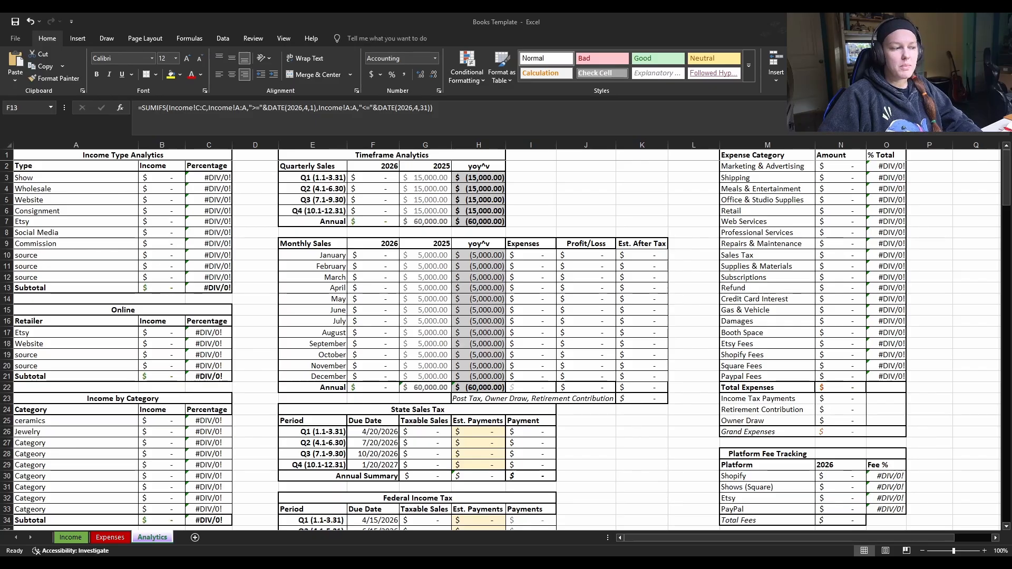
# Review the Analytics sheet's summary tables and the column headings of the Income and Expenses sheets.
pyautogui.hotkey('alt', 'Tab')
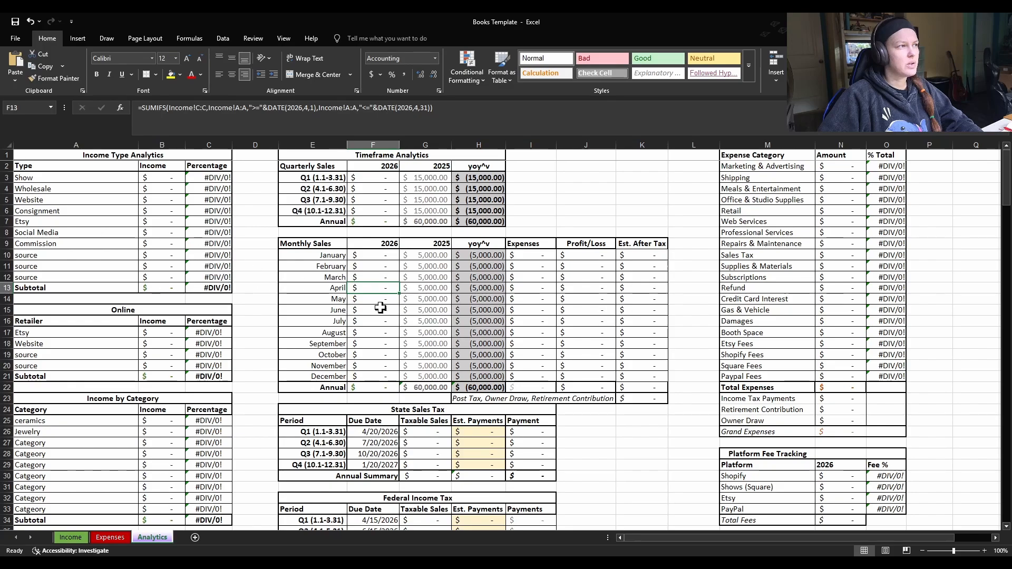
pyautogui.scroll(-3, 753, 297)
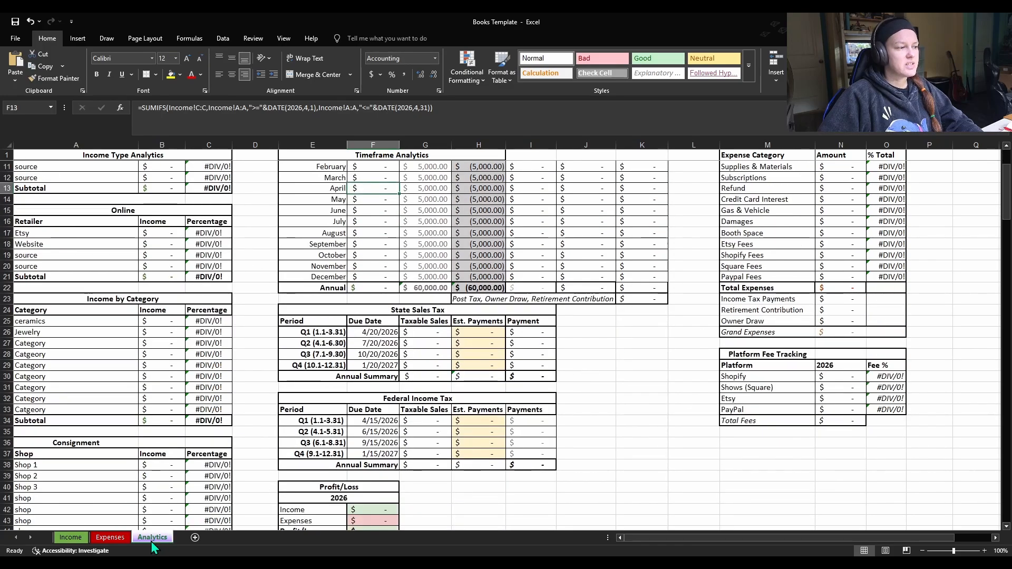
pyautogui.scroll(3, 670, 225)
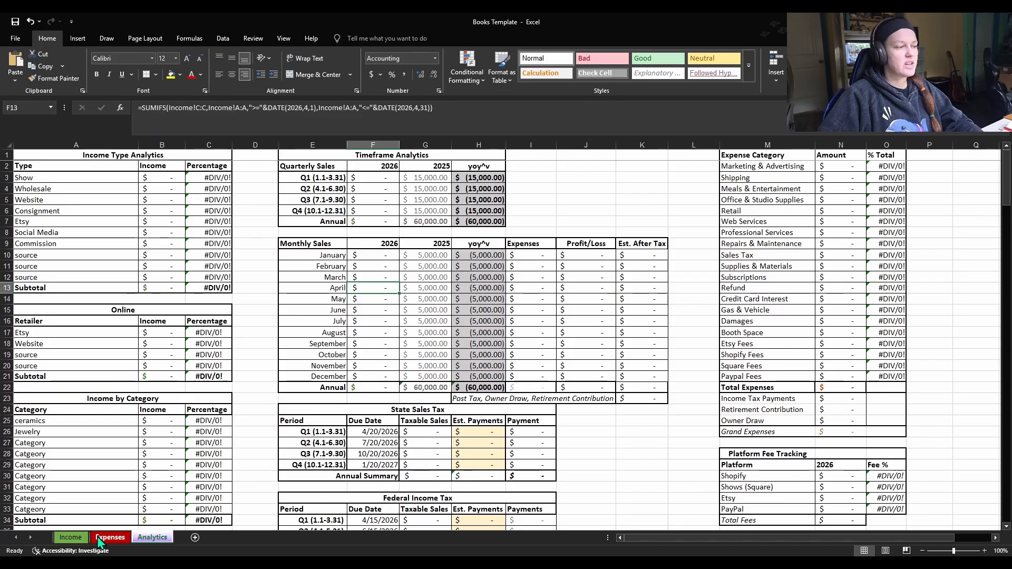
pyautogui.click(75, 541)
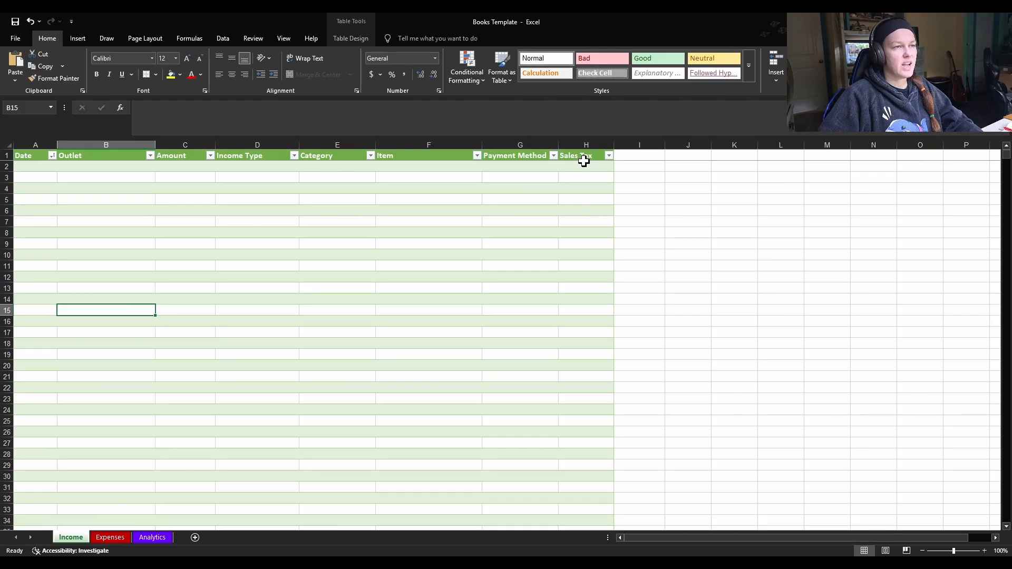
pyautogui.click(119, 537)
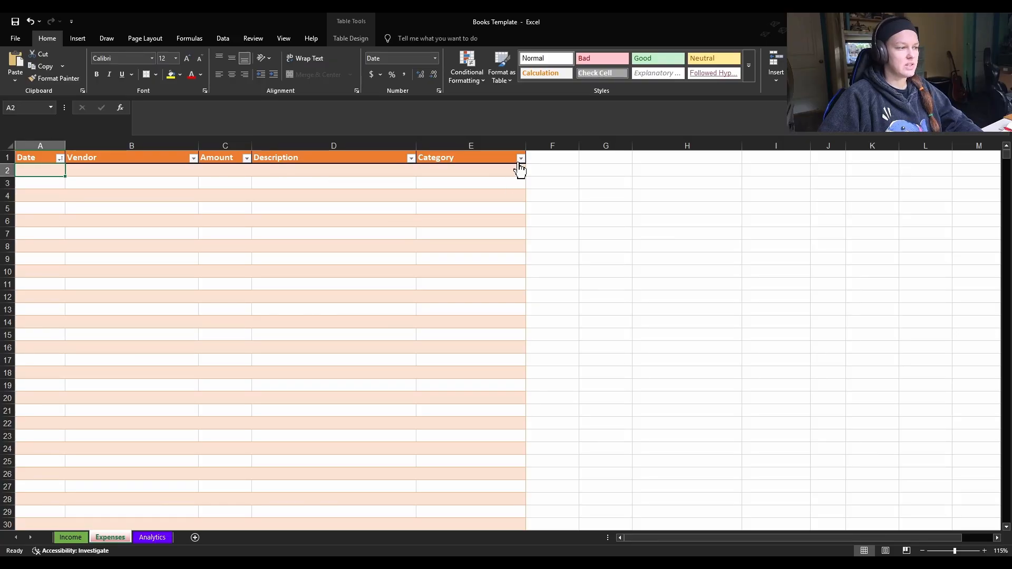
pyautogui.click(81, 539)
pyautogui.click(101, 540)
pyautogui.click(82, 540)
pyautogui.click(105, 541)
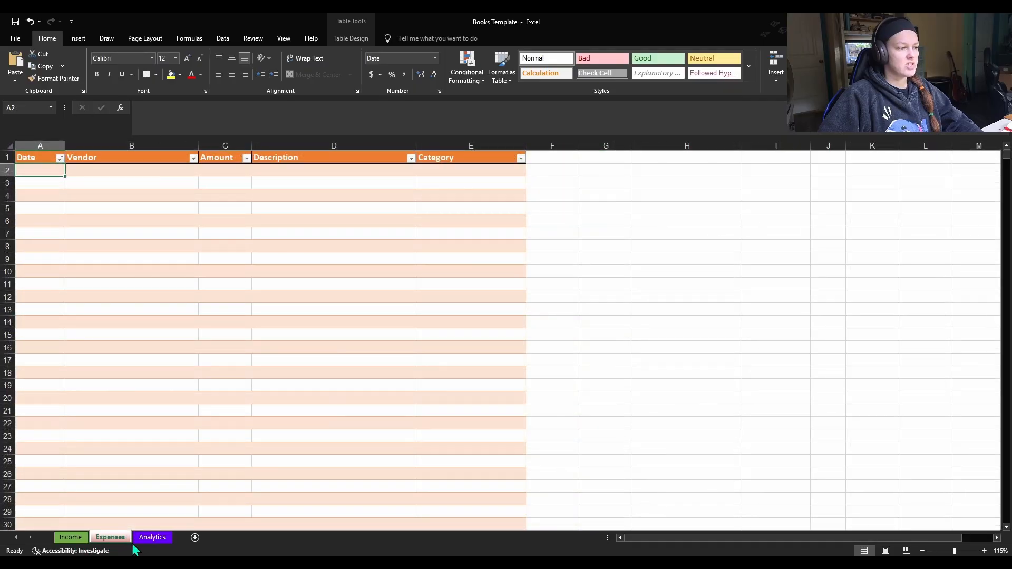
# Look over the income, timeframe, tax and expense tables on the Analytics sheet.
pyautogui.click(152, 538)
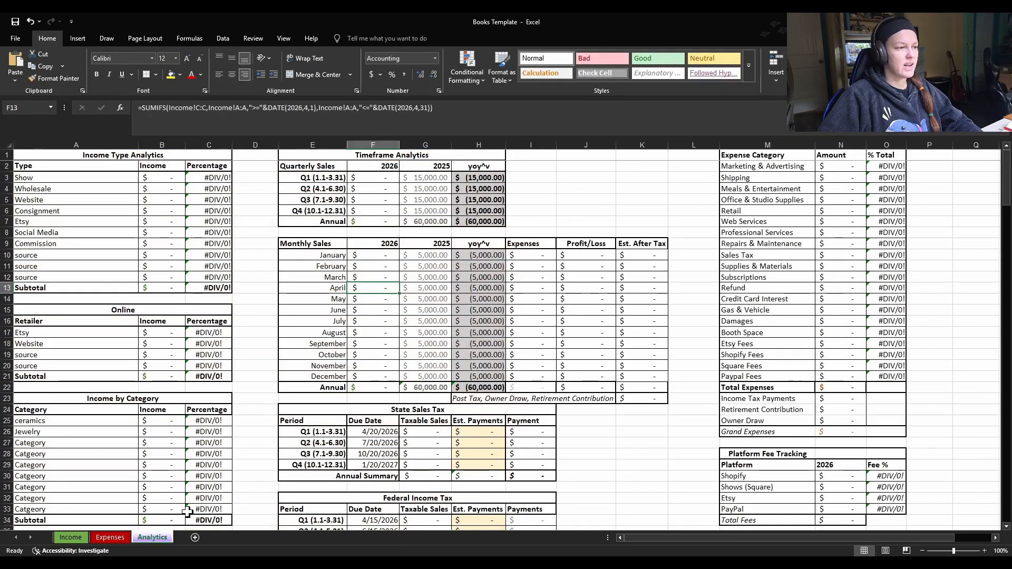
pyautogui.scroll(-2, 435, 408)
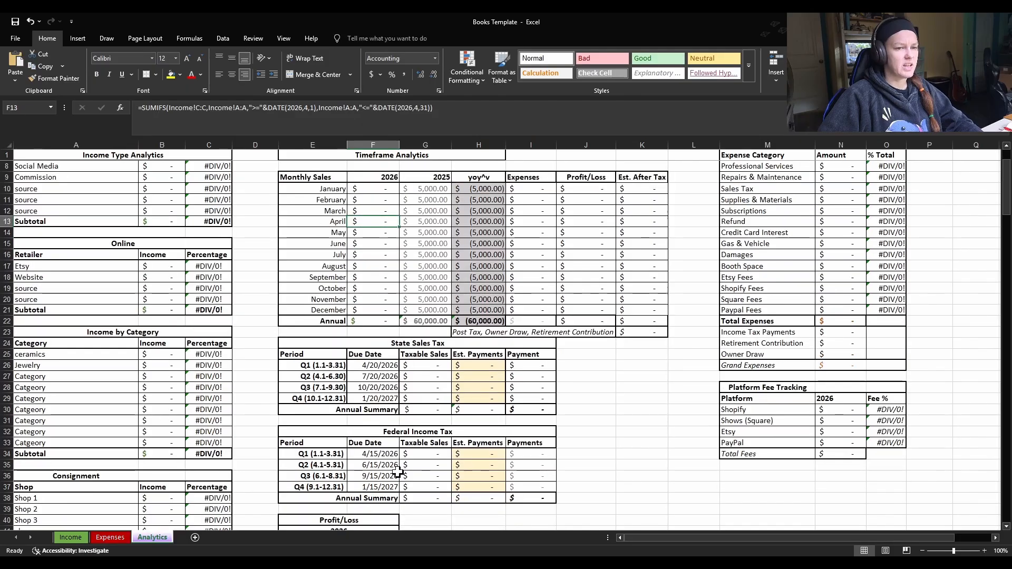
pyautogui.scroll(2, 398, 473)
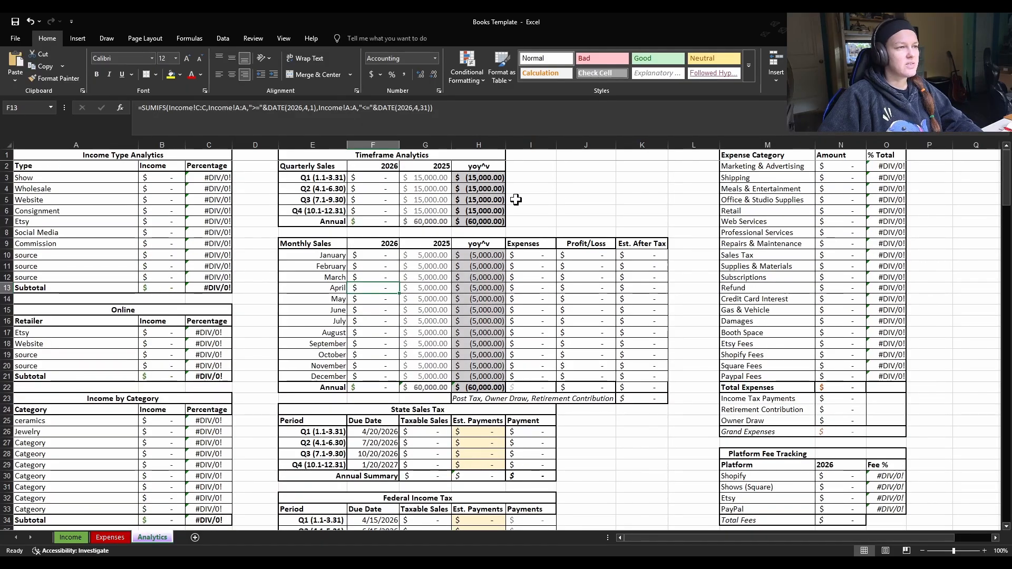
pyautogui.click(558, 204)
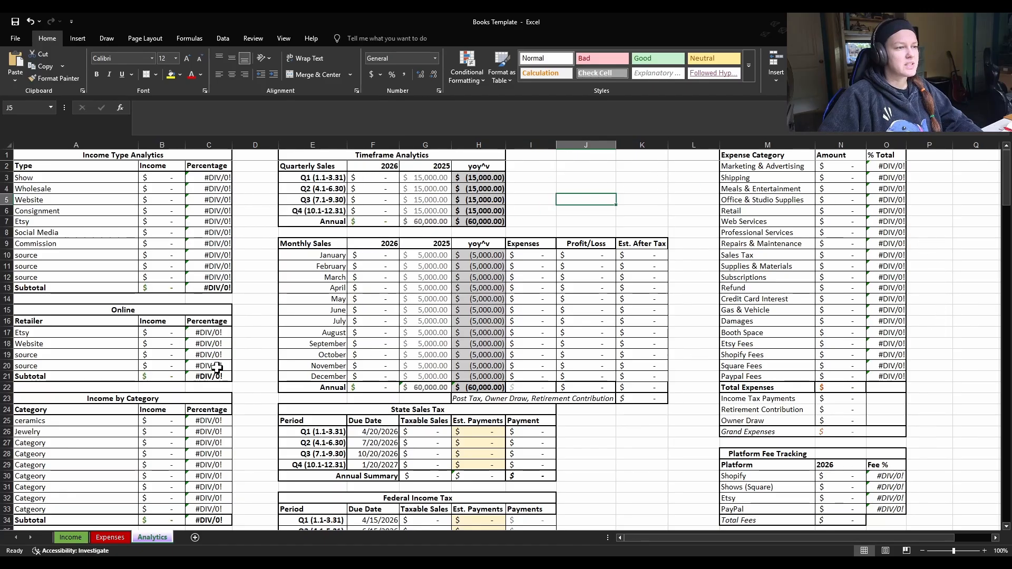
pyautogui.scroll(-4, 687, 345)
pyautogui.scroll(4, 687, 347)
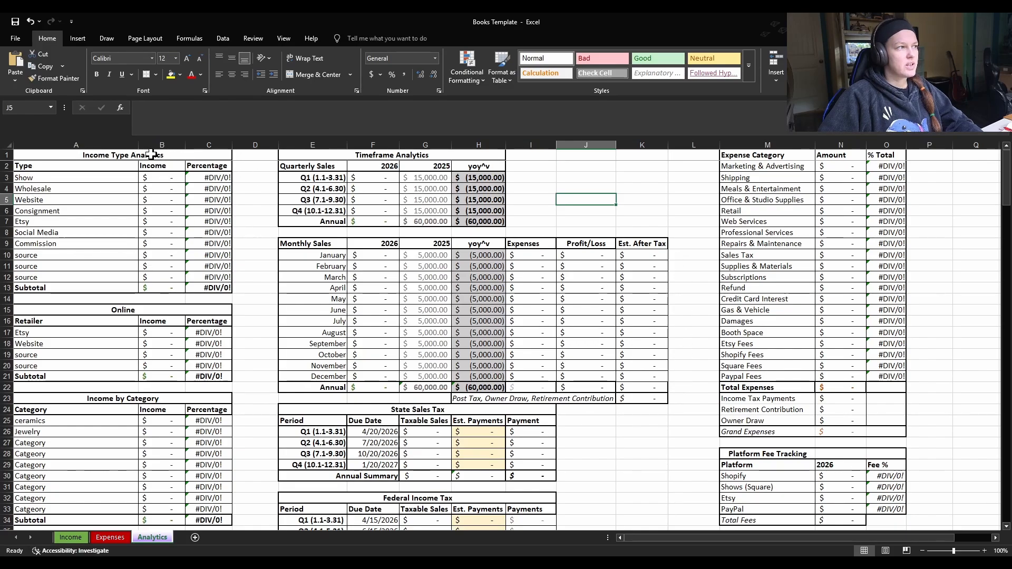
# Inspect the Show row's income formula in the Income Type Analytics table, including its "show" criterion.
pyautogui.click(106, 176)
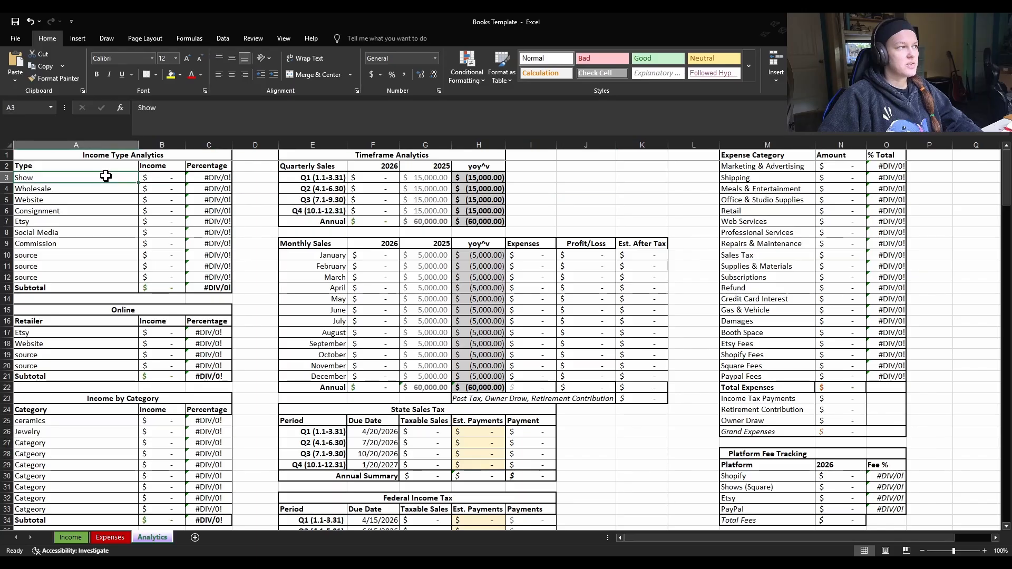
pyautogui.click(165, 178)
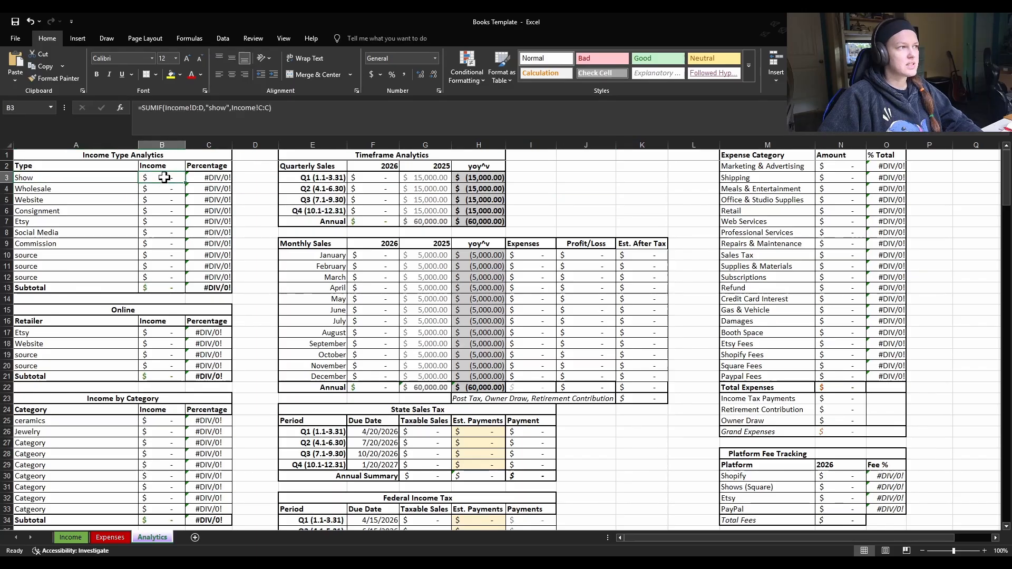
pyautogui.click(209, 109)
pyautogui.doubleClick(210, 109)
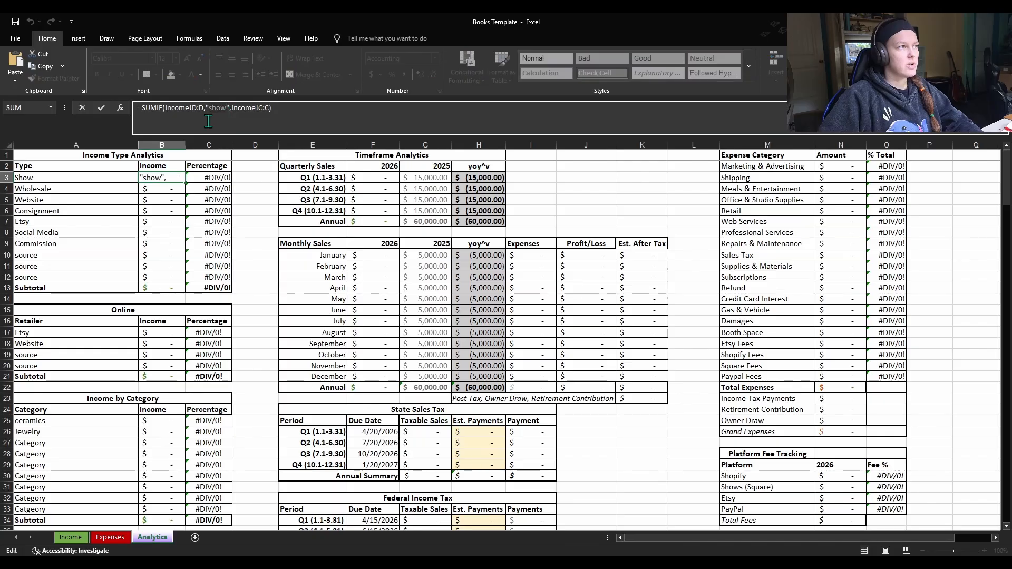
pyautogui.click(294, 111)
# On the Income sheet, enter income type "show" and an amount of $100.00 in the first empty row.
pyautogui.click(71, 537)
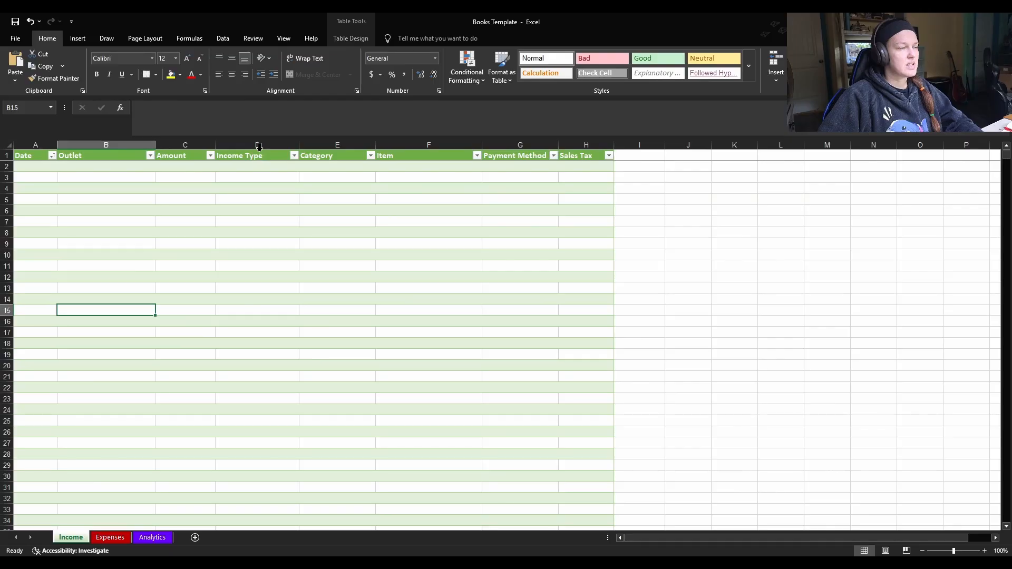
pyautogui.click(253, 166)
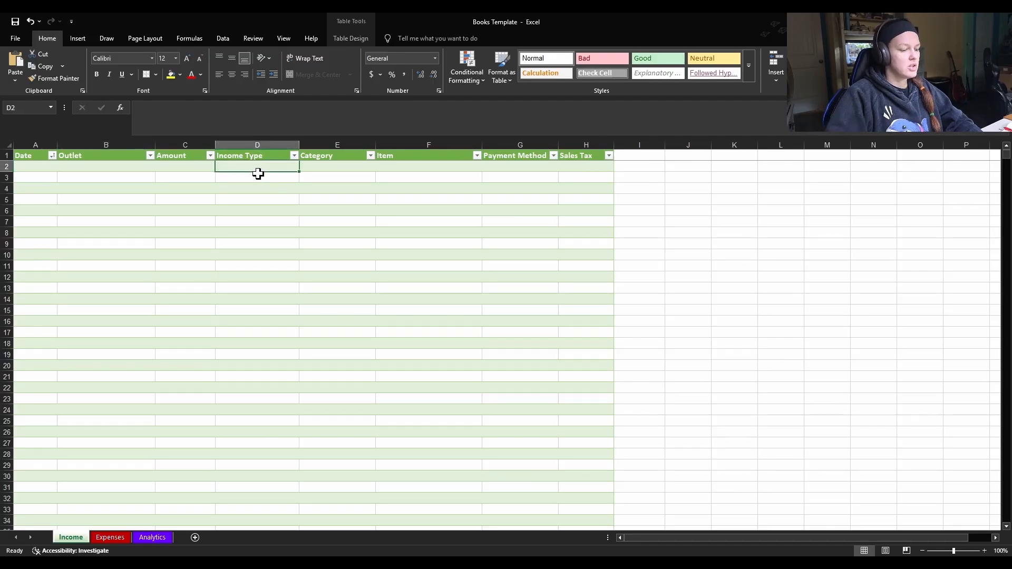
pyautogui.write('show')
pyautogui.press('Tab')
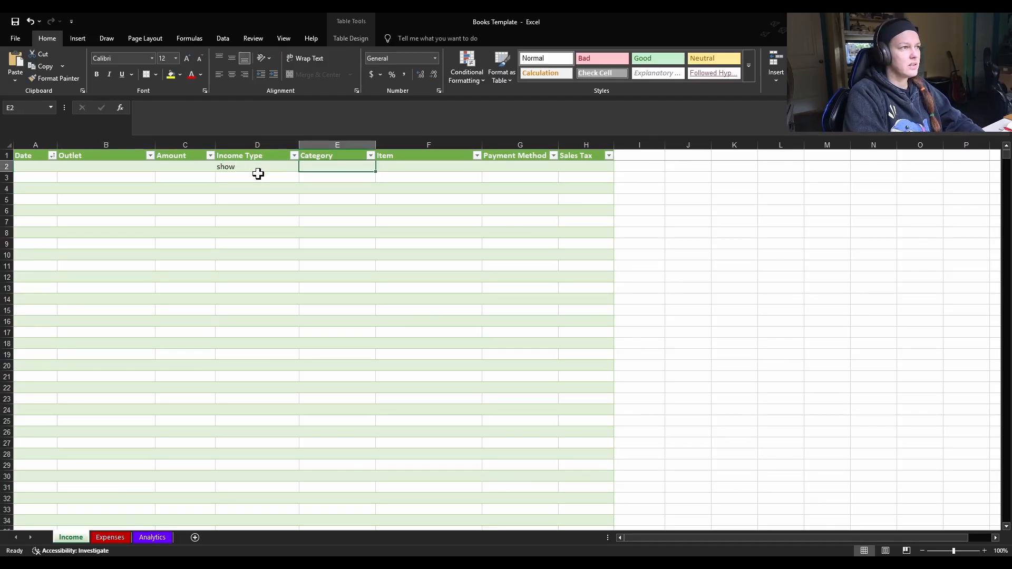
pyautogui.press('Left')
pyautogui.press('Left')
pyautogui.write('1')
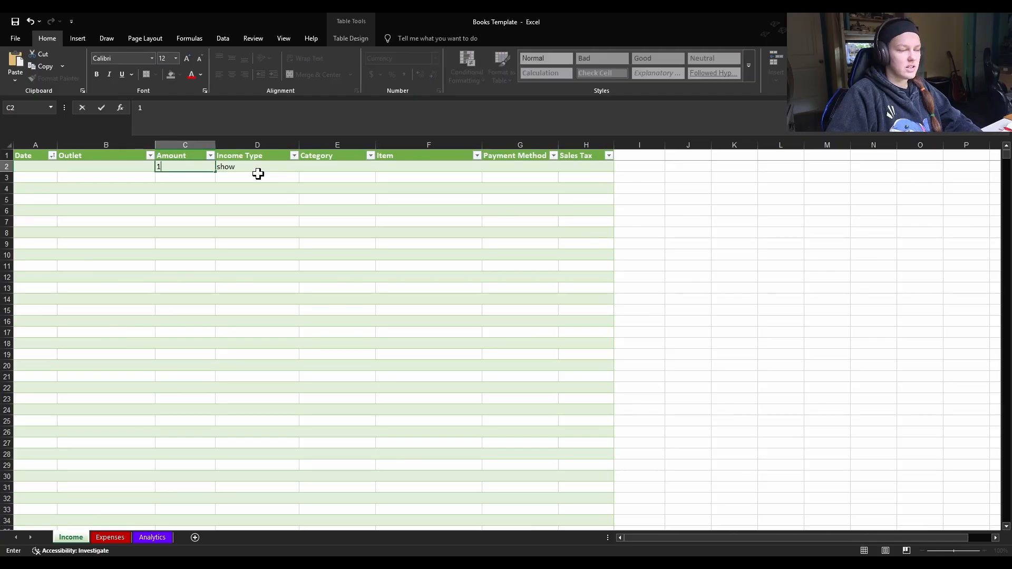
# Enter the date 1/1 and the outlet "show" for the $100.00 income entry.
pyautogui.click(18, 167)
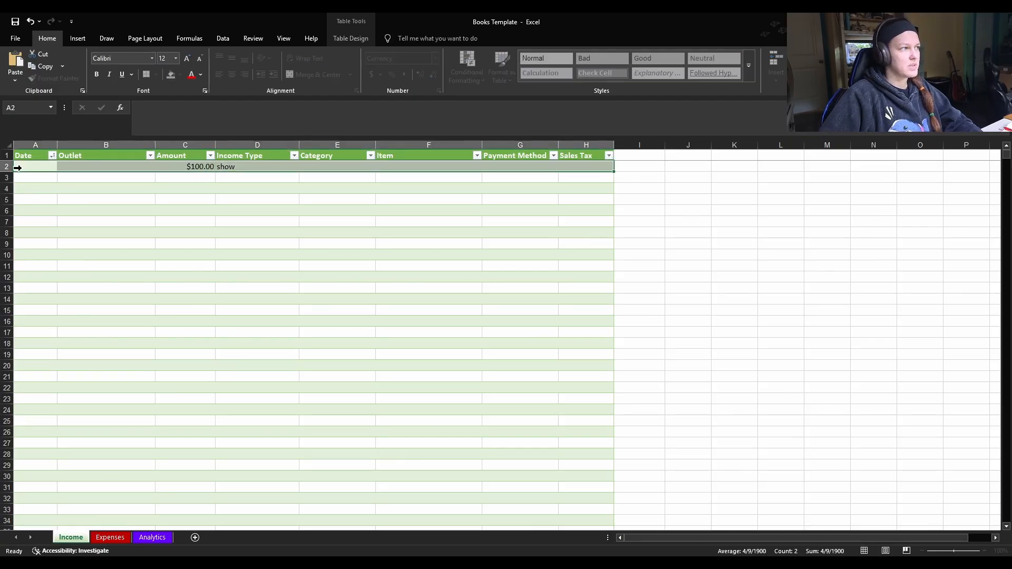
pyautogui.write('1/1')
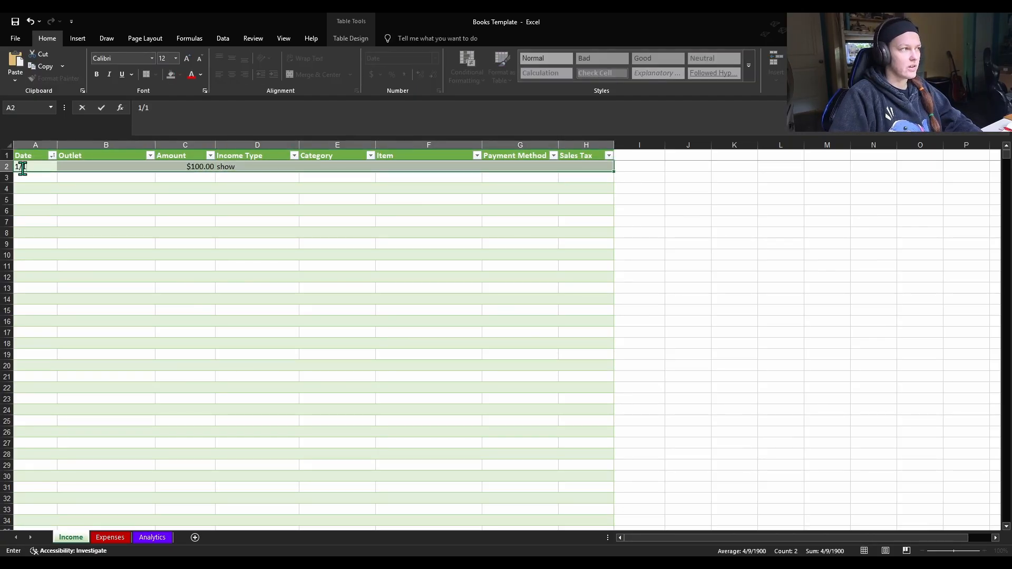
pyautogui.press('Tab')
pyautogui.click(96, 167)
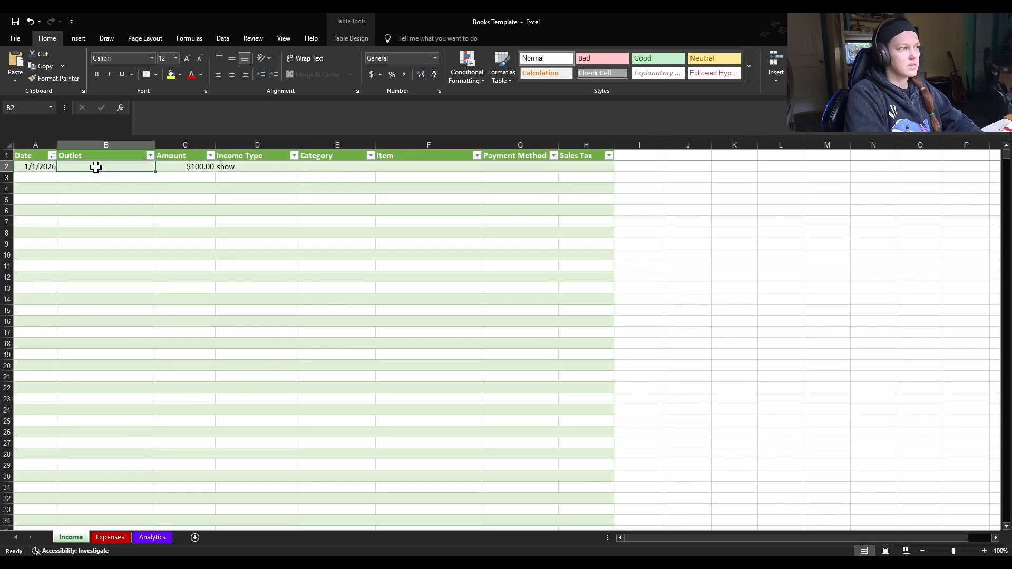
pyautogui.write('show')
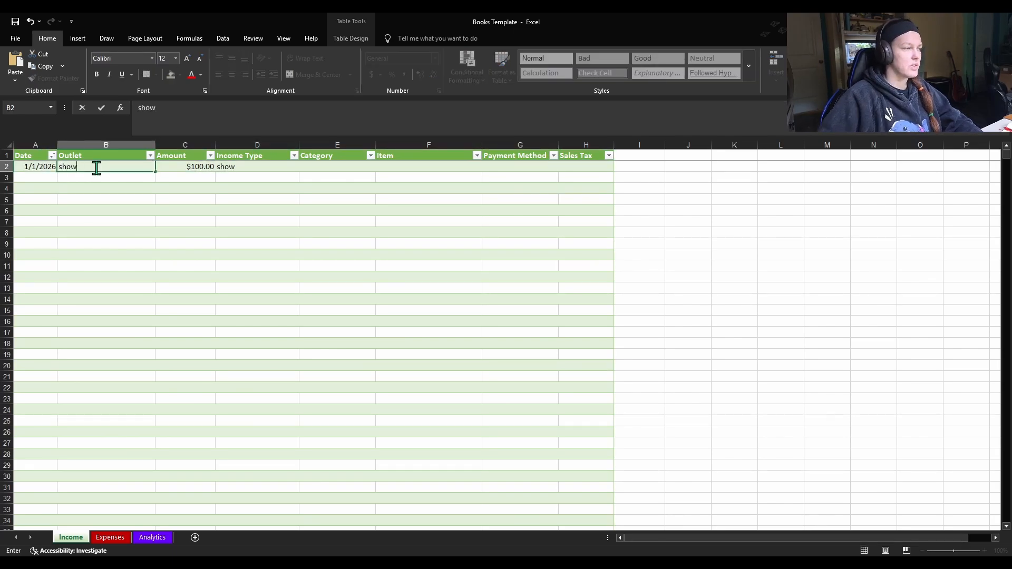
pyautogui.click(252, 185)
# Fill in the category "ceramics" and the item "mugs" for the same income entry.
pyautogui.click(332, 166)
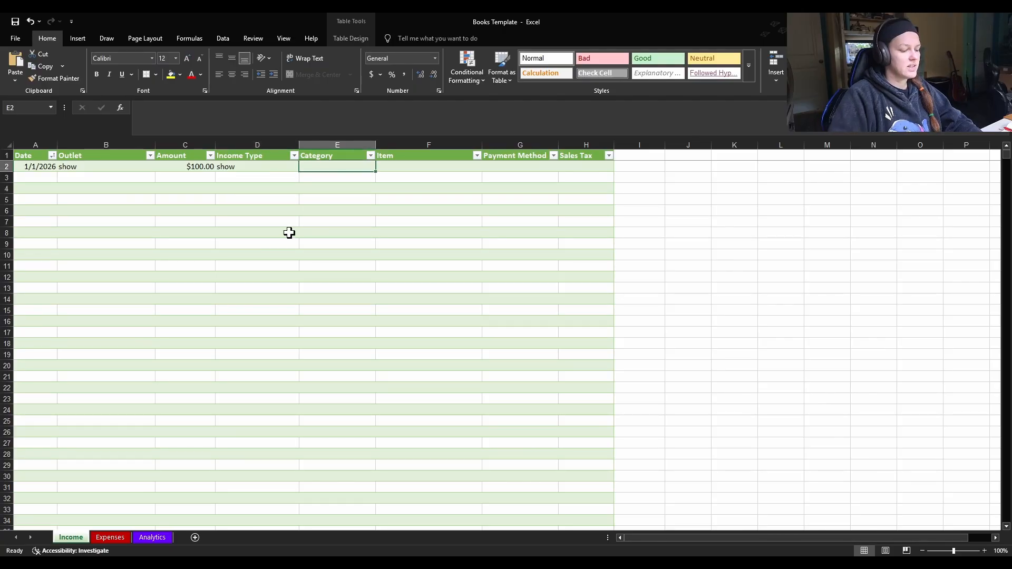
pyautogui.write('c')
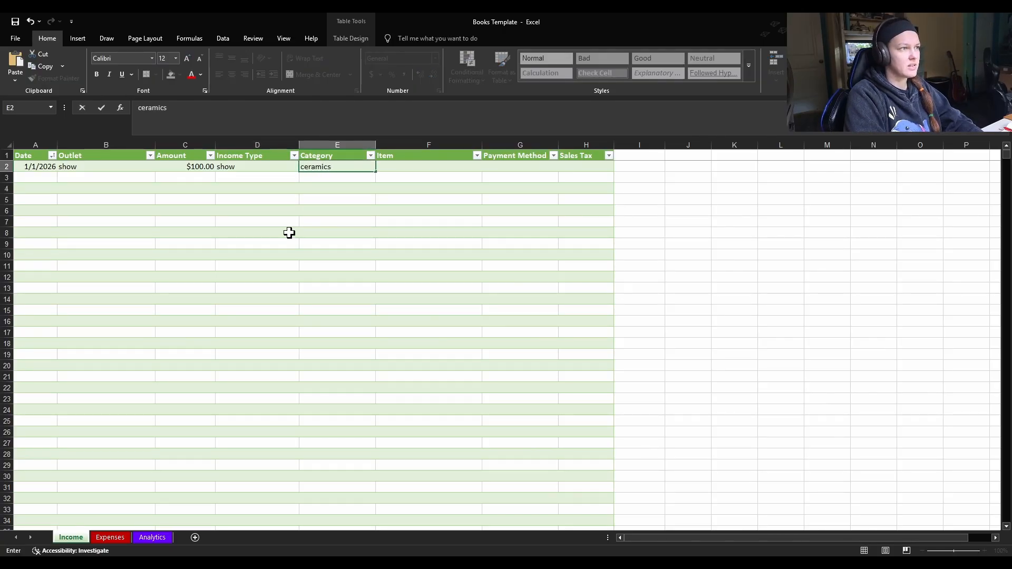
pyautogui.write('eramics')
pyautogui.press('Tab')
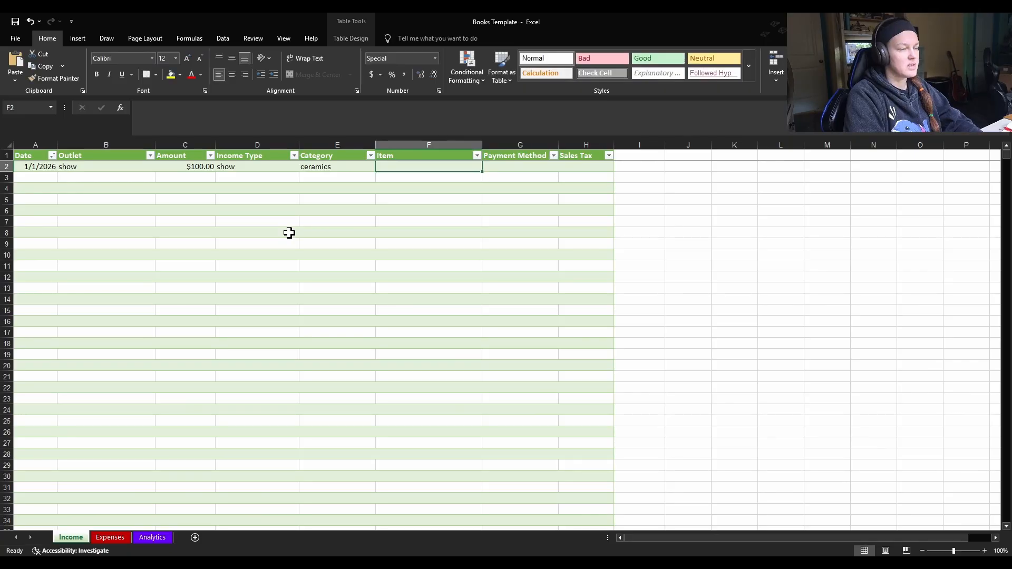
pyautogui.write('mugs')
pyautogui.press('Tab')
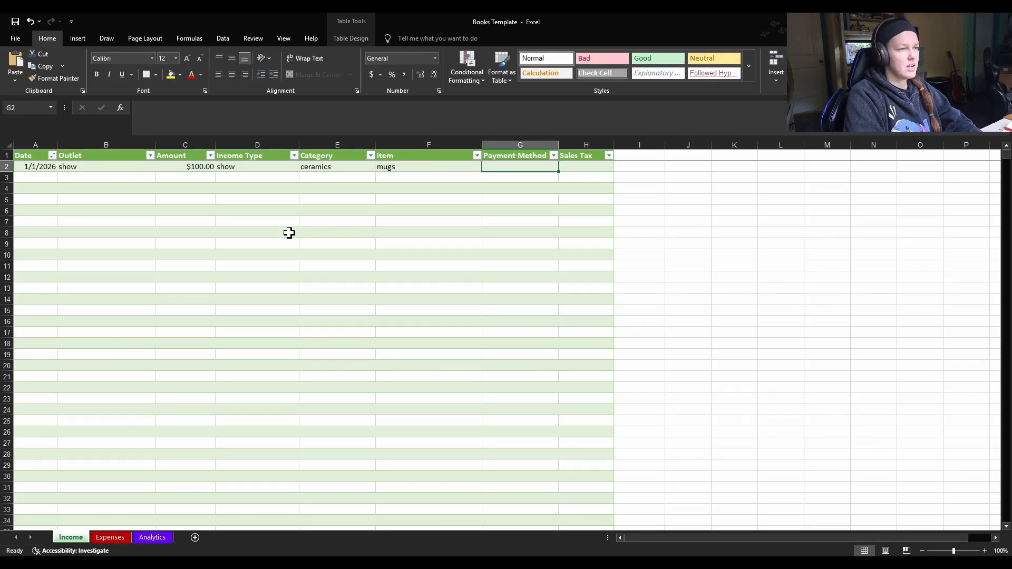
# Complete the income entry with payment method "show" and sales tax "yes".
pyautogui.write('show')
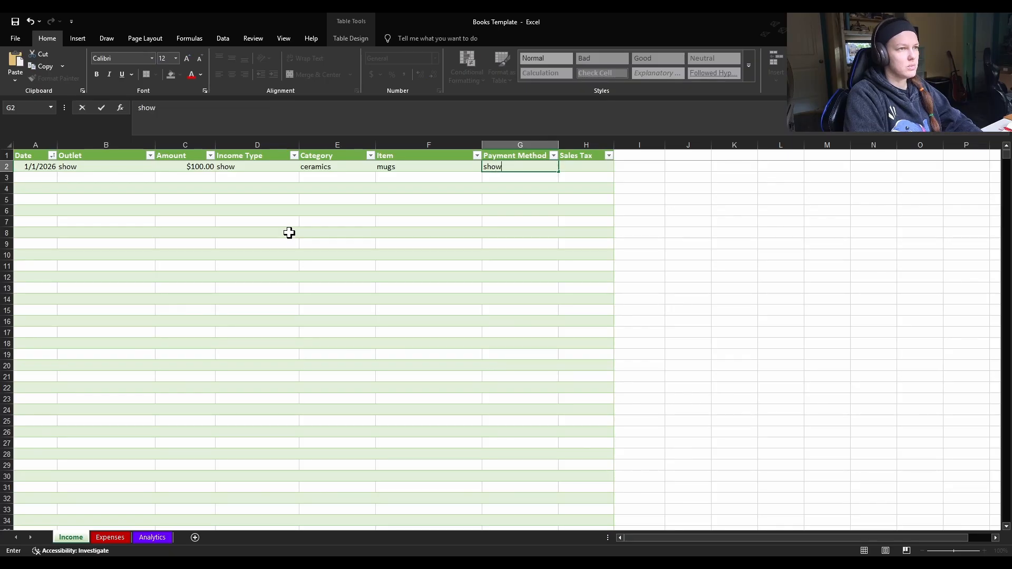
pyautogui.press('Tab')
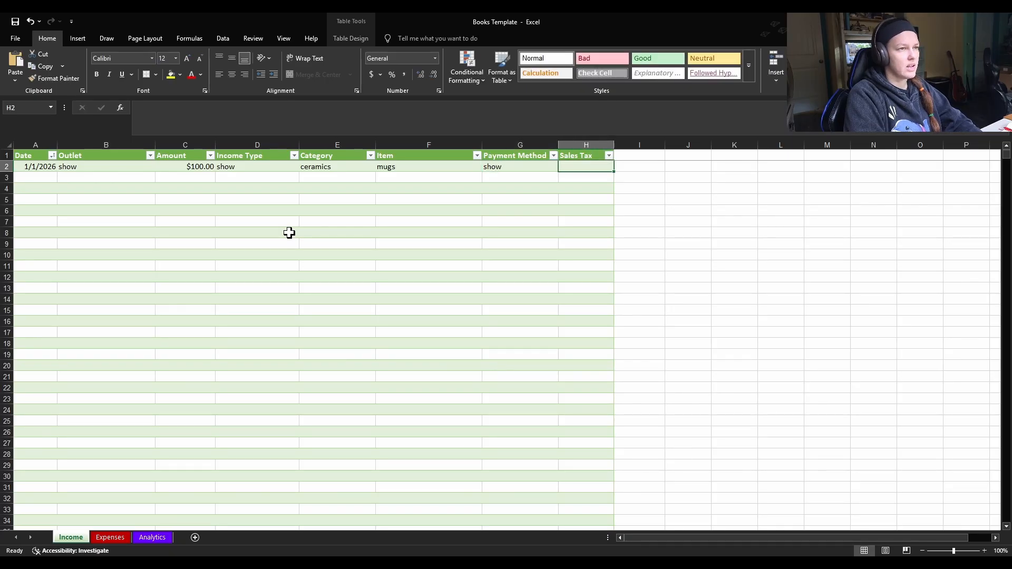
pyautogui.write('yes')
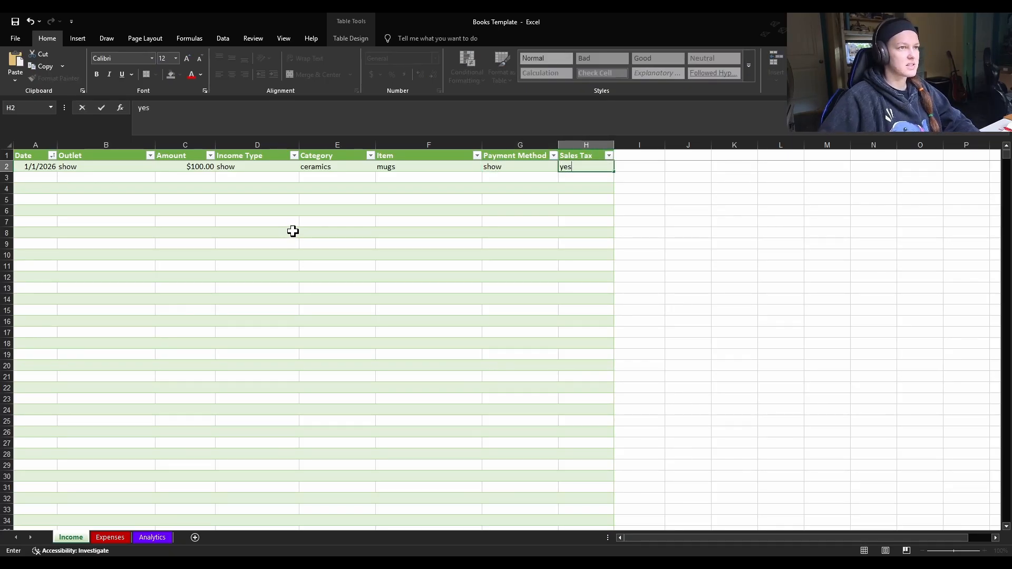
pyautogui.click(711, 244)
# Check on the Analytics sheet how the Show row's income and percentage reflect the new Income entry, including their formulas.
pyautogui.click(109, 539)
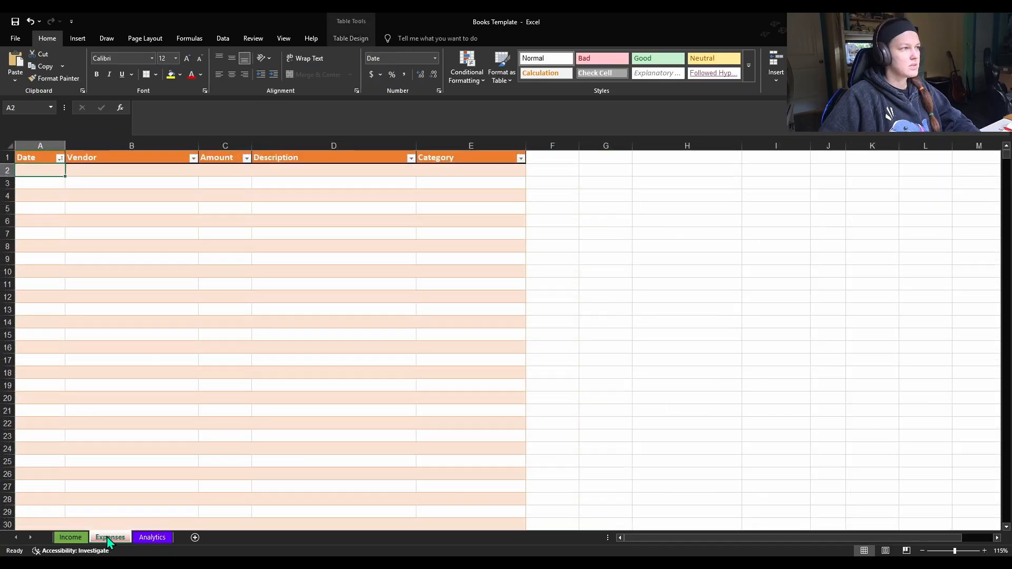
pyautogui.click(144, 540)
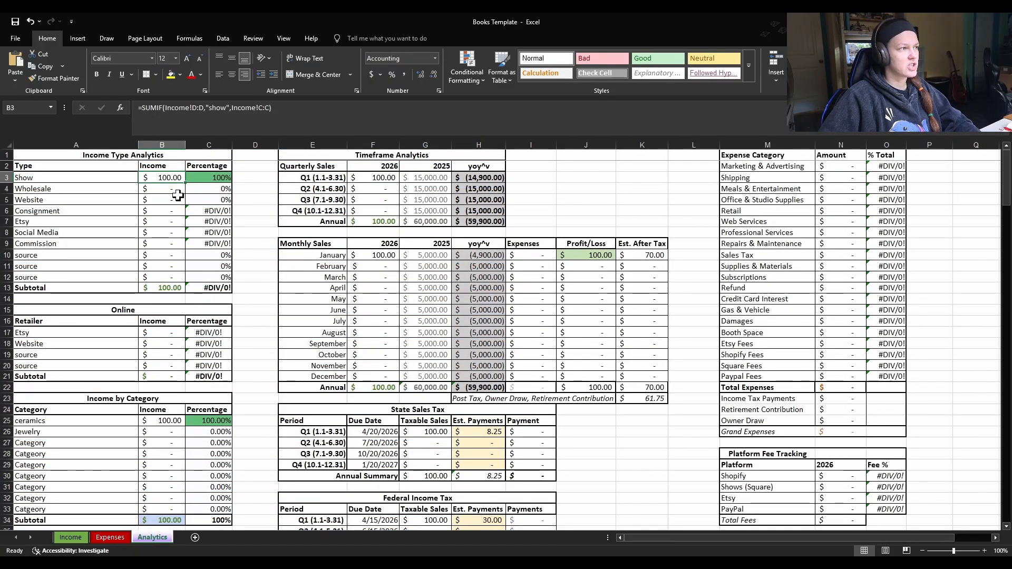
pyautogui.moveTo(93, 172); pyautogui.dragTo(161, 177)
pyautogui.click(164, 177)
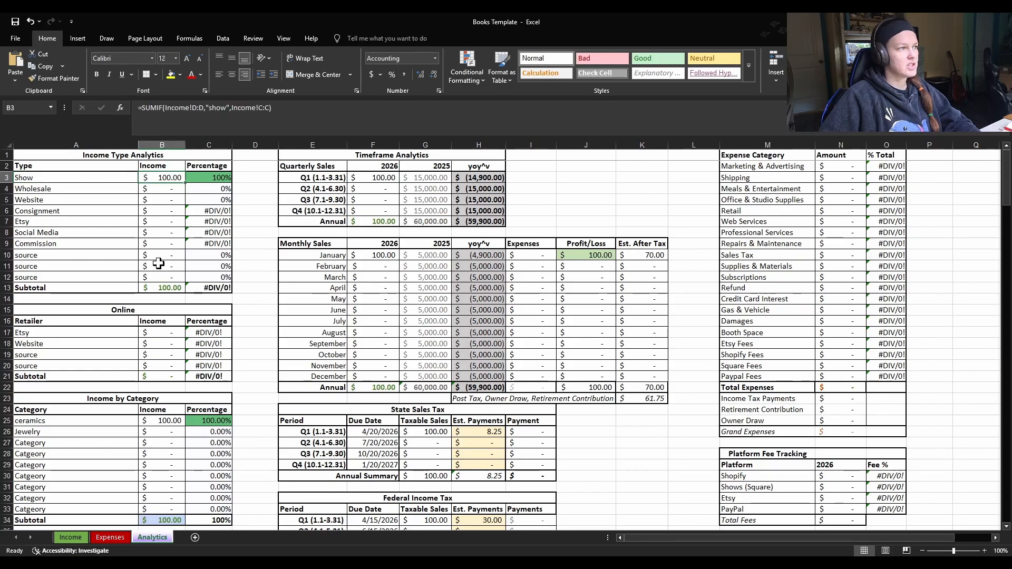
pyautogui.click(70, 537)
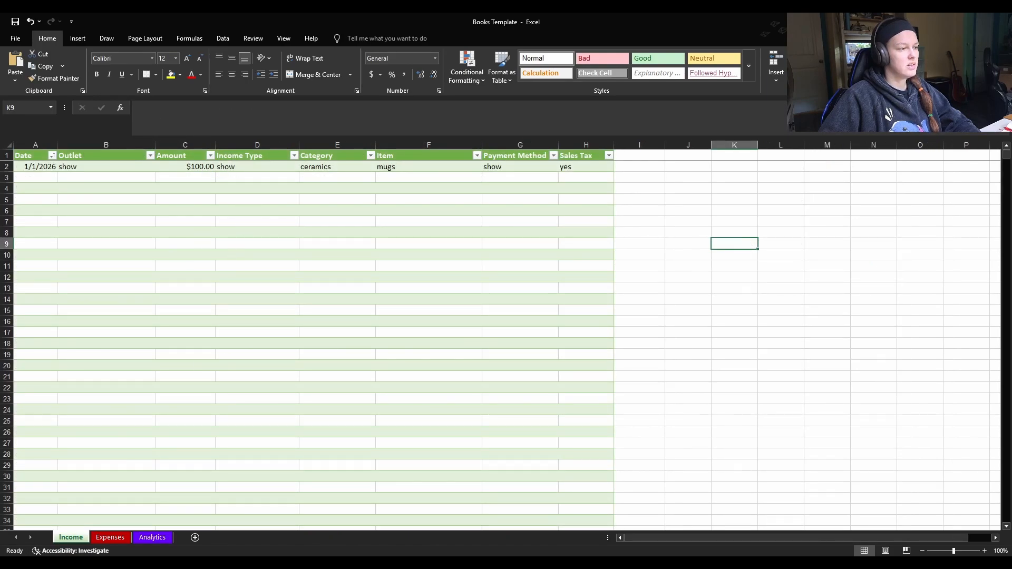
pyautogui.click(152, 537)
pyautogui.click(219, 178)
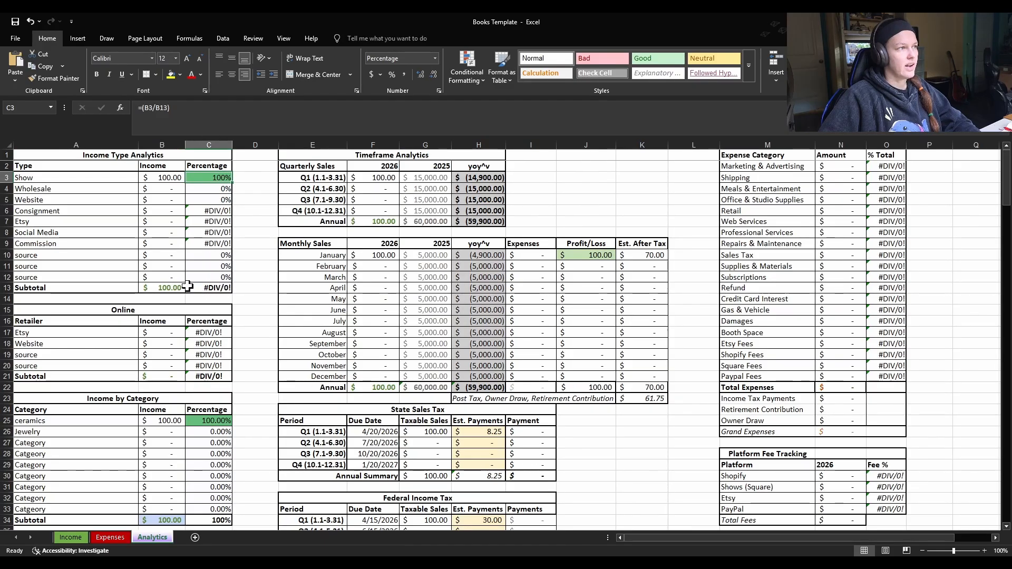
pyautogui.click(213, 297)
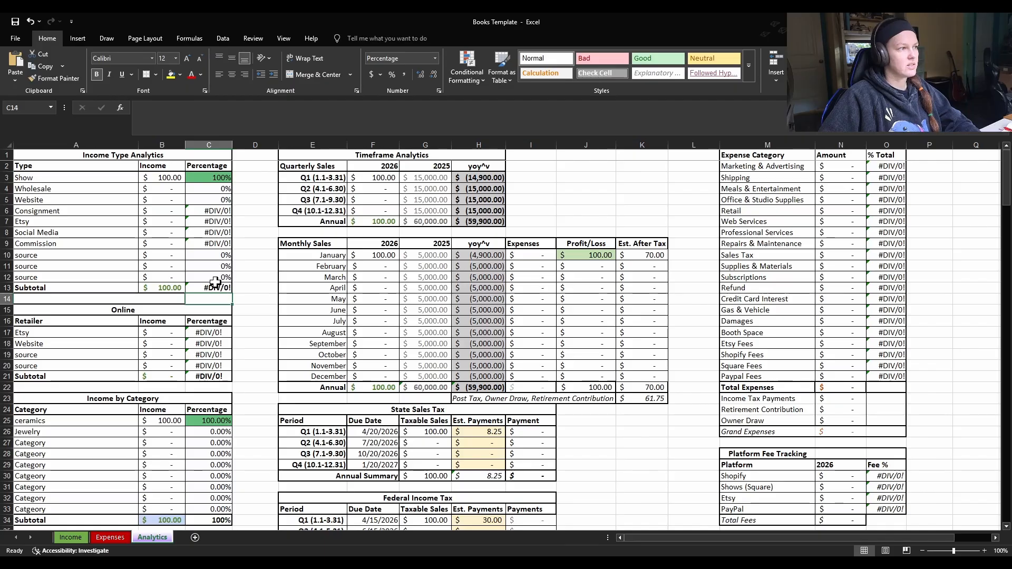
# Inspect the formula behind the percentage subtotal in the Income Type Analytics table.
pyautogui.click(215, 285)
pyautogui.click(230, 115)
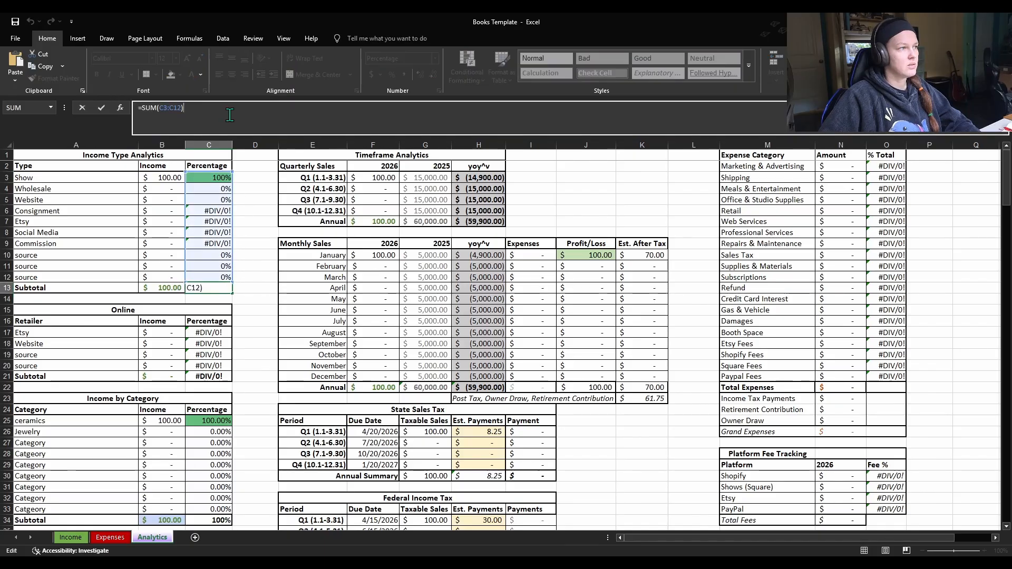
pyautogui.click(253, 254)
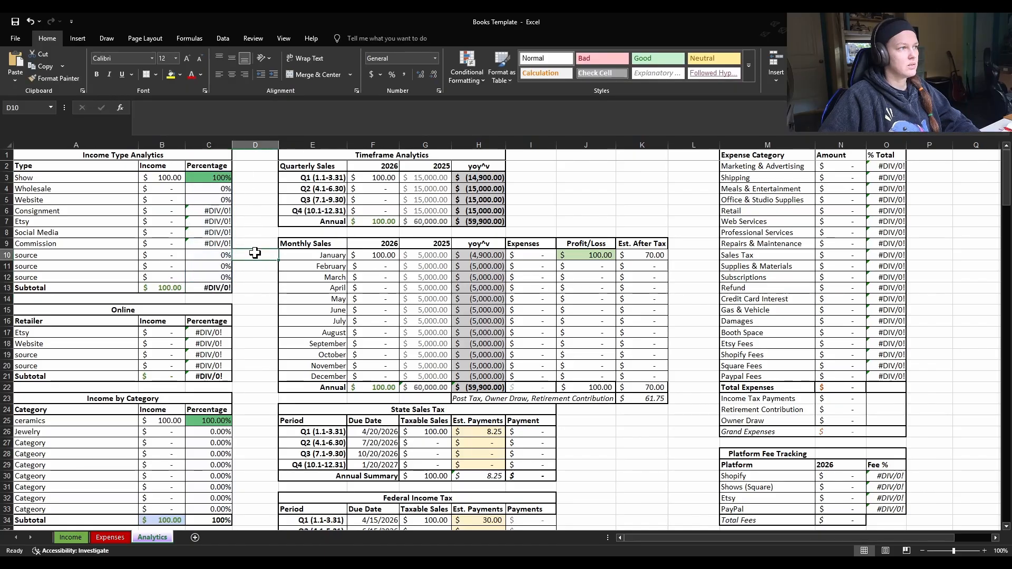
# Compare the Show and Wholesale rows of the Income Type Analytics table, including the formulas in their income cells.
pyautogui.click(174, 179)
pyautogui.click(156, 188)
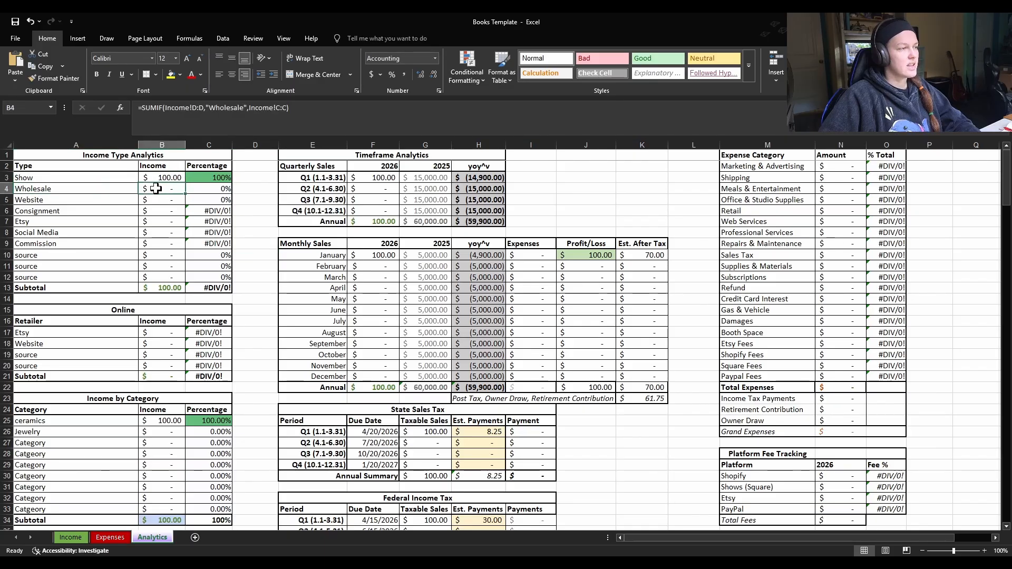
pyautogui.click(120, 175)
pyautogui.click(191, 178)
pyautogui.click(172, 178)
pyautogui.click(107, 197)
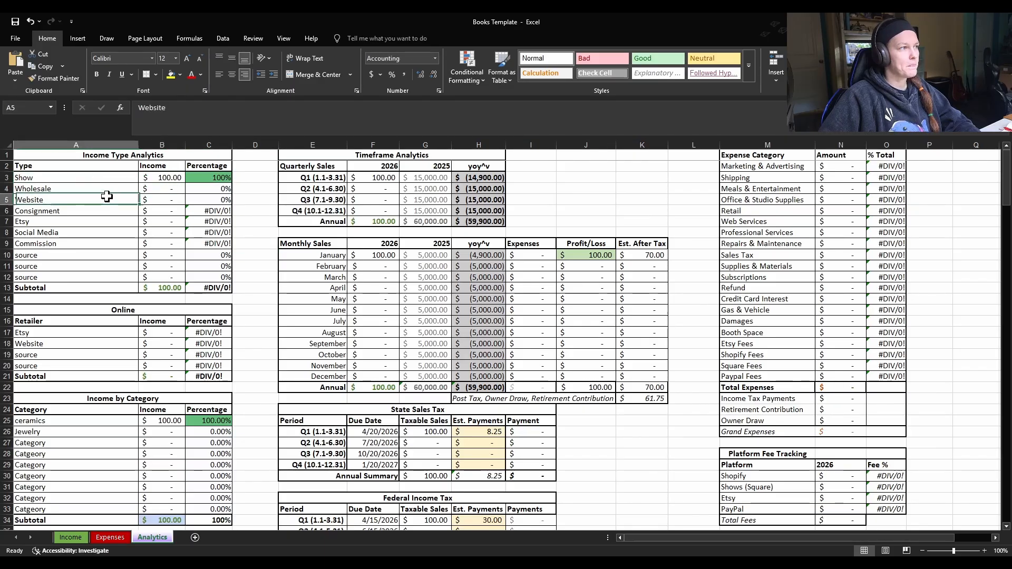
pyautogui.click(109, 189)
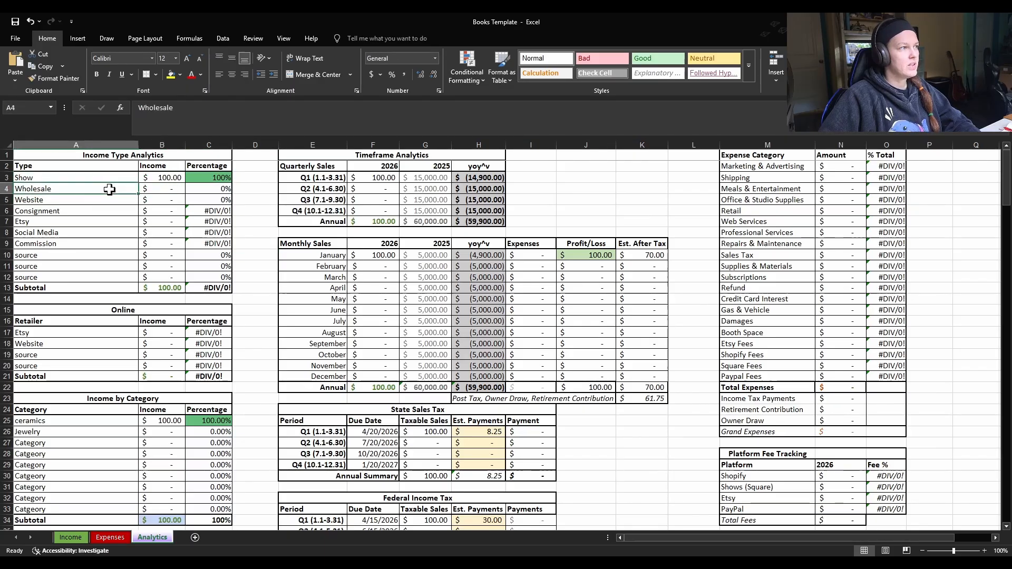
pyautogui.click(167, 188)
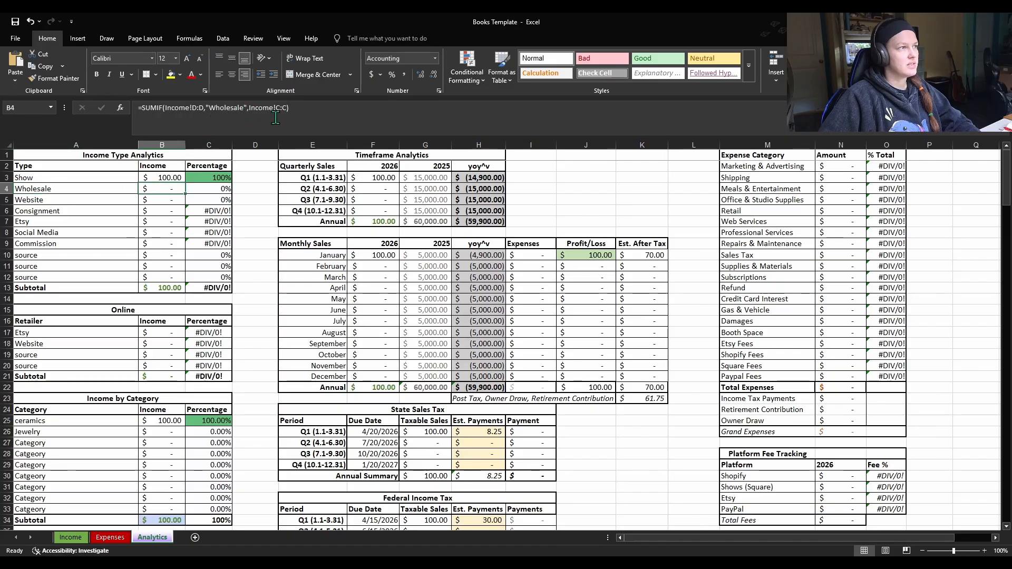
# Review the Income by Category table and the Etsy and Shows (Square) amount formulas in the Platform Fee Tracking table.
pyautogui.scroll(-2, 225, 270)
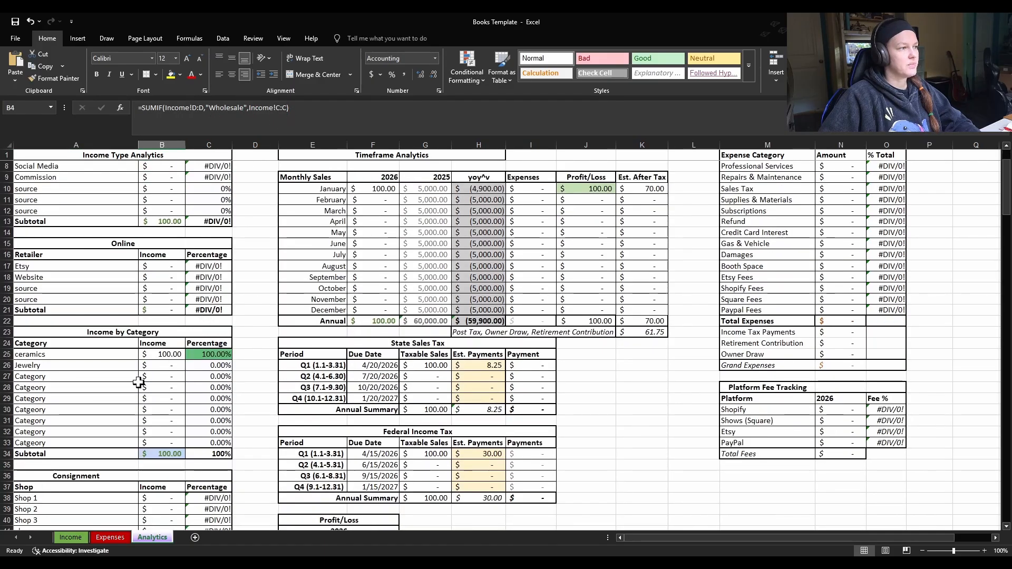
pyautogui.scroll(-1, 139, 382)
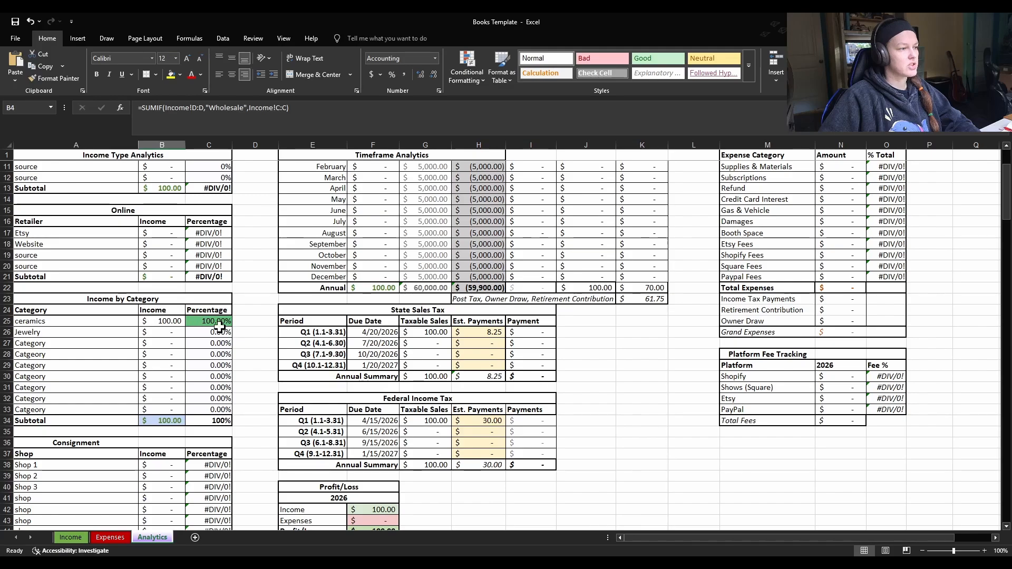
pyautogui.scroll(1, 213, 338)
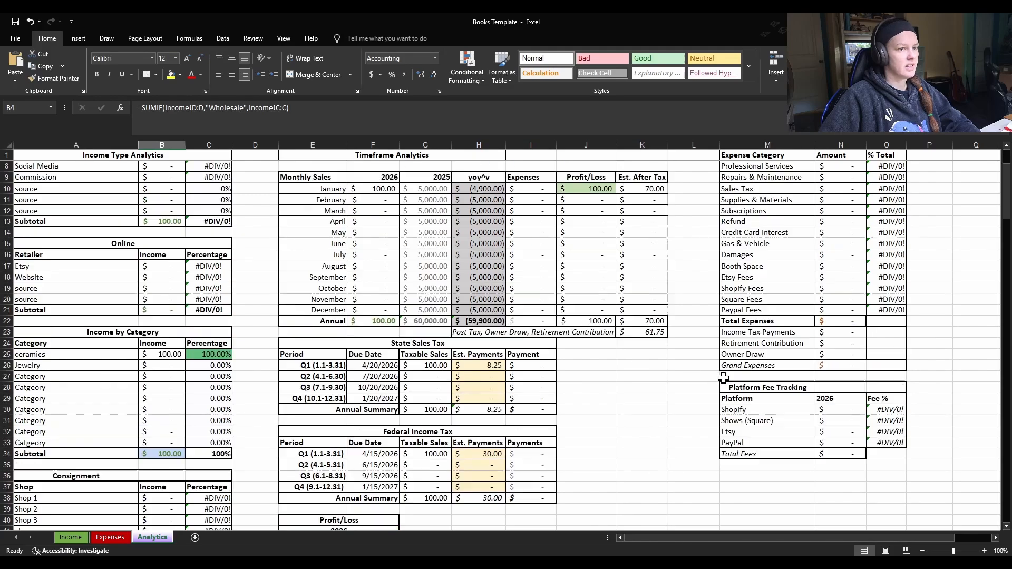
pyautogui.click(853, 428)
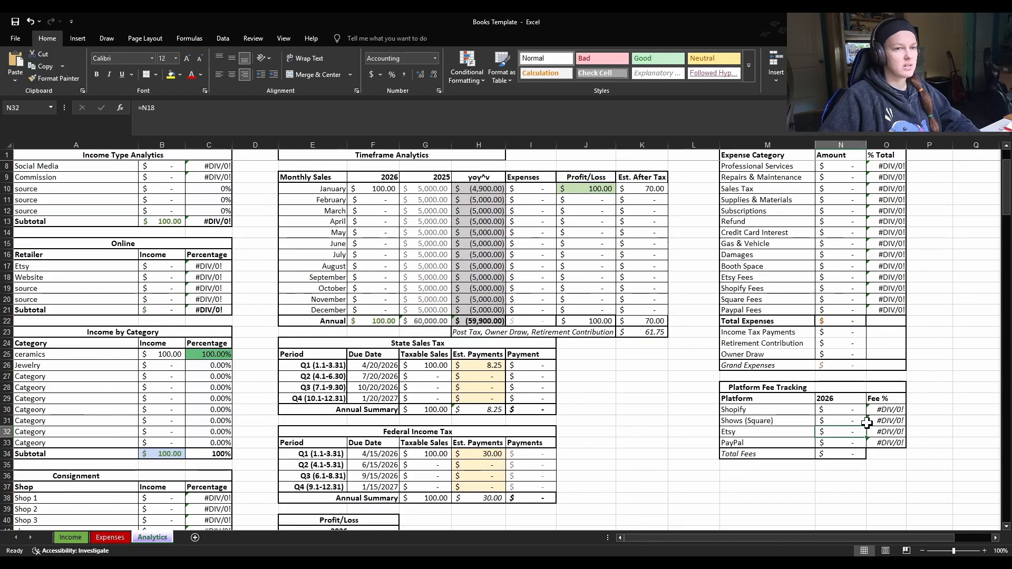
pyautogui.click(862, 421)
pyautogui.scroll(2, 242, 476)
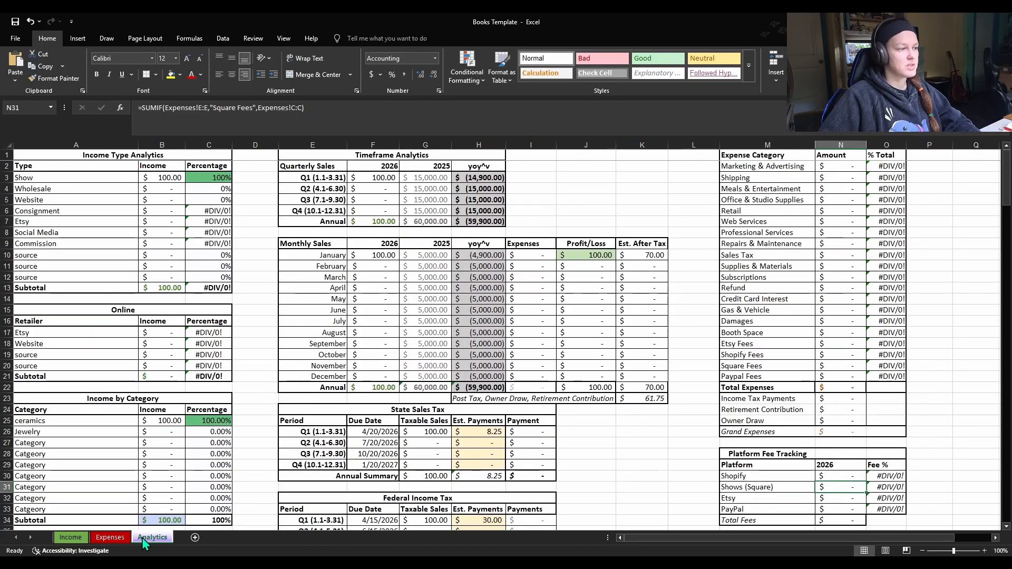
# Change the income entry's payment method to "square" and check the Shows (Square) fee percentage formula on the Analytics sheet.
pyautogui.click(71, 537)
pyautogui.click(522, 166)
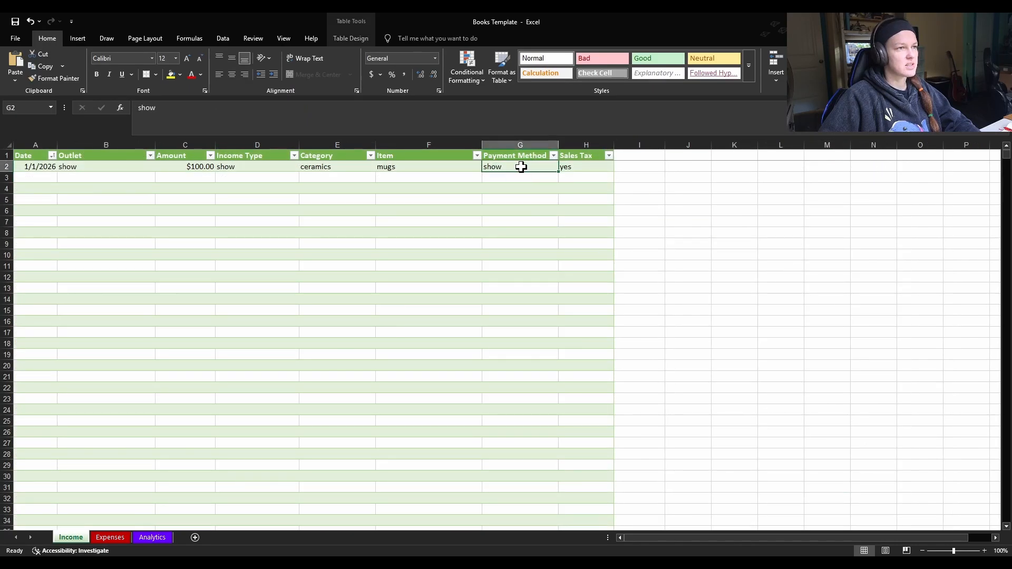
pyautogui.write('sqw')
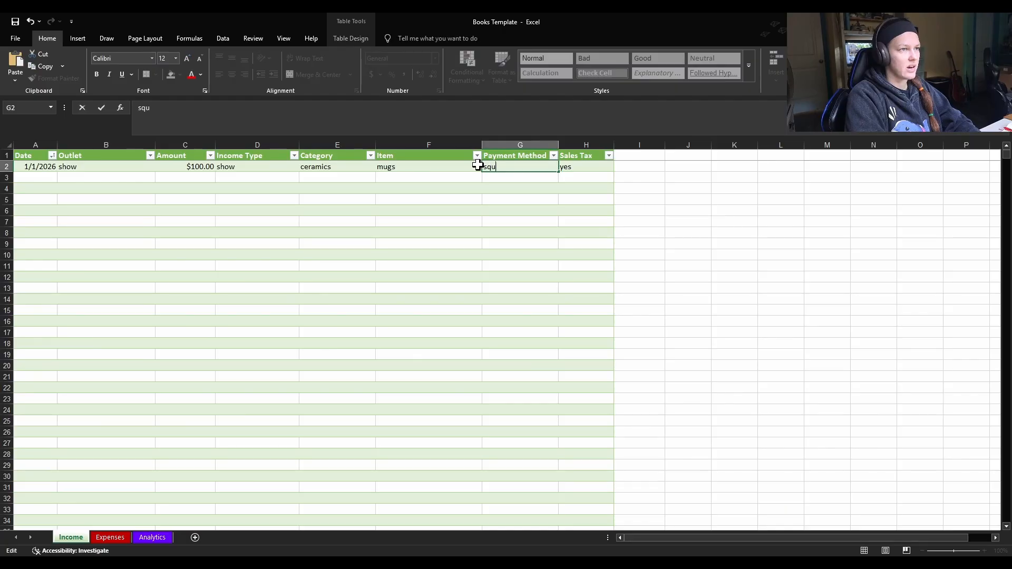
pyautogui.write('are')
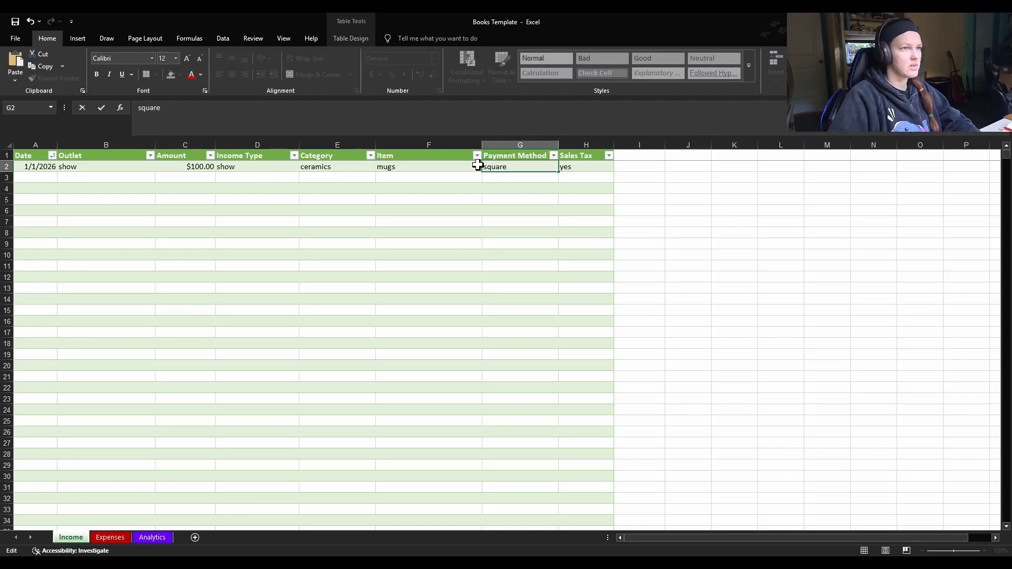
pyautogui.click(706, 429)
pyautogui.click(153, 538)
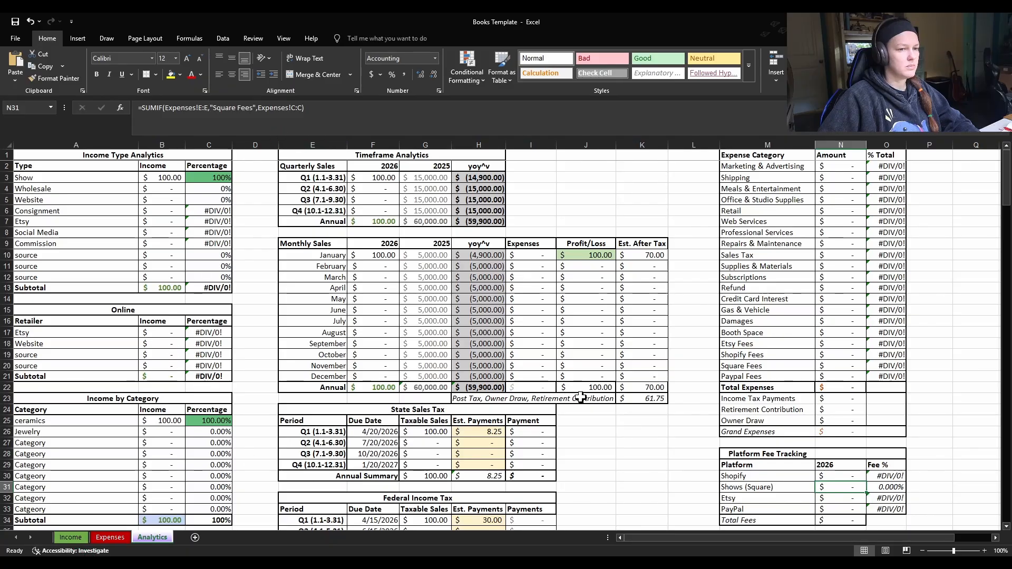
pyautogui.click(896, 487)
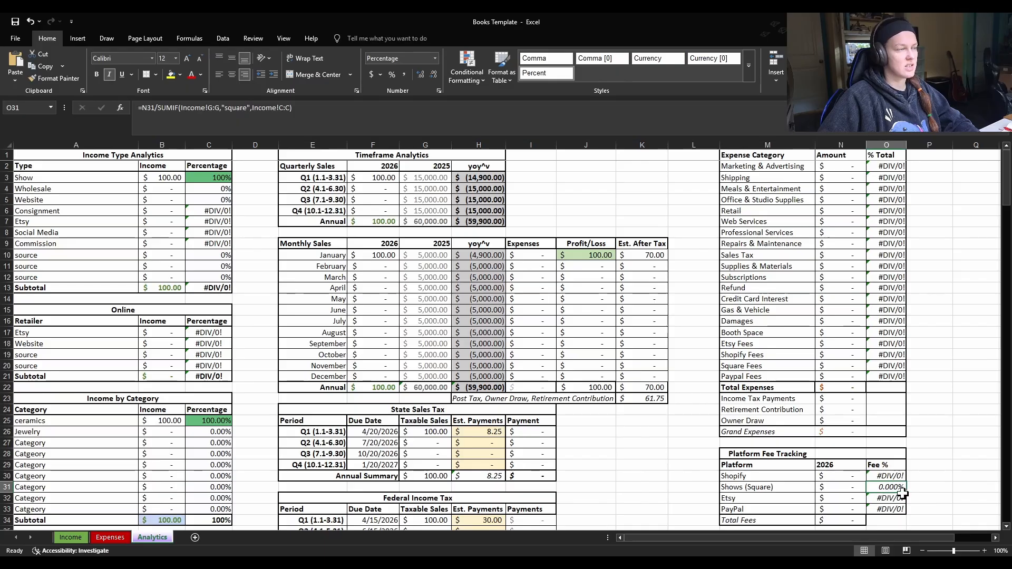
# Start the first entry on the Expenses sheet with the date 1/1 and the vendor "square".
pyautogui.click(110, 537)
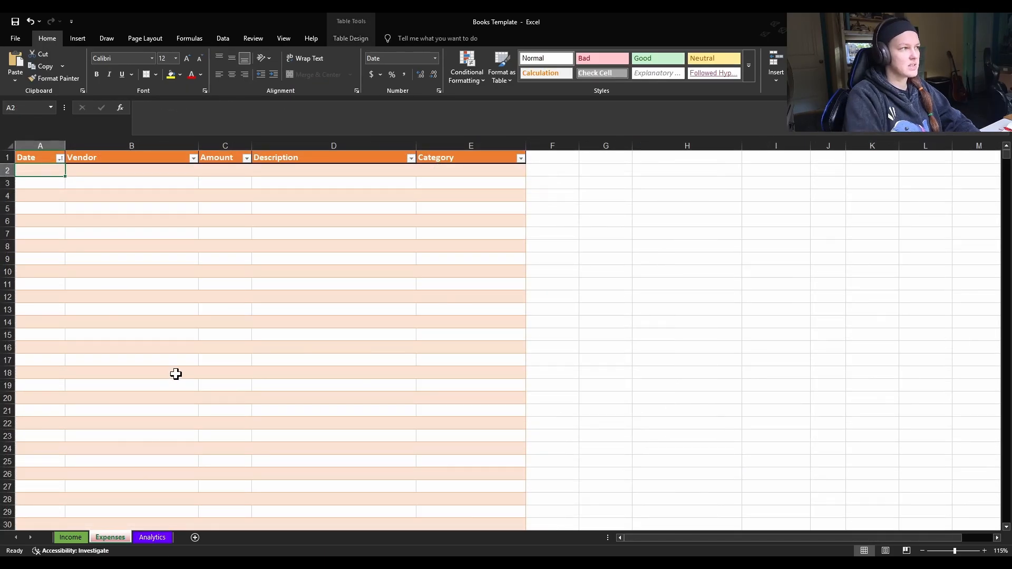
pyautogui.write('1/1')
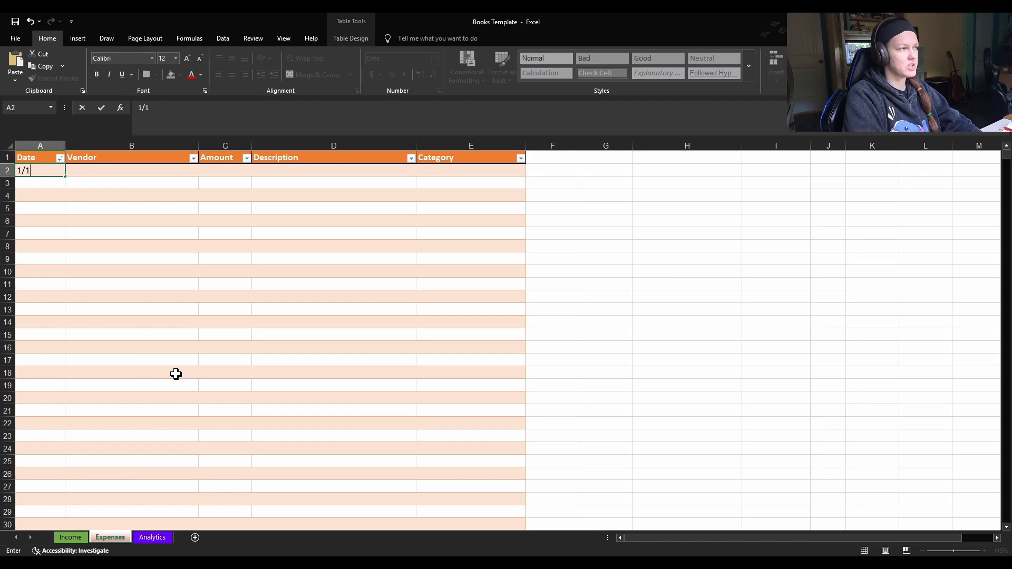
pyautogui.press('Tab')
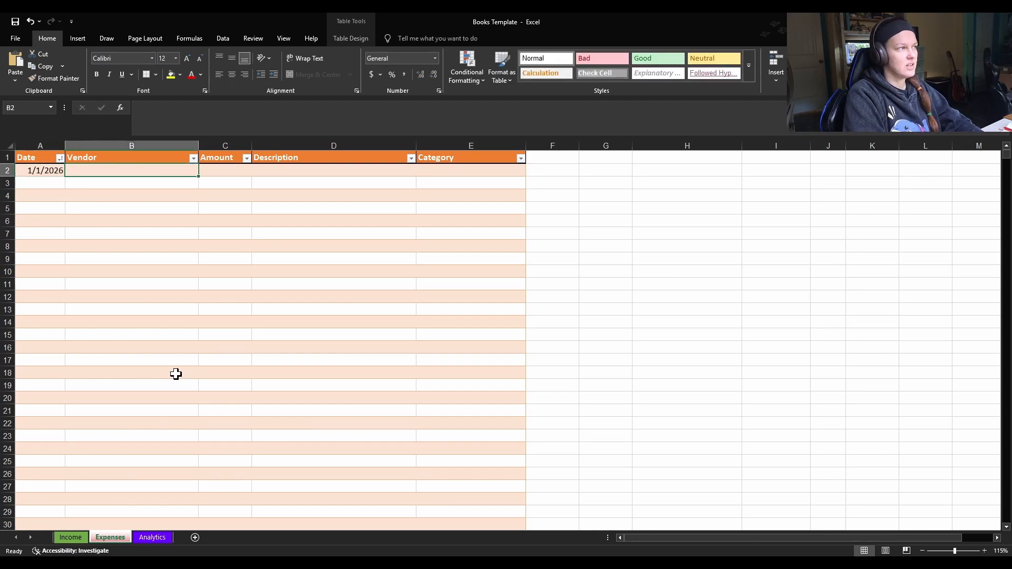
pyautogui.write('square')
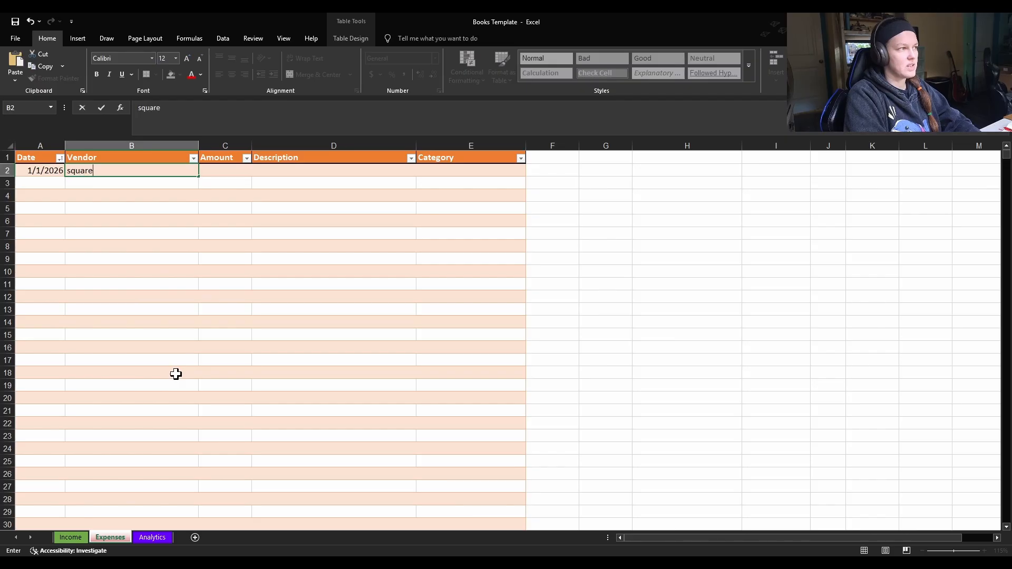
pyautogui.press('Tab')
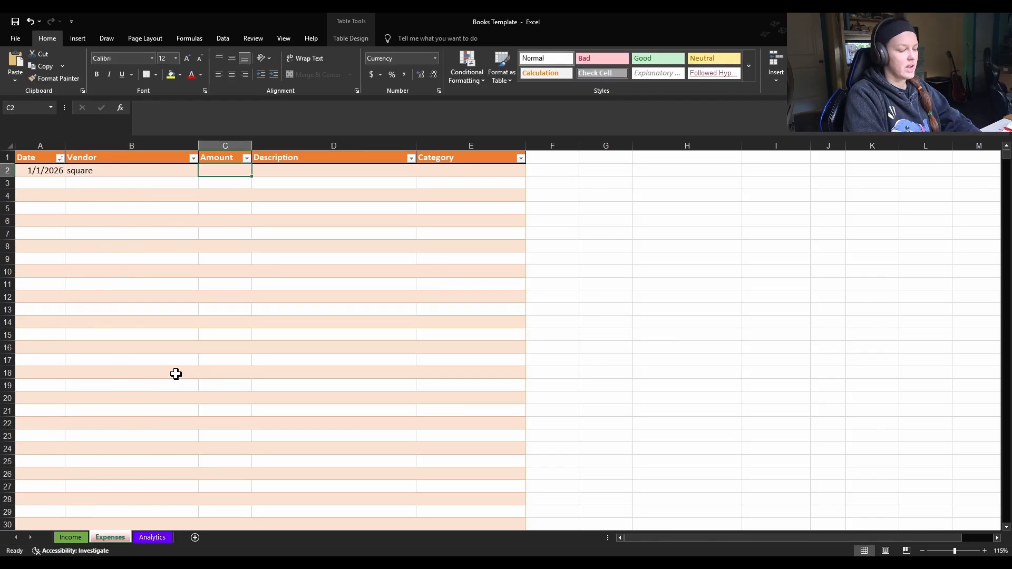
# Give the square expense an amount of 8 and the description "show 1".
pyautogui.write('8')
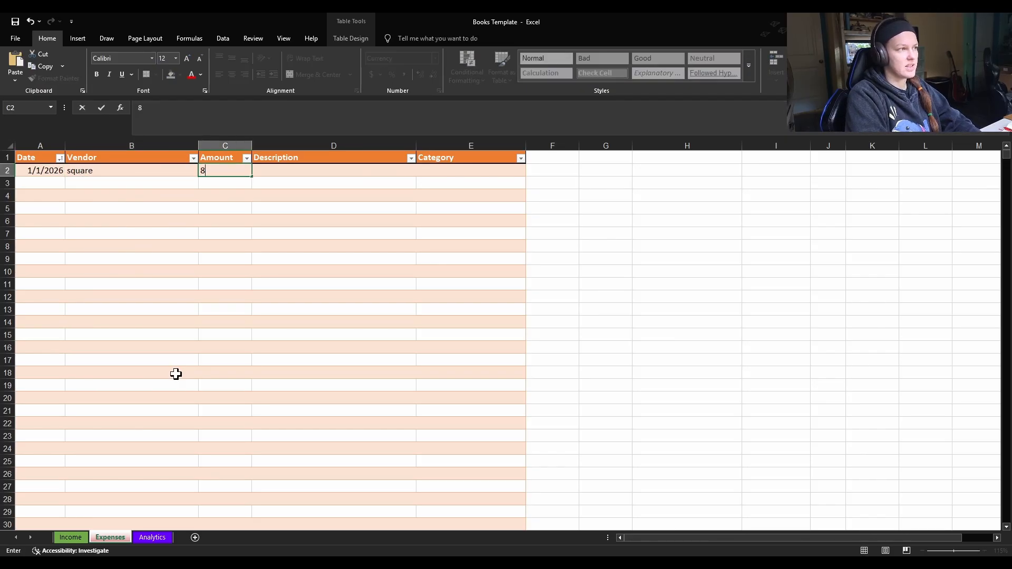
pyautogui.press('Tab')
pyautogui.write('sho')
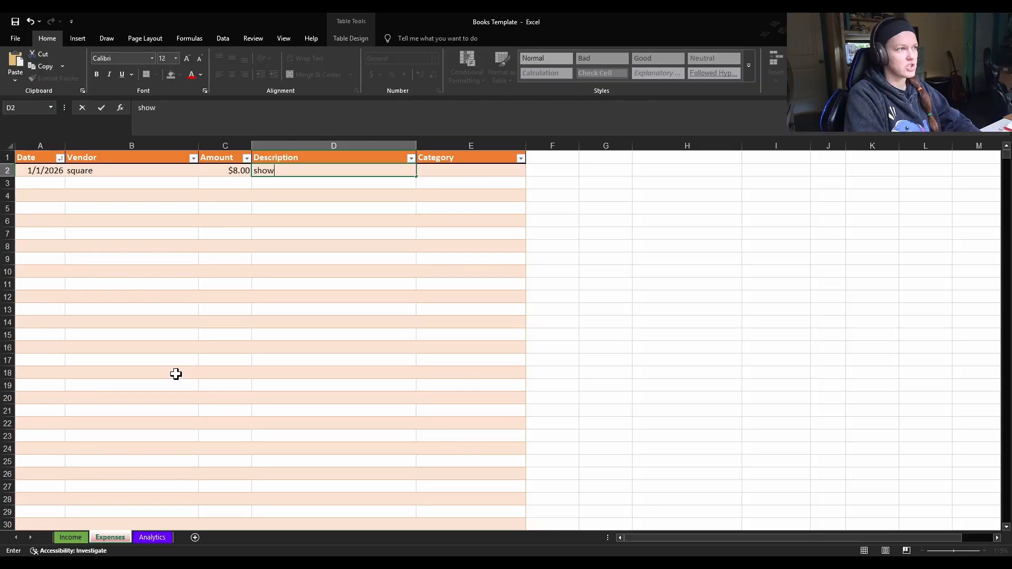
pyautogui.press('Tab')
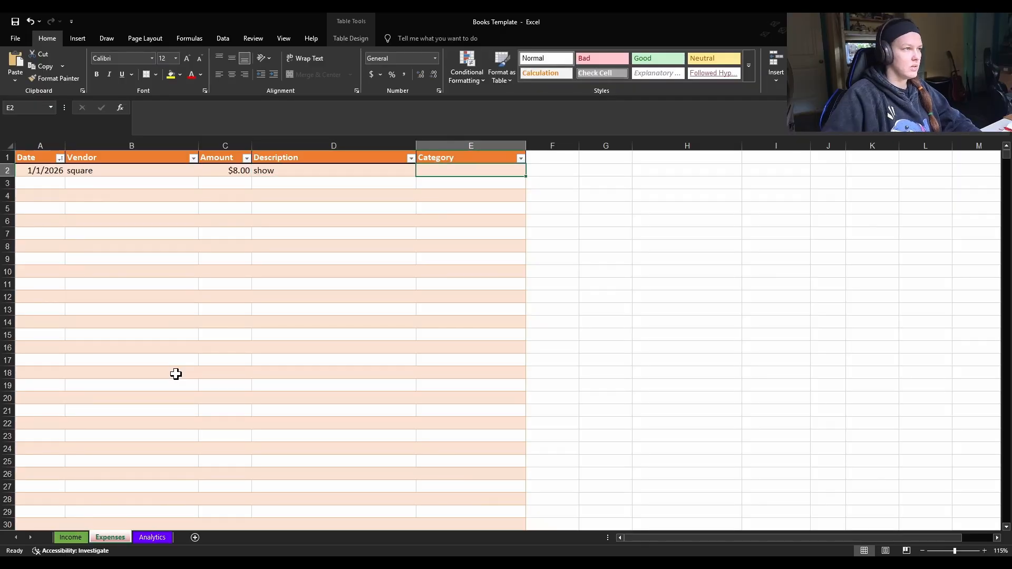
pyautogui.click(292, 171)
pyautogui.doubleClick(297, 169)
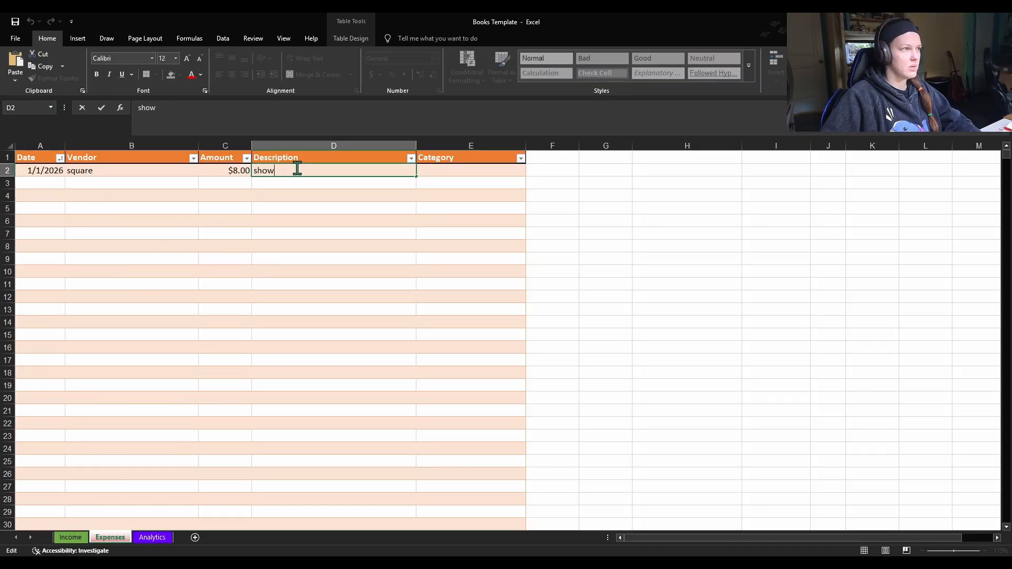
pyautogui.write('1')
# Set the expense entry's category to "square fees".
pyautogui.click(467, 167)
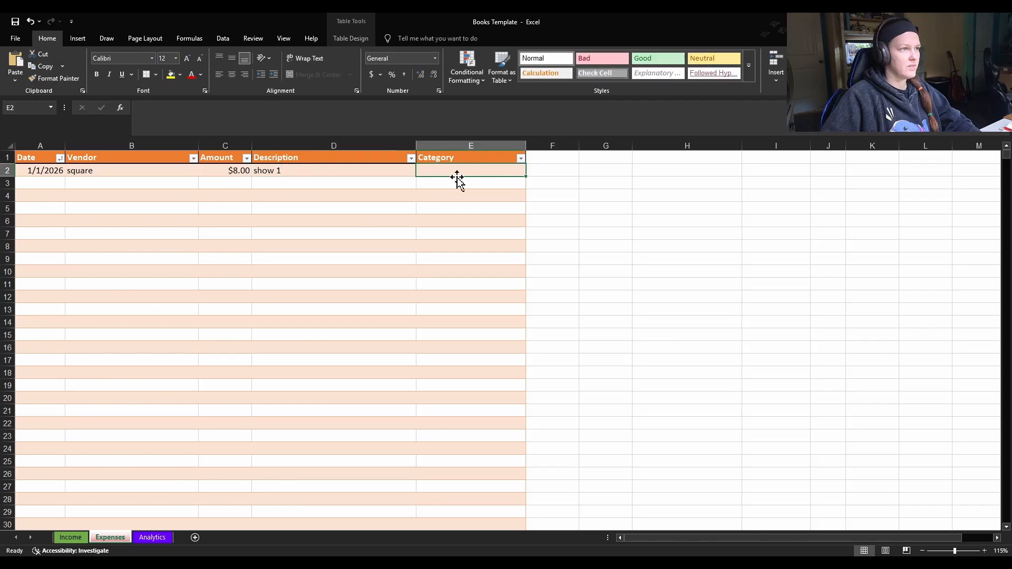
pyautogui.write('square')
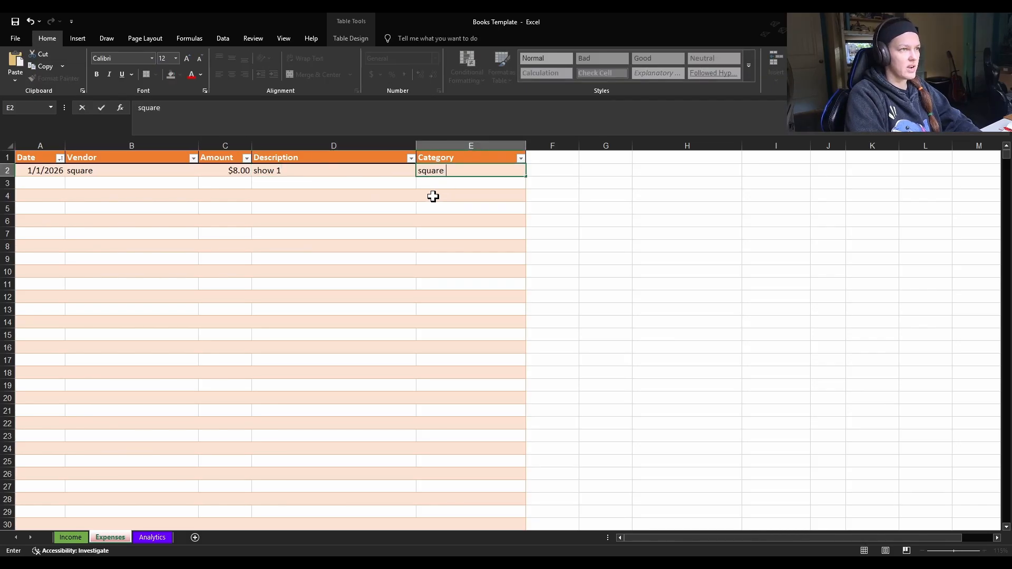
pyautogui.write(' fees')
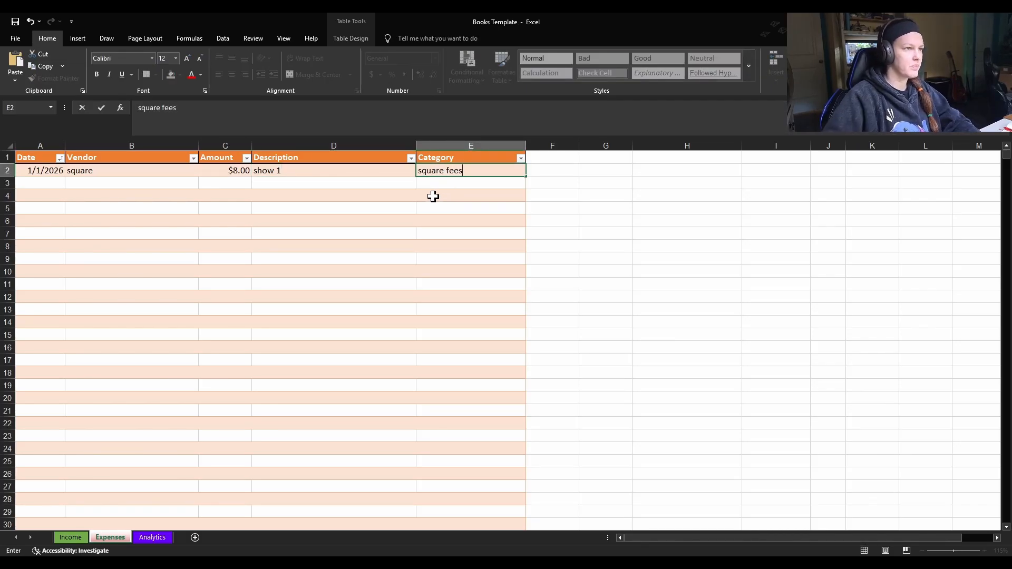
pyautogui.click(565, 306)
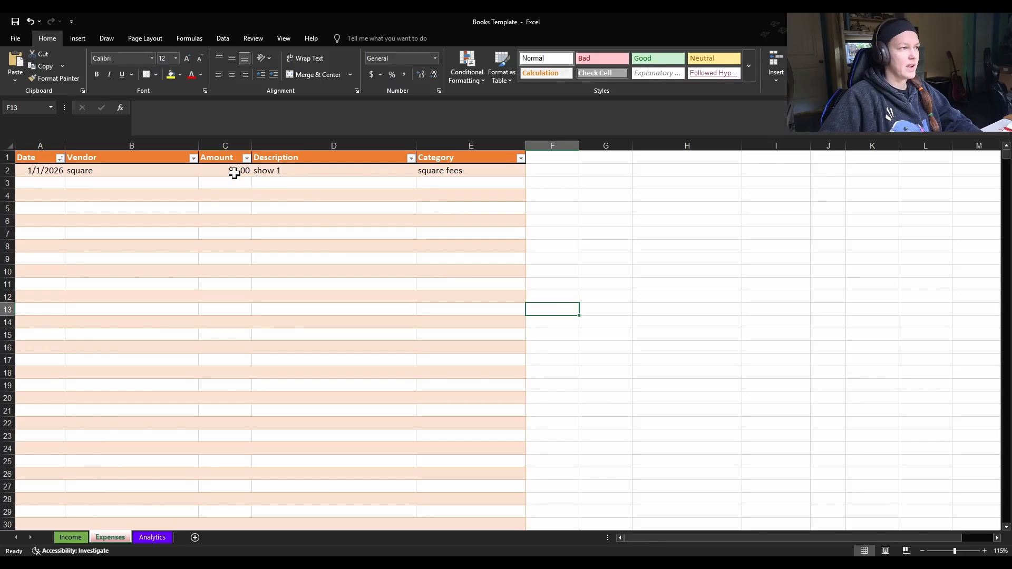
# Change the outlet of the Income sheet's entry to "show 1" and compare it with the entry's income type.
pyautogui.click(72, 537)
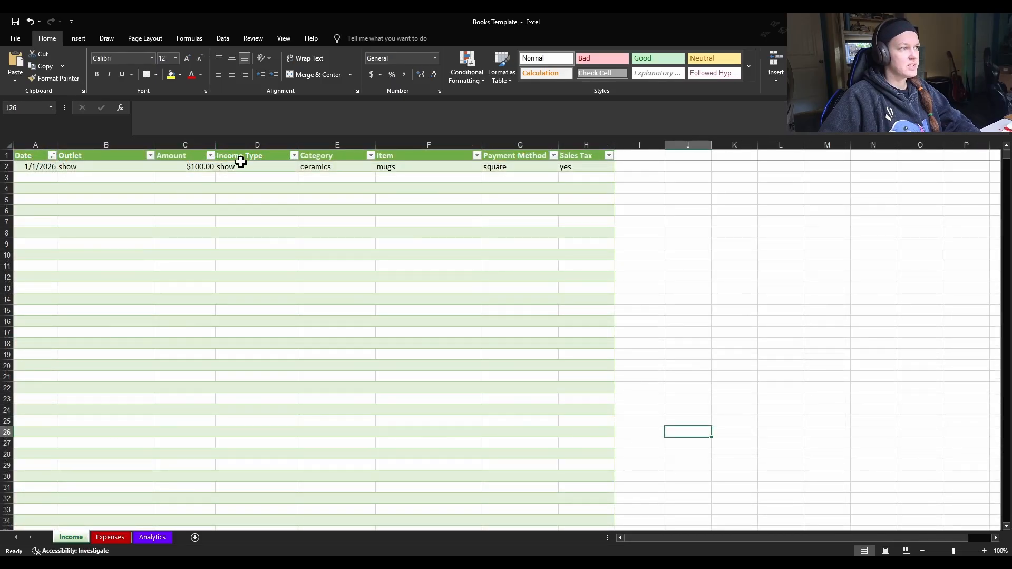
pyautogui.click(130, 164)
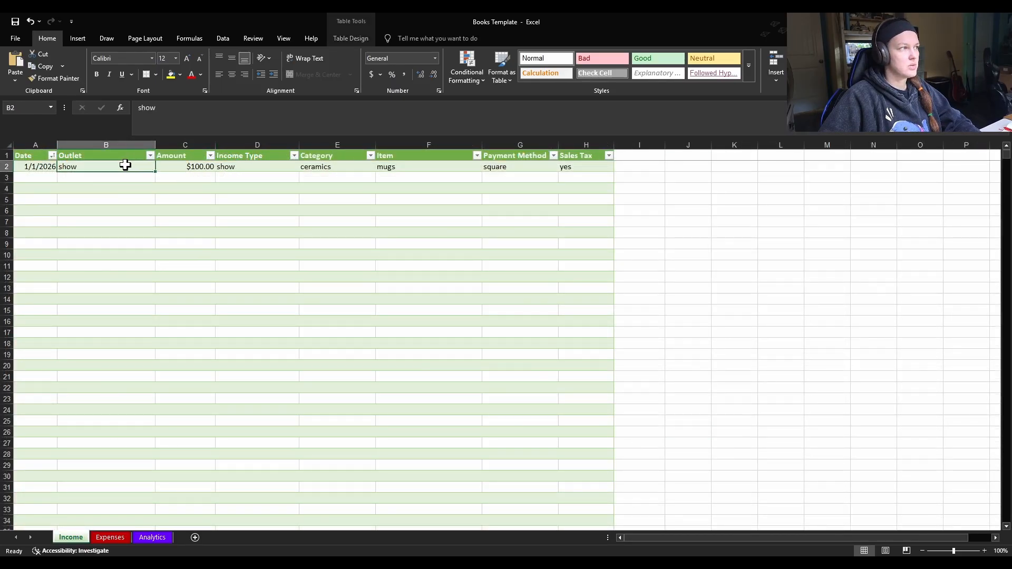
pyautogui.doubleClick(126, 167)
pyautogui.press('BackSpace')
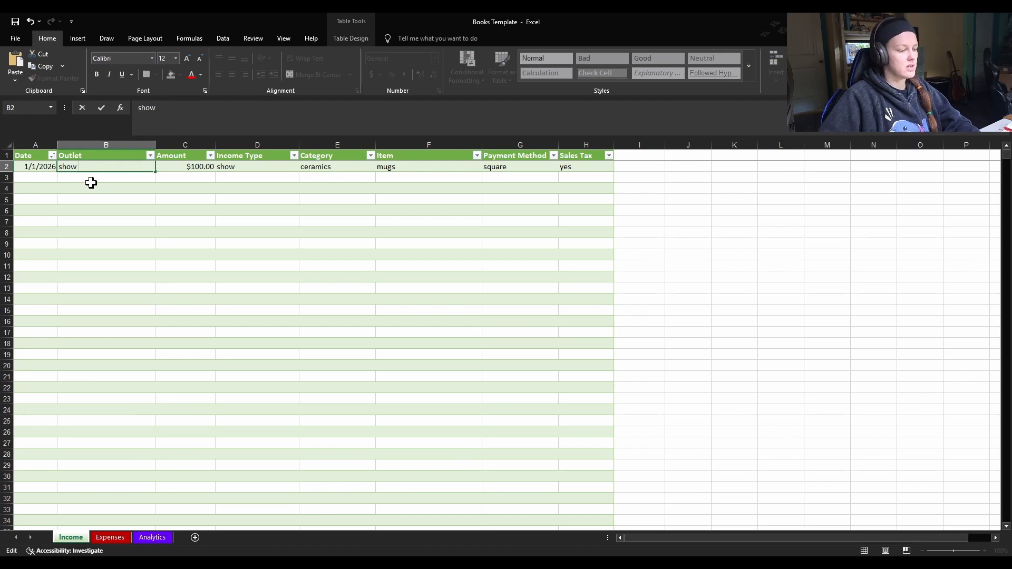
pyautogui.click(161, 207)
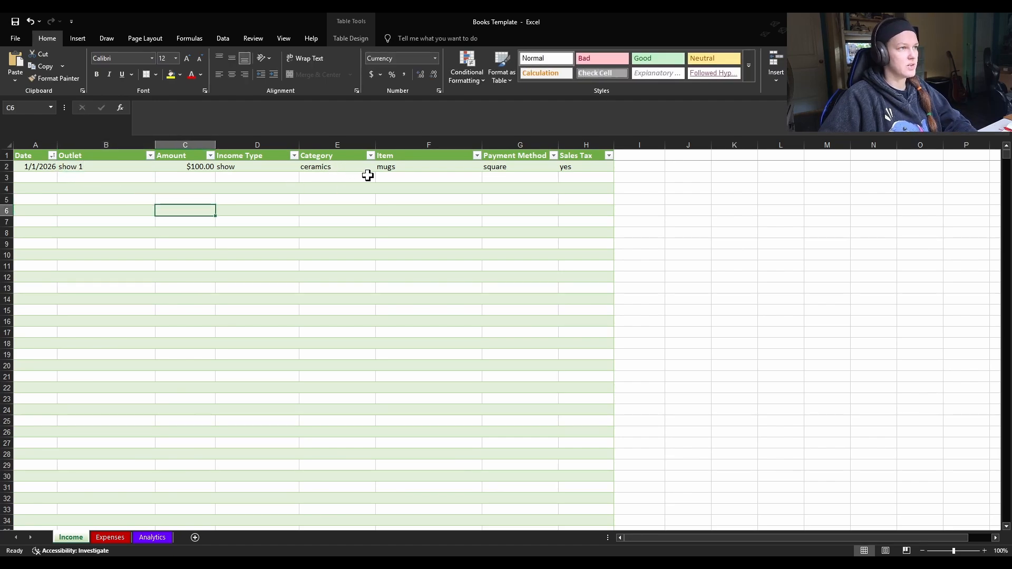
pyautogui.click(253, 165)
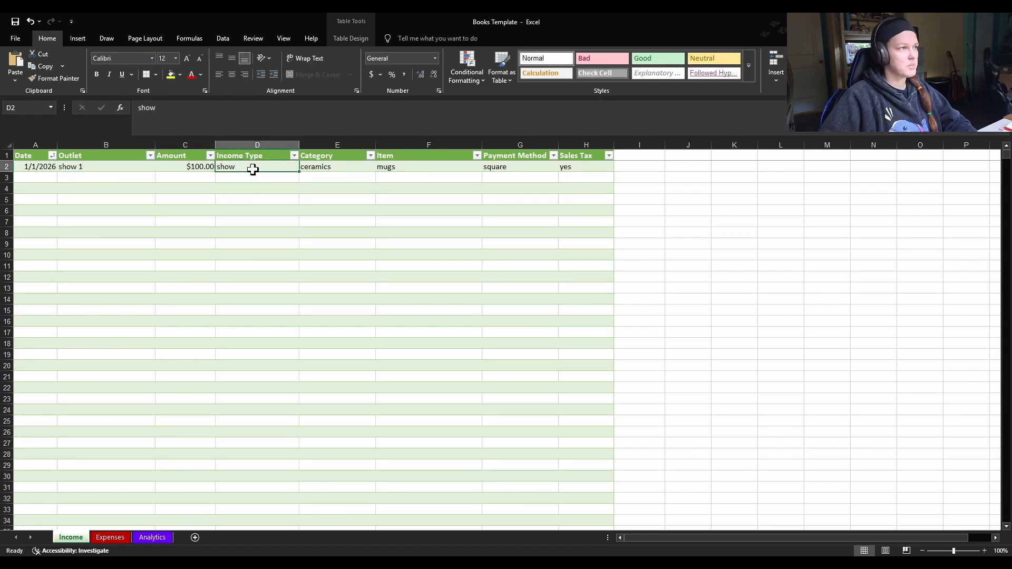
pyautogui.click(122, 168)
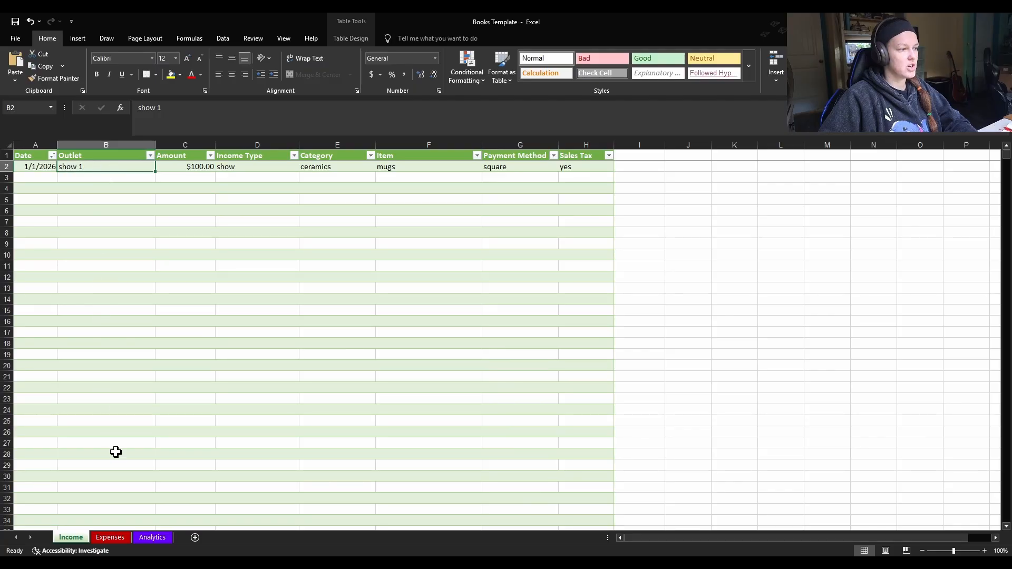
# Change the criterion of Art Show 1's income formula on the Analytics sheet to "show 1" and open Art Show 2's formula for editing.
pyautogui.click(153, 537)
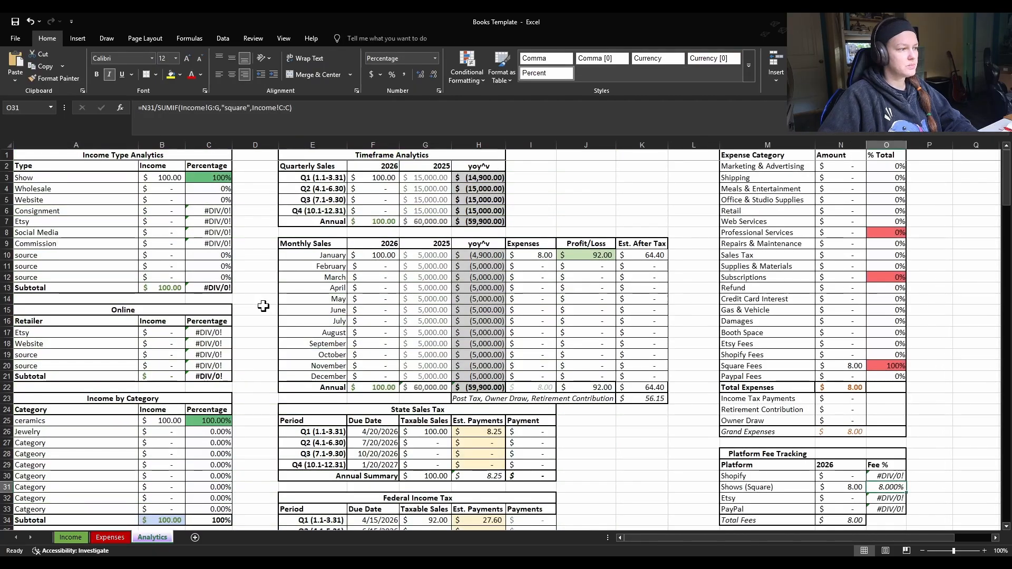
pyautogui.scroll(-6, 263, 305)
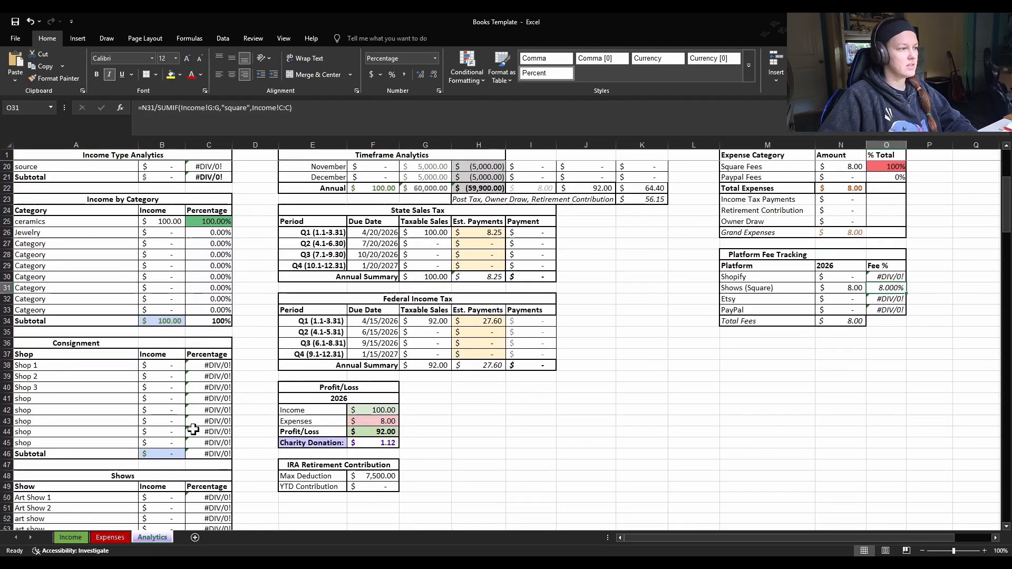
pyautogui.scroll(-2, 194, 425)
pyautogui.scroll(3, 179, 448)
pyautogui.scroll(-3, 173, 455)
pyautogui.click(173, 432)
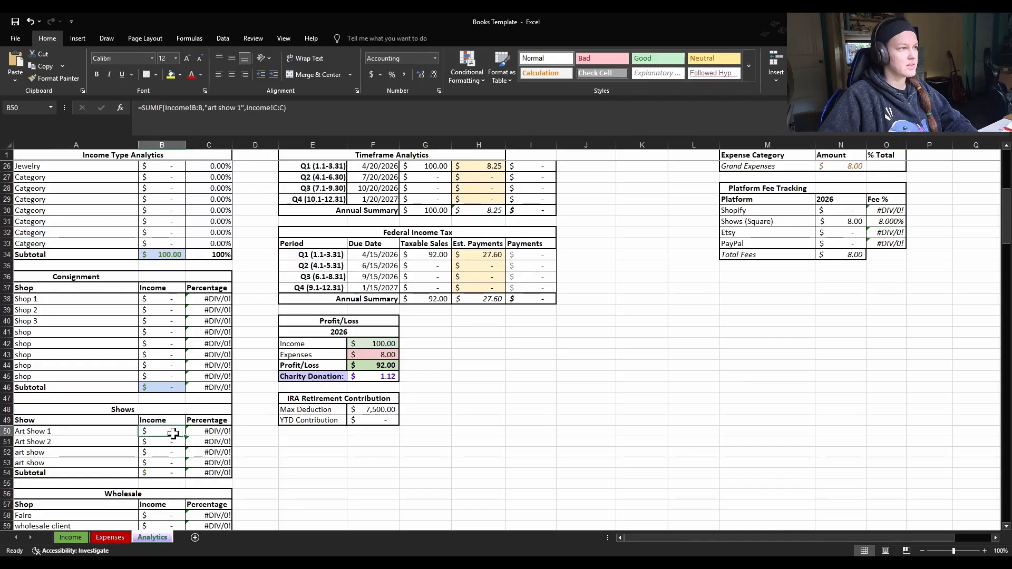
pyautogui.click(214, 108)
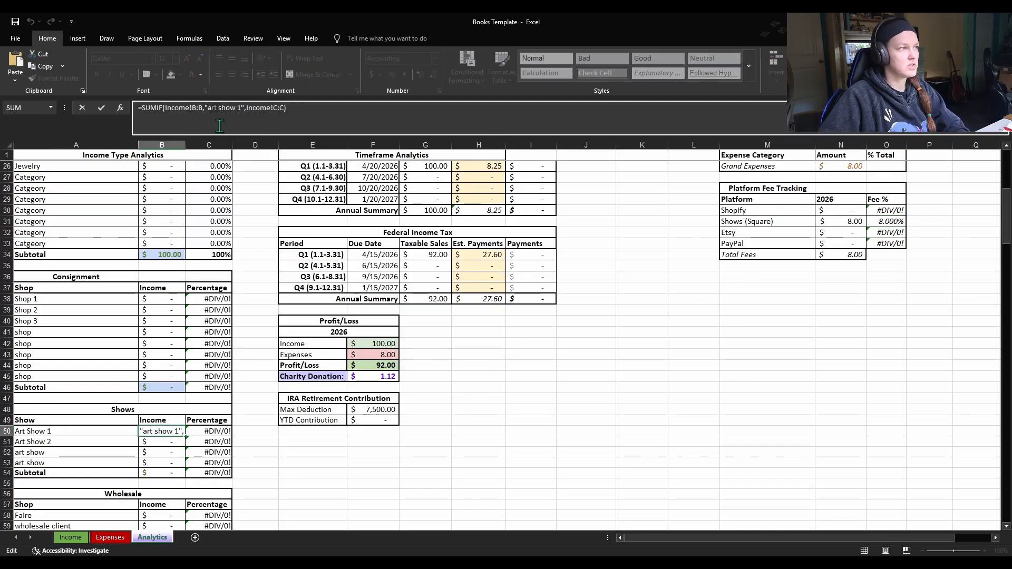
pyautogui.press('Return')
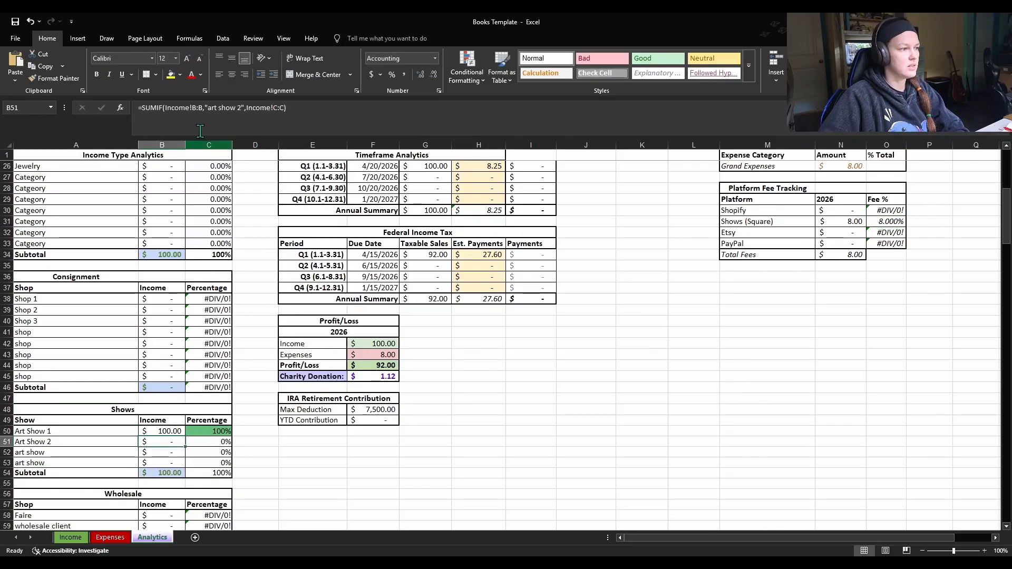
pyautogui.click(210, 108)
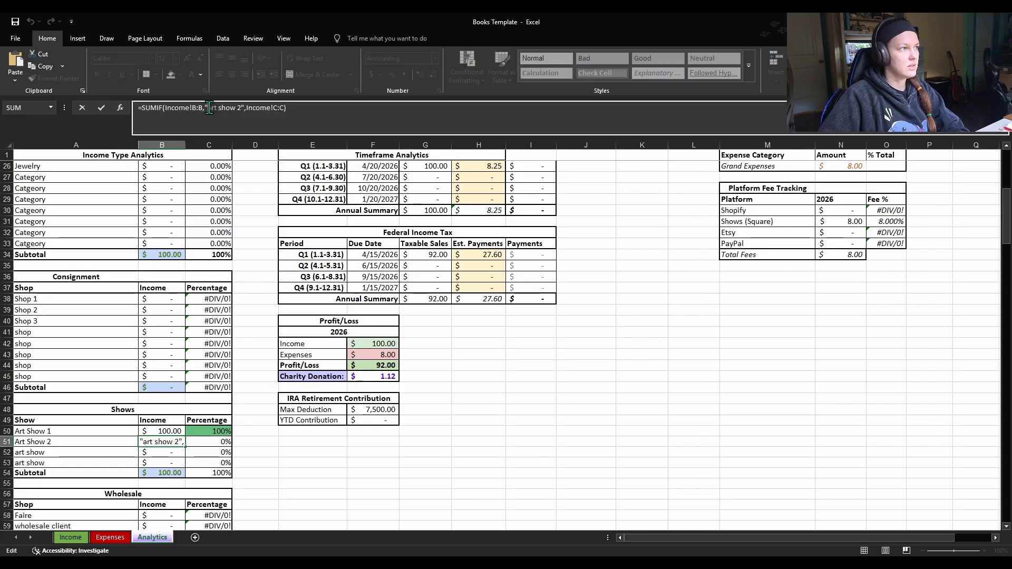
pyautogui.click(247, 244)
# Inspect the income formulas for the Show income type and the ceramics category on the Analytics sheet.
pyautogui.scroll(8, 187, 369)
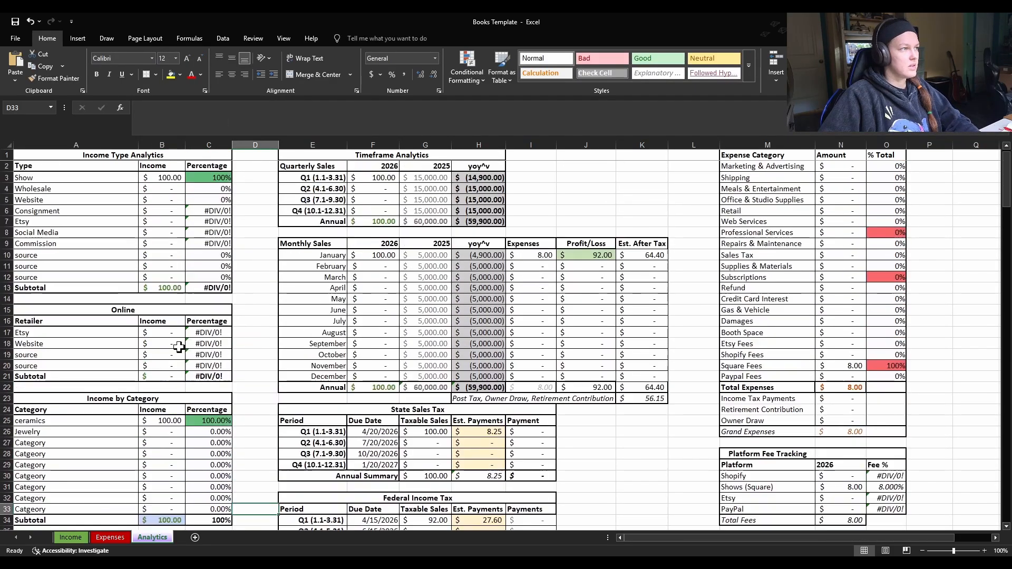
pyautogui.click(156, 180)
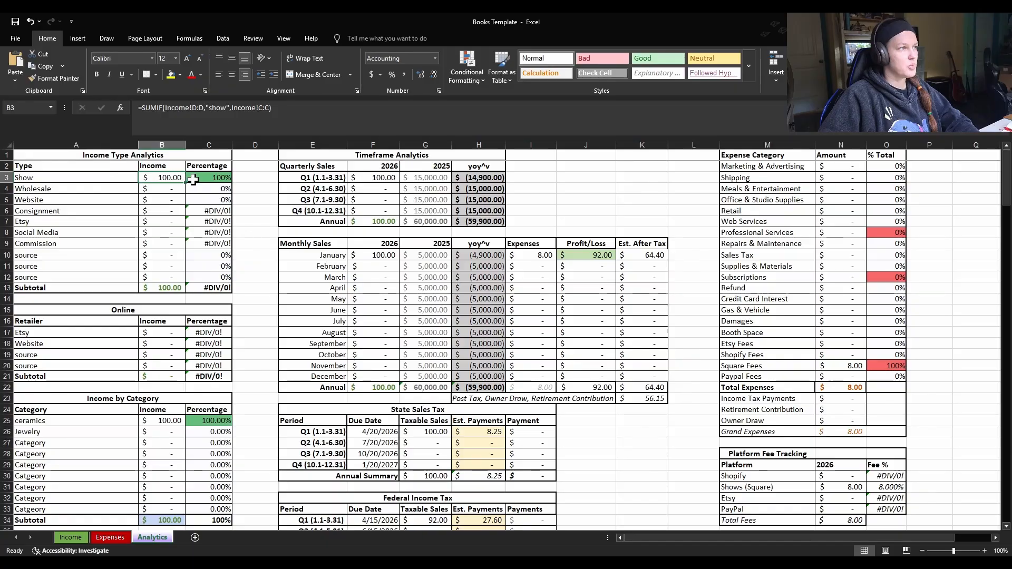
pyautogui.scroll(-1, 217, 312)
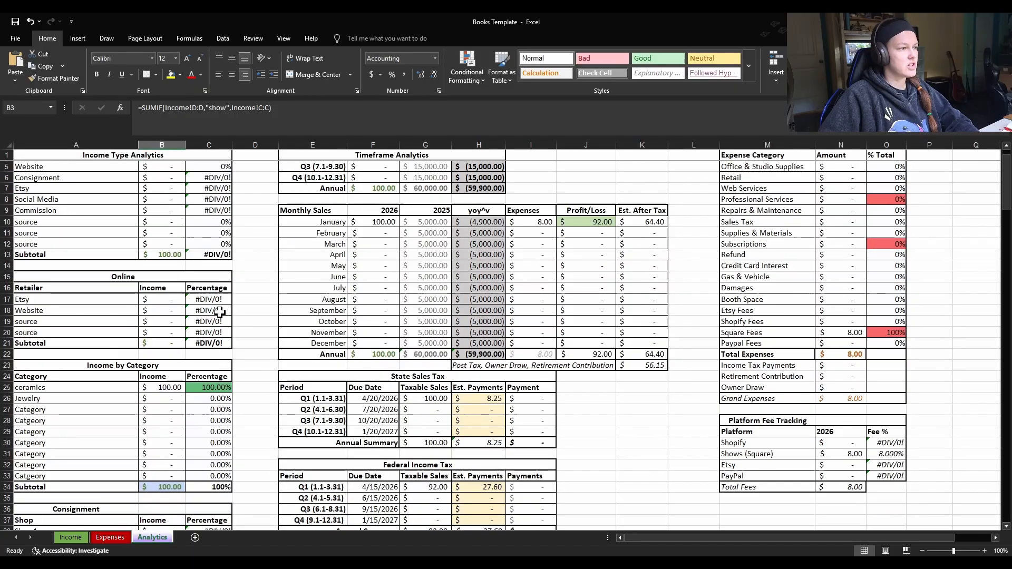
pyautogui.scroll(-1, 184, 366)
pyautogui.click(174, 356)
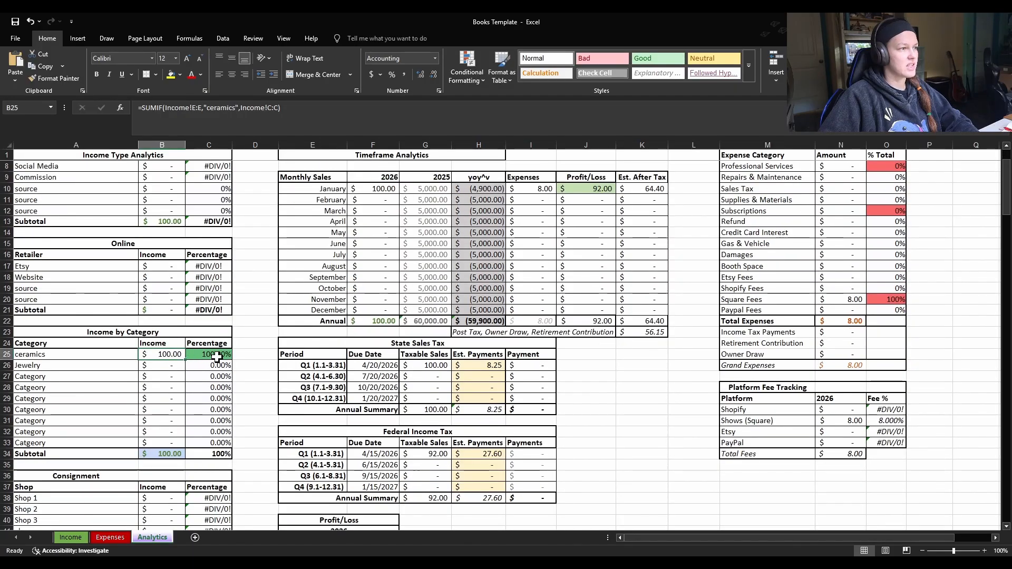
pyautogui.scroll(2, 247, 358)
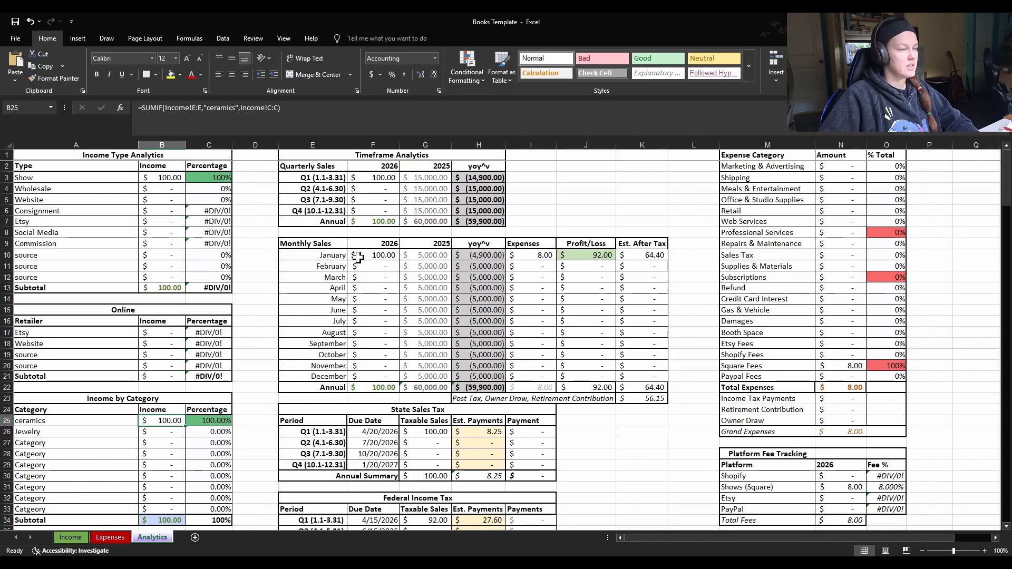
pyautogui.scroll(-2, 205, 350)
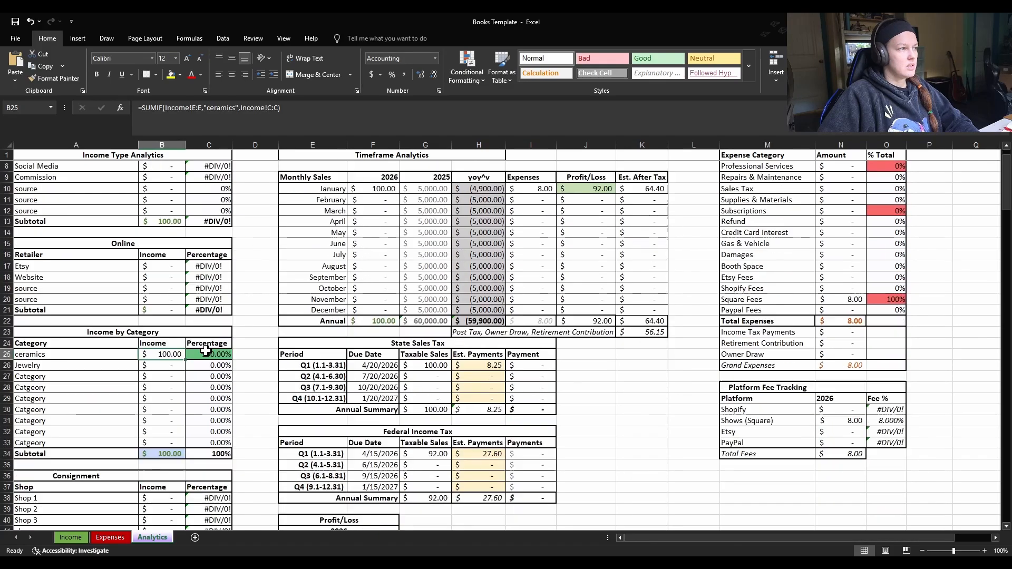
# Check Art Show 1's income formula in the Shows table against the entry on the Income sheet.
pyautogui.scroll(-5, 205, 351)
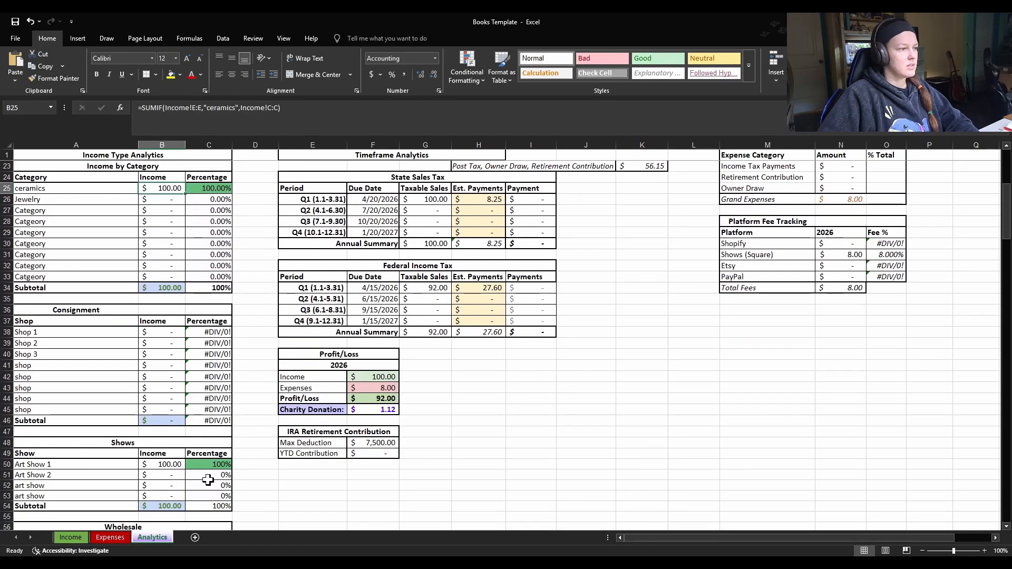
pyautogui.scroll(-2, 158, 463)
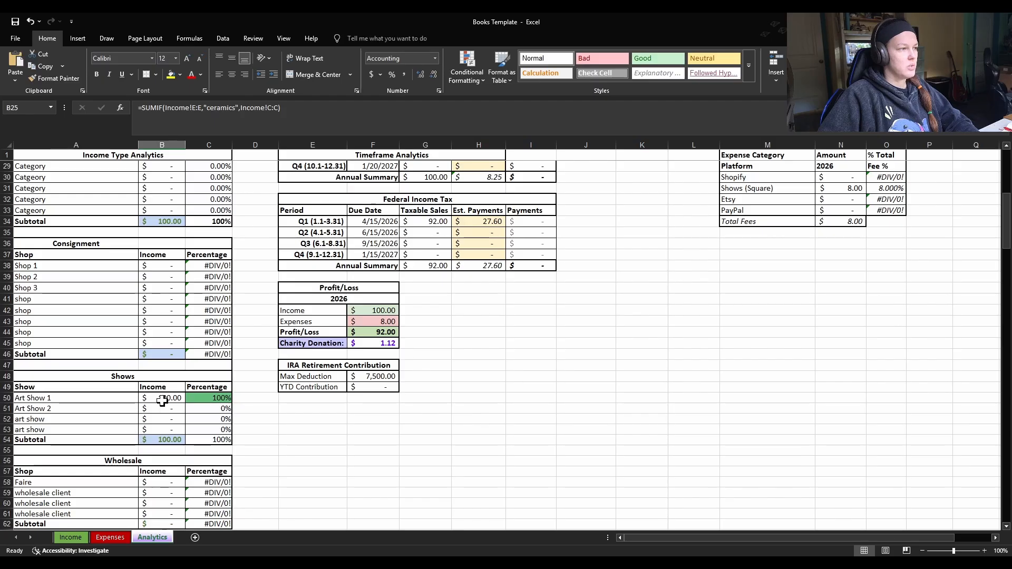
pyautogui.click(162, 400)
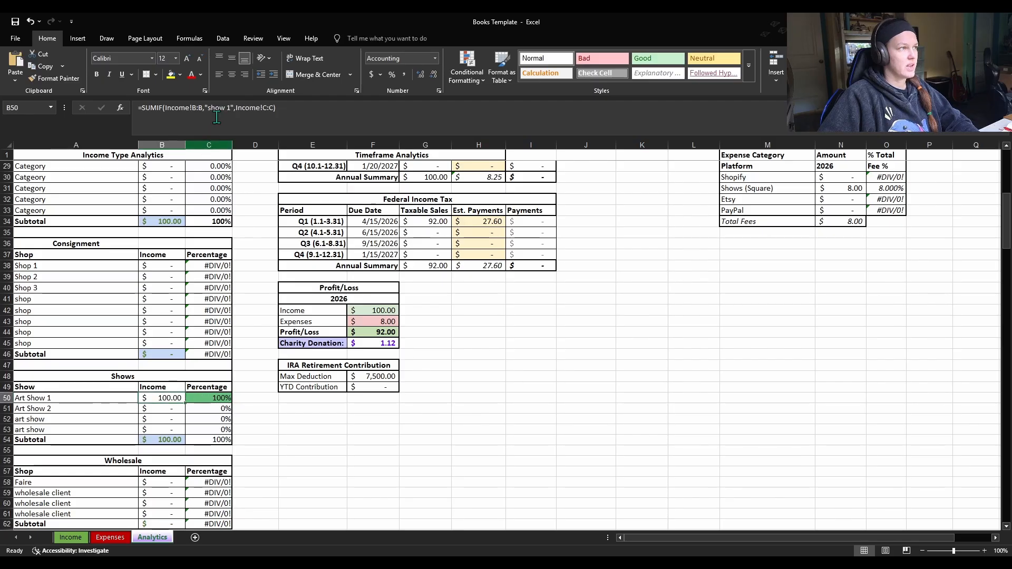
pyautogui.click(71, 537)
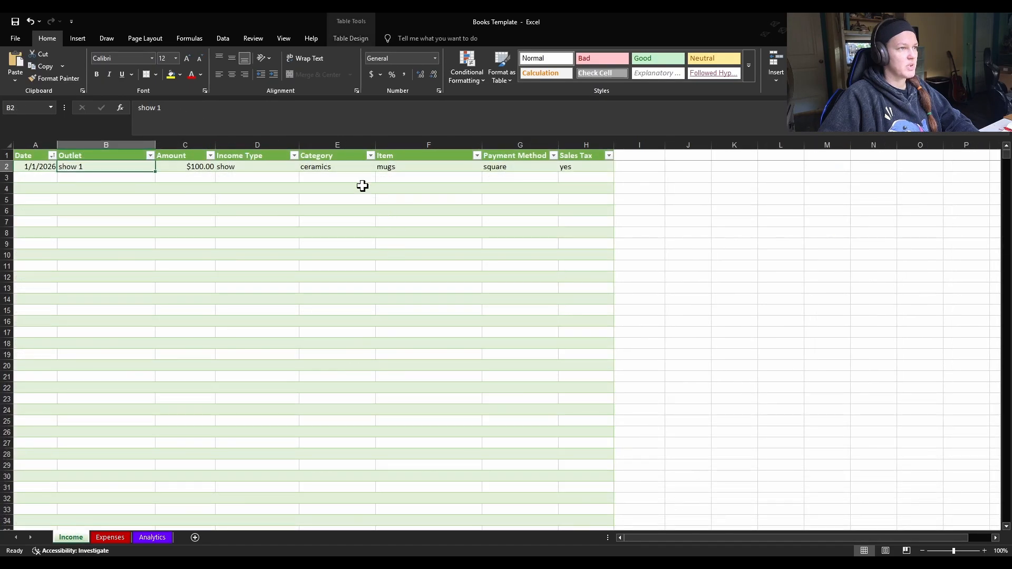
pyautogui.click(154, 537)
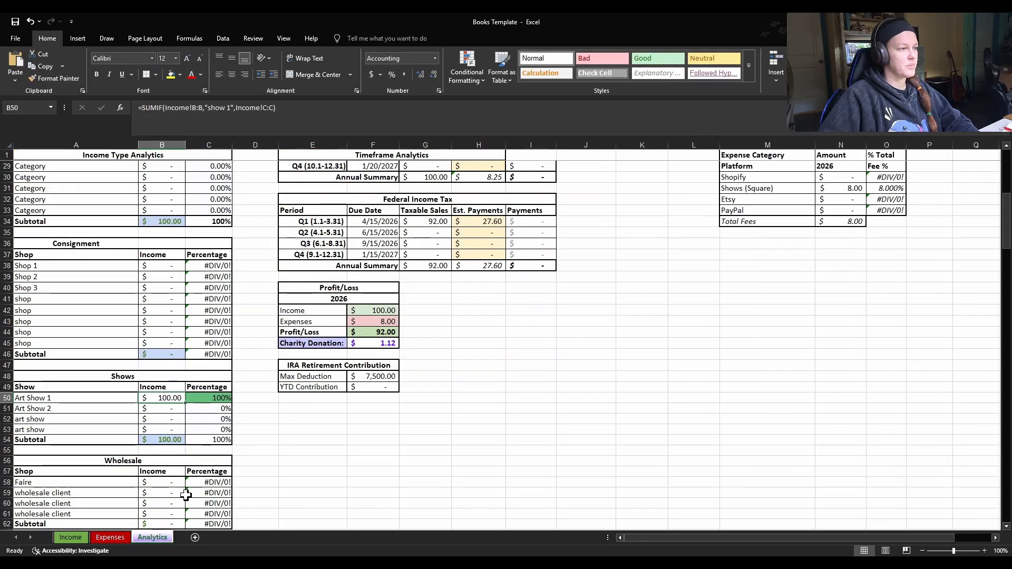
# Examine the 2026 amount and fee percentage formulas for Shows (Square) in the Platform Fee Tracking table.
pyautogui.scroll(4, 680, 395)
pyautogui.scroll(1, 708, 404)
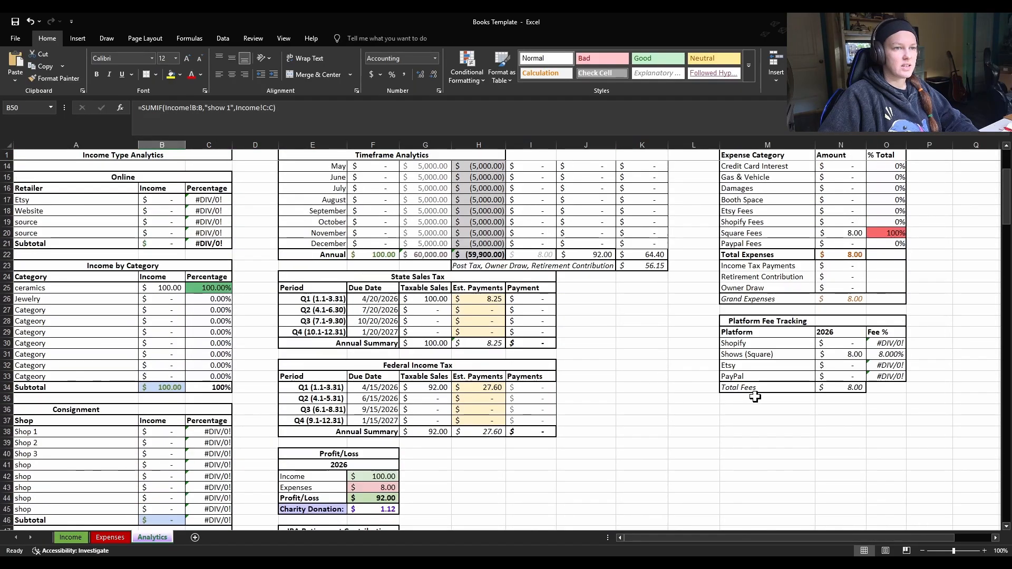
pyautogui.click(888, 354)
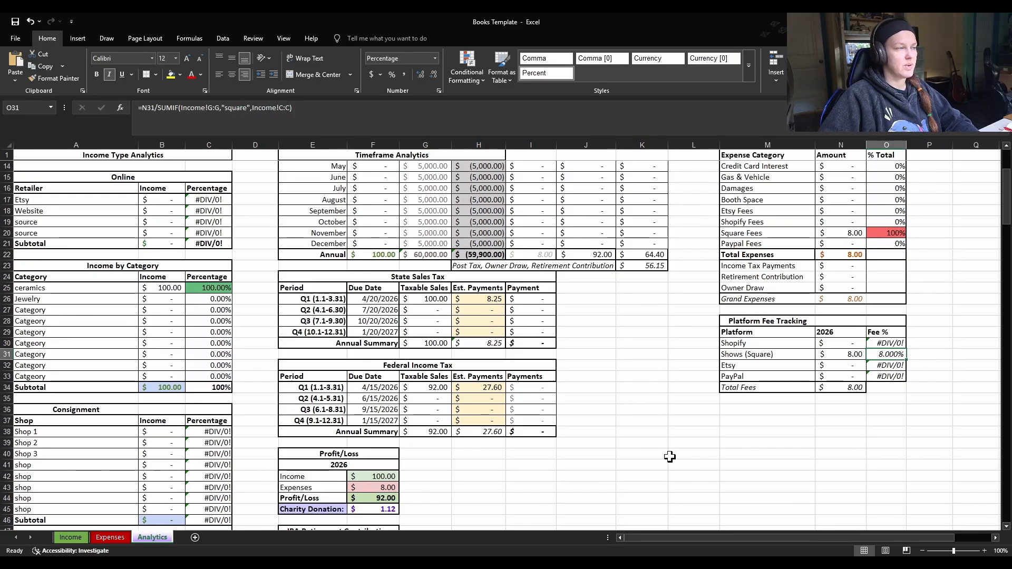
pyautogui.click(660, 417)
pyautogui.scroll(1, 888, 382)
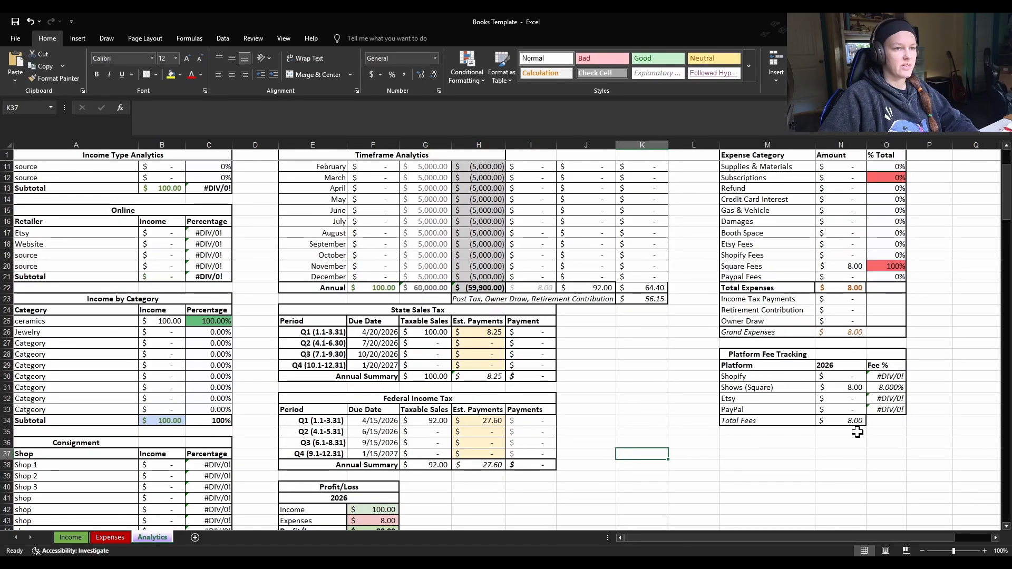
pyautogui.scroll(1, 856, 440)
pyautogui.click(859, 422)
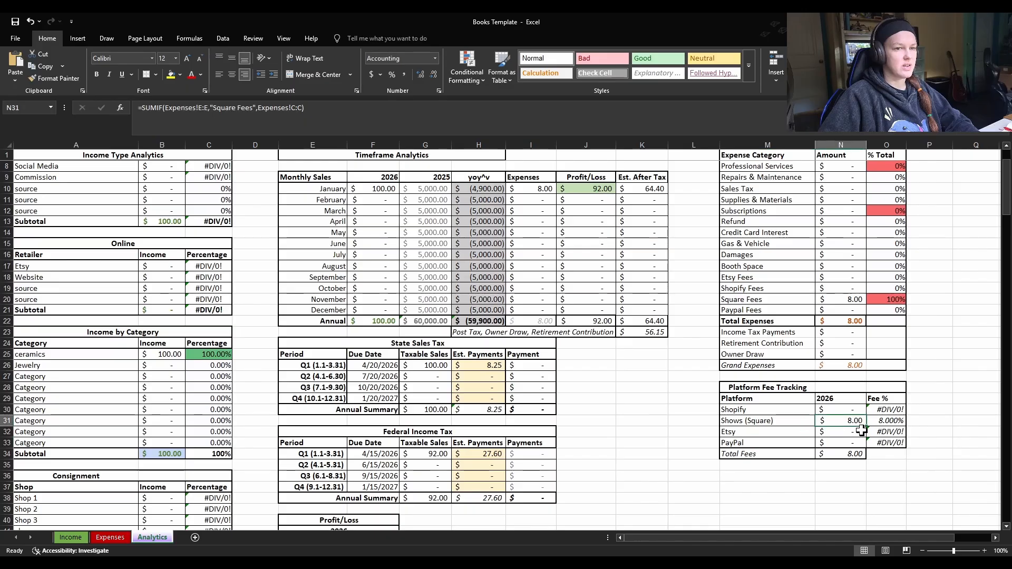
pyautogui.click(887, 422)
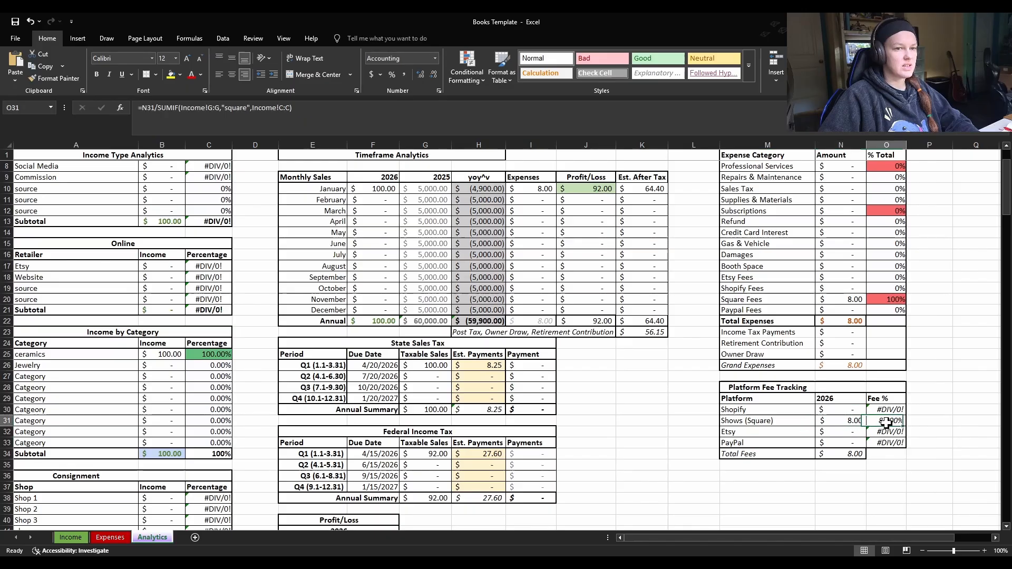
pyautogui.click(887, 499)
pyautogui.click(895, 421)
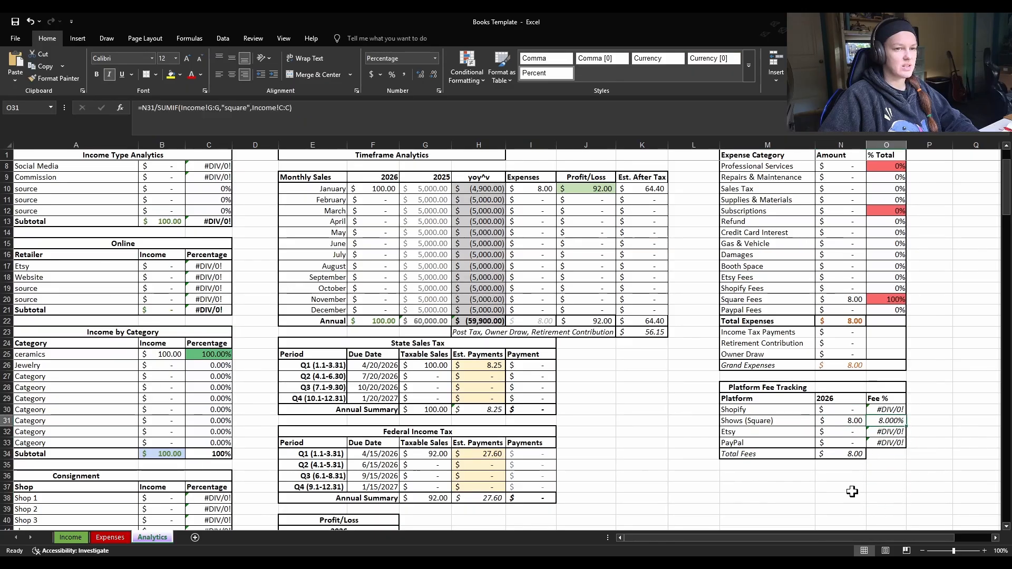
# Inspect the Square Fees amount formula and its share of the total in the Expense Category table.
pyautogui.scroll(2, 746, 500)
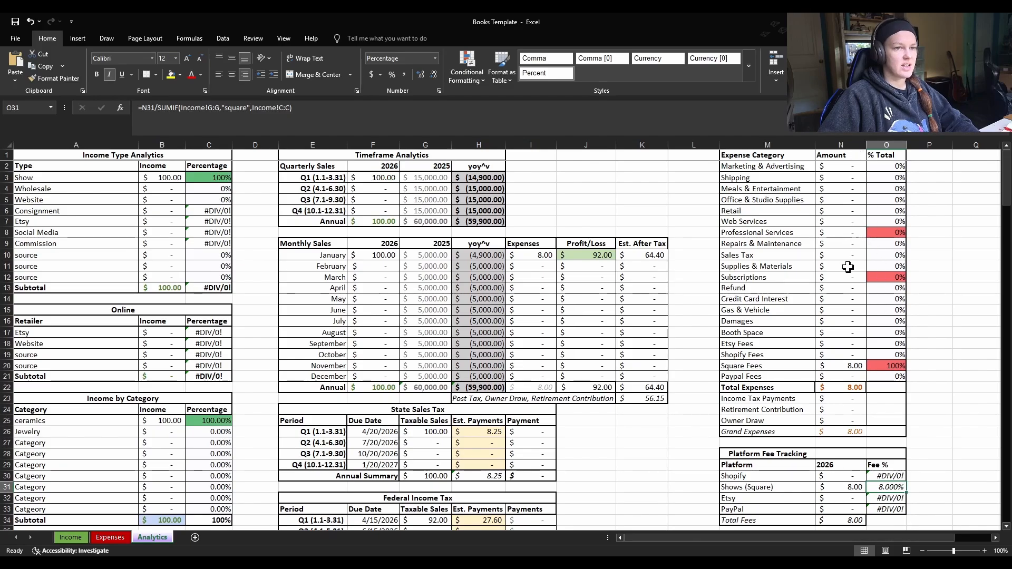
pyautogui.click(841, 368)
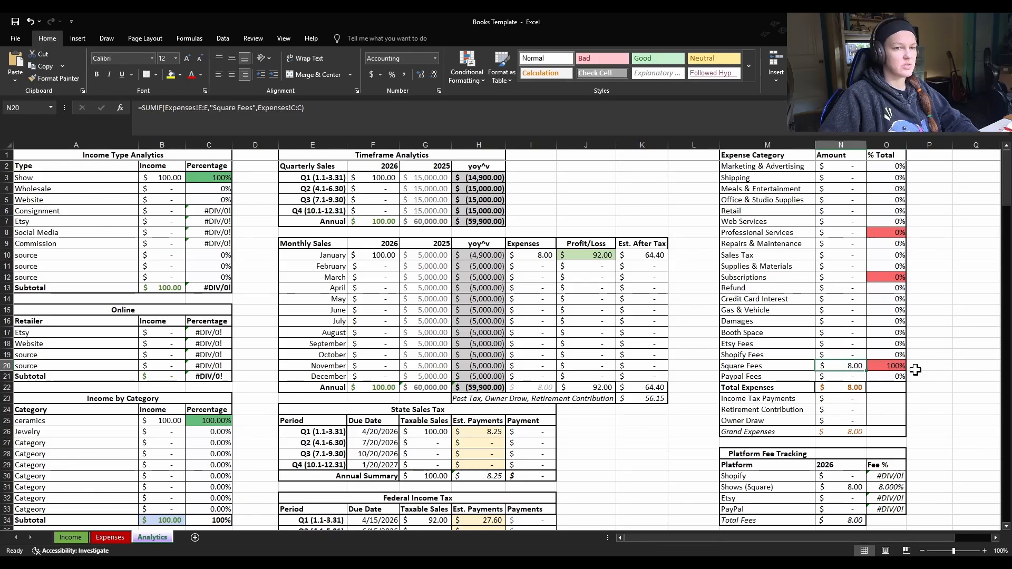
pyautogui.click(923, 372)
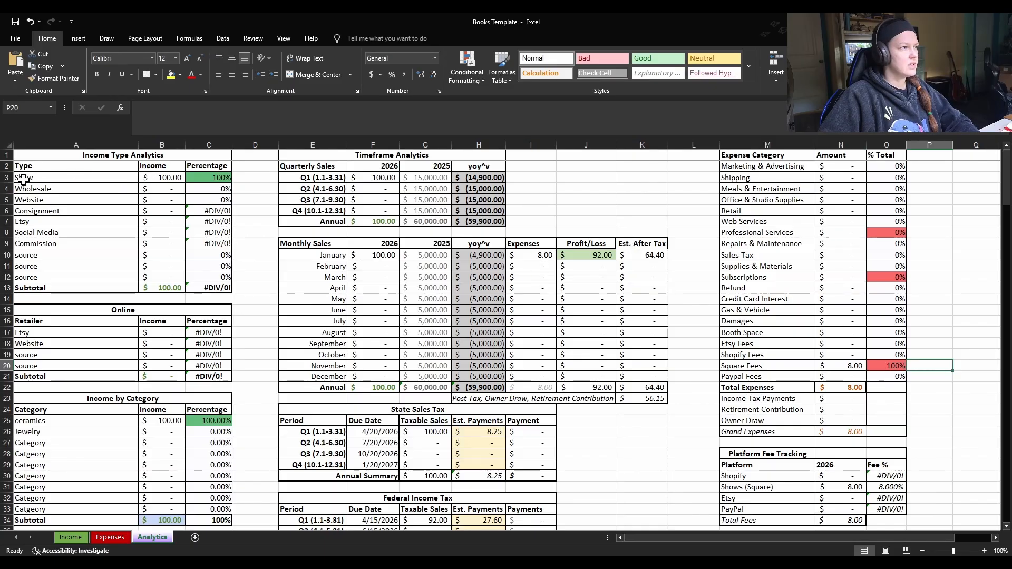
# Review the Wholesale row's type, income and percentage in the Income Type Analytics table.
pyautogui.click(75, 192)
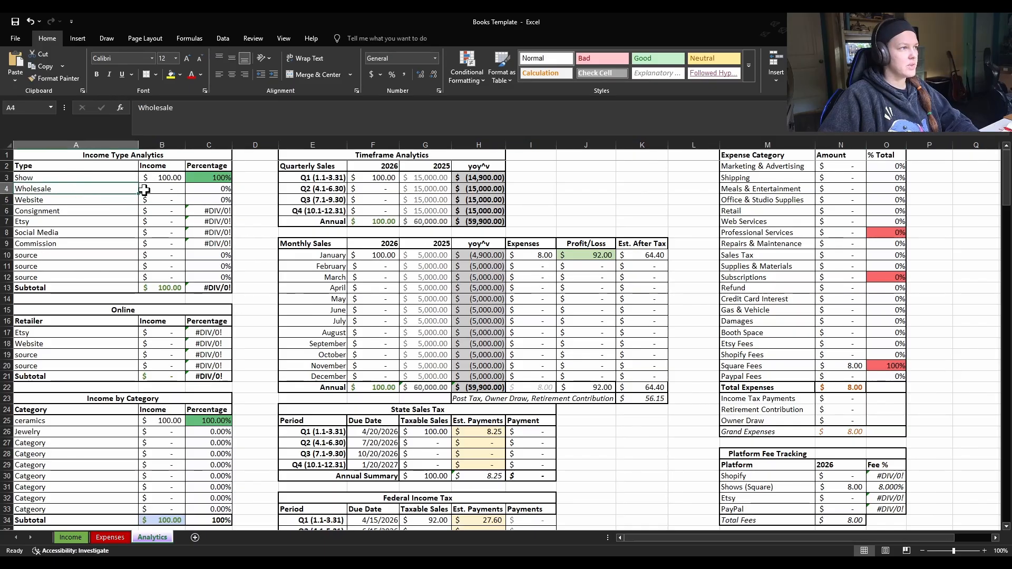
pyautogui.click(150, 190)
pyautogui.click(94, 195)
pyautogui.click(126, 188)
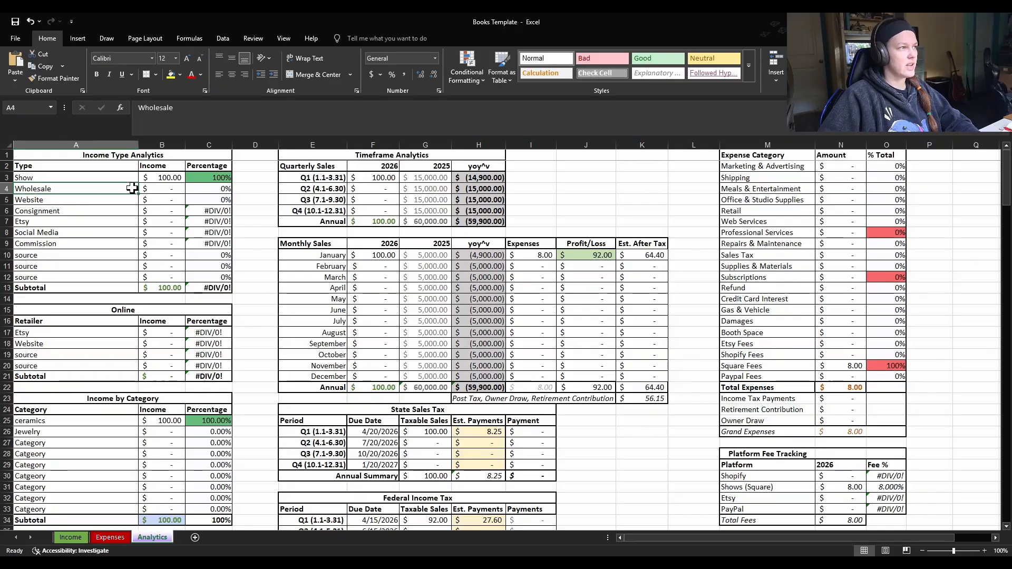
pyautogui.click(172, 187)
pyautogui.click(210, 191)
pyautogui.click(100, 191)
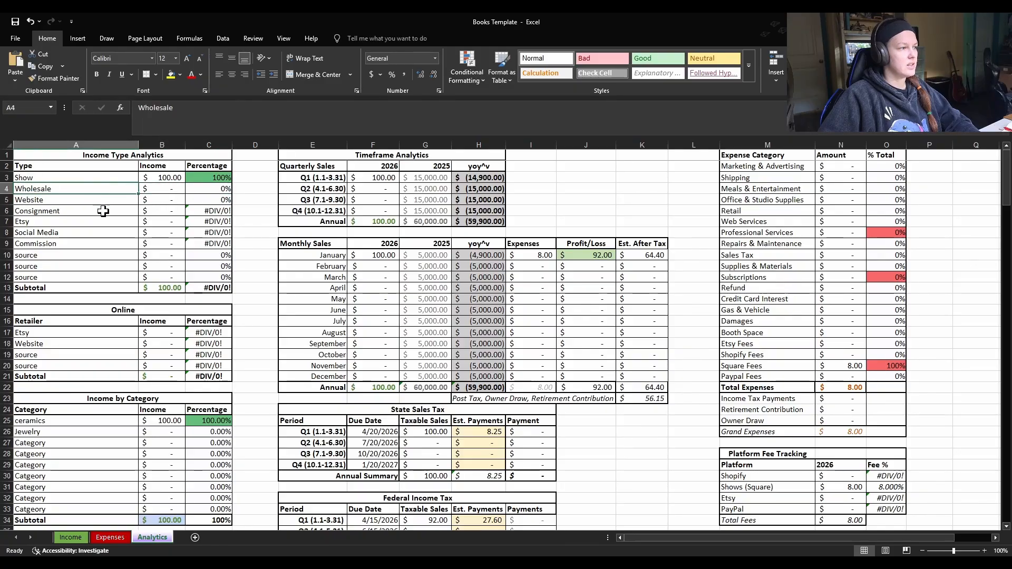
# Inspect the Faire entry and its income formula in the Wholesale table of the Analytics sheet.
pyautogui.scroll(-9, 122, 264)
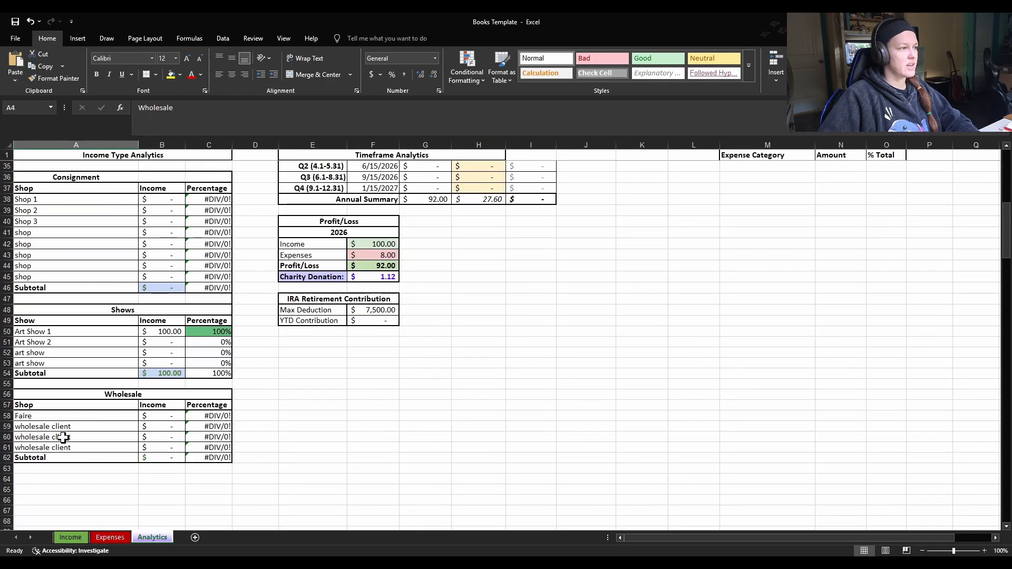
pyautogui.click(50, 416)
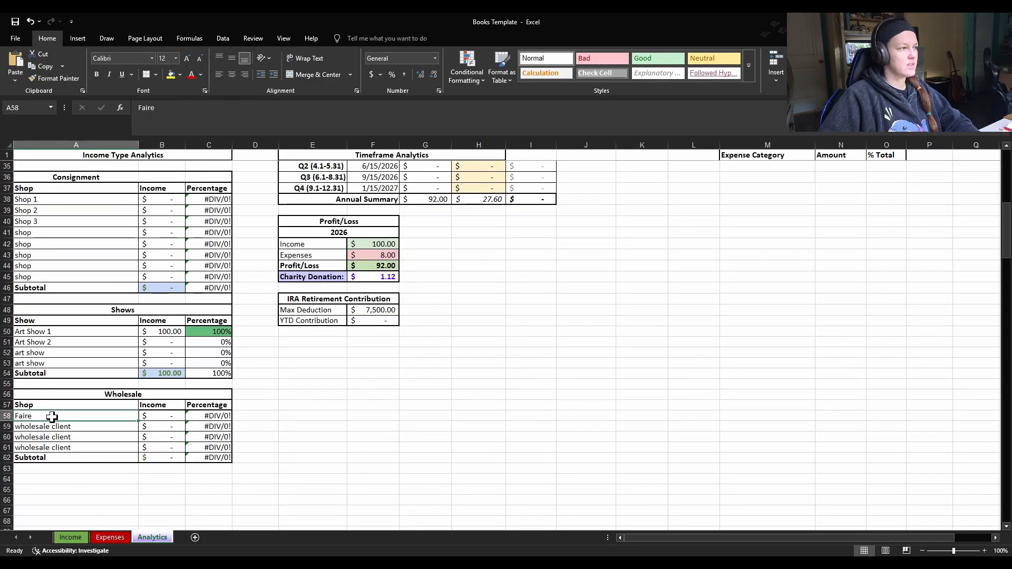
pyautogui.click(158, 418)
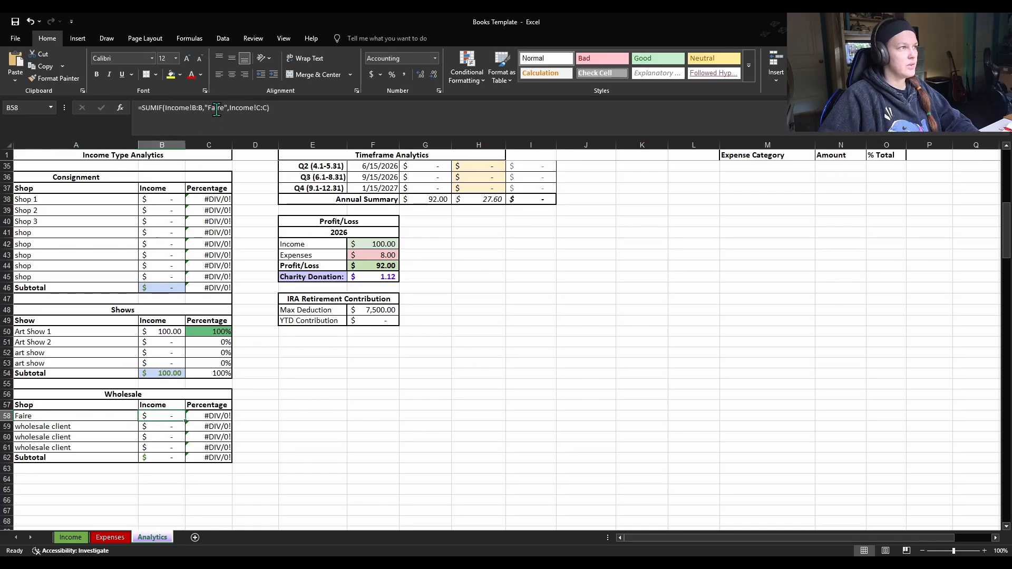
pyautogui.scroll(9, 126, 427)
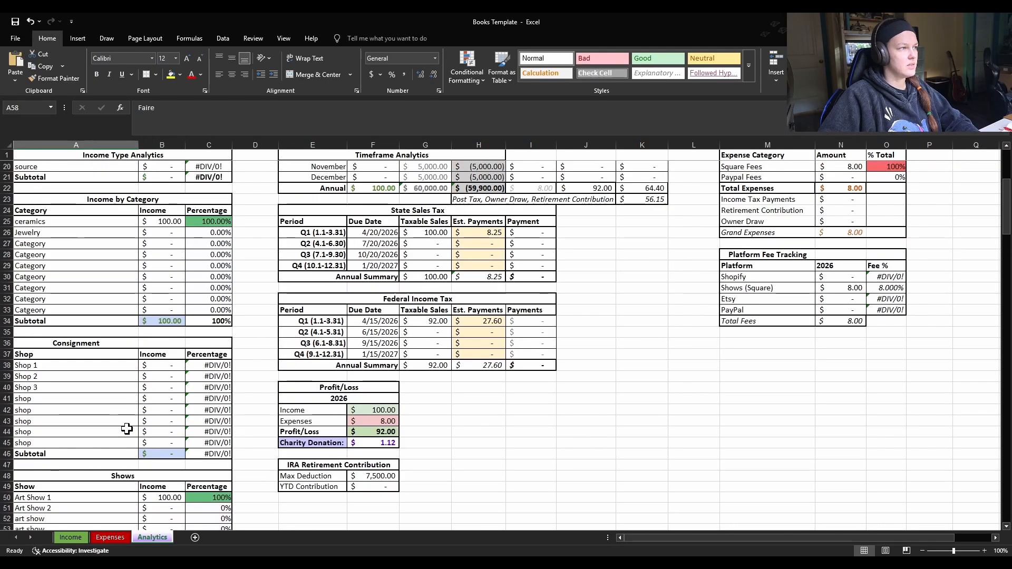
# Start a new sale in row 3 of the Income sheet with date 1/3, outlet Faire and amount 300.
pyautogui.click(70, 537)
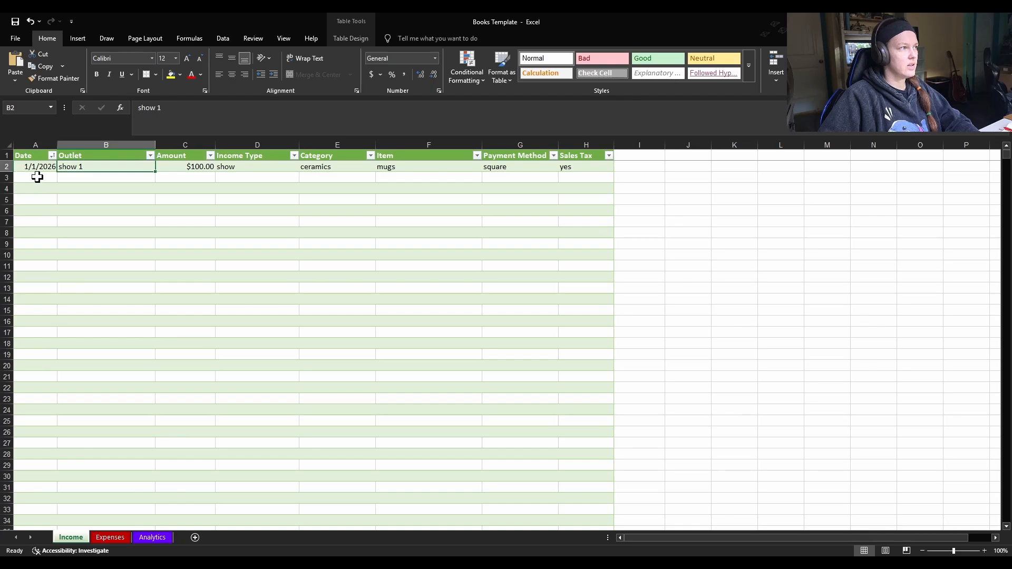
pyautogui.click(36, 177)
pyautogui.write('1/3')
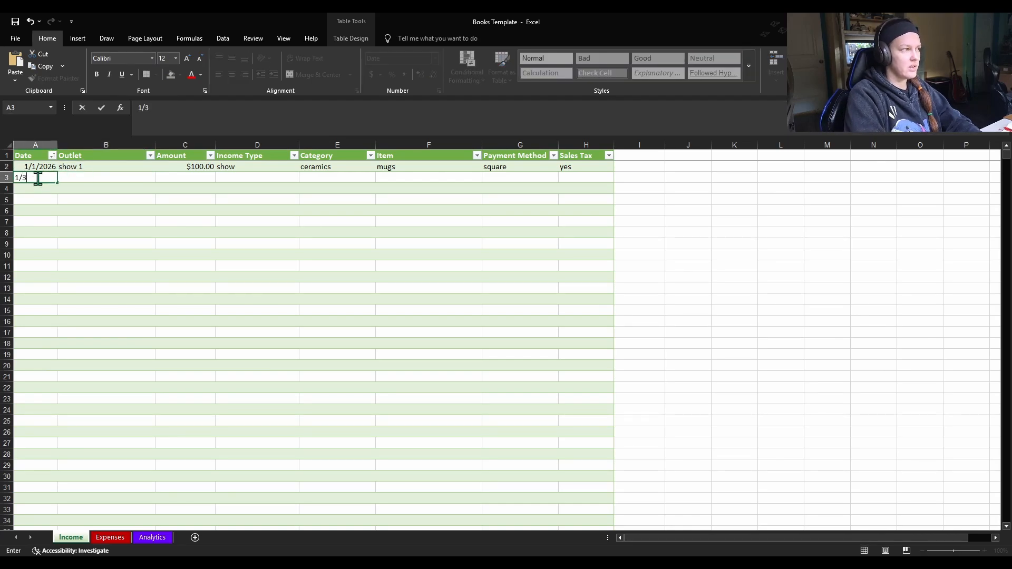
pyautogui.press('Tab')
pyautogui.write('F')
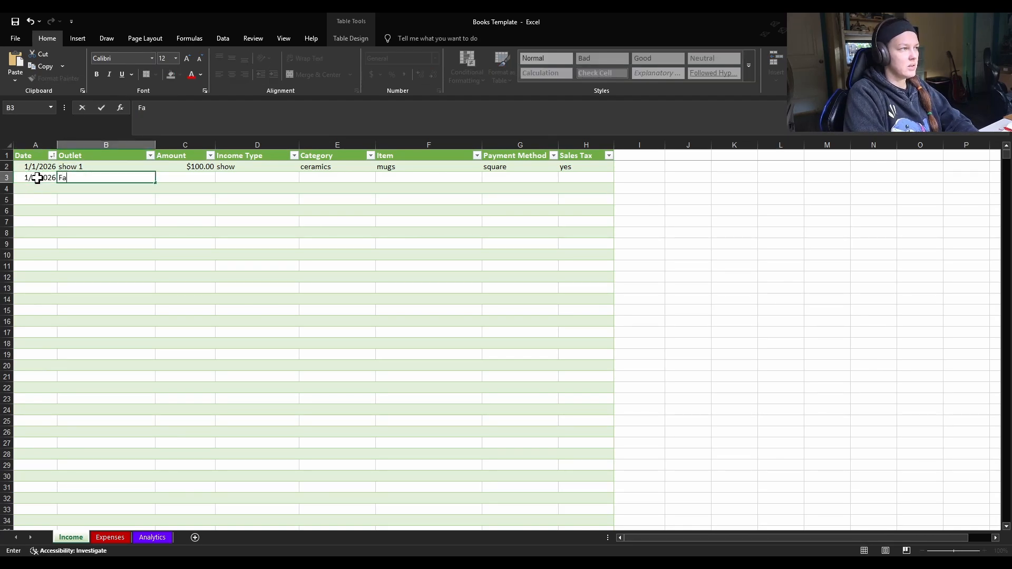
pyautogui.write('aire')
pyautogui.press('Tab')
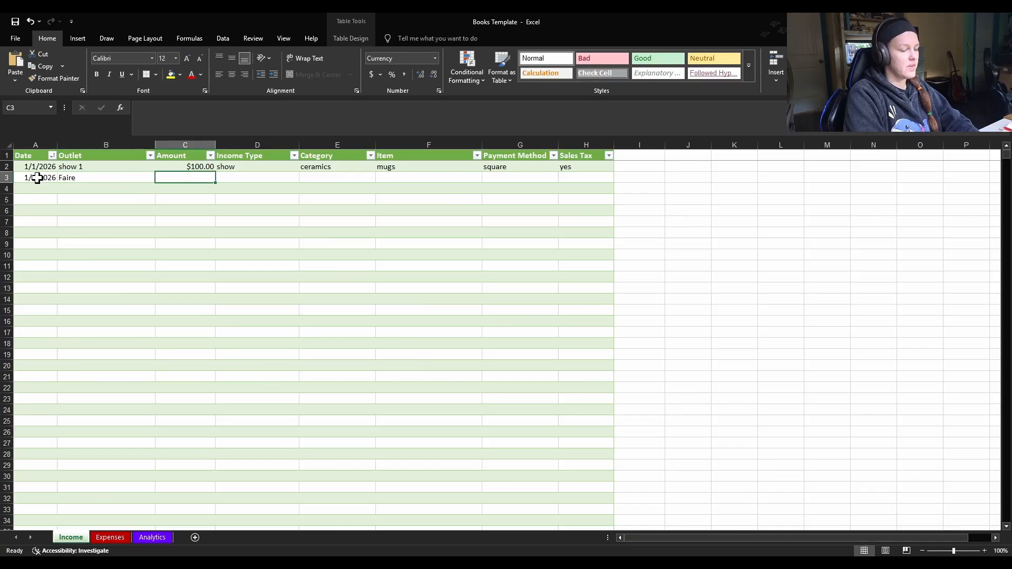
pyautogui.write('300')
pyautogui.press('Tab')
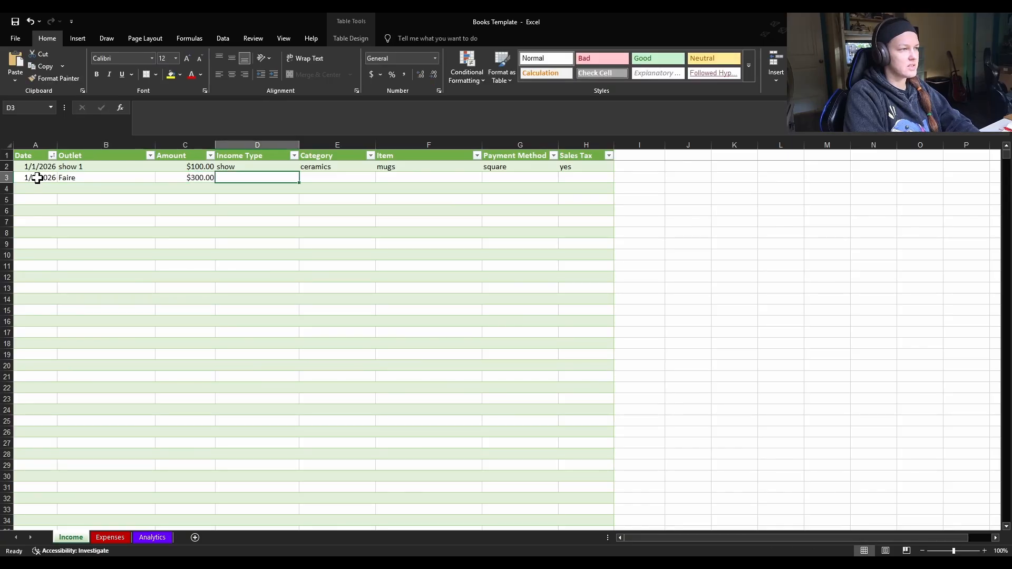
# Set the Faire sale's income type to wholesale, its category to jewelry and its item to necklaces.
pyautogui.write('wq')
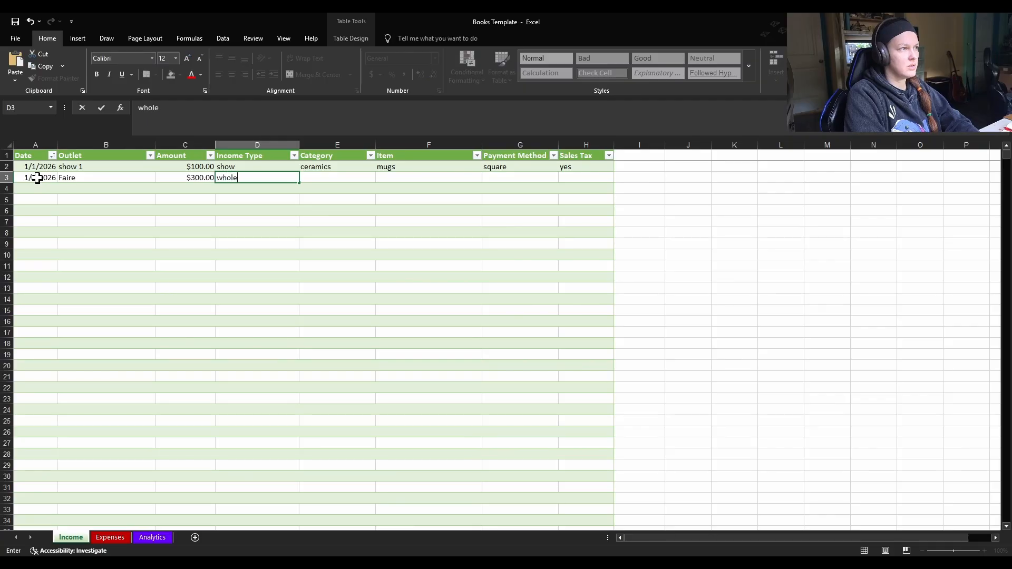
pyautogui.press('Tab')
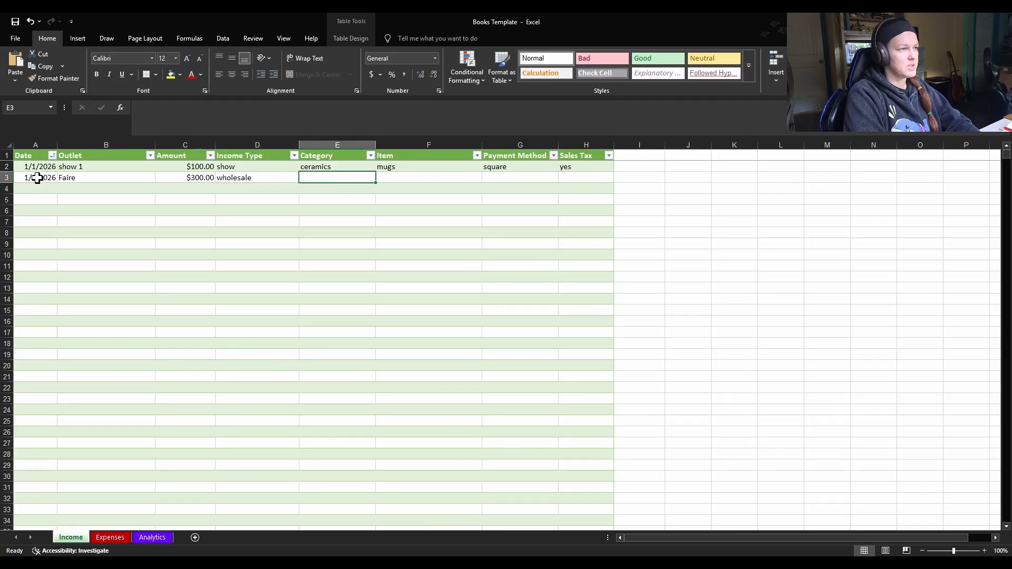
pyautogui.write('jewelry')
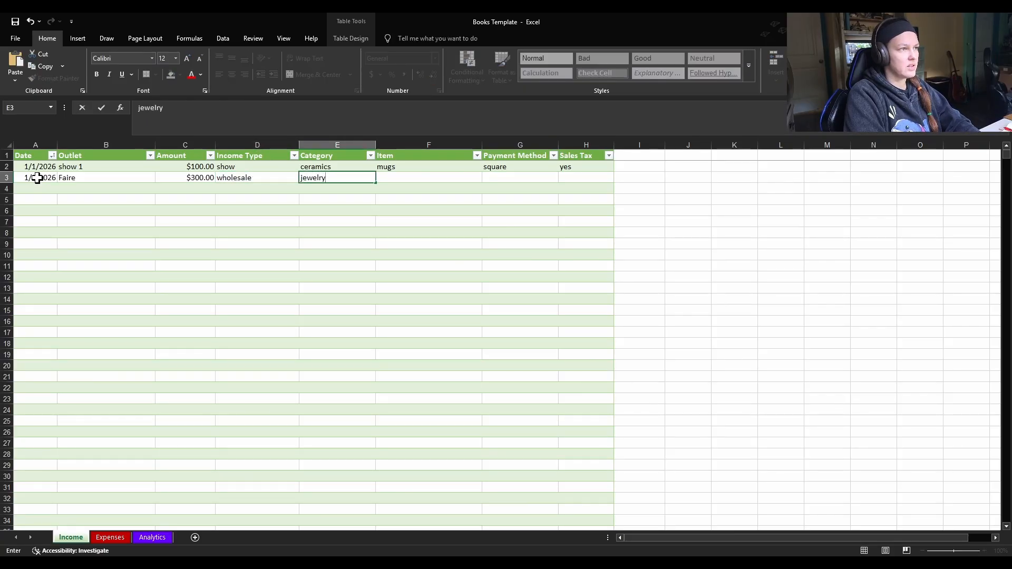
pyautogui.press('Tab')
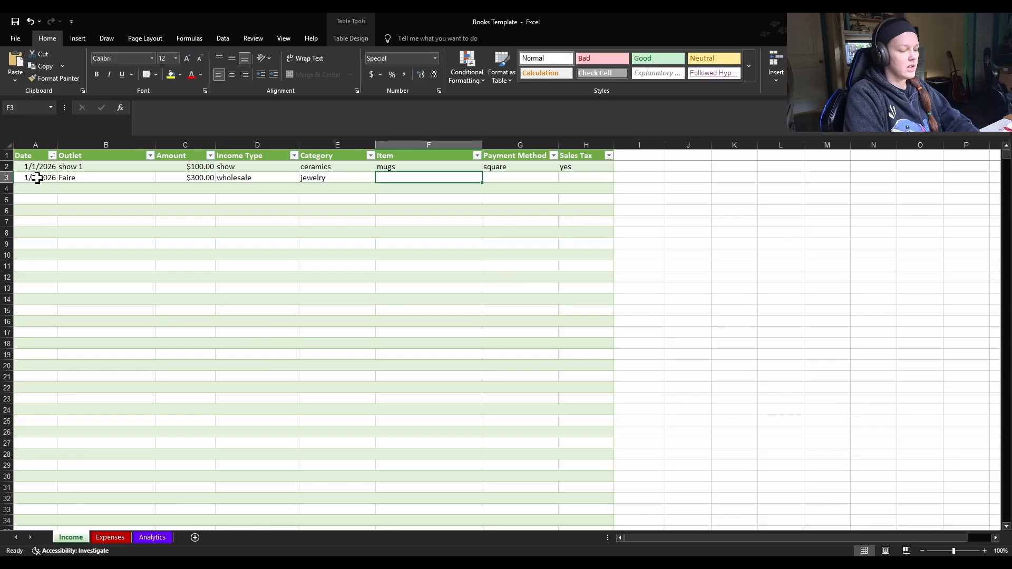
pyautogui.write('necklaces')
pyautogui.press('Tab')
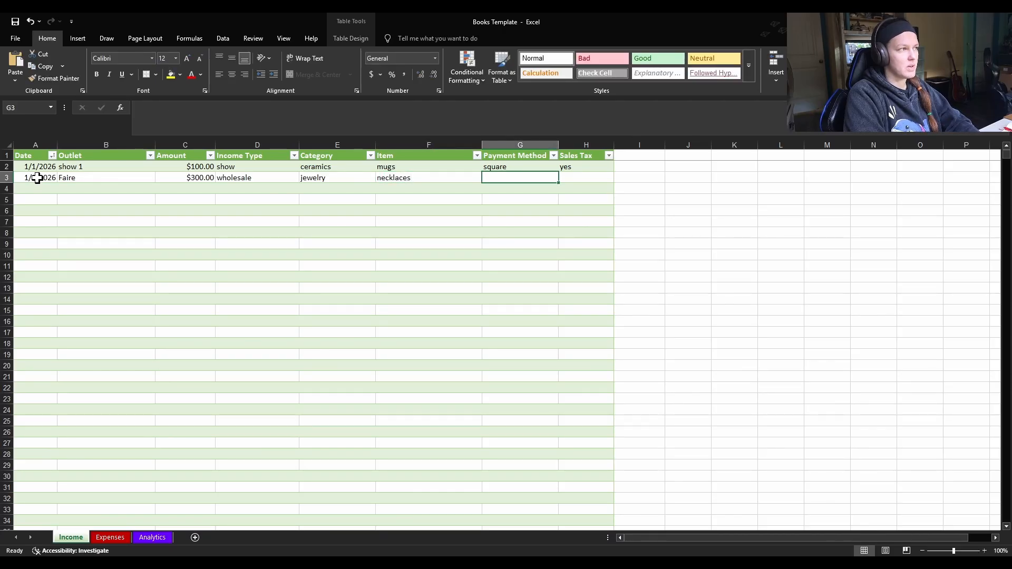
# Complete the Faire sale with payment method faire and sales tax no.
pyautogui.write('fai')
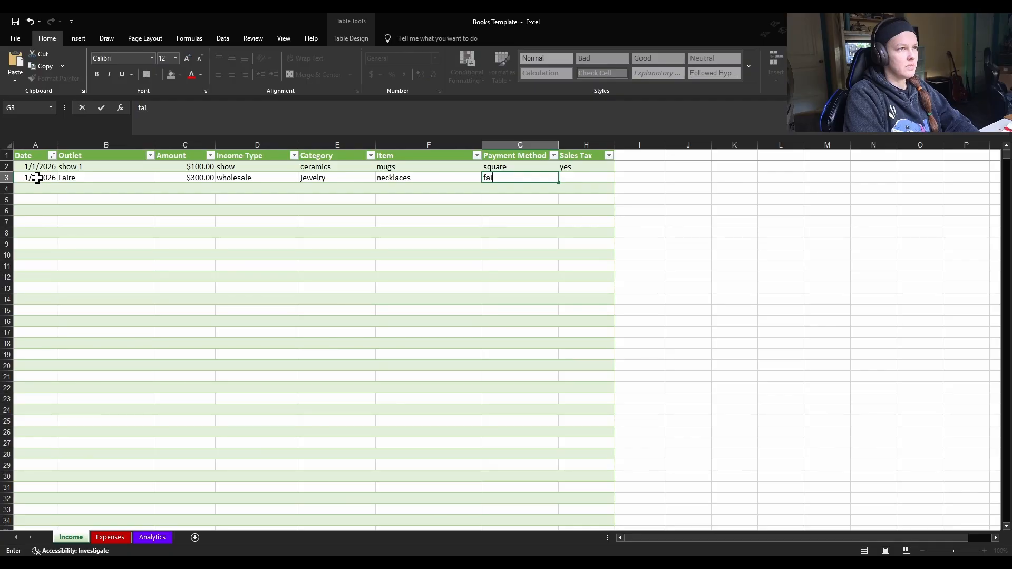
pyautogui.write('re')
pyautogui.press('Tab')
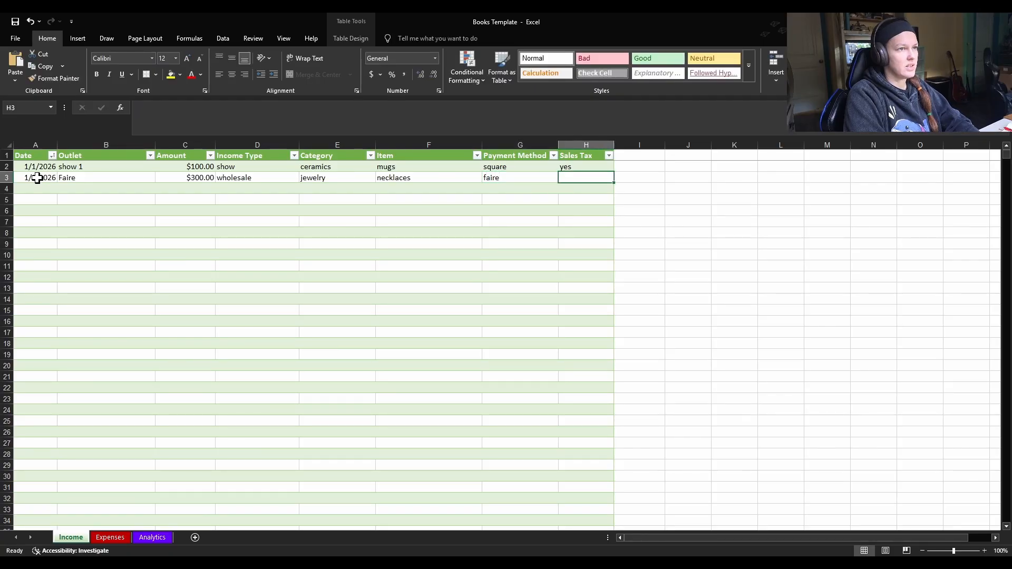
pyautogui.write('noi')
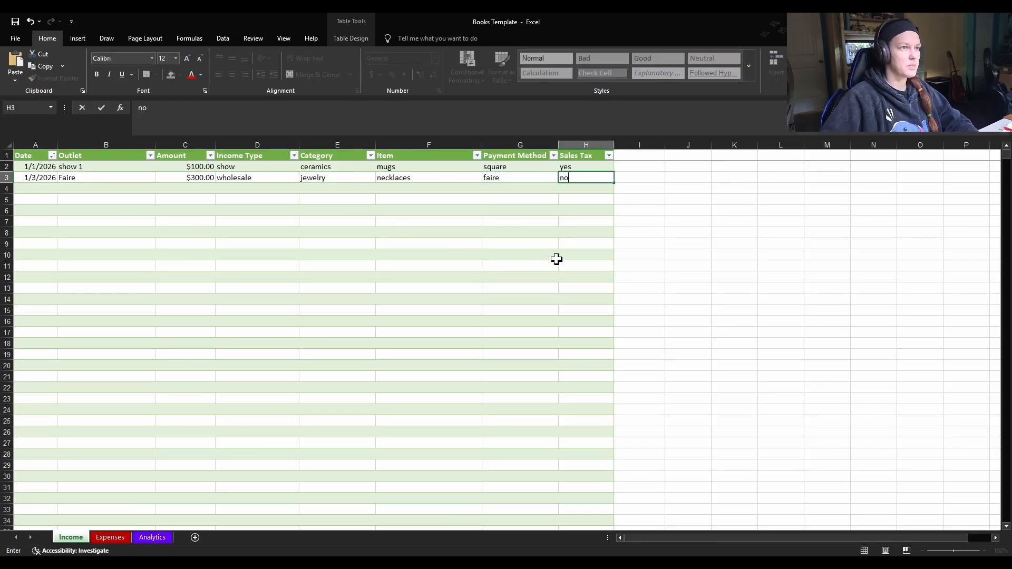
pyautogui.click(672, 287)
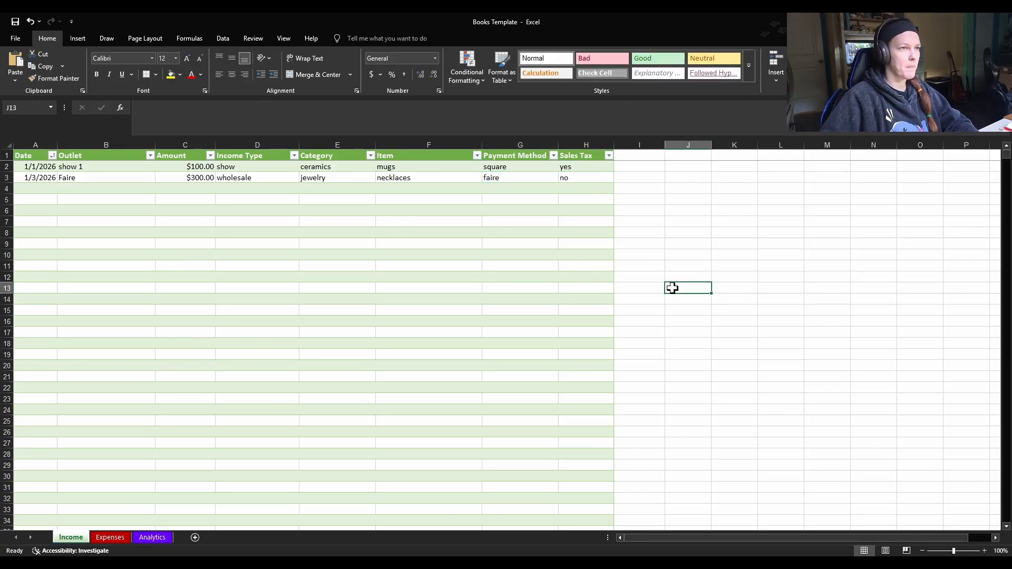
# Check the Wholesale income, its percentage formula and the subtotal in the Income Type Analytics table of the Analytics sheet.
pyautogui.click(164, 540)
pyautogui.scroll(2, 179, 268)
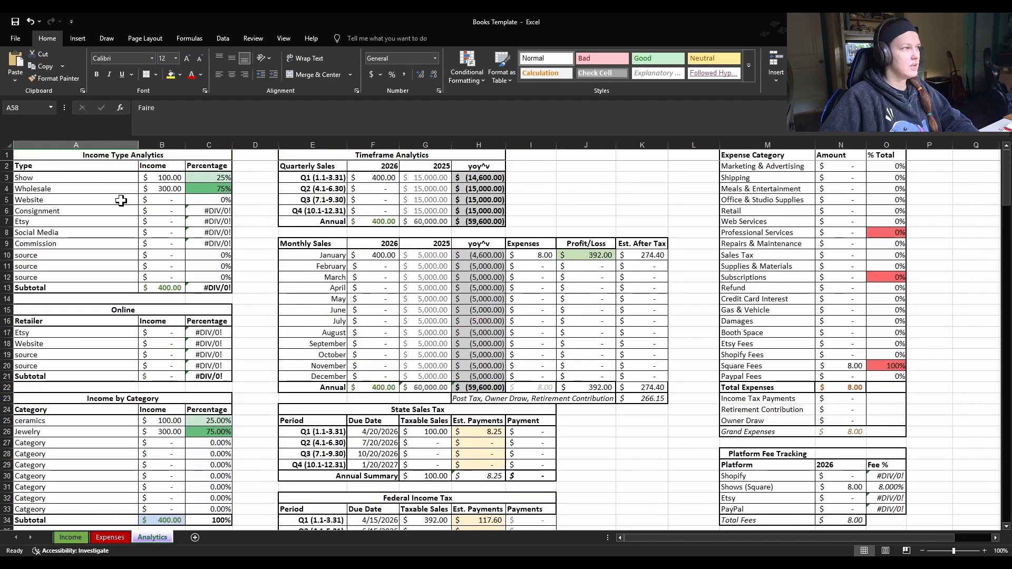
pyautogui.click(170, 186)
pyautogui.press('Right')
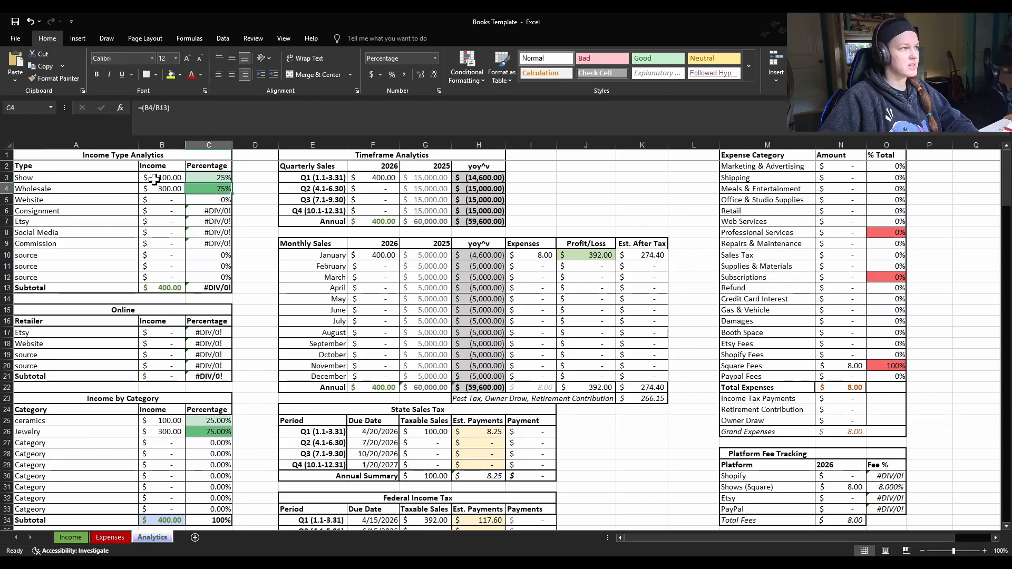
pyautogui.click(172, 288)
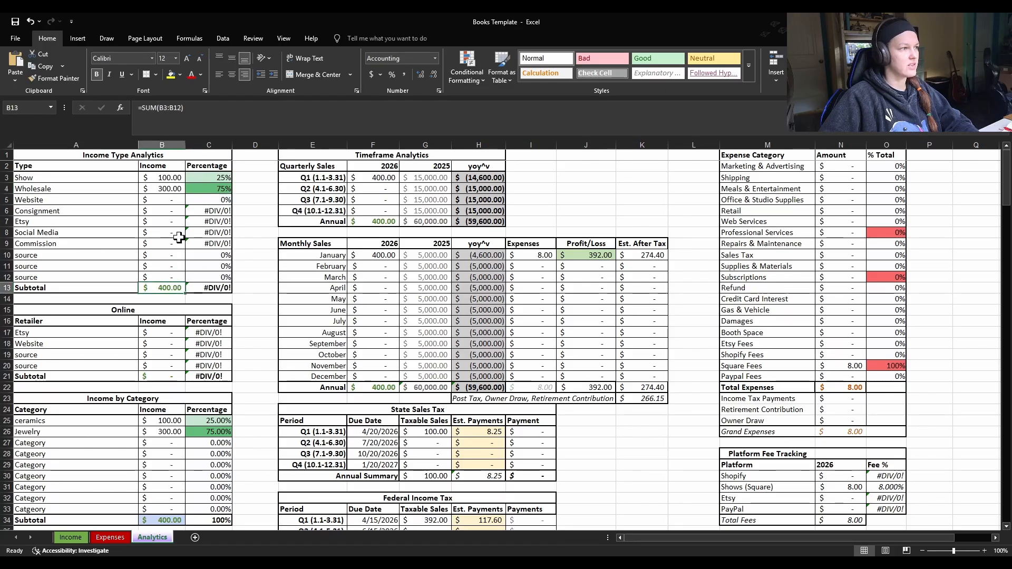
# Review how the new sale appears in the Income by Category, Shows and Wholesale tables.
pyautogui.scroll(-2, 176, 255)
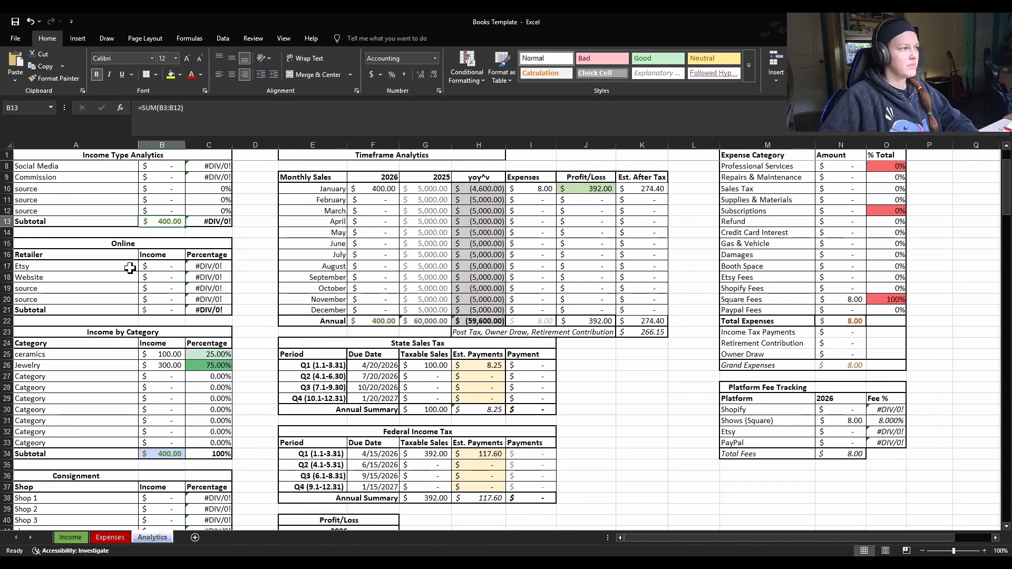
pyautogui.scroll(-2, 132, 282)
pyautogui.scroll(-1, 119, 309)
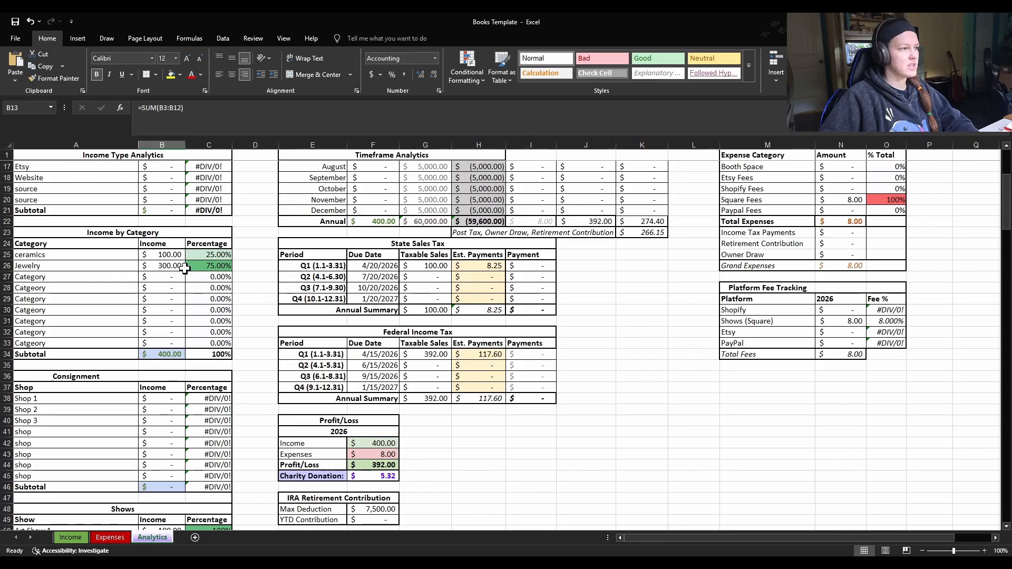
pyautogui.scroll(-2, 181, 305)
pyautogui.scroll(-4, 181, 305)
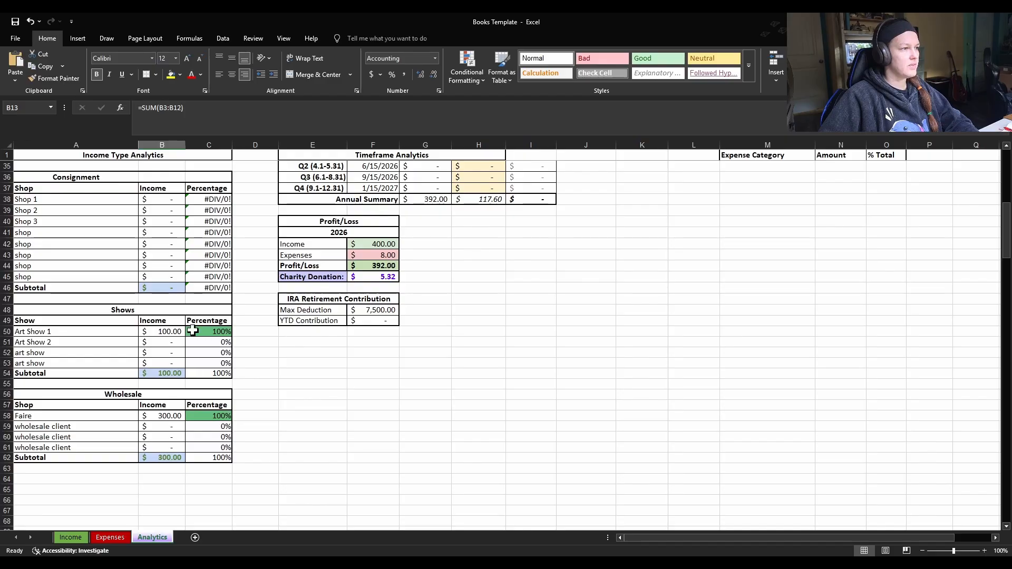
pyautogui.scroll(-2, 208, 343)
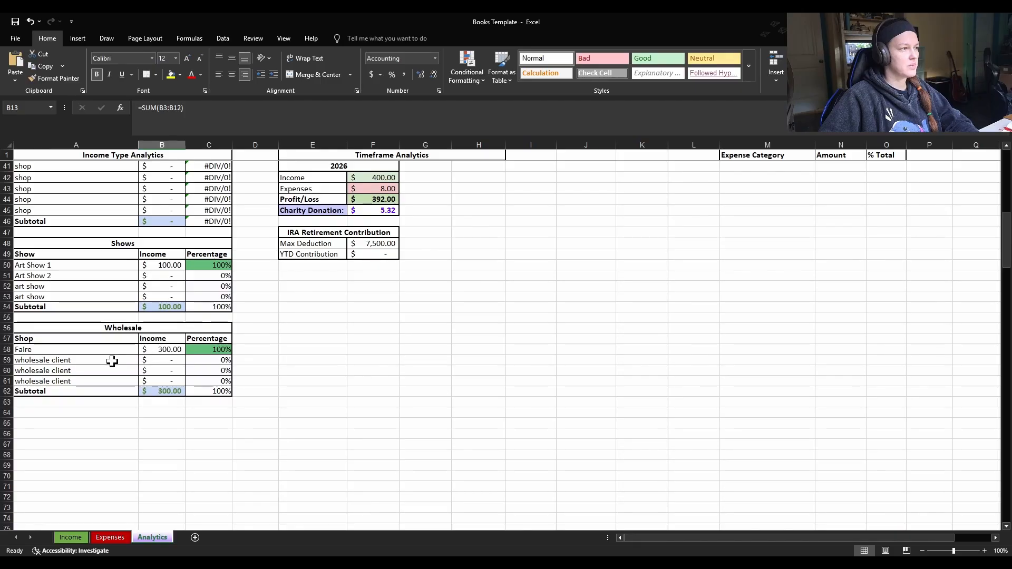
# Rename the first two entries of the Shows table as "show 1" and "Show 2".
pyautogui.scroll(1, 122, 410)
pyautogui.scroll(2, 122, 410)
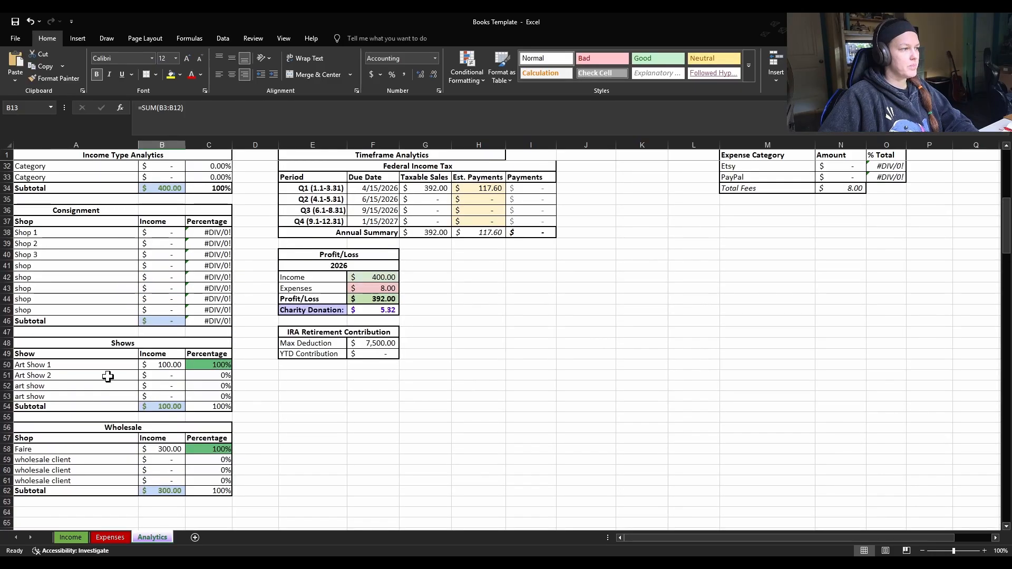
pyautogui.click(92, 366)
pyautogui.doubleClick(93, 366)
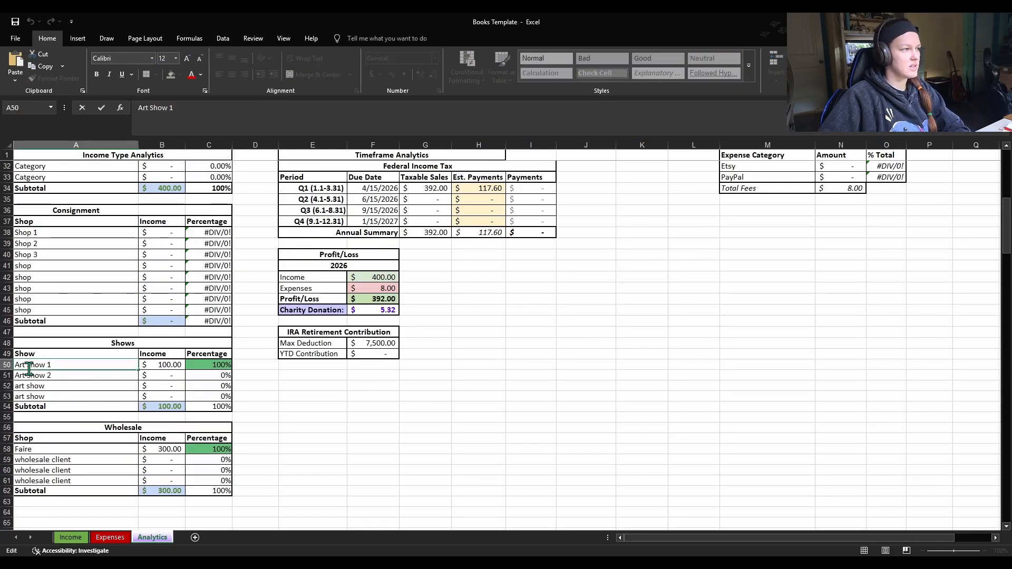
pyautogui.moveTo(31, 364)
pyautogui.mouseDown()
pyautogui.moveTo(15, 364)
pyautogui.moveTo(15, 376)
pyautogui.mouseUp()
pyautogui.press('BackSpace')
pyautogui.click(34, 376)
pyautogui.doubleClick(34, 376)
pyautogui.press('BackSpace')
pyautogui.click(18, 365)
pyautogui.doubleClick(18, 365)
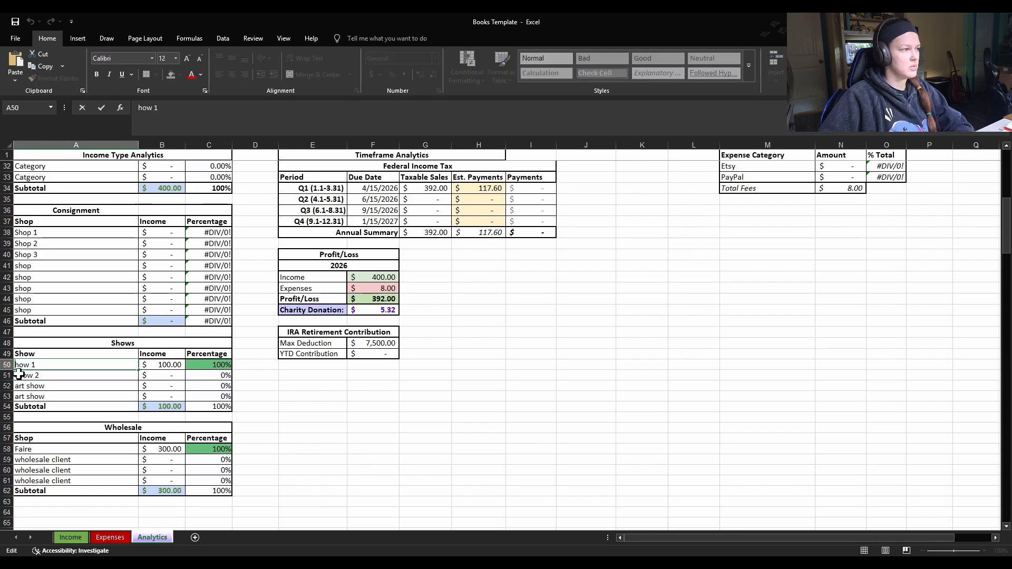
pyautogui.write('s')
pyautogui.click(316, 394)
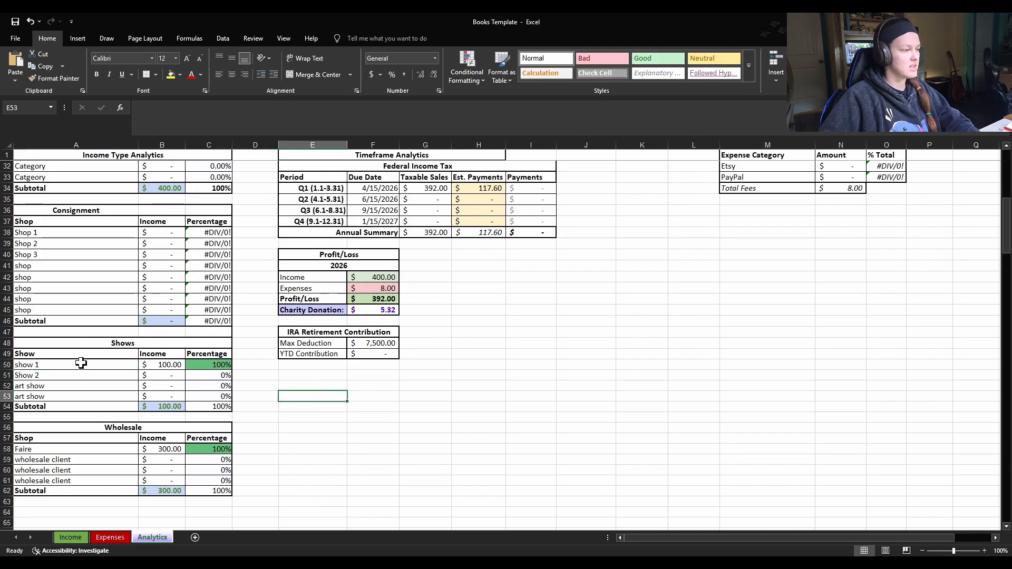
# Compare the show 1 label with the criterion in its income formula in the Shows table.
pyautogui.click(81, 363)
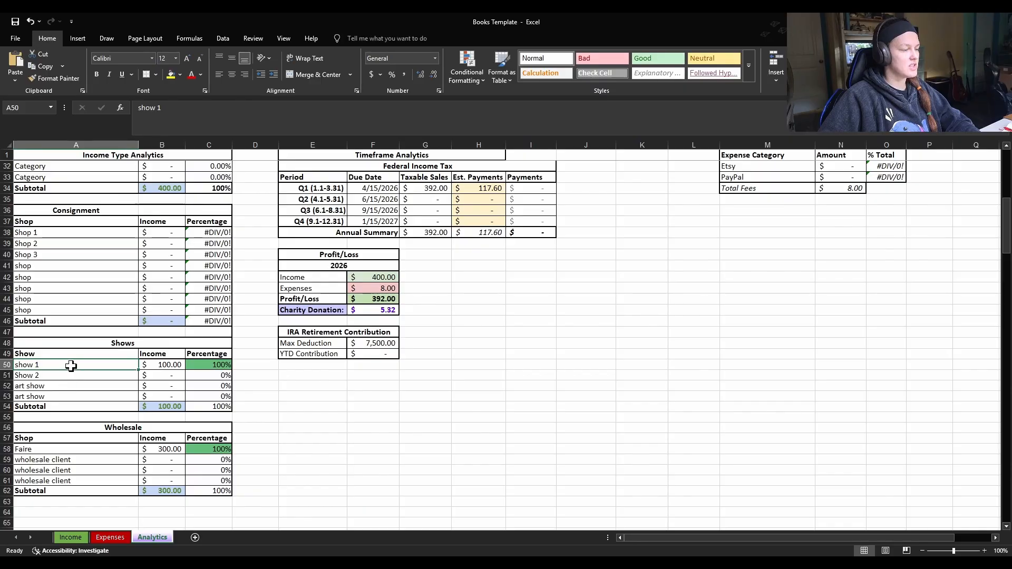
pyautogui.click(174, 366)
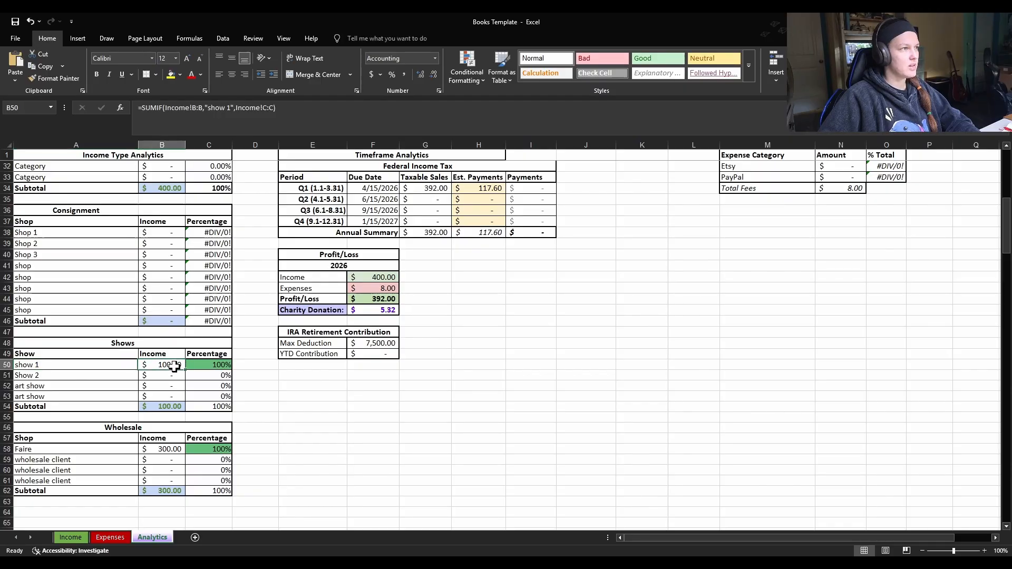
pyautogui.click(230, 110)
pyautogui.click(207, 108)
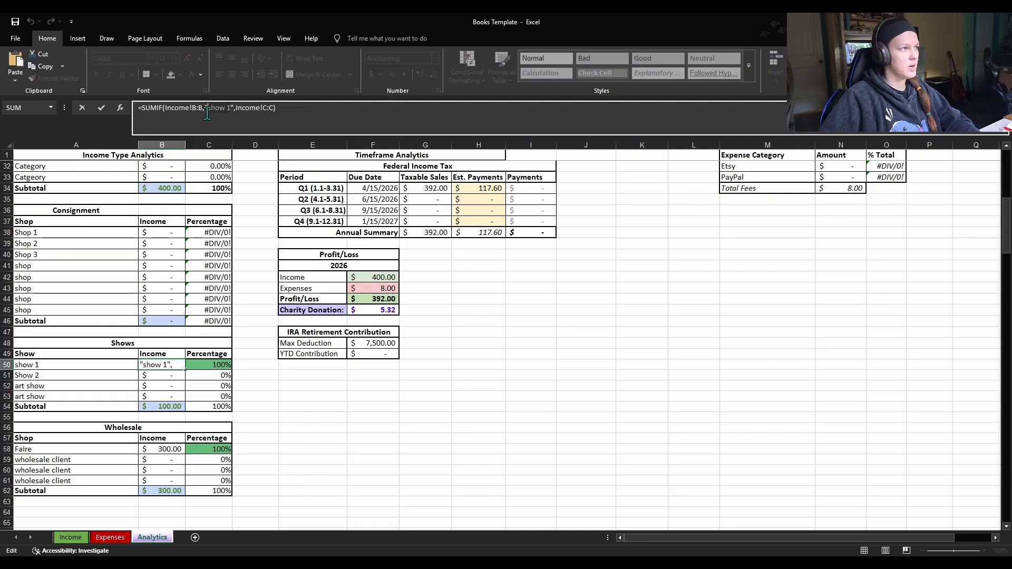
pyautogui.click(293, 108)
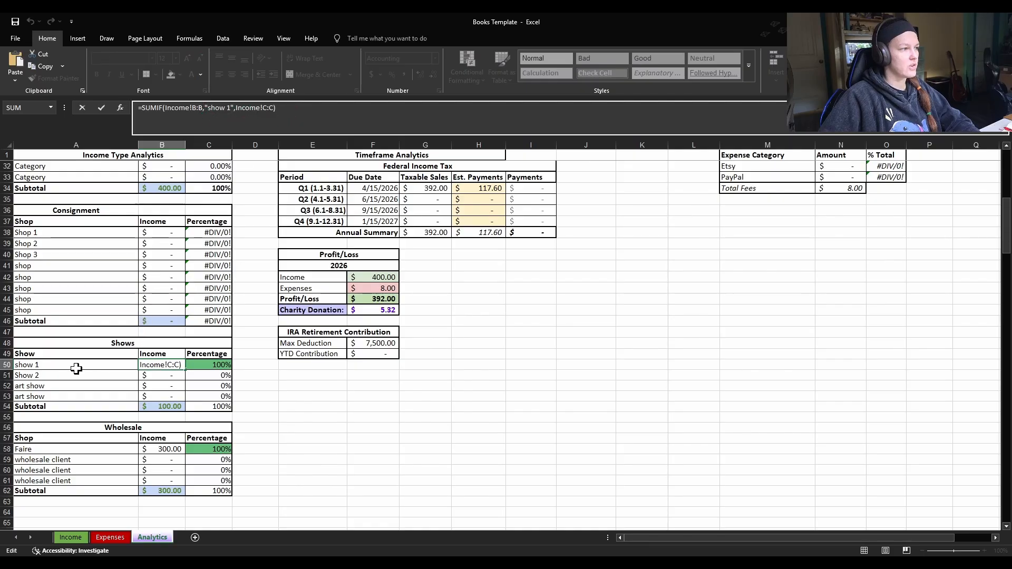
pyautogui.click(98, 380)
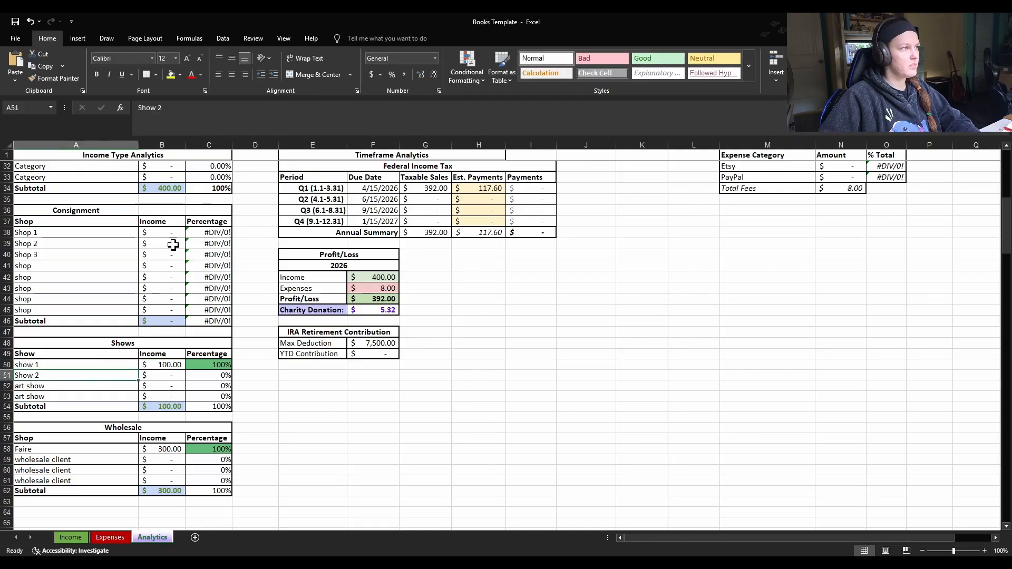
# Remove "art" from the "art show 2" criterion in the Show 2 income formula.
pyautogui.click(177, 376)
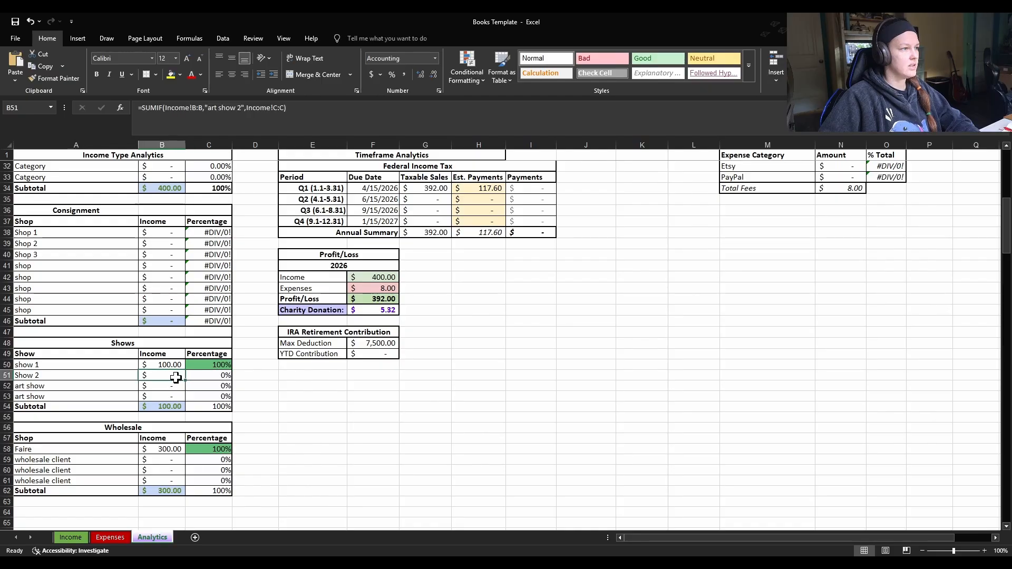
pyautogui.click(217, 109)
pyautogui.press('BackSpace')
pyautogui.press('BackSpace')
pyautogui.press('BackSpace')
pyautogui.press('BackSpace')
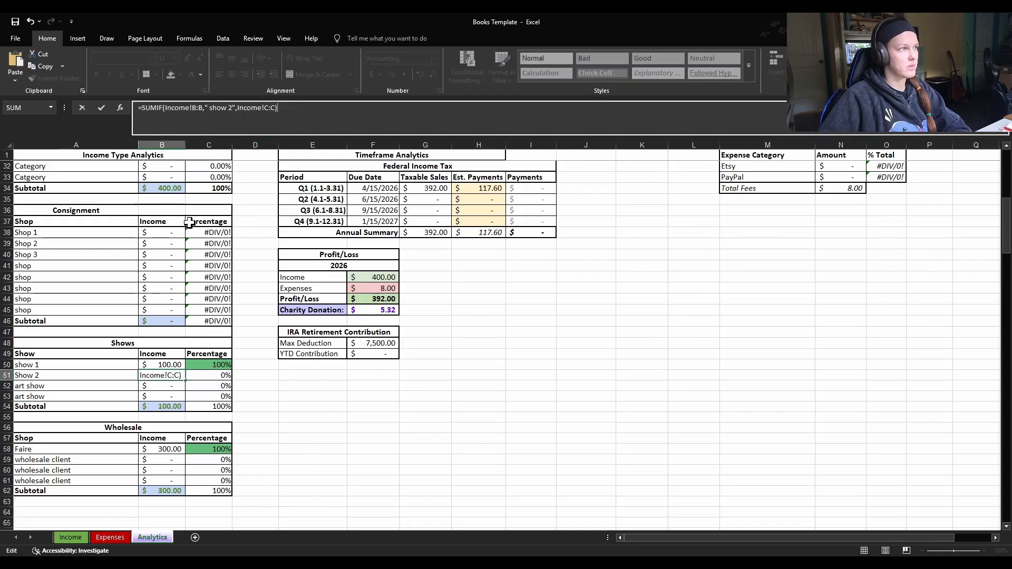
pyautogui.press('Return')
# Check that Faire's label in the Wholesale table matches the criterion in its income formula.
pyautogui.scroll(-1, 136, 416)
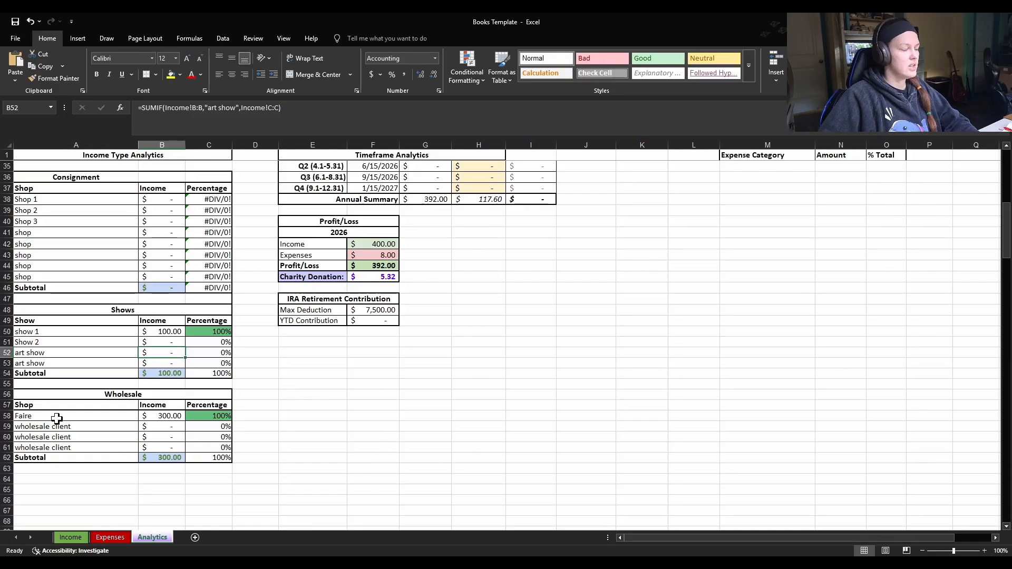
pyautogui.scroll(-1, 81, 444)
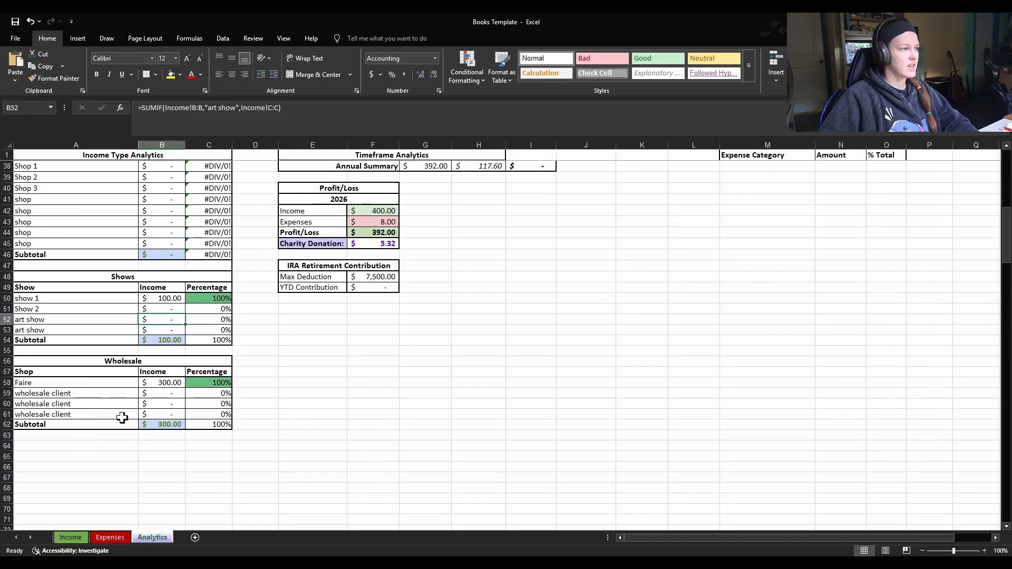
pyautogui.click(120, 384)
pyautogui.click(168, 384)
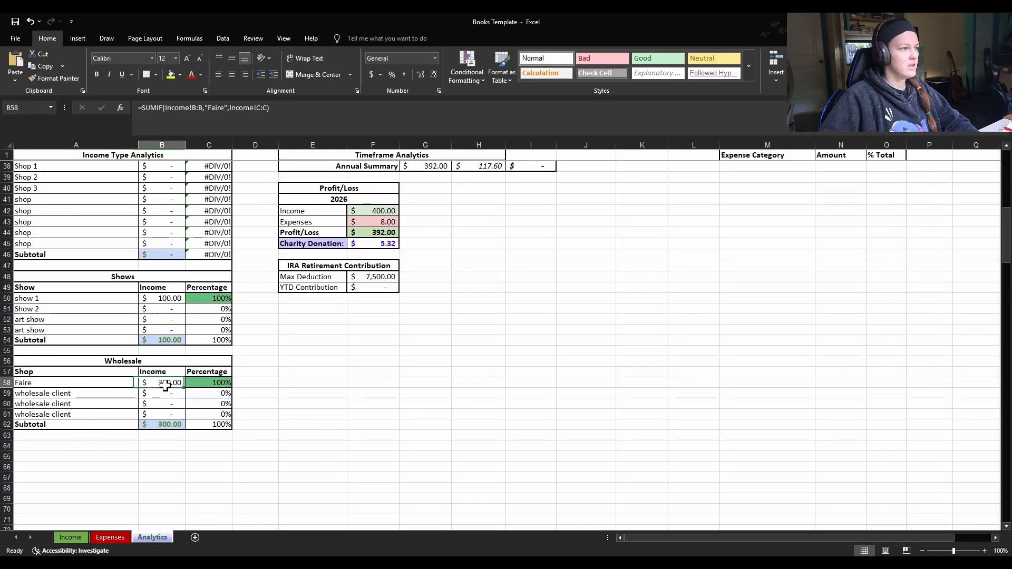
# Compare the first wholesale client label with the criterion in its income formula in the Wholesale table.
pyautogui.click(79, 393)
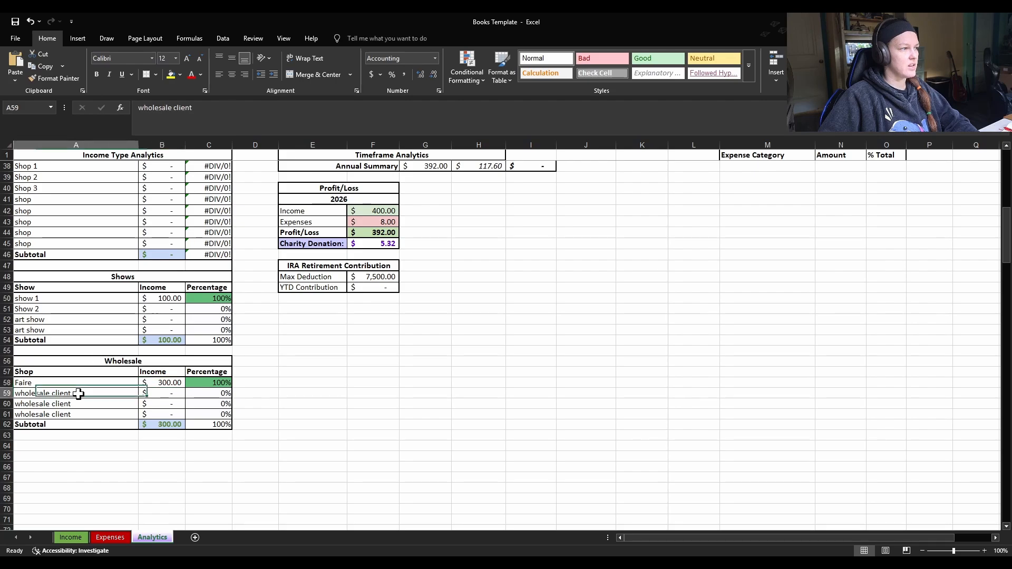
pyautogui.click(163, 396)
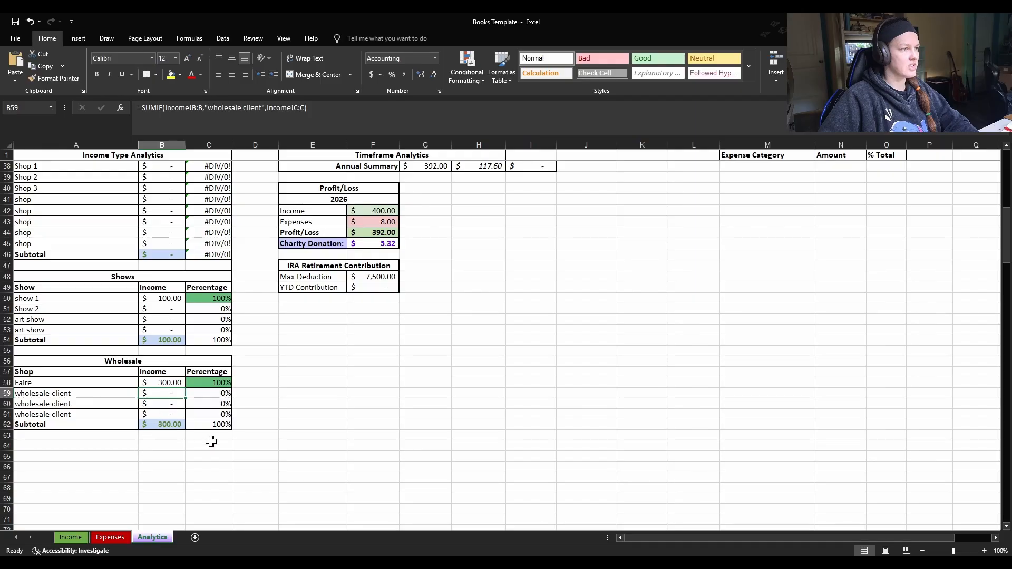
pyautogui.scroll(5, 209, 442)
pyautogui.scroll(7, 194, 460)
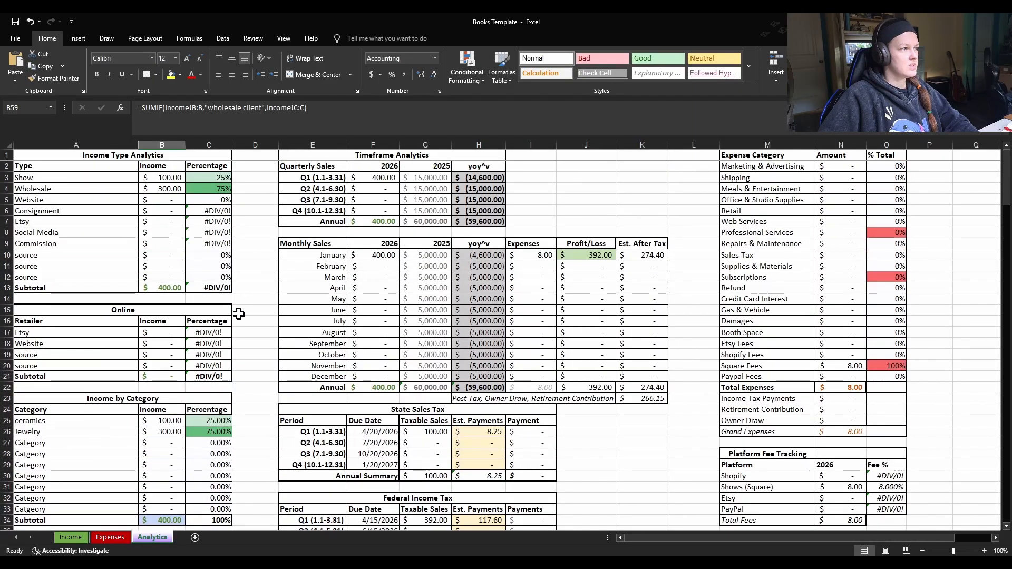
pyautogui.click(238, 311)
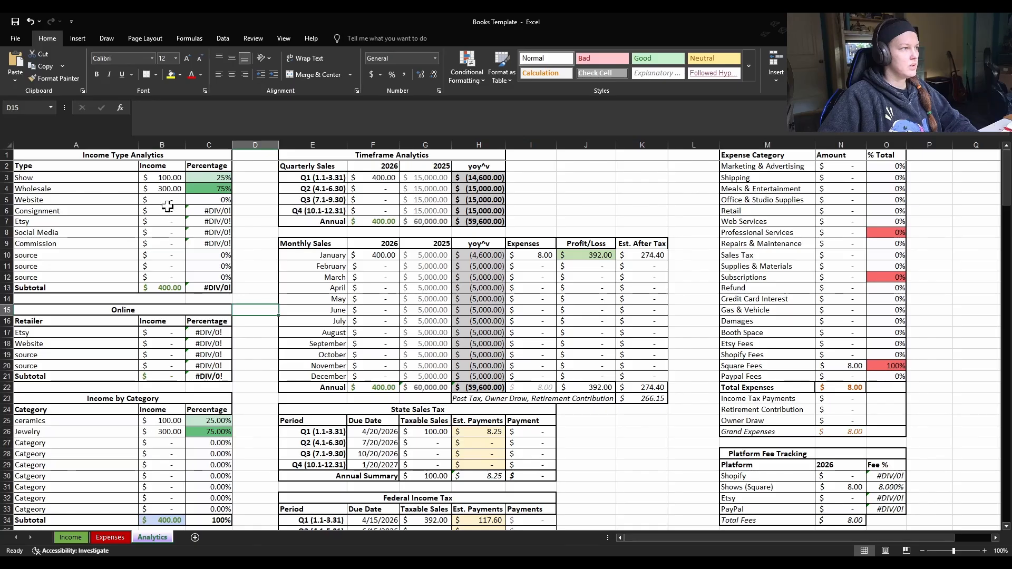
# Start a new sale on the Income sheet below the Faire entry, dated 1/4 with outlet "website" and amount 35.
pyautogui.click(115, 197)
pyautogui.click(151, 203)
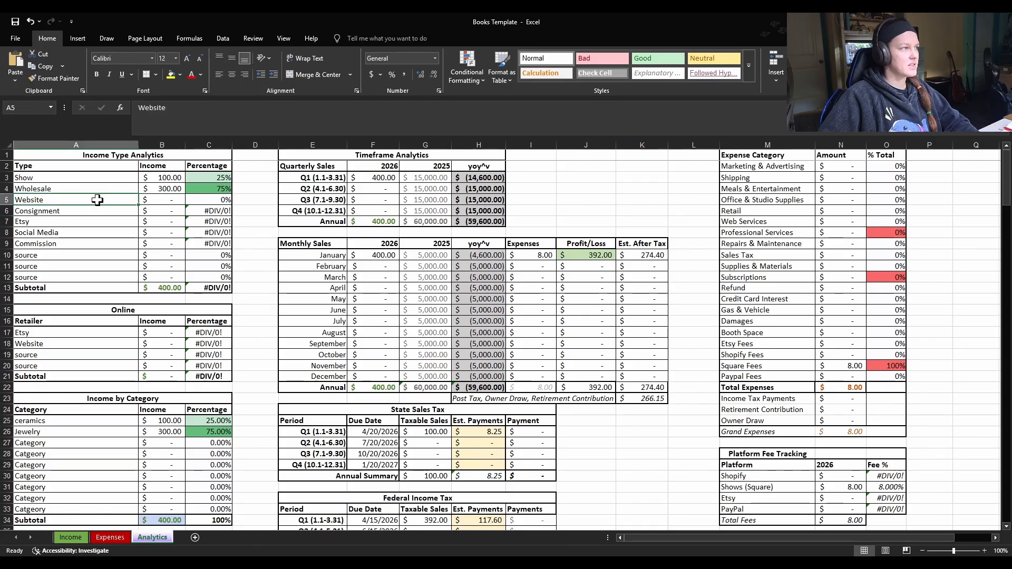
pyautogui.click(67, 538)
pyautogui.click(44, 191)
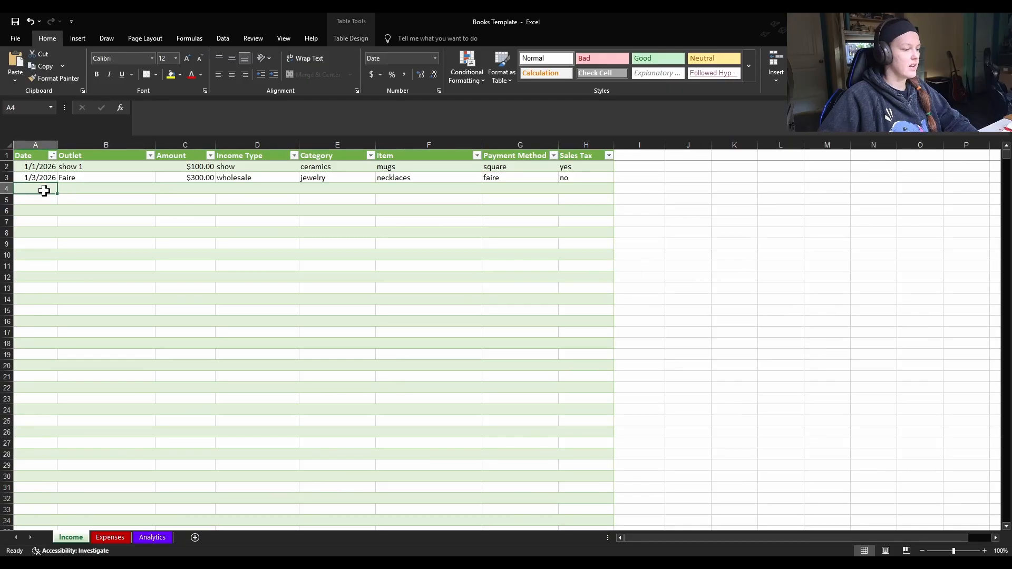
pyautogui.write('1/4')
pyautogui.press('Tab')
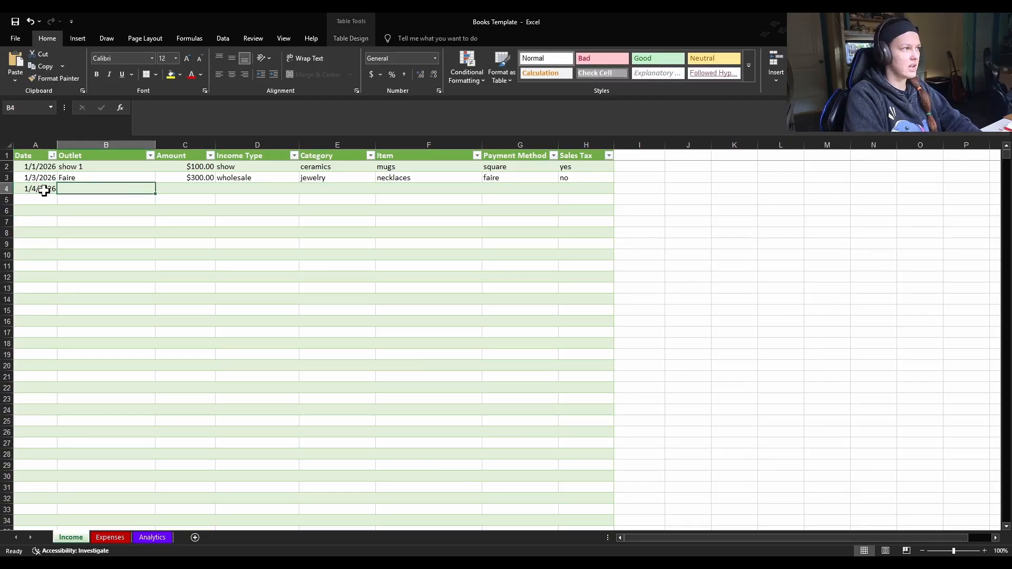
pyautogui.write('website')
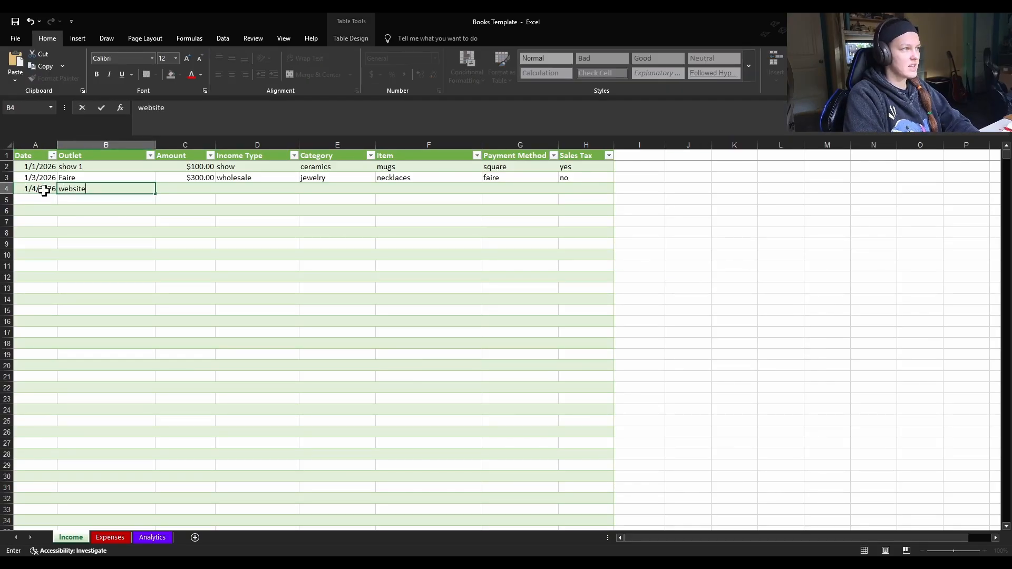
pyautogui.press('Tab')
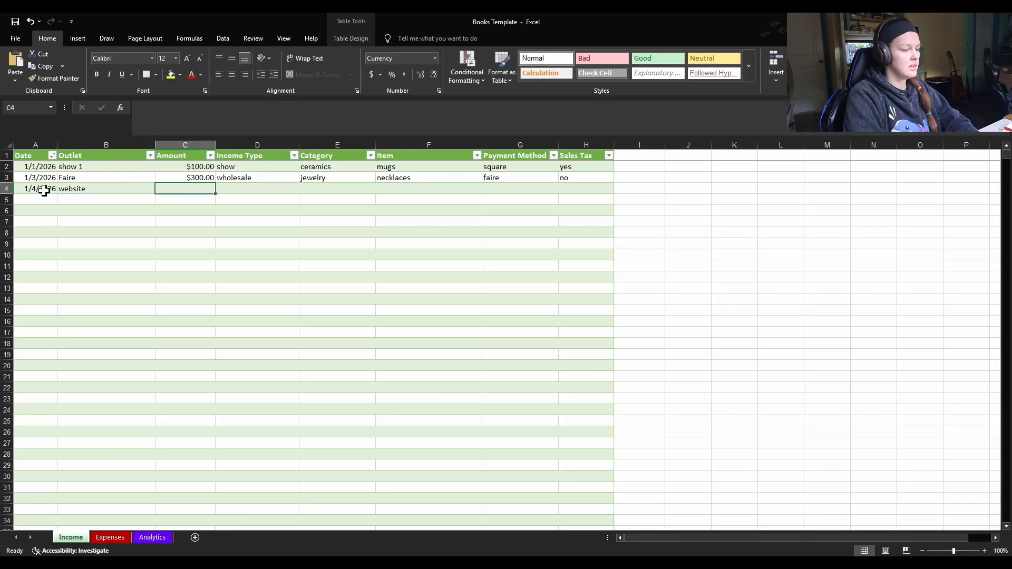
pyautogui.write('35')
pyautogui.press('Tab')
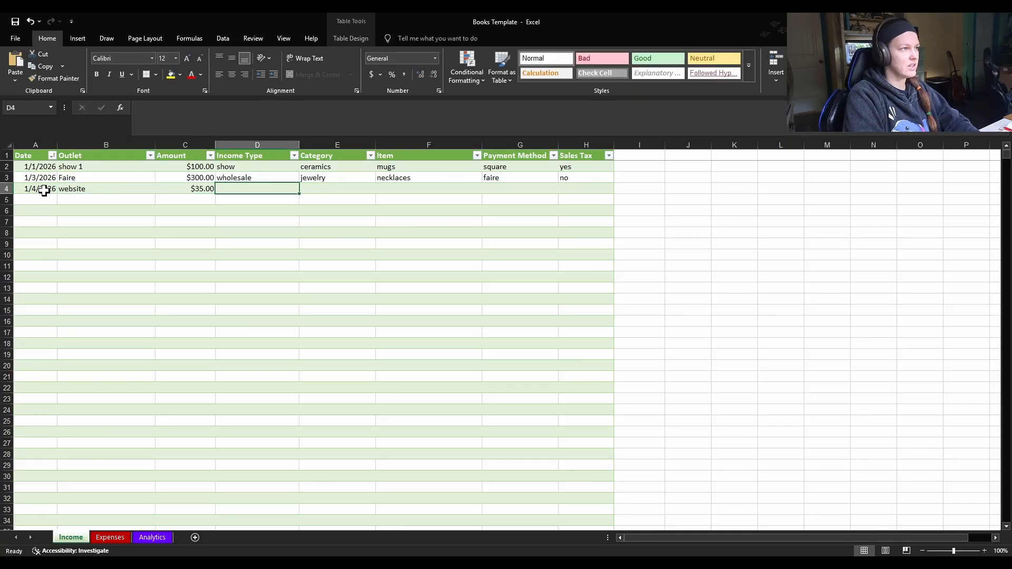
# Complete the website sale with income type "website", category "ceramics", item "bowl", payment method "shopify" and sales tax "yes".
pyautogui.write('website')
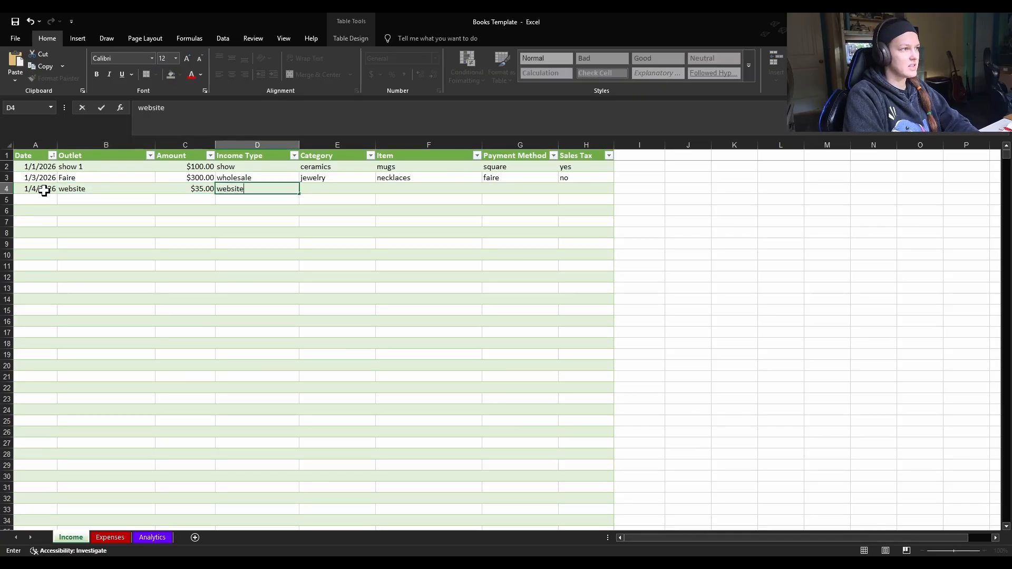
pyautogui.press('Tab')
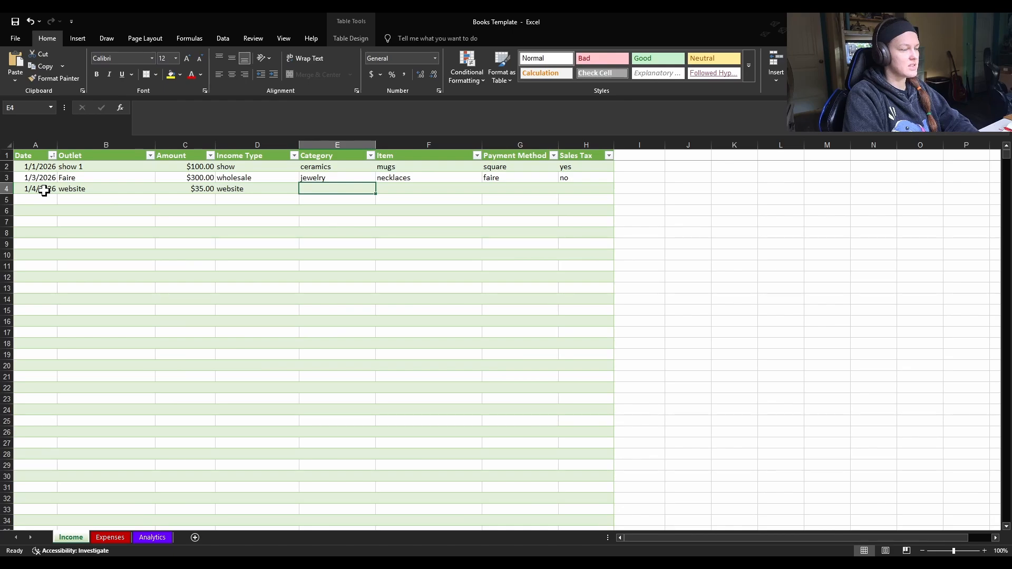
pyautogui.write('ceramics')
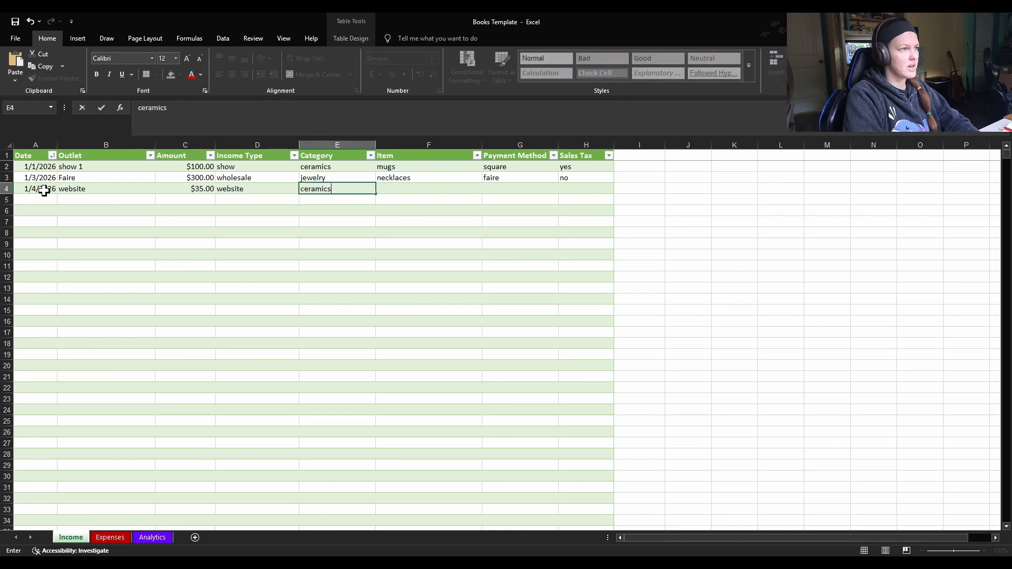
pyautogui.press('Tab')
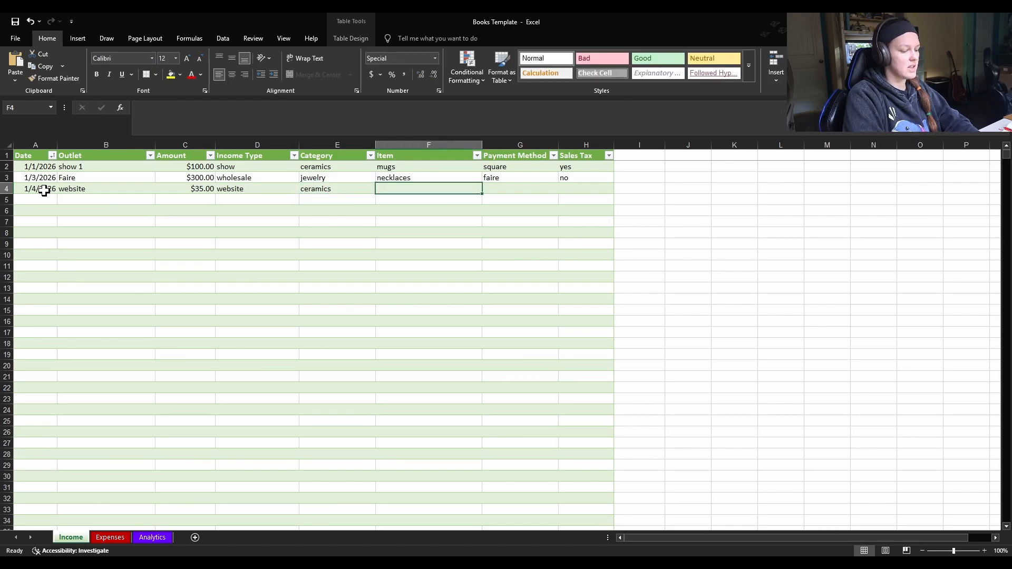
pyautogui.write('bowl')
pyautogui.press('Tab')
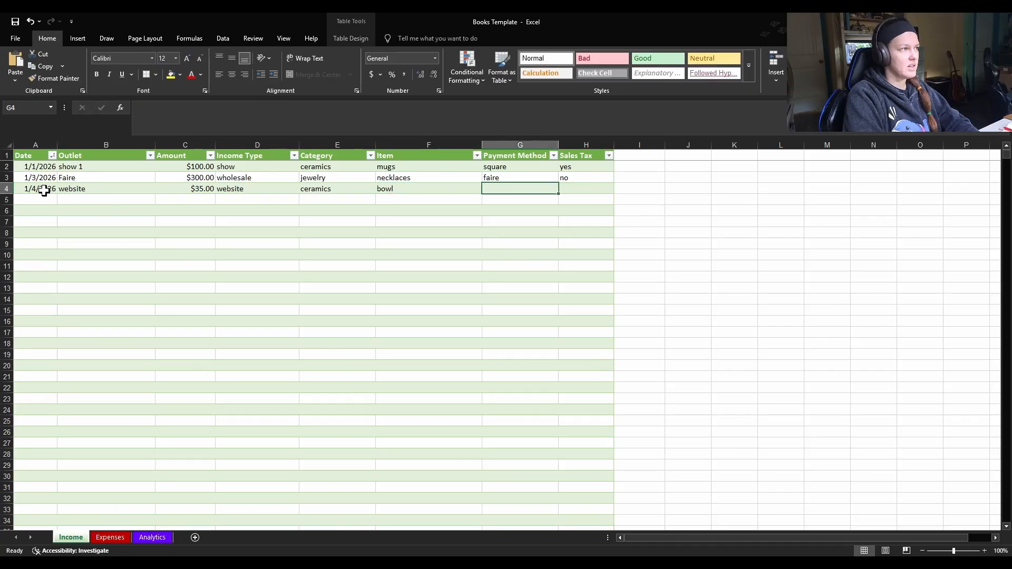
pyautogui.write('shopify')
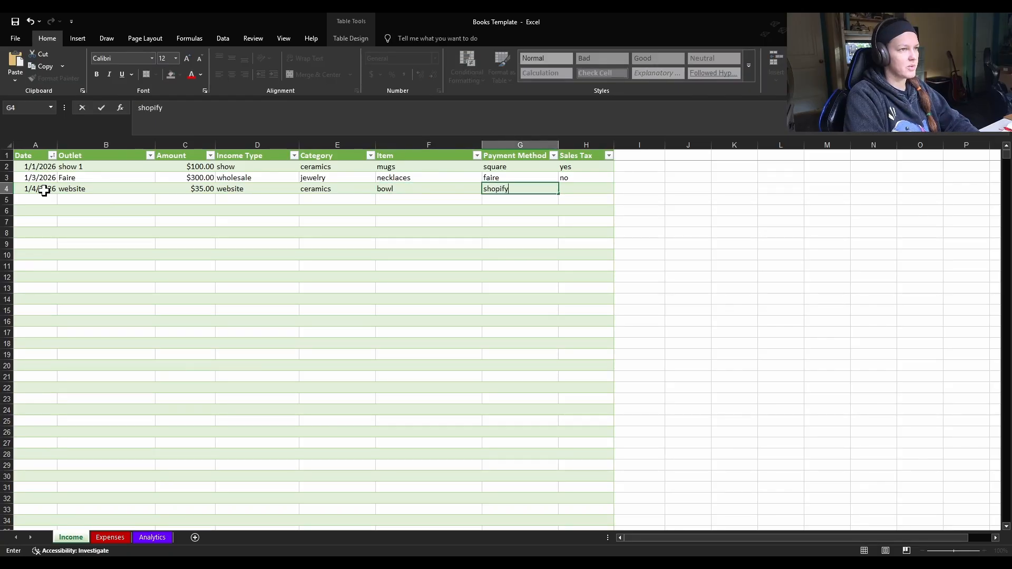
pyautogui.press('Tab')
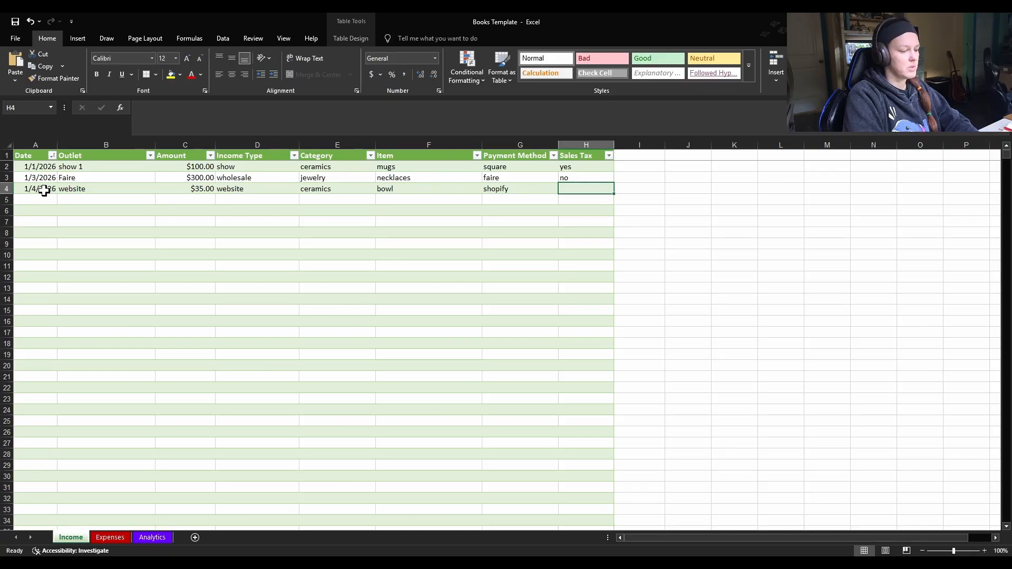
pyautogui.write('yes')
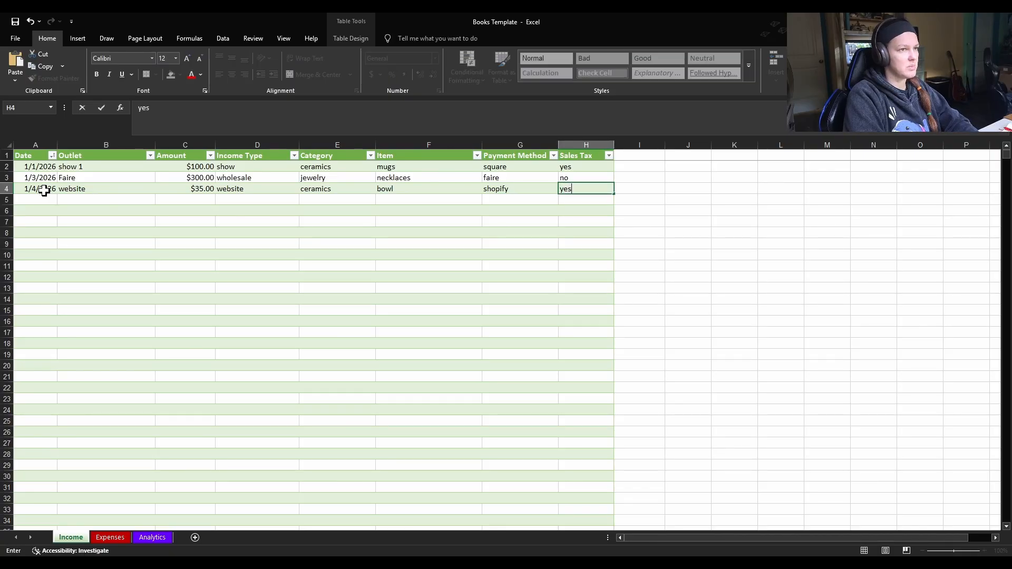
pyautogui.click(729, 330)
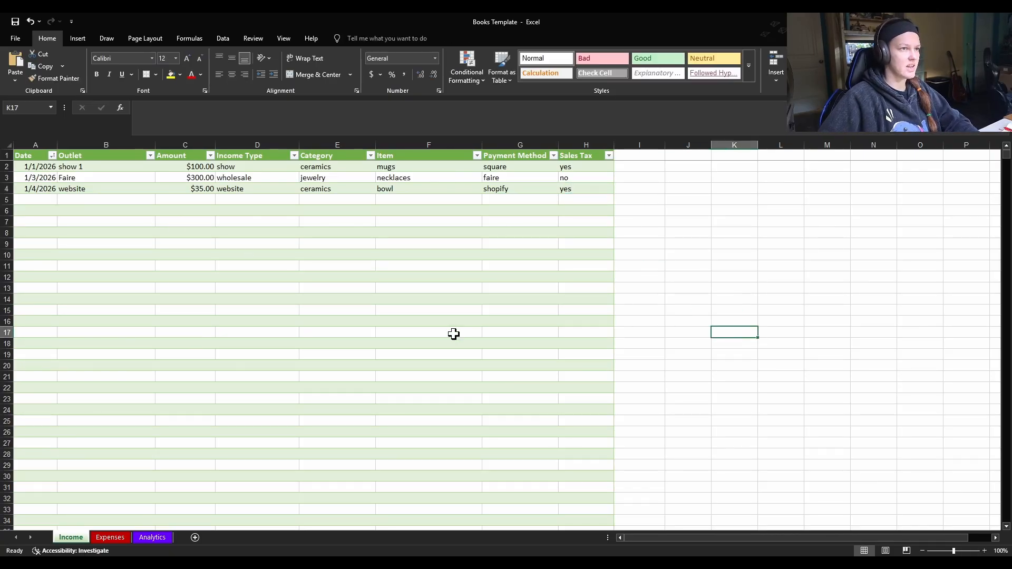
# Check the Website income formula and the Q1 quarterly sales row on the Analytics sheet.
pyautogui.click(141, 536)
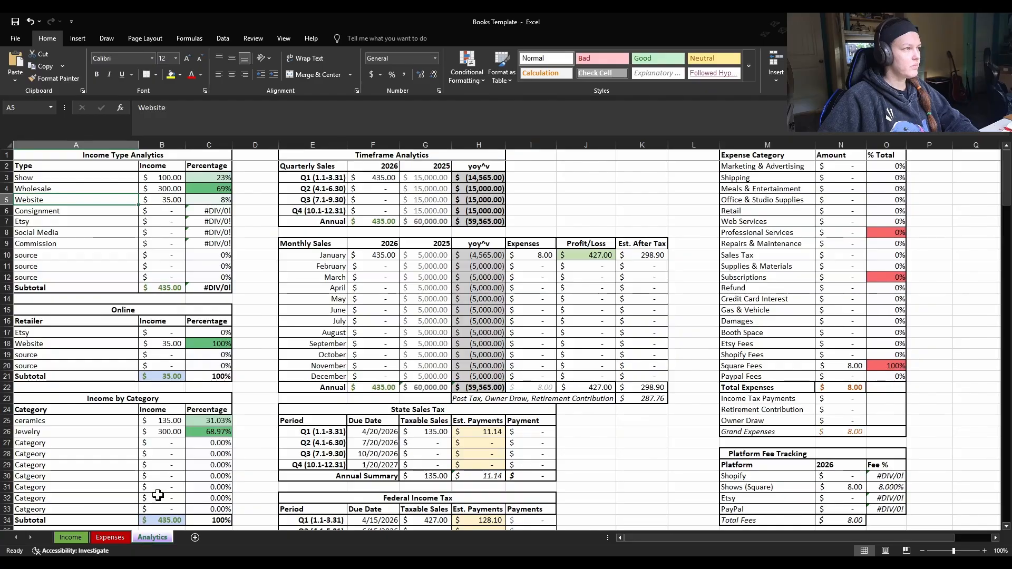
pyautogui.click(167, 198)
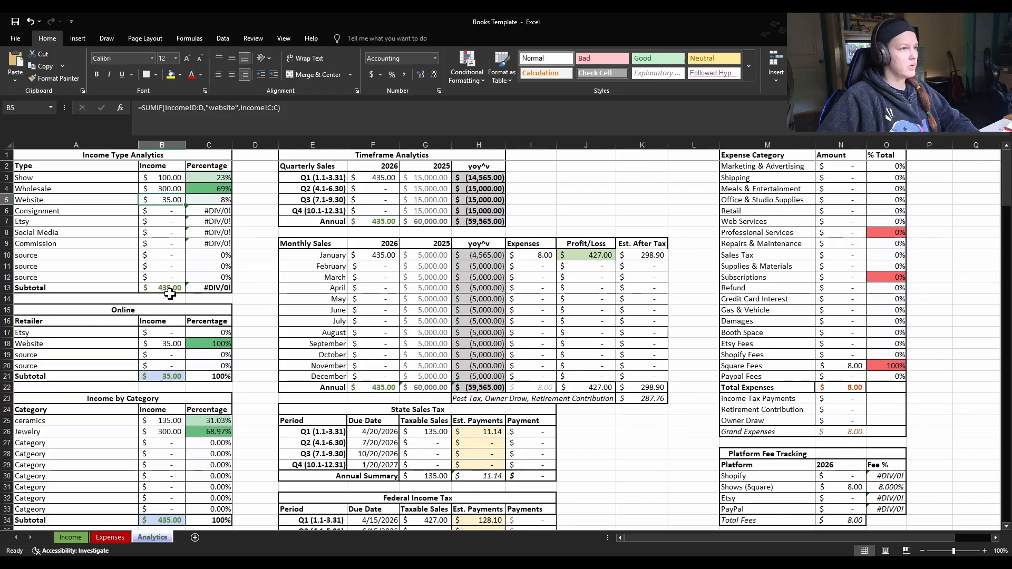
pyautogui.scroll(-1, 170, 294)
pyautogui.scroll(1, 170, 294)
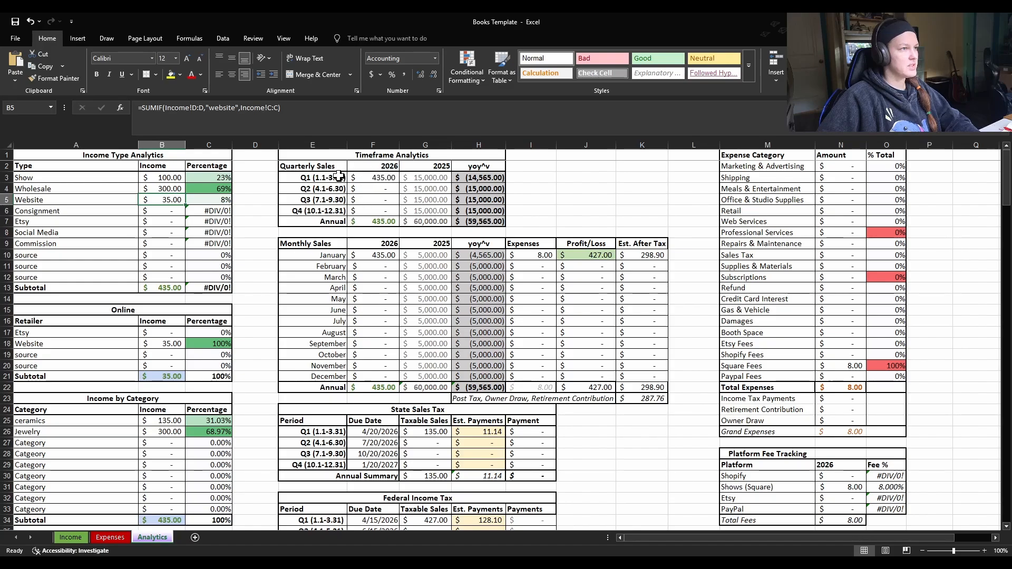
pyautogui.moveTo(302, 178); pyautogui.dragTo(487, 178)
pyautogui.click(527, 180)
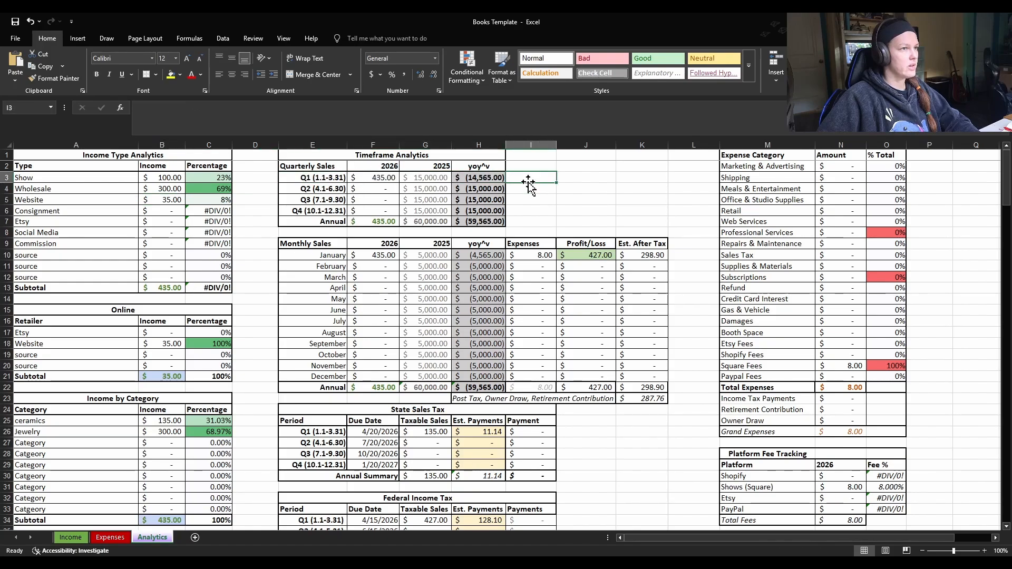
# Examine the ceramics income in the Income by Category table and the Website row in the Online table.
pyautogui.scroll(-2, 207, 305)
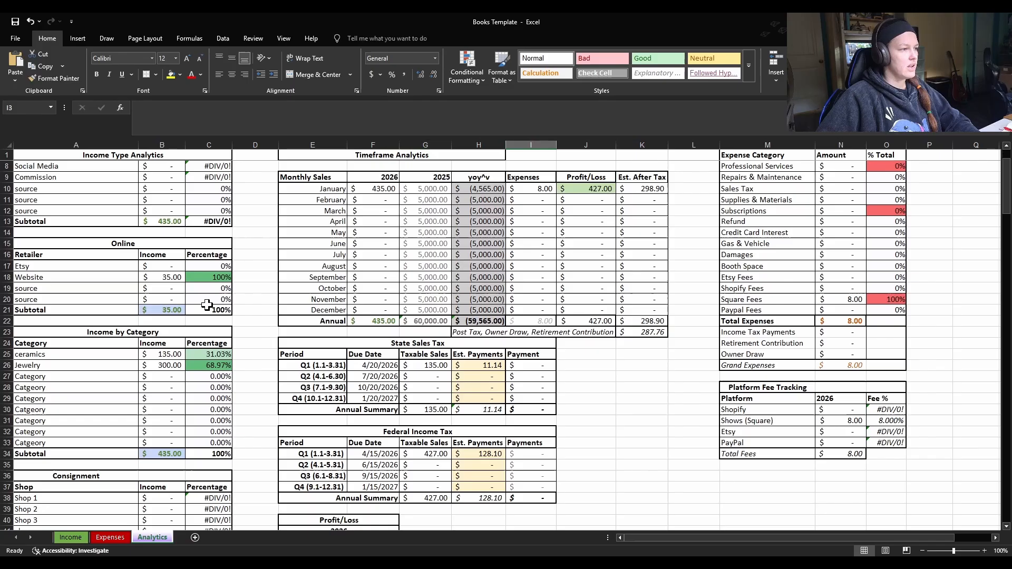
pyautogui.scroll(-1, 164, 308)
pyautogui.click(171, 322)
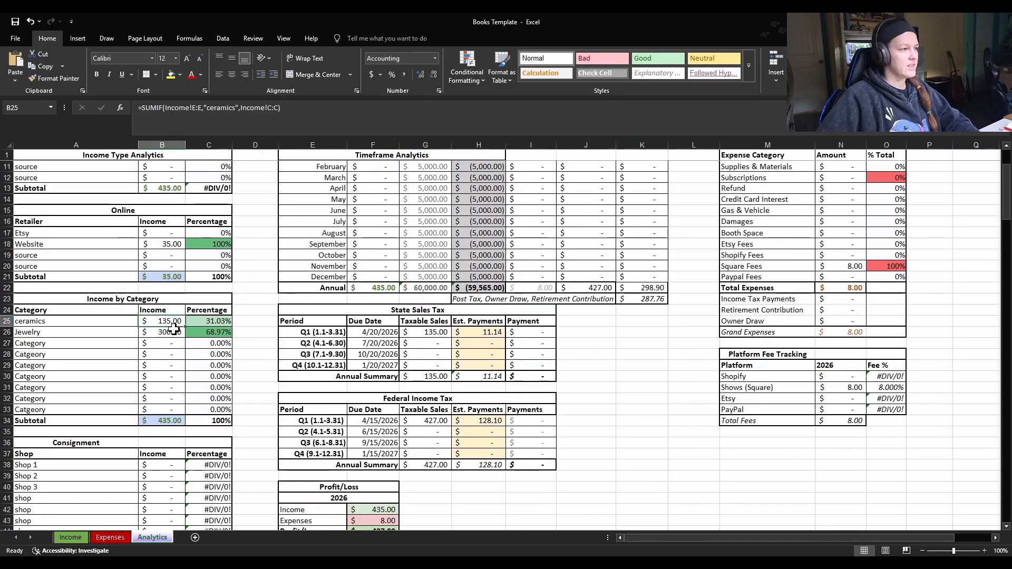
pyautogui.scroll(1, 278, 332)
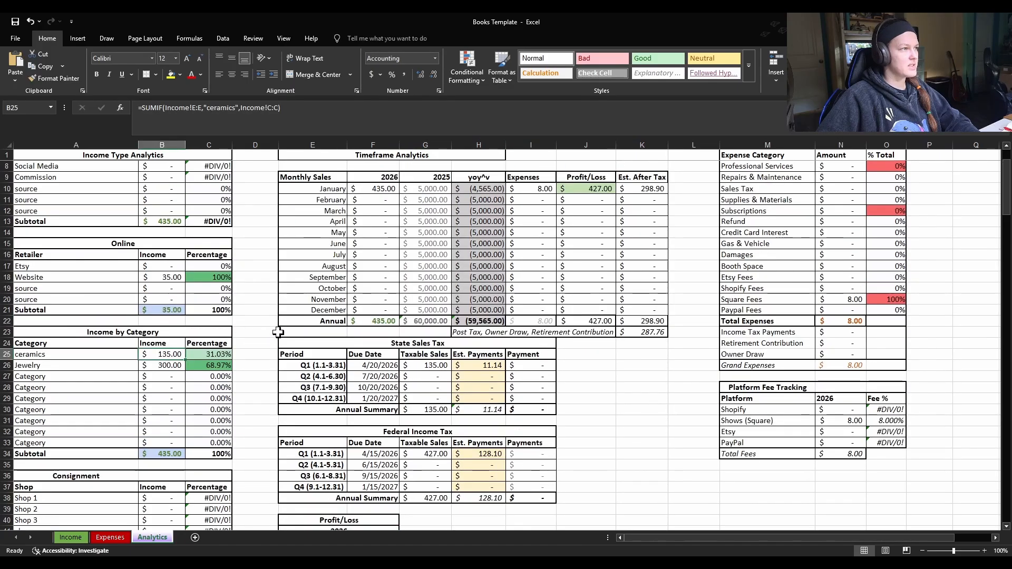
pyautogui.moveTo(164, 277); pyautogui.dragTo(190, 281)
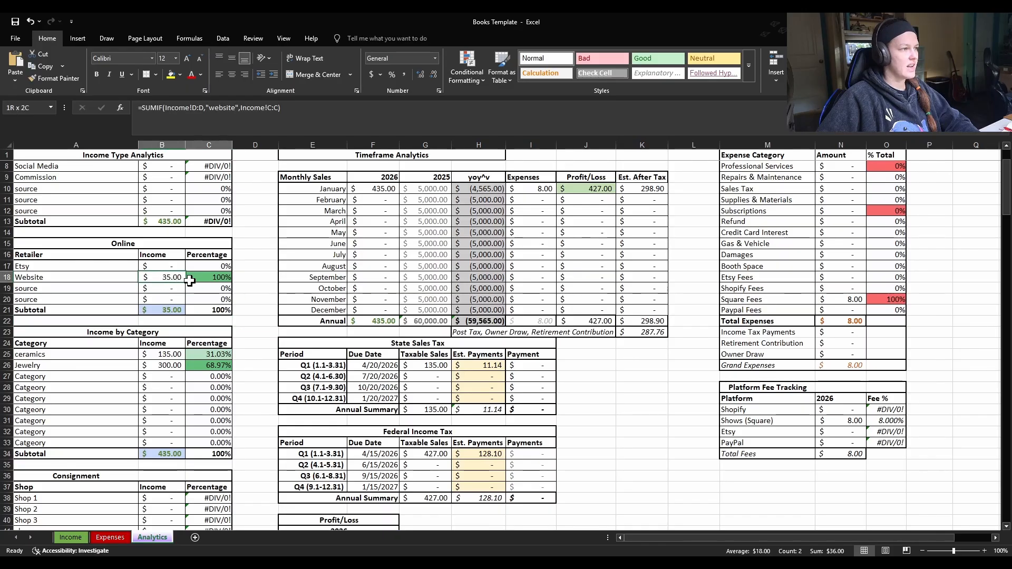
pyautogui.click(255, 288)
pyautogui.scroll(-1, 189, 348)
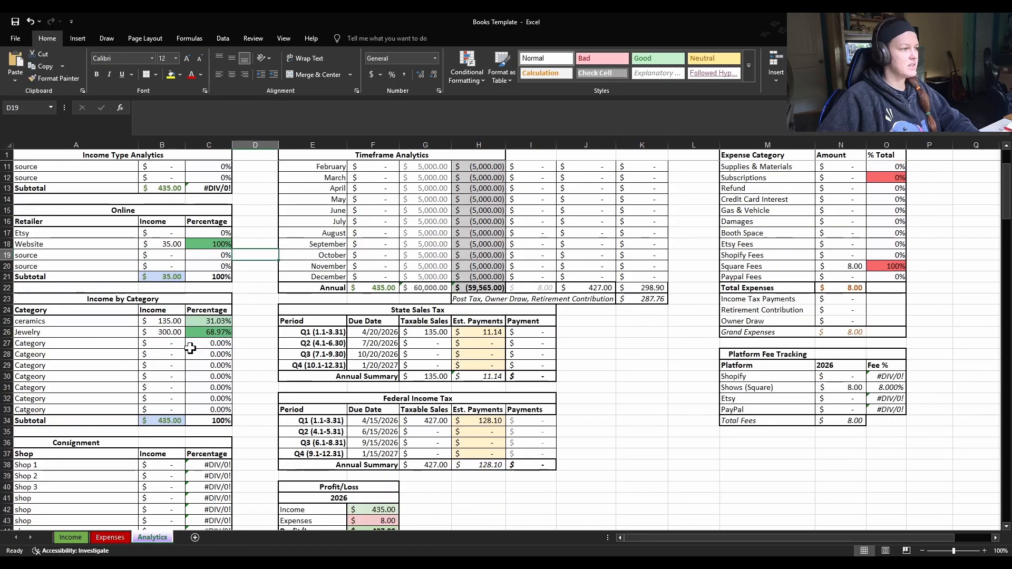
# Inspect the Shopify fee amount formula in the Platform Fee Tracking table.
pyautogui.scroll(-6, 190, 369)
pyautogui.scroll(3, 195, 457)
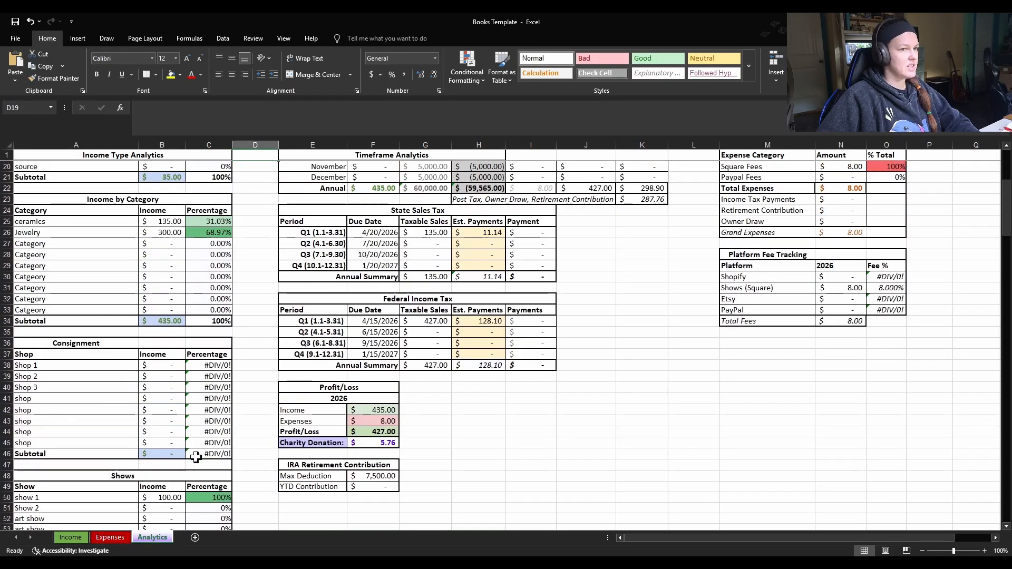
pyautogui.scroll(6, 196, 457)
pyautogui.scroll(-1, 705, 438)
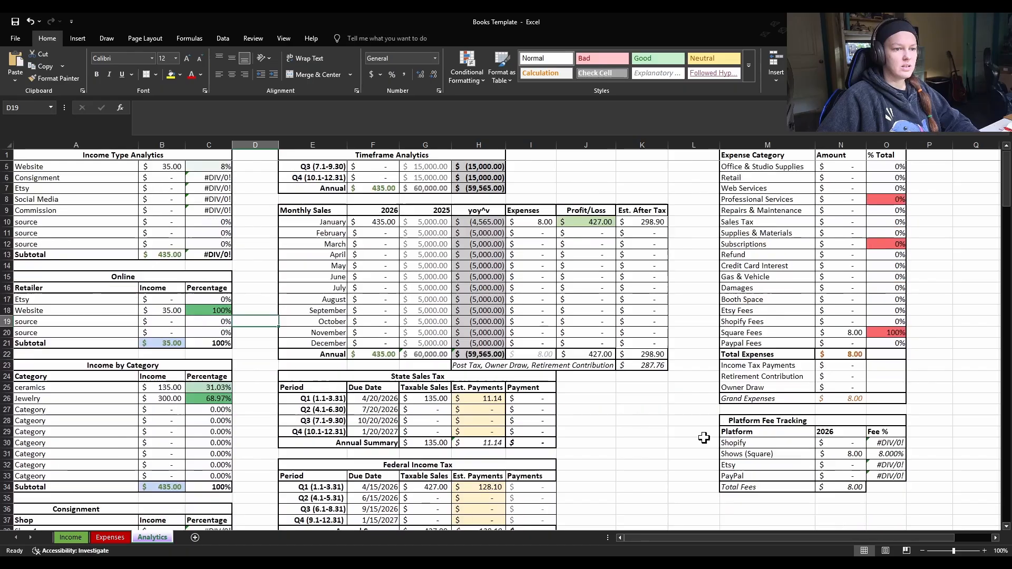
pyautogui.scroll(-1, 704, 438)
pyautogui.click(843, 410)
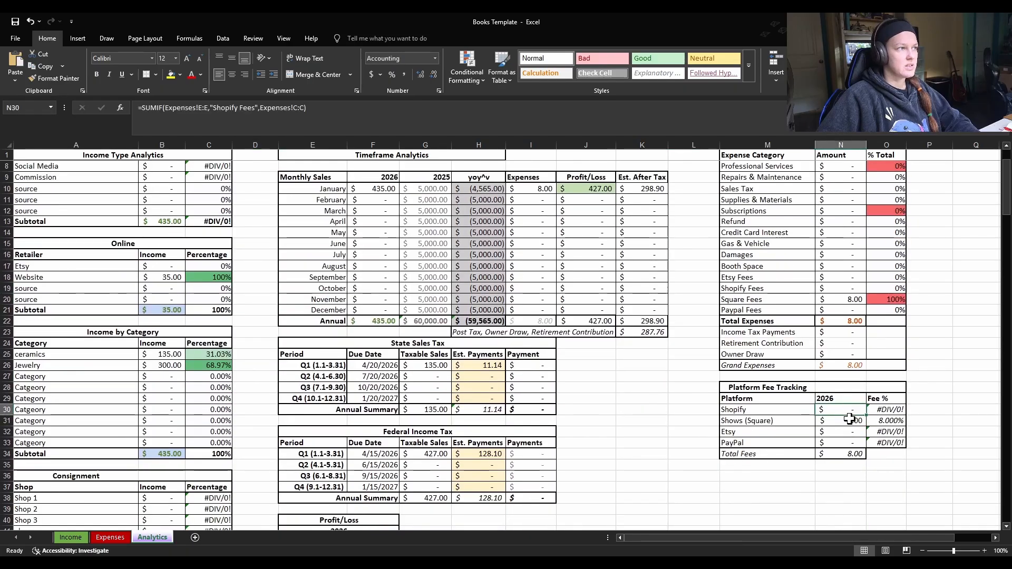
# Change the SUMIF criterion in Shopify's fee percentage formula to "webiste" in the Platform Fee Tracking table.
pyautogui.click(887, 410)
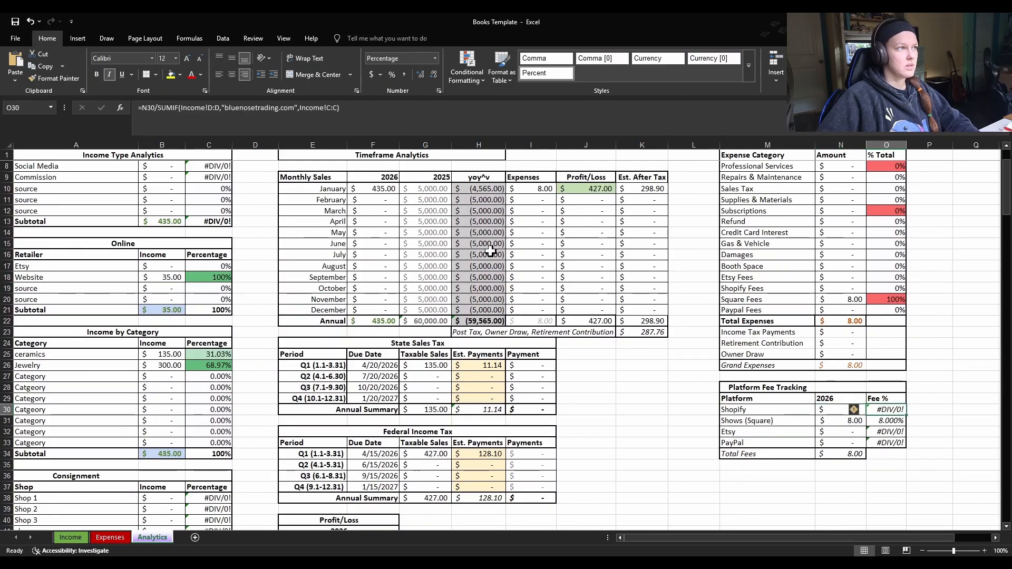
pyautogui.click(226, 109)
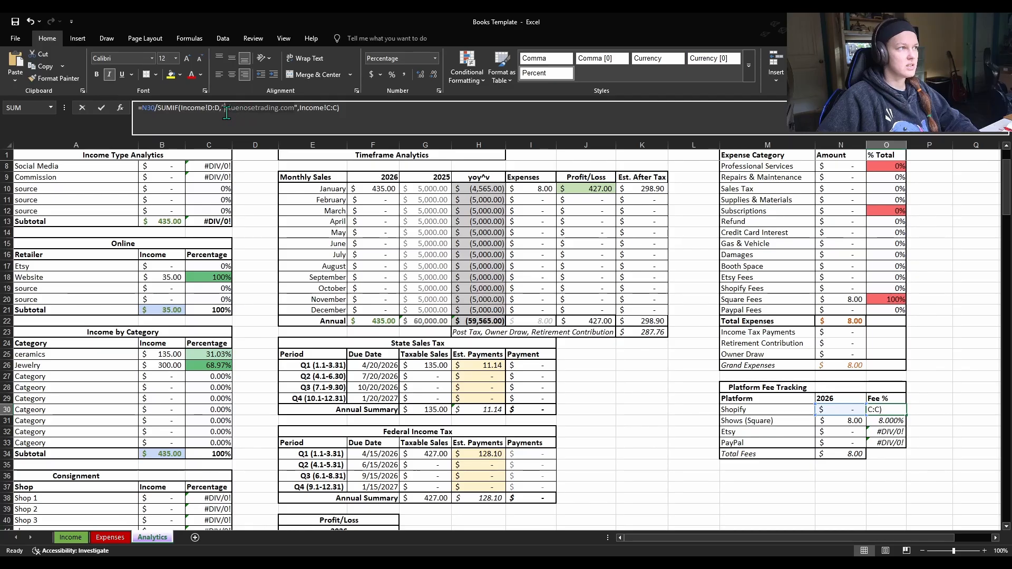
pyautogui.write('webiste')
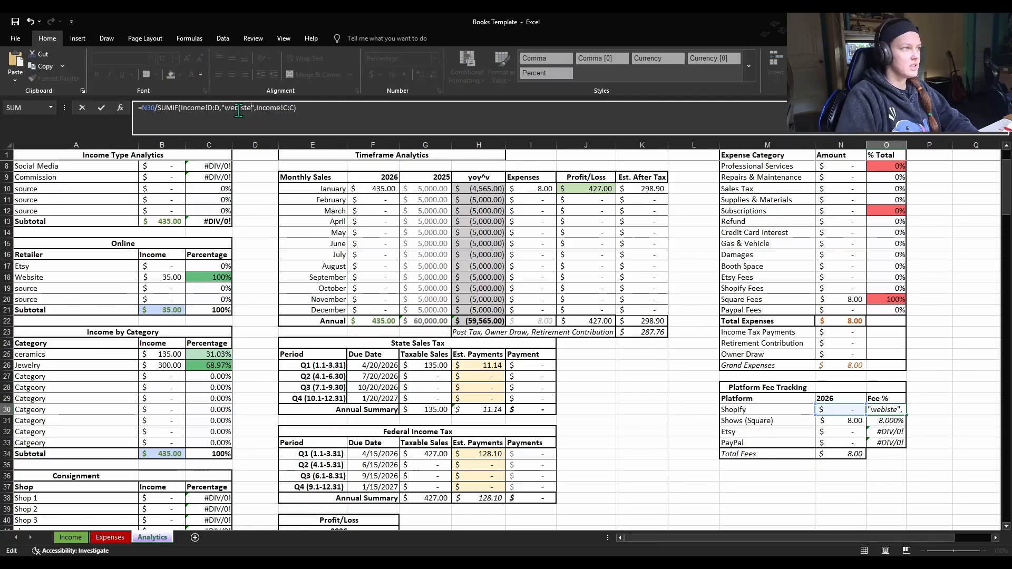
pyautogui.press('Return')
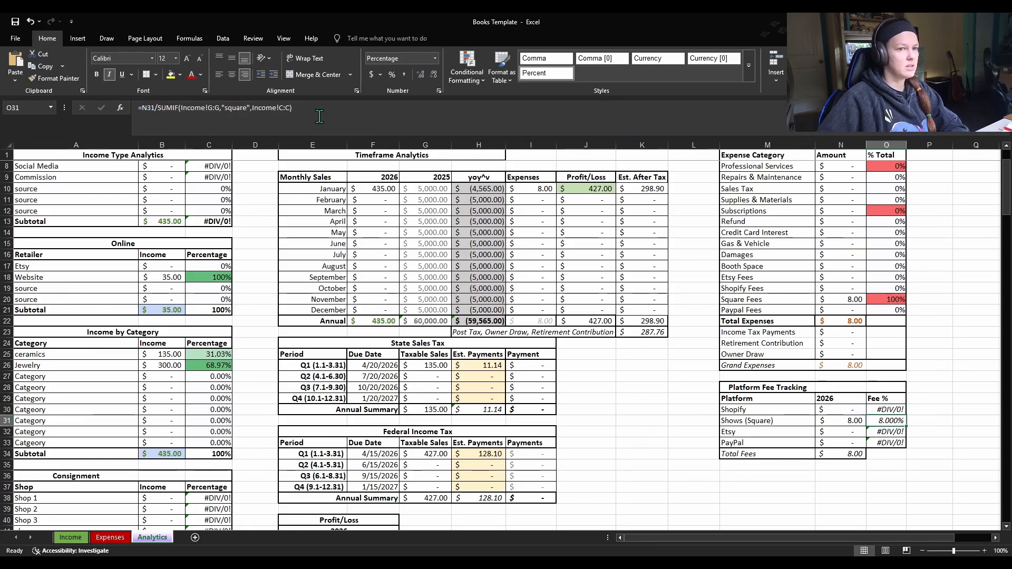
# Start a new row on the Expenses sheet below the square fee, dated 1/4 with "website" as the vendor.
pyautogui.click(851, 410)
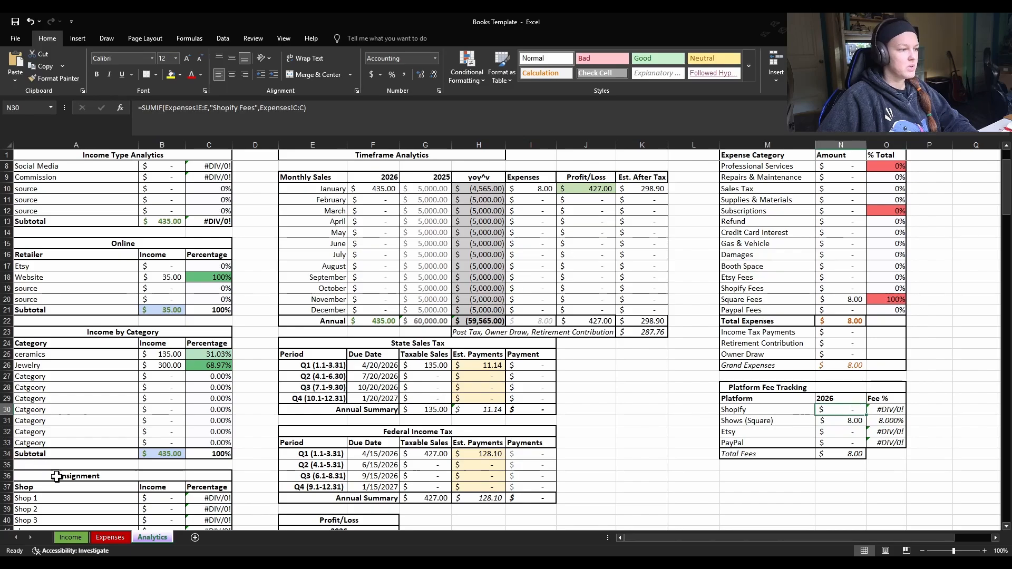
pyautogui.click(110, 538)
pyautogui.moveTo(48, 191); pyautogui.dragTo(48, 184)
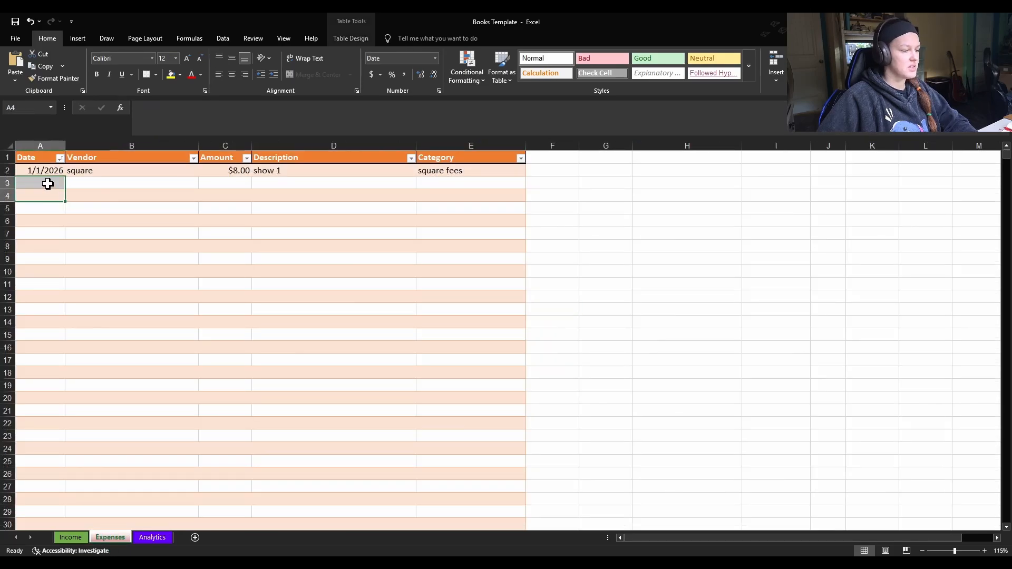
pyautogui.click(71, 537)
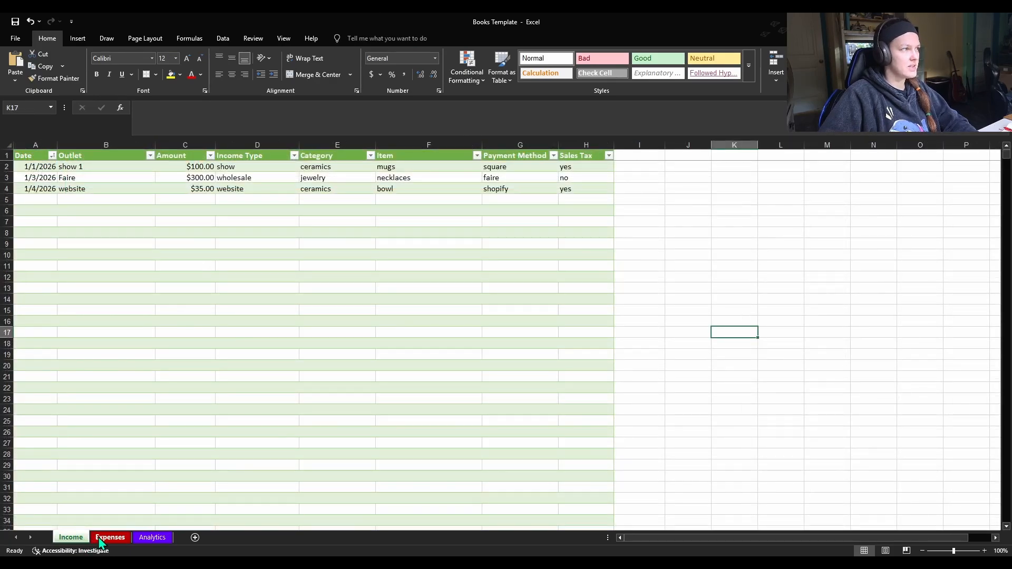
pyautogui.click(101, 539)
pyautogui.click(34, 184)
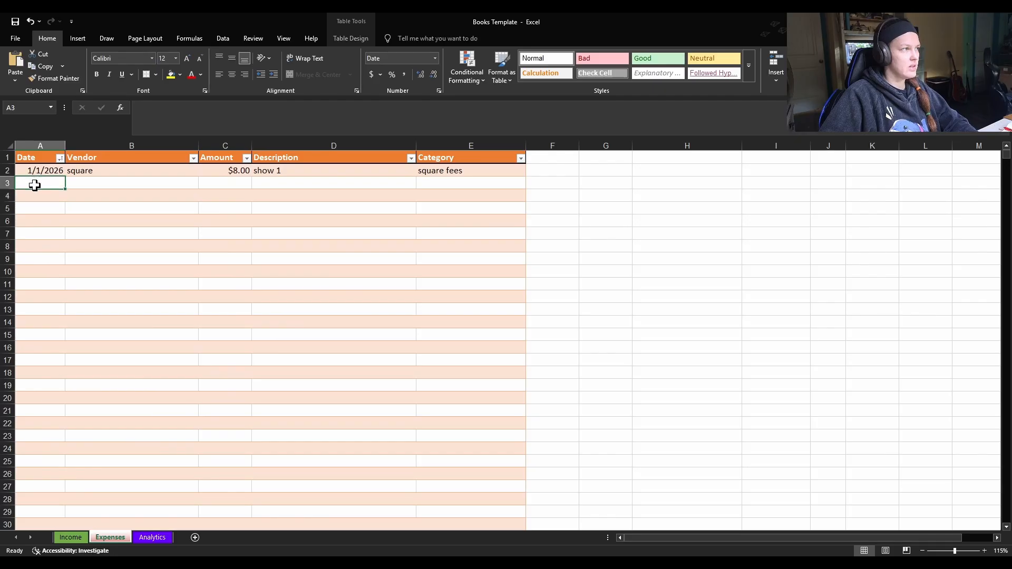
pyautogui.write('1/4')
pyautogui.press('Tab')
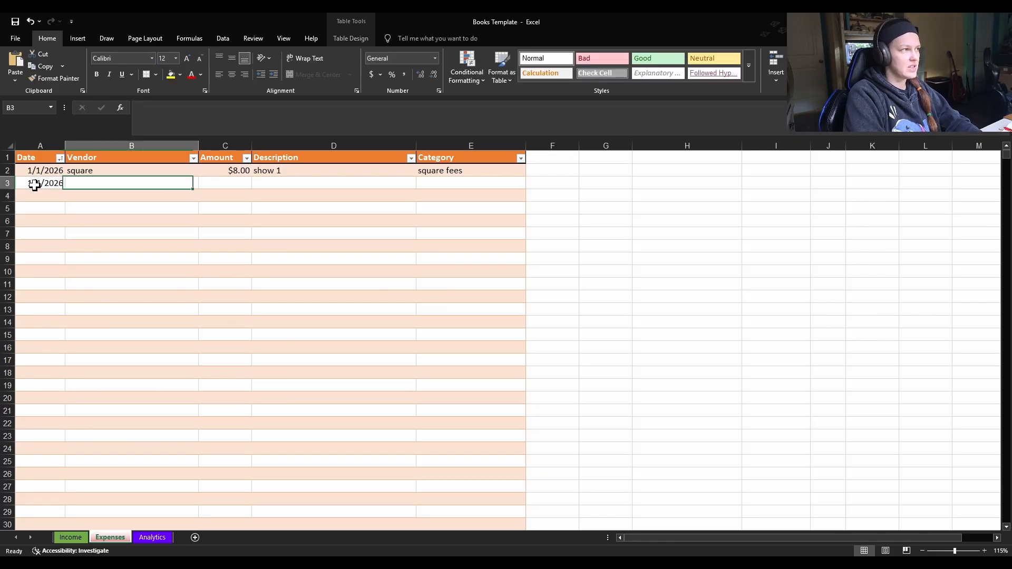
pyautogui.write('website')
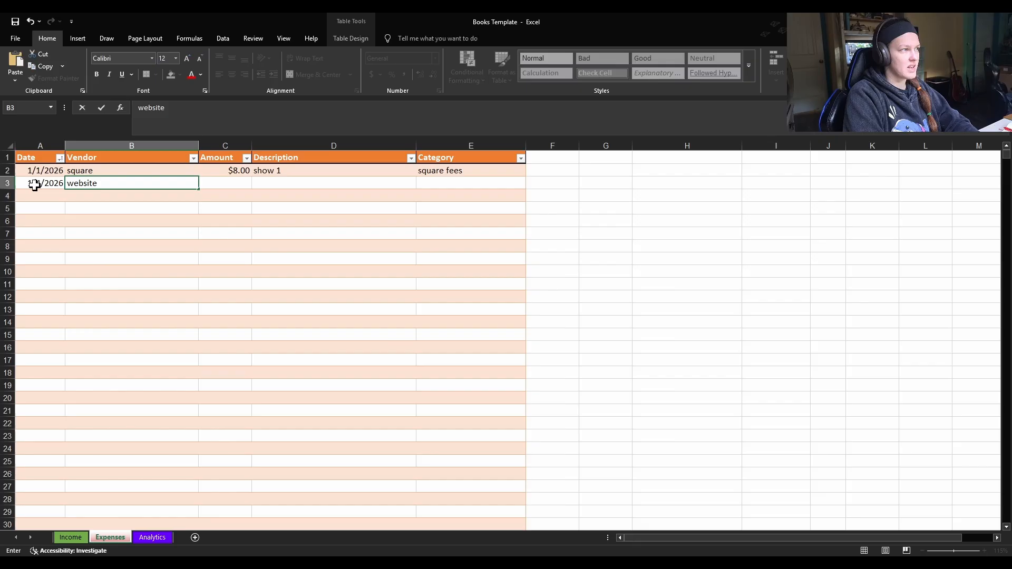
pyautogui.press('Tab')
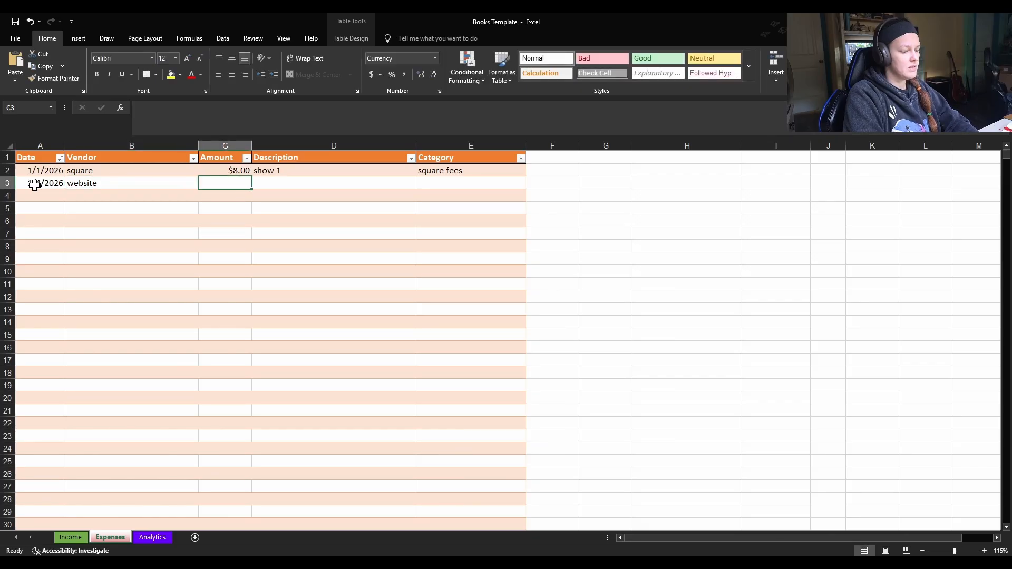
# Complete the 1/4 expense with an amount of $2.00, description "seller fees" and category "shopify fees".
pyautogui.write('2')
pyautogui.press('Tab')
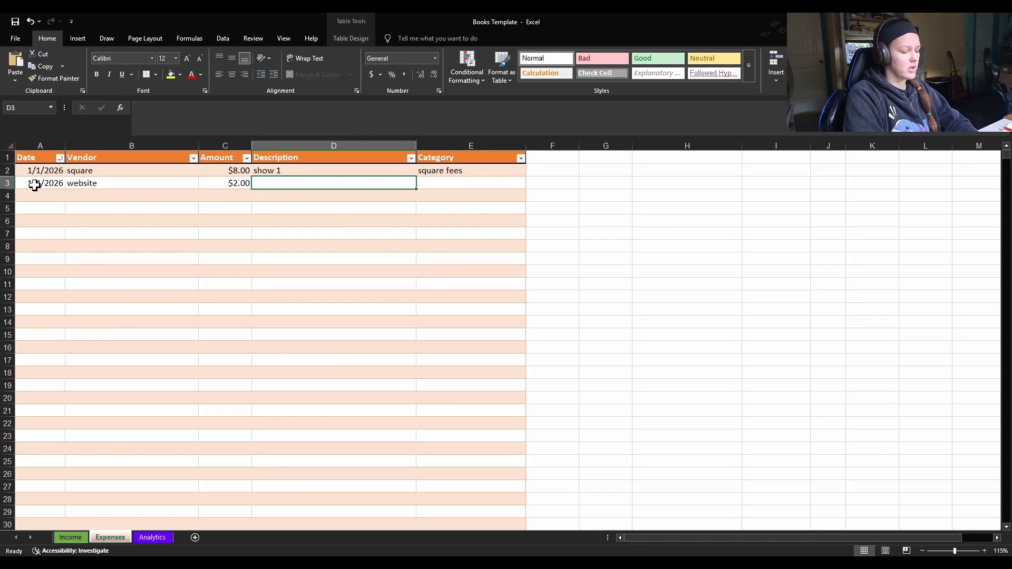
pyautogui.write('seller fees')
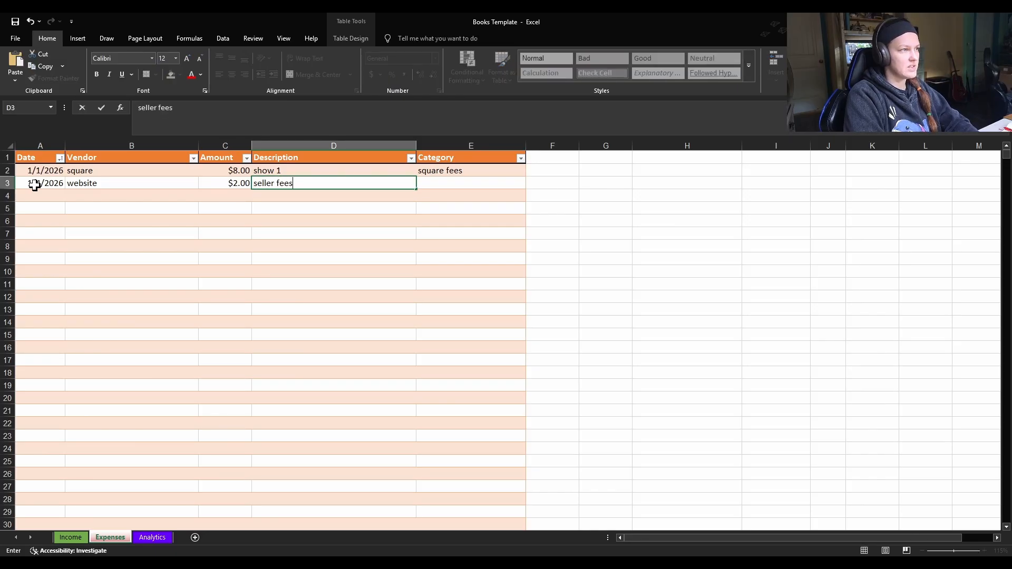
pyautogui.press('Tab')
pyautogui.write('sho')
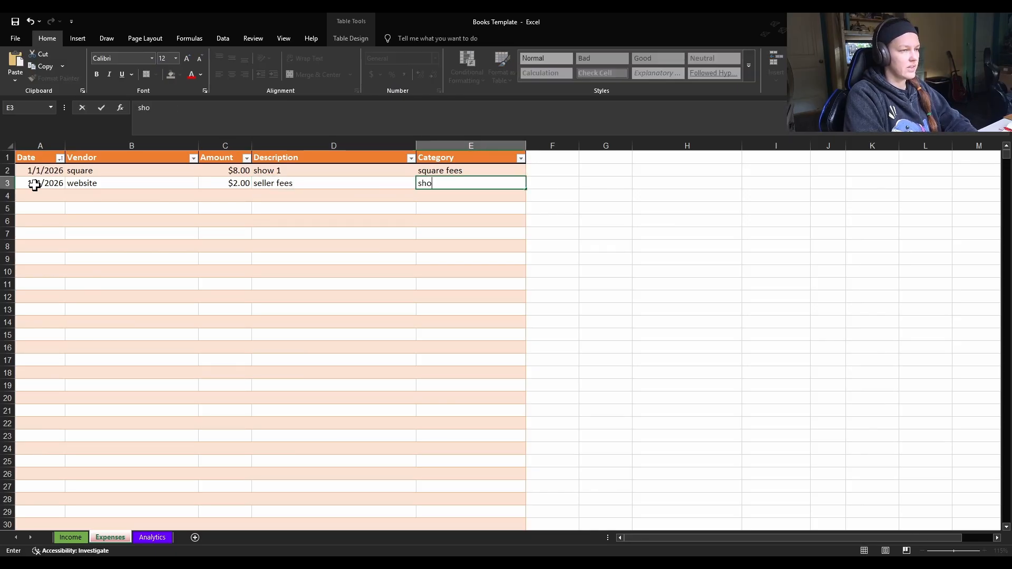
pyautogui.write('pify fees')
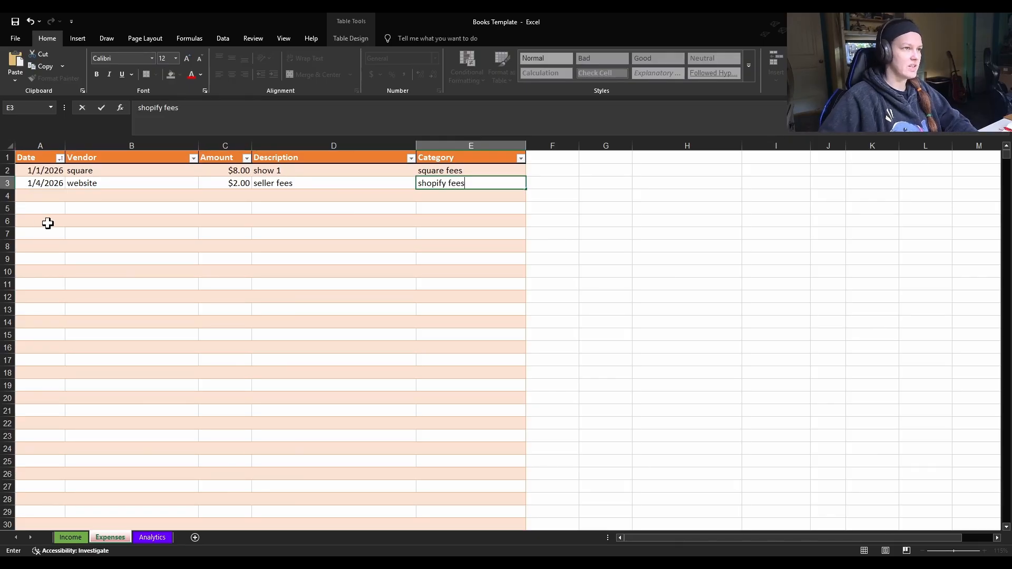
pyautogui.click(609, 276)
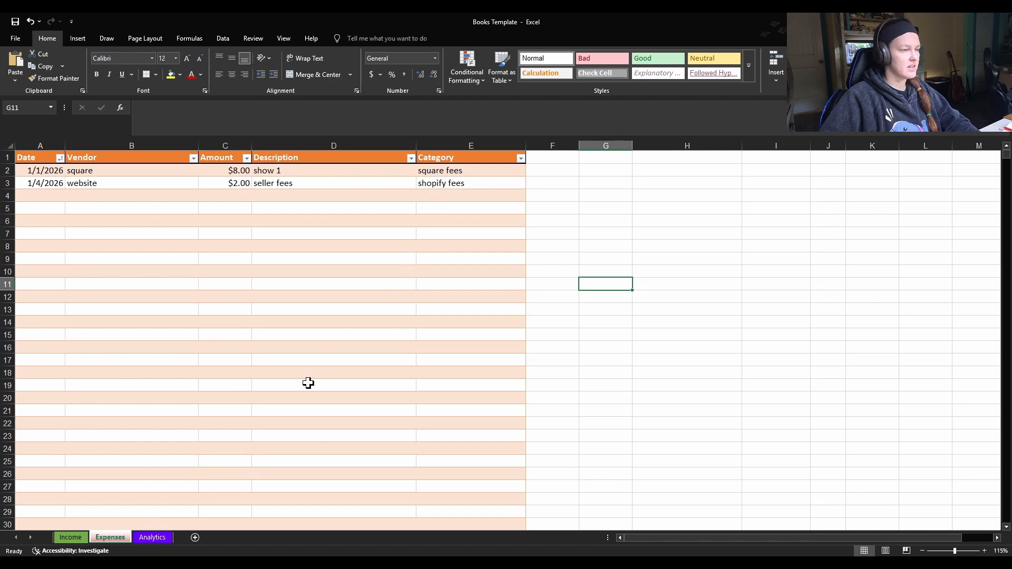
# Correct the SUMIF criterion in Shopify's fee percentage formula to "website" in the Platform Fee Tracking table on the Analytics sheet.
pyautogui.click(156, 539)
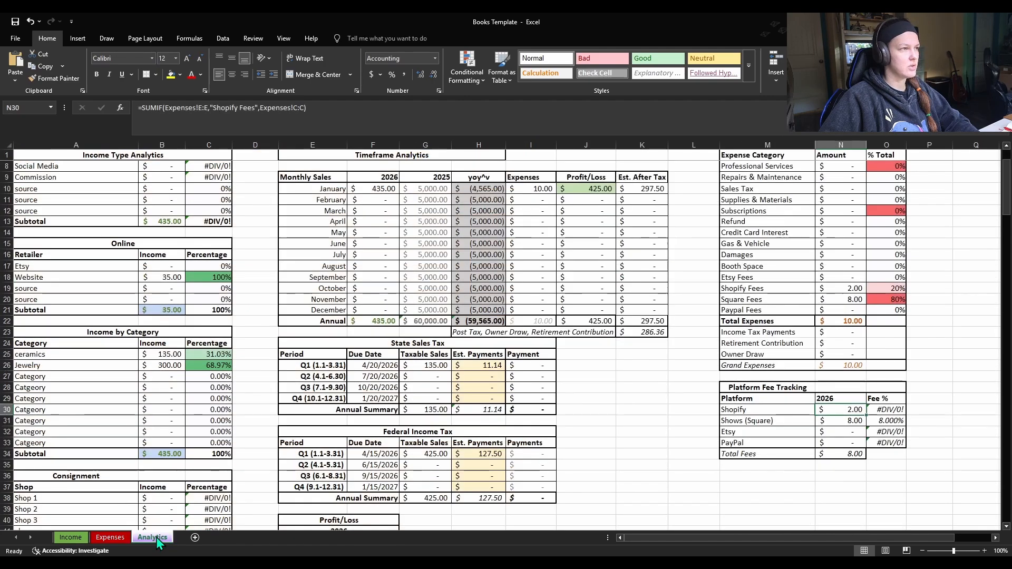
pyautogui.click(685, 420)
pyautogui.click(837, 411)
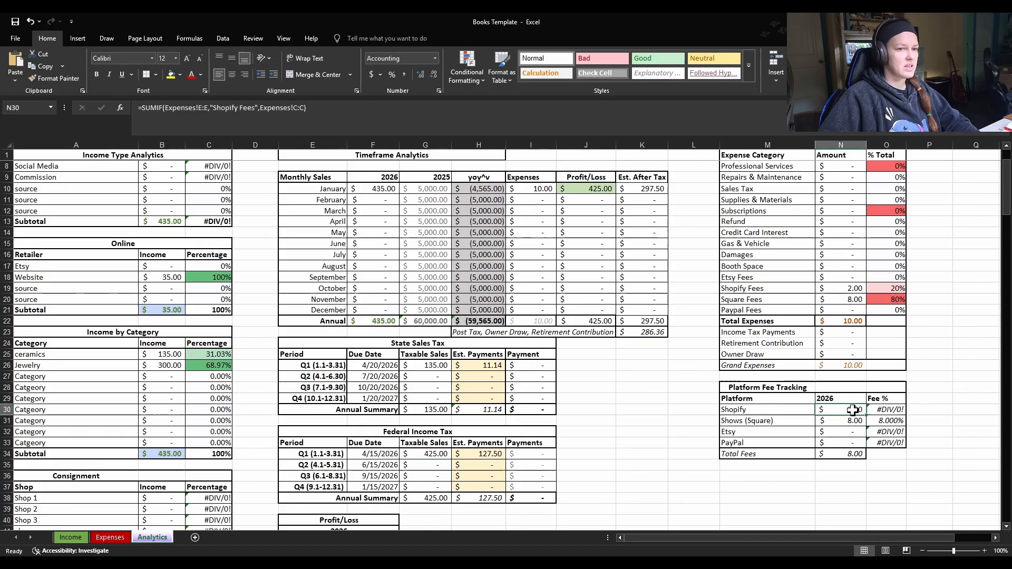
pyautogui.click(878, 410)
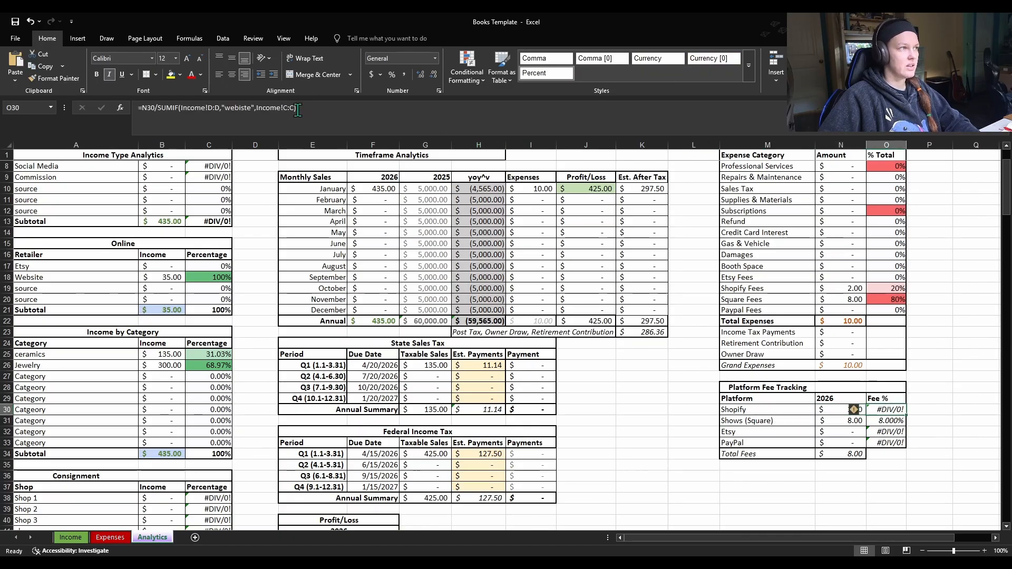
pyautogui.click(246, 109)
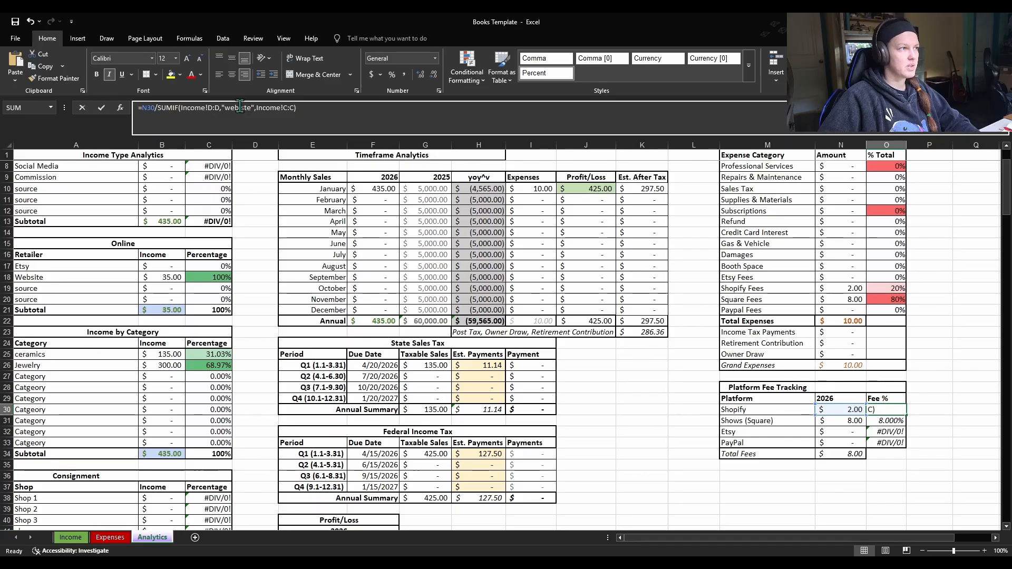
pyautogui.press('BackSpace')
pyautogui.write('i')
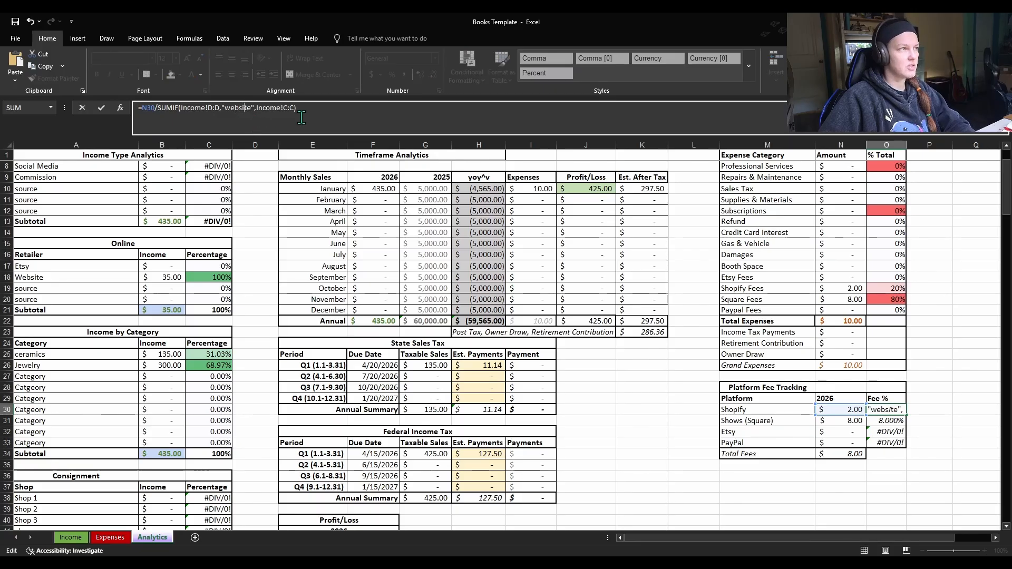
pyautogui.press('End')
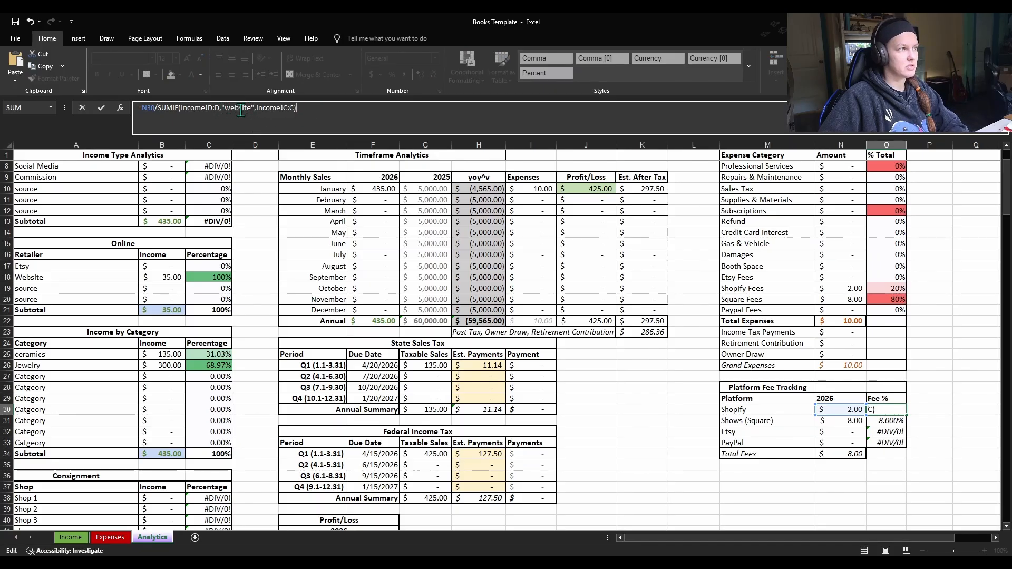
pyautogui.press('Return')
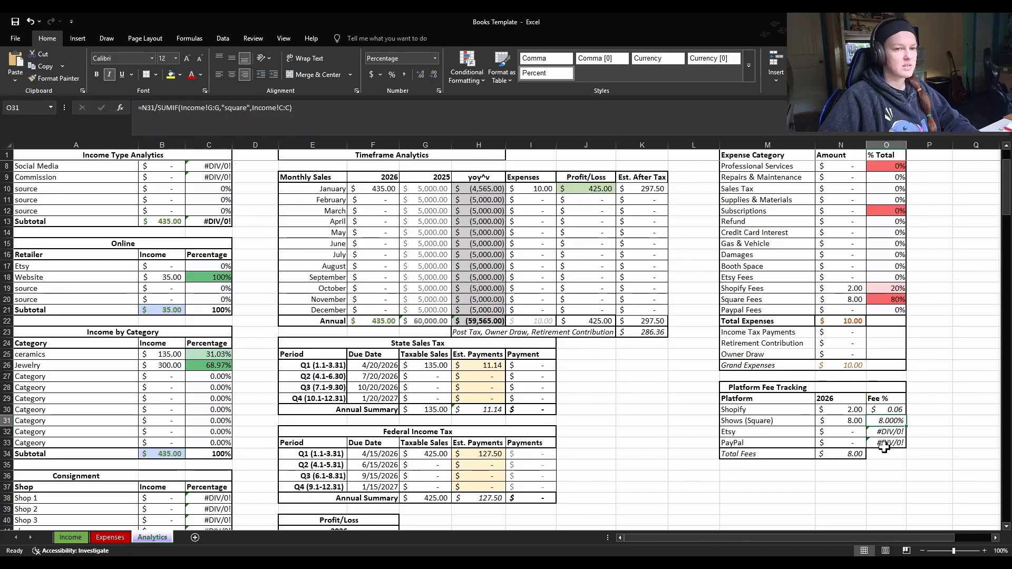
# Review Shopify's fee percentage cell and the Consignment row in the Income Type Analytics table.
pyautogui.click(896, 409)
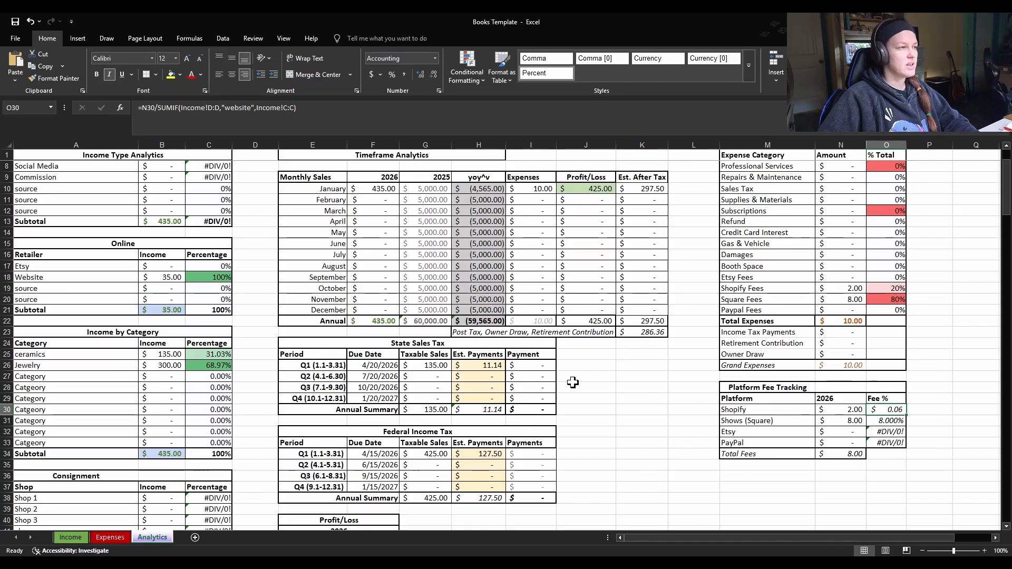
pyautogui.scroll(-2, 604, 433)
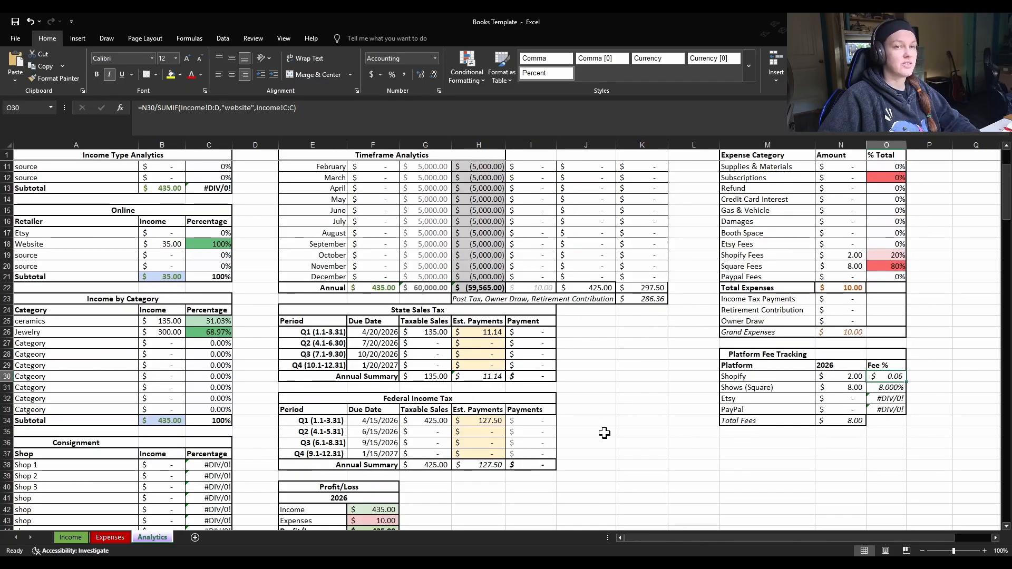
pyautogui.scroll(3, 604, 432)
pyautogui.scroll(1, 603, 431)
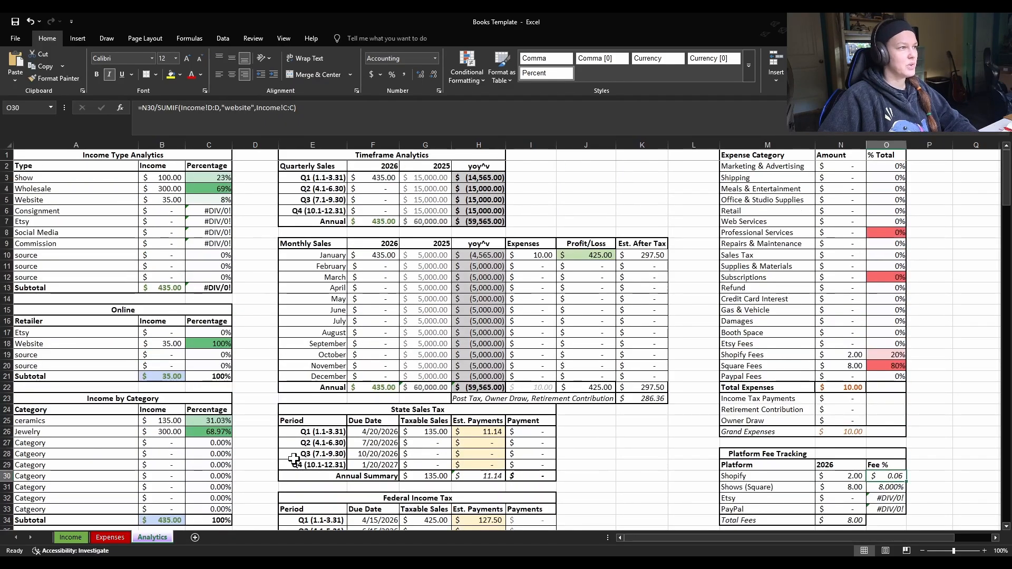
pyautogui.click(121, 211)
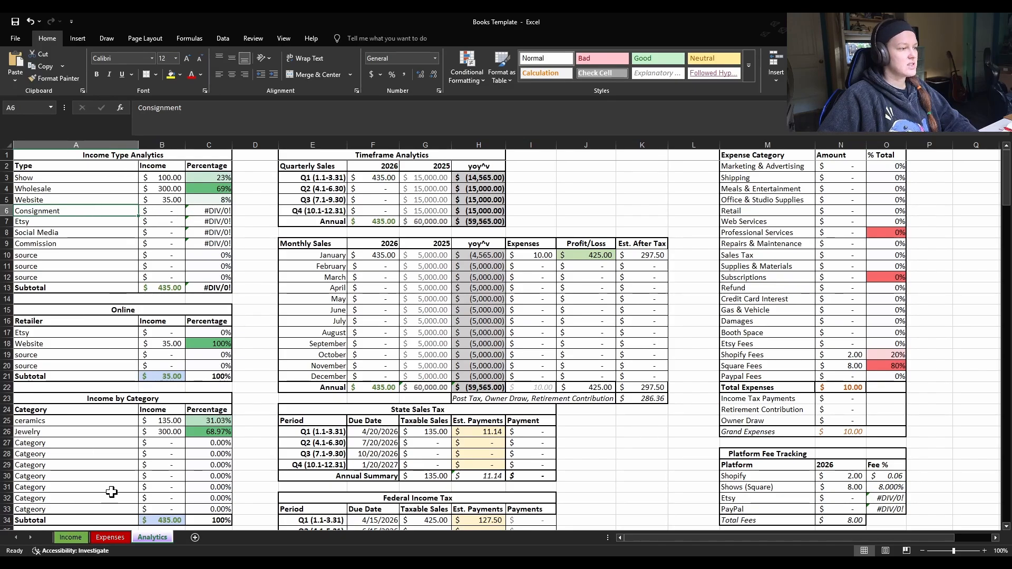
# Start a new row on the Income sheet below the website sale, dated 4/1.
pyautogui.click(71, 539)
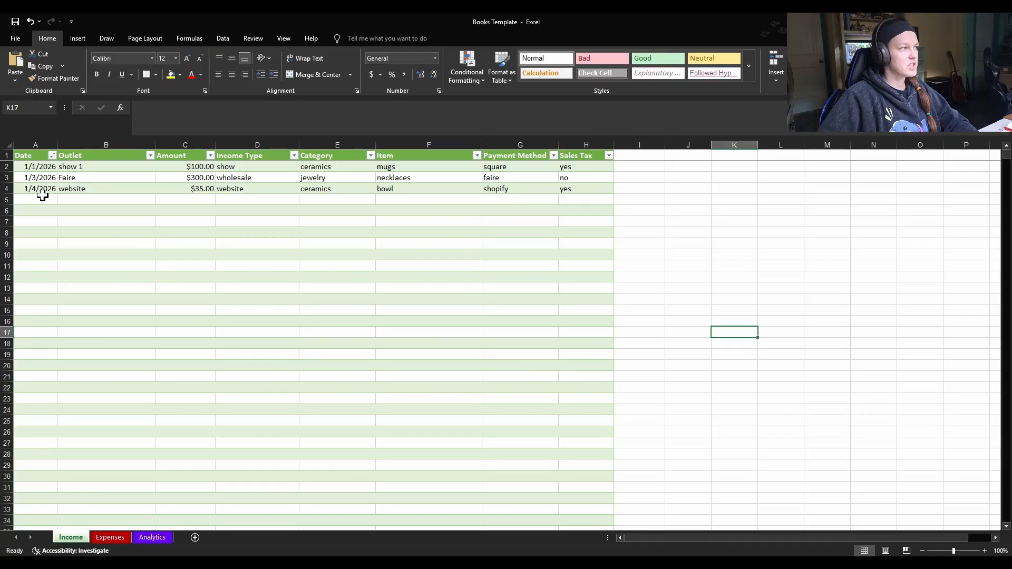
pyautogui.click(42, 199)
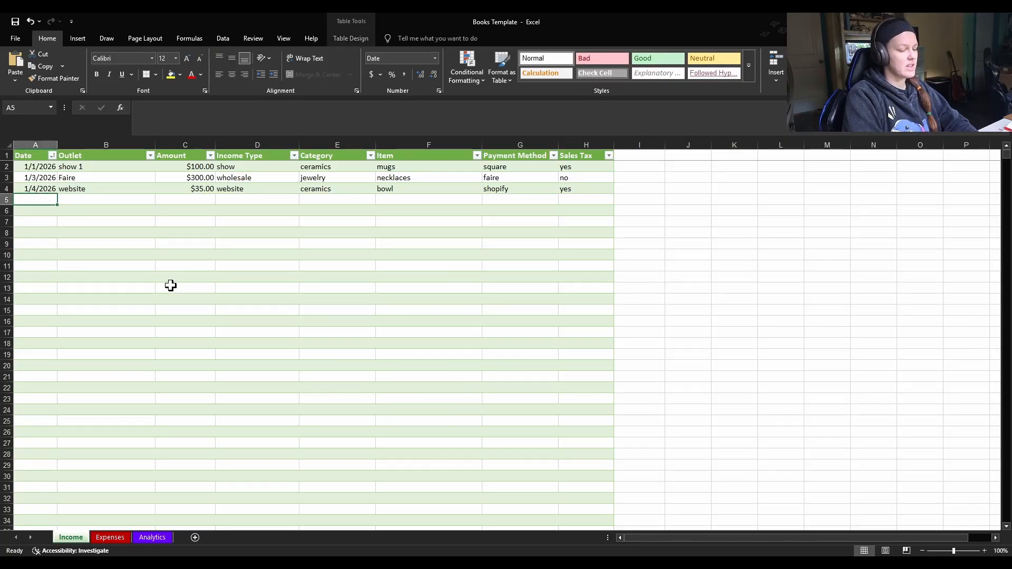
pyautogui.write('4/1')
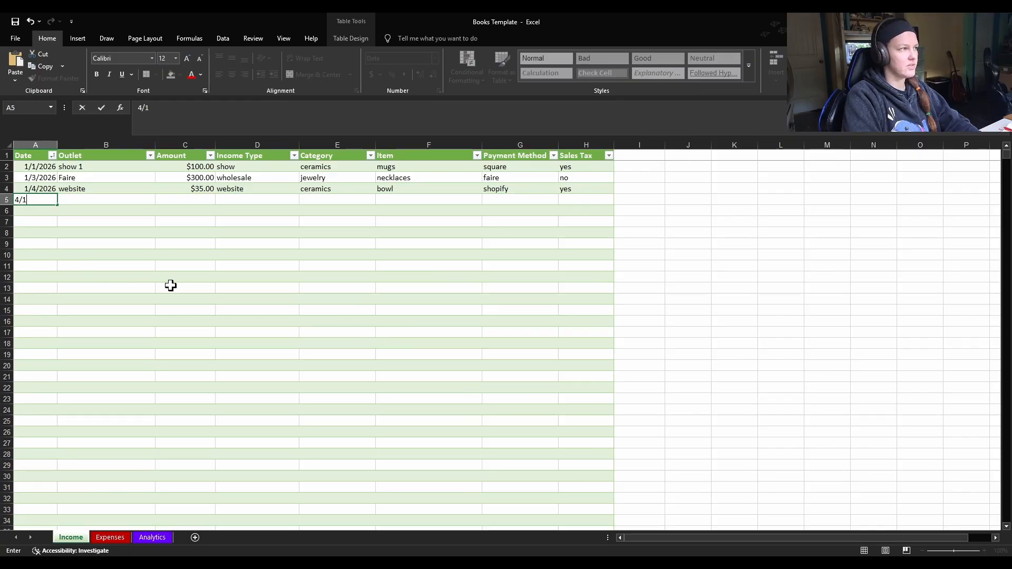
pyautogui.press('Tab')
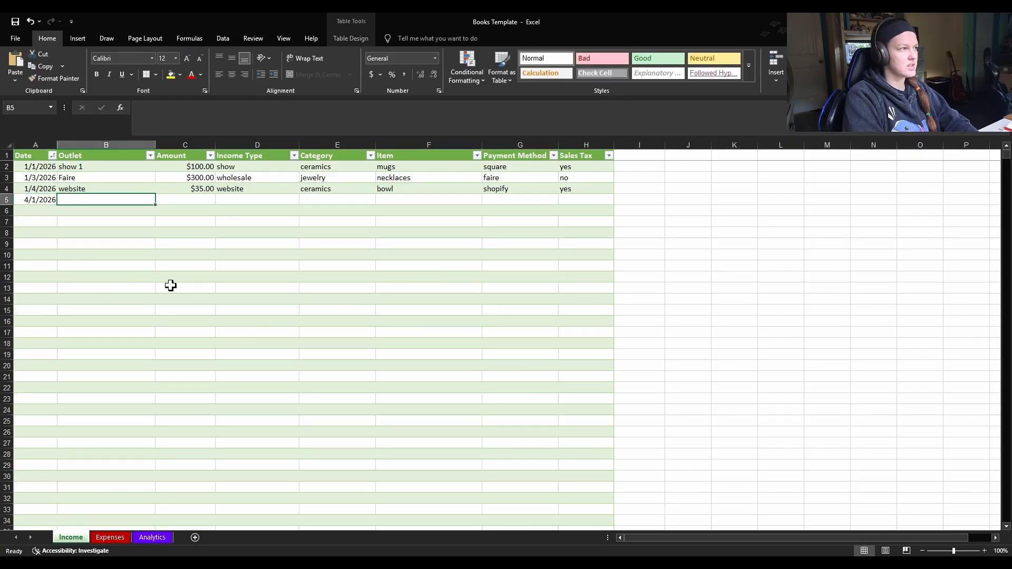
# Enter "consignment" as the outlet of the 4/1 income row.
pyautogui.write('consi')
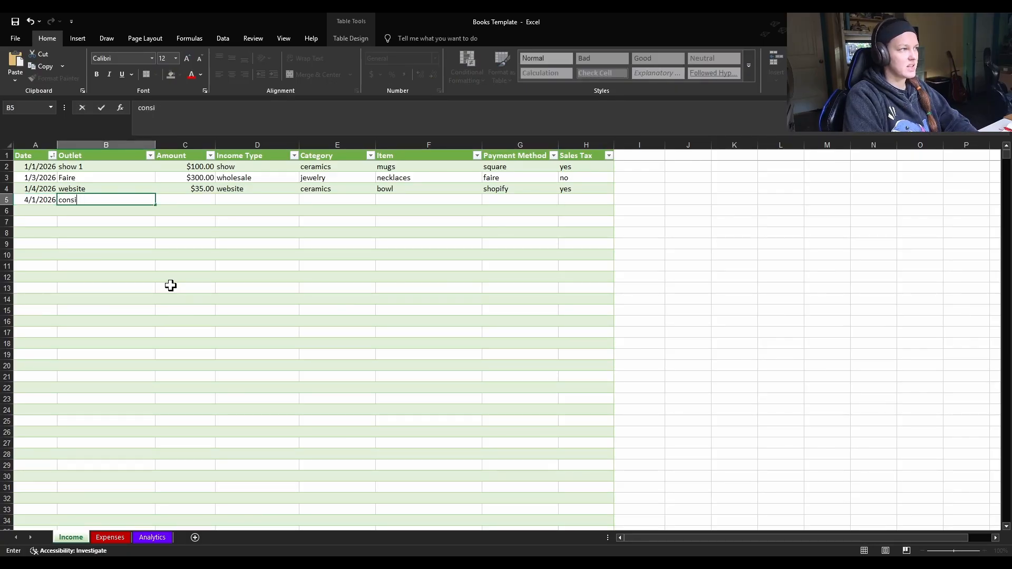
pyautogui.write('gnment')
pyautogui.press('Tab')
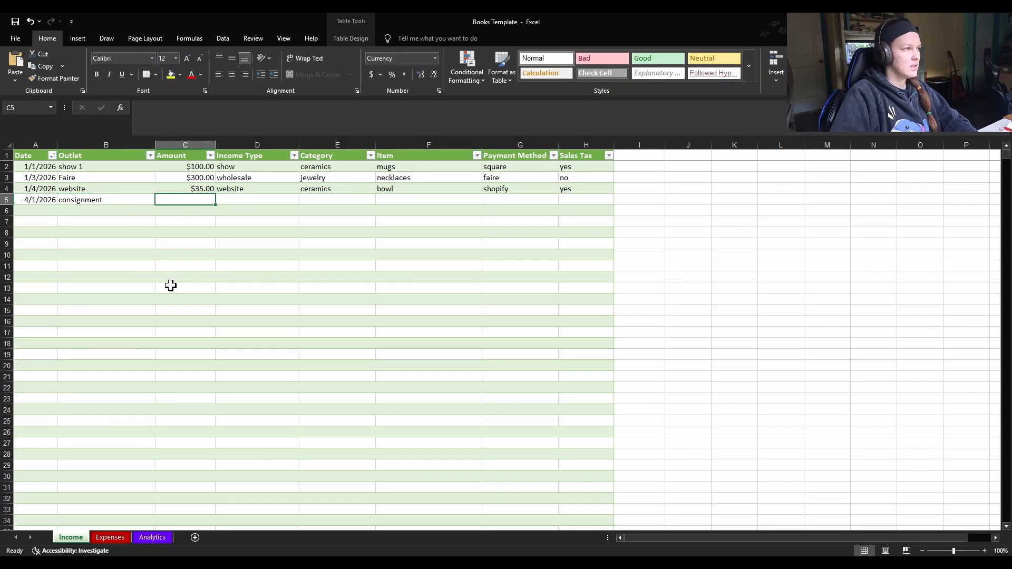
pyautogui.hotkey('shift', 'Tab')
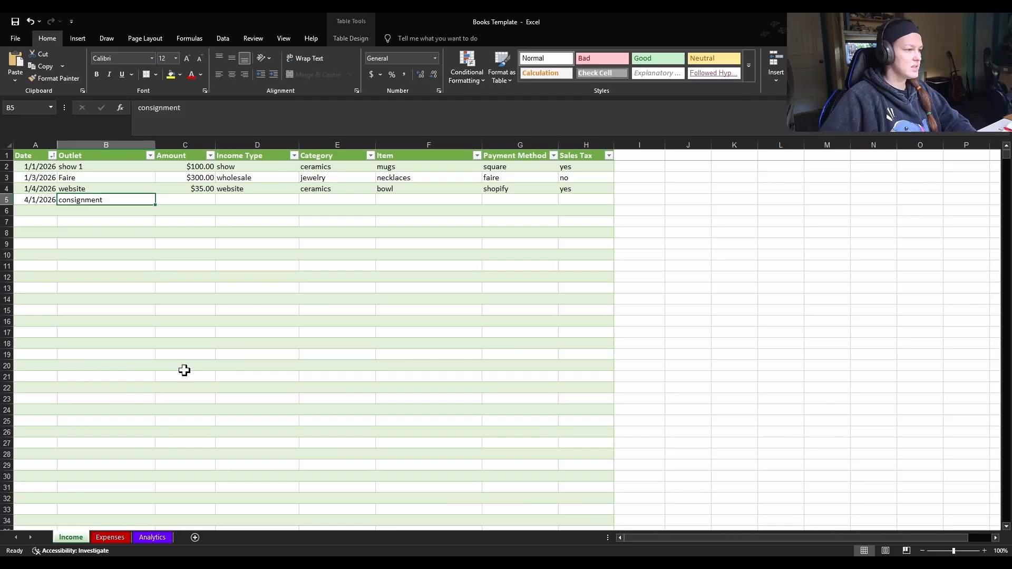
# Check the shop names in the Analytics Consignment table and set the 4/1 income row's outlet to "shop 1".
pyautogui.click(158, 538)
pyautogui.scroll(-3, 87, 442)
pyautogui.scroll(-1, 88, 444)
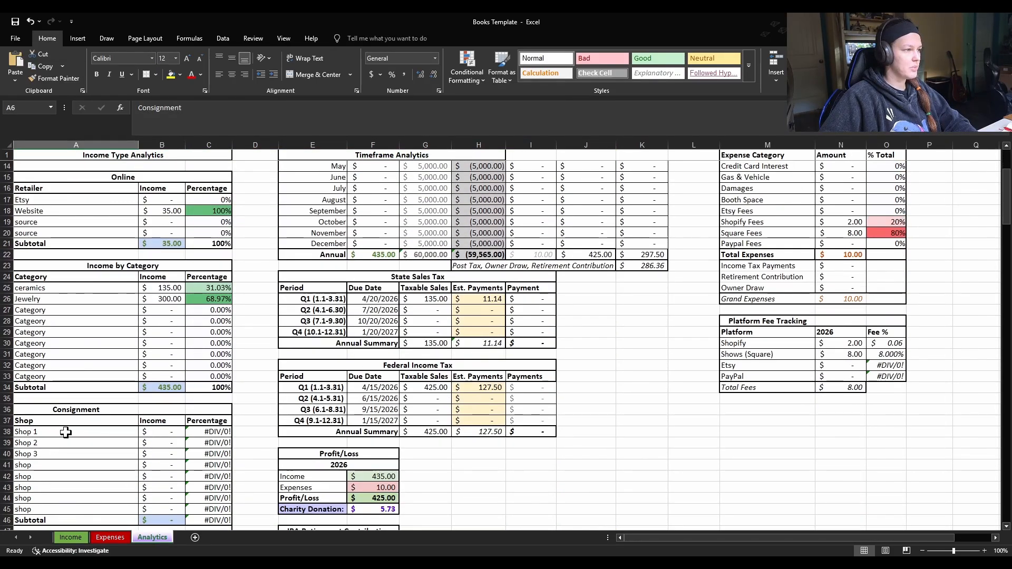
pyautogui.click(70, 537)
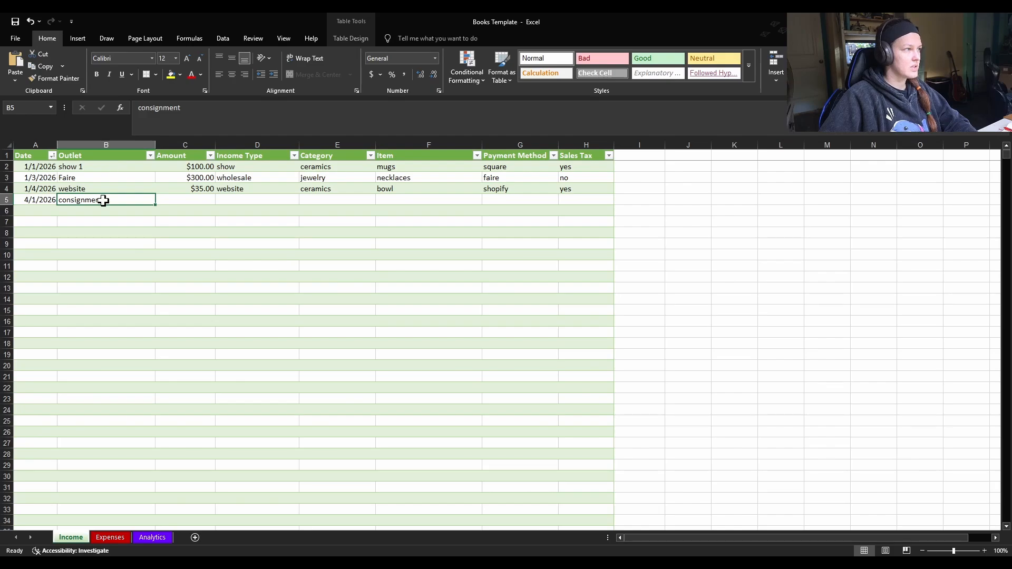
pyautogui.write('shop')
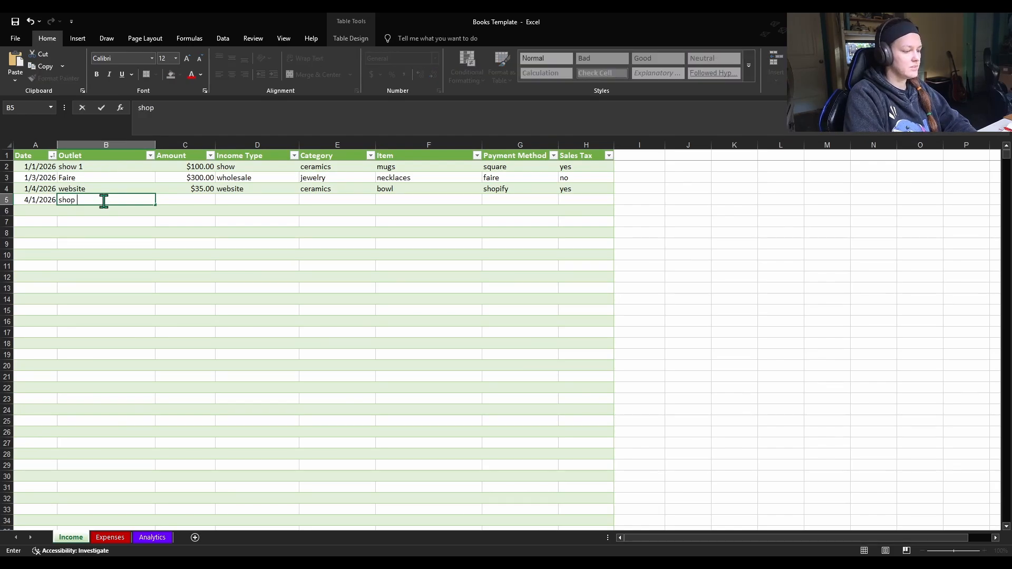
pyautogui.write(' 1')
pyautogui.press('Tab')
# Fill in the 4/1 shop 1 income row with an amount of $200, income type consignment and category ceramics.
pyautogui.write('20')
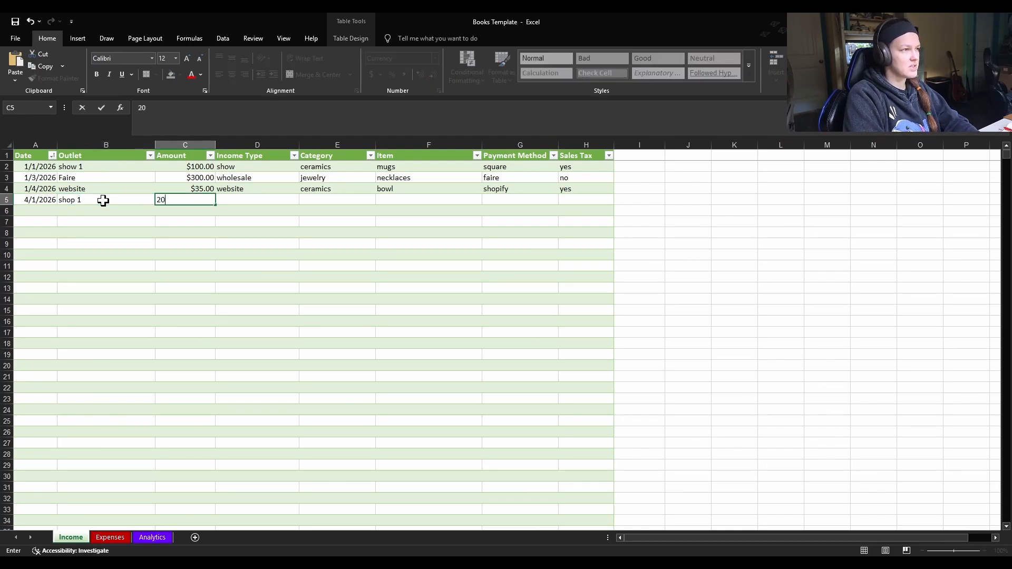
pyautogui.press('Tab')
pyautogui.write('c')
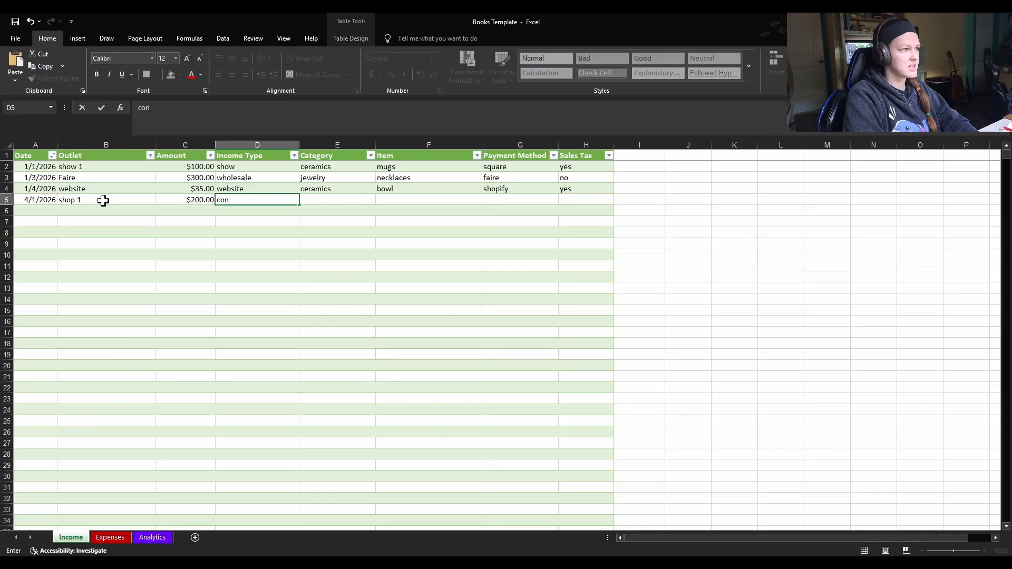
pyautogui.press('Tab')
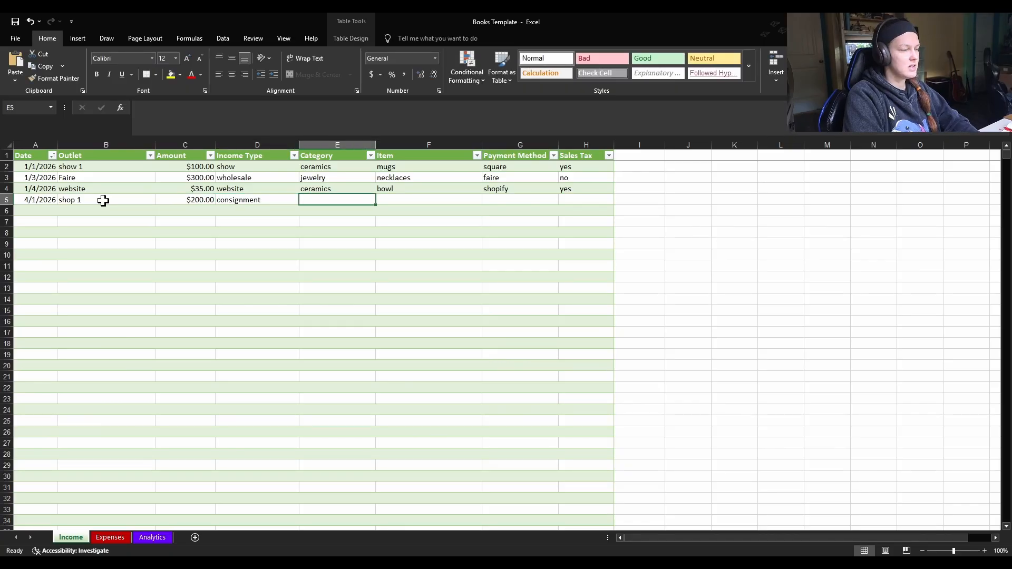
pyautogui.write('ceramics')
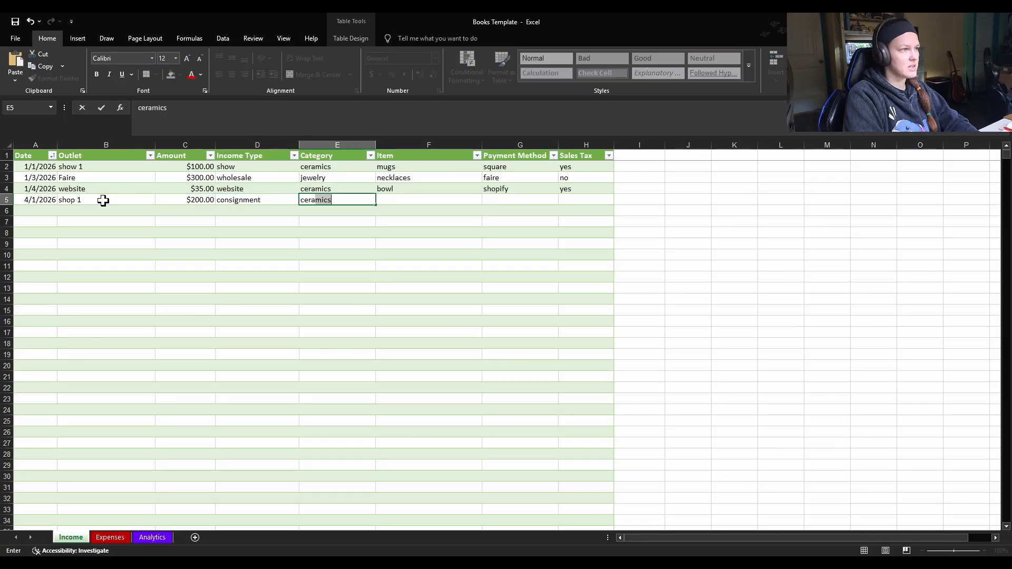
pyautogui.press('Tab')
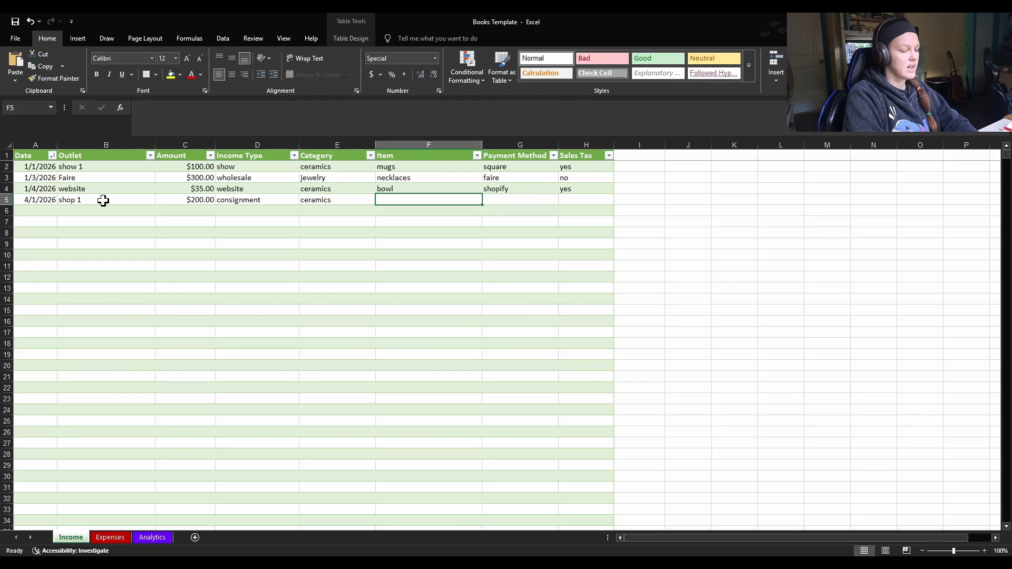
# Complete the 4/1 consignment row with item plates, payment method zelle and sales tax no.
pyautogui.write('b')
pyautogui.press('BackSpace')
pyautogui.press('BackSpace')
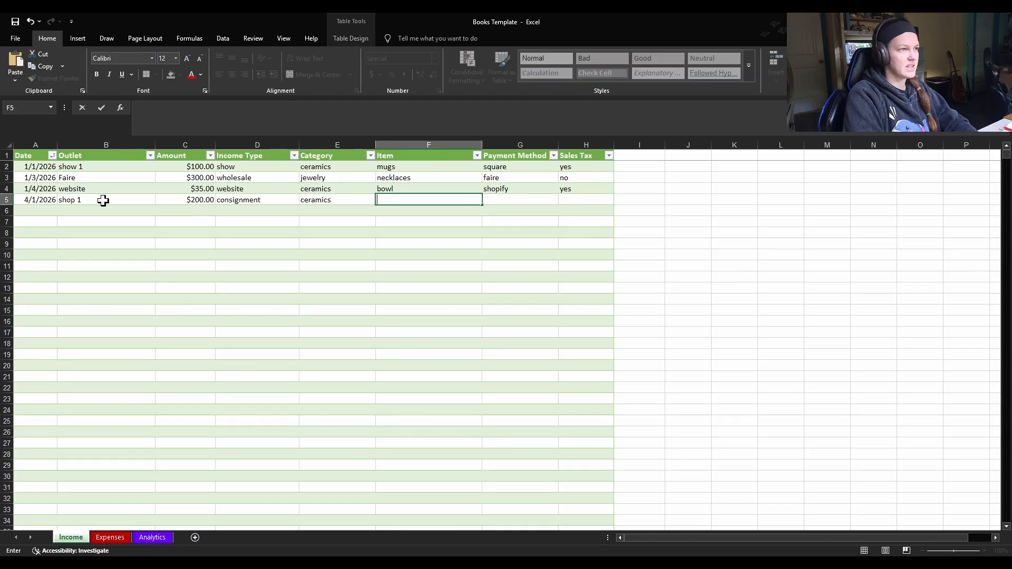
pyautogui.write('plates')
pyautogui.press('Tab')
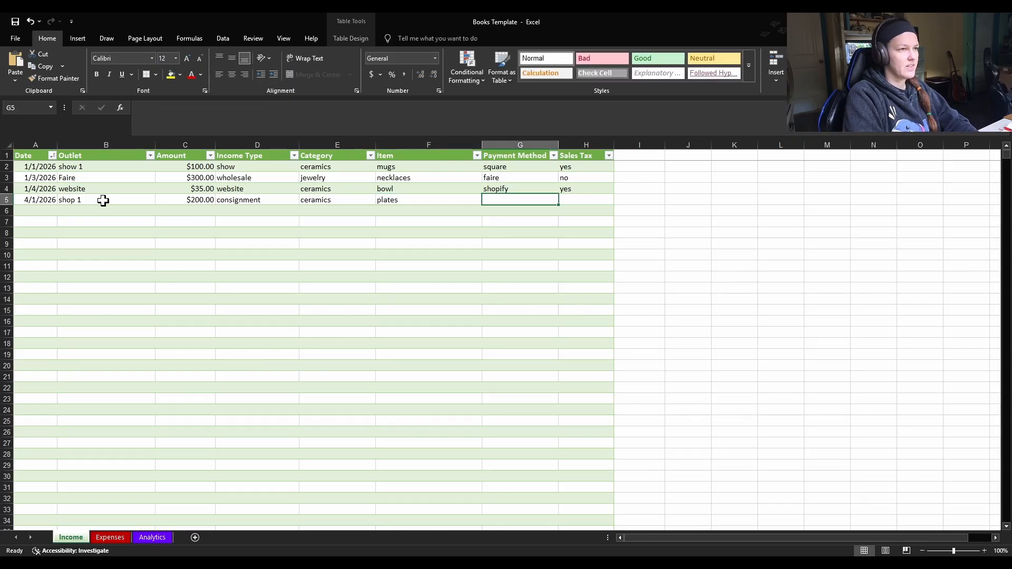
pyautogui.write('ze')
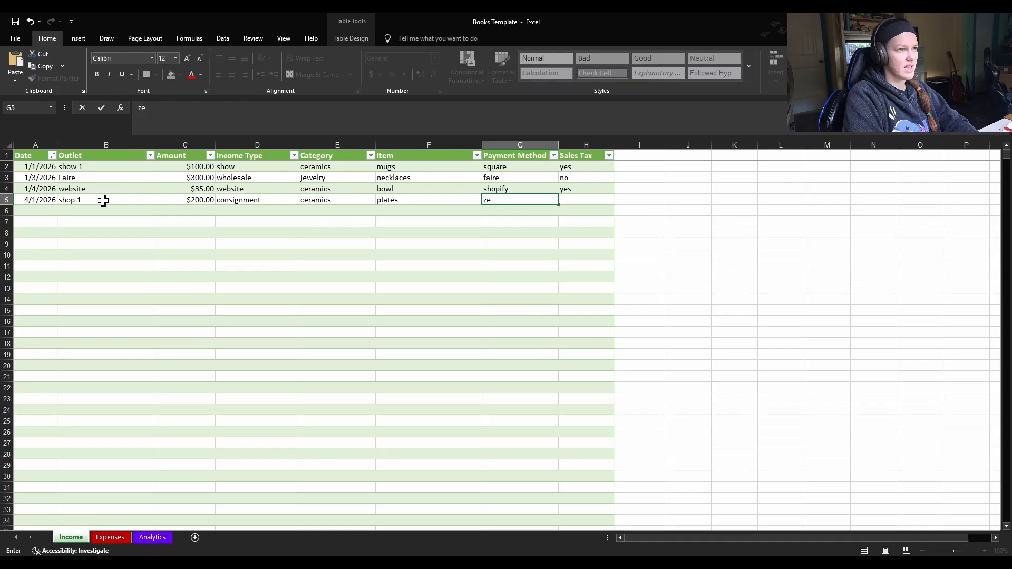
pyautogui.write('lle')
pyautogui.press('Tab')
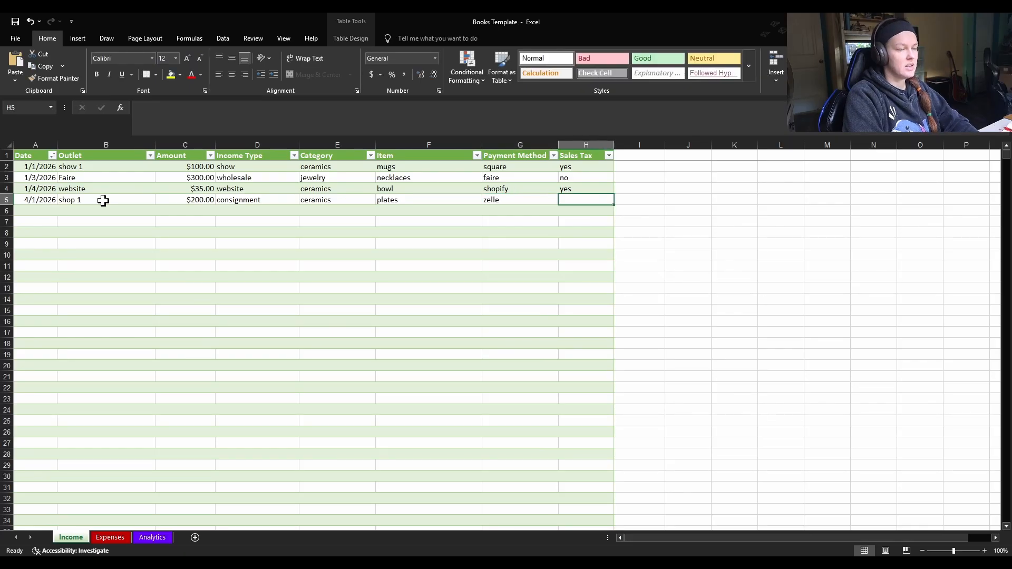
pyautogui.write('no')
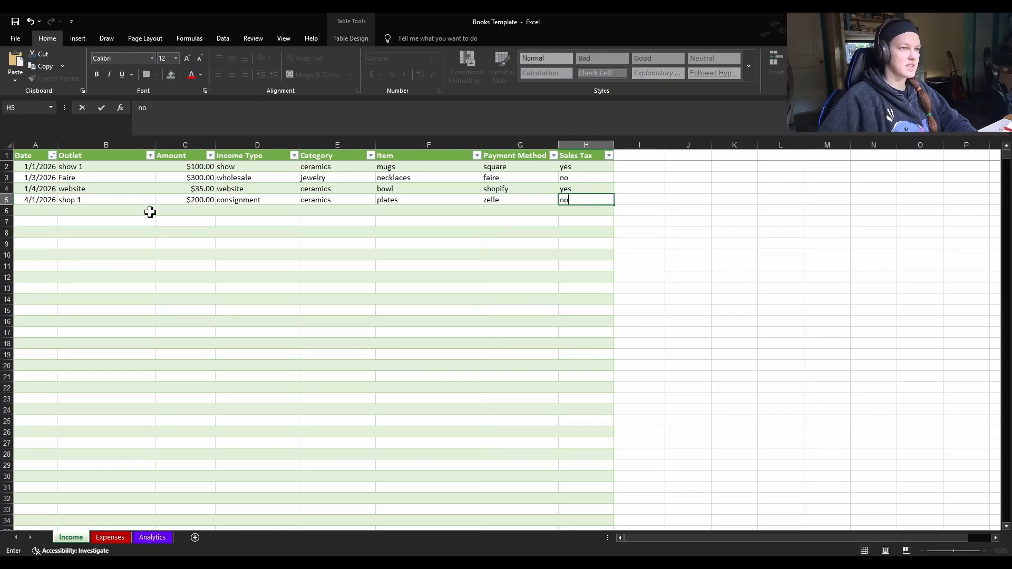
pyautogui.click(676, 336)
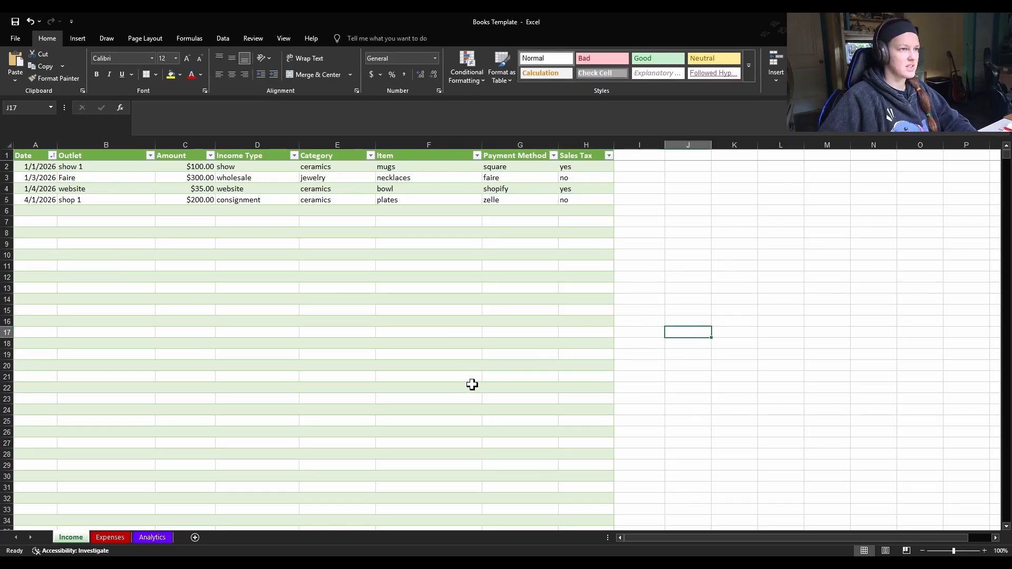
# Review the Analytics sheet's Consignment income in the Income Type table and Shop 1's income in the Consignment table.
pyautogui.click(113, 538)
pyautogui.click(149, 538)
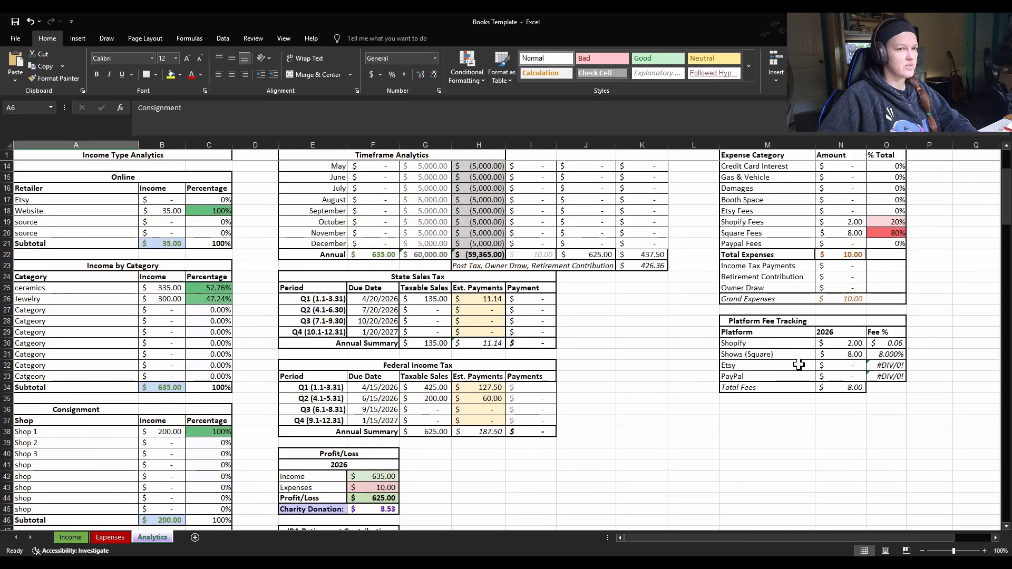
pyautogui.scroll(1, 611, 415)
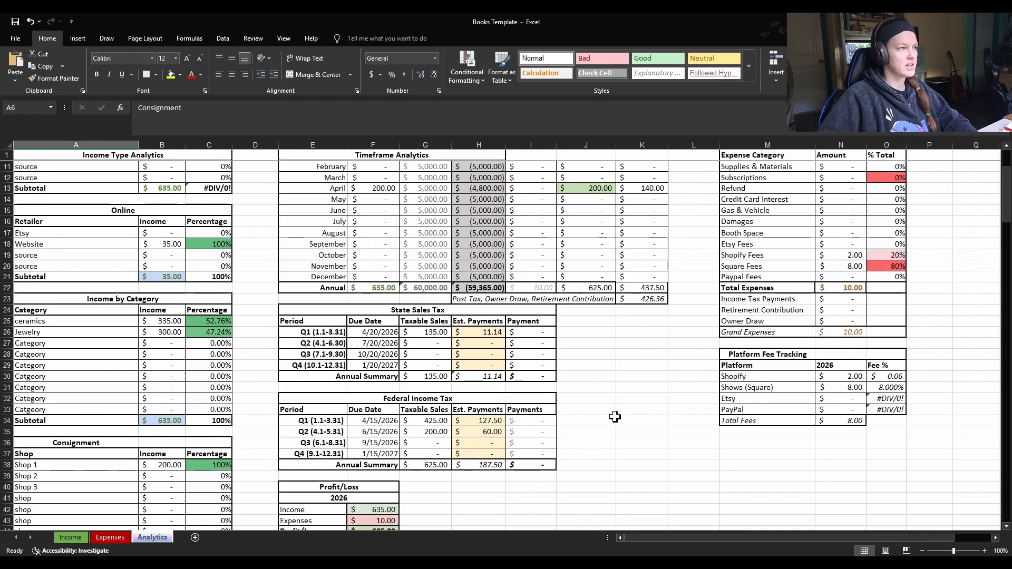
pyautogui.scroll(-2, 244, 443)
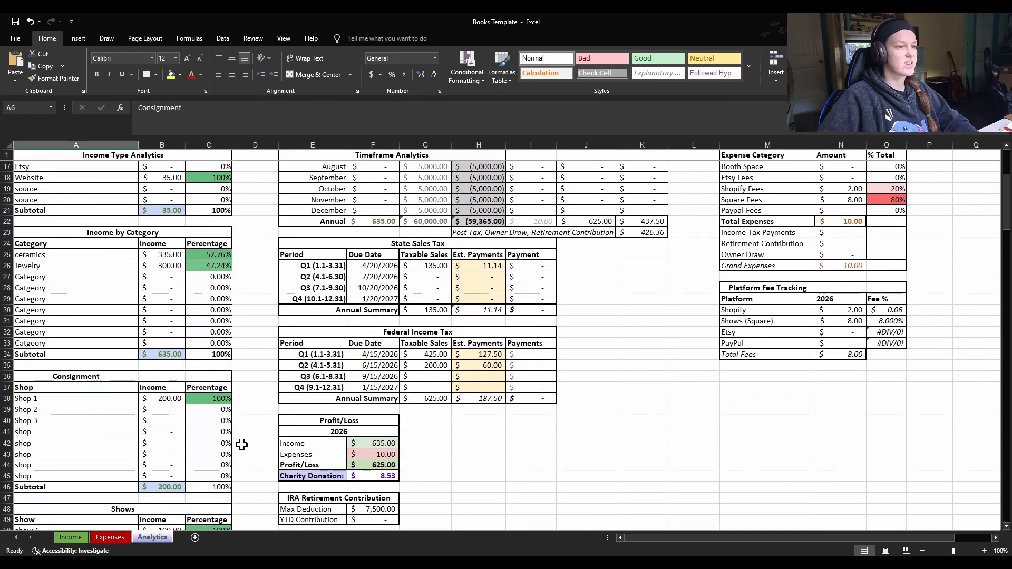
pyautogui.scroll(5, 206, 435)
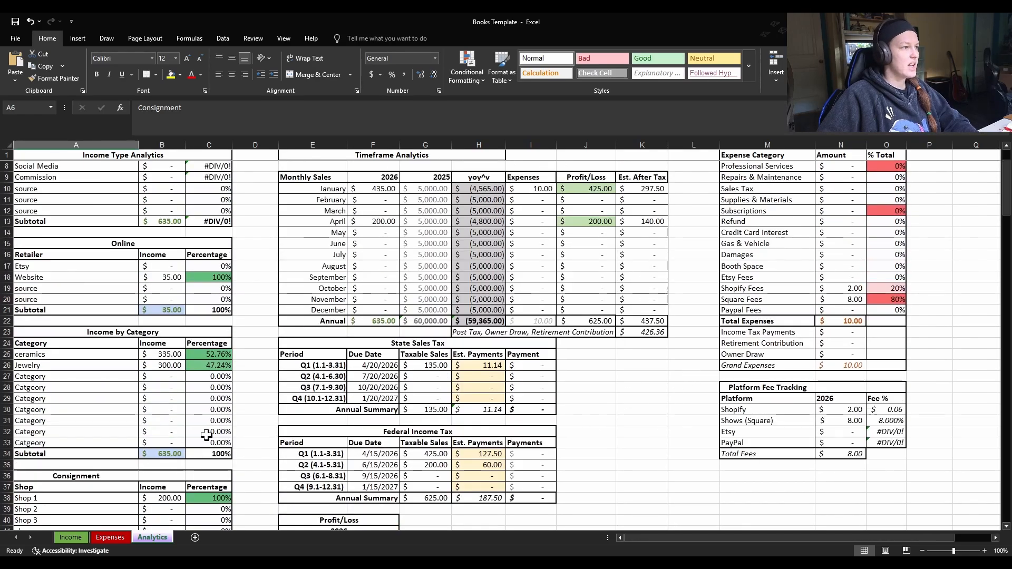
pyautogui.click(174, 207)
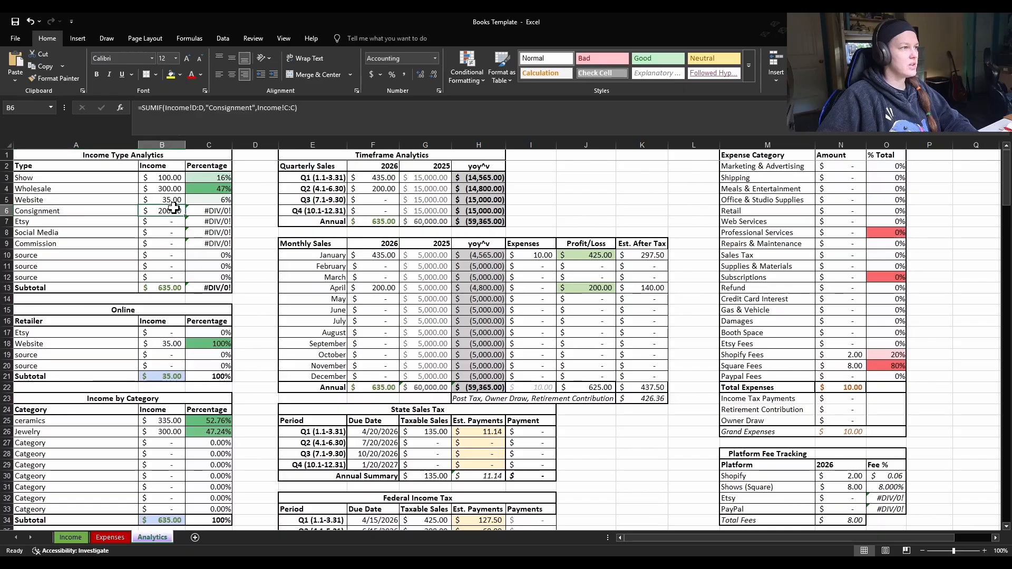
pyautogui.scroll(-6, 195, 368)
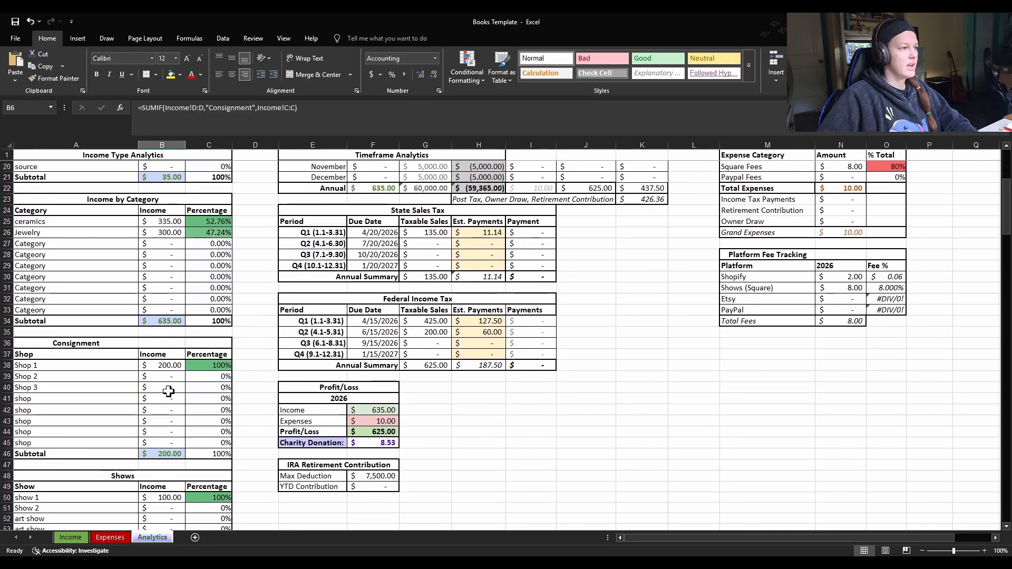
pyautogui.click(172, 368)
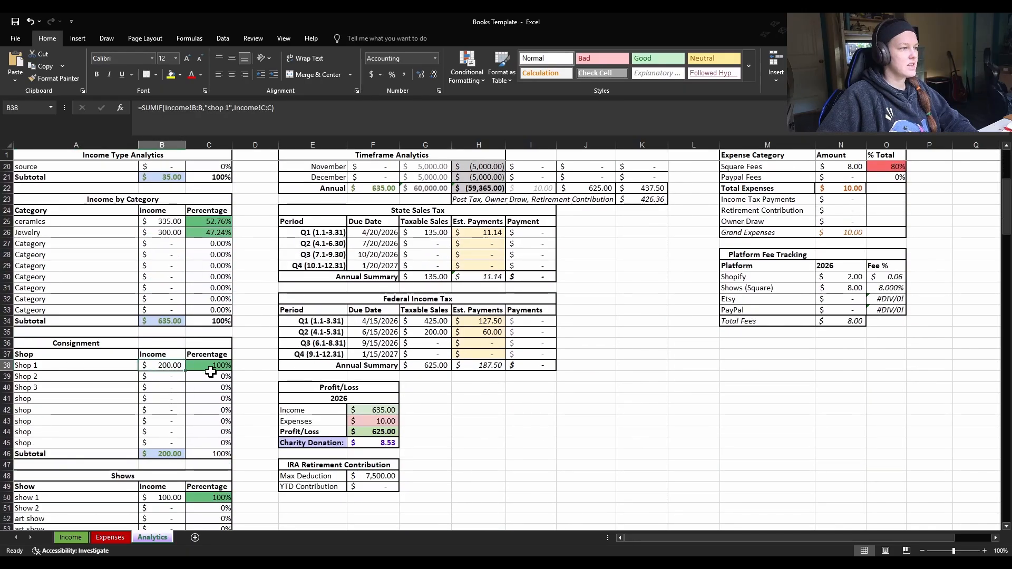
# Check the Income Type Analytics percentage subtotal and correct the Consignment percentage formula to =(B6/B13).
pyautogui.scroll(6, 214, 371)
pyautogui.click(211, 287)
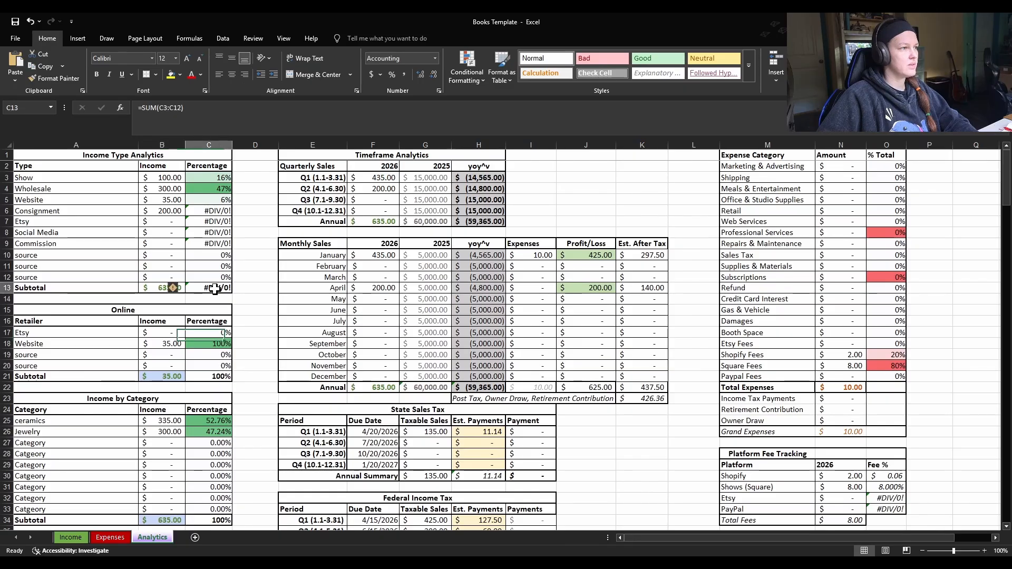
pyautogui.click(221, 128)
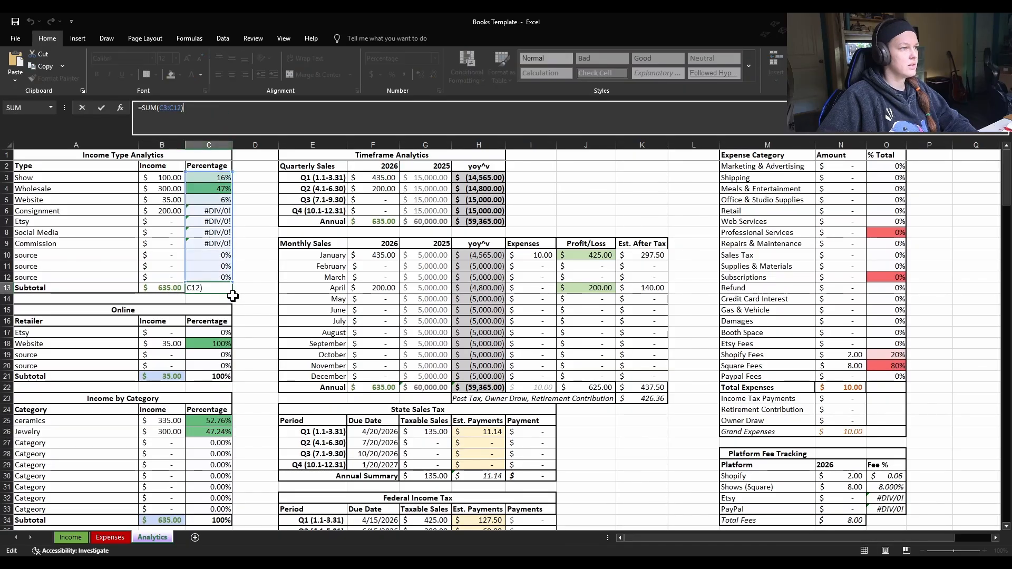
pyautogui.click(254, 252)
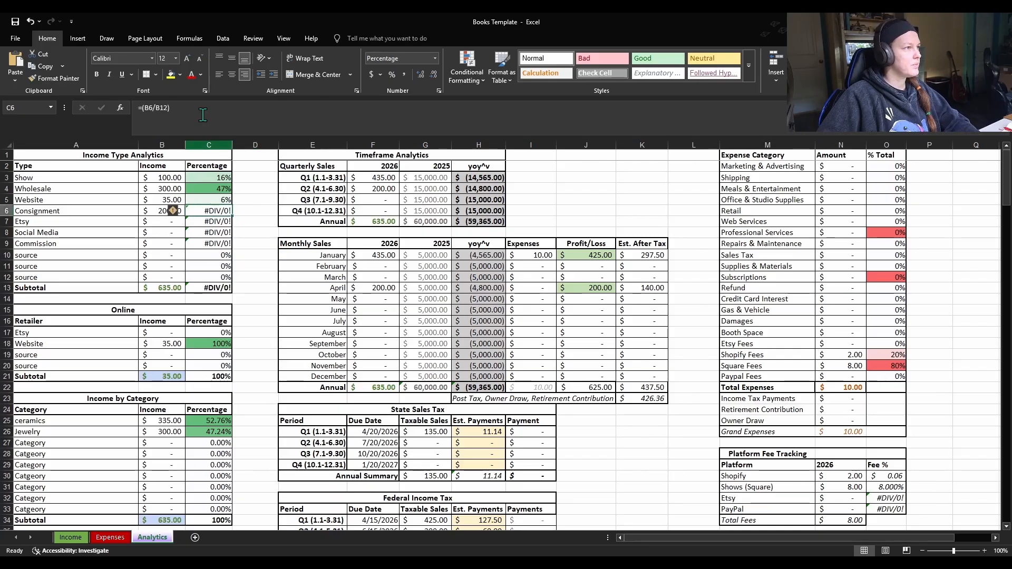
pyautogui.doubleClick(206, 211)
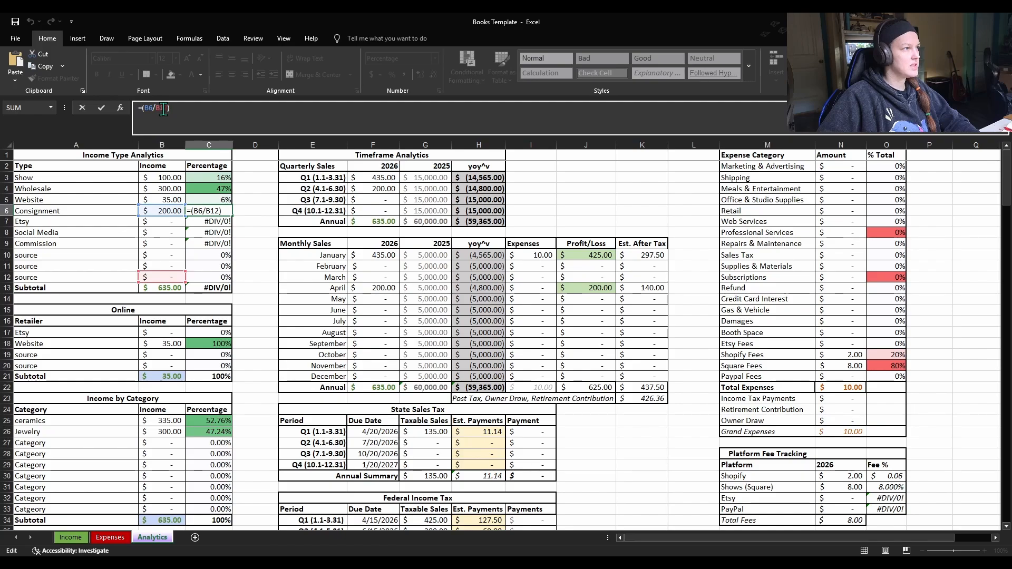
pyautogui.click(174, 287)
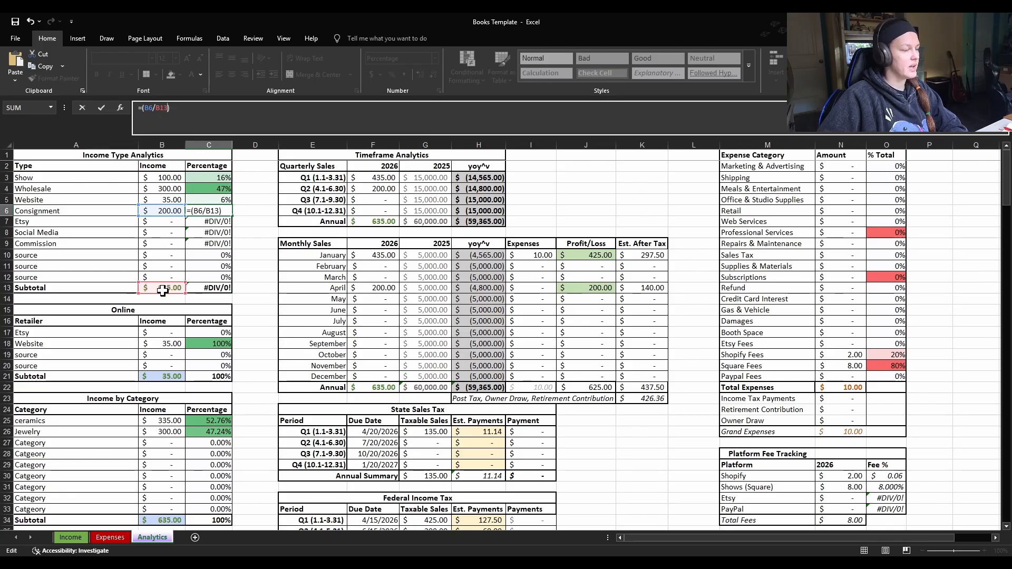
pyautogui.press('Return')
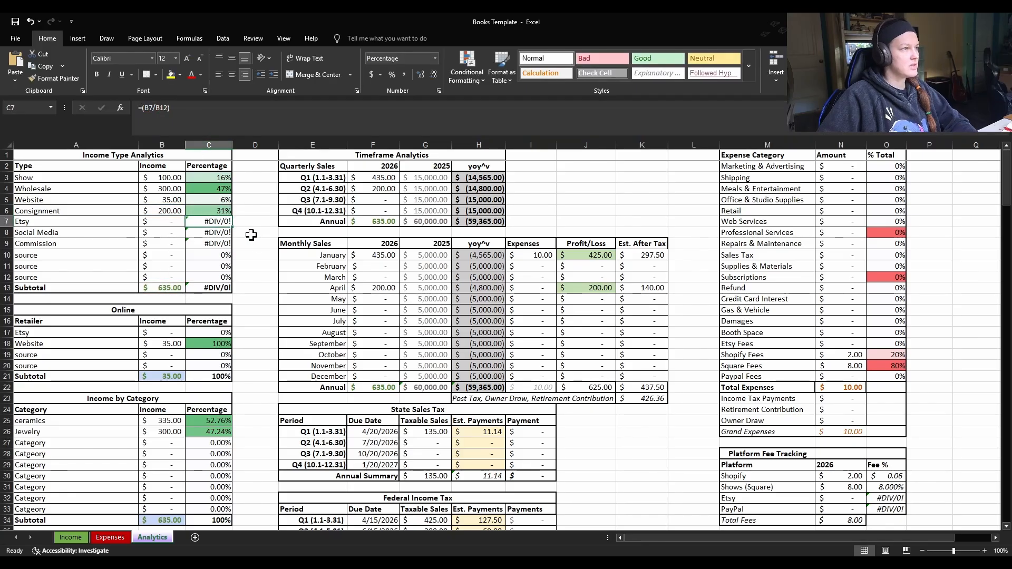
# Correct the Etsy percentage formula in the Income Type Analytics table to =(B7/B13).
pyautogui.click(190, 107)
pyautogui.click(164, 107)
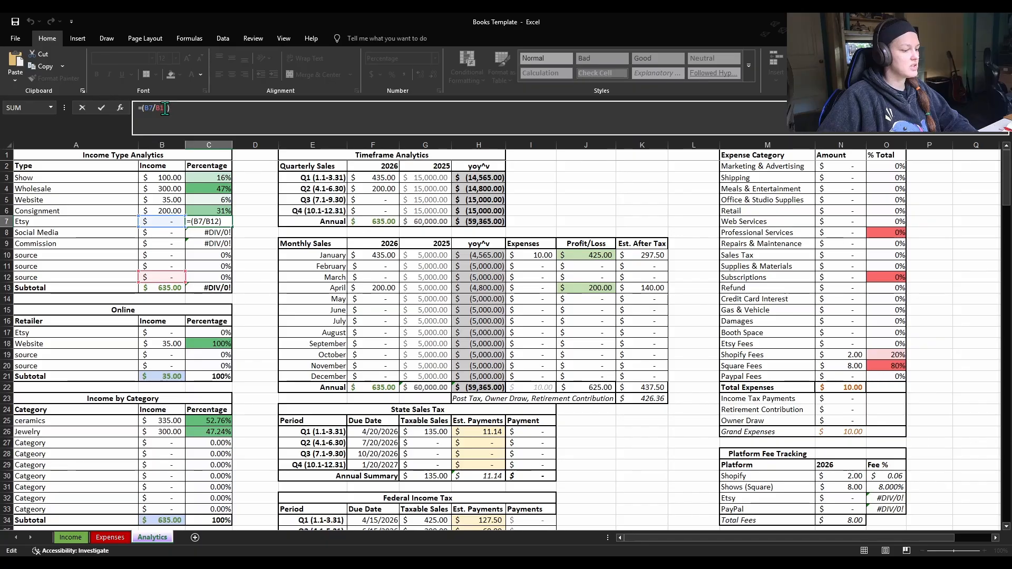
pyautogui.press('Delete')
pyautogui.write('3')
pyautogui.press('Return')
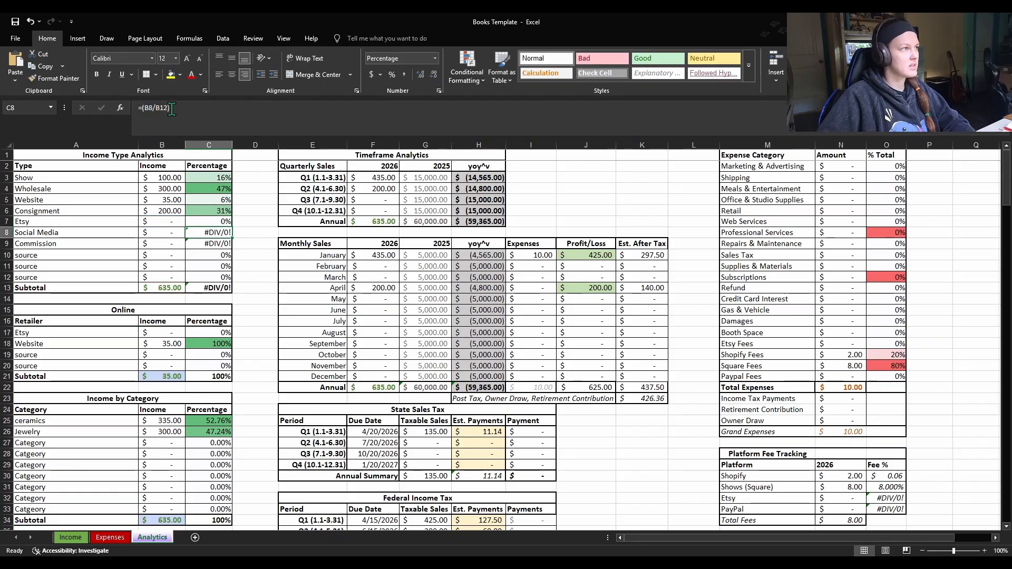
# Correct the Social Media percentage formula to =(B8/B13) and the Commission percentage formula to =(B9/B13).
pyautogui.click(167, 127)
pyautogui.press('Delete')
pyautogui.write('3')
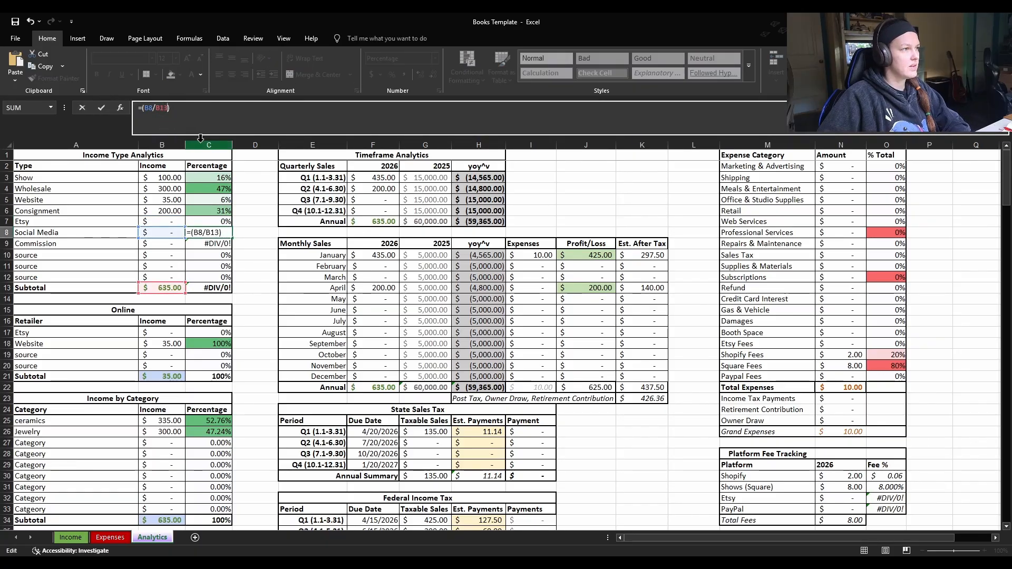
pyautogui.press('Return')
pyautogui.click(166, 115)
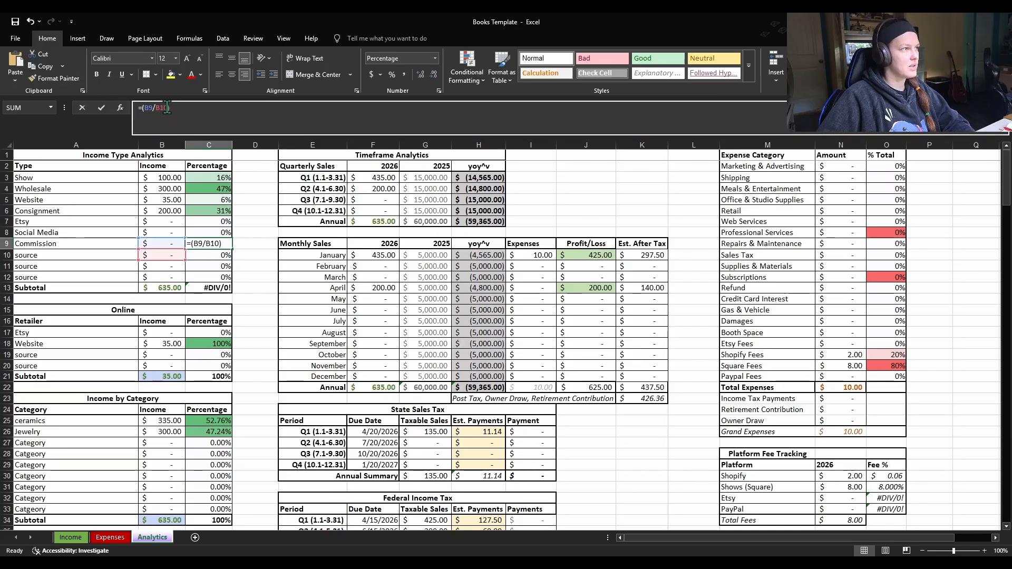
pyautogui.press('Delete')
pyautogui.write('3')
pyautogui.press('Return')
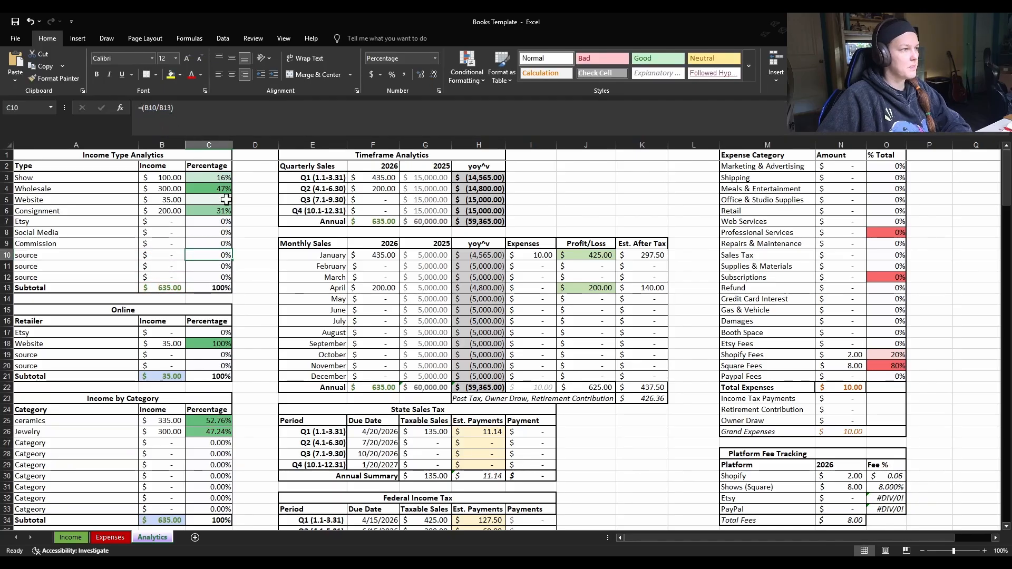
# Check the percentage formulas of the unnamed source rows and the Etsy income formula in Income Type Analytics.
pyautogui.click(250, 265)
pyautogui.click(228, 268)
pyautogui.click(227, 278)
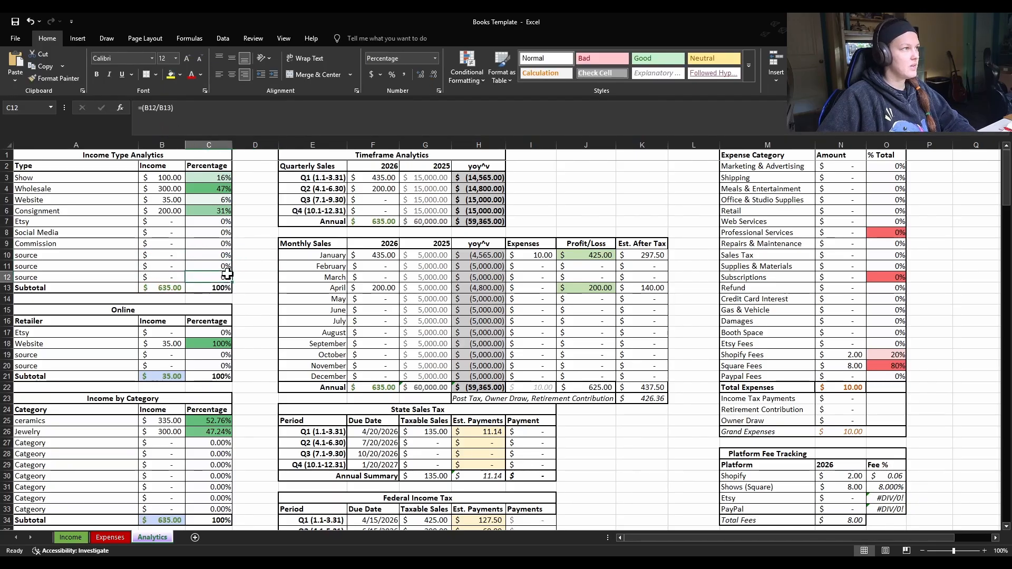
pyautogui.click(243, 255)
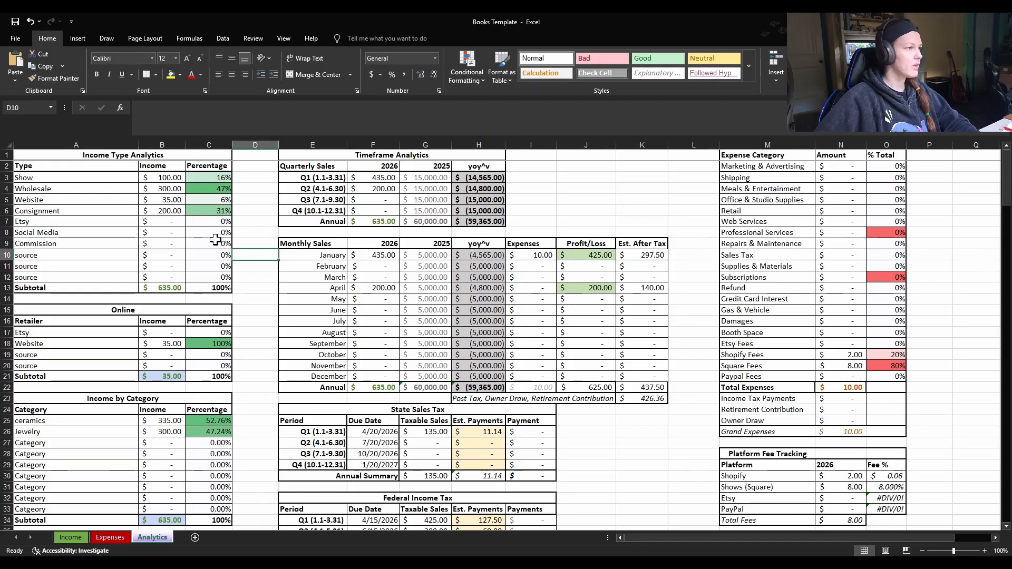
pyautogui.click(162, 226)
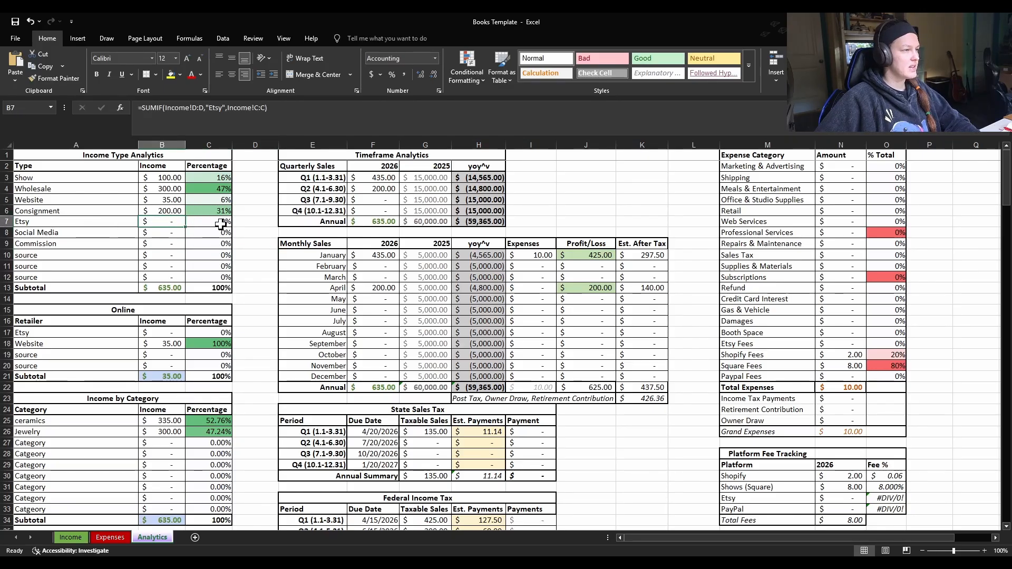
pyautogui.scroll(-1, 159, 432)
# Start a new row below the existing Income entries with date 4/6/2026, outlet etsy and amount $35.
pyautogui.click(83, 539)
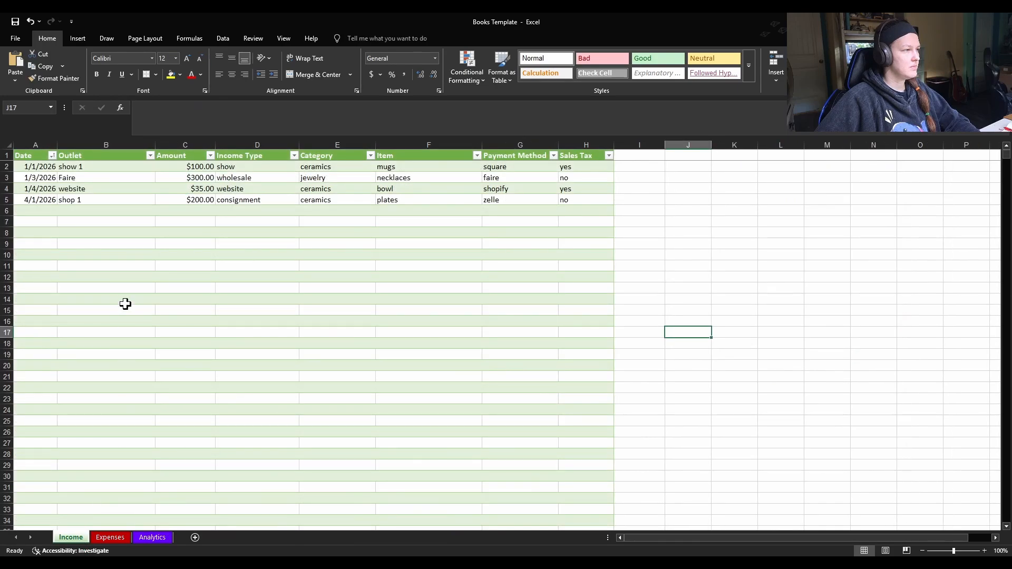
pyautogui.click(38, 211)
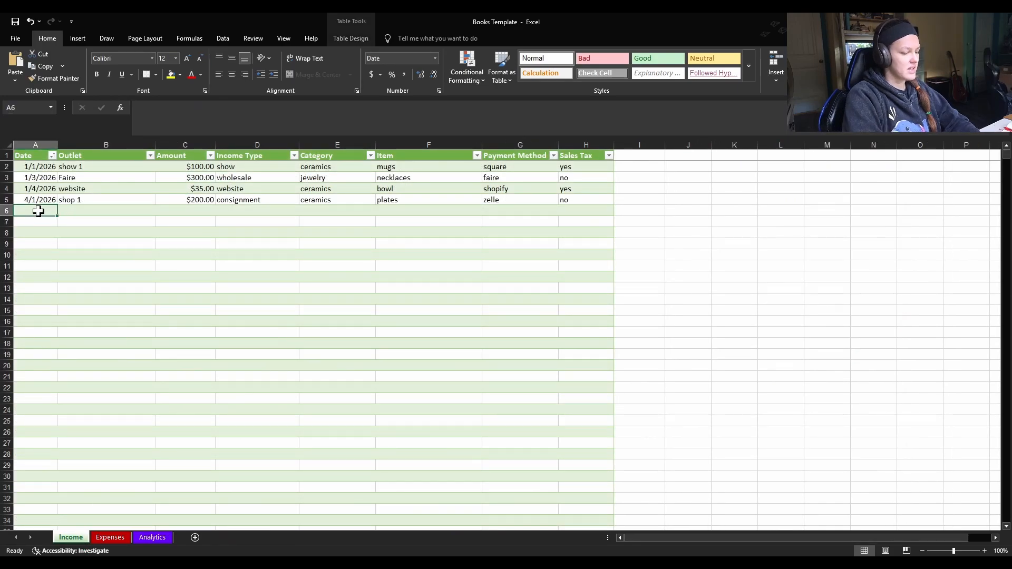
pyautogui.write('4.')
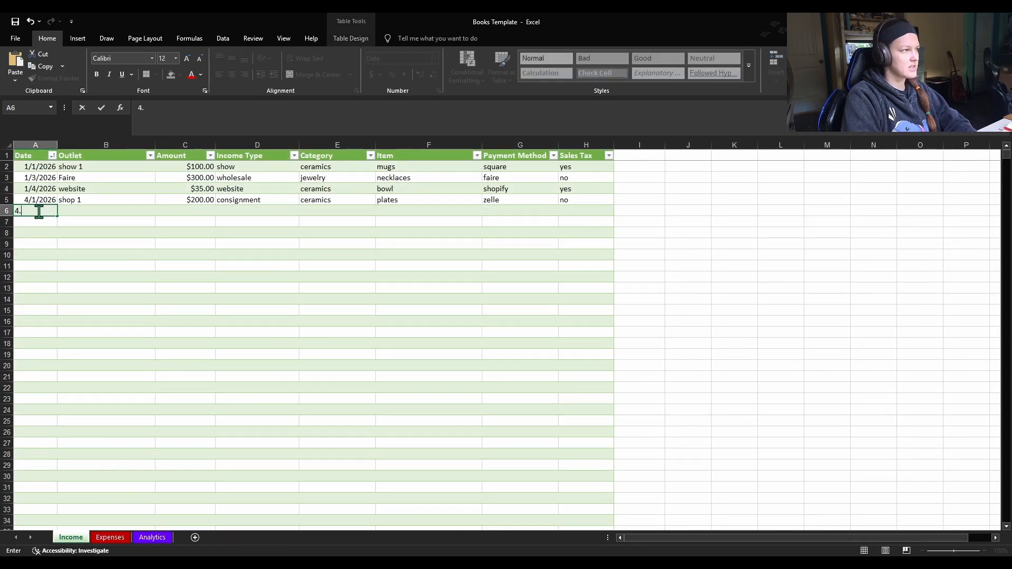
pyautogui.write('/1')
pyautogui.press('Tab')
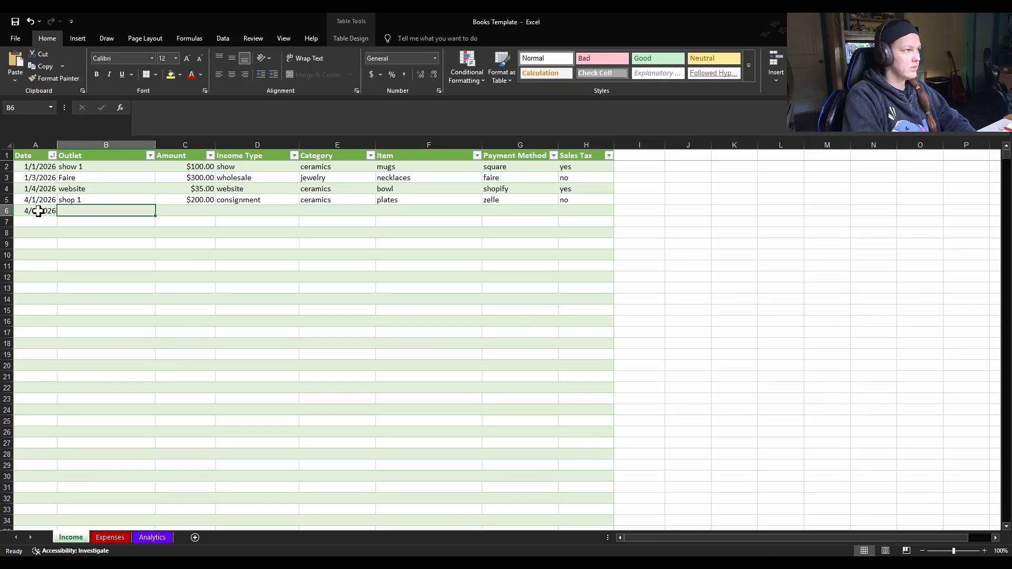
pyautogui.write('etsy')
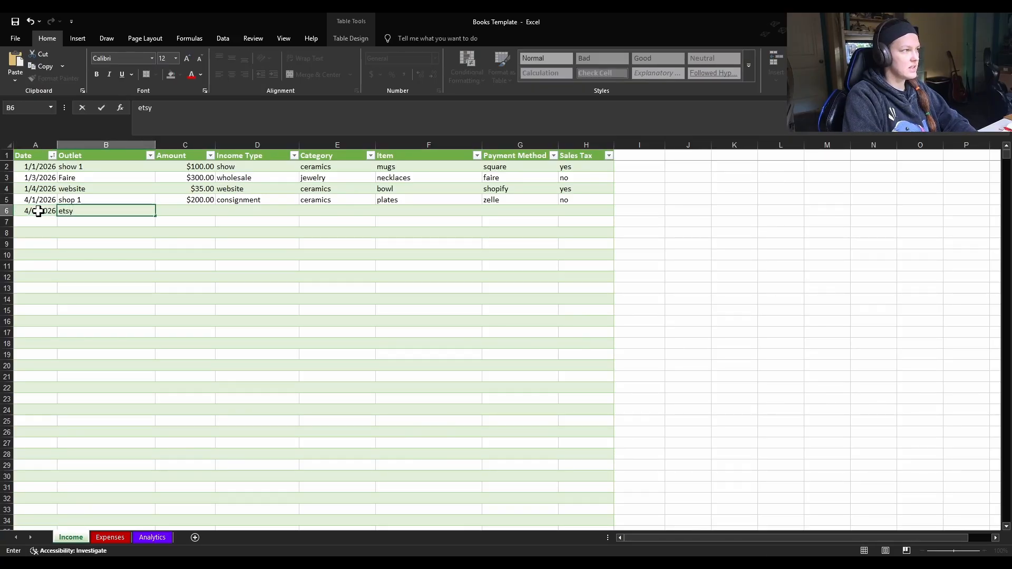
pyautogui.press('Tab')
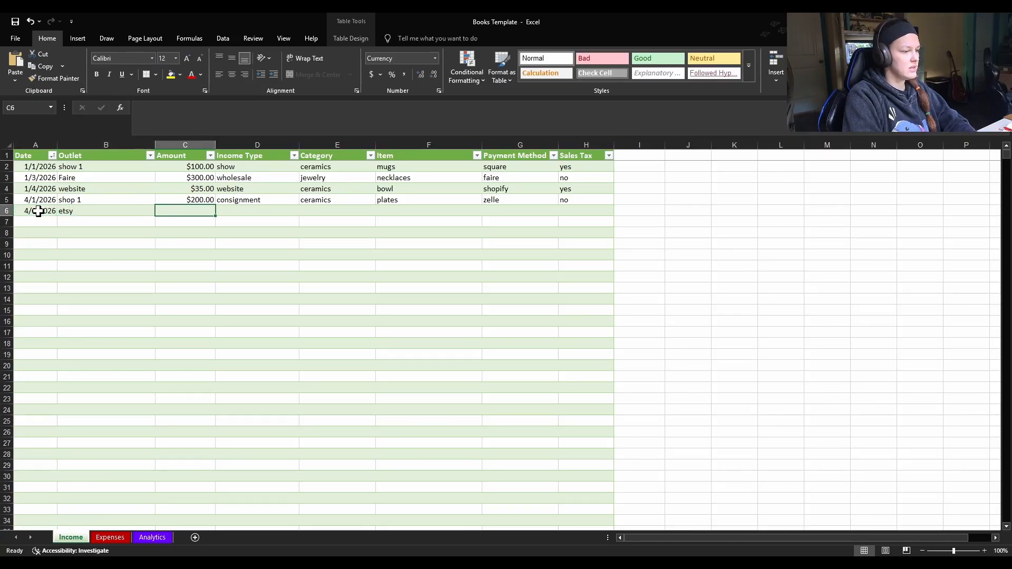
pyautogui.write('35')
pyautogui.press('Tab')
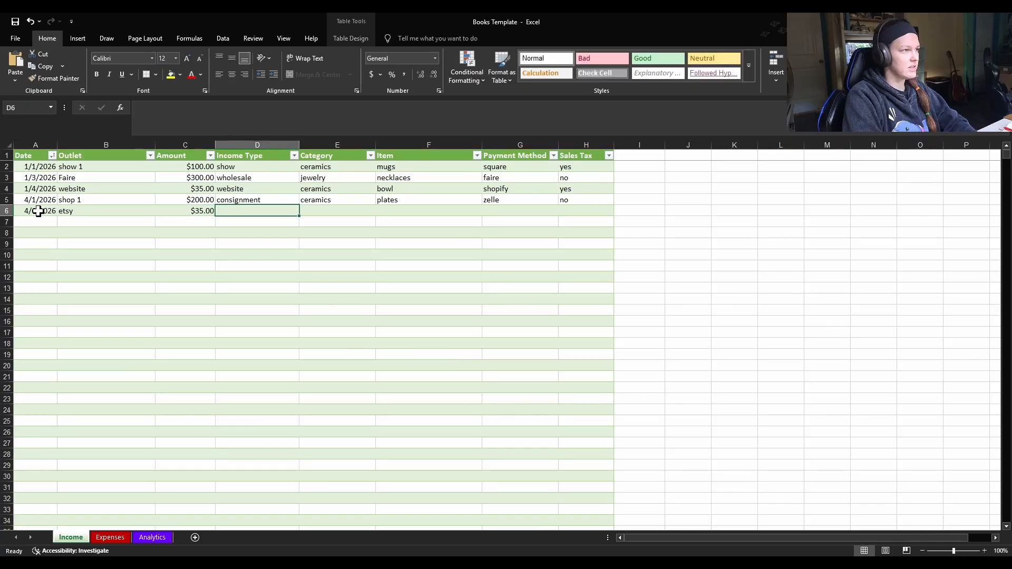
# Complete the etsy income row with income type etsy, category jewelry, item bracelet, payment method etsy and sales tax no.
pyautogui.write('etsy')
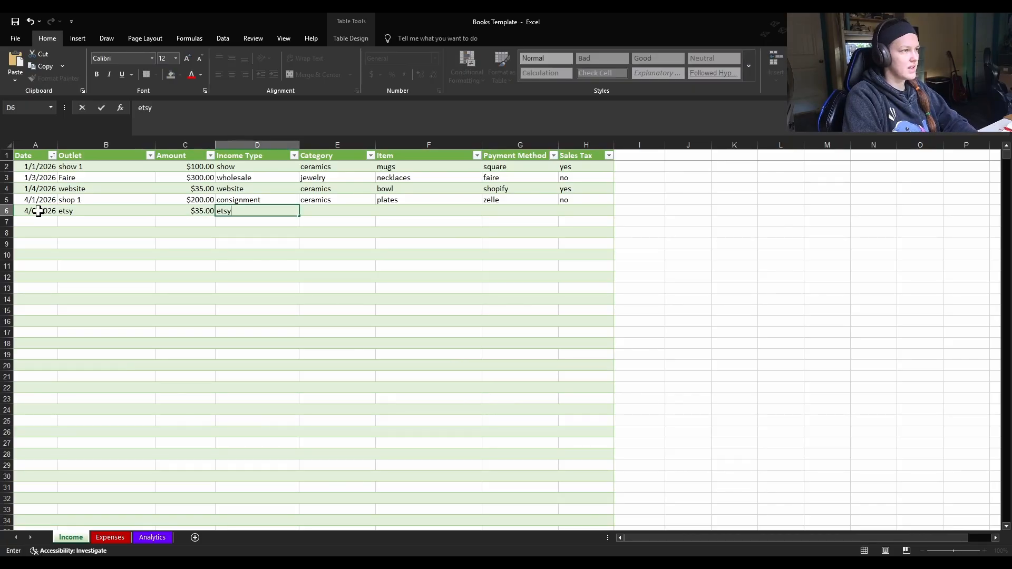
pyautogui.press('Tab')
pyautogui.write('jewelry')
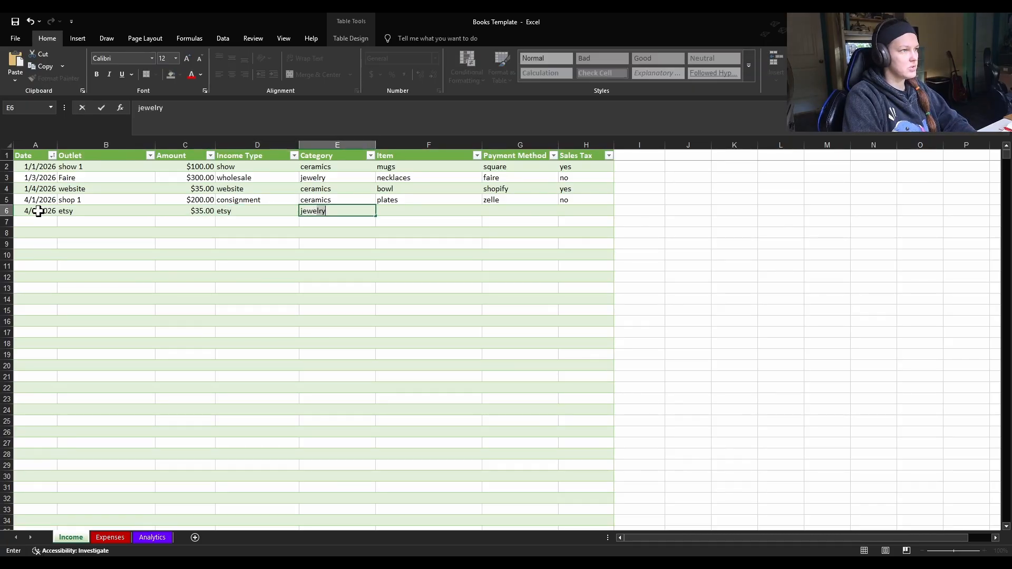
pyautogui.press('Tab')
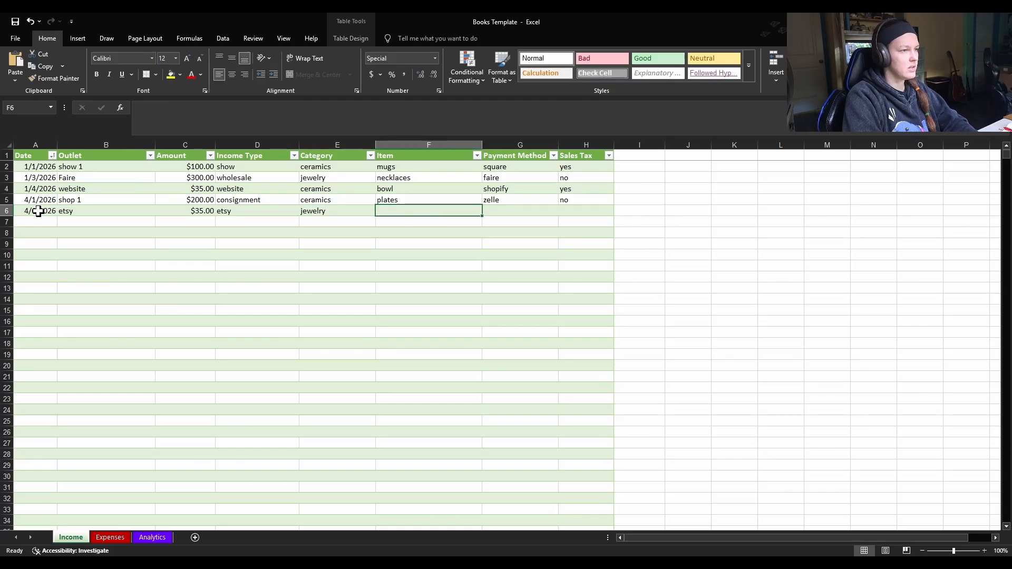
pyautogui.write('bra')
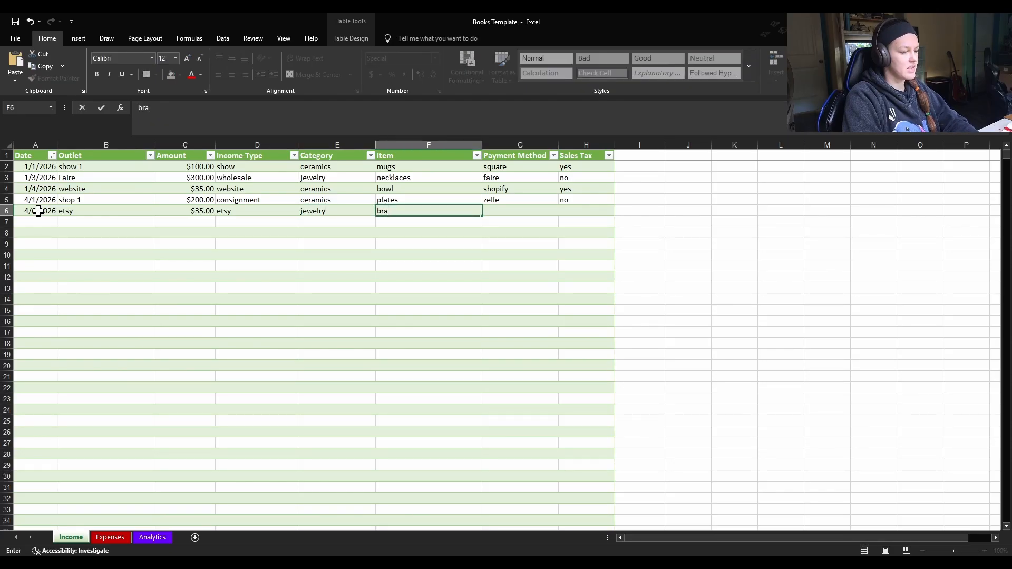
pyautogui.write('celet')
pyautogui.press('Tab')
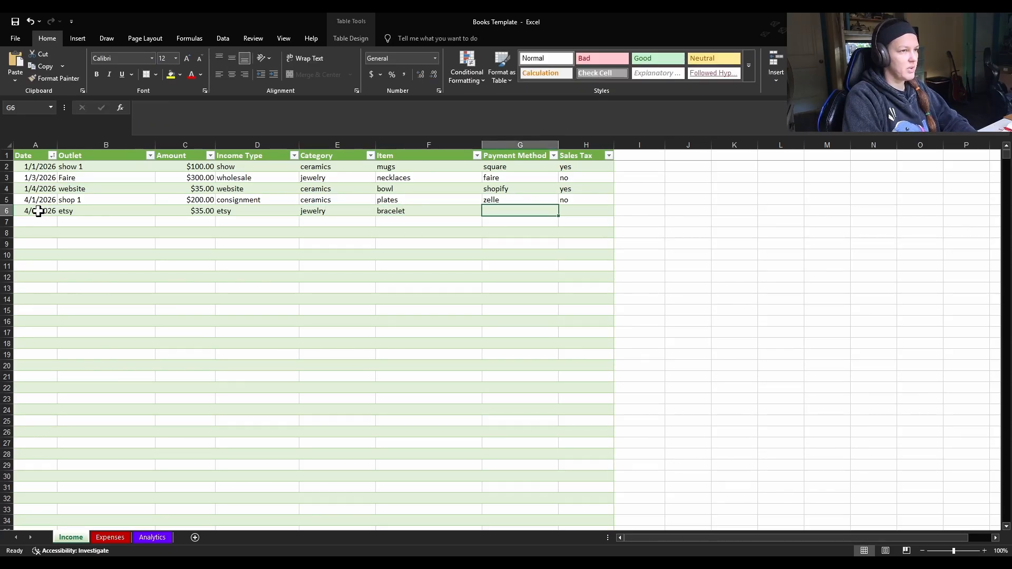
pyautogui.write('etsy')
pyautogui.press('Tab')
pyautogui.write('no')
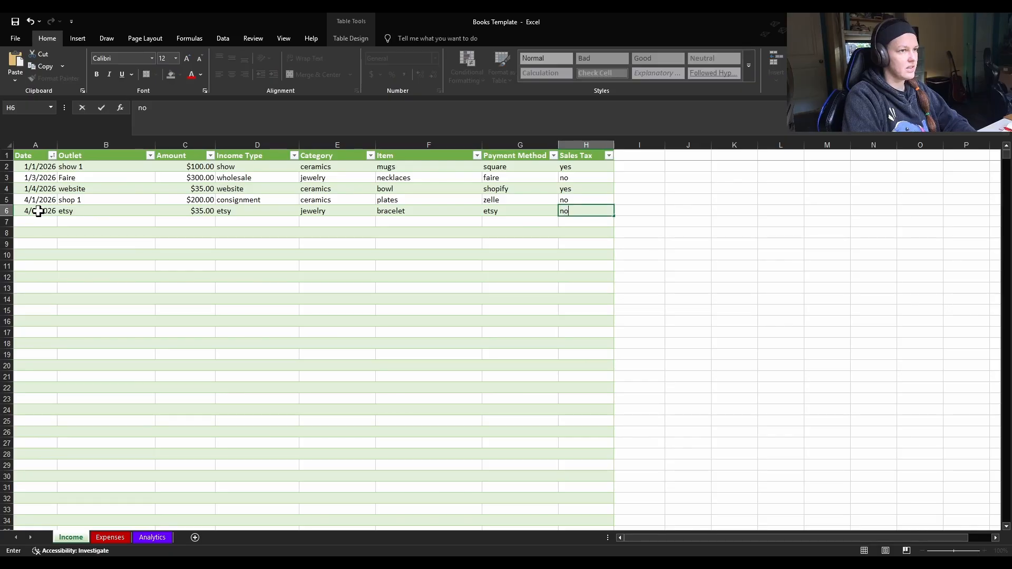
pyautogui.click(716, 318)
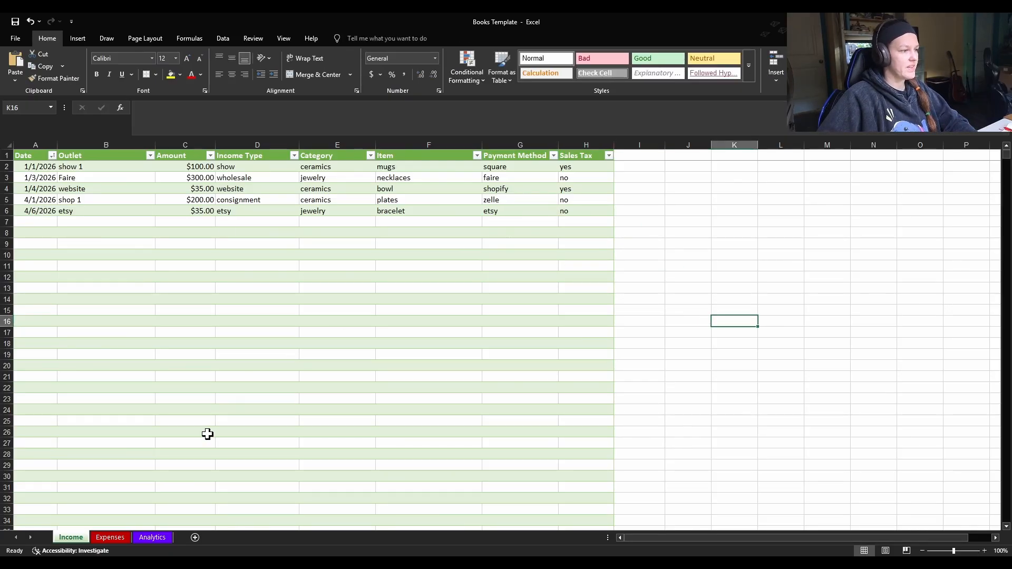
# Check the Etsy sale in the Analytics income tables and inspect the income formula of the first unnamed Category row.
pyautogui.click(135, 537)
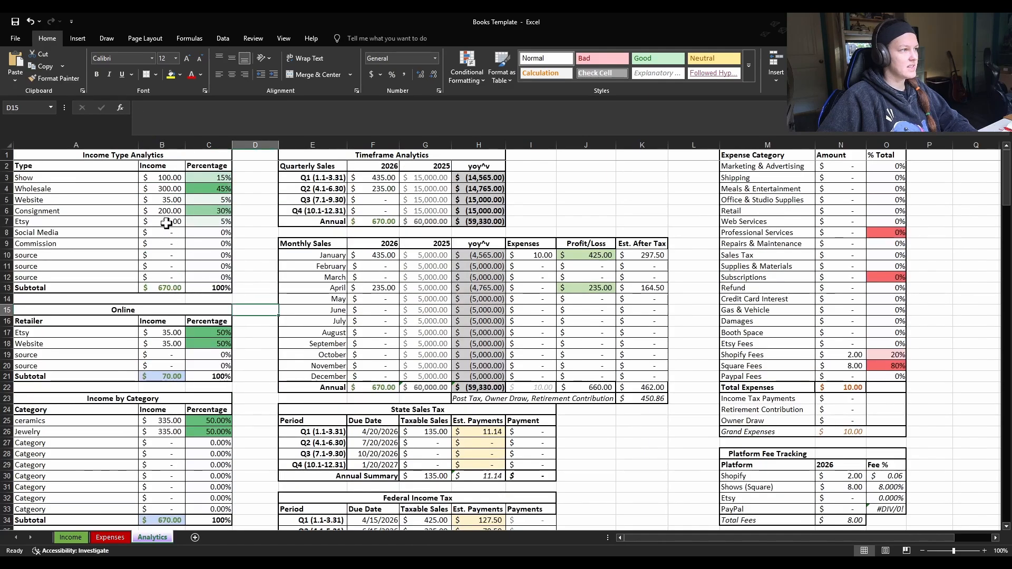
pyautogui.scroll(-1, 184, 309)
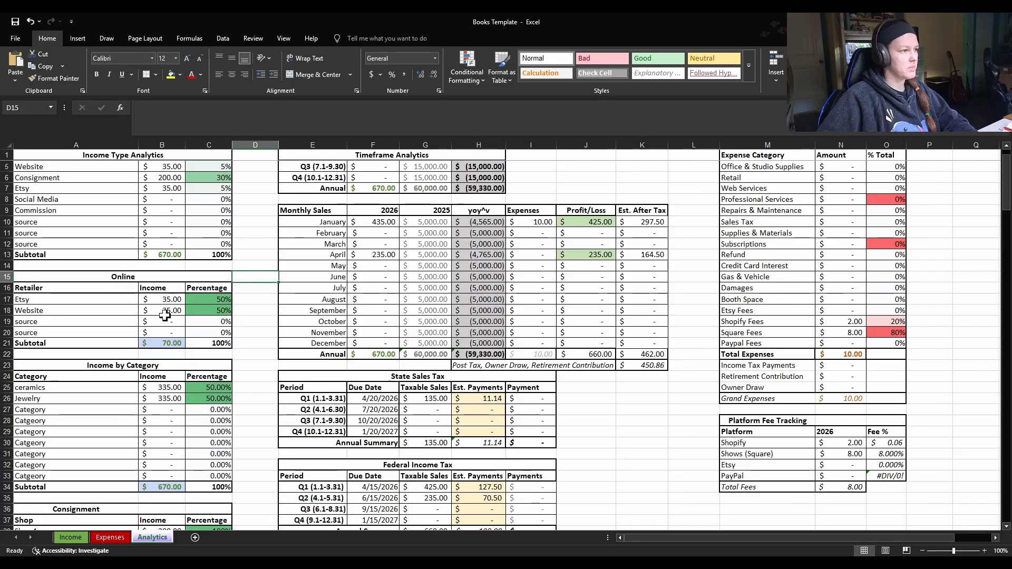
pyautogui.scroll(-2, 163, 306)
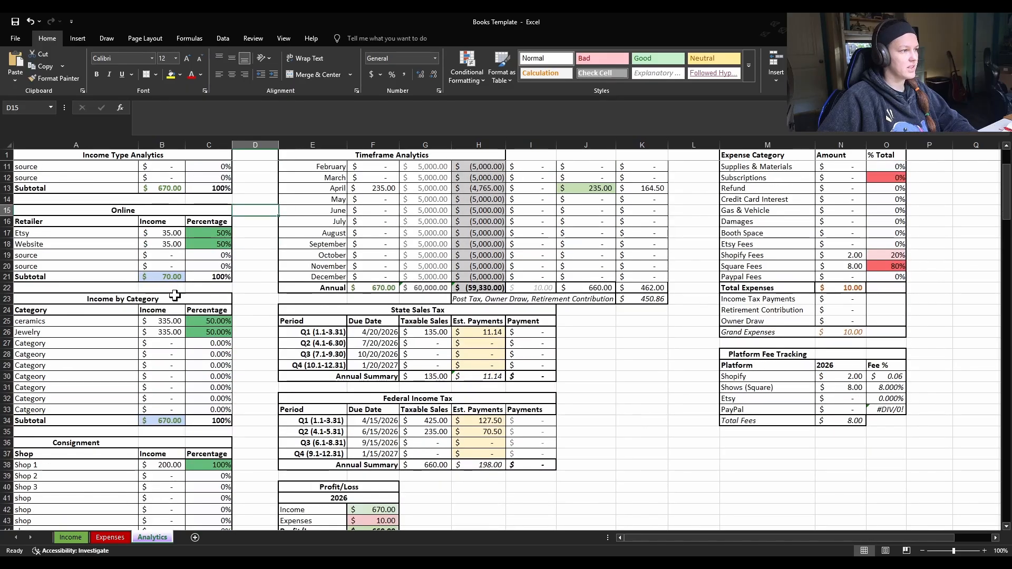
pyautogui.scroll(-1, 174, 309)
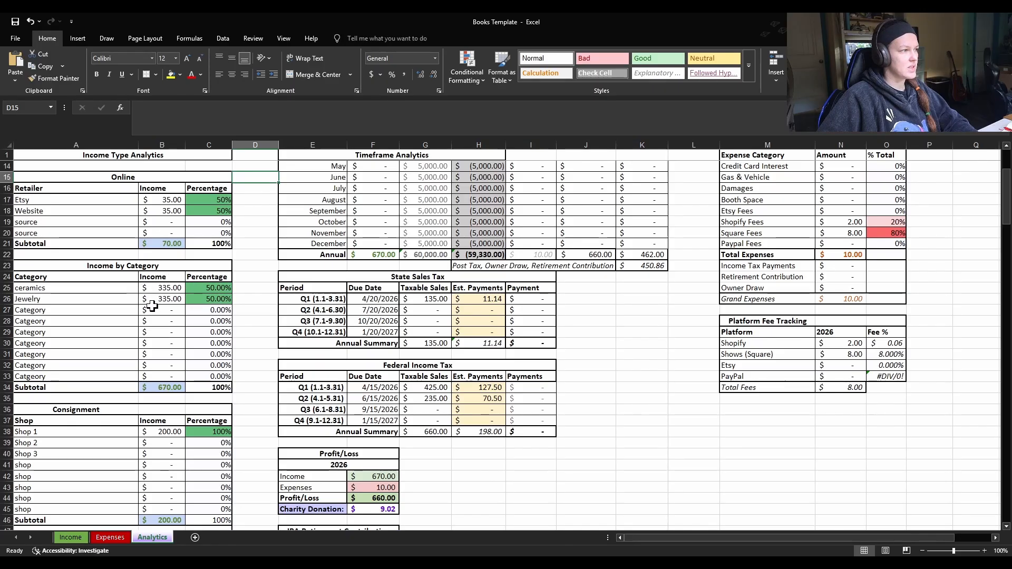
pyautogui.click(93, 309)
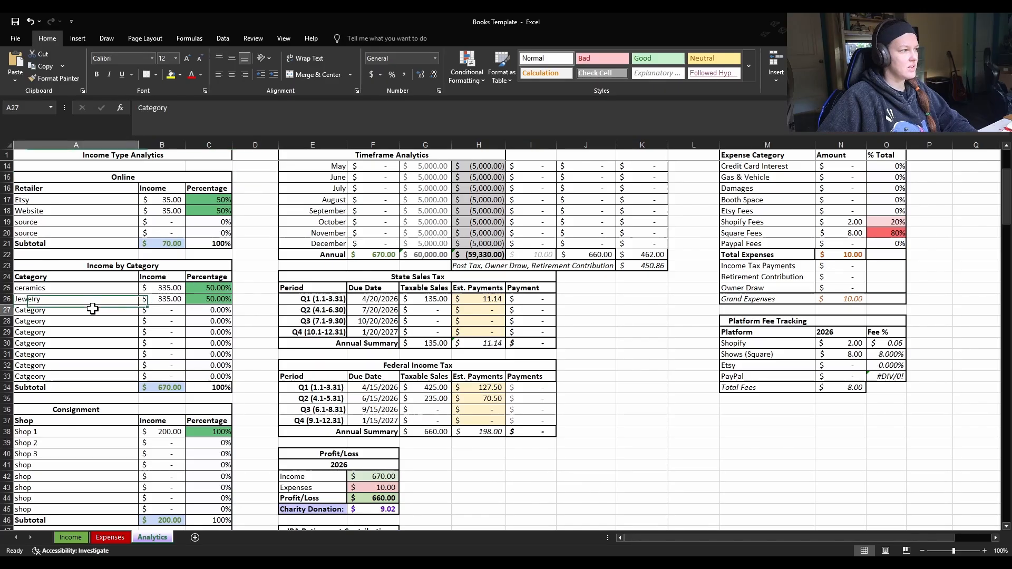
pyautogui.click(159, 311)
pyautogui.click(220, 111)
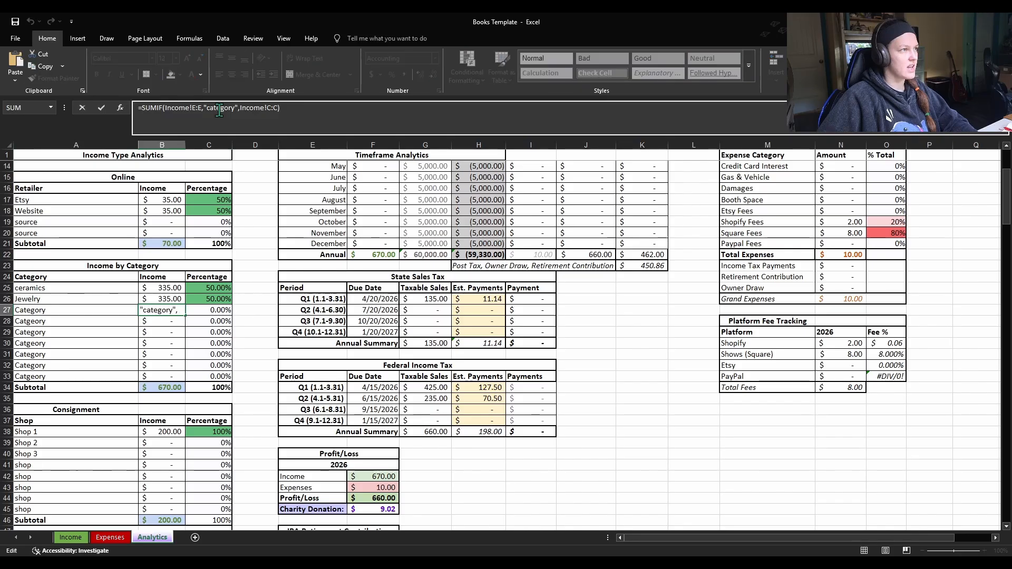
pyautogui.click(100, 308)
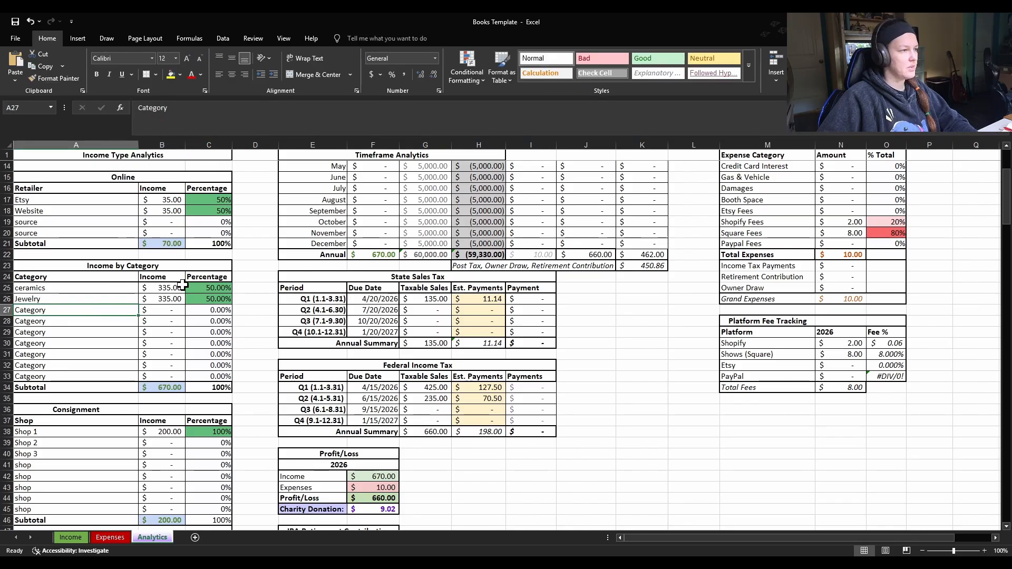
# Review the Consignment, Shows and Wholesale tables and the Etsy fee percentage formula in Platform Fee Tracking.
pyautogui.scroll(-2, 182, 301)
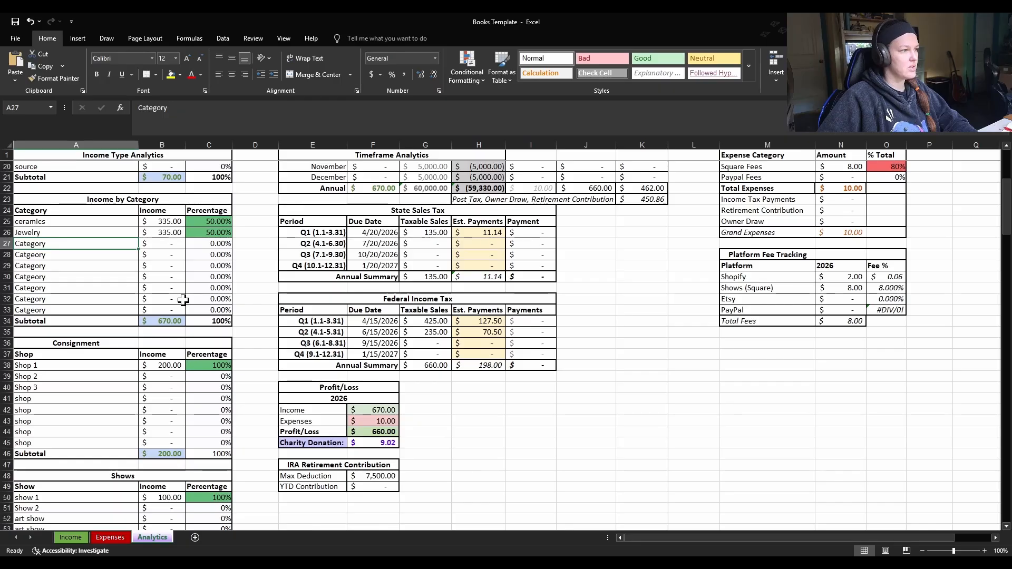
pyautogui.scroll(-5, 183, 300)
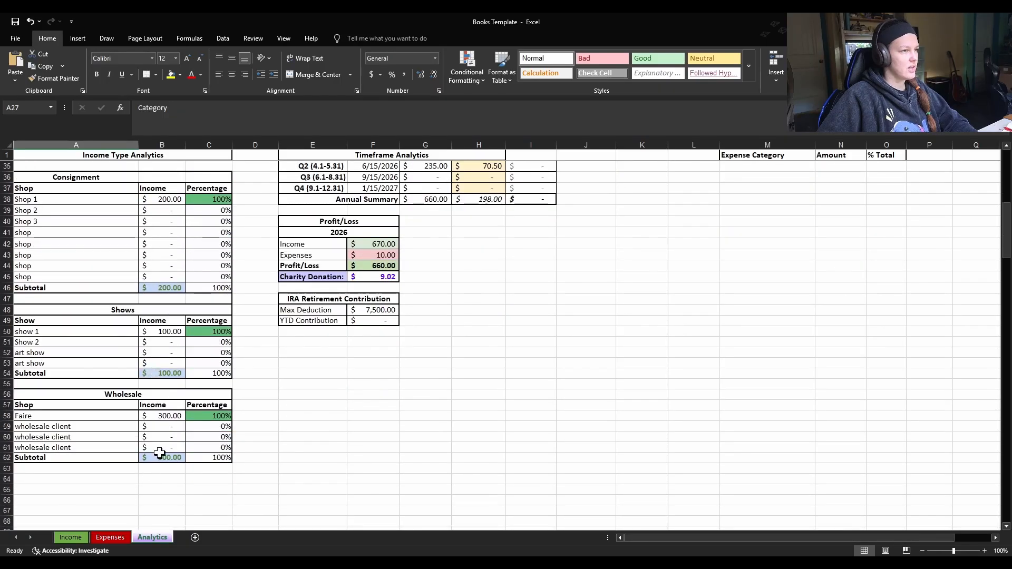
pyautogui.scroll(8, 158, 422)
pyautogui.scroll(3, 689, 415)
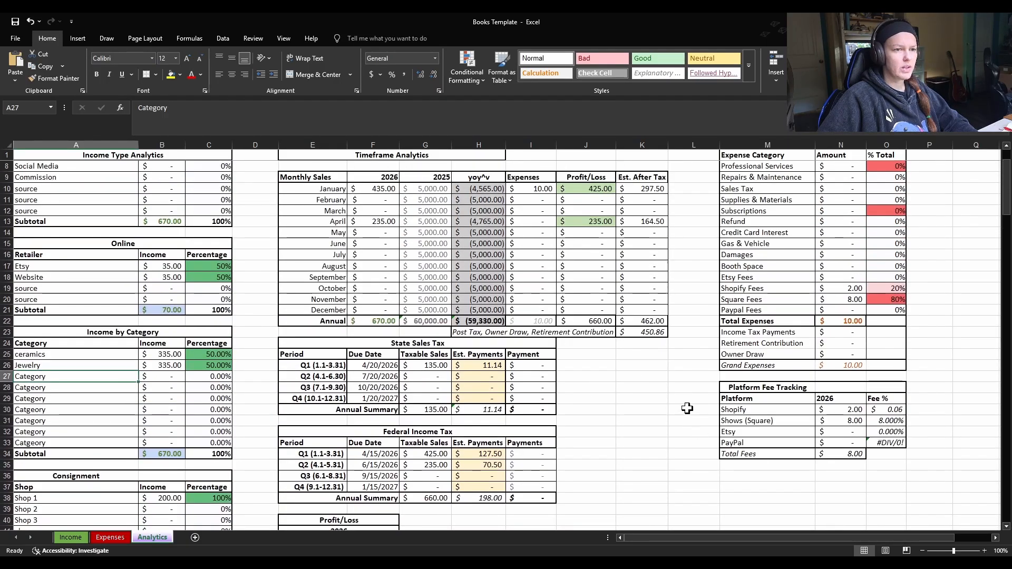
pyautogui.scroll(-3, 689, 445)
pyautogui.click(867, 398)
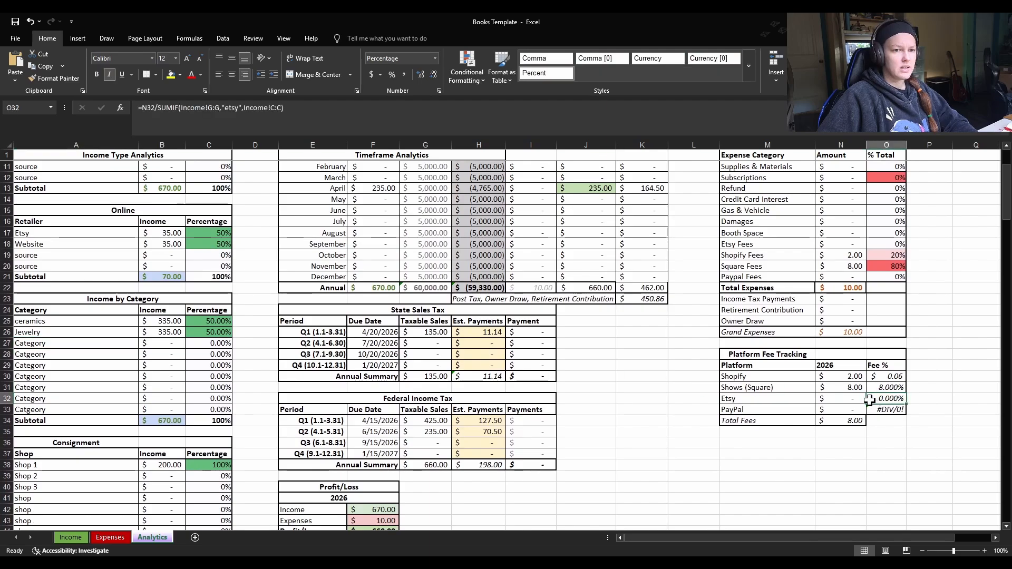
# Start a new row on the Expenses sheet with date 4/1/2026, vendor etsy and amount $5.
pyautogui.click(121, 538)
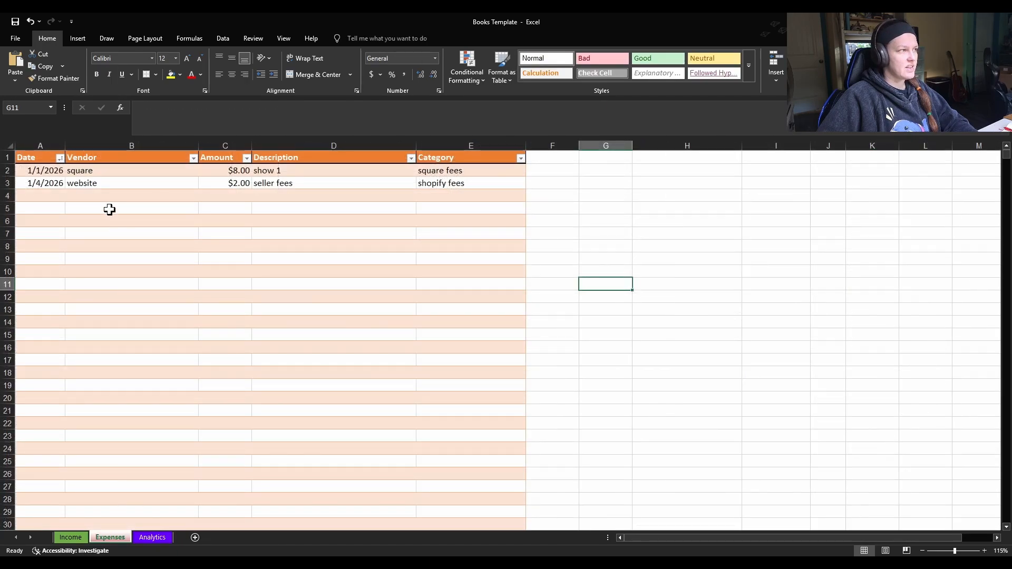
pyautogui.click(50, 194)
pyautogui.write('4/1')
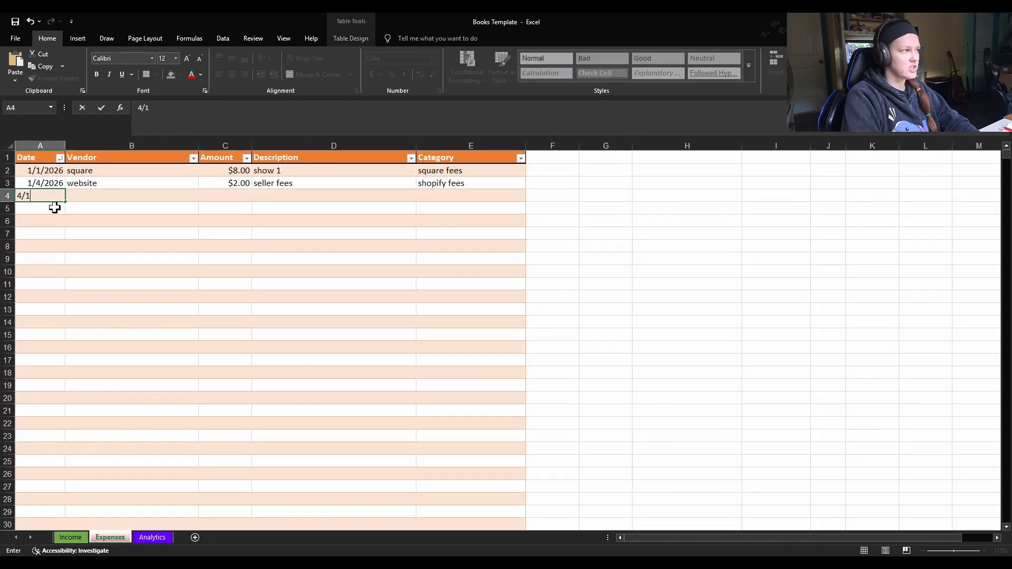
pyautogui.press('Tab')
pyautogui.write('e')
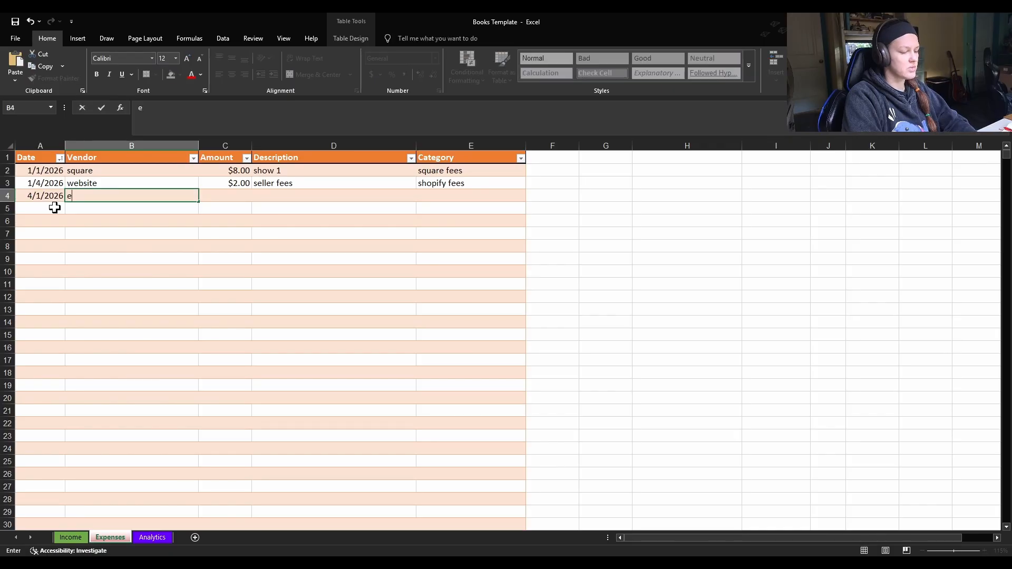
pyautogui.write('tsy')
pyautogui.press('Tab')
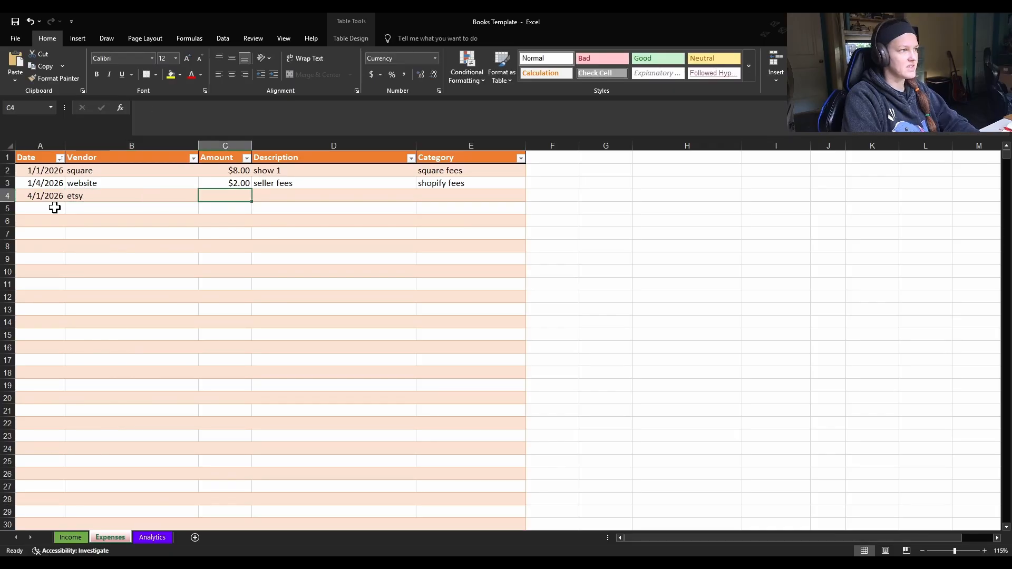
pyautogui.write('5')
pyautogui.press('Tab')
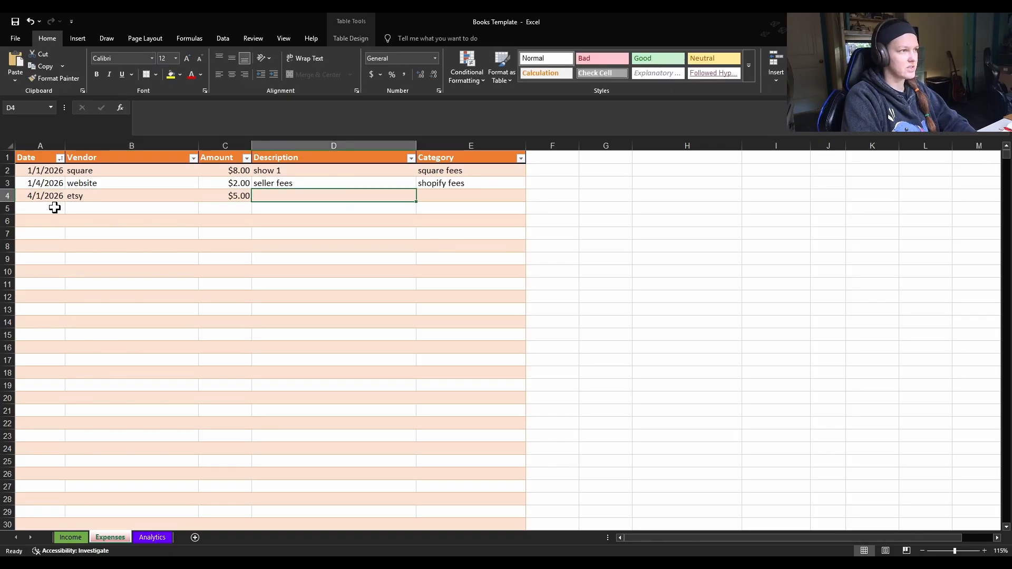
# Complete the etsy expense row with description seller fees and category etsy fees.
pyautogui.write('seller fees')
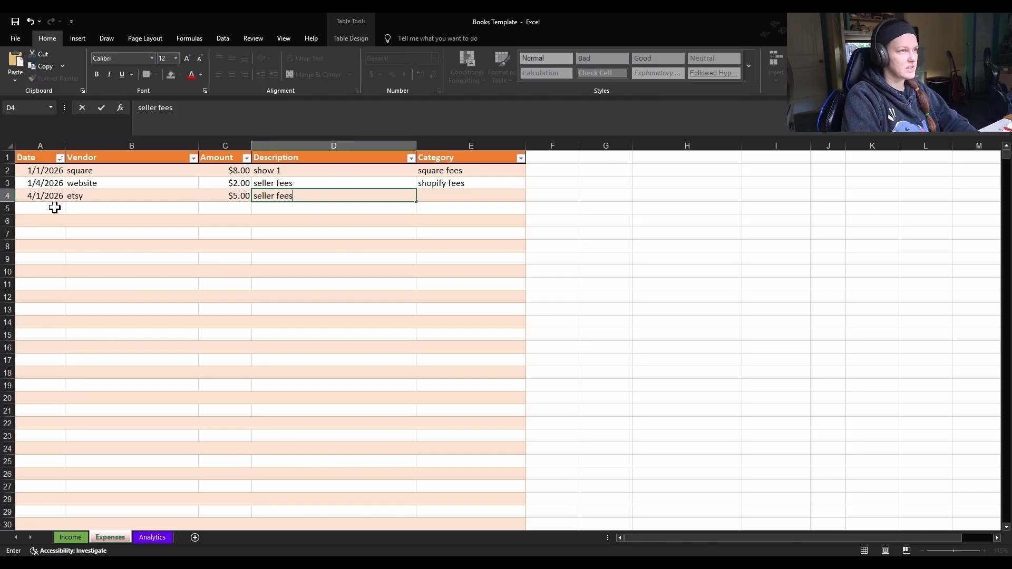
pyautogui.press('Tab')
pyautogui.write('et')
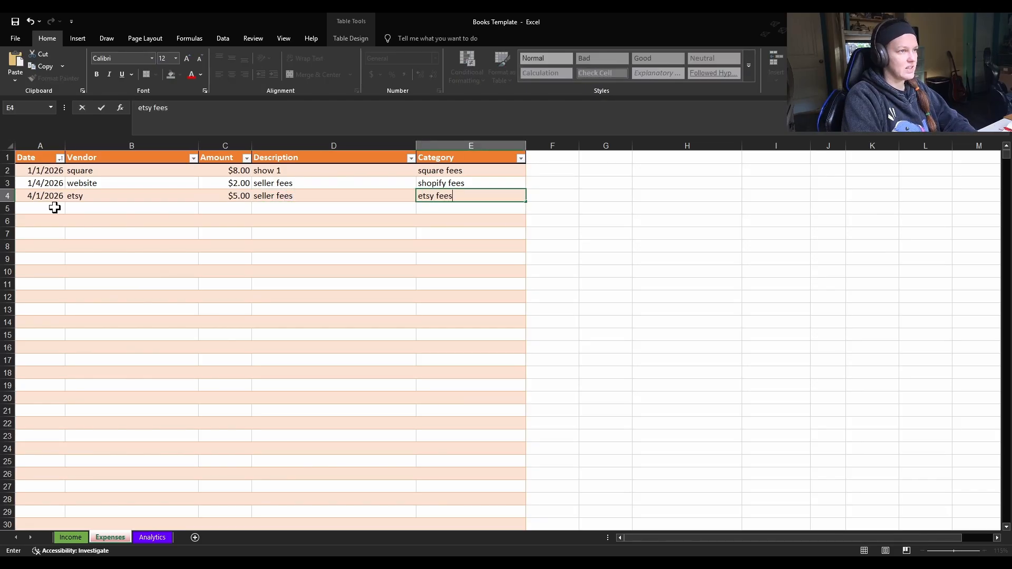
pyautogui.write('sy fees')
pyautogui.click(571, 310)
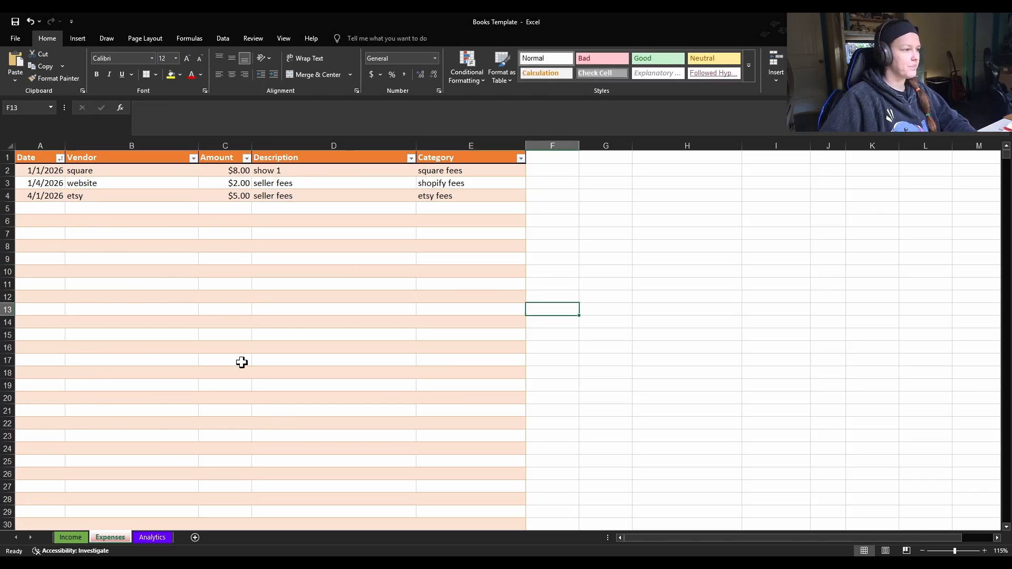
# Check the Etsy fees in the Analytics expense and Platform Fee Tracking tables.
pyautogui.click(152, 537)
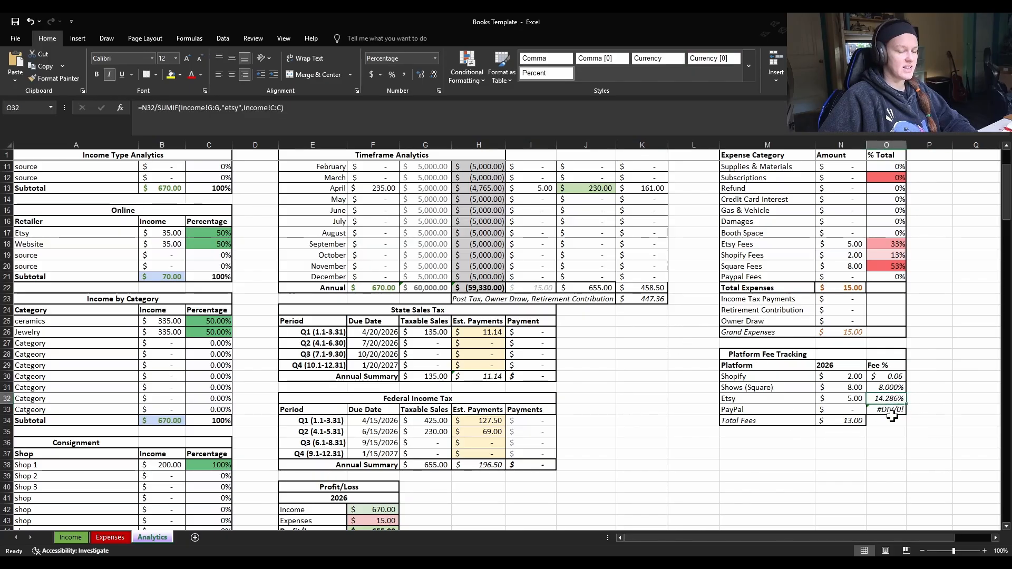
pyautogui.click(957, 398)
pyautogui.scroll(3, 246, 357)
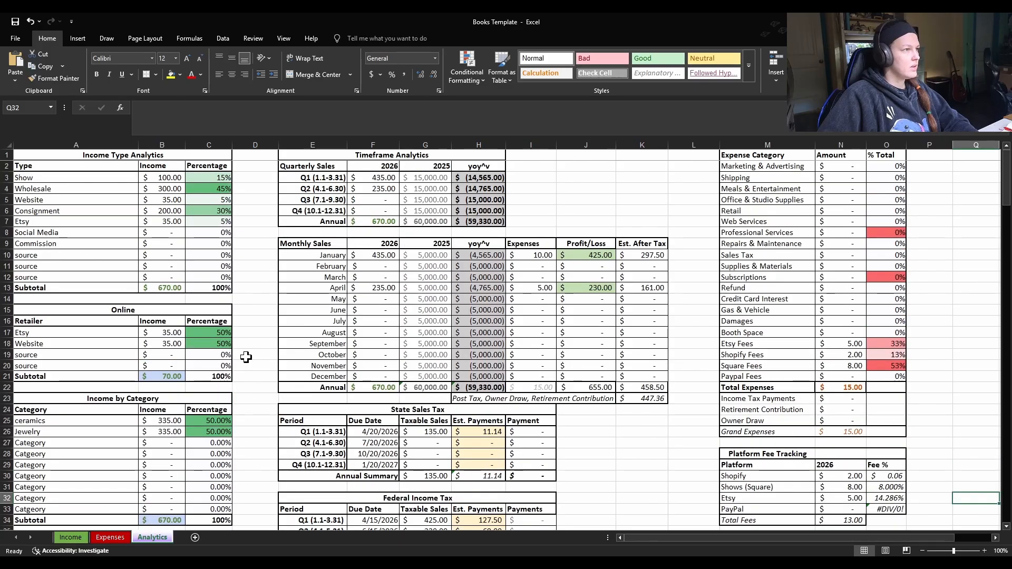
# Start a new row on the Income sheet with date 7/1/2026, after checking the Social Media income formula in Analytics.
pyautogui.click(164, 231)
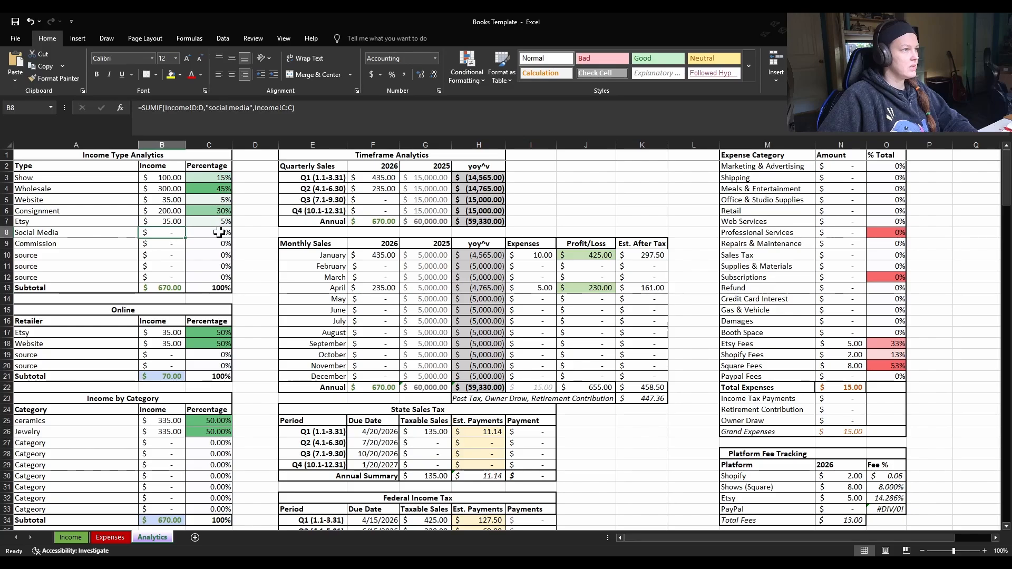
pyautogui.click(70, 537)
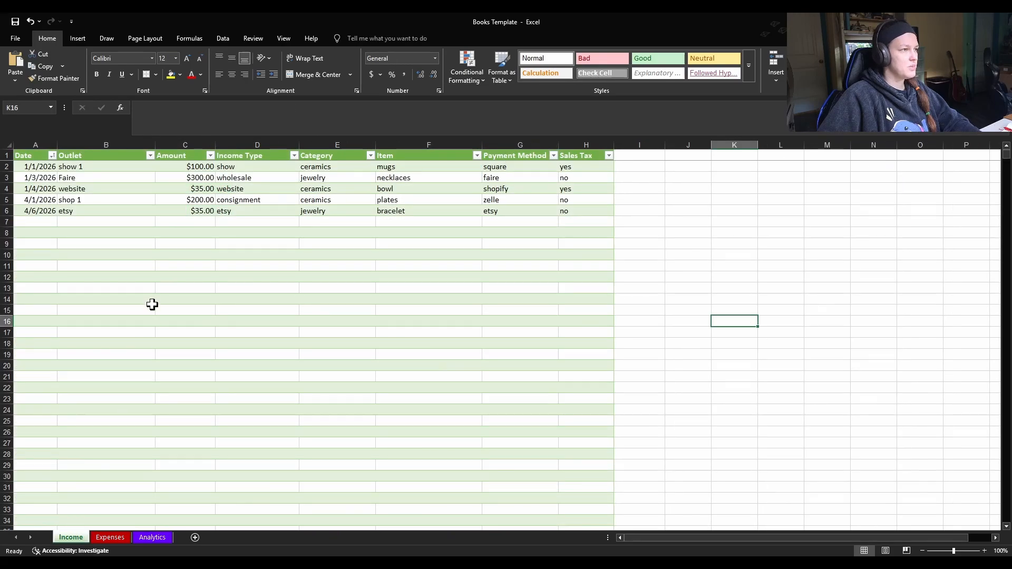
pyautogui.click(52, 221)
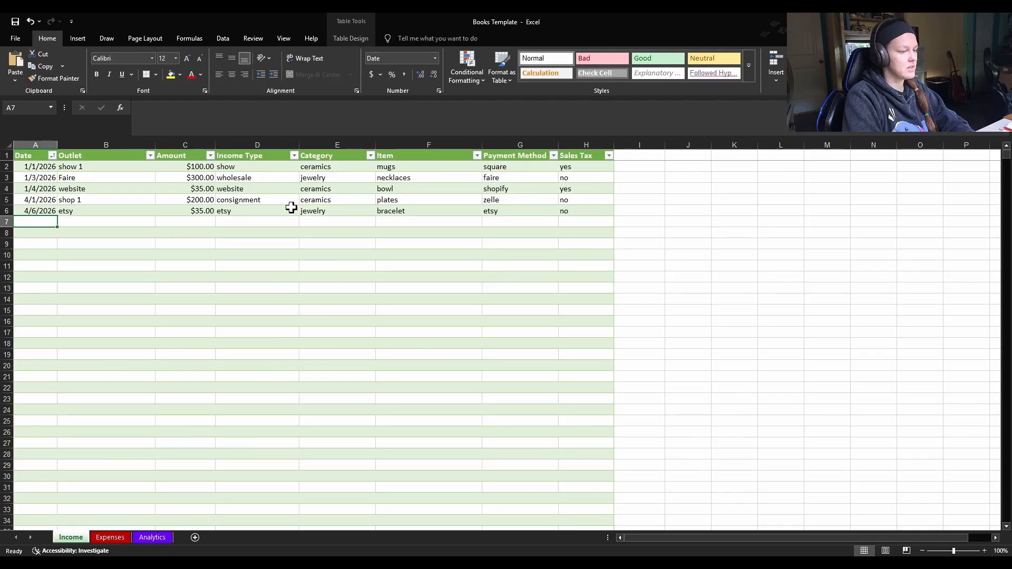
pyautogui.write('7/1')
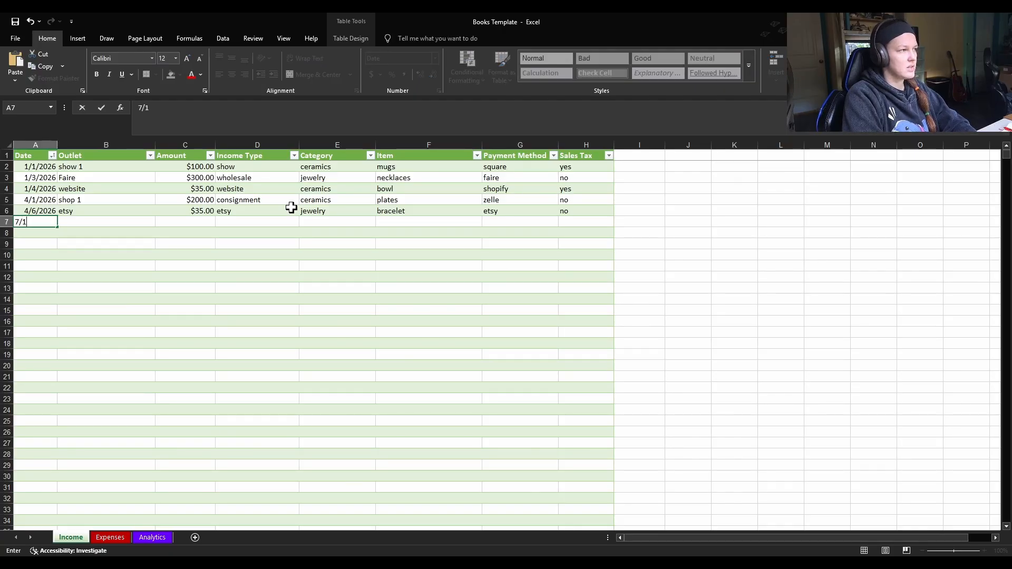
pyautogui.press('Tab')
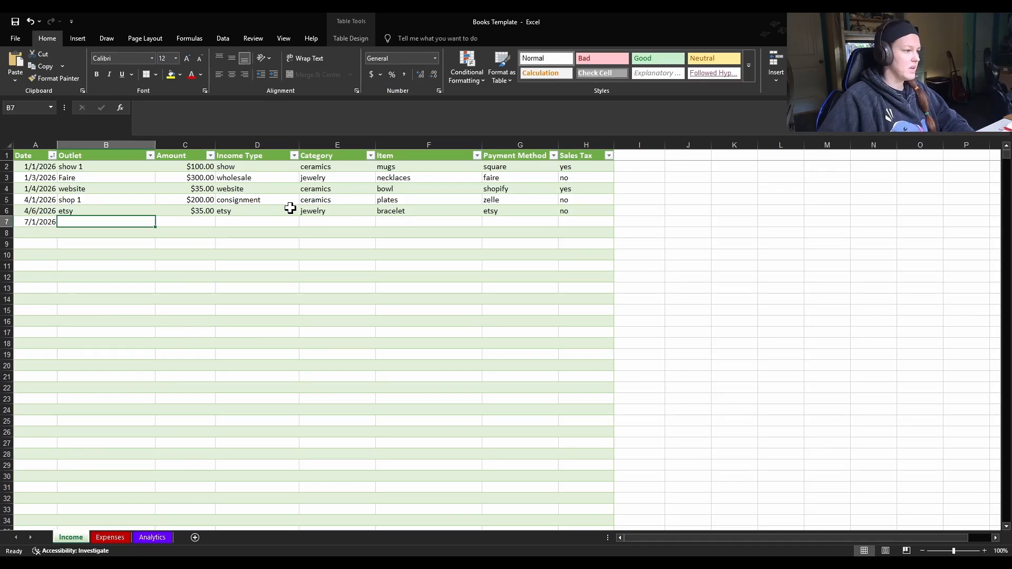
# Set the 7/1/2026 income row's outlet to social media and its amount to $40.
pyautogui.click(155, 538)
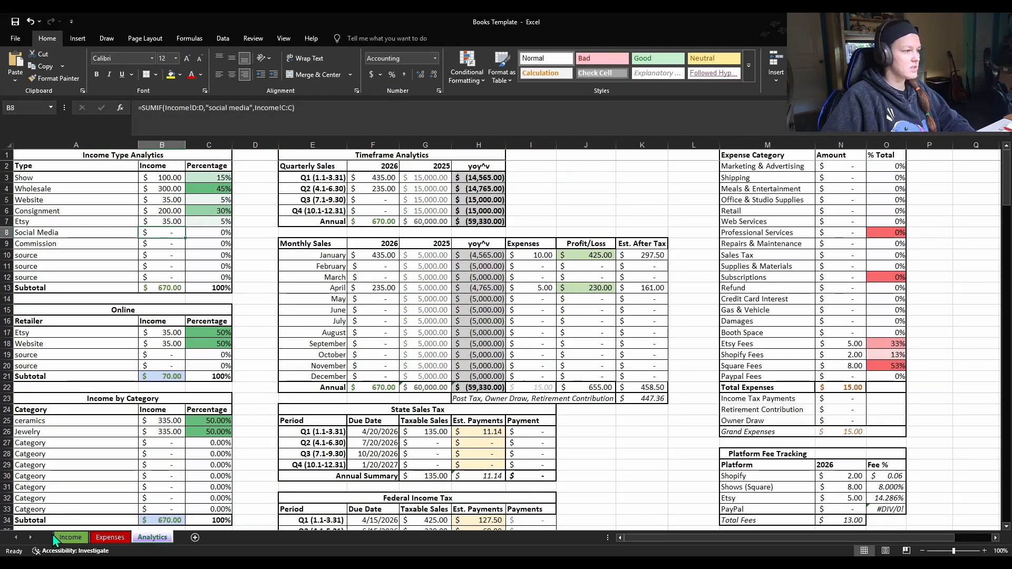
pyautogui.click(63, 537)
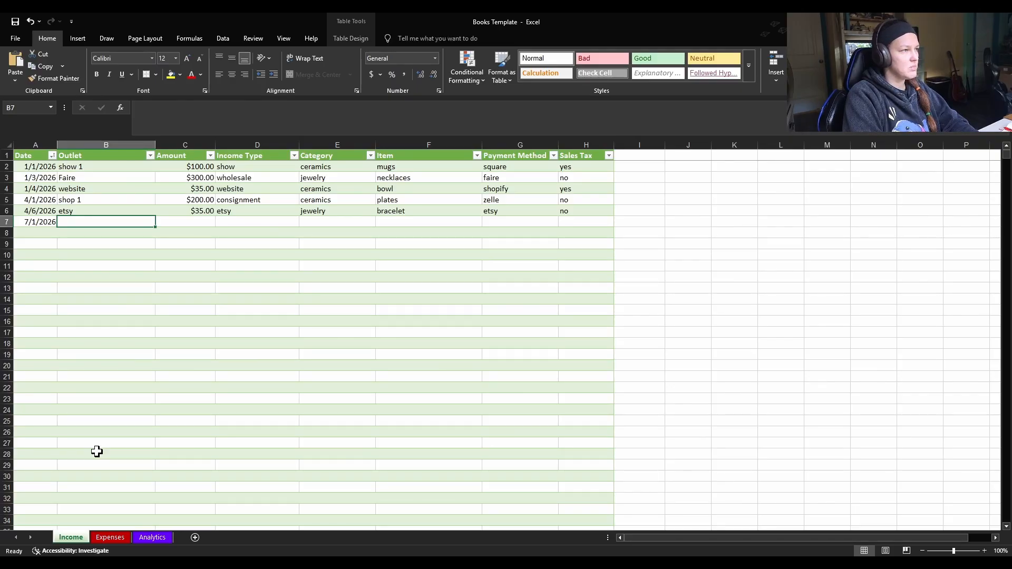
pyautogui.write('social')
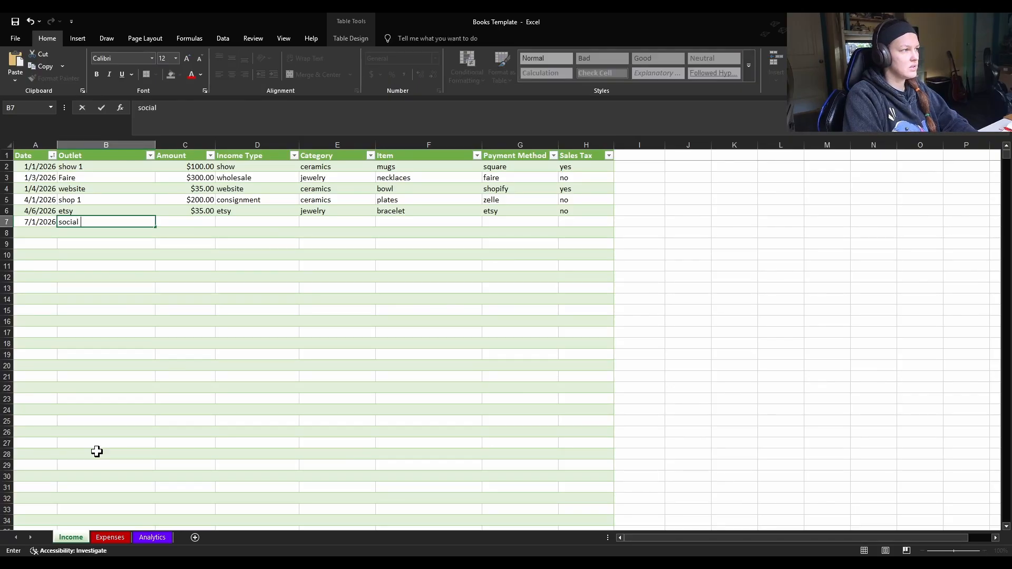
pyautogui.write(' media')
pyautogui.press('Tab')
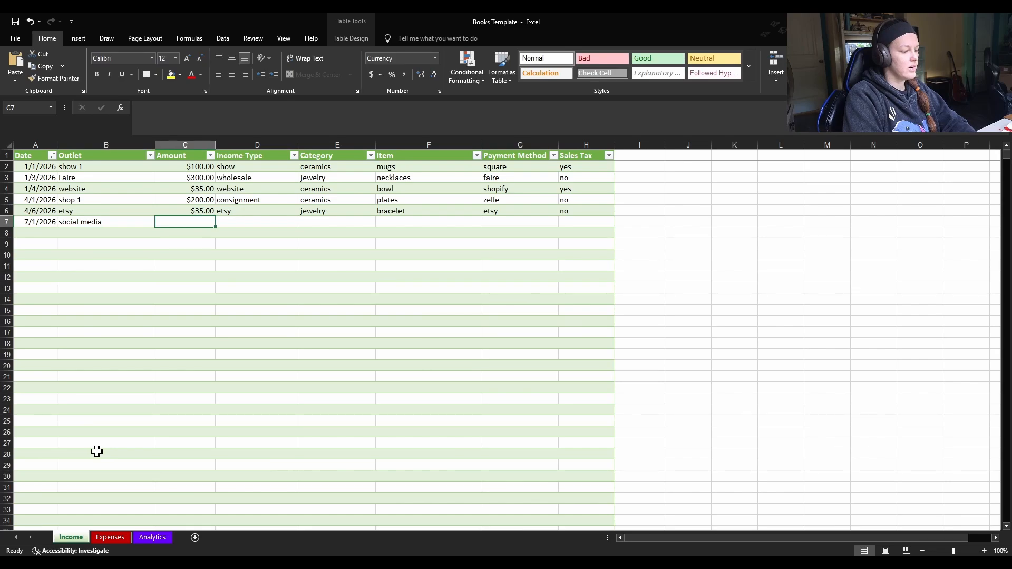
pyautogui.write('40')
pyautogui.press('Tab')
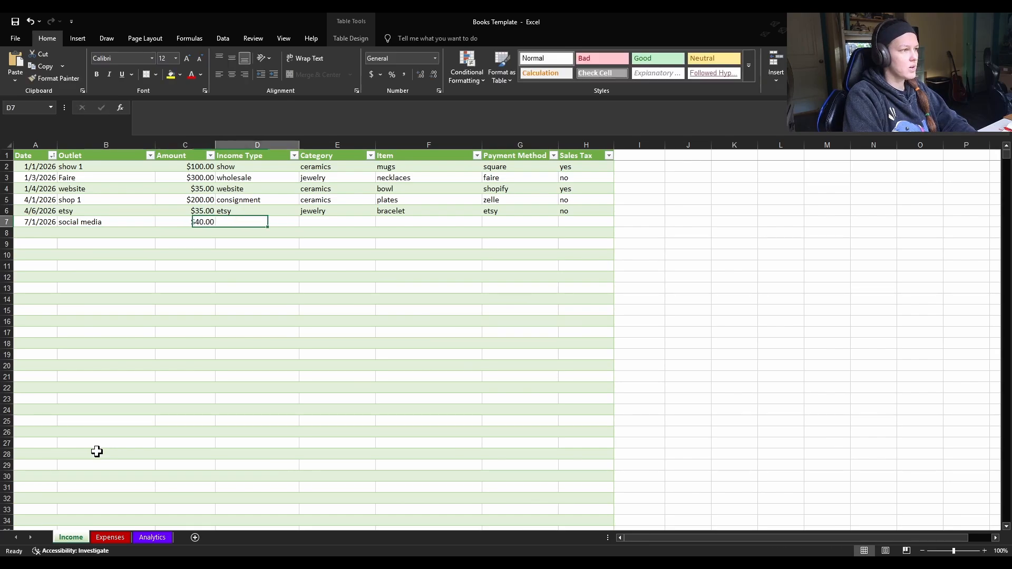
# Fill in the social media sale's income type as social media, category as jewelry and item as necklaces.
pyautogui.write('social media')
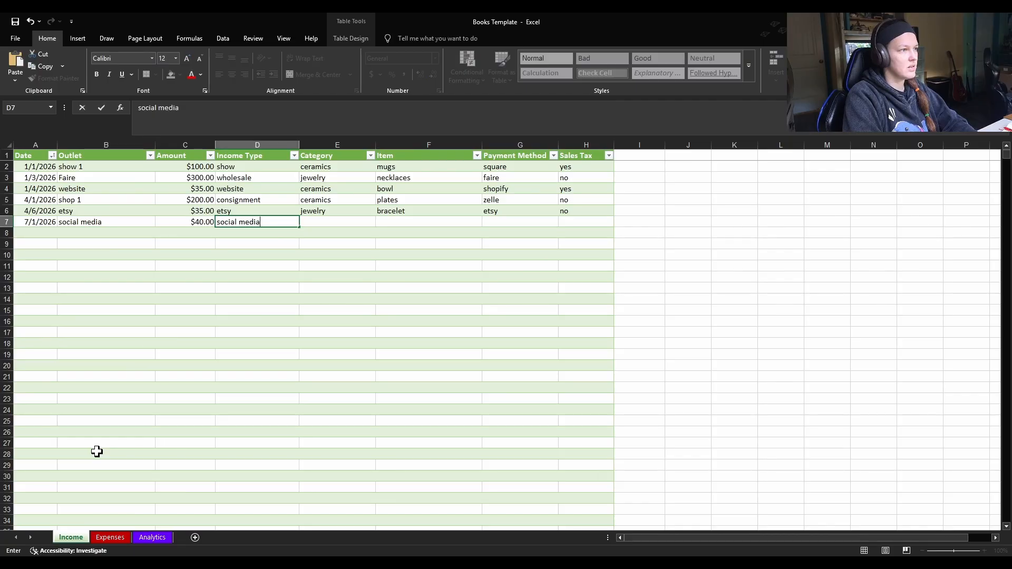
pyautogui.press('Tab')
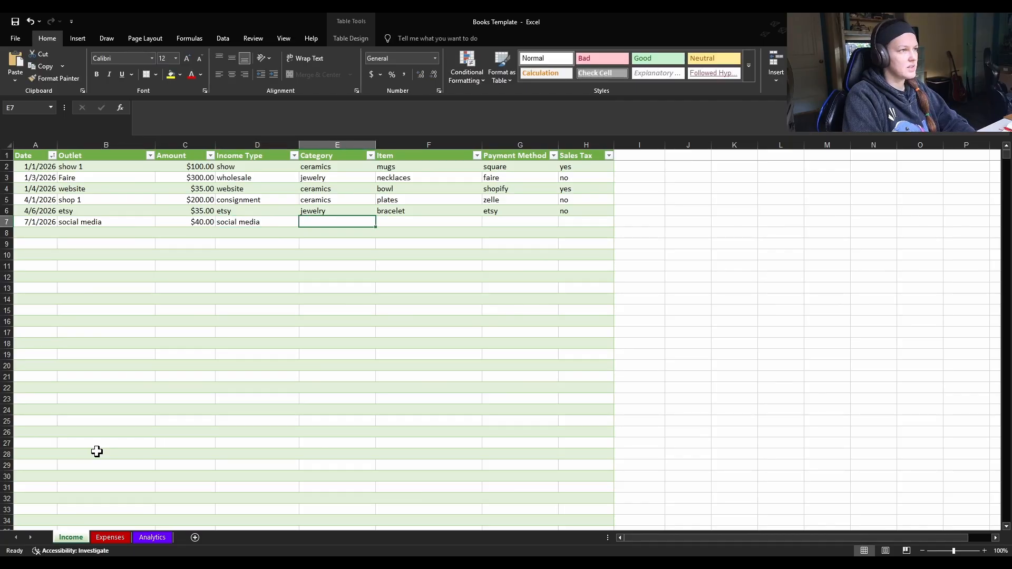
pyautogui.write('jewel')
pyautogui.press('Tab')
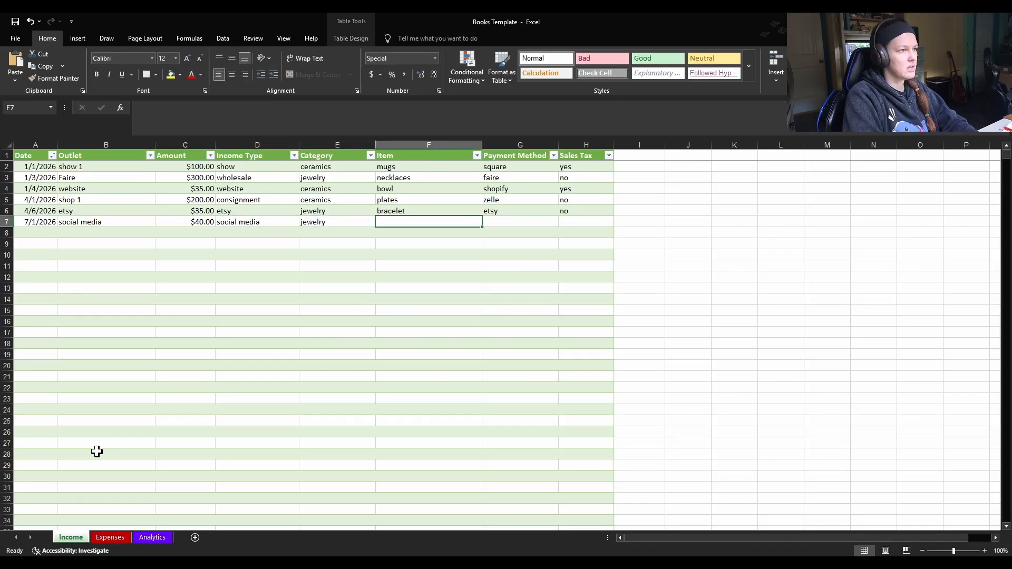
pyautogui.write('nek')
pyautogui.write('cklac')
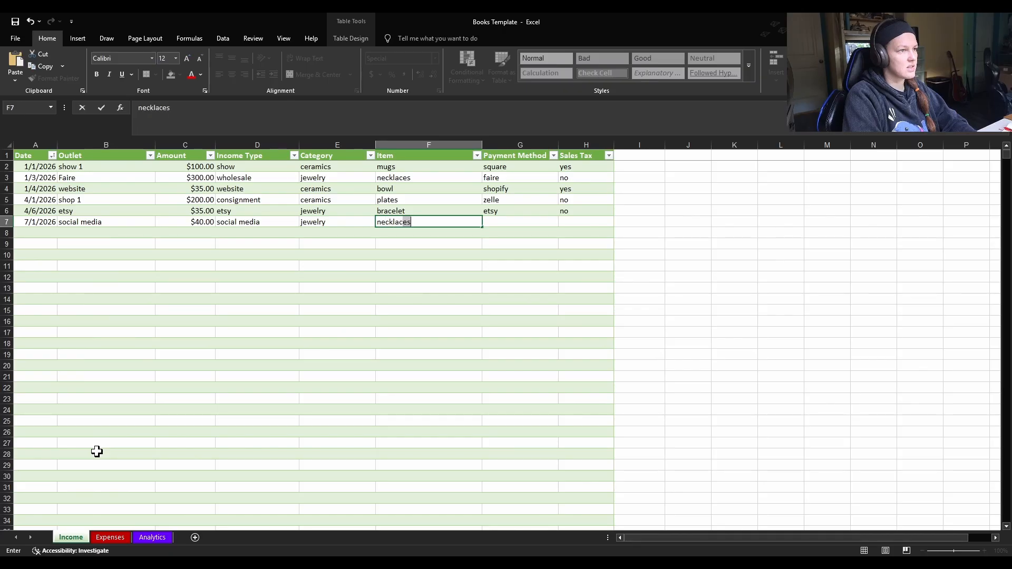
pyautogui.press('Tab')
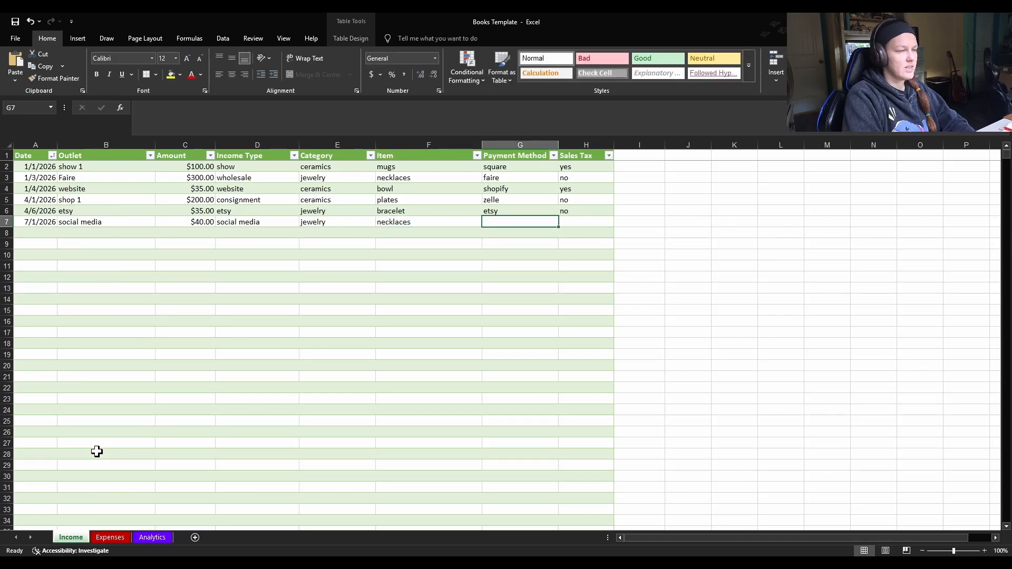
# Complete the social media sale with payment method paypal and sales tax yes.
pyautogui.write('pa')
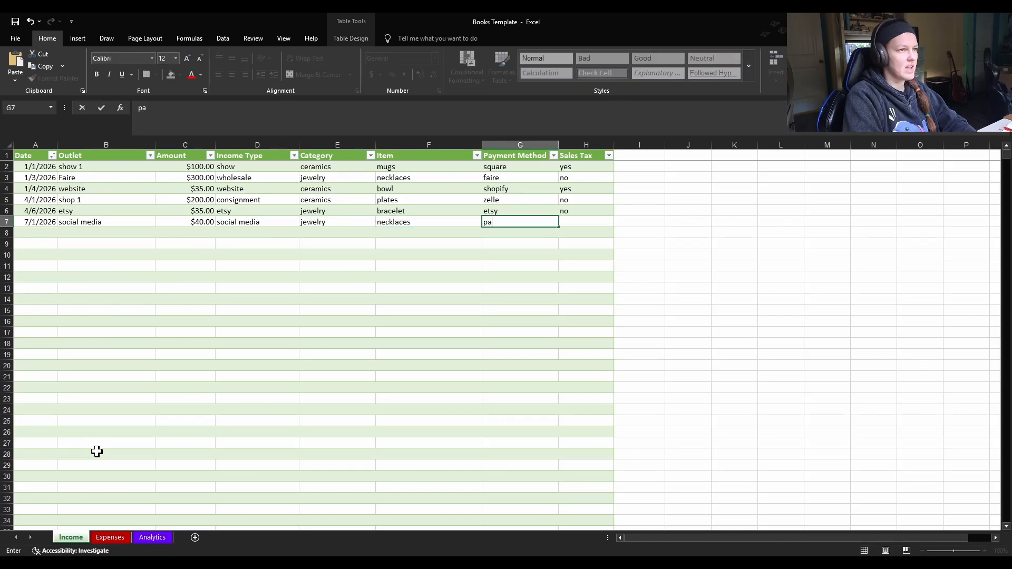
pyautogui.write('ypal')
pyautogui.press('Tab')
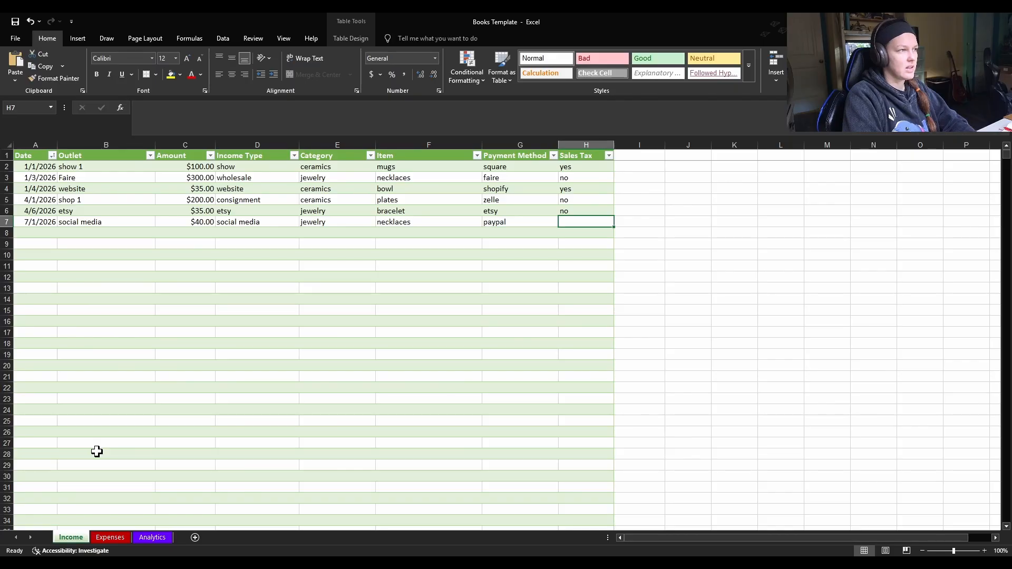
pyautogui.write('yes')
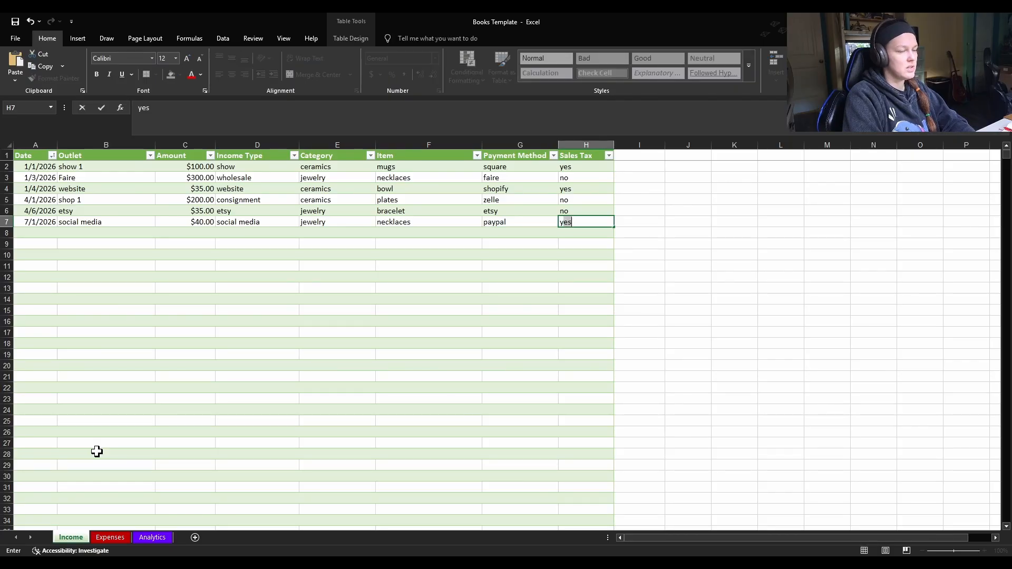
pyautogui.click(673, 322)
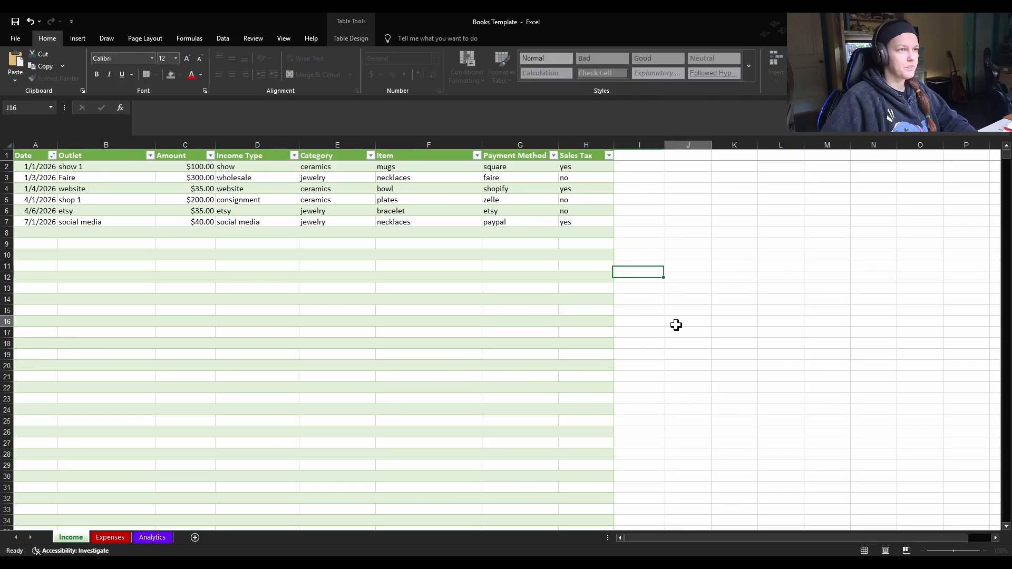
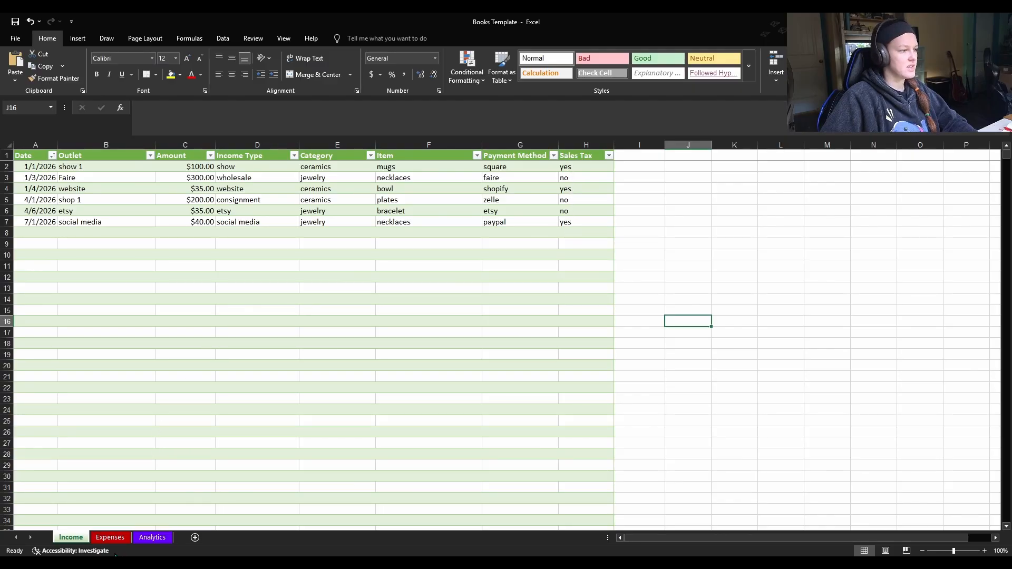
# Check the Social Media income and the Jewelry category formula on the Analytics sheet.
pyautogui.click(152, 537)
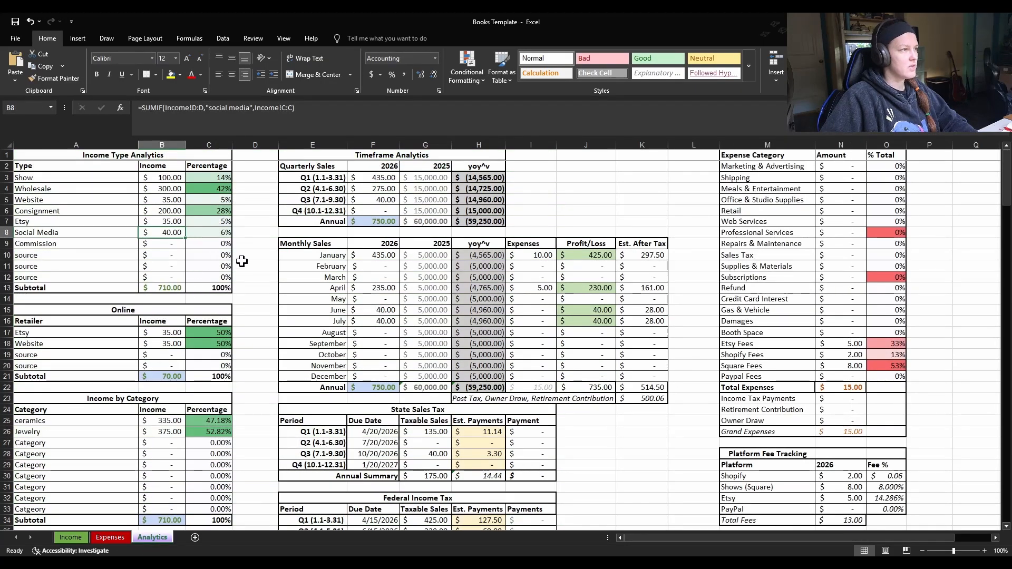
pyautogui.click(159, 240)
pyautogui.click(160, 233)
pyautogui.scroll(-1, 240, 354)
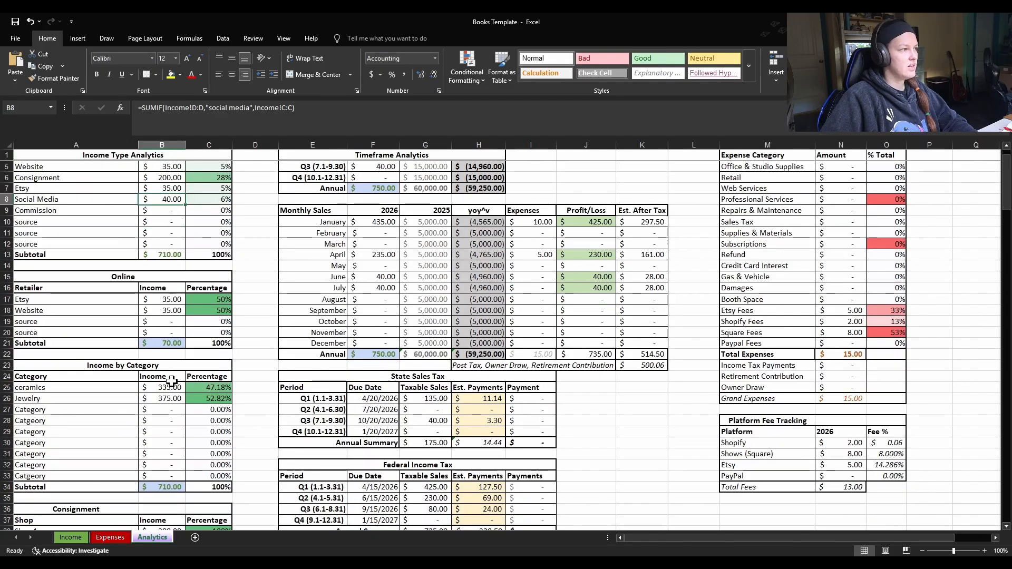
pyautogui.scroll(-3, 173, 382)
pyautogui.click(171, 297)
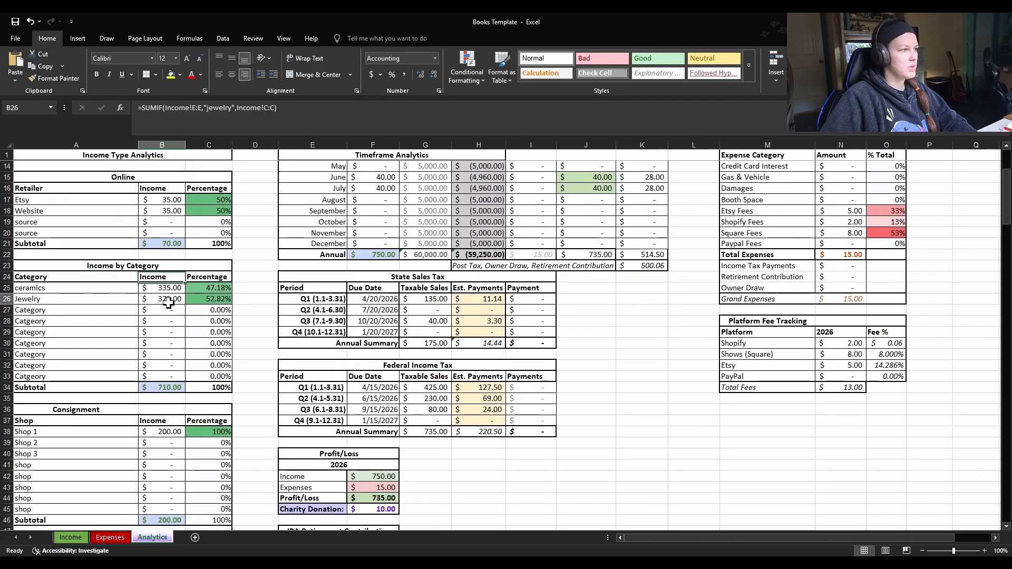
pyautogui.click(250, 341)
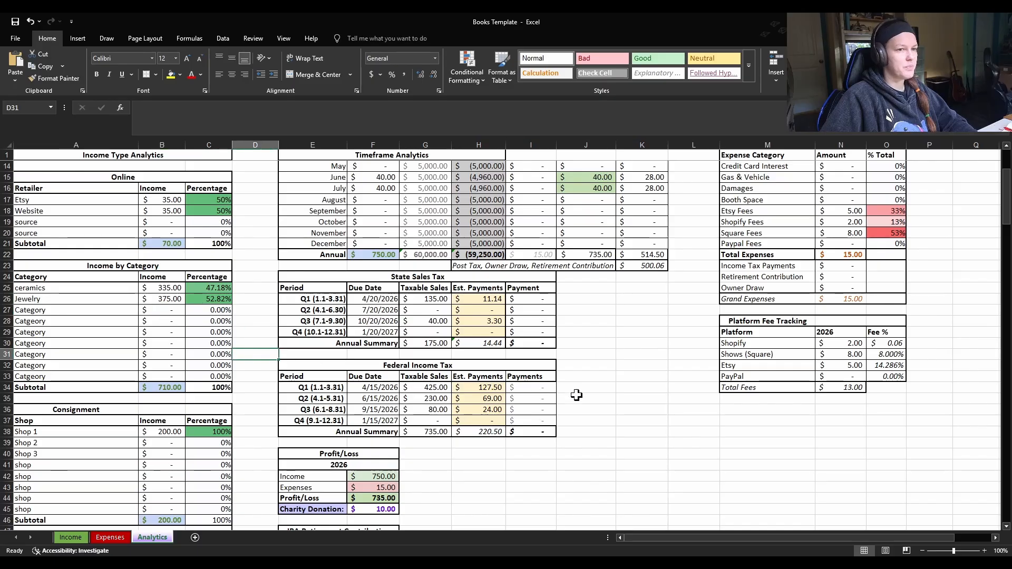
# Inspect the PayPal fee percentage formula in the Platform Fee Tracking table.
pyautogui.click(681, 452)
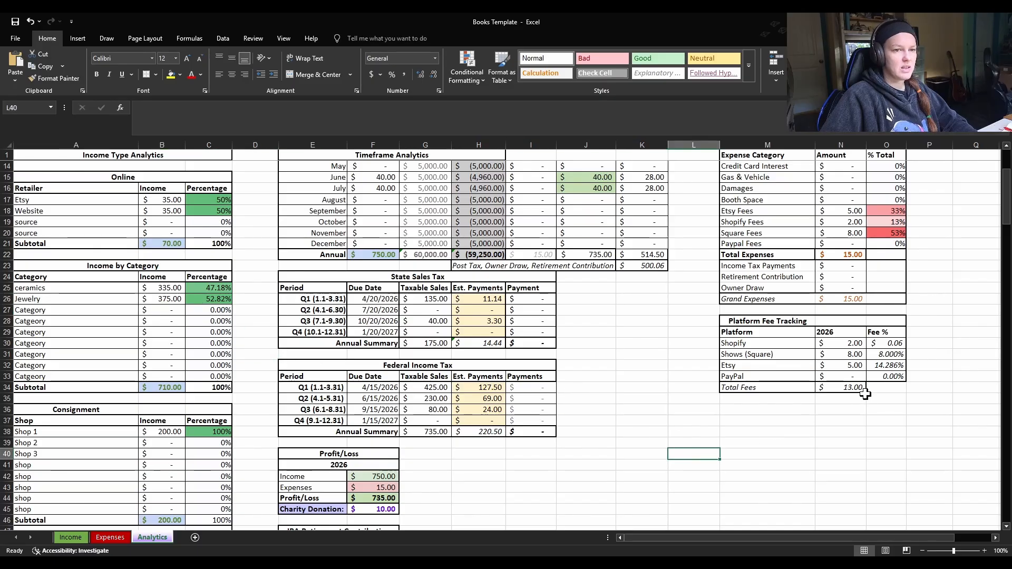
pyautogui.scroll(1, 862, 401)
pyautogui.click(891, 418)
pyautogui.click(891, 410)
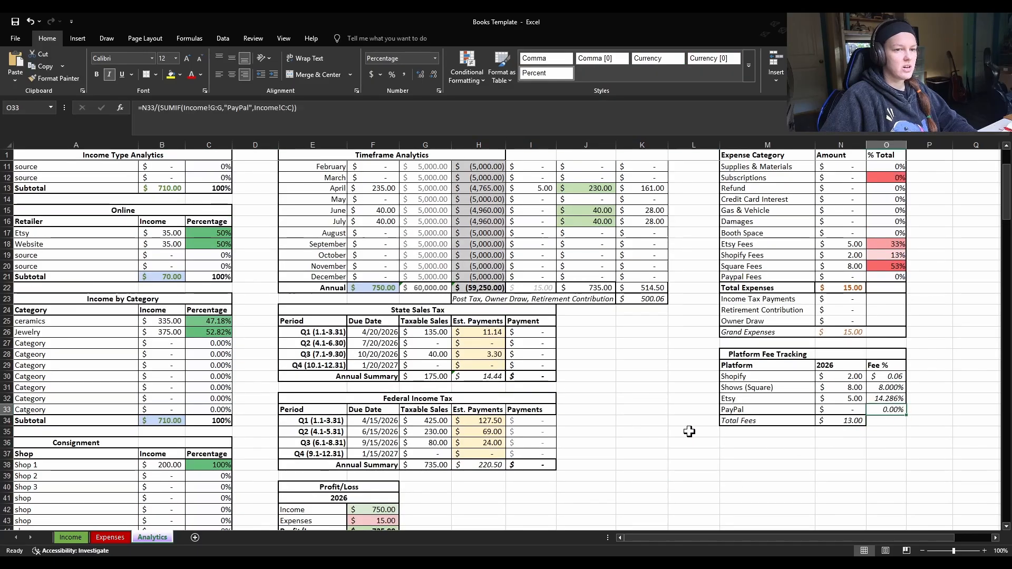
# Start a new row on the Expenses sheet with date 7/1/2026, vendor paypal and amount $5.
pyautogui.click(113, 538)
pyautogui.click(54, 208)
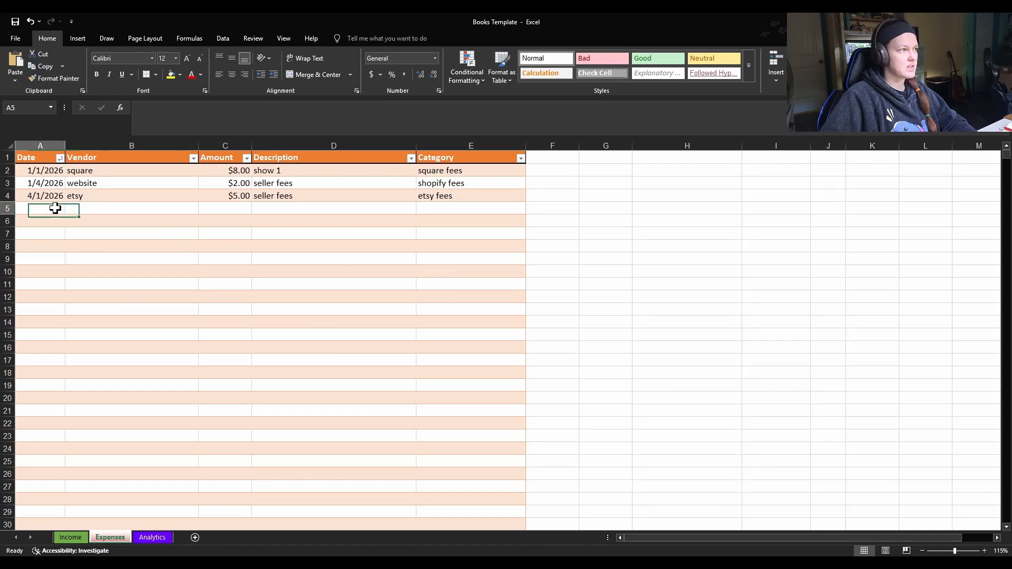
pyautogui.write('7/')
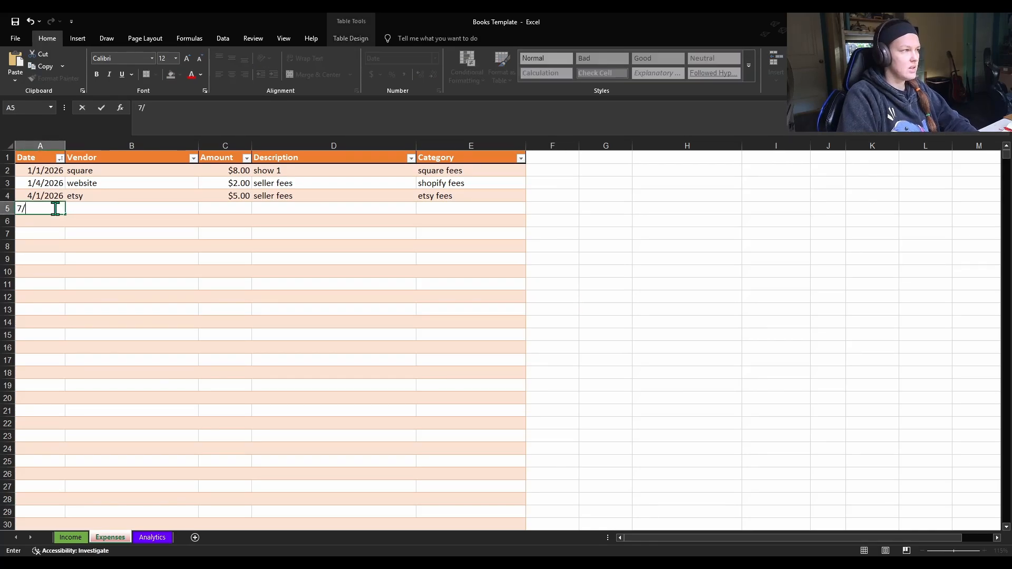
pyautogui.write('1/2026')
pyautogui.press('Tab')
pyautogui.write('pa')
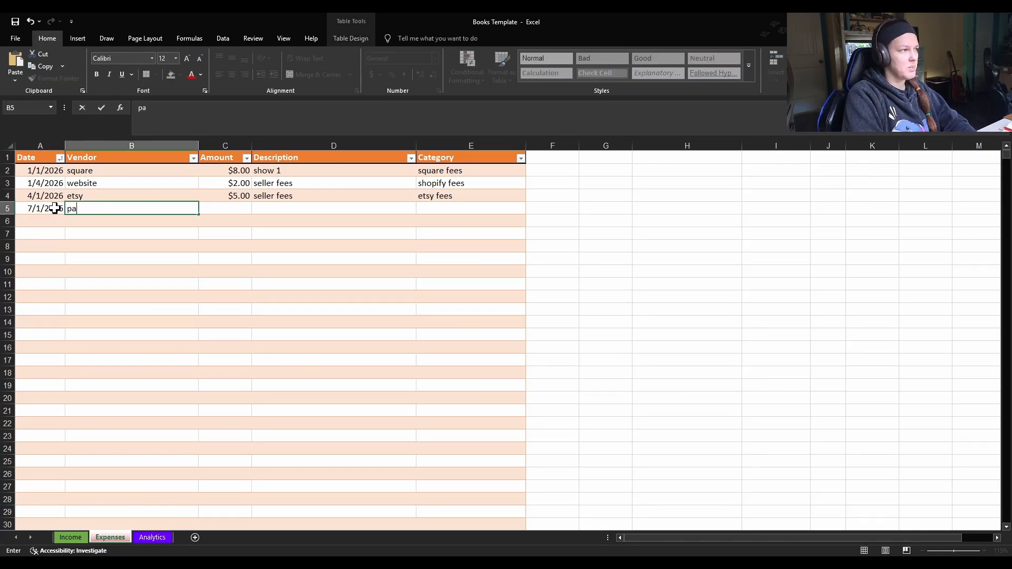
pyautogui.write('ypa')
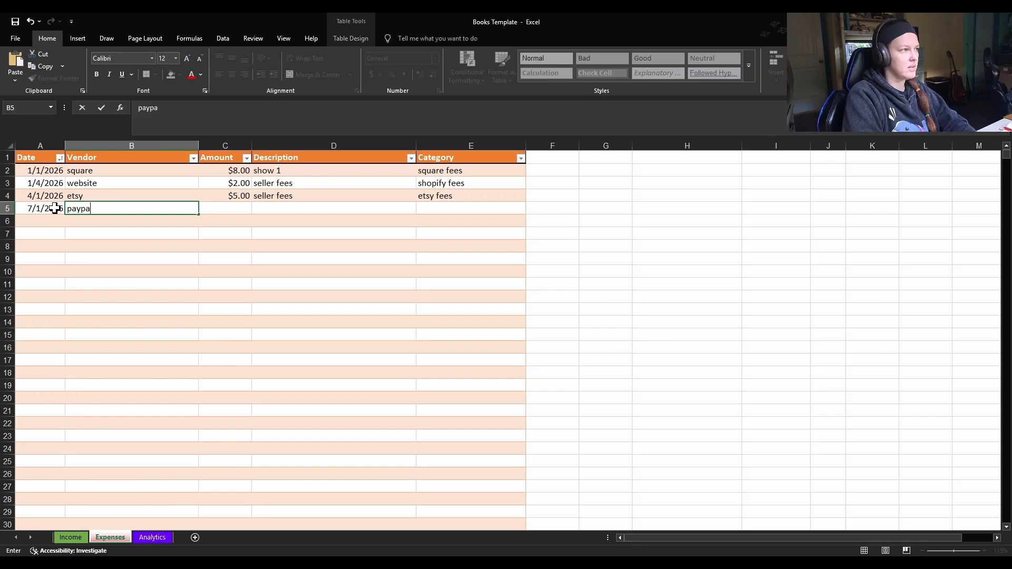
pyautogui.write('l')
pyautogui.press('Tab')
pyautogui.write('$5')
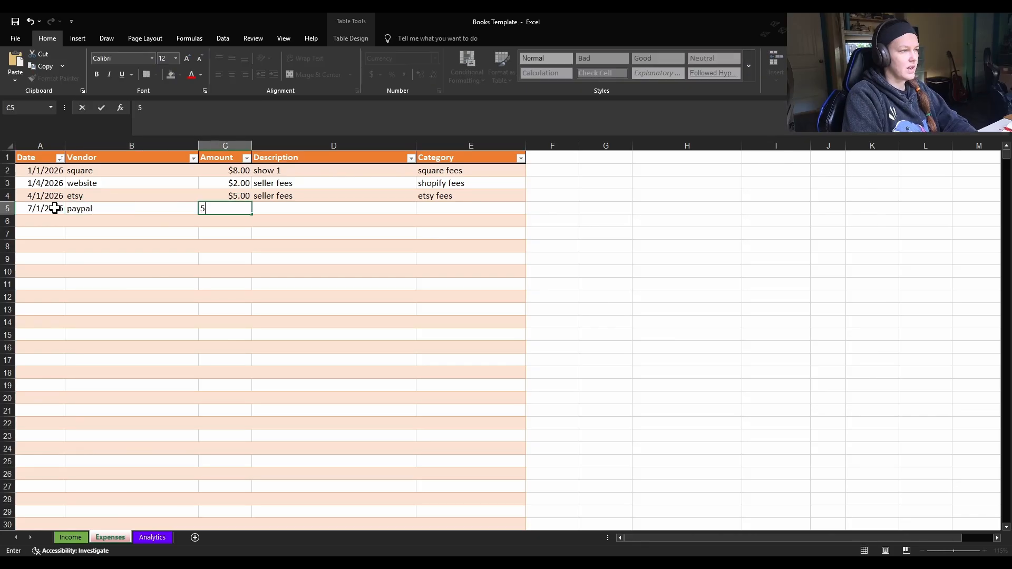
# Complete the paypal expense row with description seller fees and category paypal fees.
pyautogui.press('Tab')
pyautogui.write('sel')
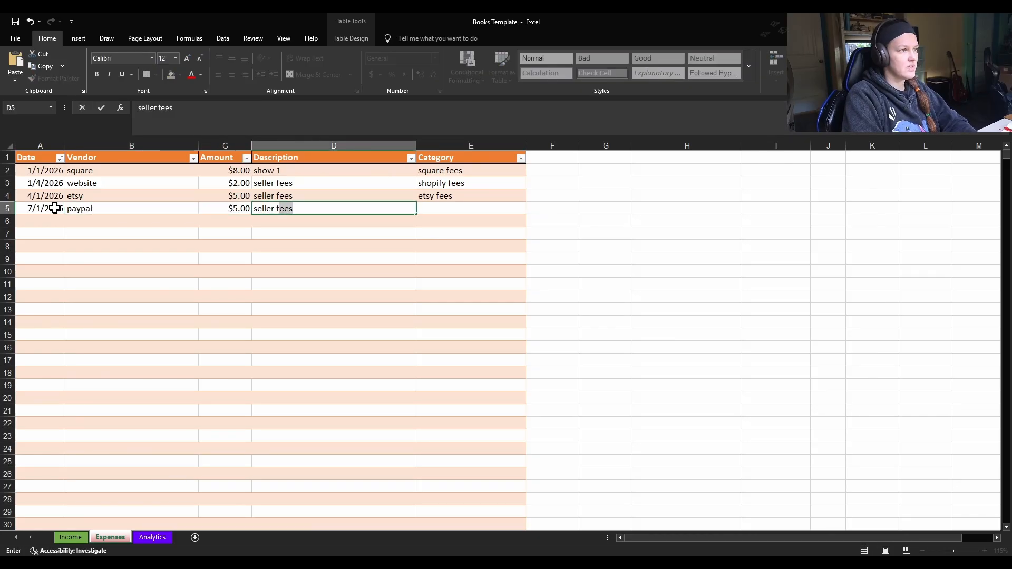
pyautogui.press('Tab')
pyautogui.write('p')
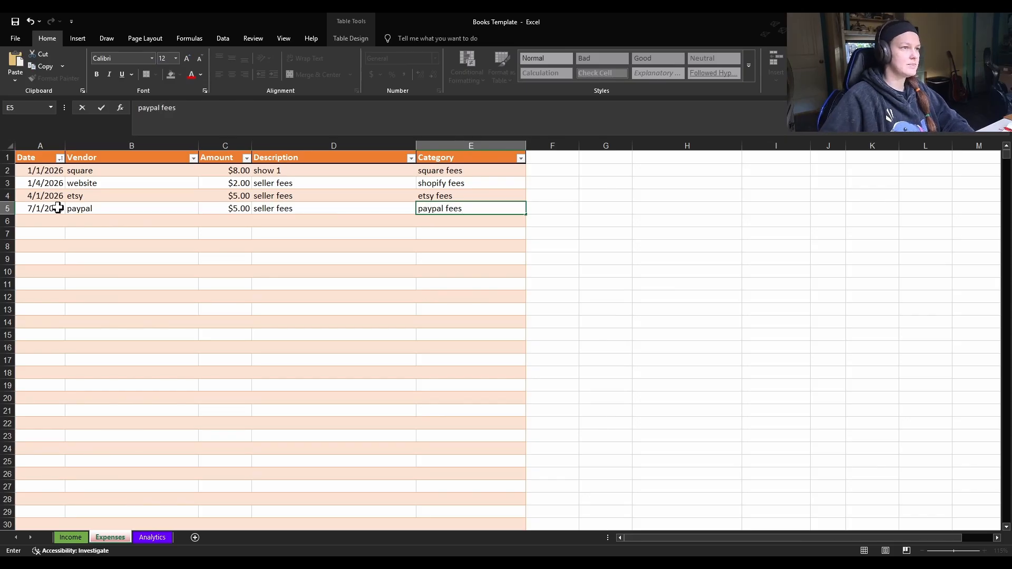
pyautogui.click(606, 359)
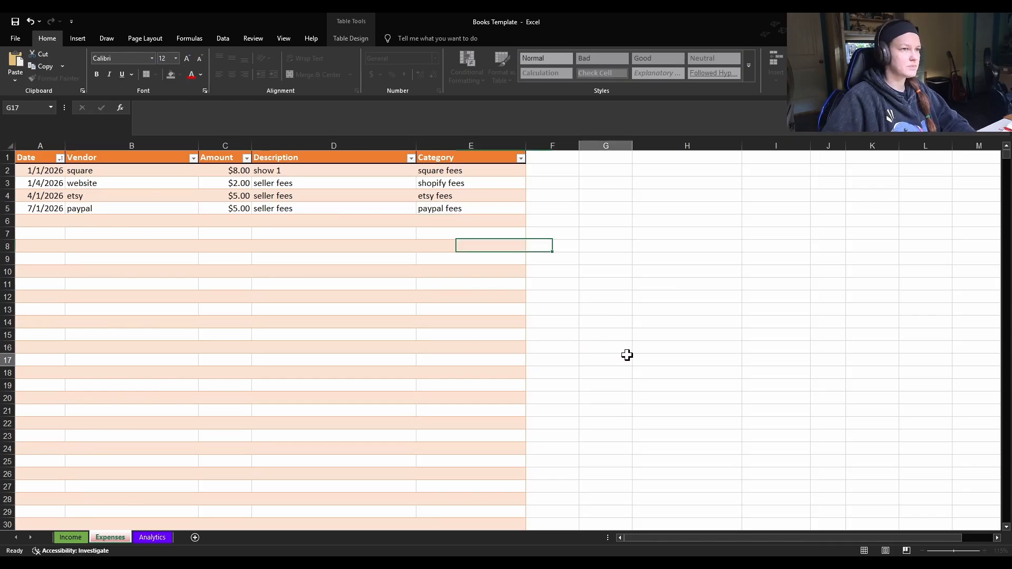
# Check the PayPal fee amount and percentage formulas in the Analytics Platform Fee Tracking table.
pyautogui.click(140, 542)
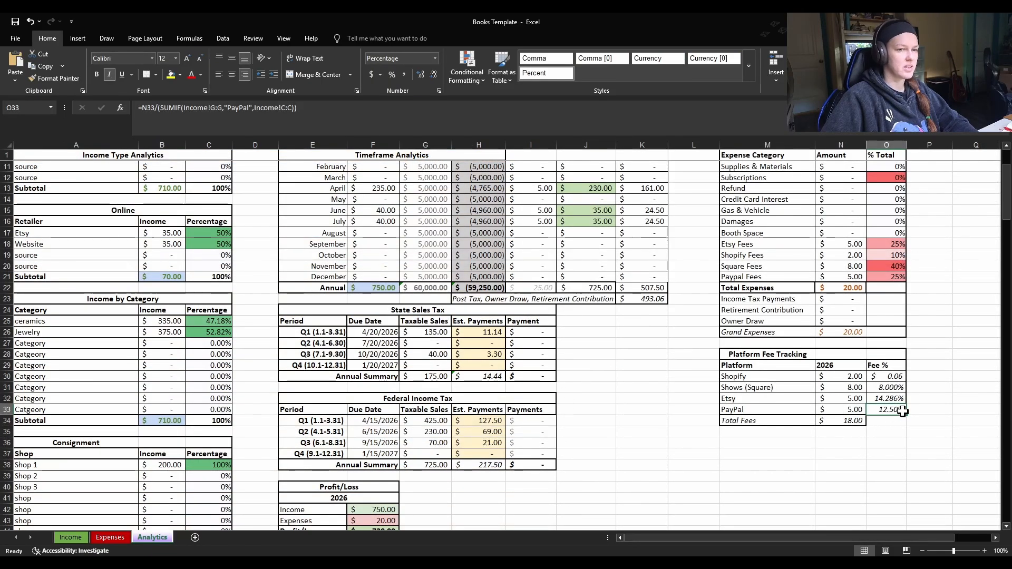
pyautogui.click(859, 410)
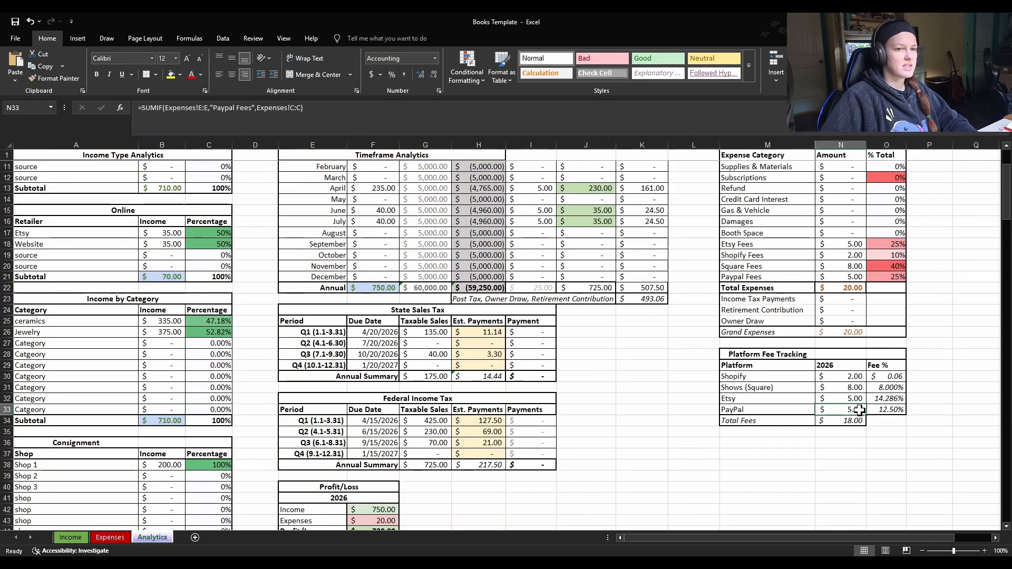
pyautogui.click(897, 411)
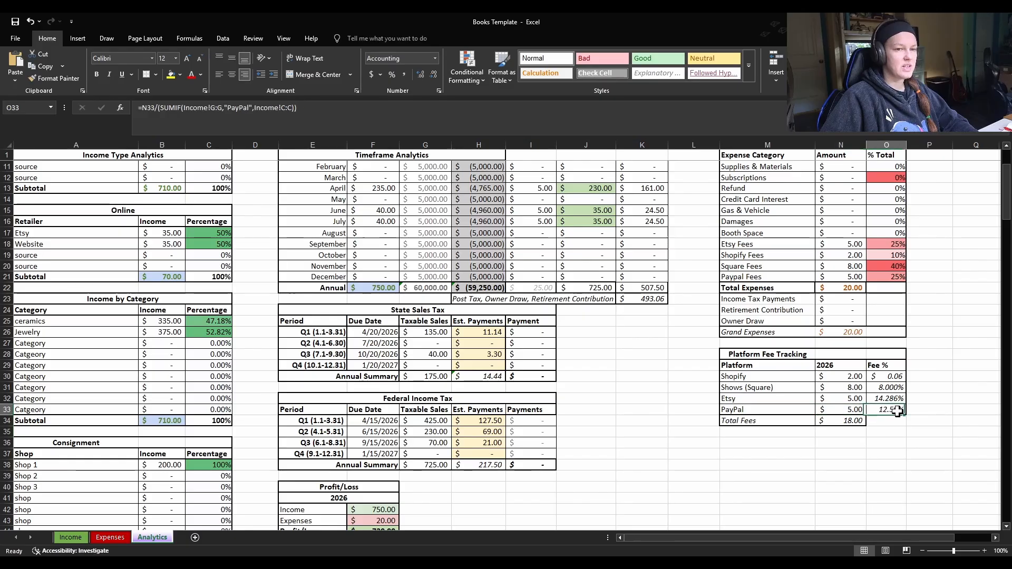
pyautogui.click(859, 477)
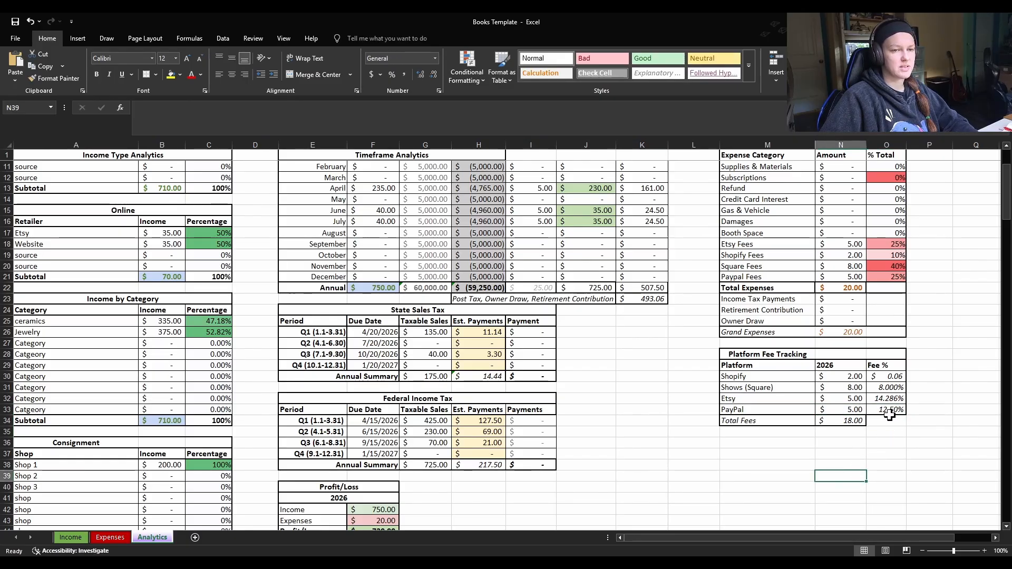
pyautogui.scroll(3, 765, 452)
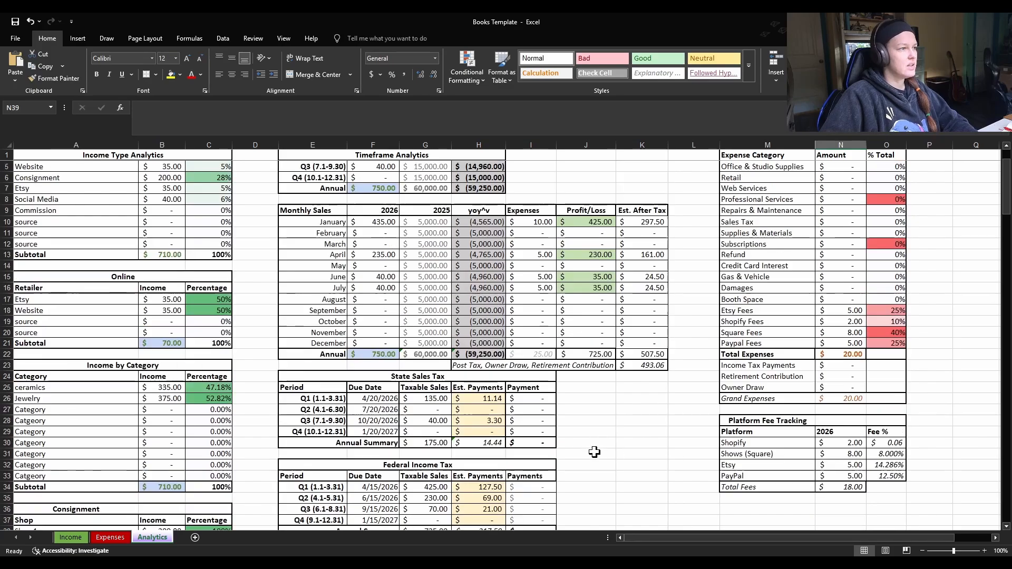
# Start a new income record in row 8 of the Income sheet with date 8/9/2026, outlet "comission" and amount 100.
pyautogui.click(159, 244)
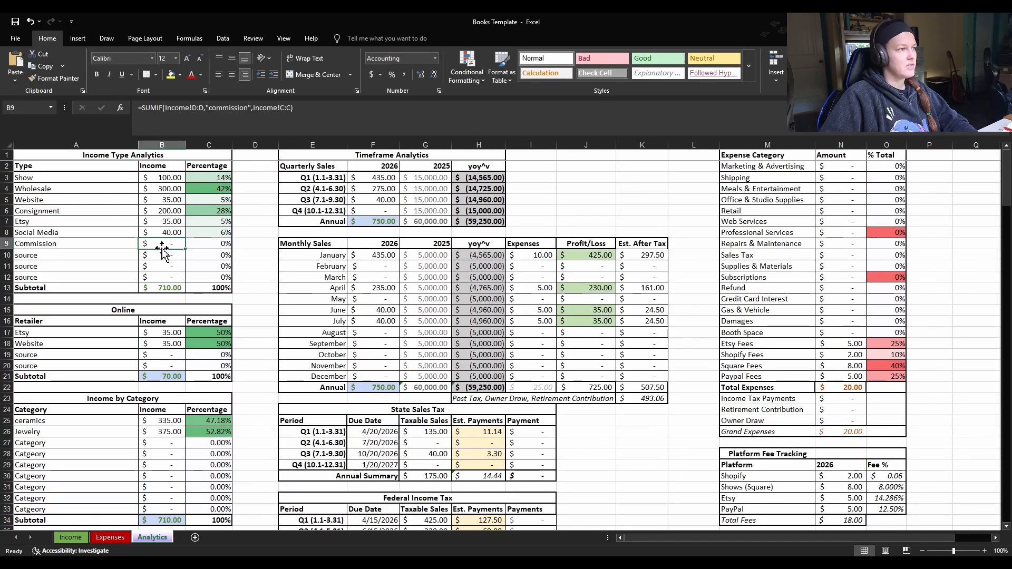
pyautogui.hotkey('ctrl', 'pageup')
pyautogui.hotkey('ctrl', 'pageup')
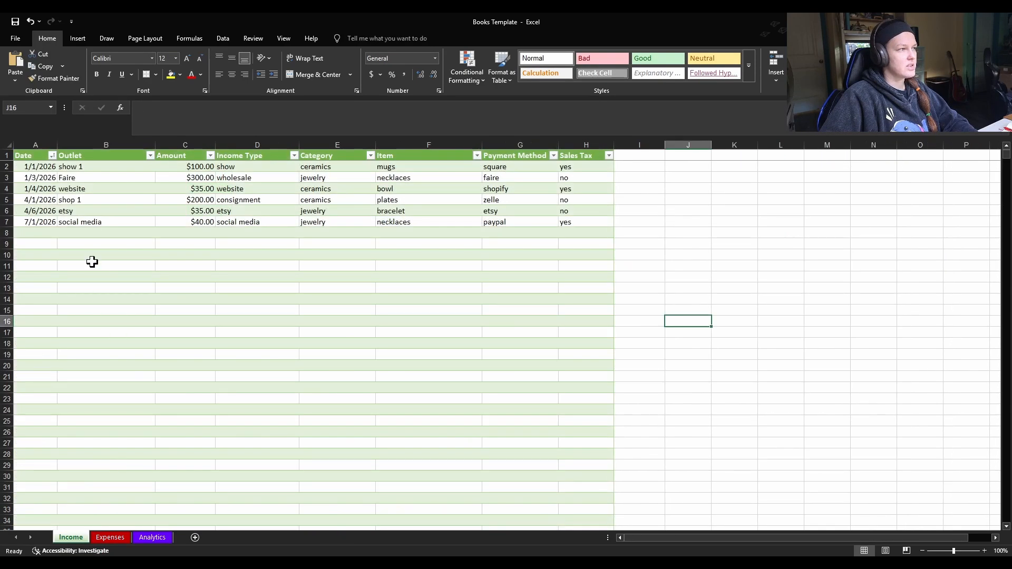
pyautogui.click(42, 234)
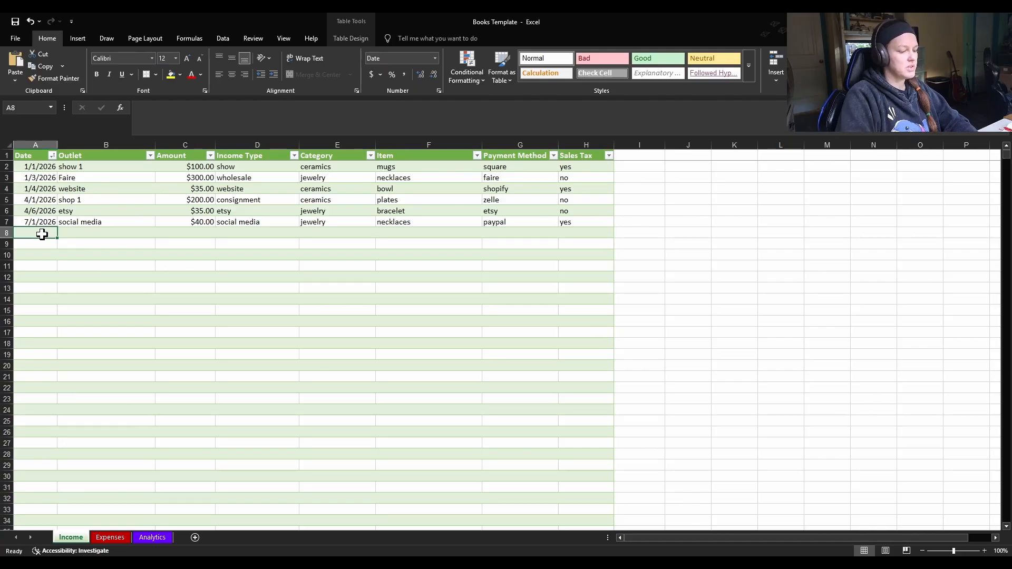
pyautogui.write('8/9/2026')
pyautogui.press('Tab')
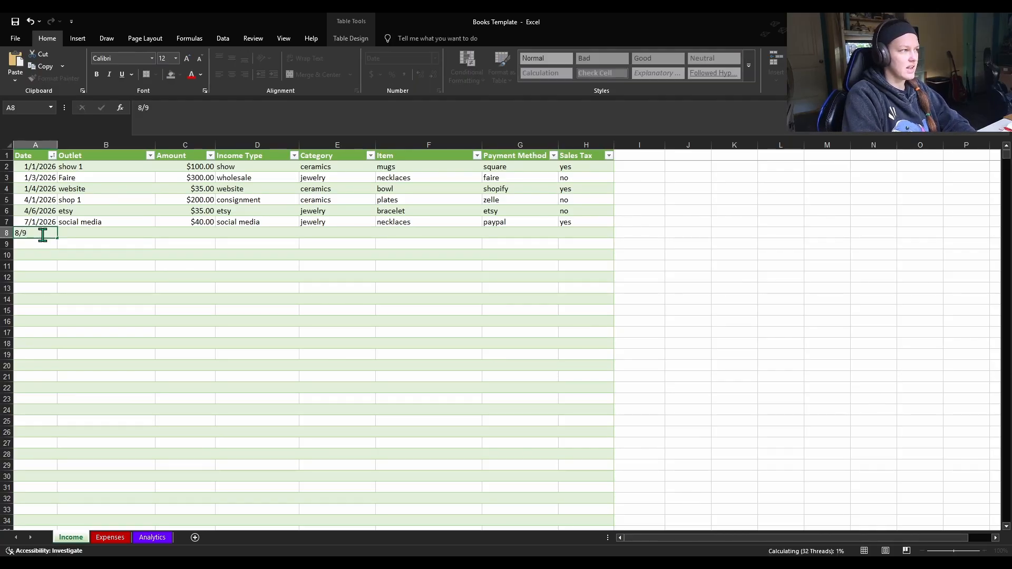
pyautogui.write('comission')
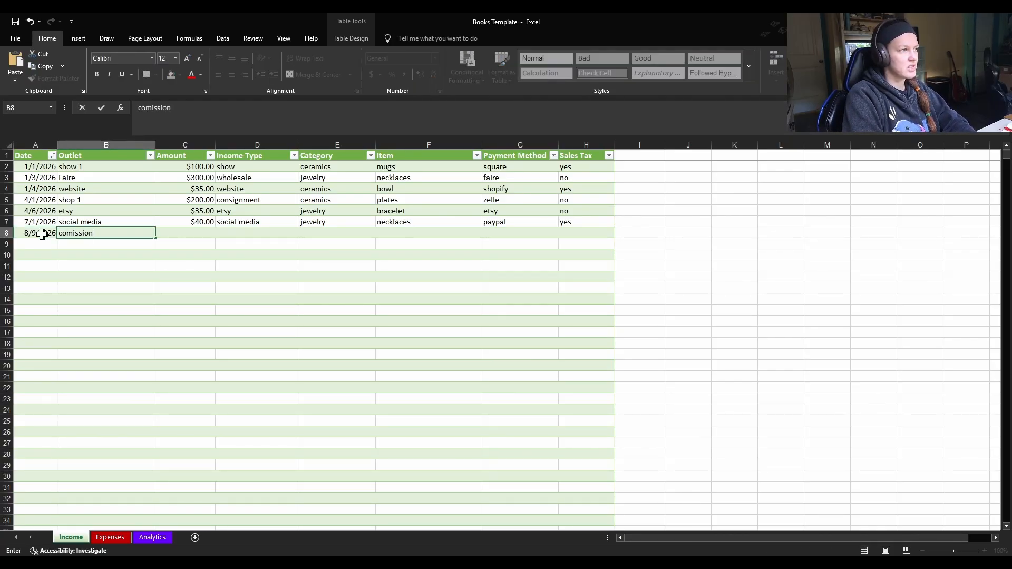
pyautogui.press('Tab')
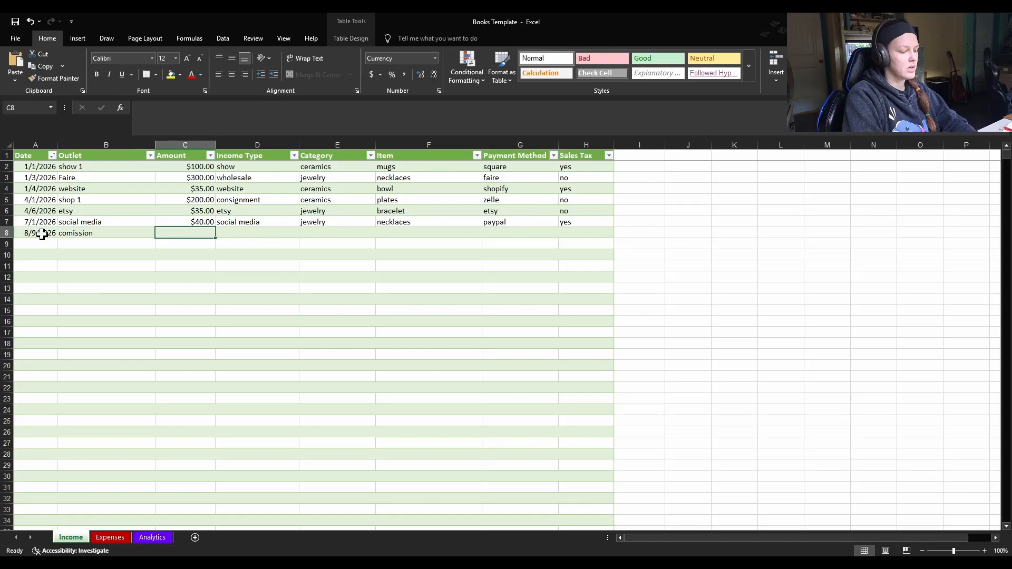
pyautogui.write('100')
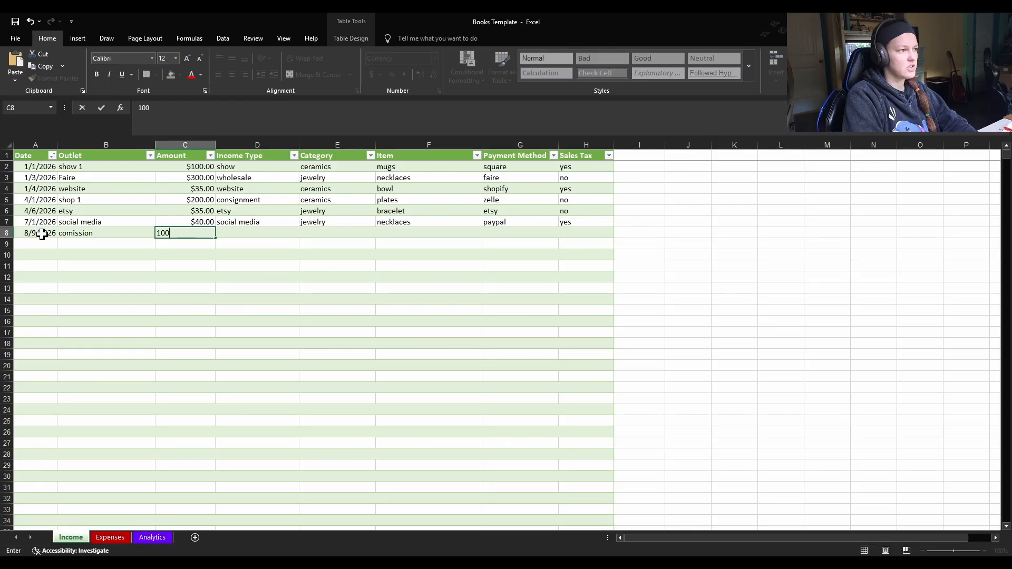
pyautogui.press('Tab')
# Complete the row 8 income record with income type "comission", category ceramics, item dinnerware, payment method paypal and sales tax yes.
pyautogui.write('com')
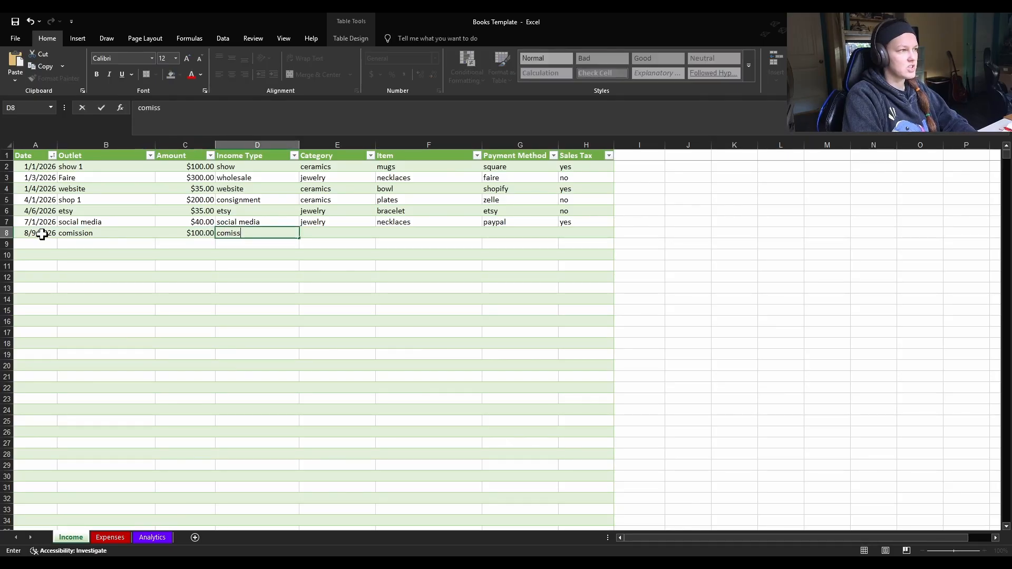
pyautogui.press('Tab')
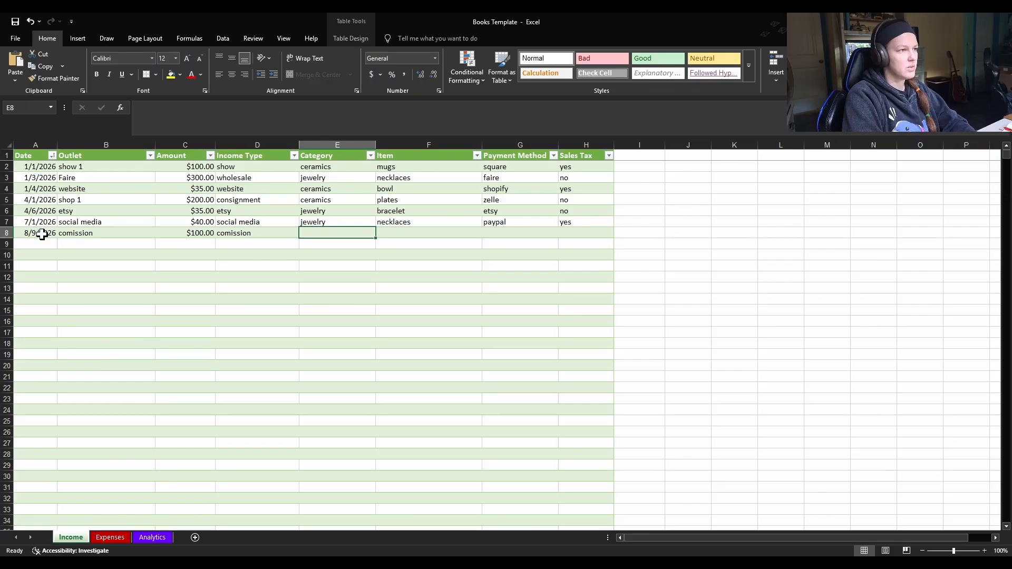
pyautogui.write('ceramics')
pyautogui.press('Tab')
pyautogui.write('din')
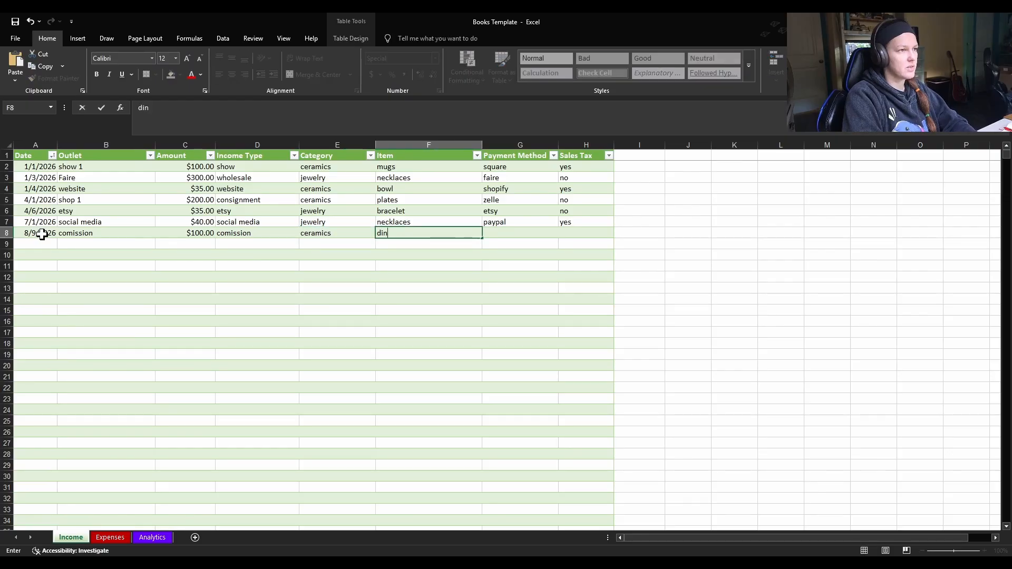
pyautogui.write('nerware')
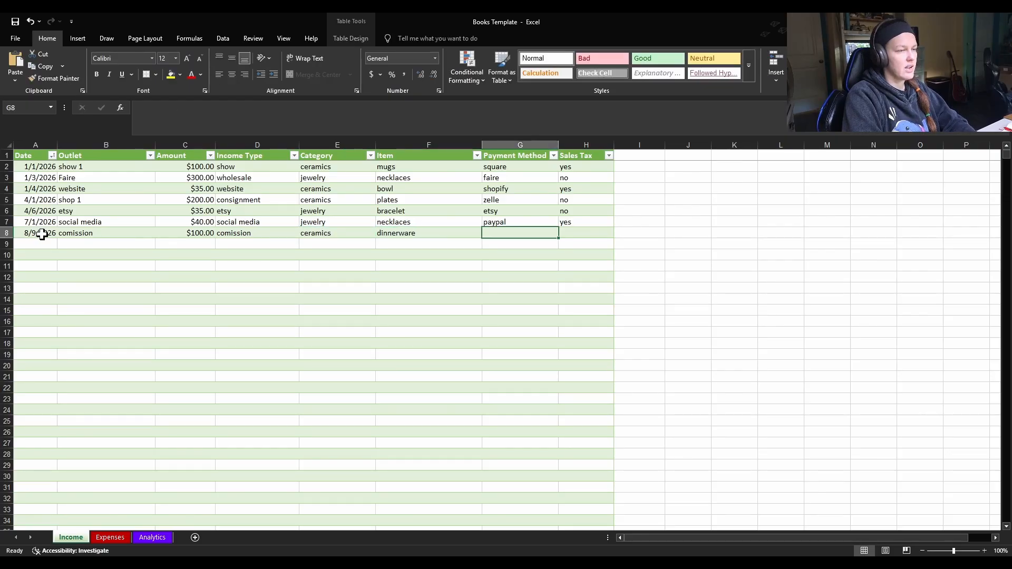
pyautogui.write('paypal')
pyautogui.press('Tab')
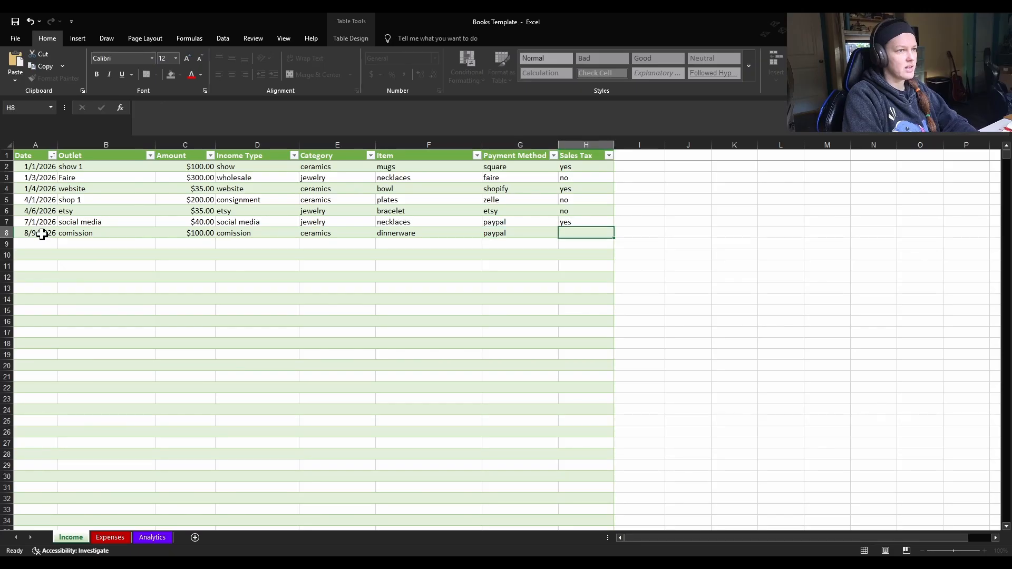
pyautogui.write('yes')
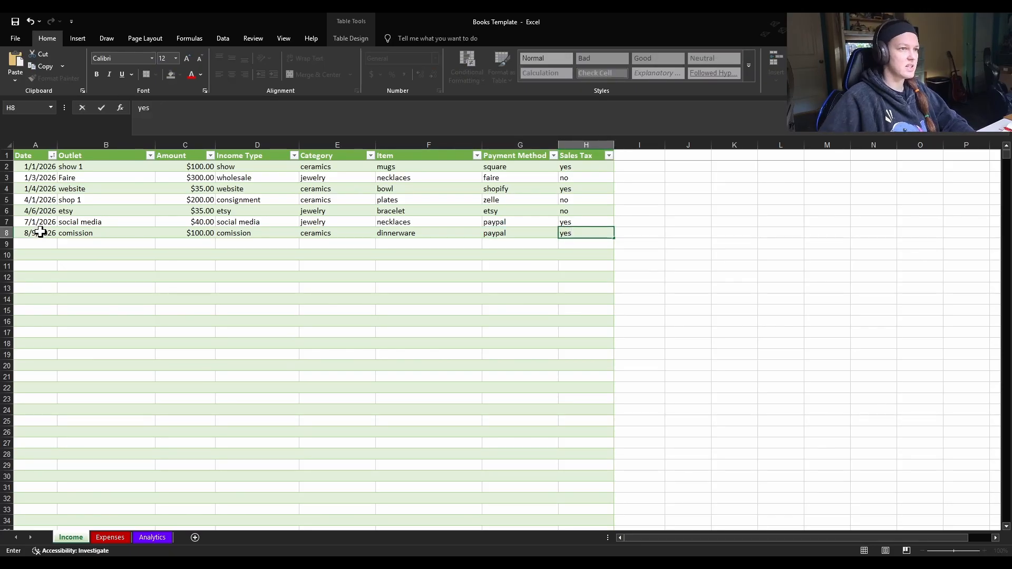
pyautogui.click(734, 332)
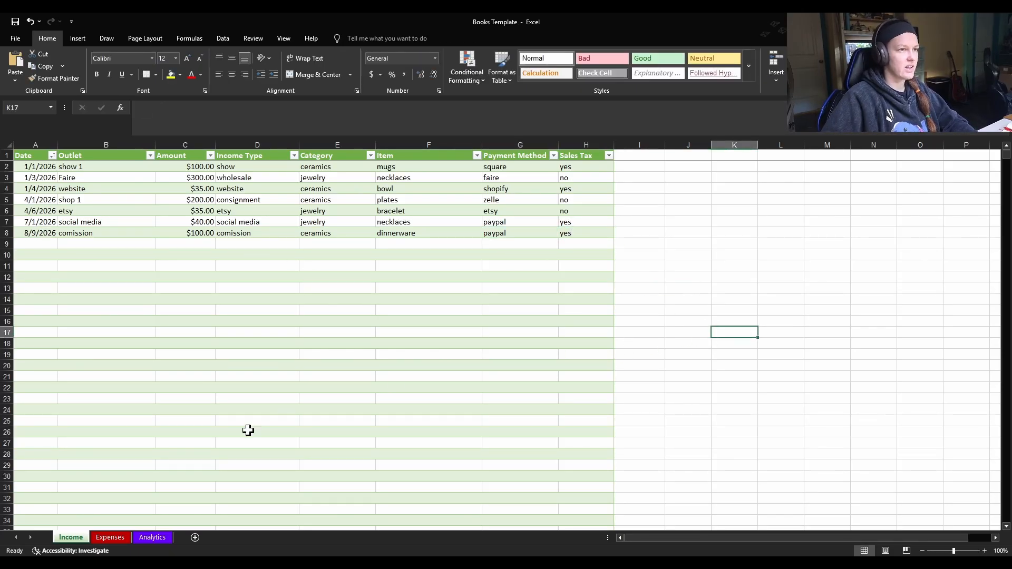
# Start a new record in row 6 of the Expenses sheet with date 8/9/2026, vendor paypal and amount 15.
pyautogui.click(111, 537)
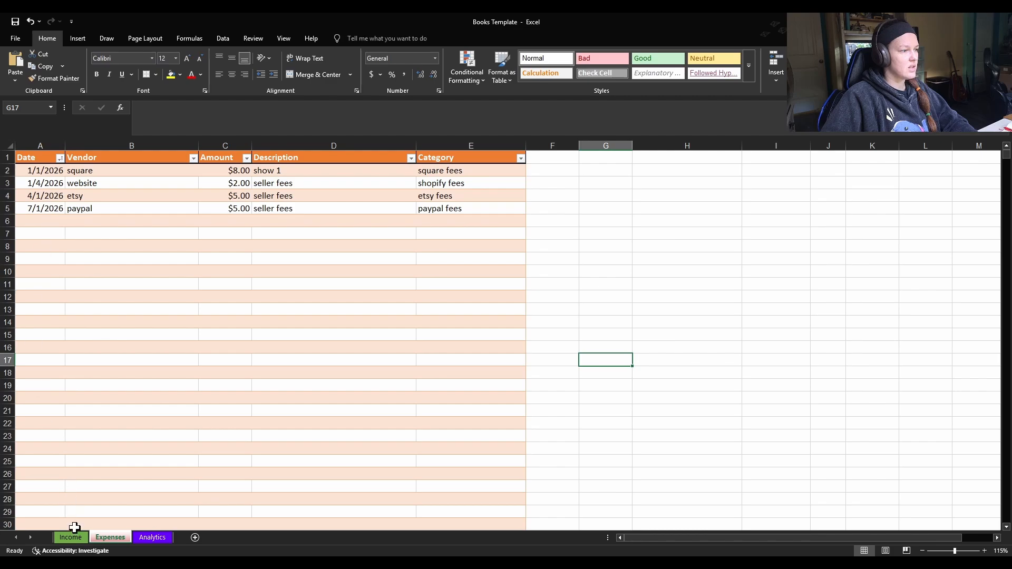
pyautogui.click(75, 535)
pyautogui.click(110, 536)
pyautogui.click(42, 219)
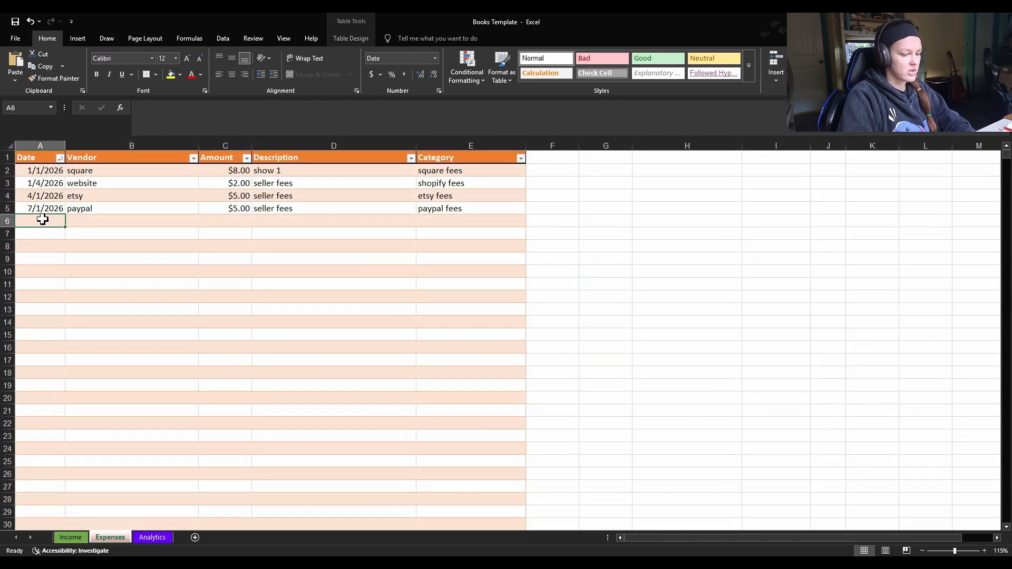
pyautogui.write('8/9')
pyautogui.press('Tab')
pyautogui.write('pa')
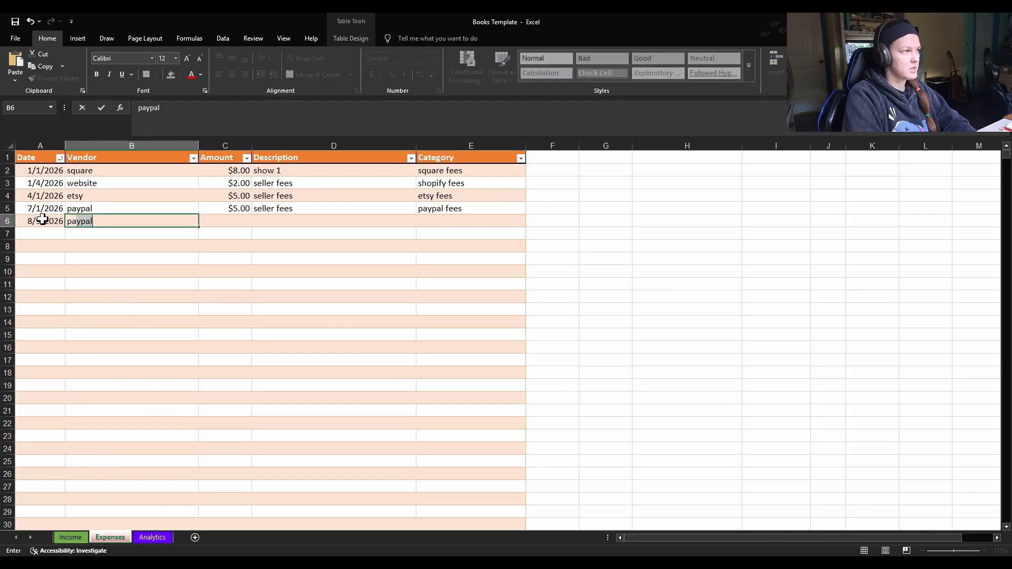
pyautogui.press('Tab')
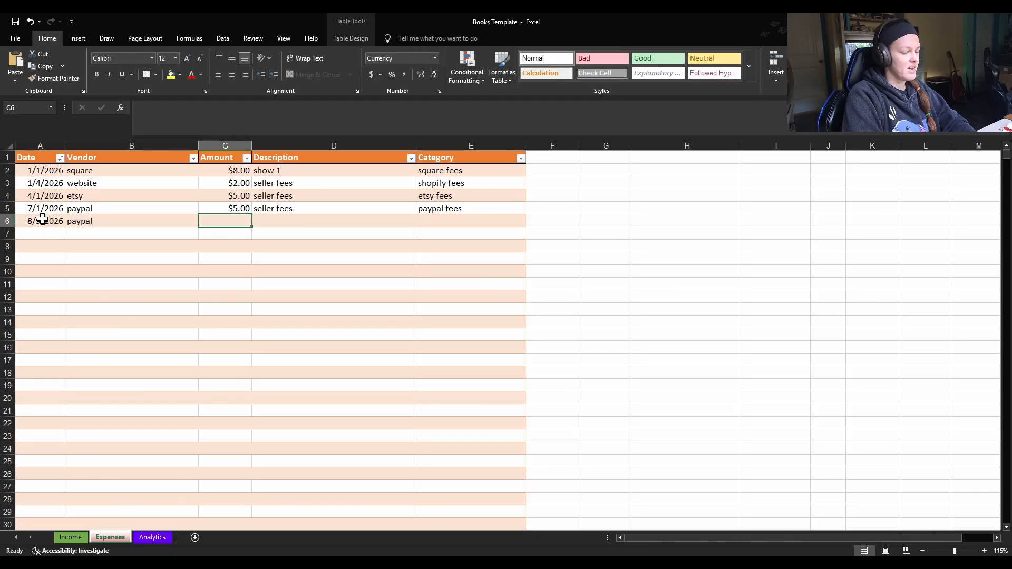
pyautogui.write('15')
pyautogui.press('Tab')
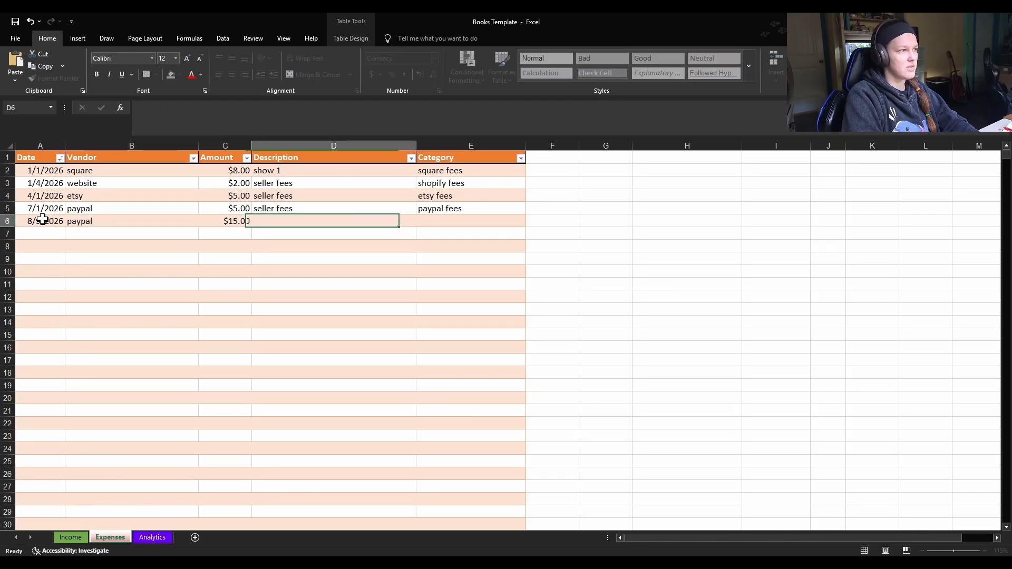
# Complete the row 6 expense with description "seller fees" and category "paypal fees".
pyautogui.write('se')
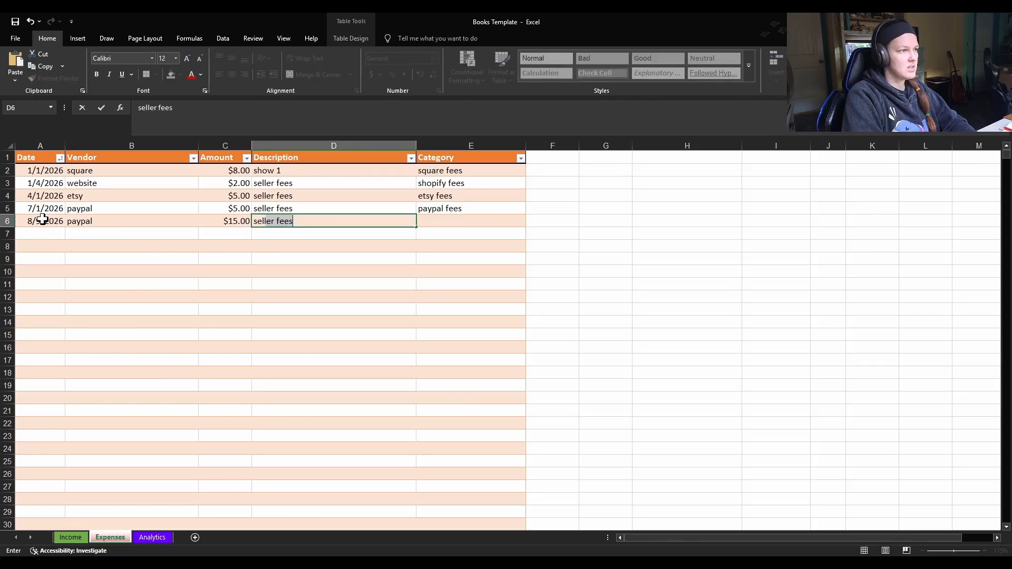
pyautogui.write('ller fees')
pyautogui.press('Tab')
pyautogui.write('p')
pyautogui.press('Return')
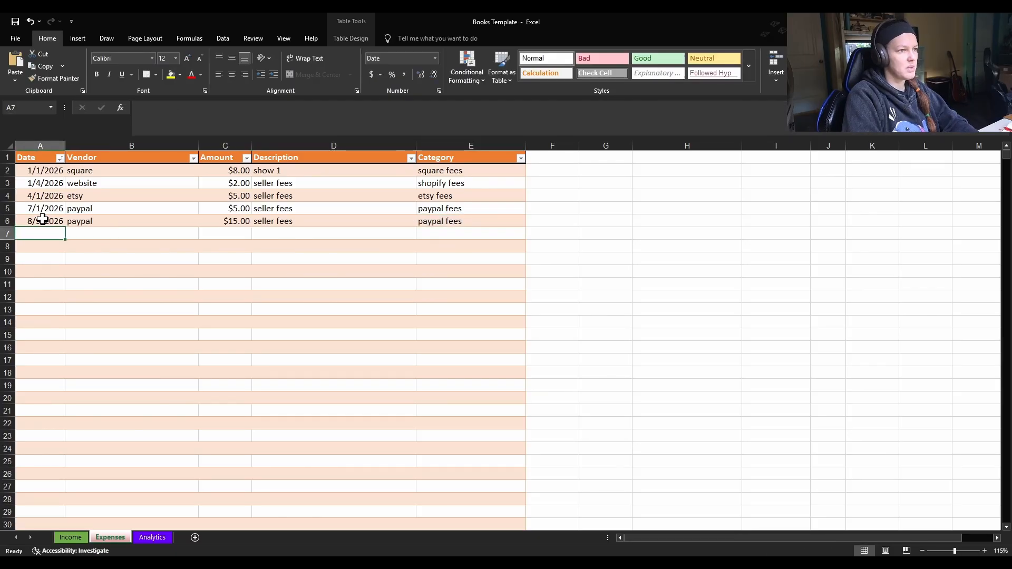
# Check the Commission row's income and percentage formulas on the Analytics sheet against the entries on the Income and Expenses sheets.
pyautogui.click(153, 537)
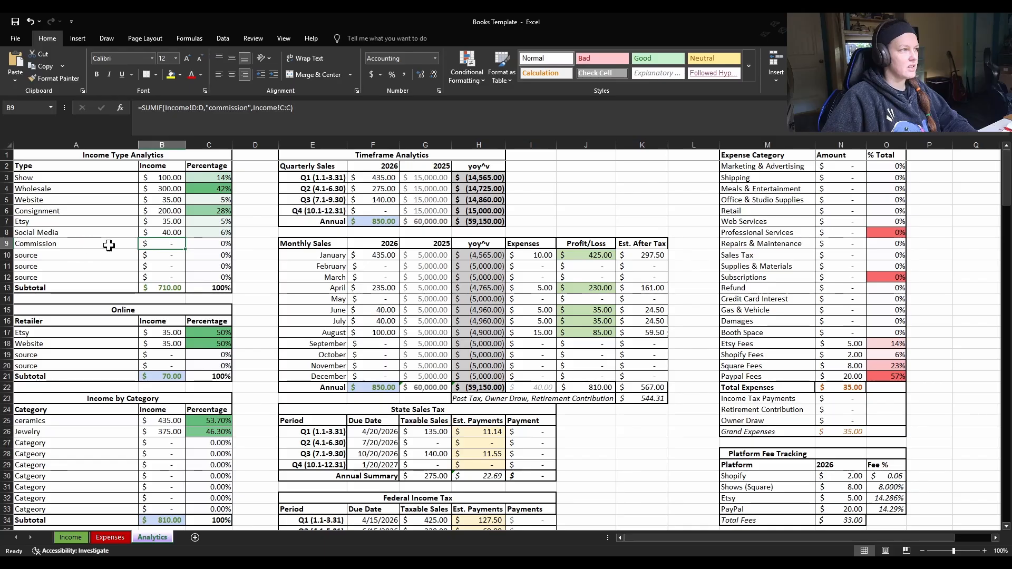
pyautogui.click(214, 245)
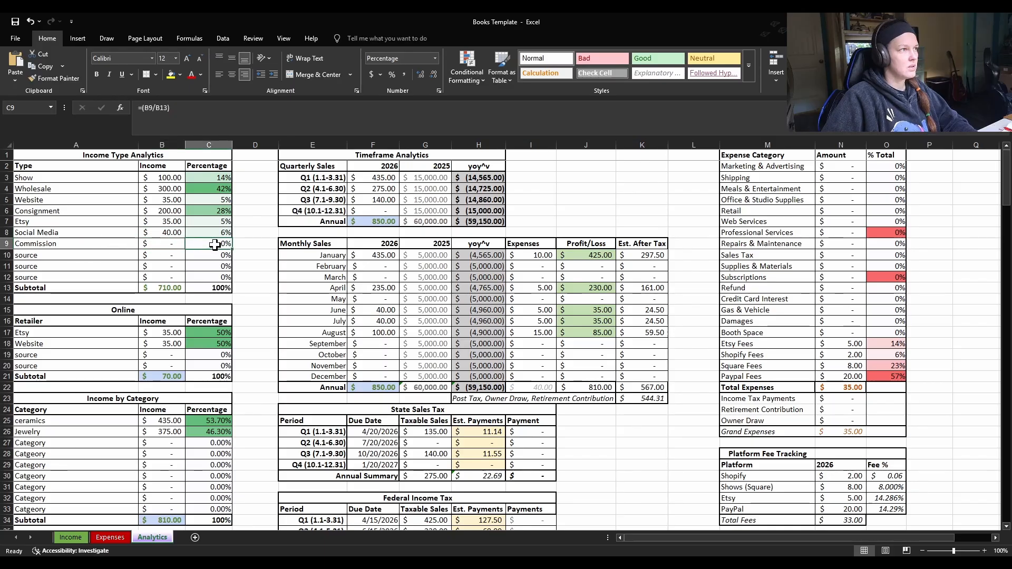
pyautogui.click(169, 243)
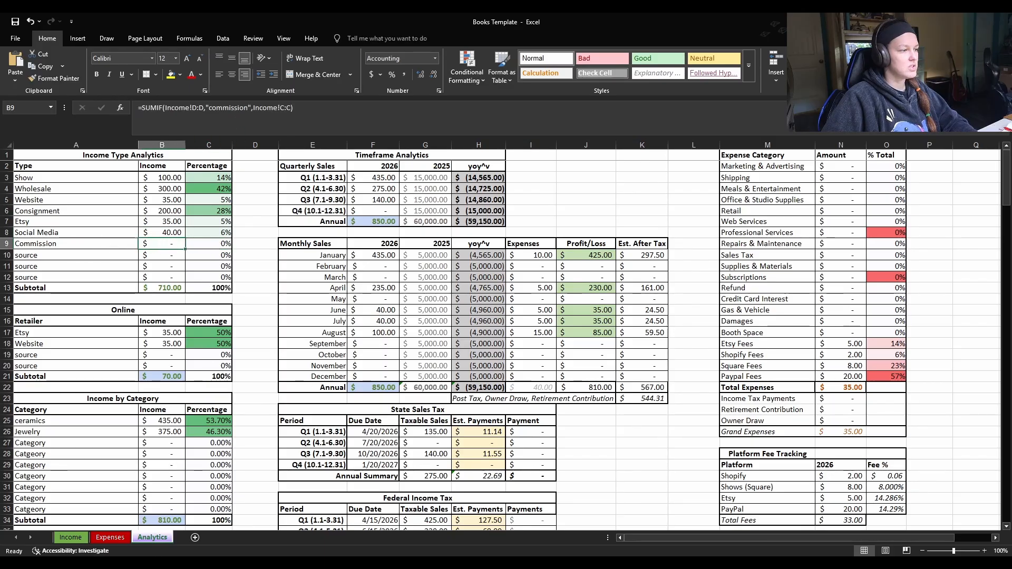
pyautogui.click(73, 537)
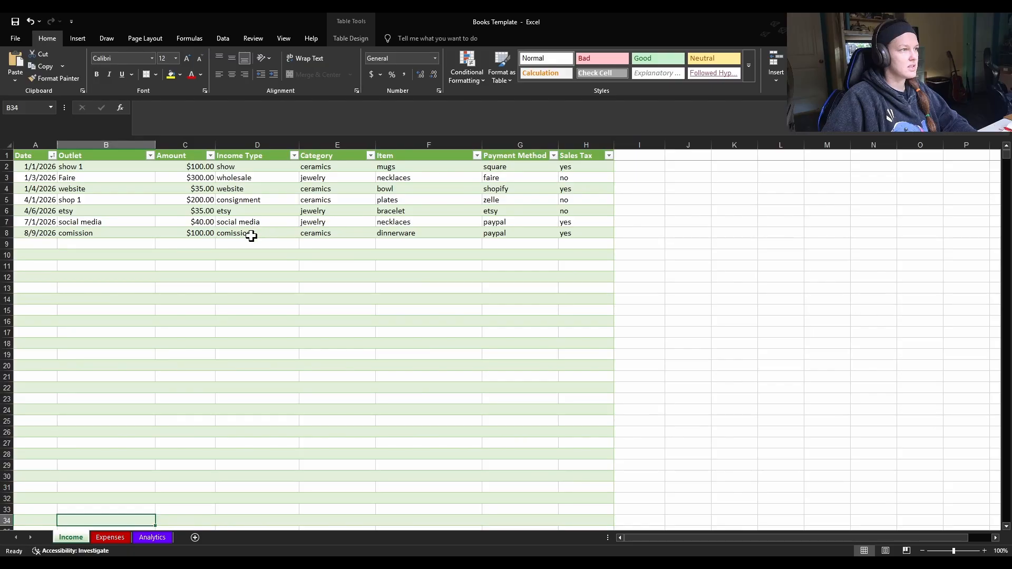
pyautogui.click(111, 537)
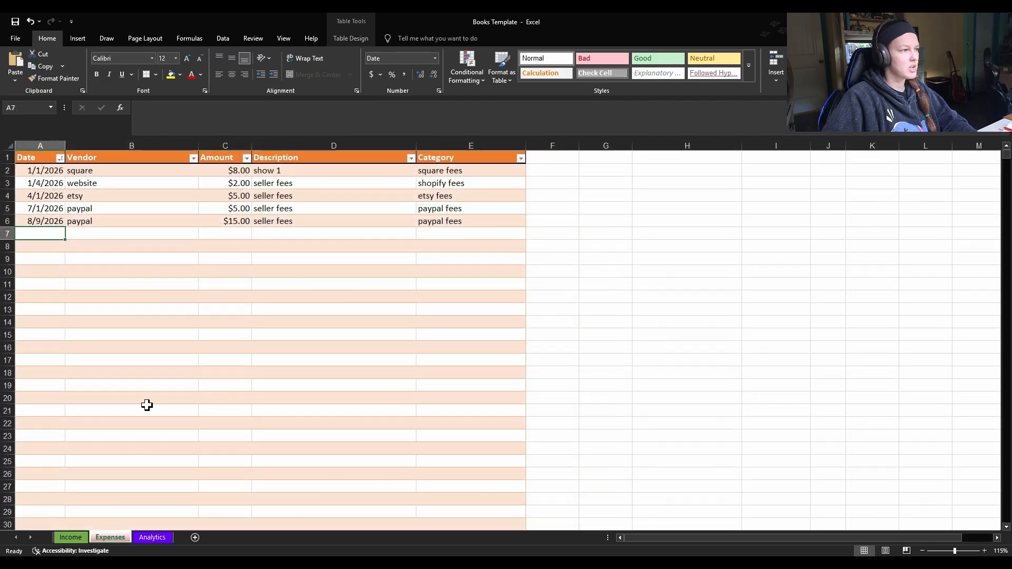
pyautogui.click(152, 537)
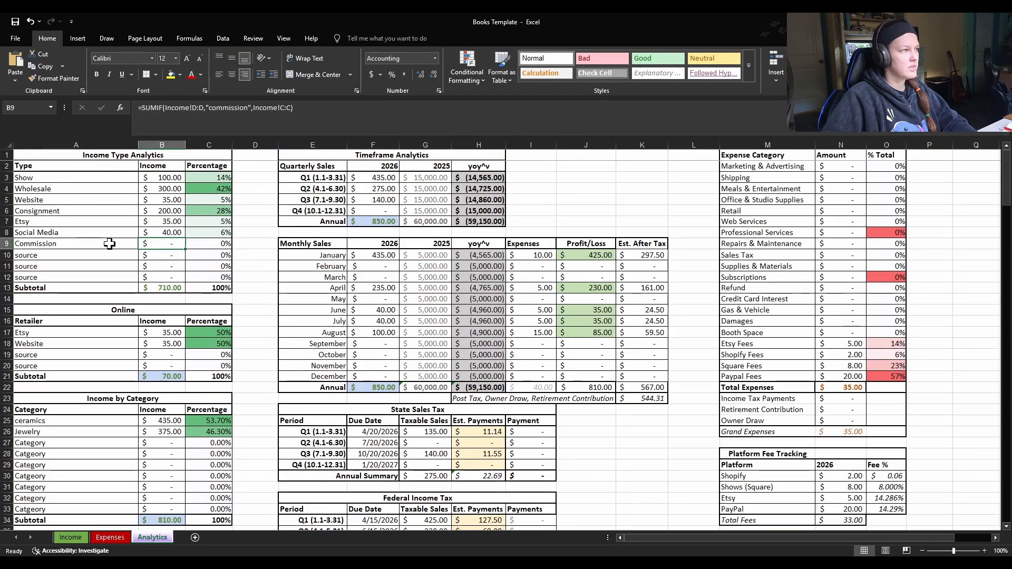
# Correct the outlet and income type in row 8 of the Income sheet to "commission" and save the workbook.
pyautogui.click(71, 537)
pyautogui.click(76, 233)
pyautogui.doubleClick(75, 233)
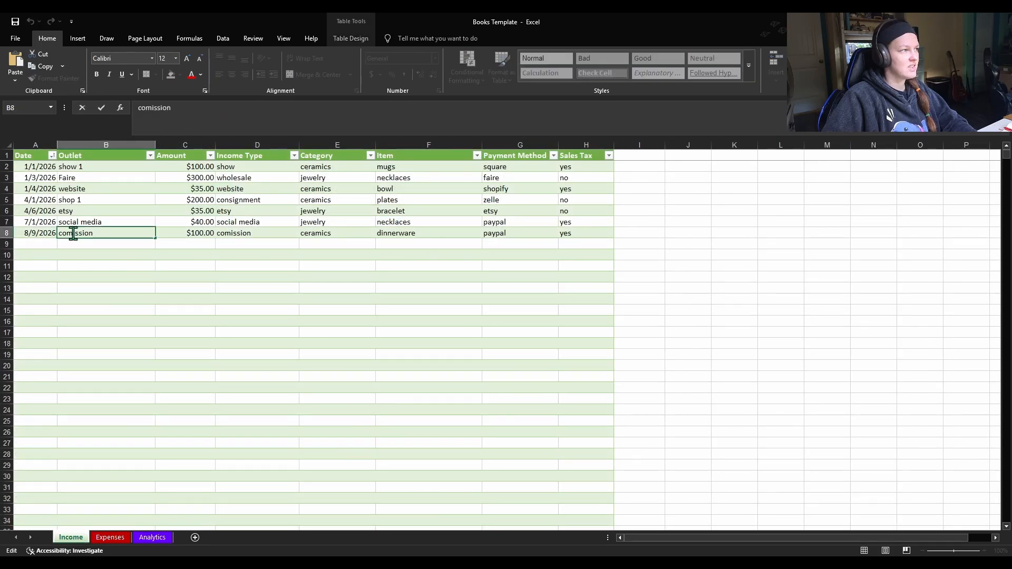
pyautogui.write('m')
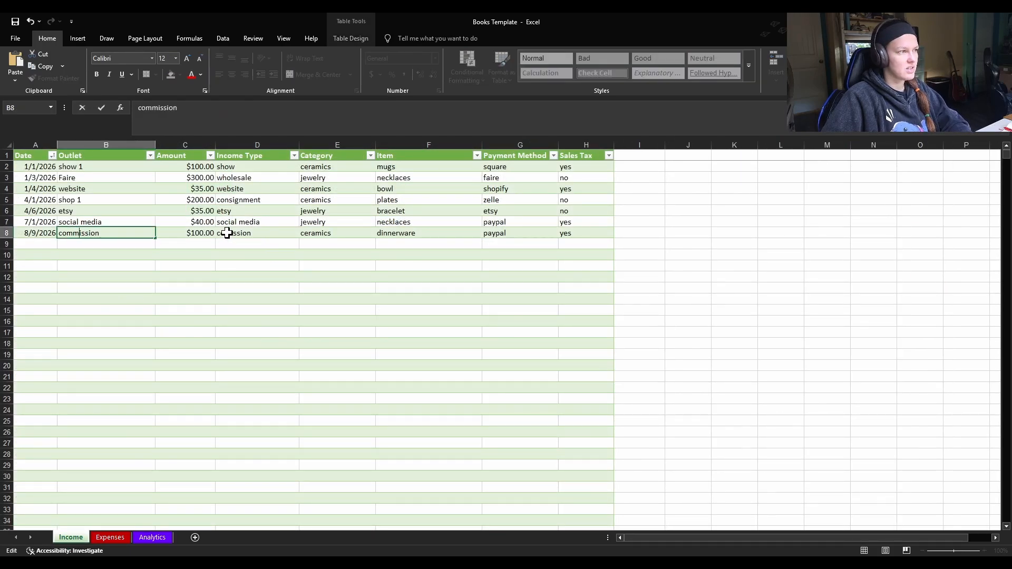
pyautogui.click(227, 233)
pyautogui.doubleClick(228, 233)
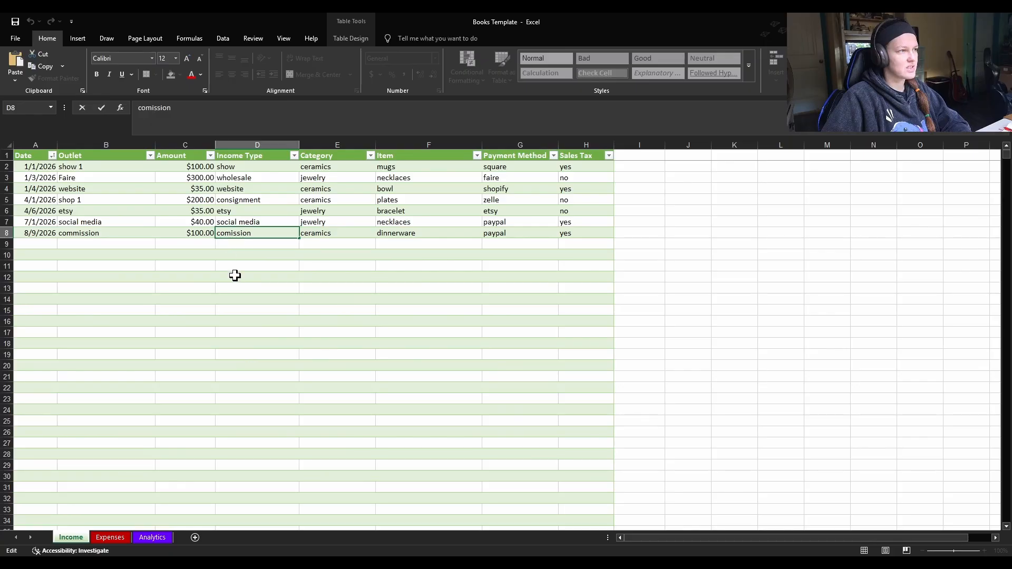
pyautogui.write('m')
pyautogui.click(280, 265)
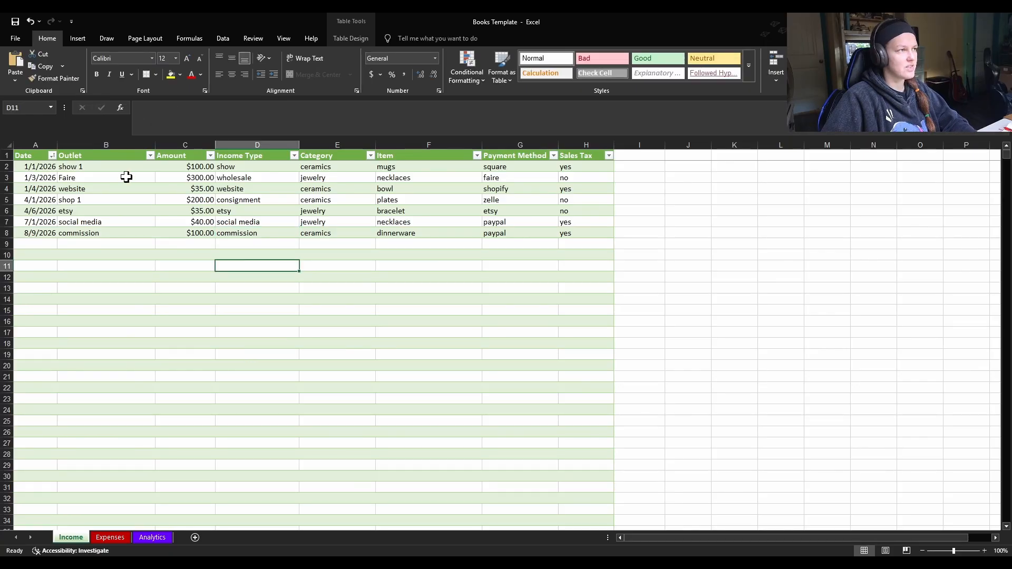
pyautogui.click(14, 21)
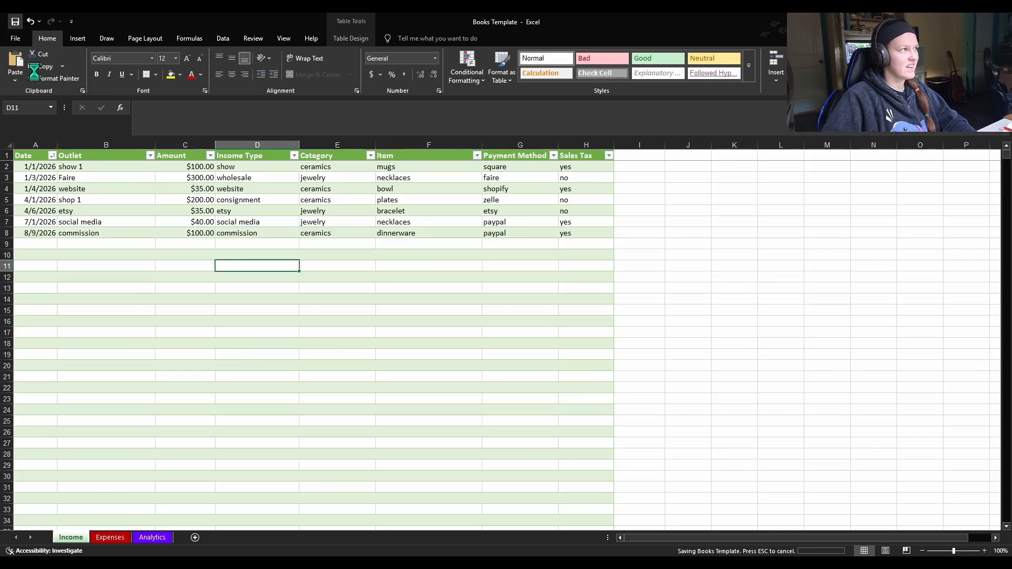
# Review the Commission income and the PayPal amount under Platform Fee Tracking on the Analytics sheet.
pyautogui.click(146, 537)
pyautogui.click(252, 292)
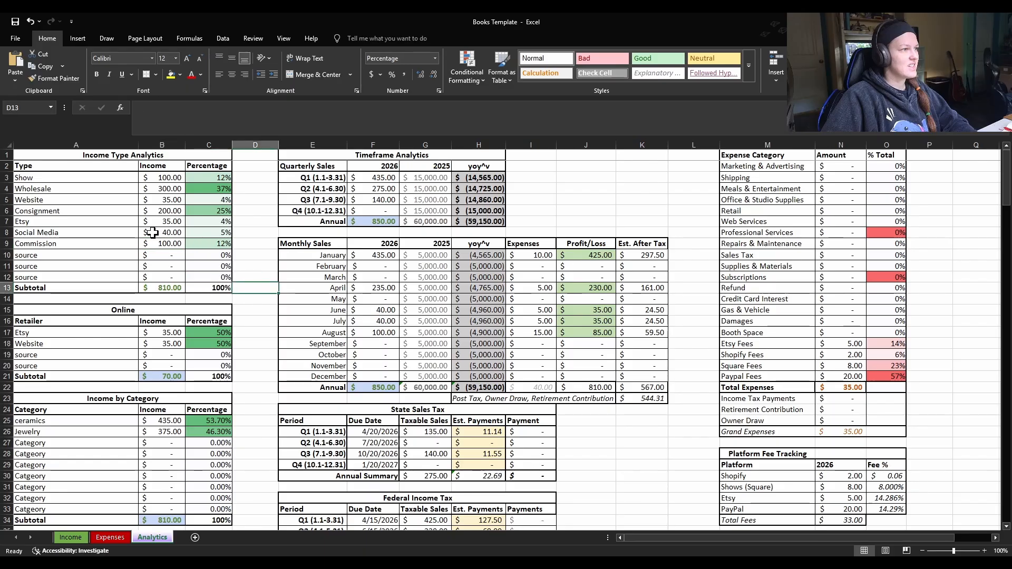
pyautogui.click(160, 253)
pyautogui.click(163, 244)
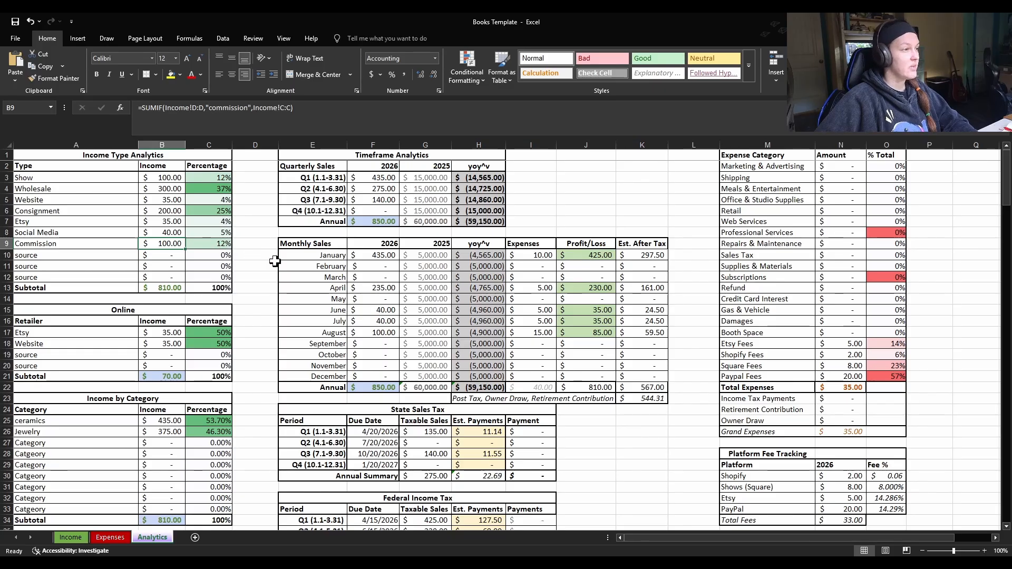
pyautogui.scroll(-1, 275, 260)
pyautogui.click(858, 475)
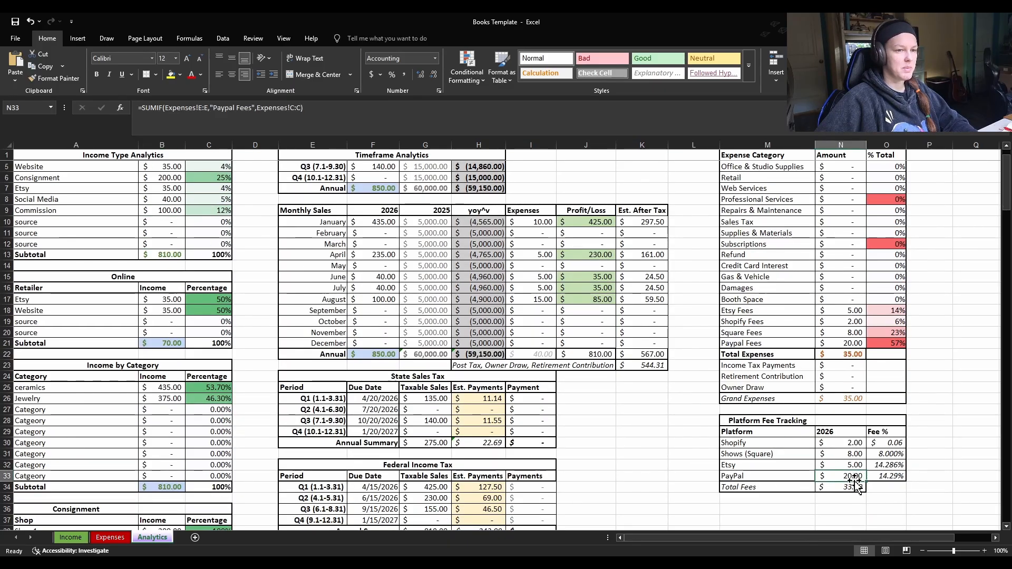
# Inspect the PayPal Fee % formula under Platform Fee Tracking, leaving it as it is.
pyautogui.click(894, 477)
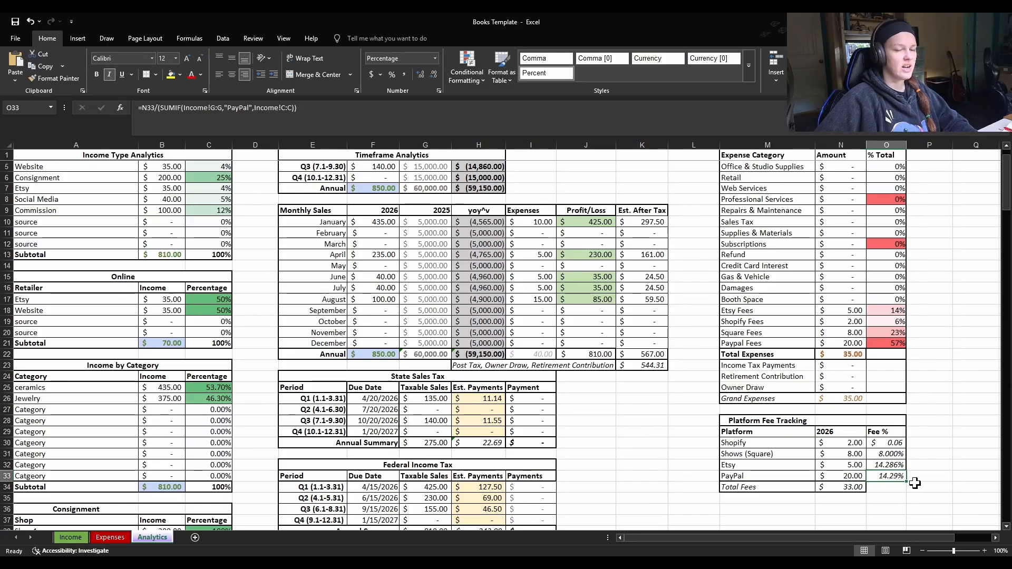
pyautogui.click(390, 127)
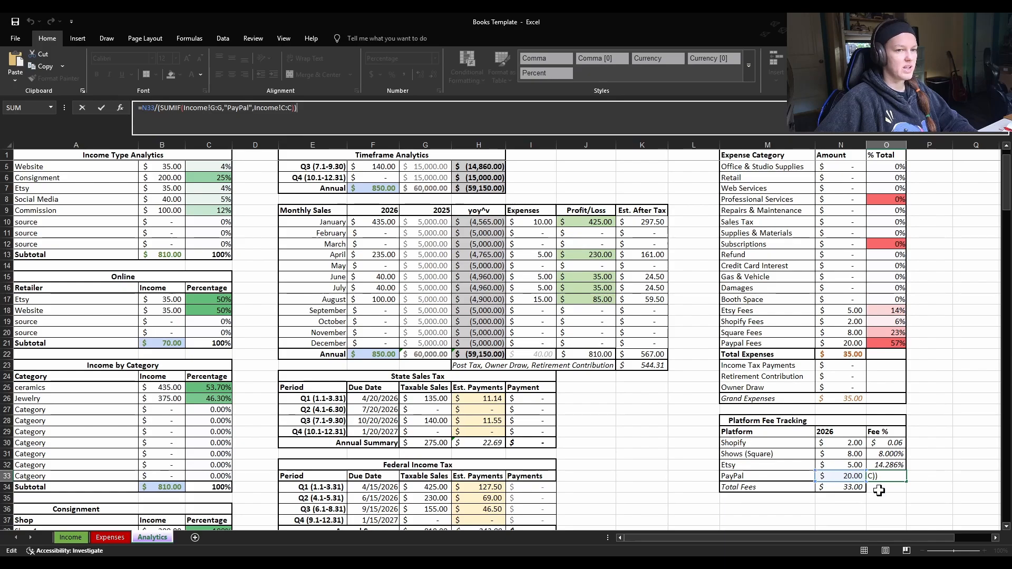
pyautogui.scroll(-1, 901, 474)
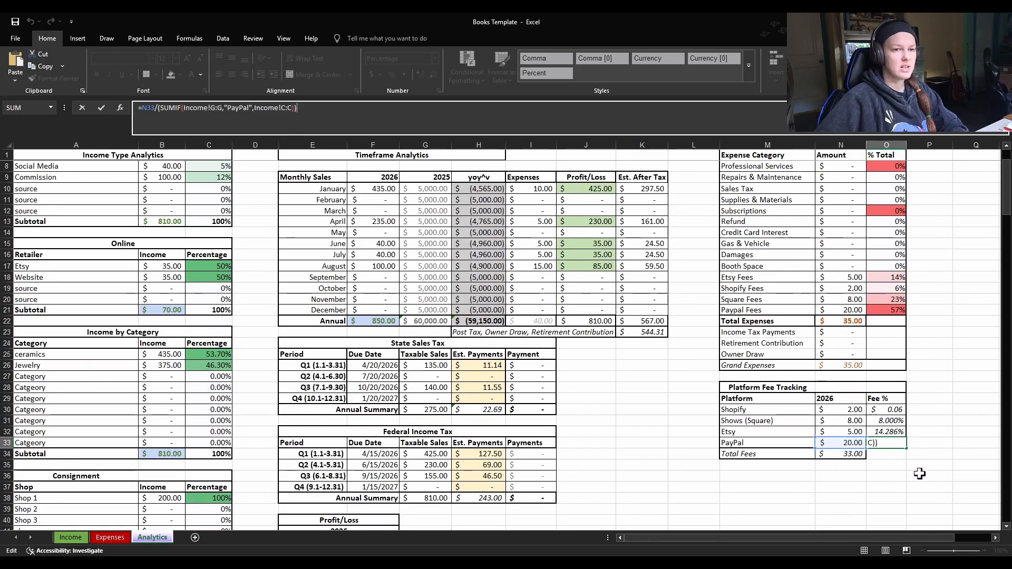
pyautogui.press('Return')
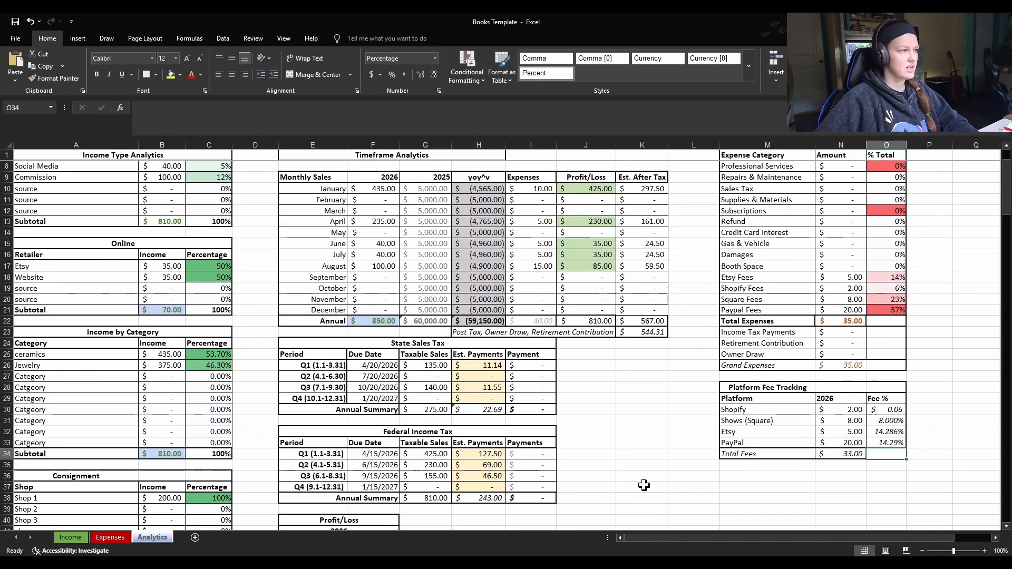
# Look over the income, timeframe, tax and profit/loss tables on the Analytics sheet.
pyautogui.scroll(1, 701, 484)
pyautogui.scroll(-2, 146, 333)
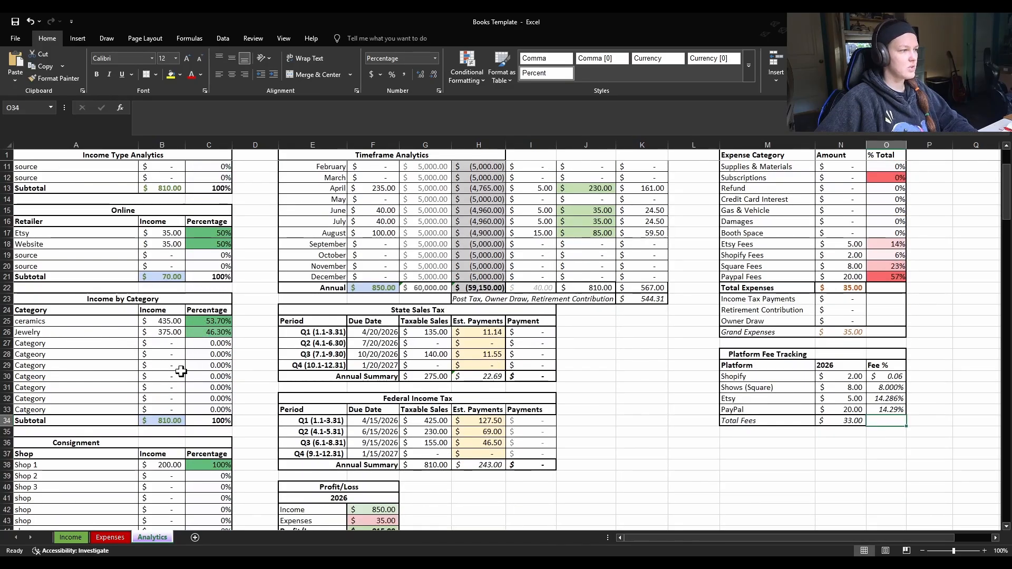
pyautogui.scroll(-5, 180, 361)
pyautogui.scroll(5, 235, 424)
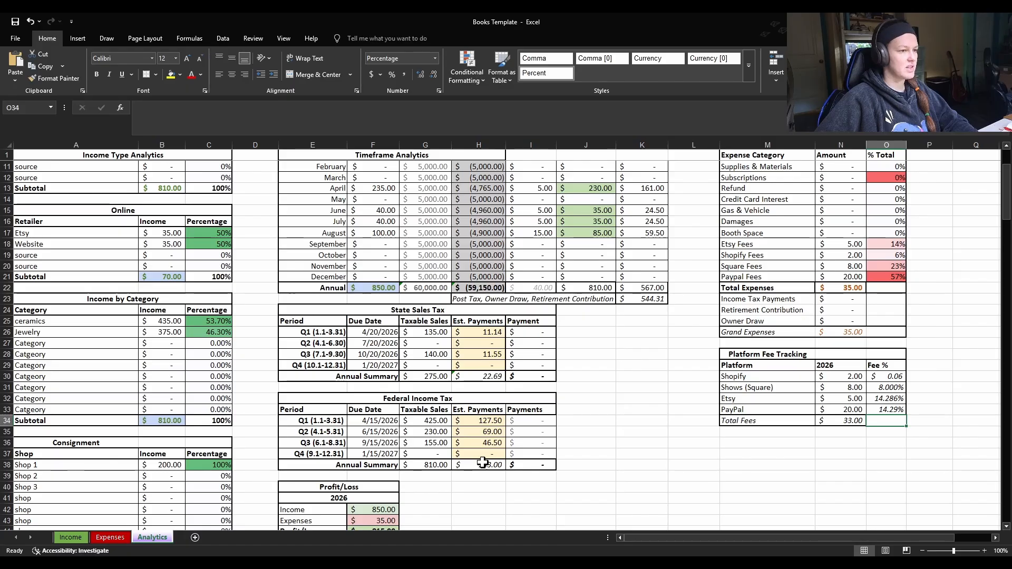
pyautogui.scroll(1, 410, 416)
pyautogui.scroll(2, 410, 416)
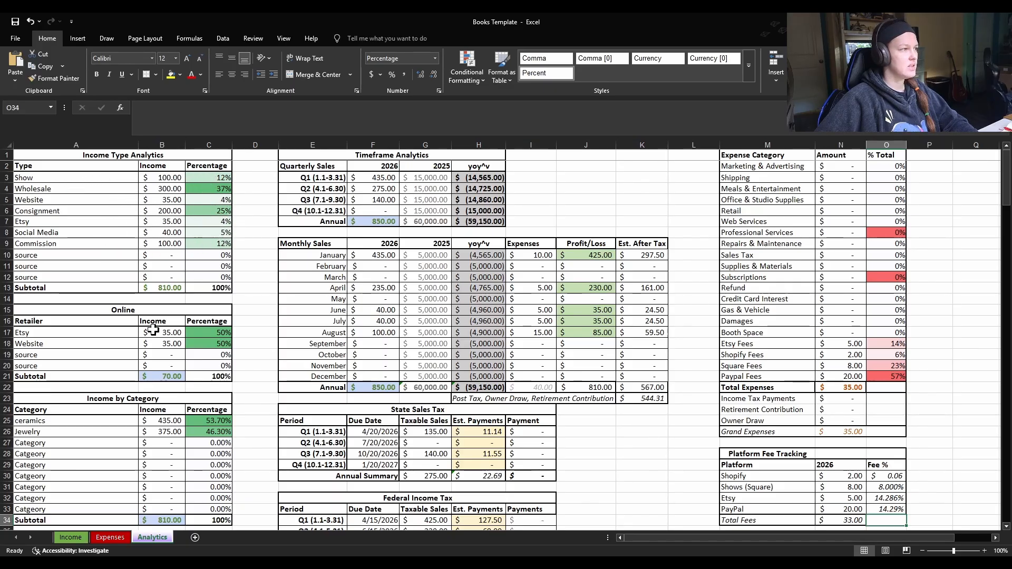
pyautogui.scroll(-2, 148, 324)
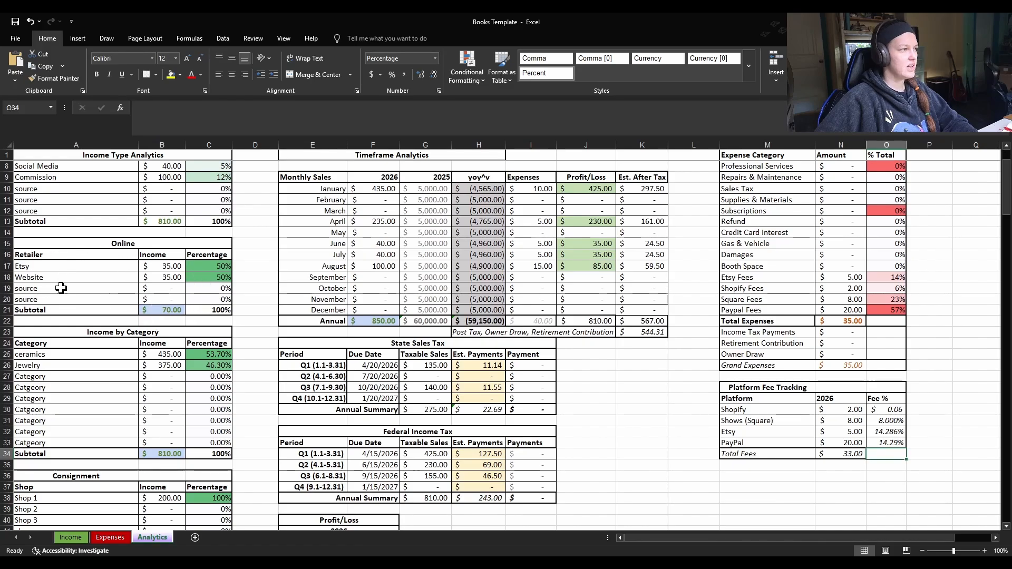
# Compare the Etsy entry's income type on the Income sheet with the Etsy income formula in the Online table on Analytics.
pyautogui.click(70, 537)
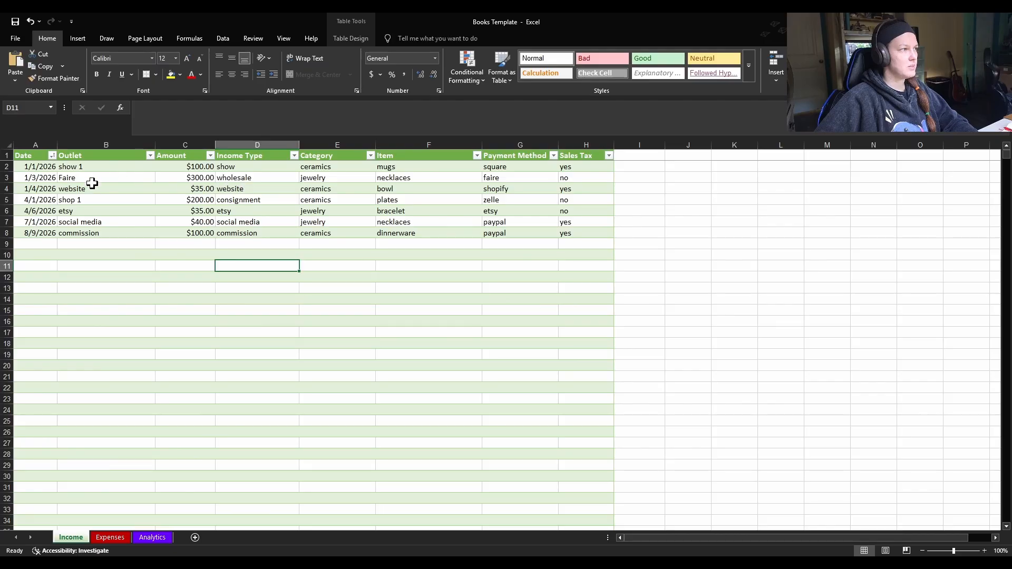
pyautogui.click(235, 212)
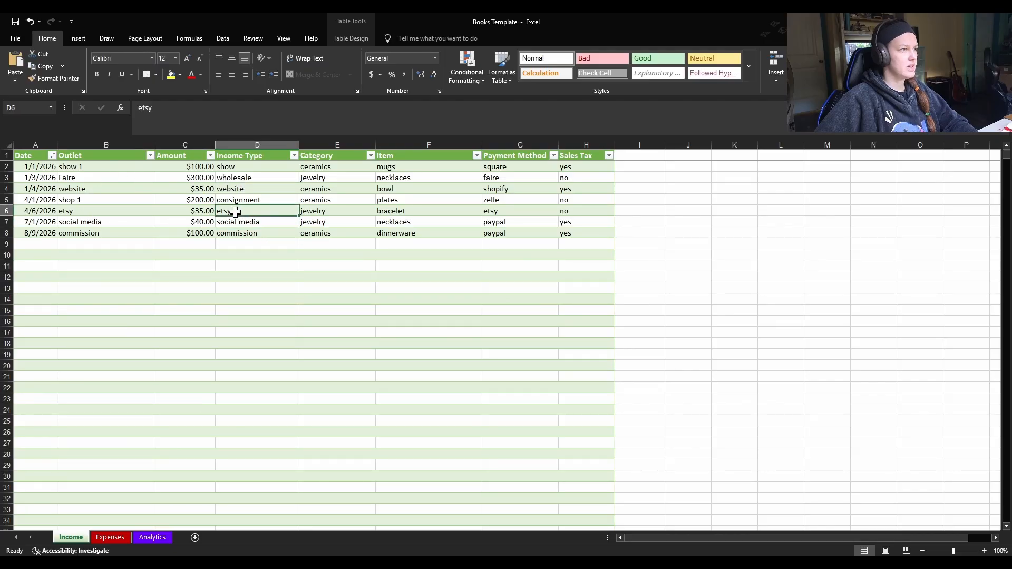
pyautogui.click(152, 538)
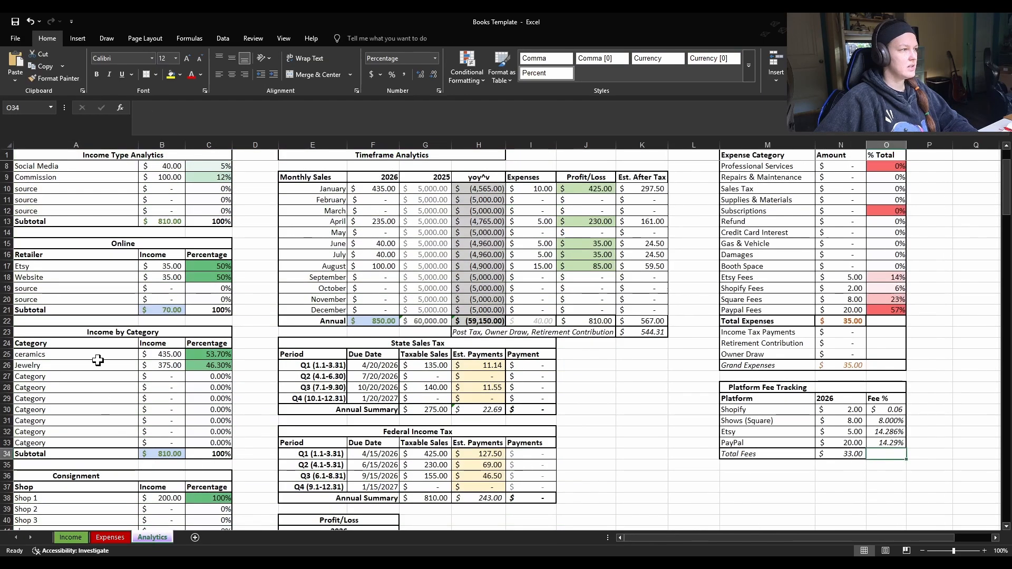
pyautogui.click(170, 267)
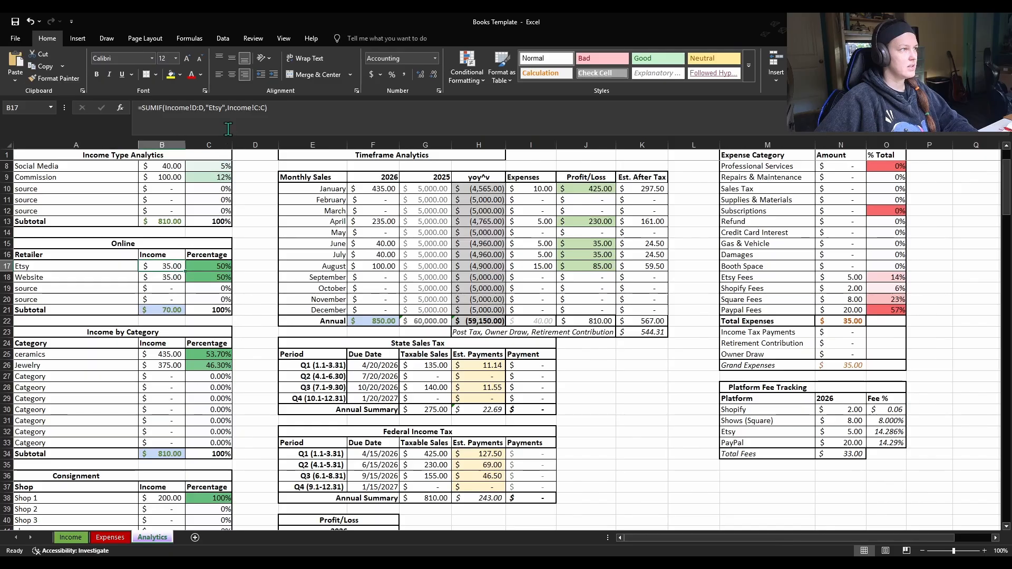
# Check the Website income formula in the Online table against the website entry's income type on the Income sheet.
pyautogui.click(168, 464)
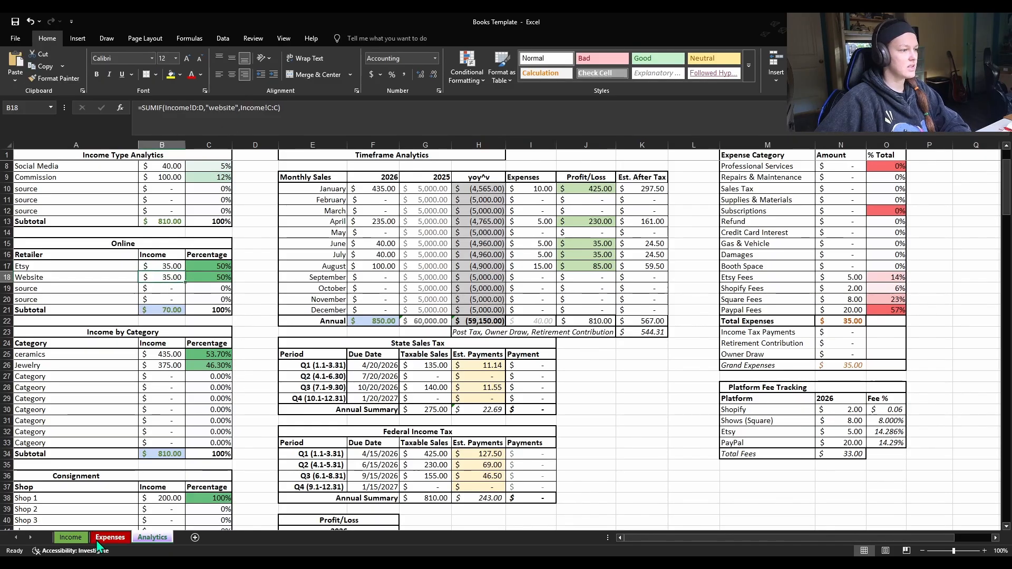
pyautogui.click(77, 540)
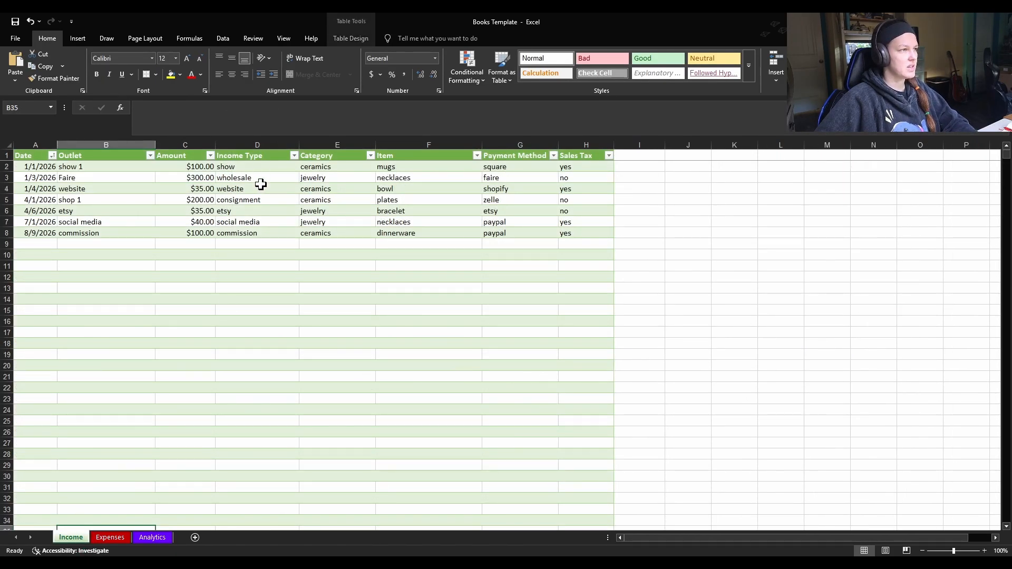
pyautogui.click(236, 213)
pyautogui.click(249, 188)
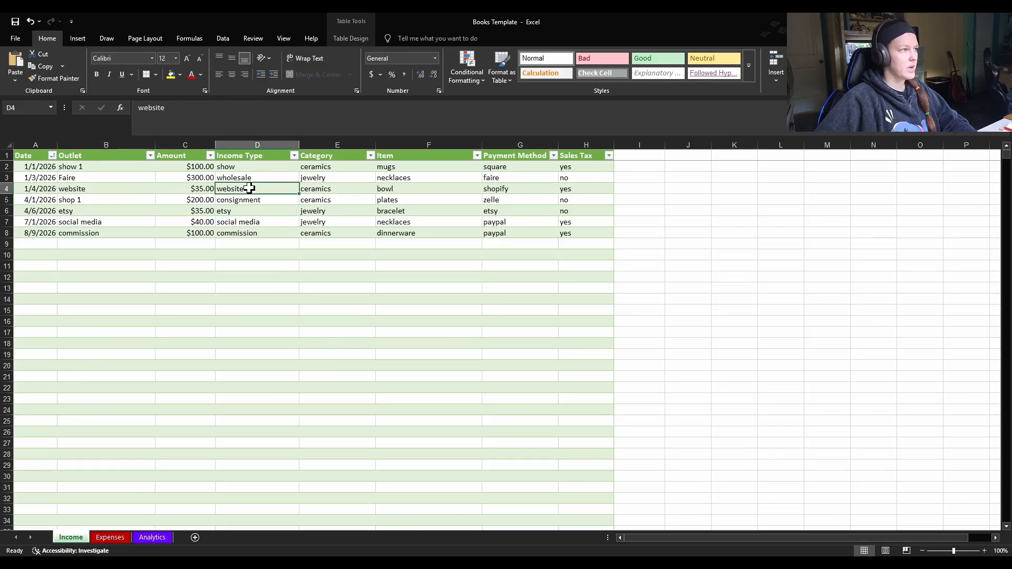
pyautogui.click(124, 536)
pyautogui.click(146, 536)
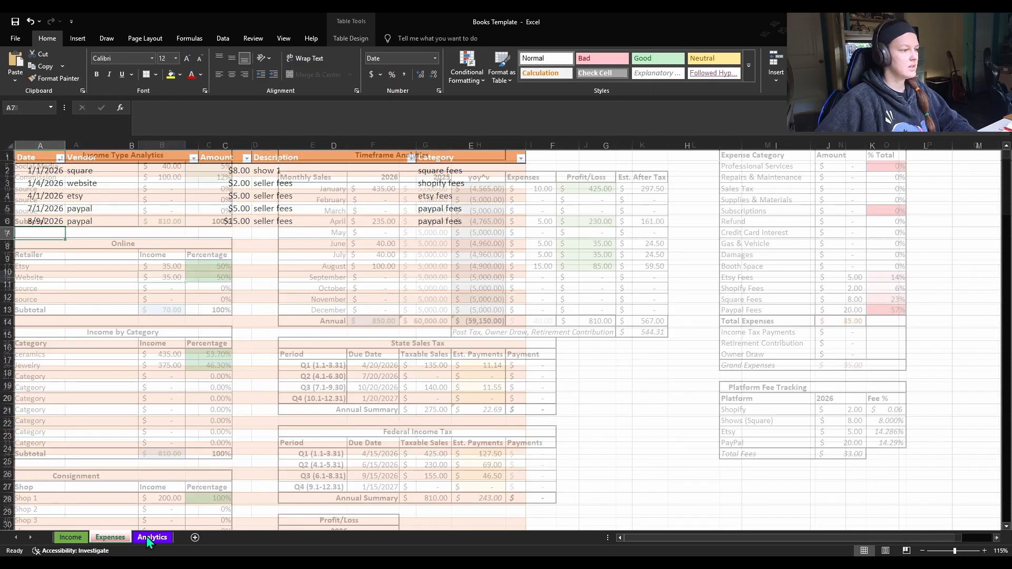
pyautogui.click(172, 287)
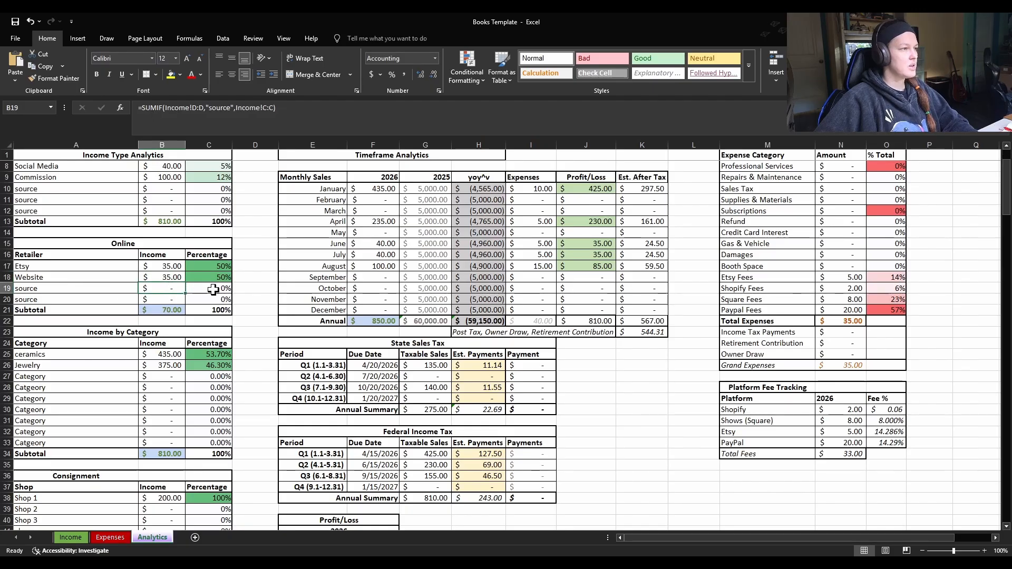
pyautogui.click(173, 277)
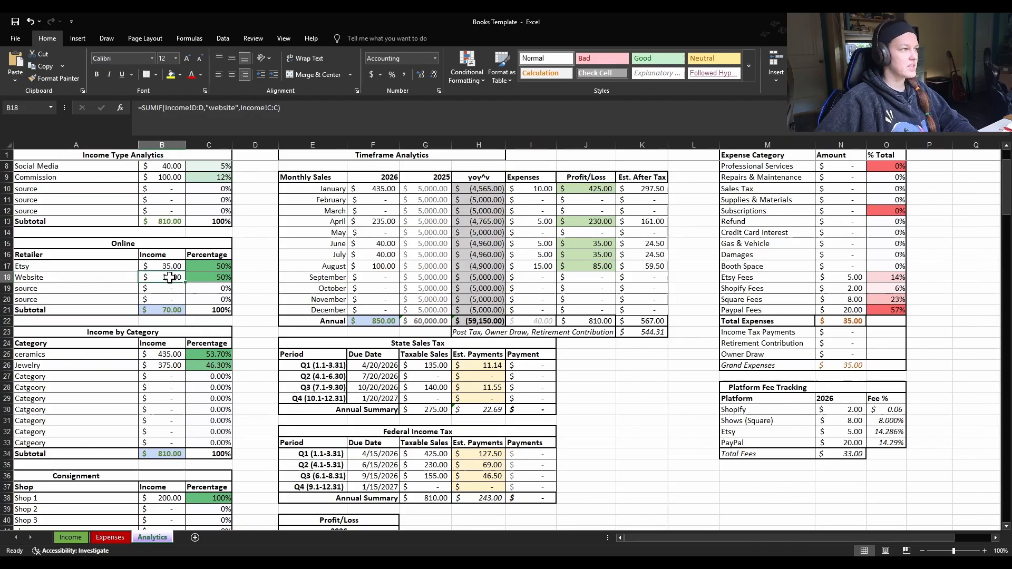
pyautogui.click(168, 111)
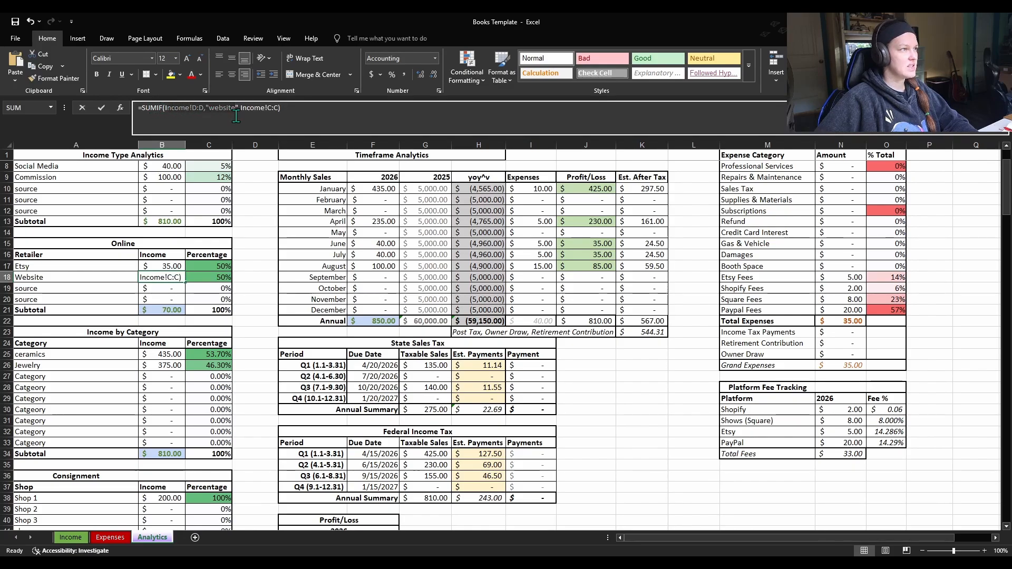
pyautogui.click(254, 178)
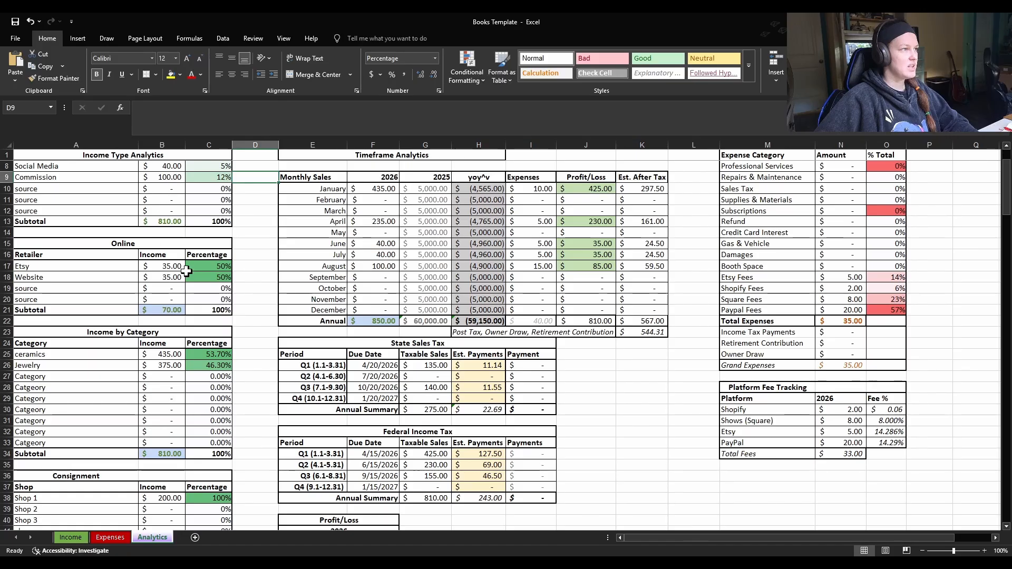
# Check the Online table's Etsy percentage and income formulas against the Income Type and Amount columns on the Income sheet.
pyautogui.click(218, 269)
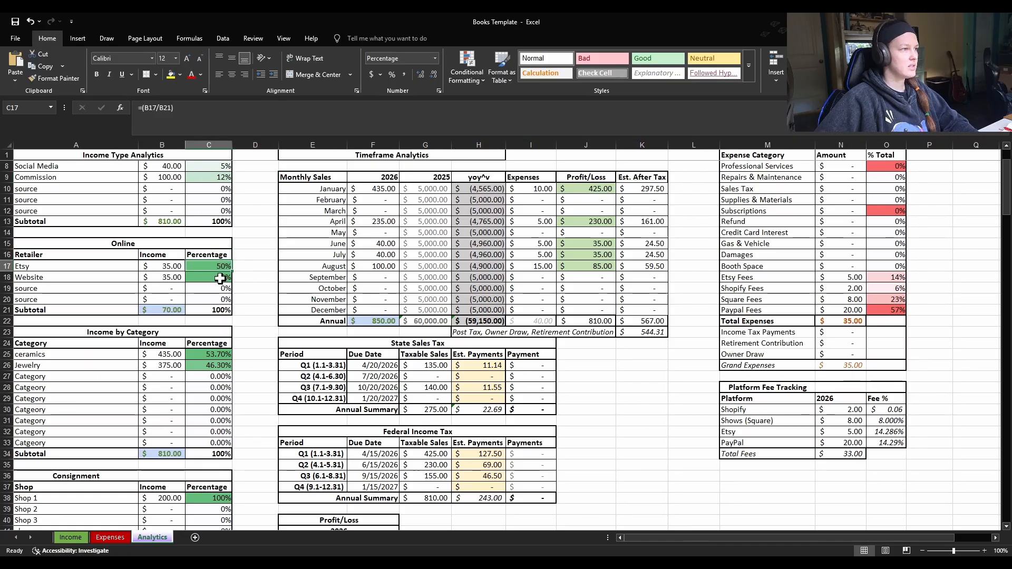
pyautogui.click(158, 266)
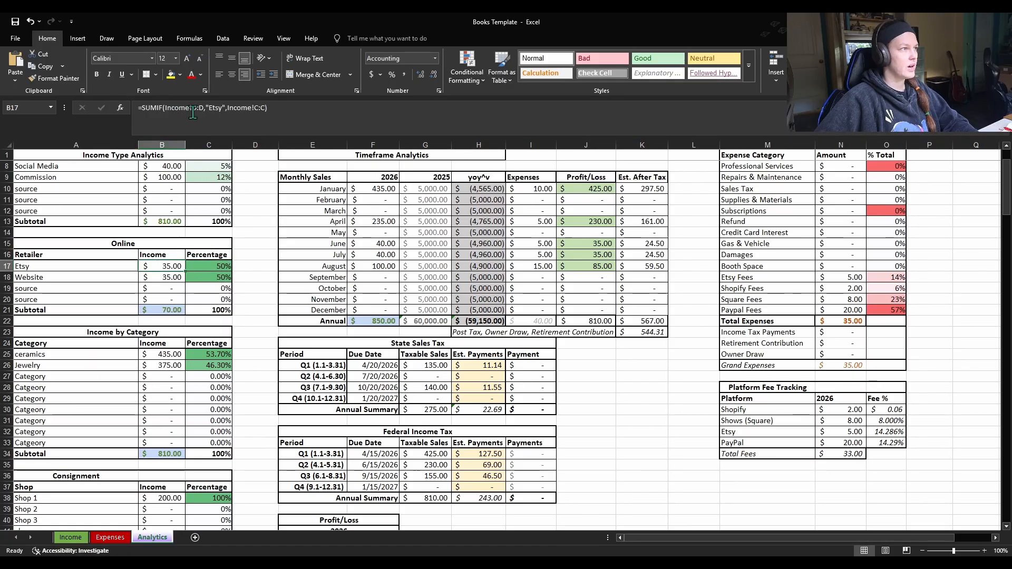
pyautogui.click(72, 538)
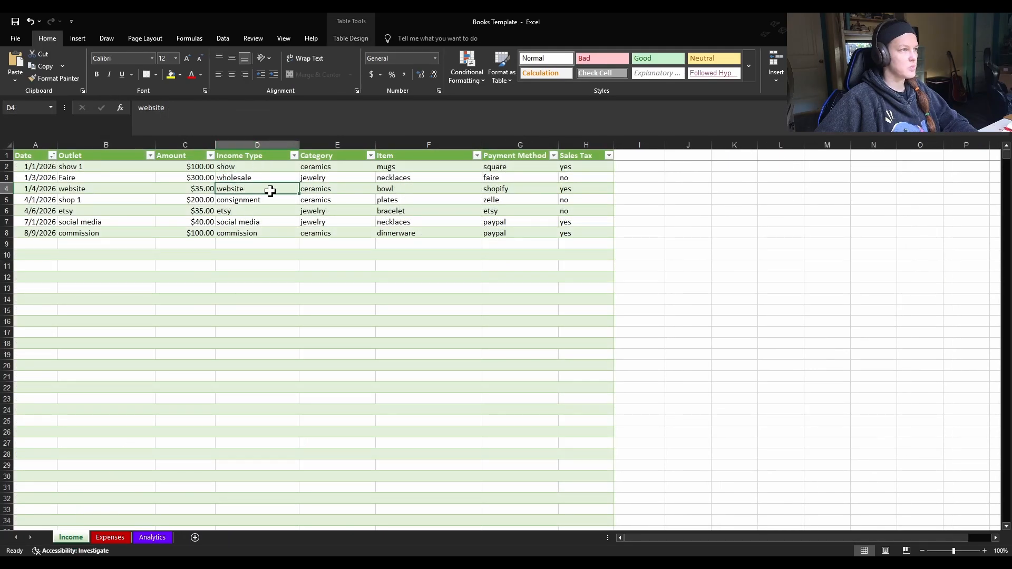
pyautogui.click(117, 538)
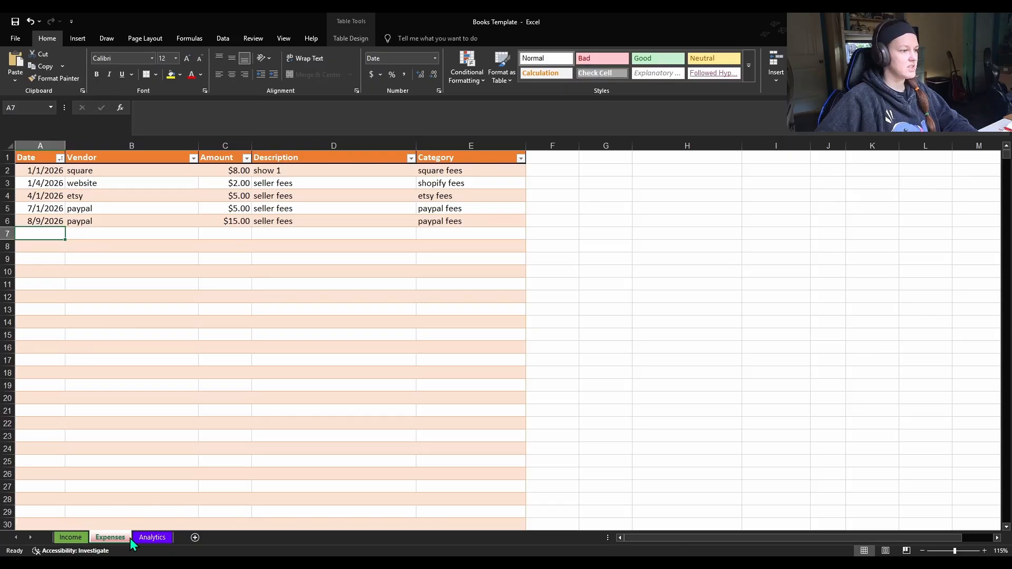
pyautogui.click(140, 538)
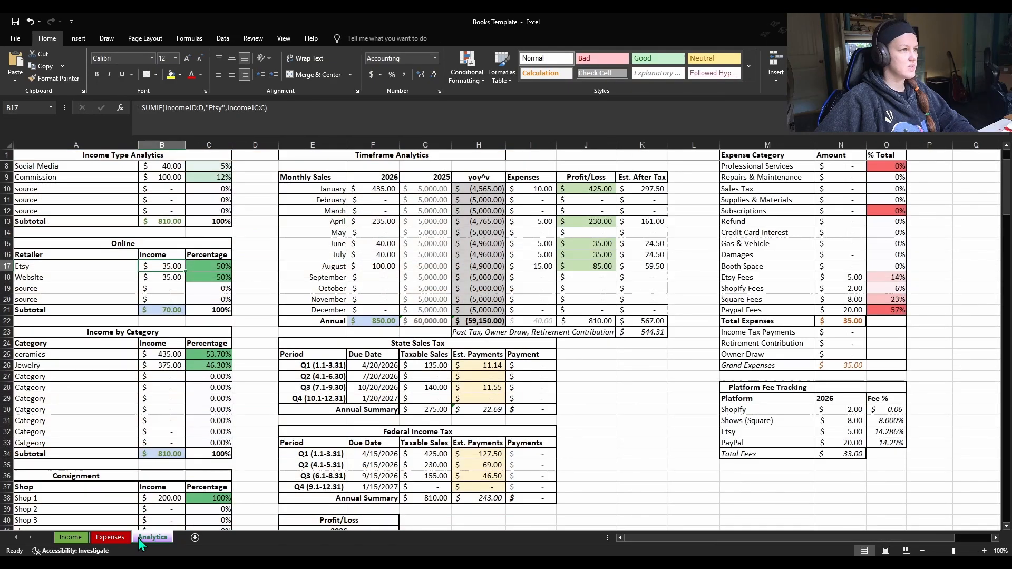
pyautogui.click(228, 117)
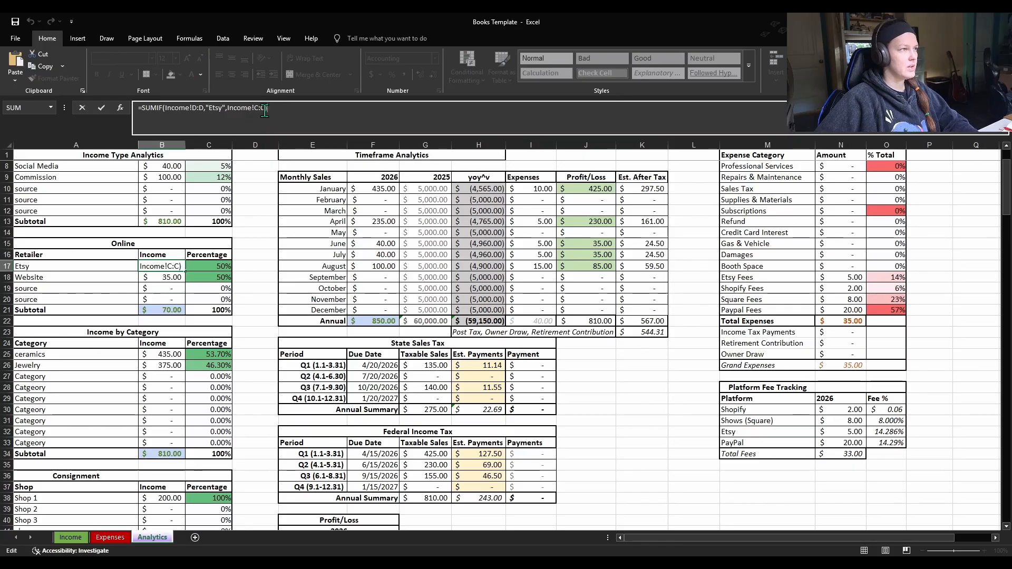
pyautogui.press('Escape')
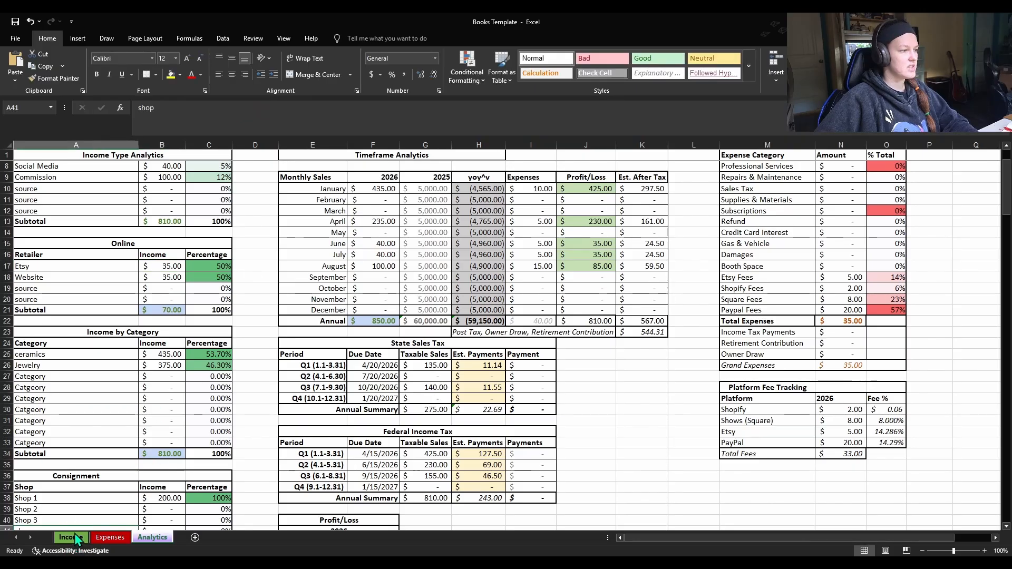
pyautogui.click(72, 539)
pyautogui.click(203, 145)
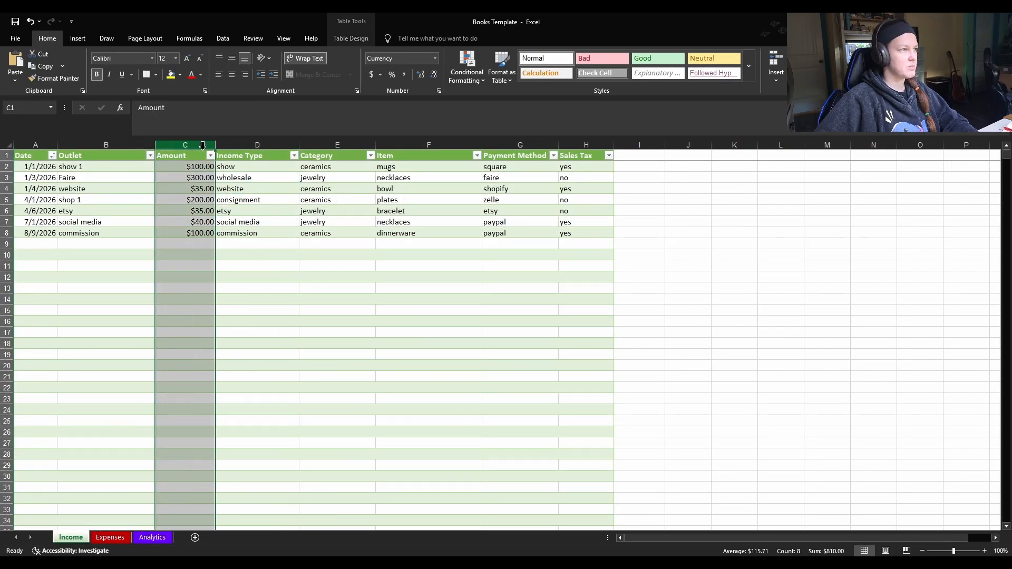
pyautogui.click(529, 319)
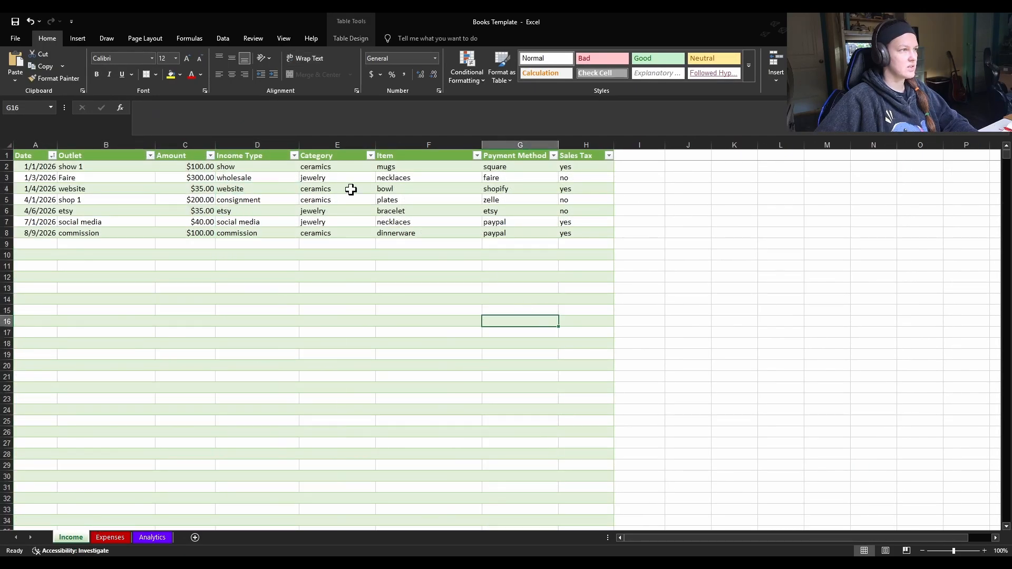
pyautogui.click(153, 536)
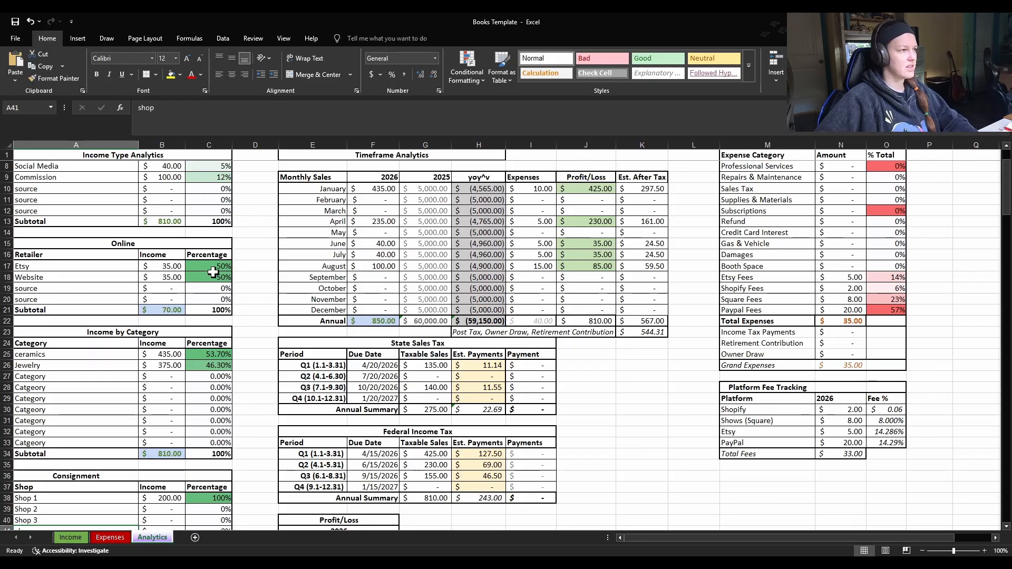
# Examine the first placeholder "source" row in the Online table, comparing its label with the "source" criterion in its income formula.
pyautogui.scroll(-3, 216, 303)
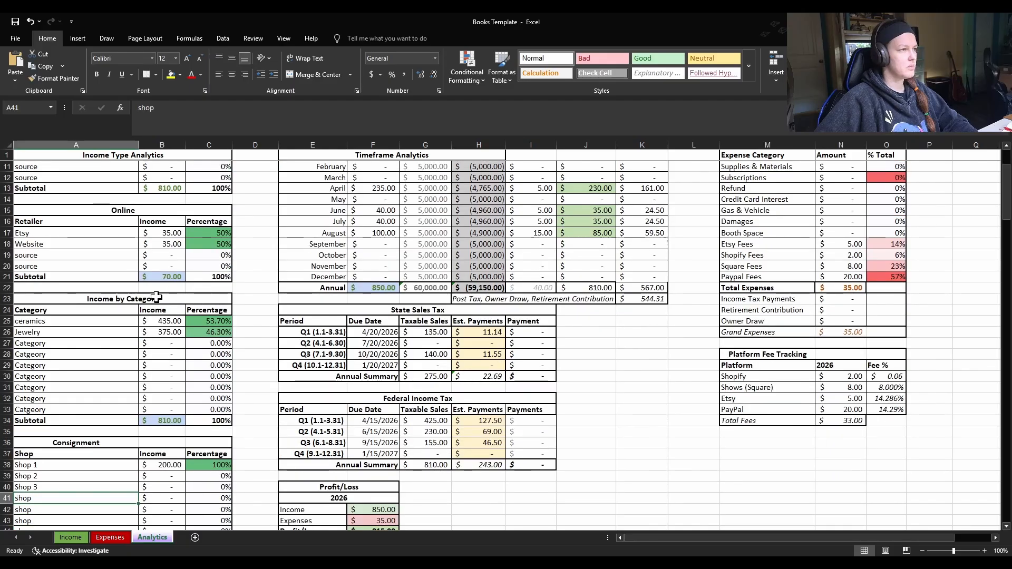
pyautogui.click(80, 256)
pyautogui.click(167, 255)
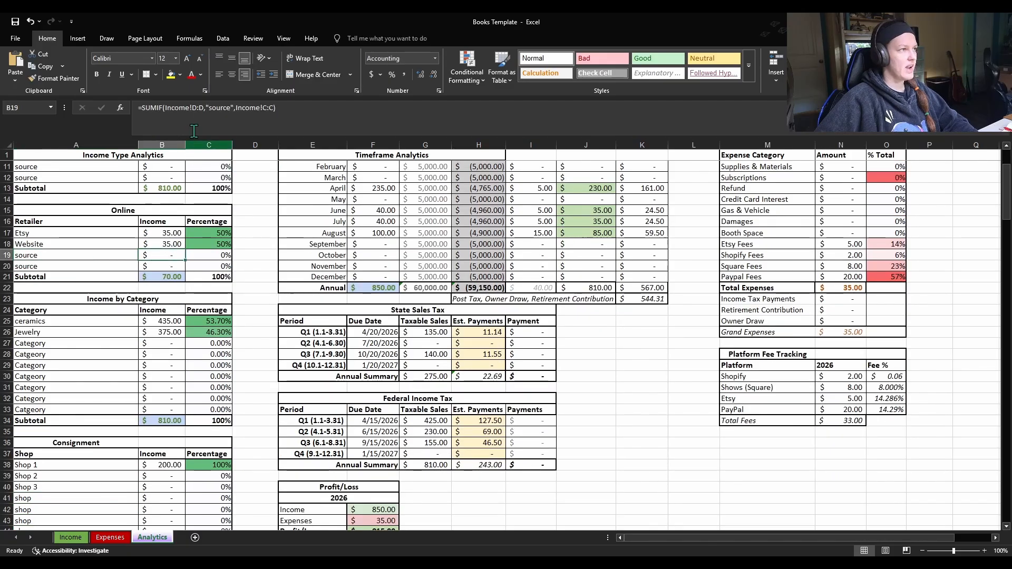
pyautogui.moveTo(230, 109); pyautogui.dragTo(209, 110)
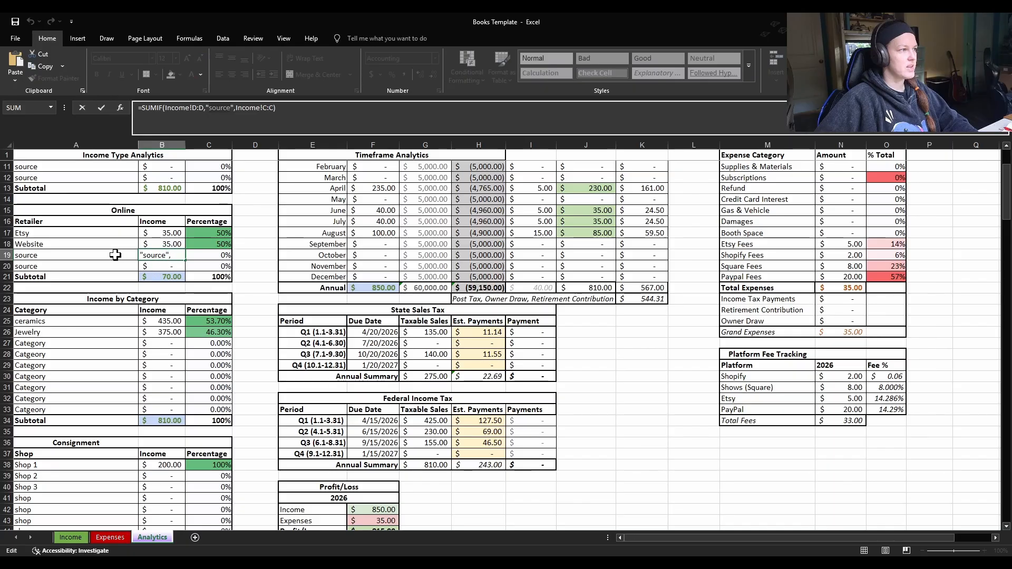
pyautogui.click(81, 256)
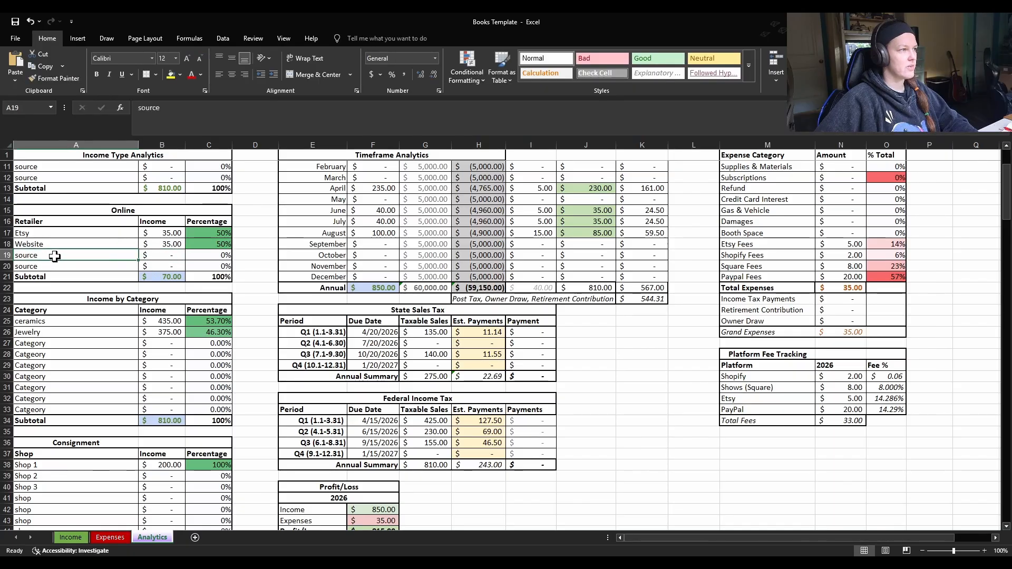
pyautogui.click(167, 256)
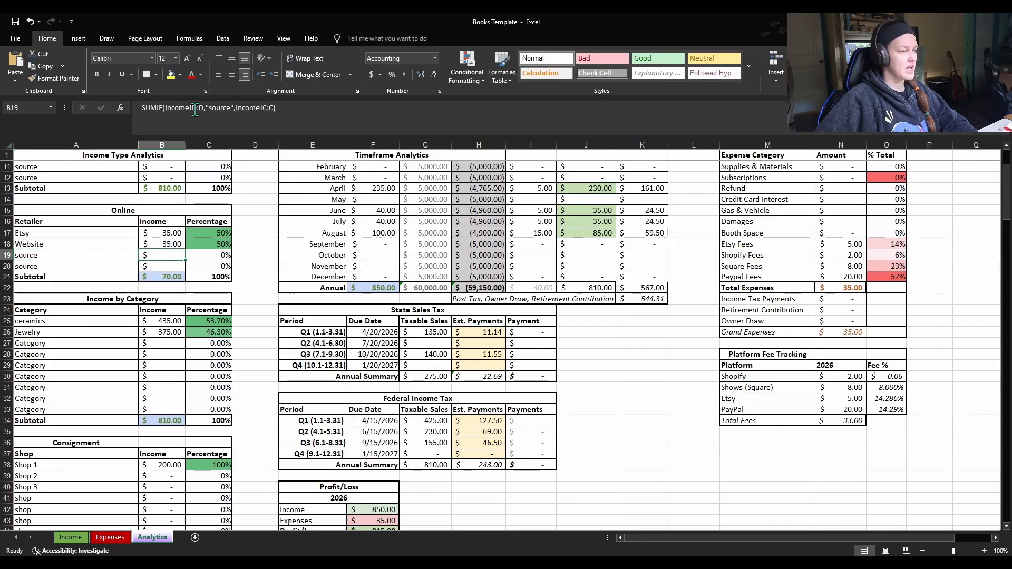
# Glance at the income types on the Income sheet, and examine the Online table's Income and Percentage subtotal formulas on Analytics.
pyautogui.click(70, 537)
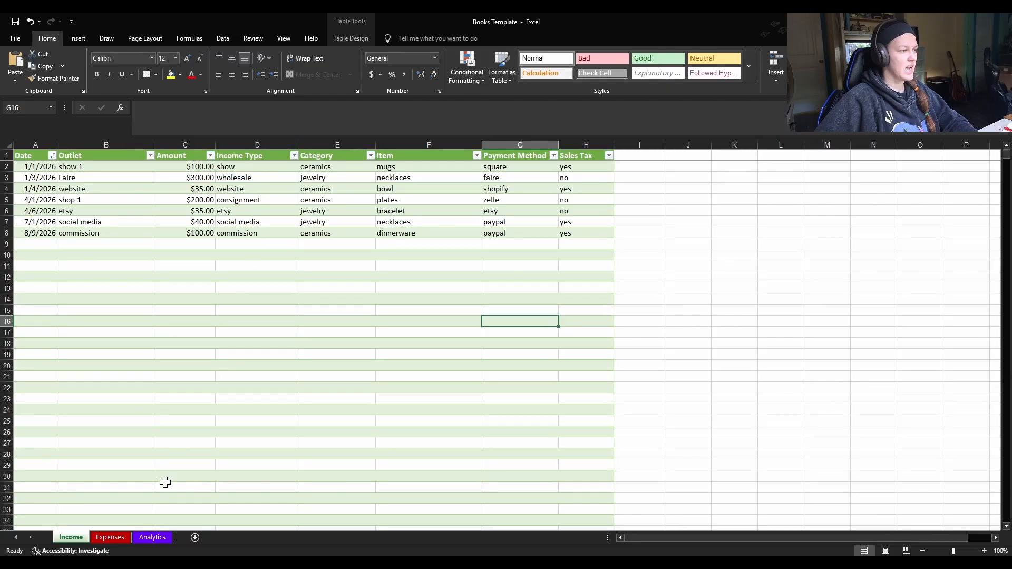
pyautogui.click(152, 537)
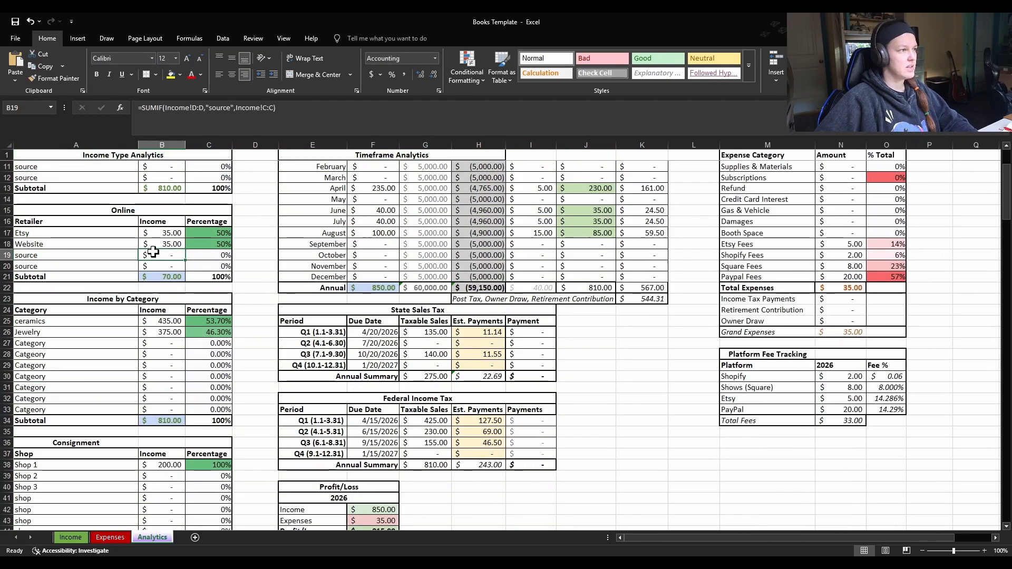
pyautogui.click(168, 278)
pyautogui.doubleClick(163, 279)
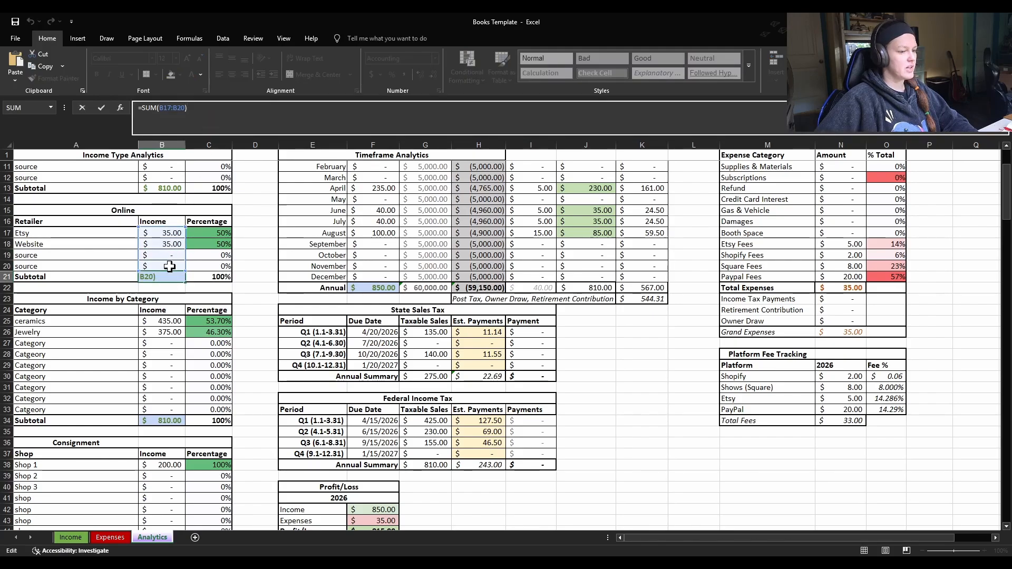
pyautogui.press('Return')
pyautogui.click(218, 277)
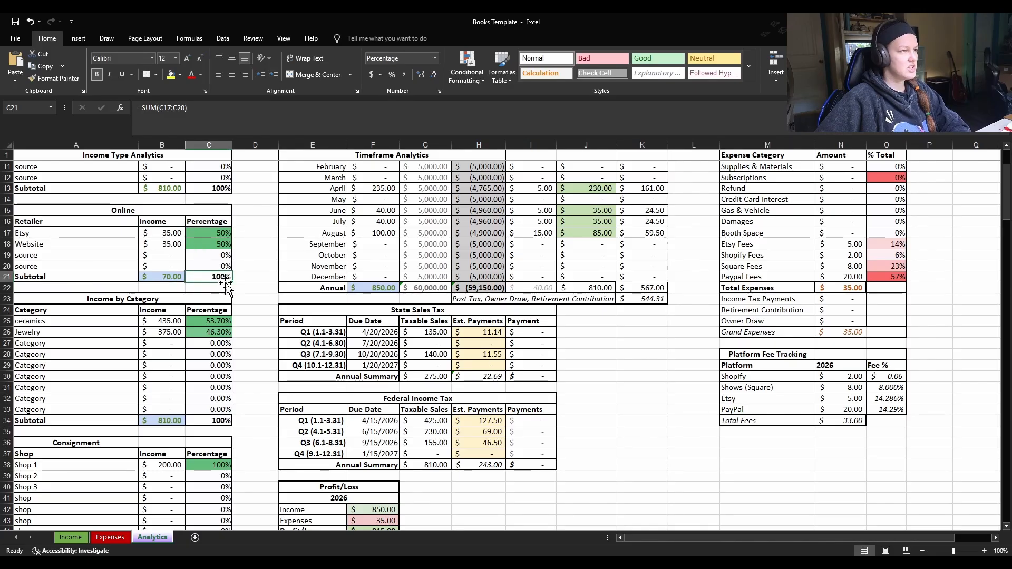
pyautogui.doubleClick(224, 277)
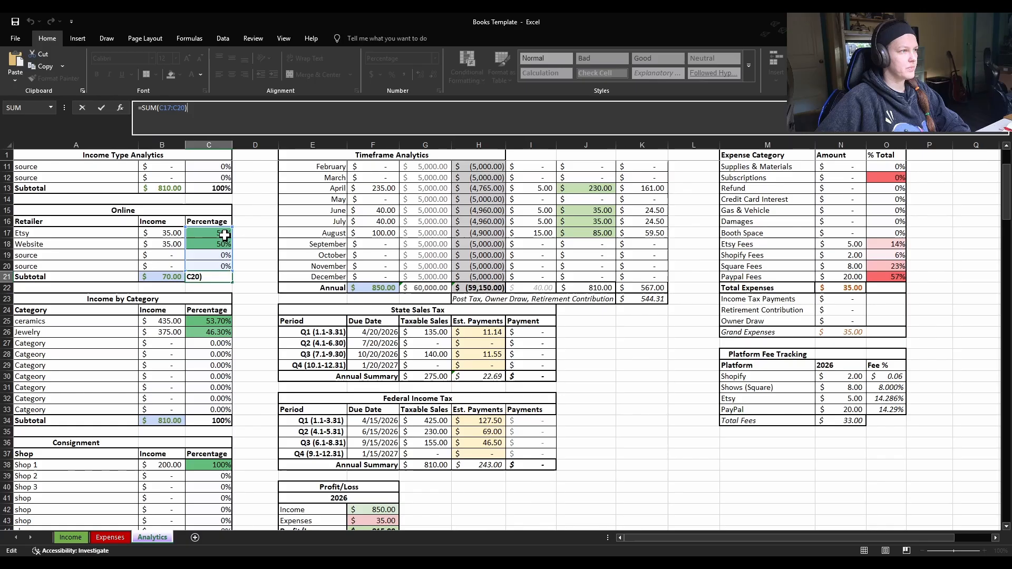
pyautogui.click(245, 278)
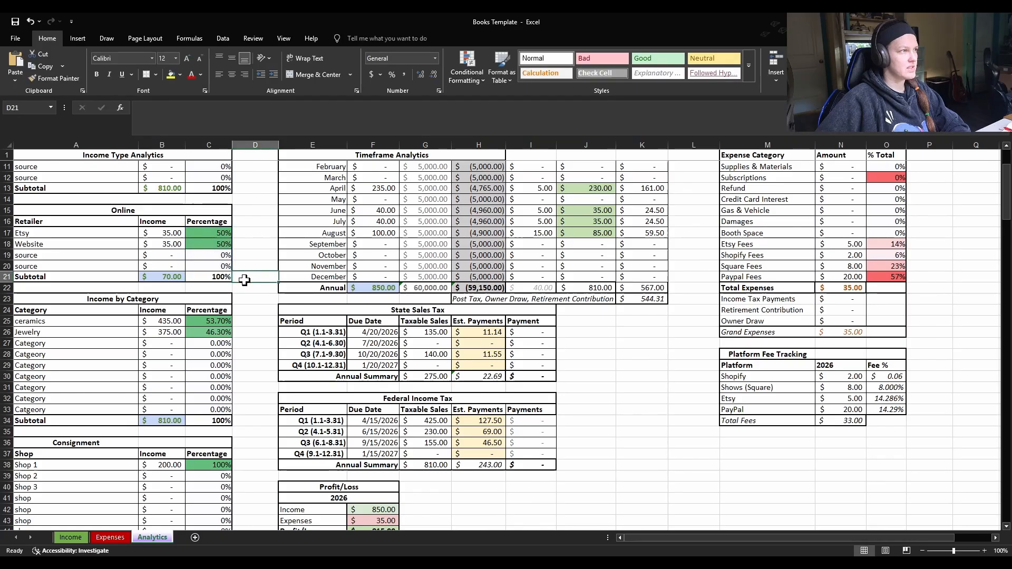
# Inspect the Etsy percentage formula in the Online table, tracing its references to the Etsy income and the subtotal.
pyautogui.click(211, 235)
pyautogui.click(205, 120)
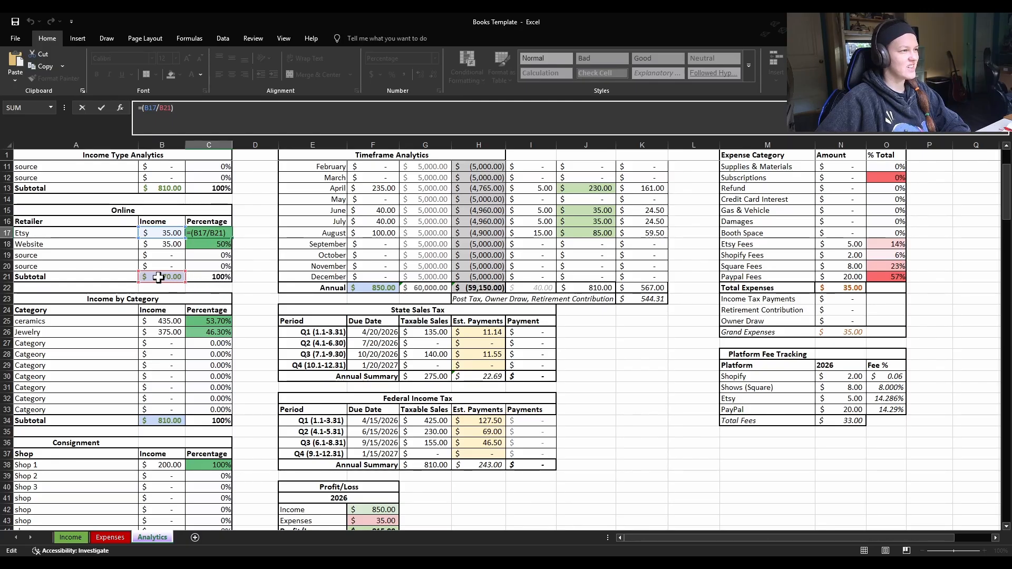
pyautogui.click(254, 264)
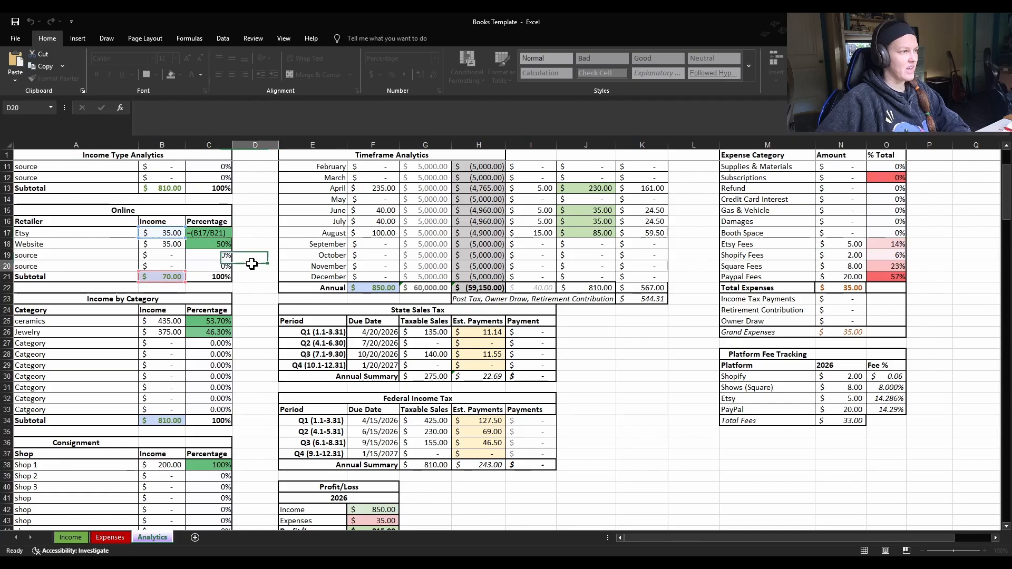
# Check the Income Type Analytics table's percentage subtotal formula and the Show percentage formula against the cells they reference.
pyautogui.scroll(3, 220, 300)
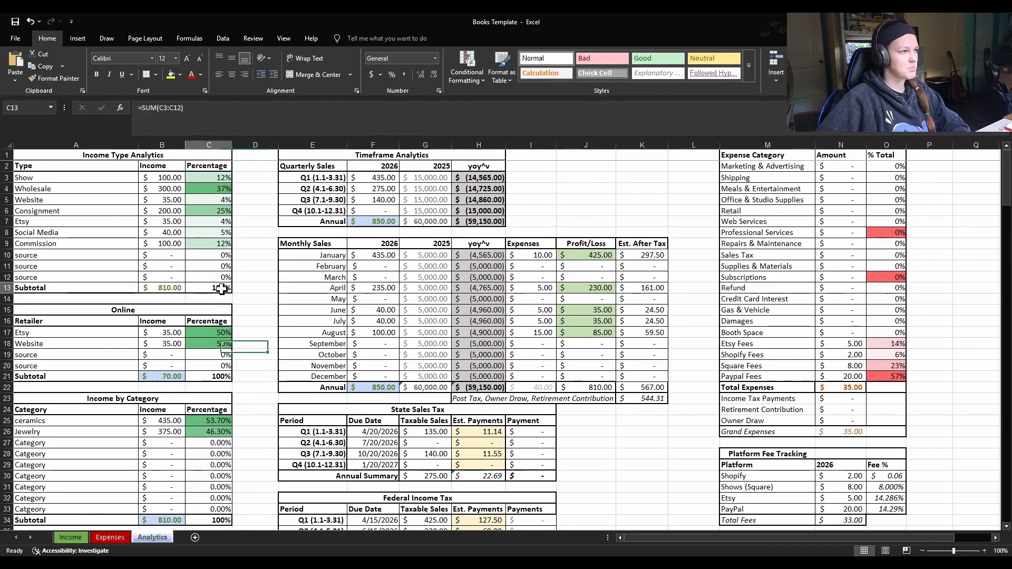
pyautogui.doubleClick(219, 287)
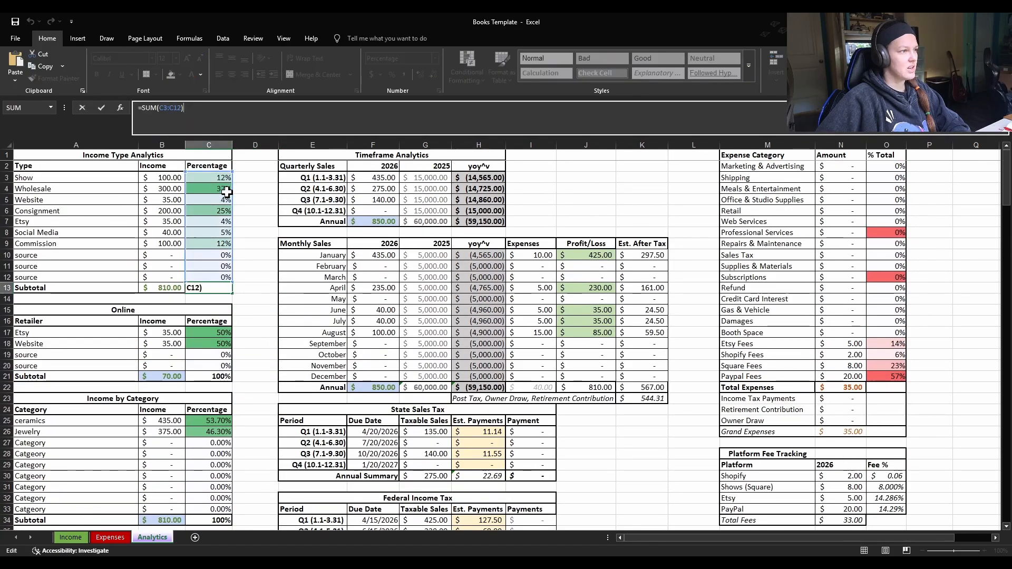
pyautogui.click(255, 309)
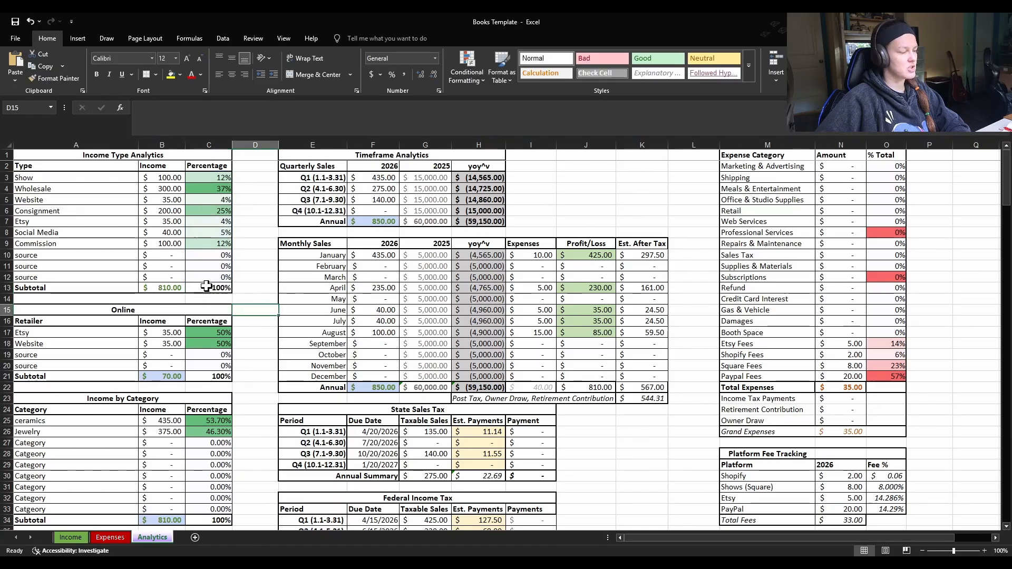
pyautogui.click(216, 175)
pyautogui.click(193, 125)
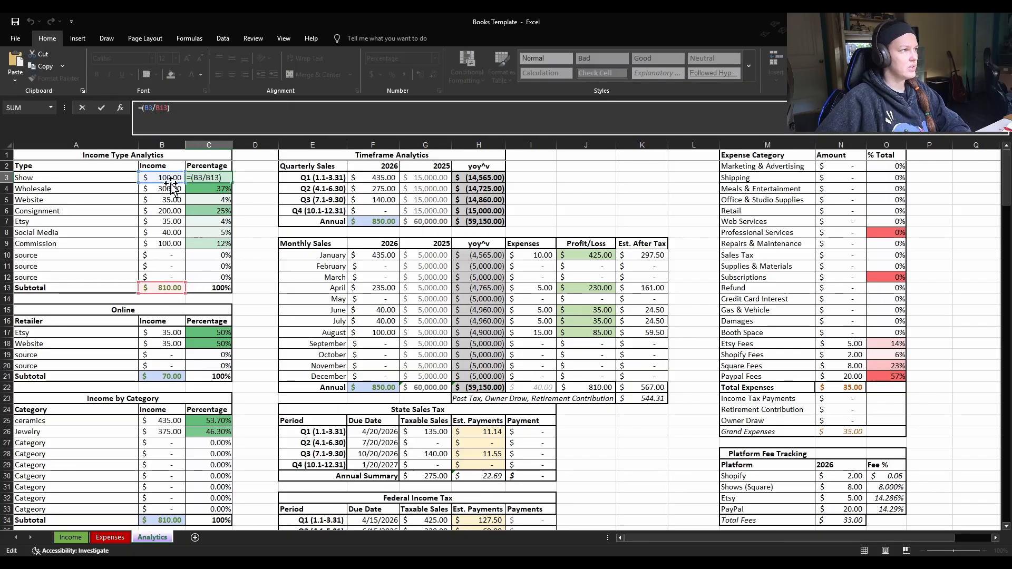
pyautogui.click(252, 200)
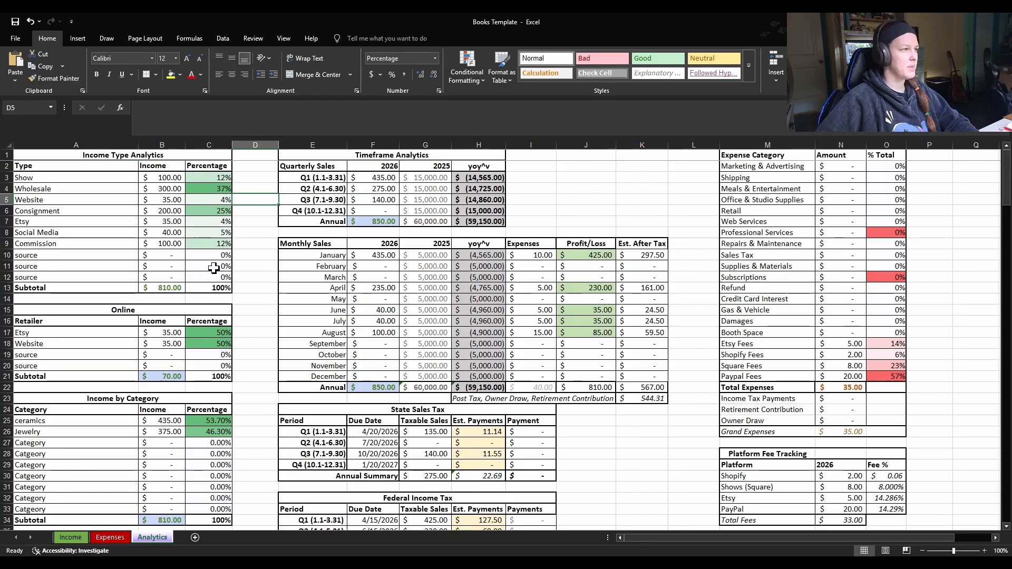
pyautogui.scroll(-2, 218, 250)
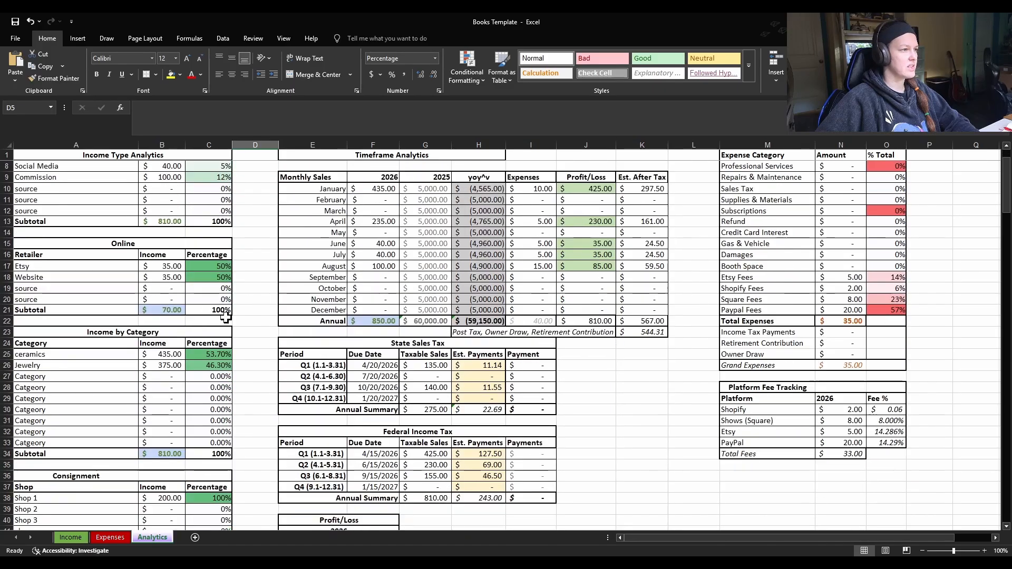
pyautogui.scroll(-1, 218, 232)
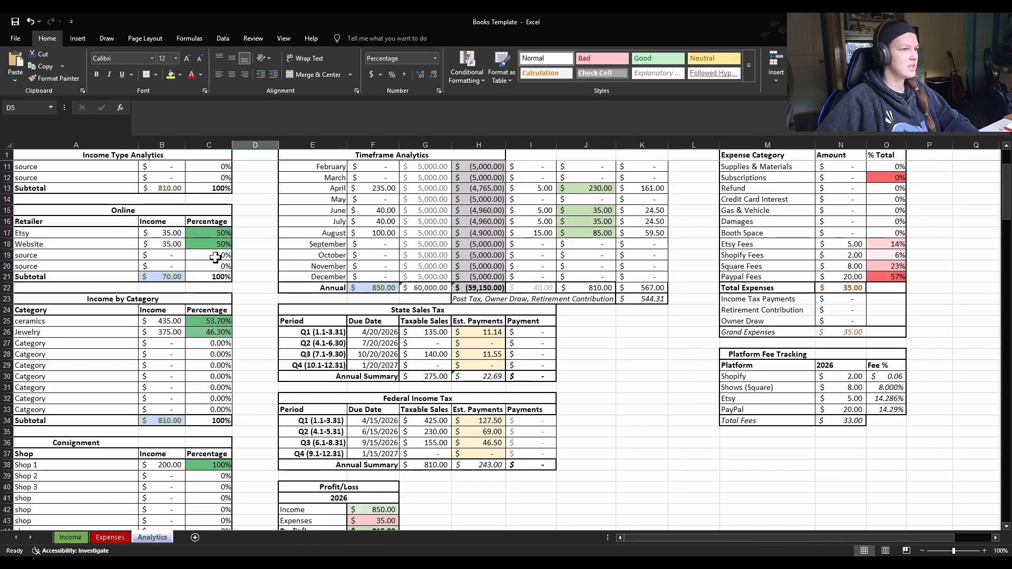
pyautogui.scroll(1, 216, 257)
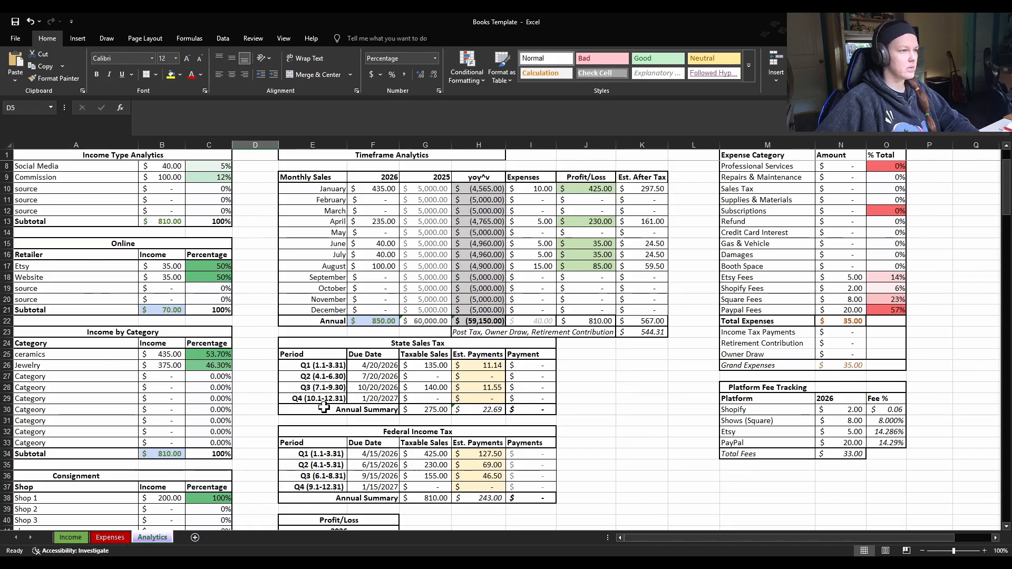
pyautogui.scroll(-1, 297, 444)
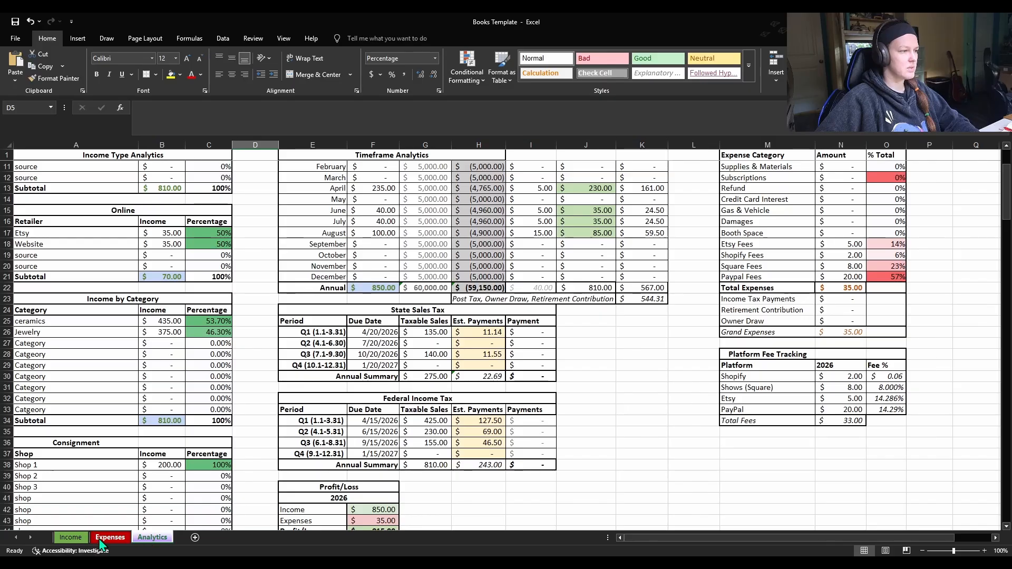
# Start a new entry in the first empty row of the Income sheet with date 10/3/2026, outlet etsy and amount $35.
pyautogui.click(70, 538)
pyautogui.click(47, 244)
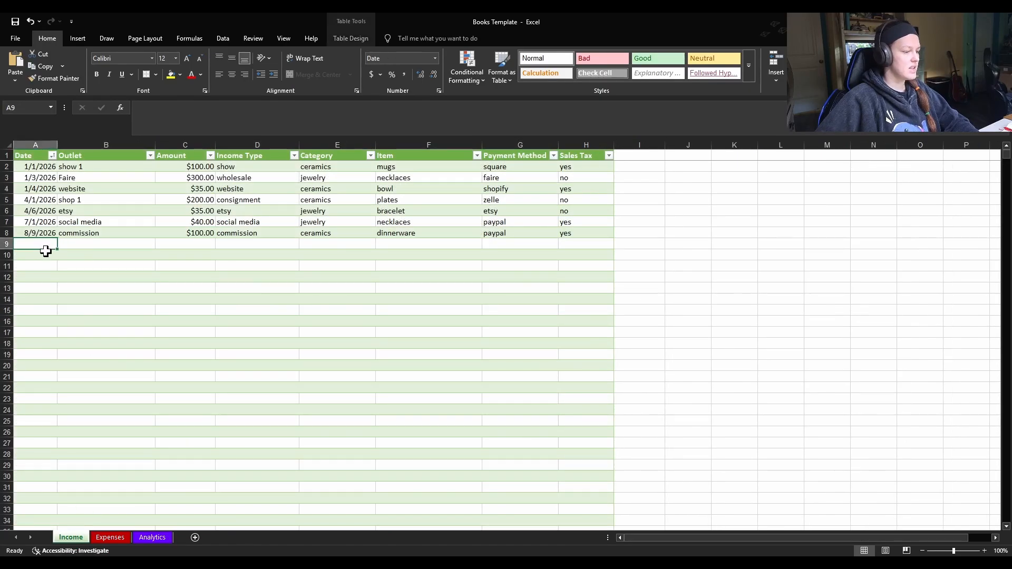
pyautogui.write('10/')
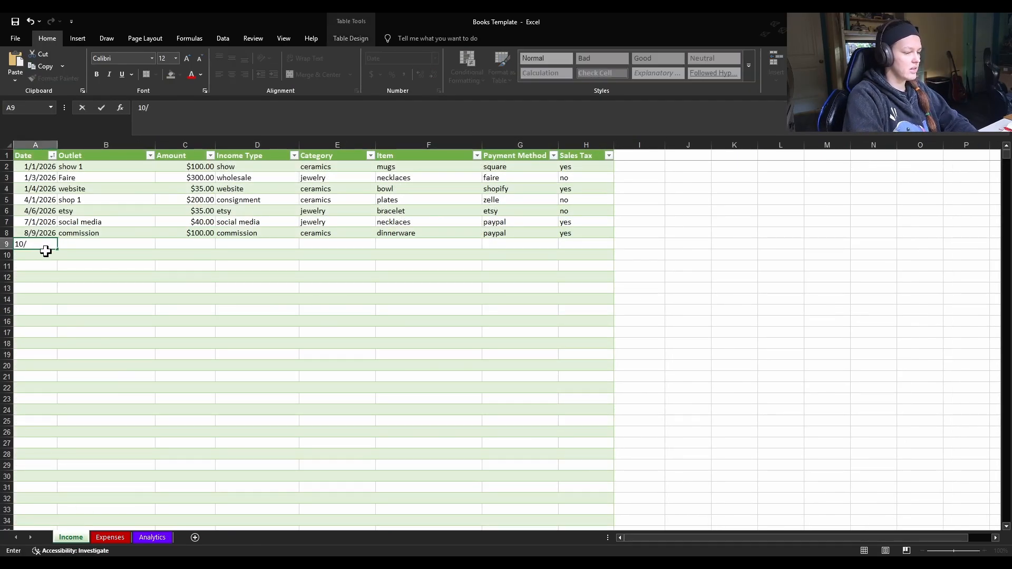
pyautogui.write('3/2026')
pyautogui.press('Tab')
pyautogui.write('e')
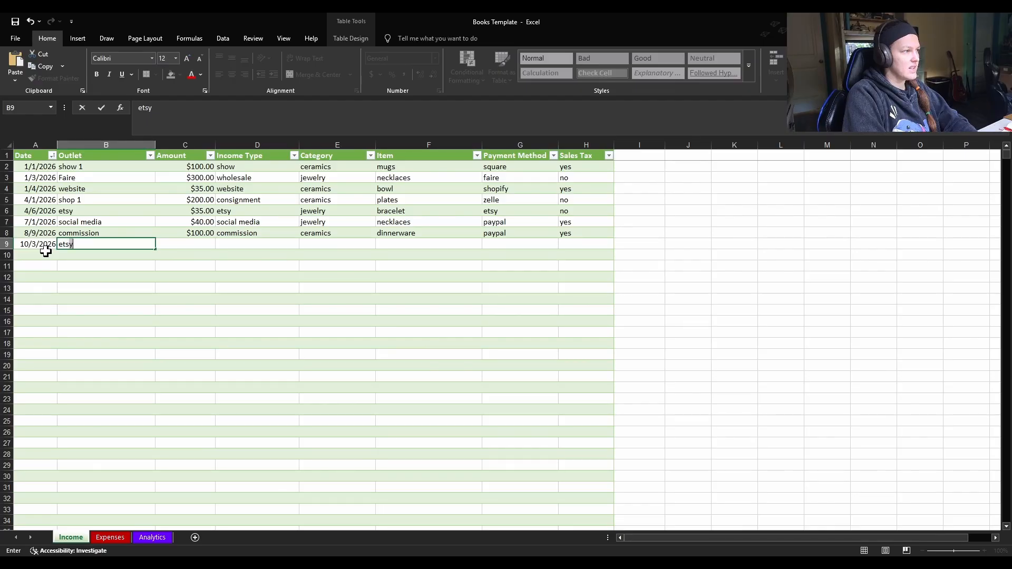
pyautogui.write('tsy')
pyautogui.press('Tab')
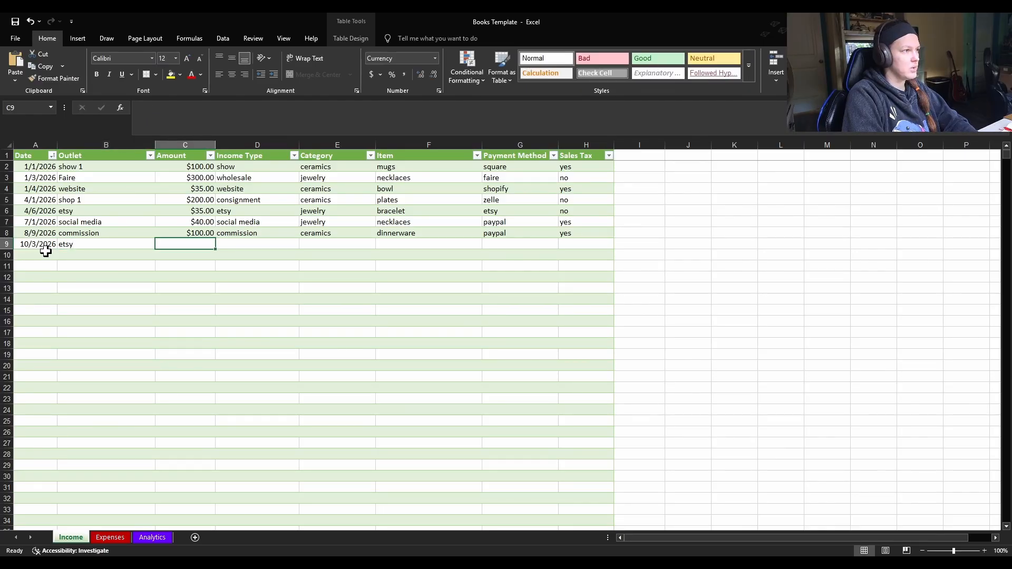
pyautogui.write('35')
pyautogui.press('Tab')
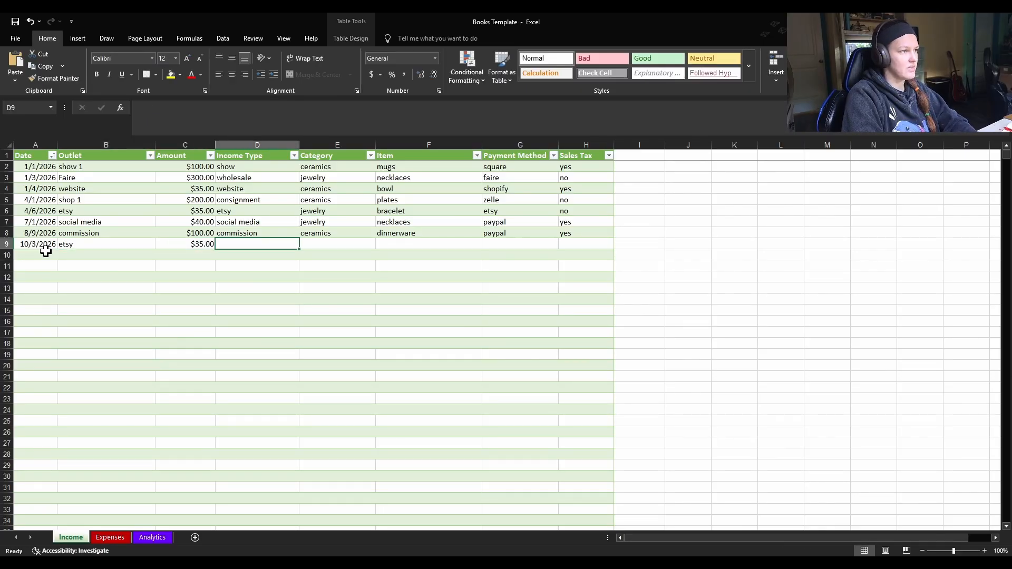
# Complete the 10/3/2026 income entry with income type etsy, category ceramics, item mugs, payment method etsyt and sales tax no.
pyautogui.write('etsy')
pyautogui.press('Tab')
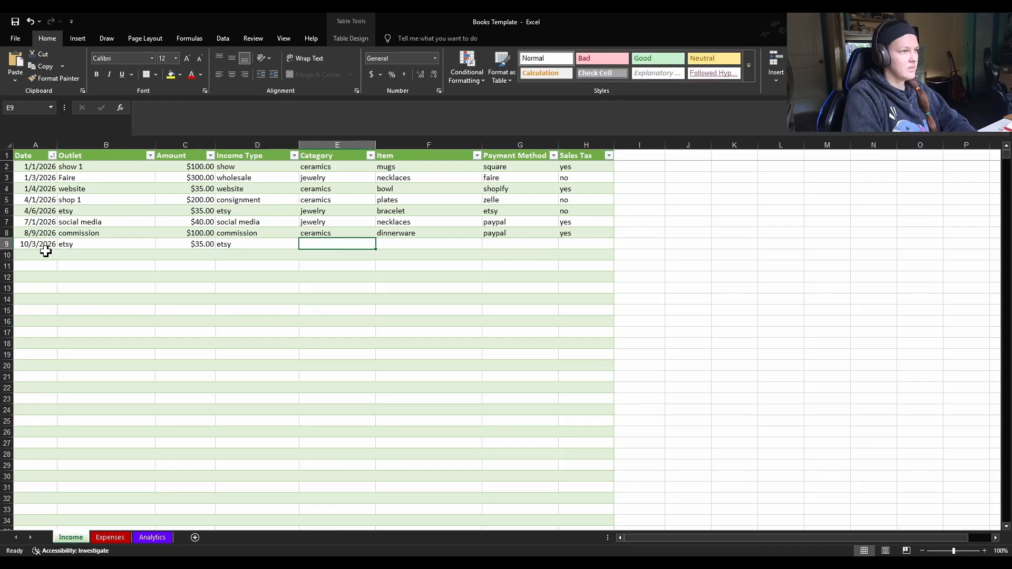
pyautogui.write('ceramics')
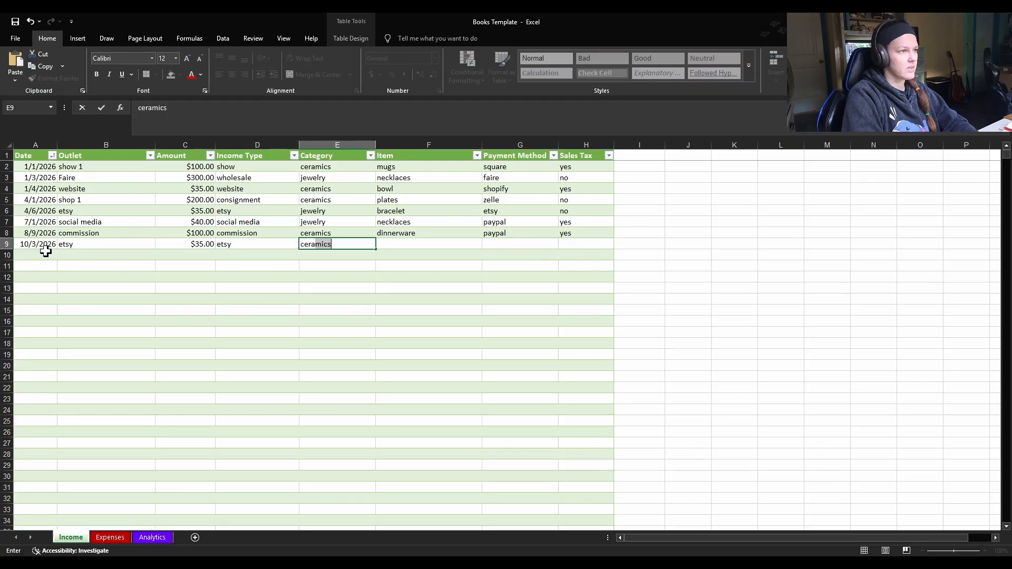
pyautogui.press('Tab')
pyautogui.write('m')
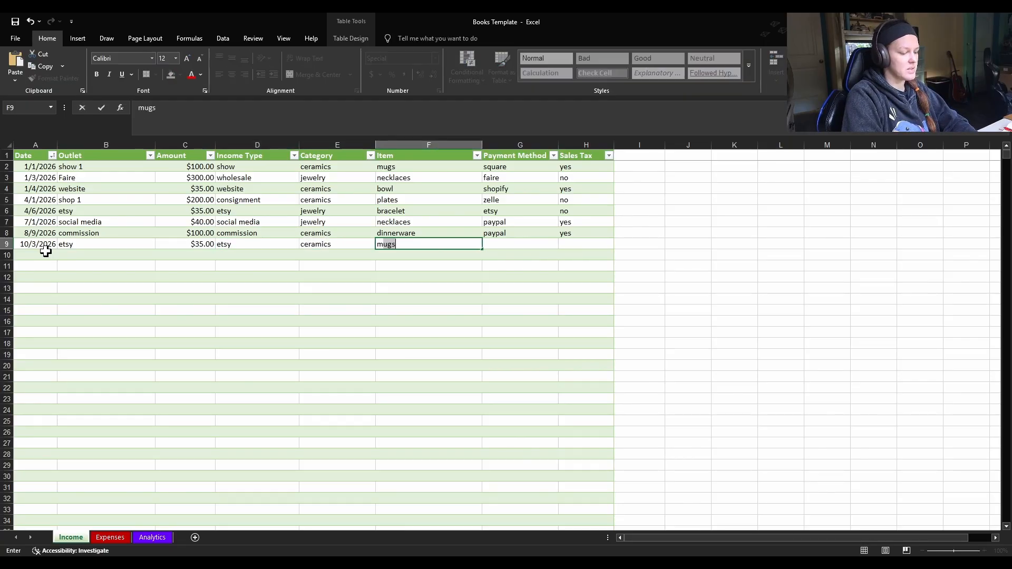
pyautogui.write('ugs')
pyautogui.press('Tab')
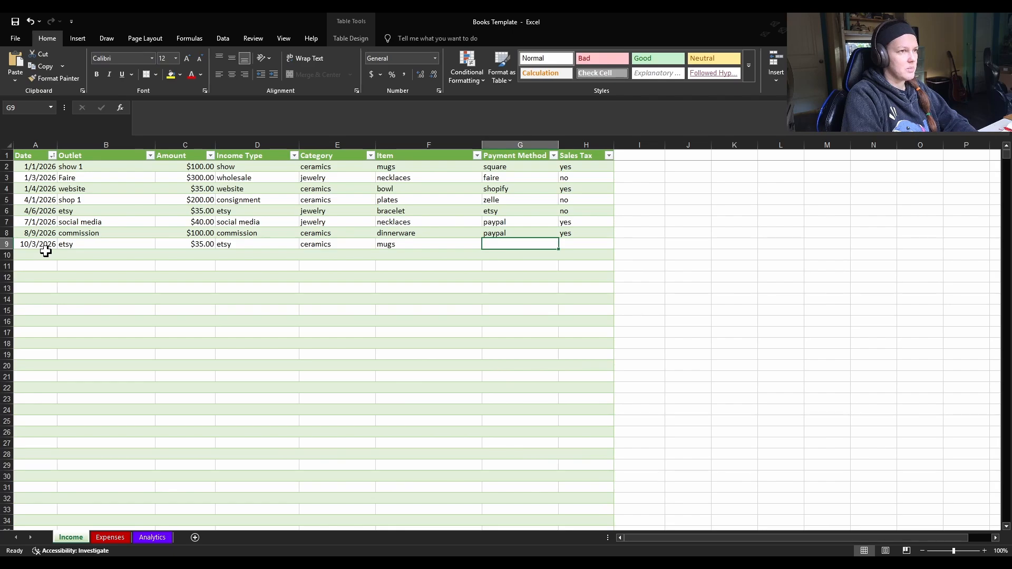
pyautogui.write('etsyt')
pyautogui.press('Tab')
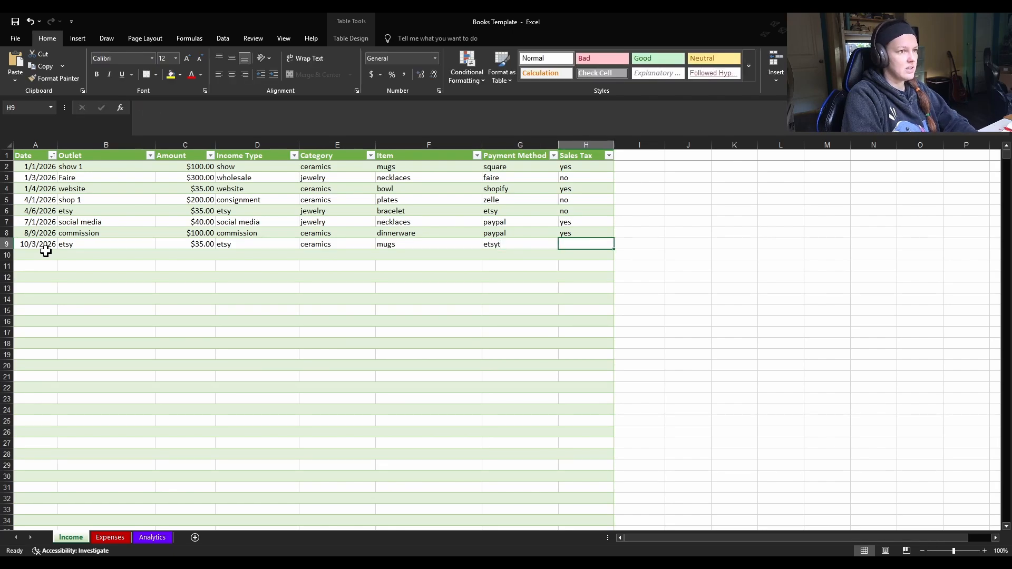
pyautogui.write('no')
pyautogui.press('Return')
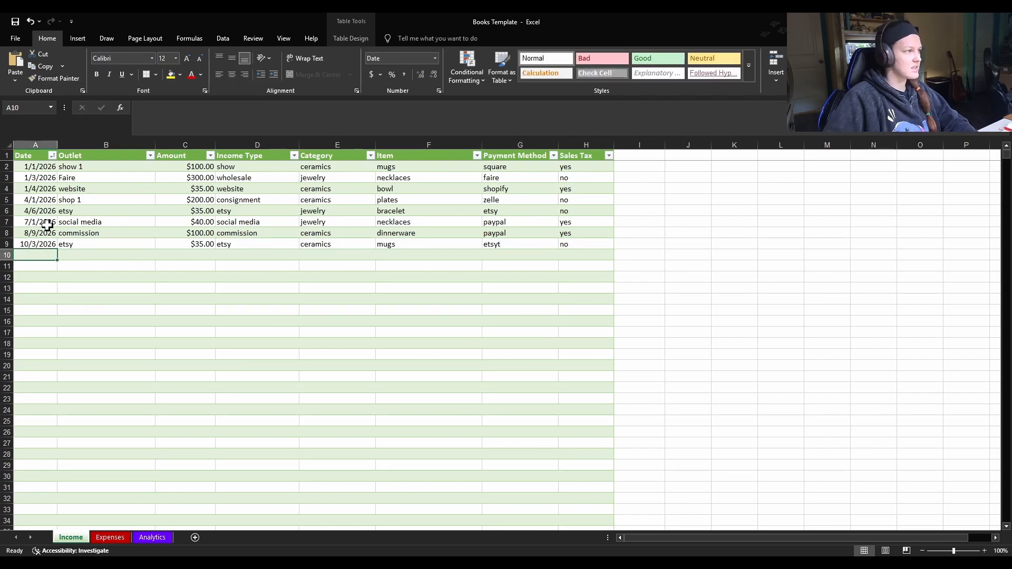
# Start a new entry in the first empty row of the Expenses sheet with date 10/3/2026 and vendor etsy.
pyautogui.click(110, 537)
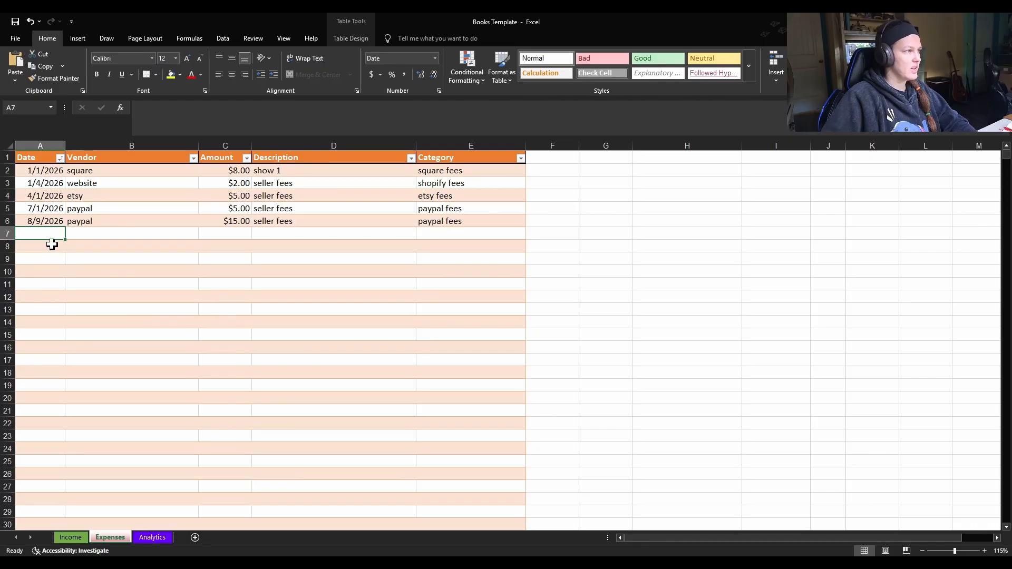
pyautogui.write('10/')
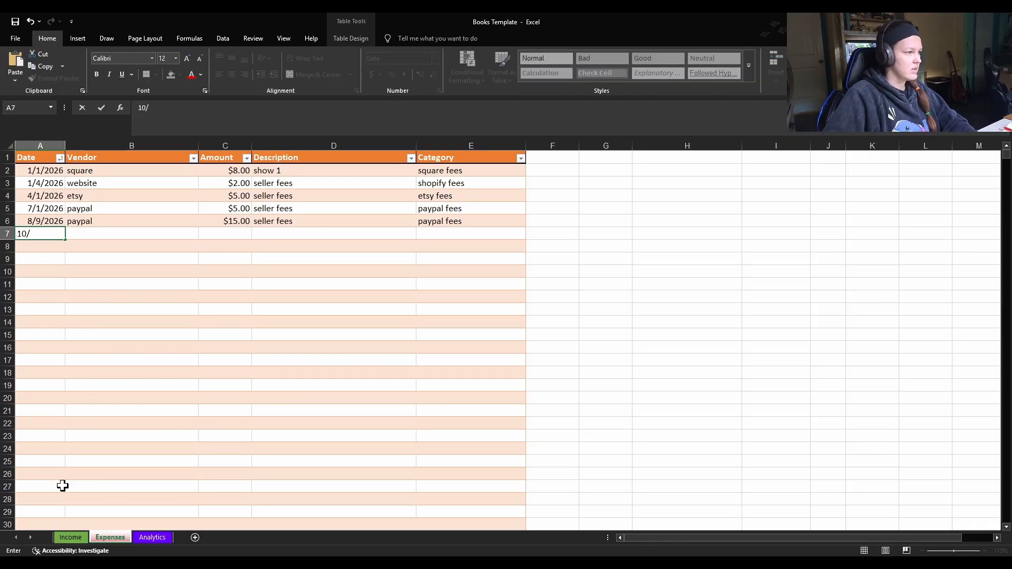
pyautogui.click(77, 539)
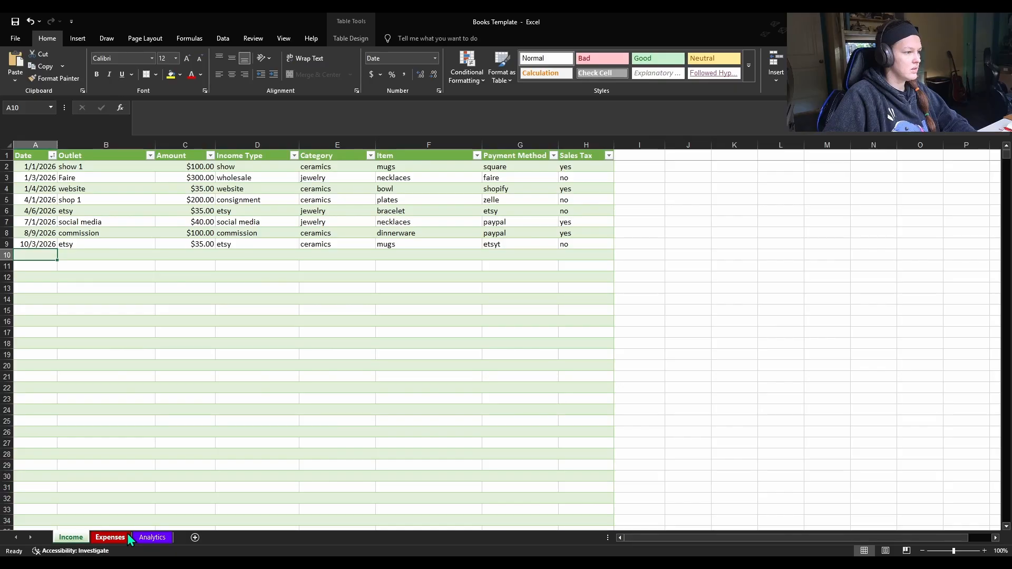
pyautogui.click(128, 533)
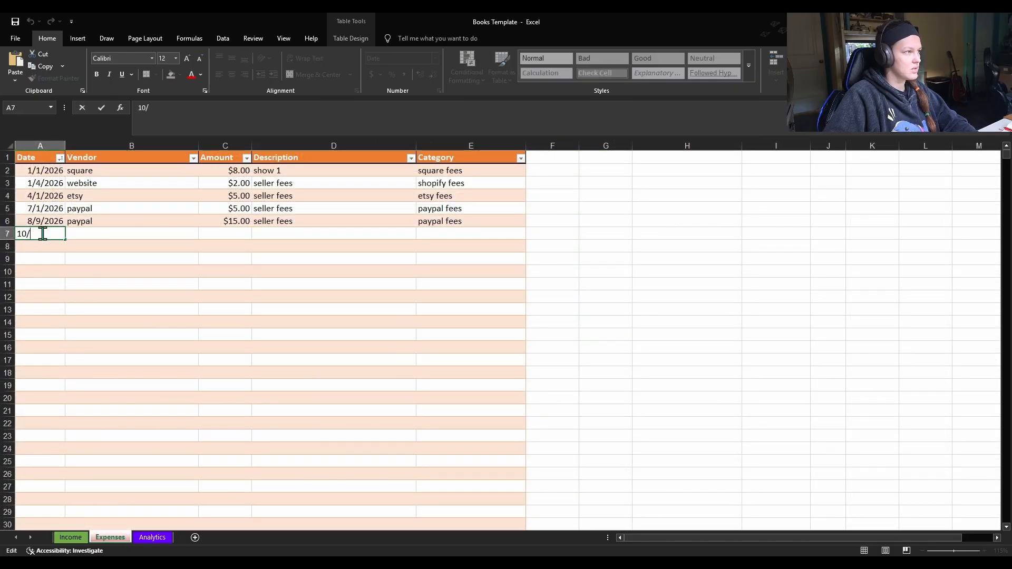
pyautogui.write('3')
pyautogui.press('Tab')
pyautogui.write('etsy')
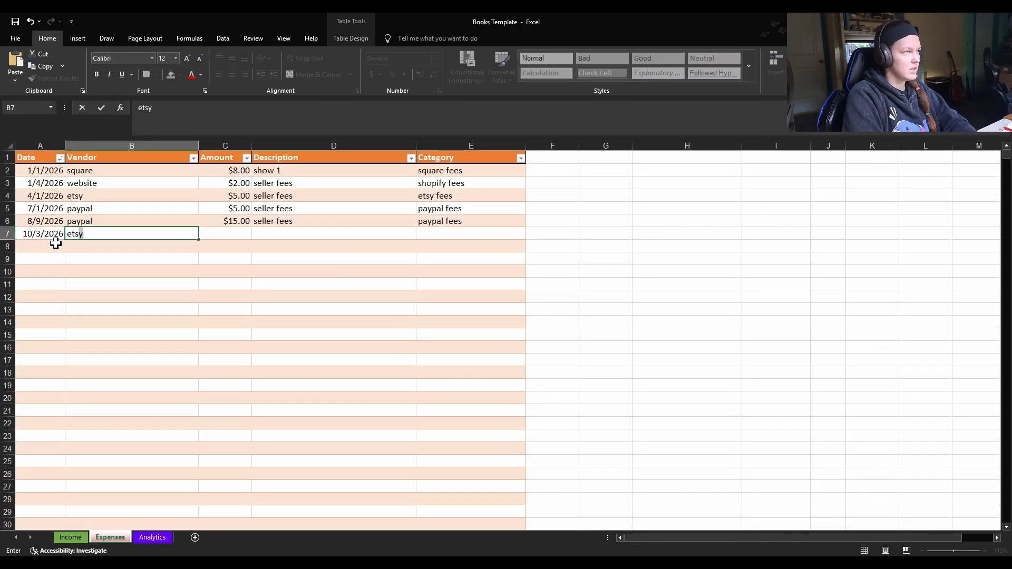
pyautogui.press('Tab')
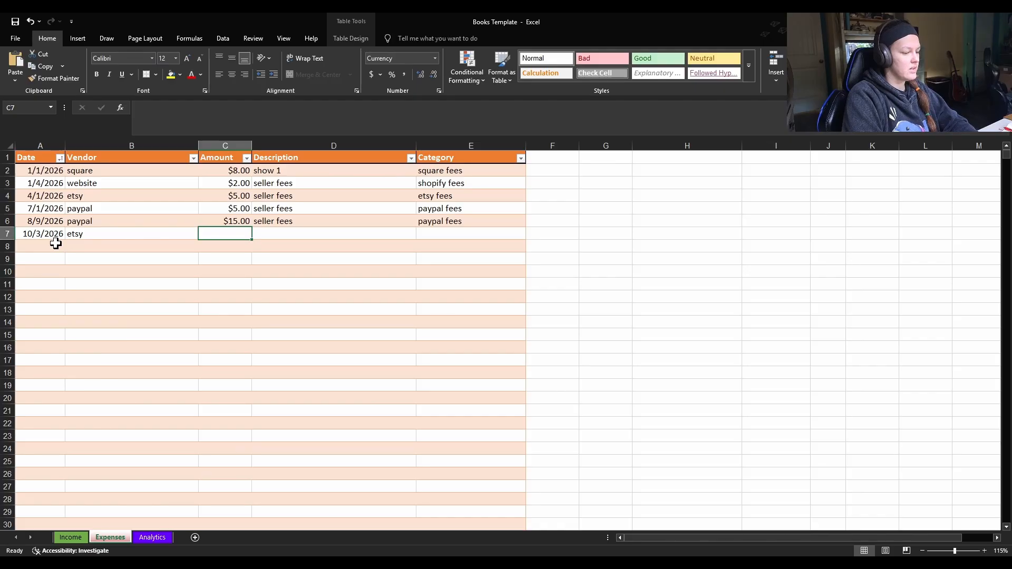
# Complete the 10/3/2026 expense entry with amount $5, description seller fees and category etsy fees, and save the workbook.
pyautogui.write('5')
pyautogui.press('Tab')
pyautogui.write('s')
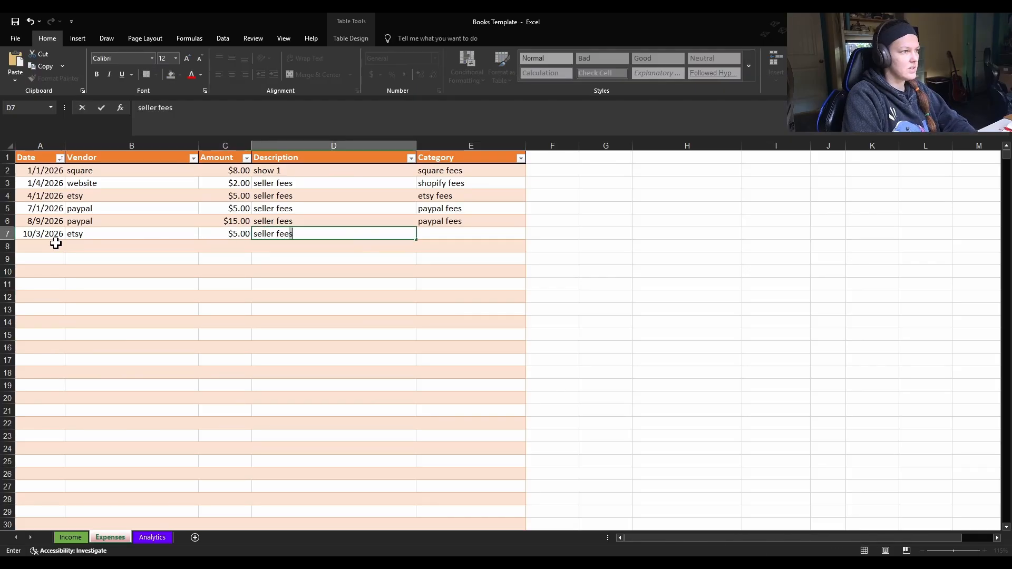
pyautogui.press('Tab')
pyautogui.write('etsy')
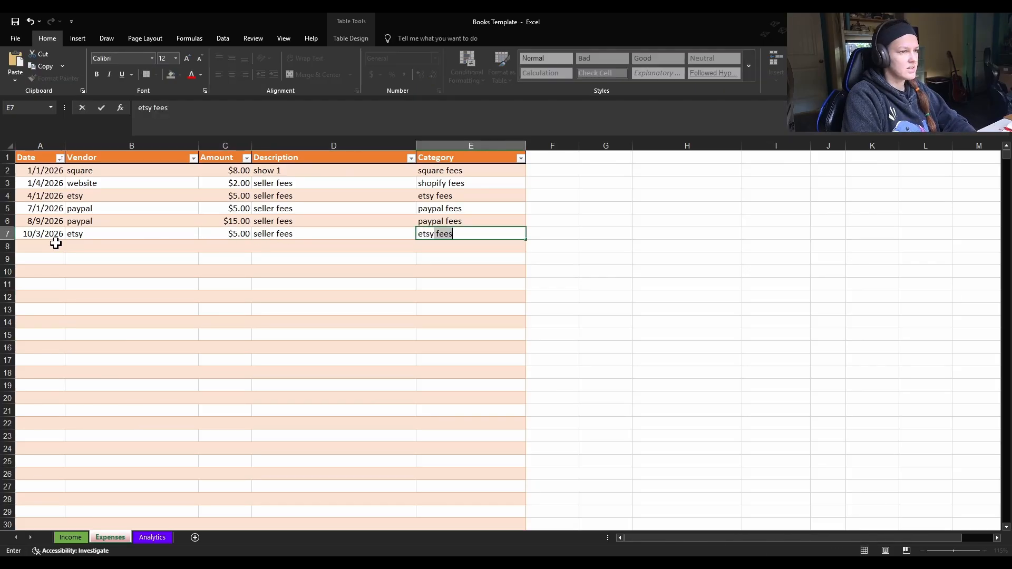
pyautogui.press('Return')
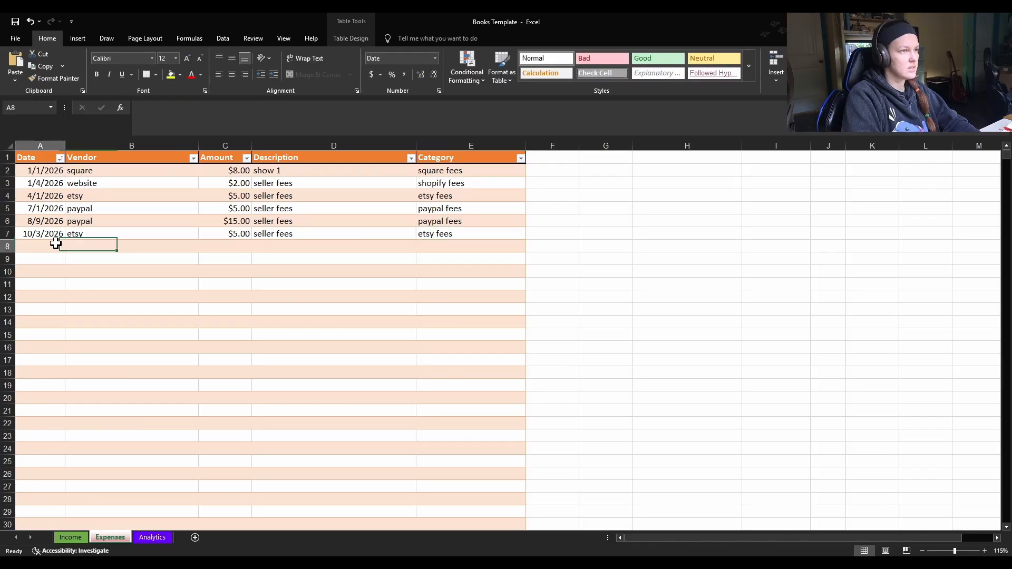
pyautogui.click(15, 21)
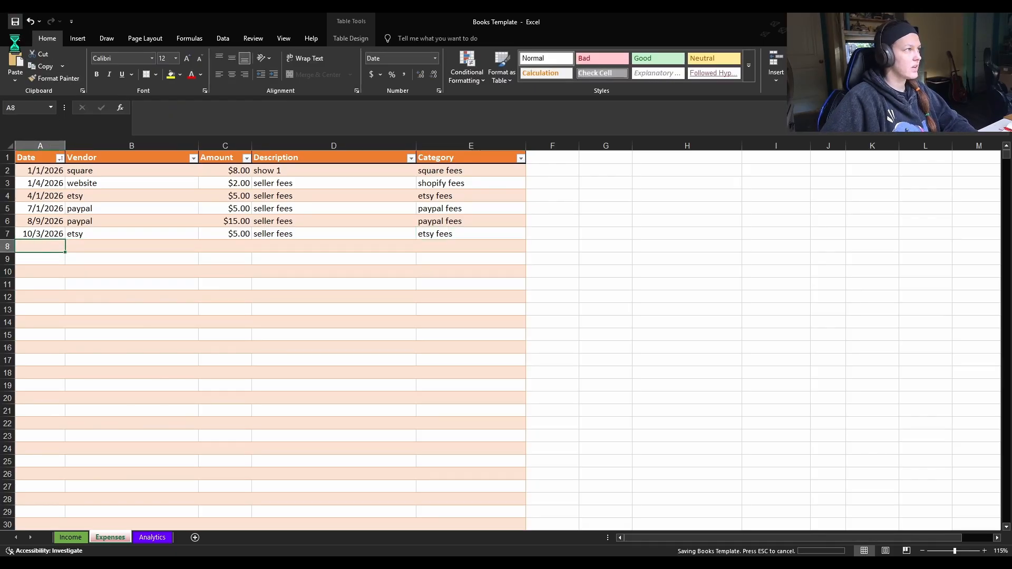
# Inspect the ceramics income and percentage formulas in Analytics' Income by Category table, tracing the income to the Income sheet's Category and Amount columns.
pyautogui.click(170, 537)
pyautogui.scroll(-1, 214, 348)
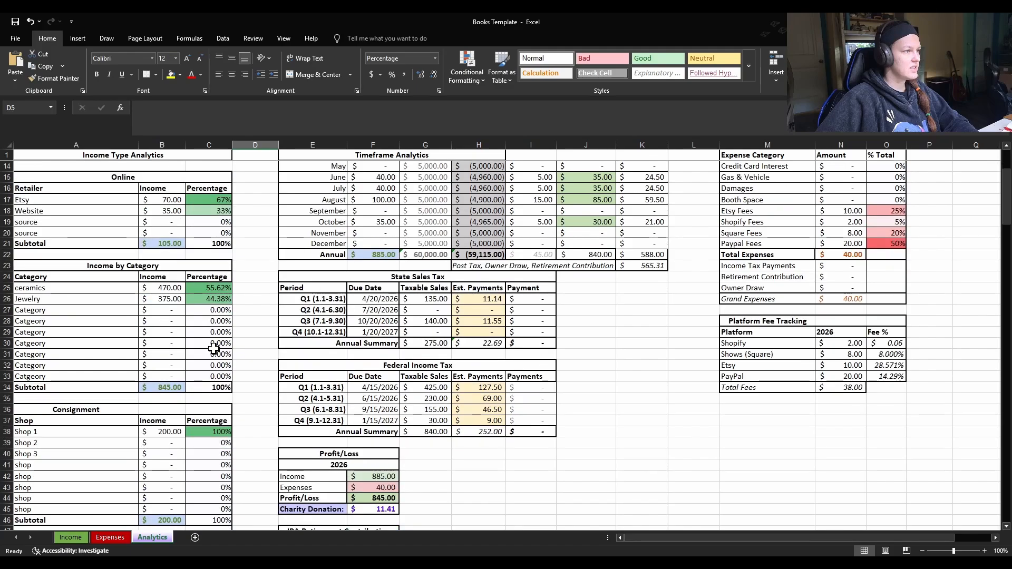
pyautogui.scroll(1, 195, 317)
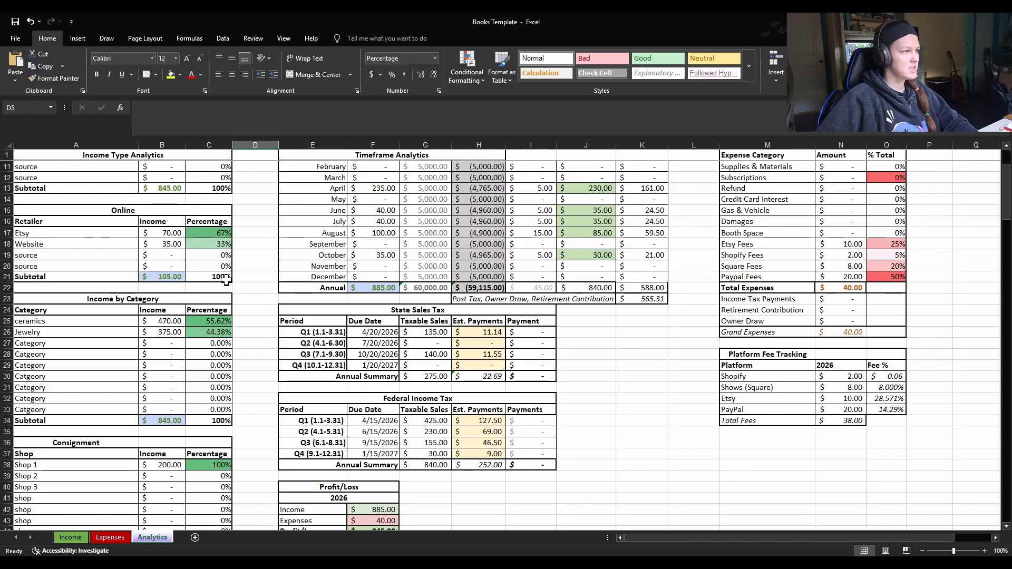
pyautogui.scroll(-3, 261, 280)
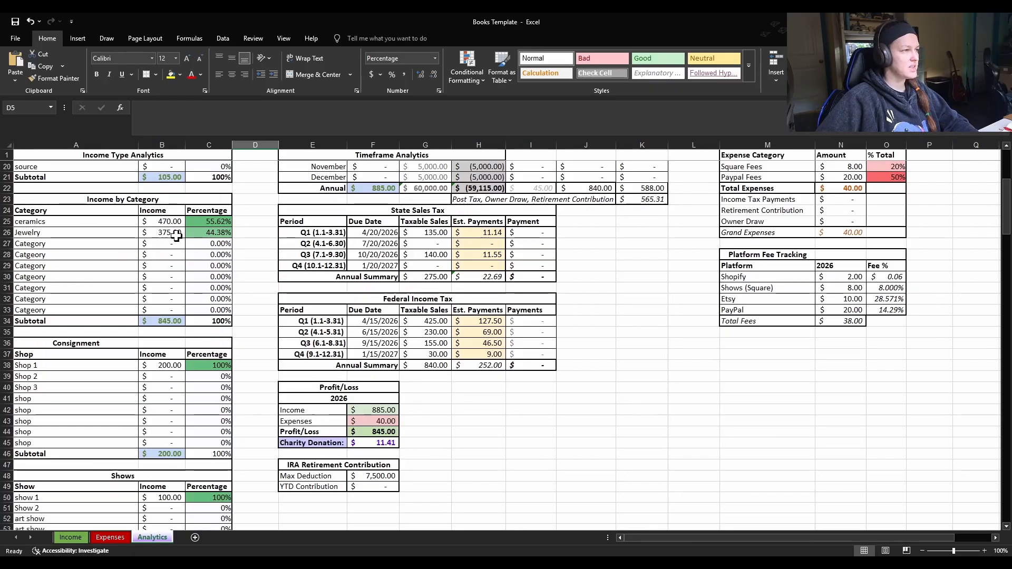
pyautogui.click(167, 221)
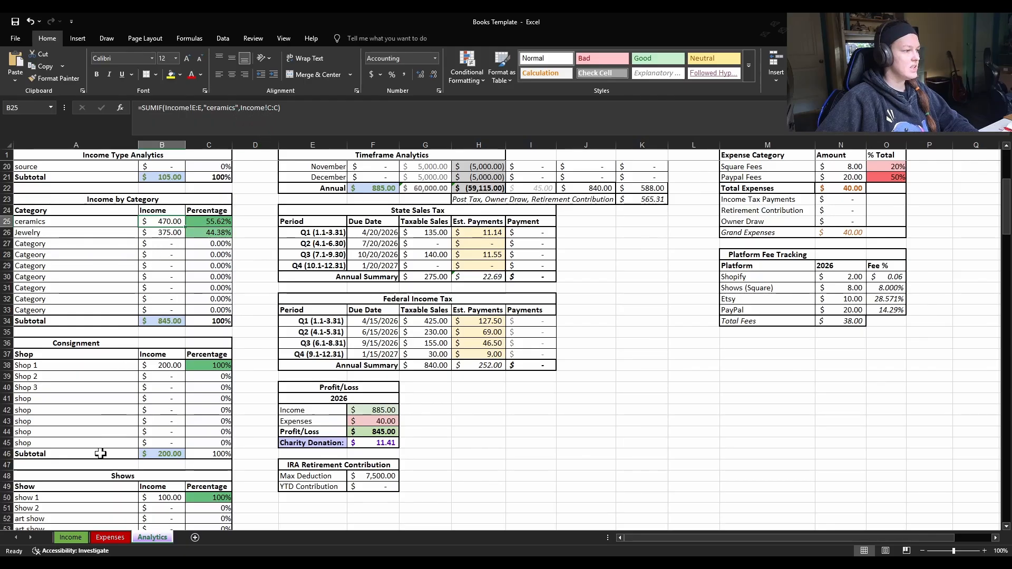
pyautogui.click(70, 537)
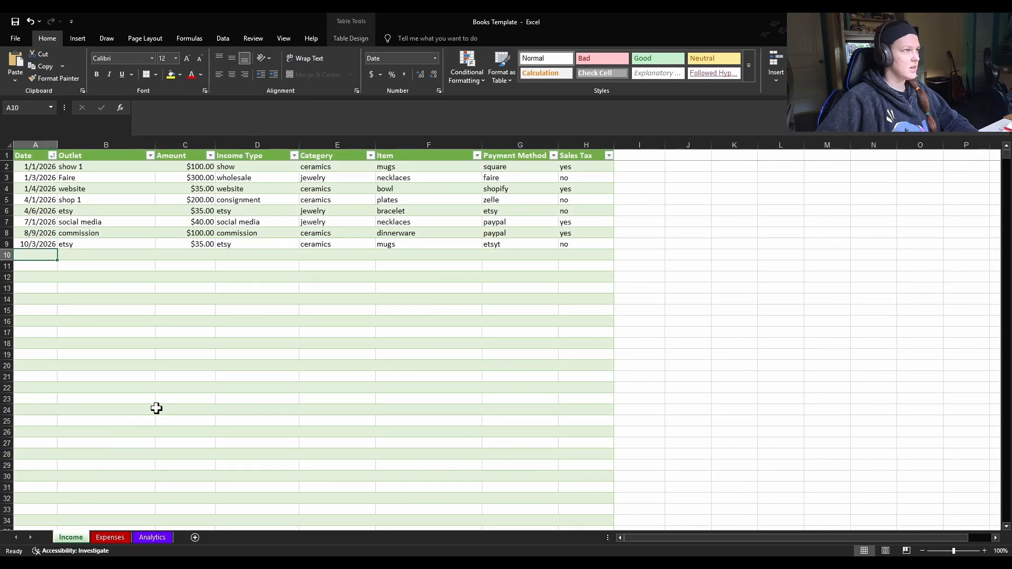
pyautogui.click(336, 168)
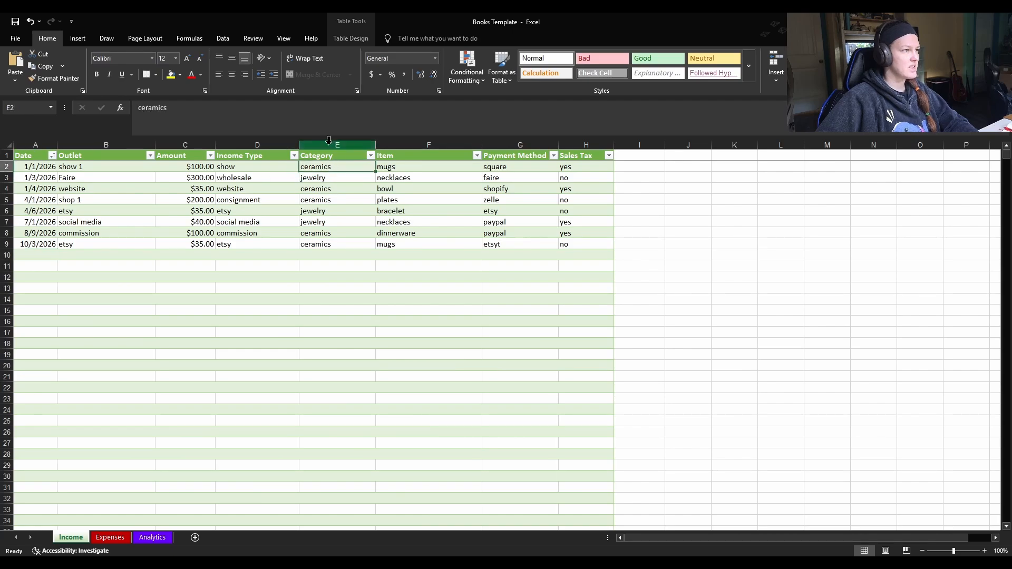
pyautogui.click(203, 167)
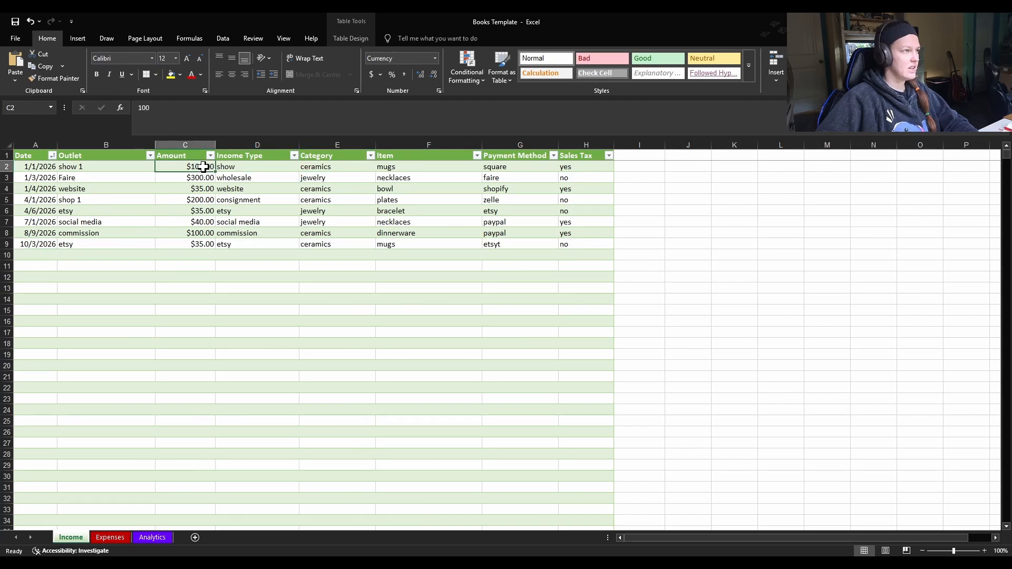
pyautogui.click(151, 537)
pyautogui.click(216, 224)
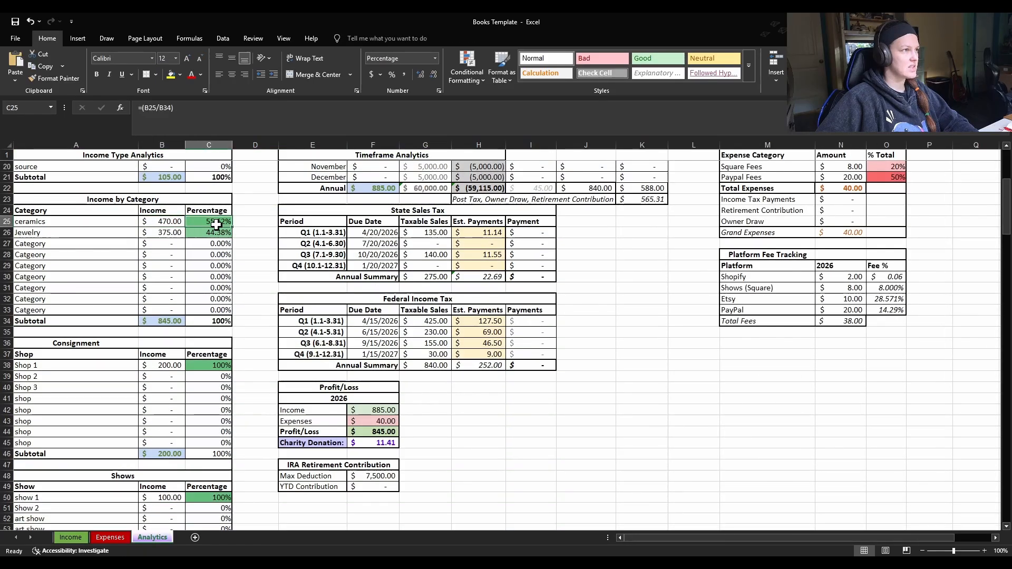
# Examine the income formula of the first placeholder row under Jewelry, comparing its quoted criterion with the row's Category label.
pyautogui.click(172, 243)
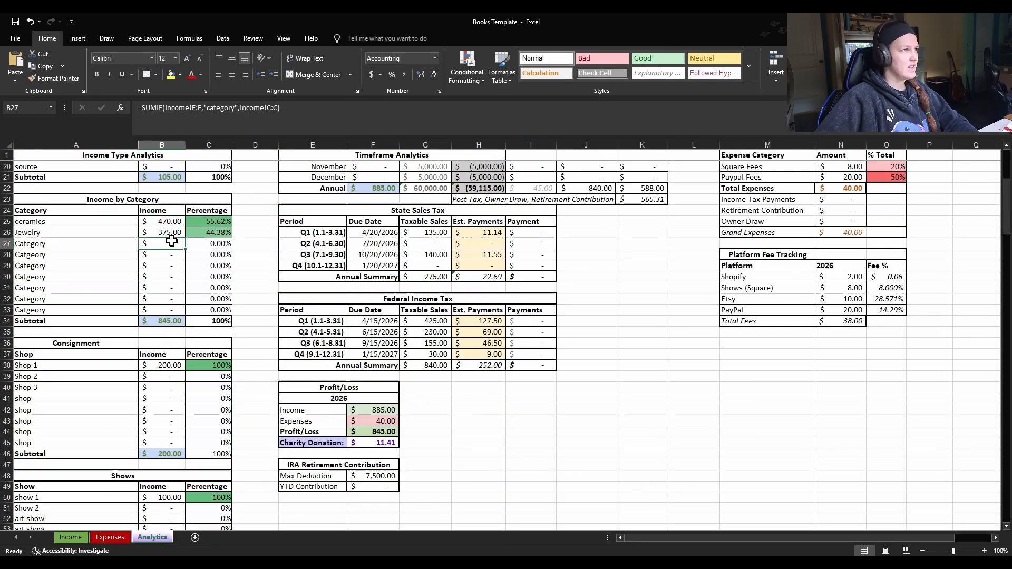
pyautogui.click(78, 245)
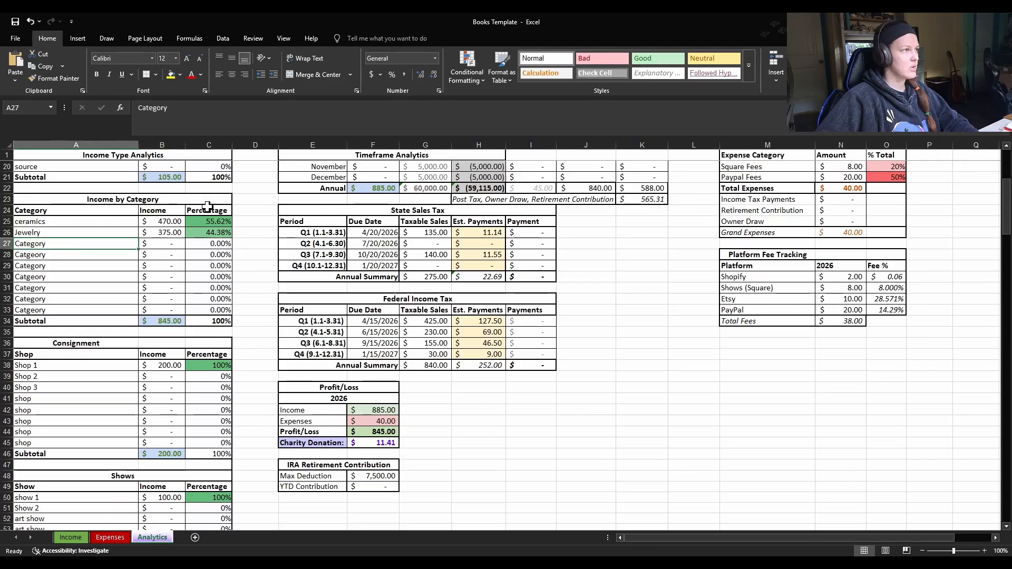
pyautogui.click(167, 244)
pyautogui.click(233, 107)
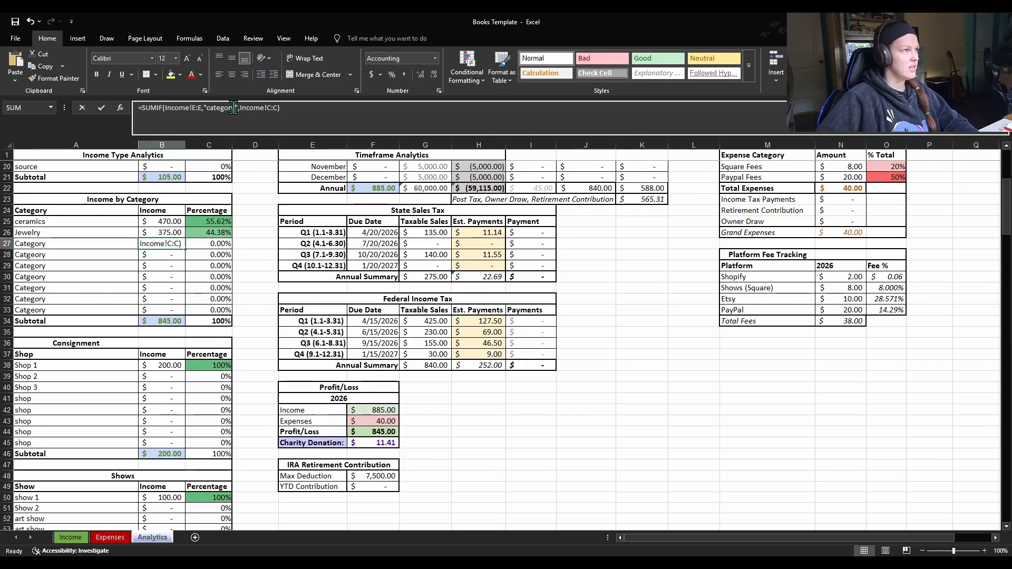
pyautogui.press('Left')
pyautogui.press('Left')
pyautogui.press('Left')
pyautogui.press('Left')
pyautogui.press('Left')
pyautogui.press('Left')
pyautogui.press('Left')
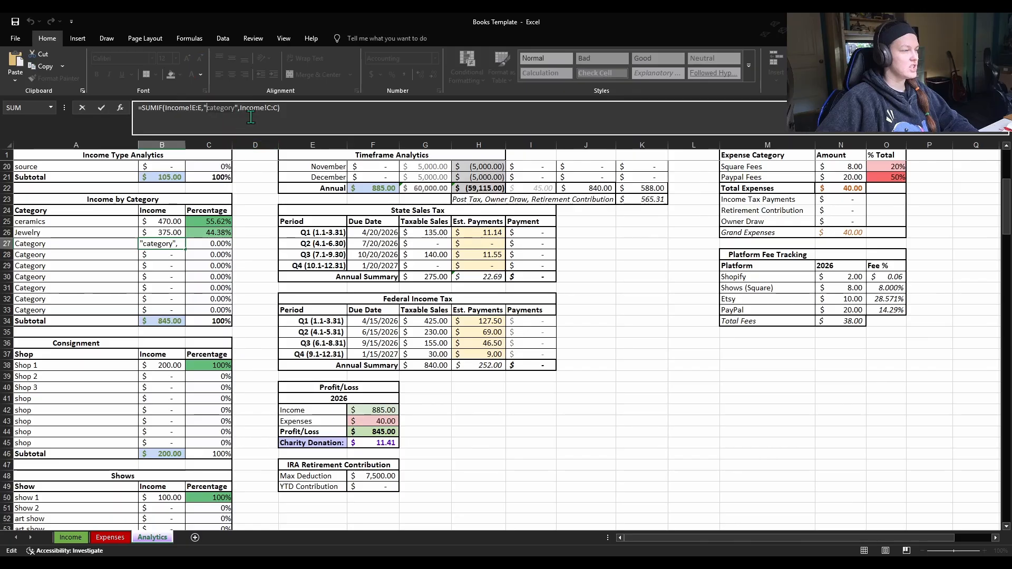
pyautogui.click(264, 245)
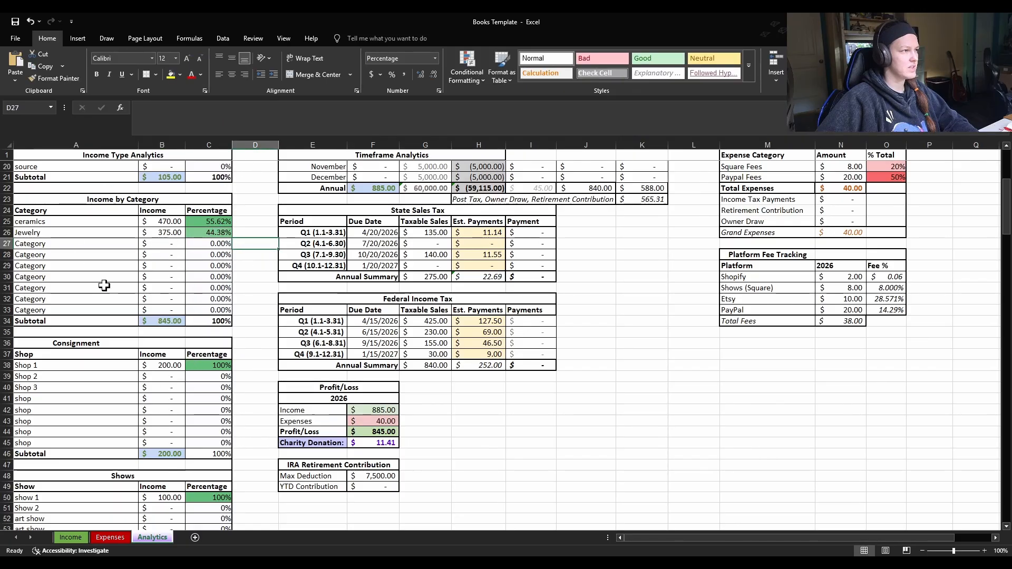
# Inspect the Shop 1 income formula in the Consignment table, checking its outlet range, shop criterion and amount range against the row label.
pyautogui.scroll(-3, 266, 326)
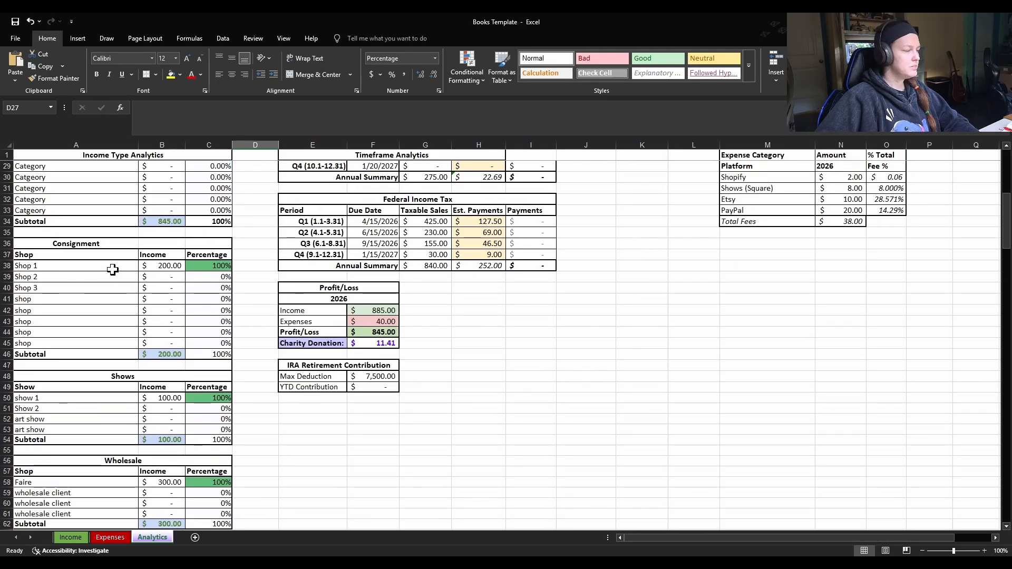
pyautogui.click(165, 268)
pyautogui.click(229, 107)
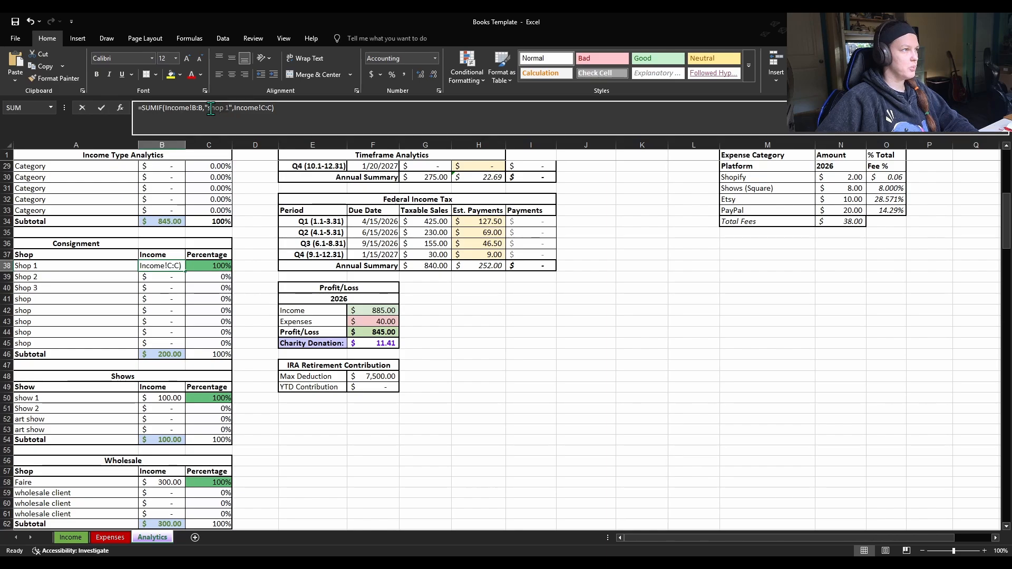
pyautogui.click(105, 265)
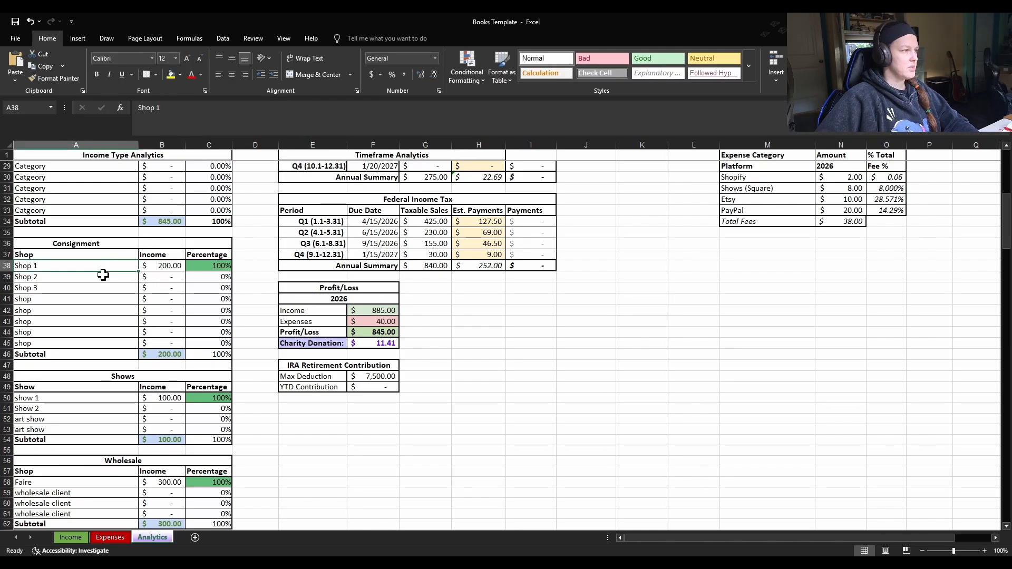
pyautogui.click(103, 275)
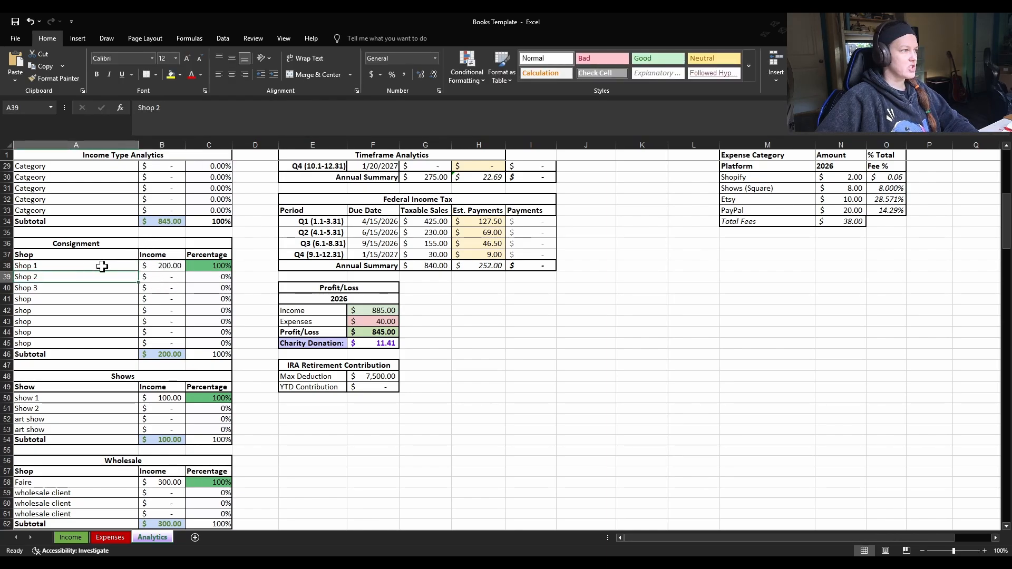
pyautogui.click(168, 266)
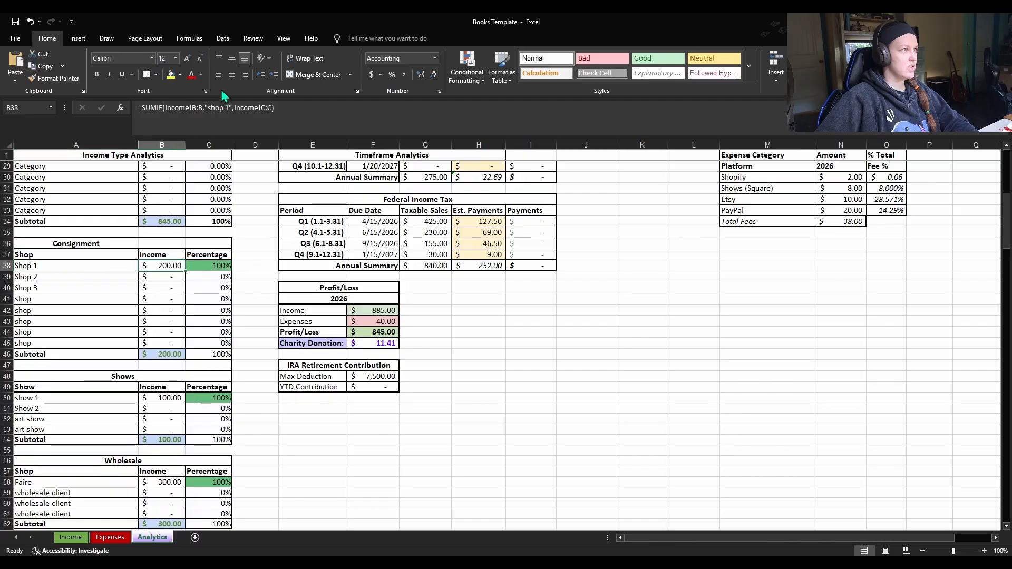
pyautogui.click(224, 108)
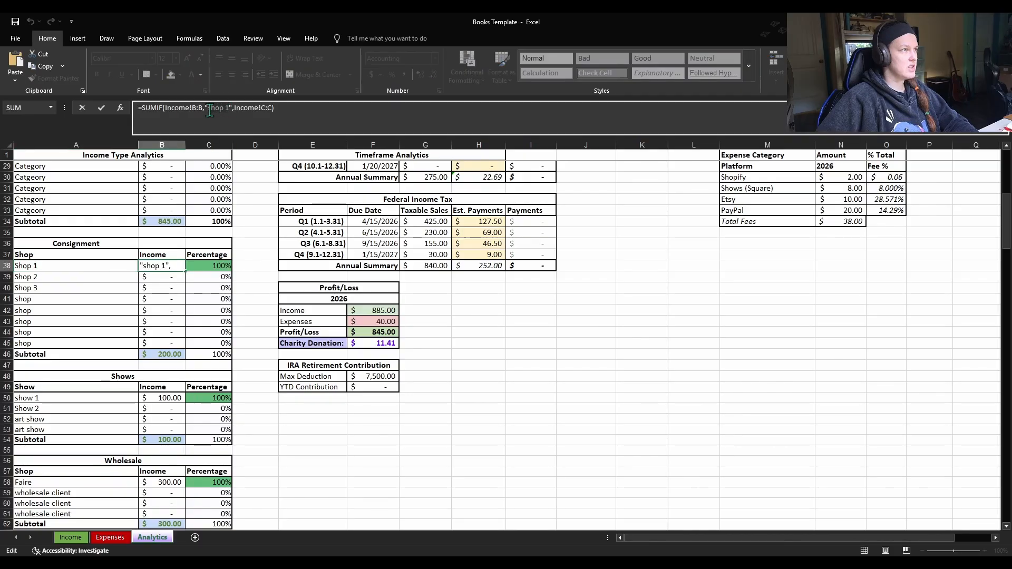
pyautogui.click(278, 109)
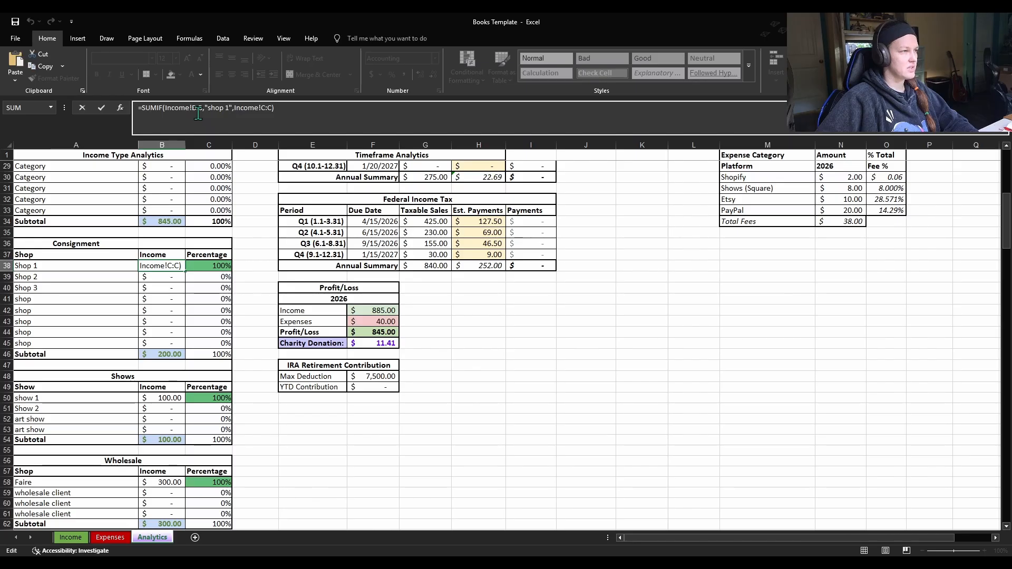
pyautogui.press('Return')
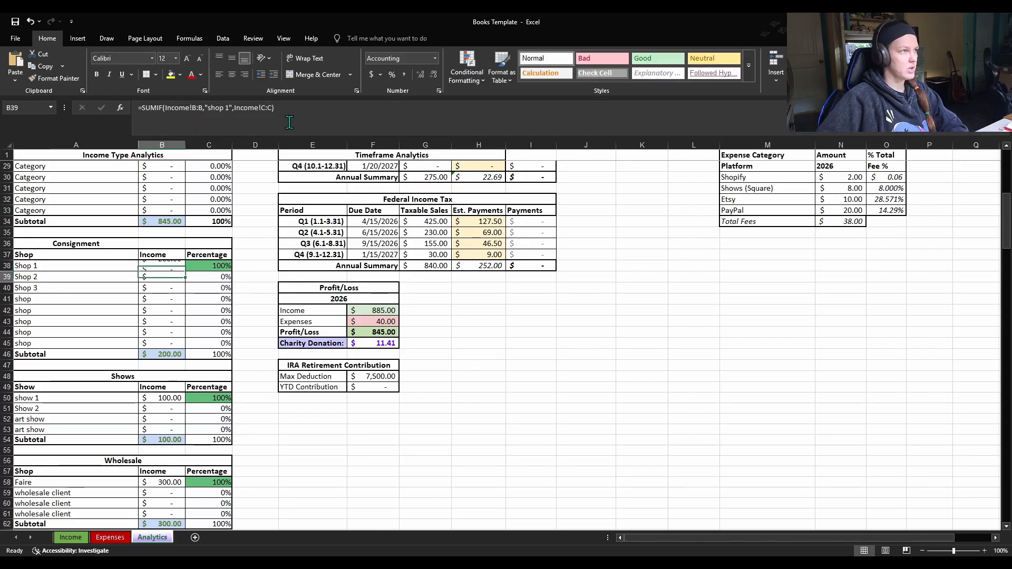
# Check the show 1 and shop 1 entries in the Income sheet's Outlet column, and return to the Analytics sheet.
pyautogui.click(72, 539)
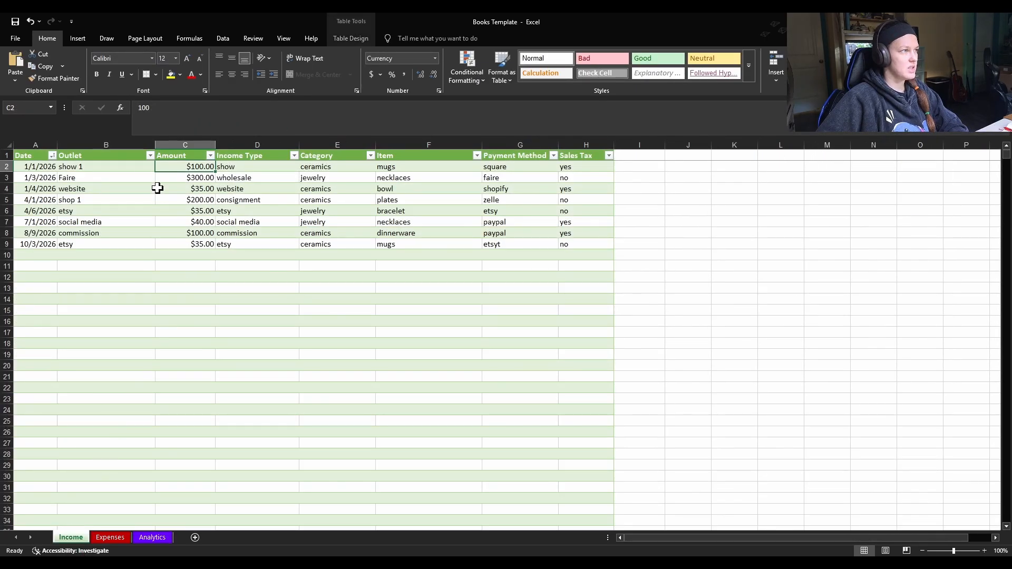
pyautogui.click(112, 168)
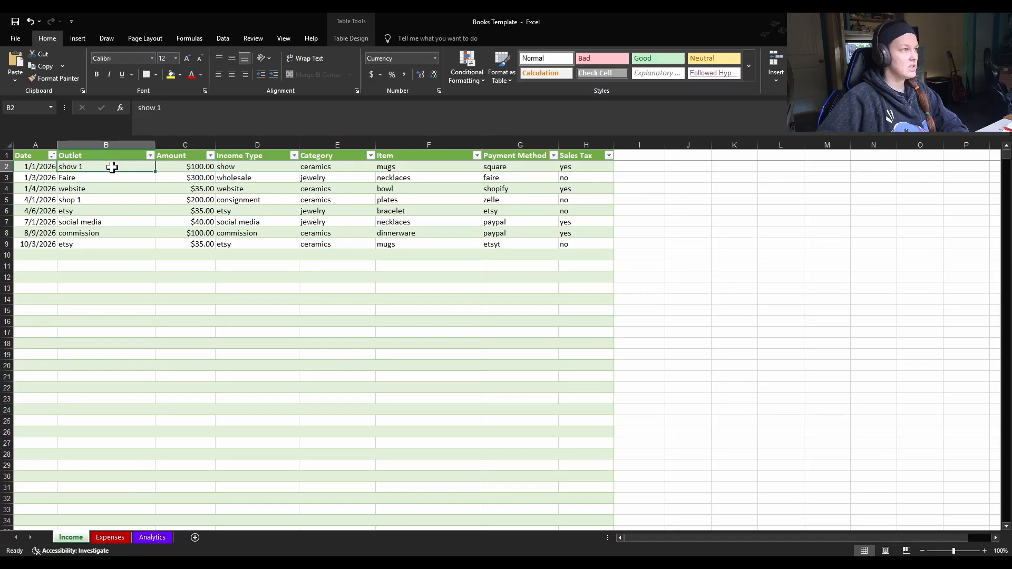
pyautogui.click(91, 199)
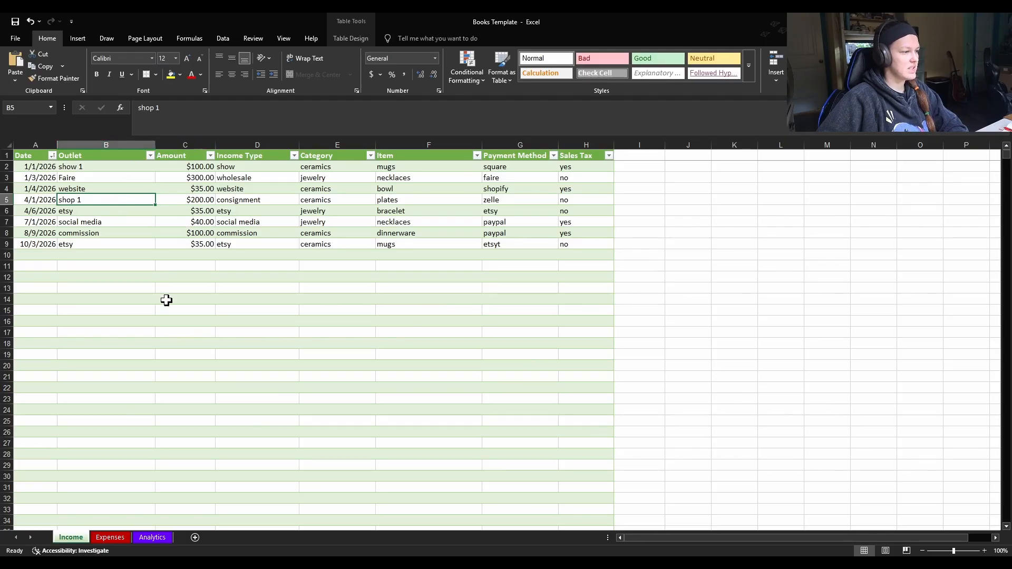
pyautogui.click(152, 539)
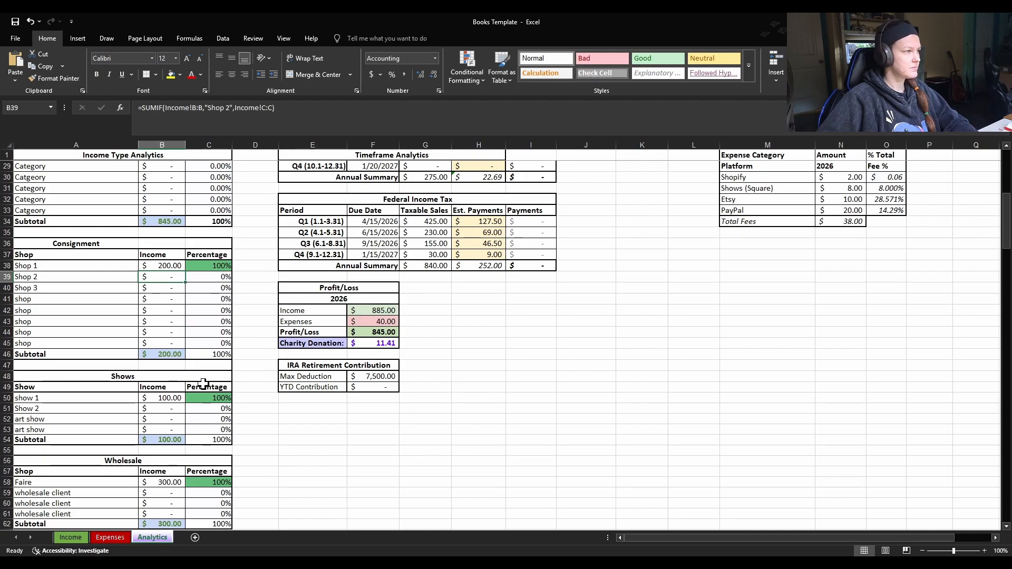
# Inspect the show 1 income formula in the Shows table, comparing its quoted criterion with the row's Show label.
pyautogui.scroll(-1, 221, 389)
pyautogui.click(264, 408)
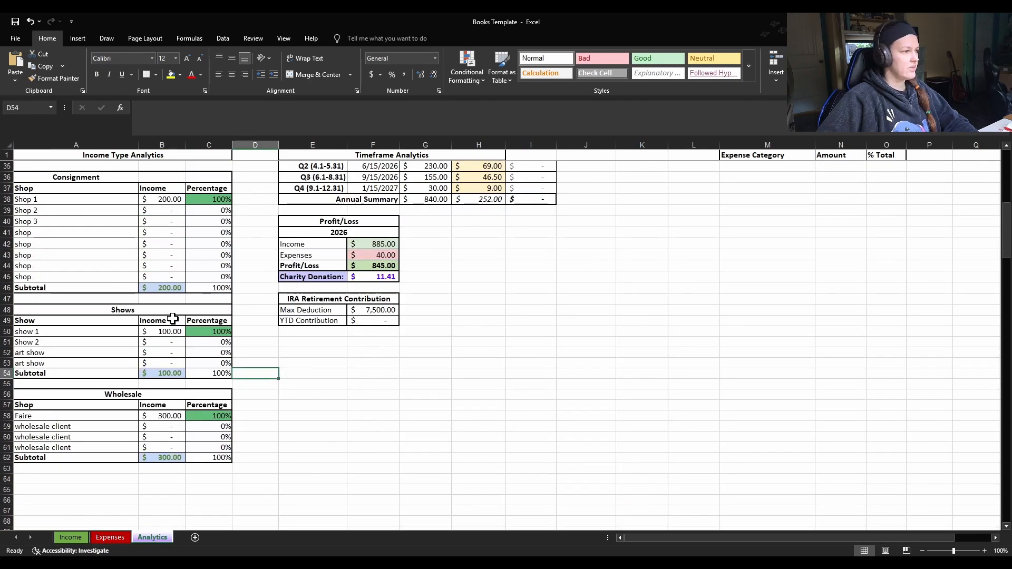
pyautogui.click(172, 310)
pyautogui.click(169, 331)
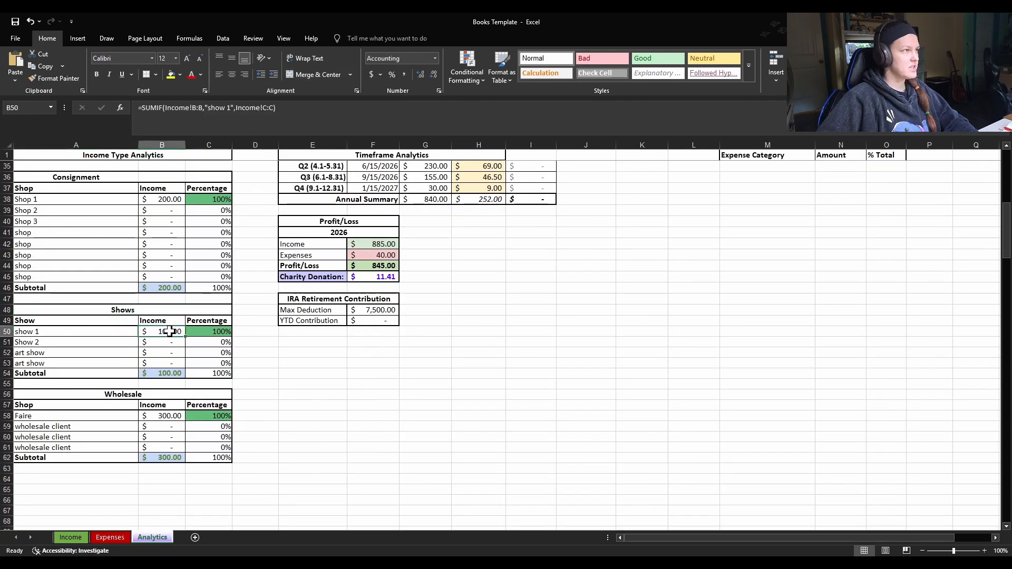
pyautogui.scroll(-1, 170, 331)
pyautogui.scroll(2, 132, 348)
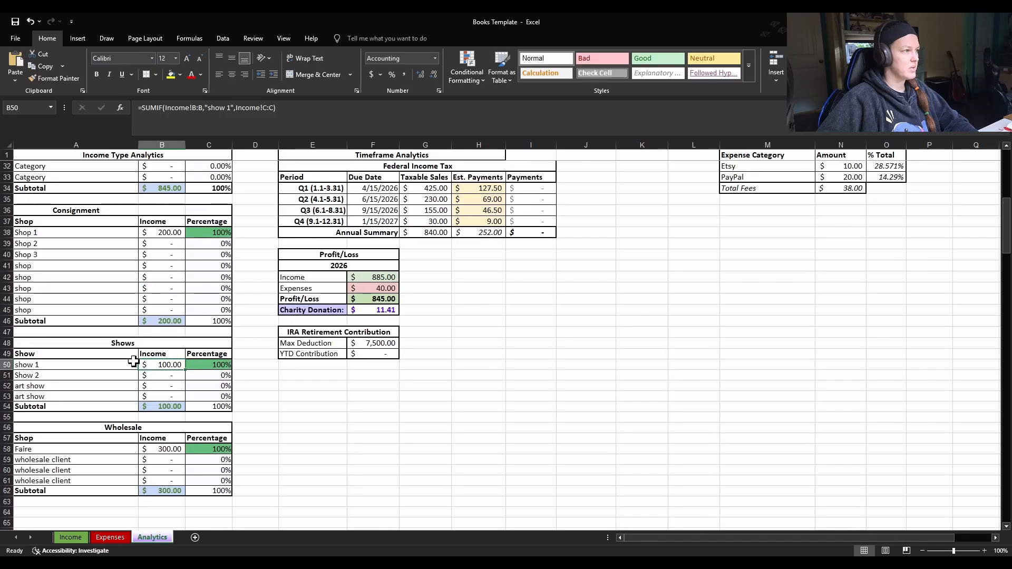
pyautogui.click(92, 364)
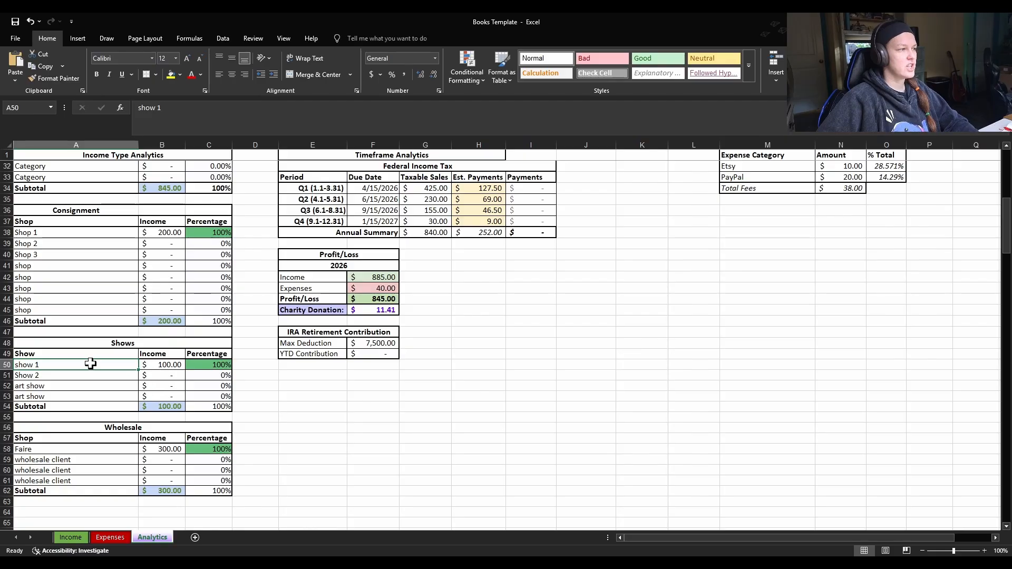
pyautogui.click(155, 367)
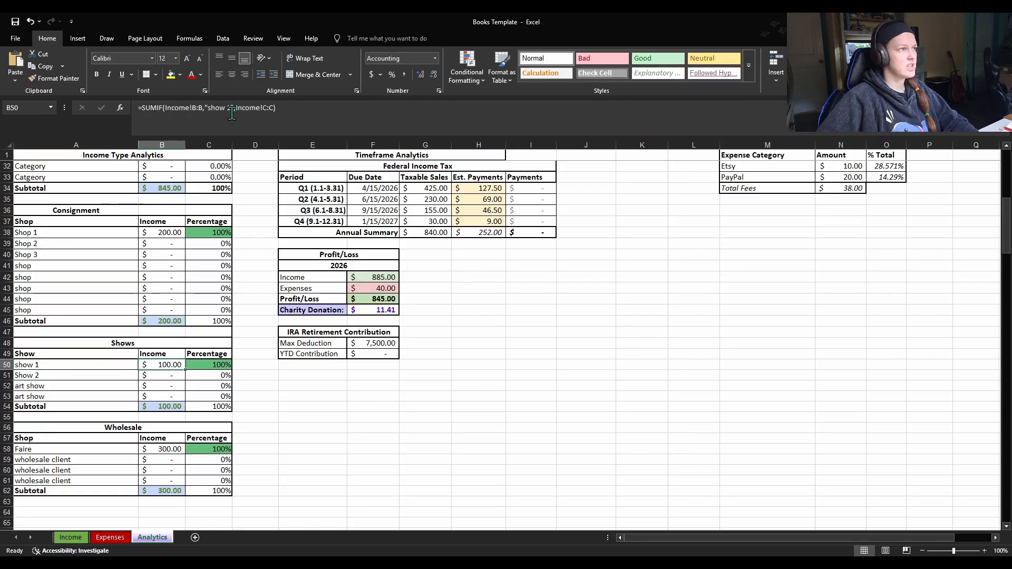
pyautogui.click(213, 110)
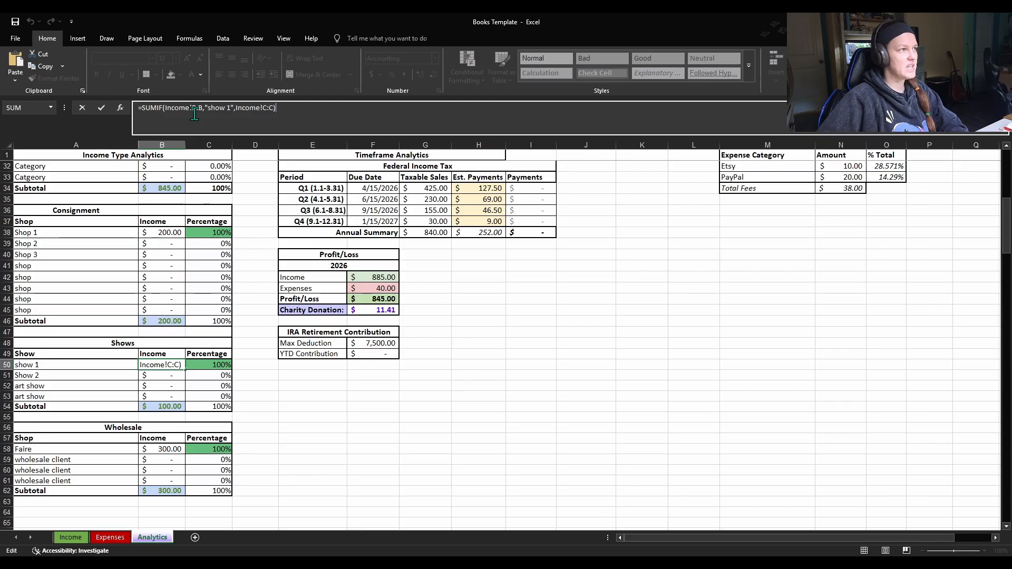
pyautogui.press('Escape')
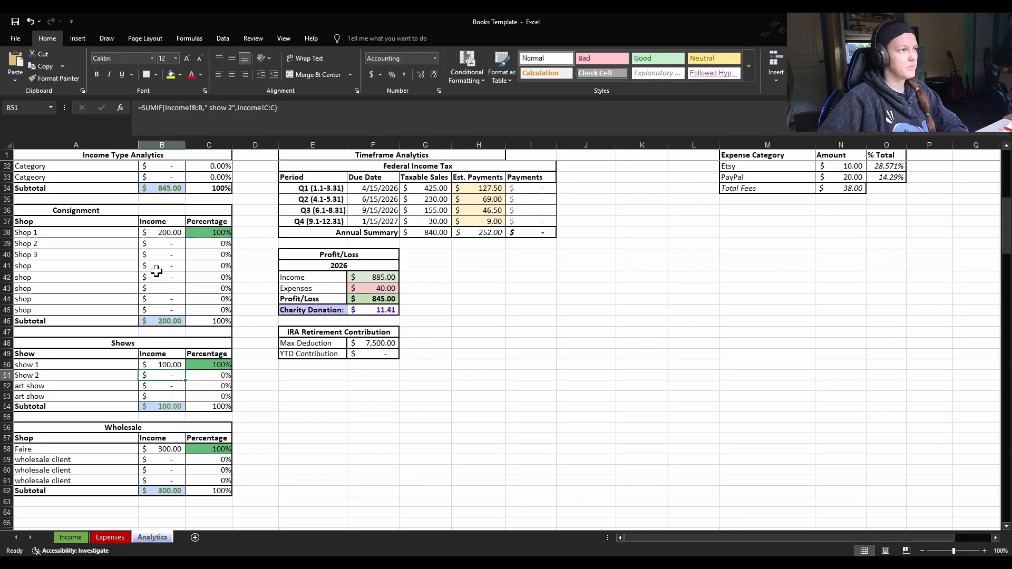
# Check the show 1 entry in the Income sheet's Outlet column, and return to the Shows table in Analytics.
pyautogui.click(71, 537)
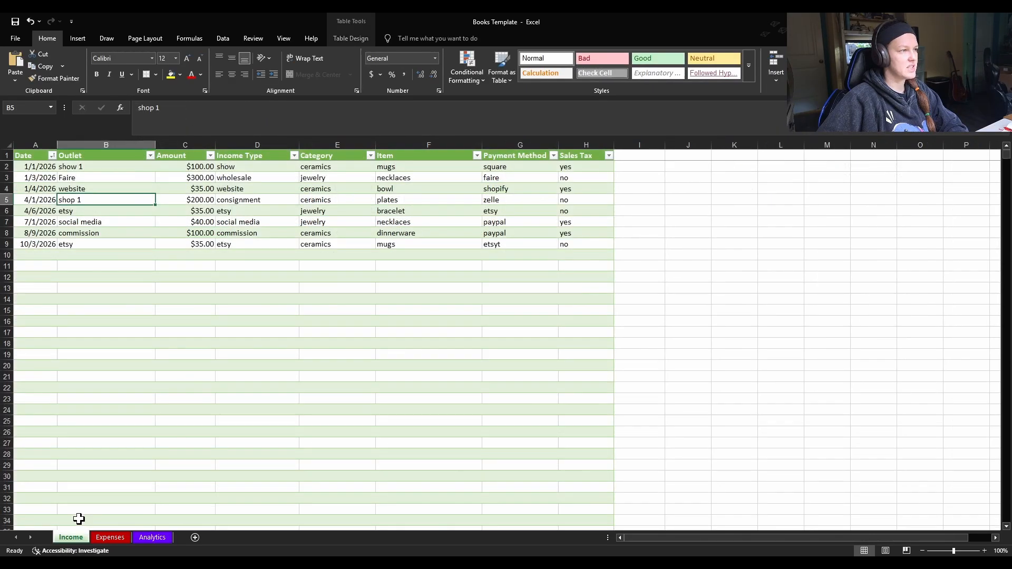
pyautogui.click(88, 168)
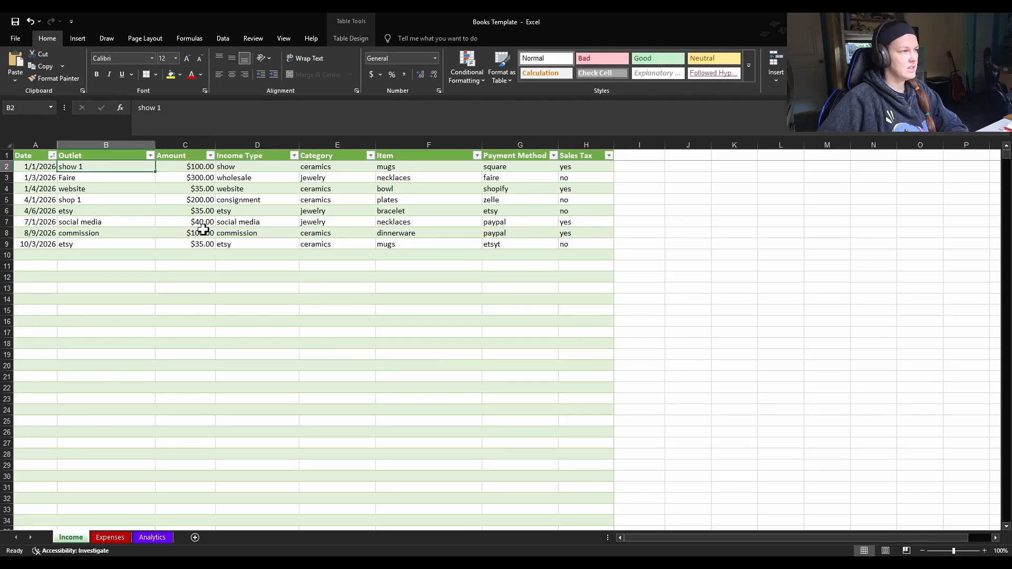
pyautogui.click(153, 538)
pyautogui.scroll(-11, 211, 421)
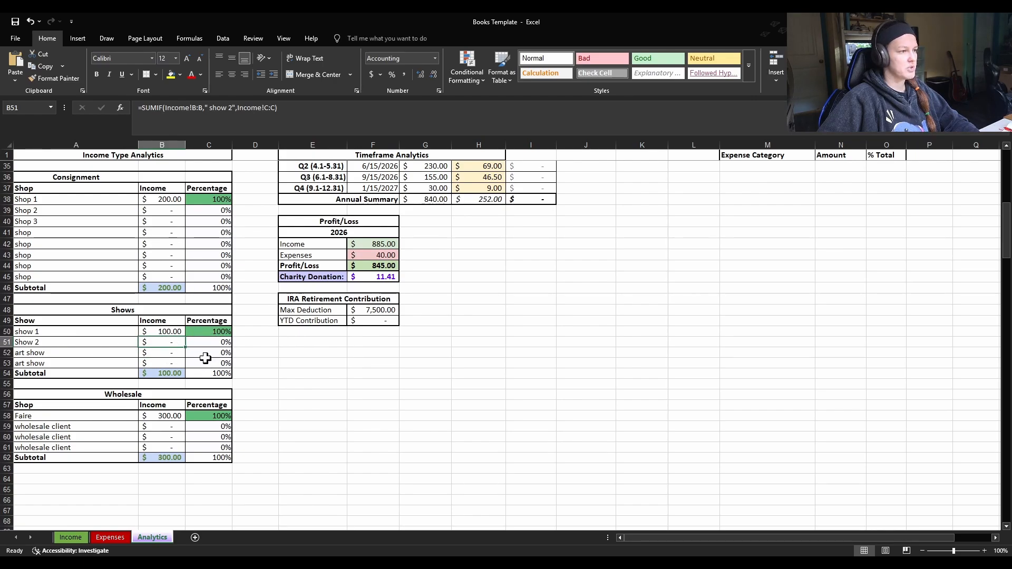
# Inspect the percentage formulas for Show and Wholesale in the Income Type Analytics table.
pyautogui.scroll(-1, 199, 356)
pyautogui.scroll(4, 196, 369)
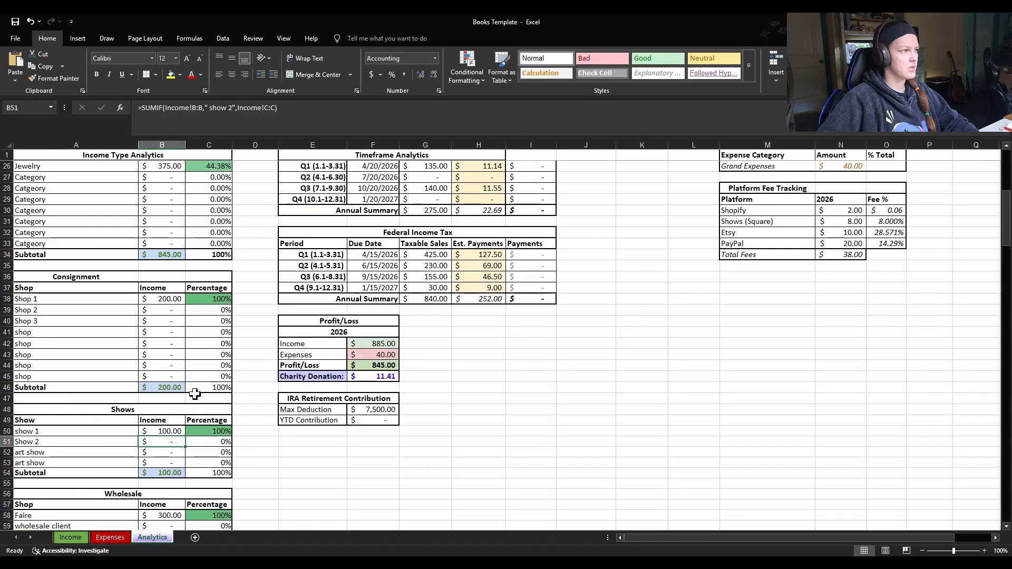
pyautogui.scroll(8, 195, 394)
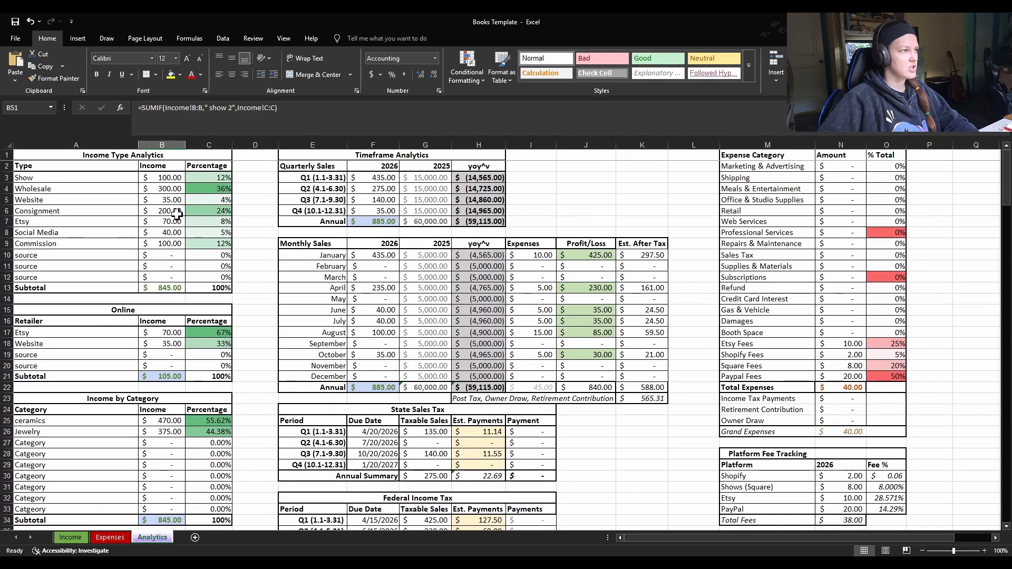
pyautogui.click(210, 181)
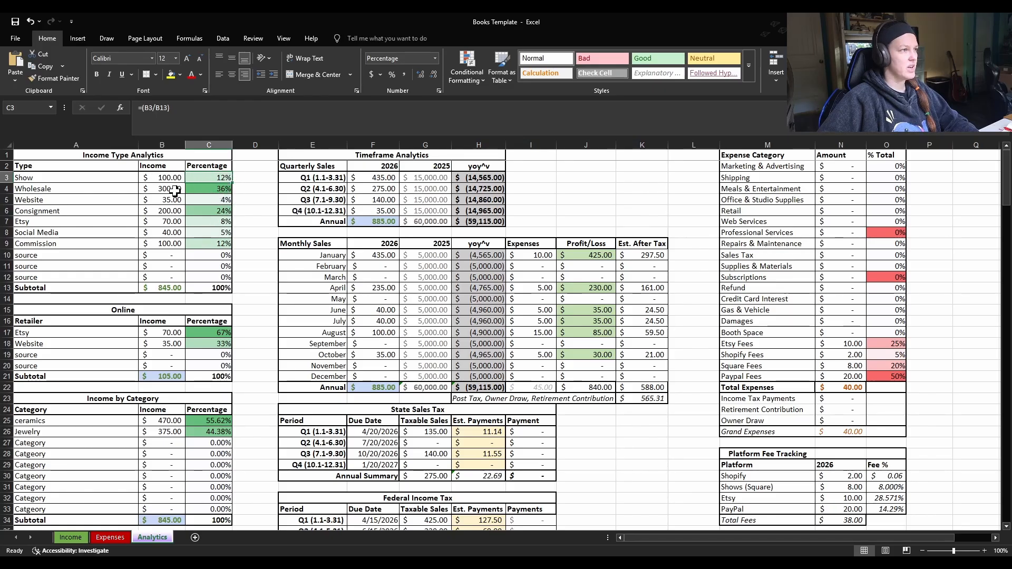
pyautogui.click(223, 190)
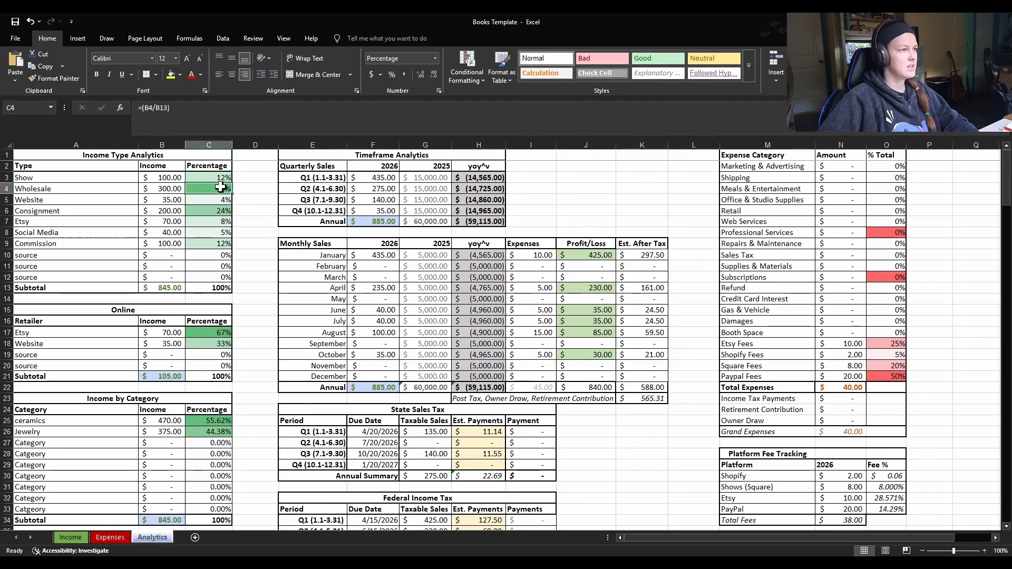
# Inspect the income formulas of the first wholesale client row and the Faire row in the Wholesale table.
pyautogui.scroll(-10, 220, 187)
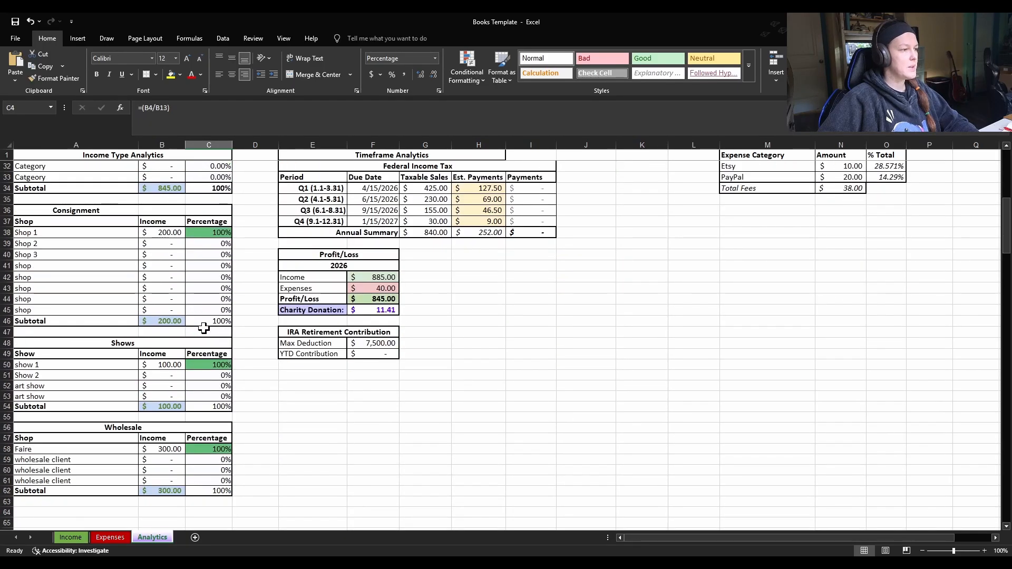
pyautogui.scroll(-2, 203, 328)
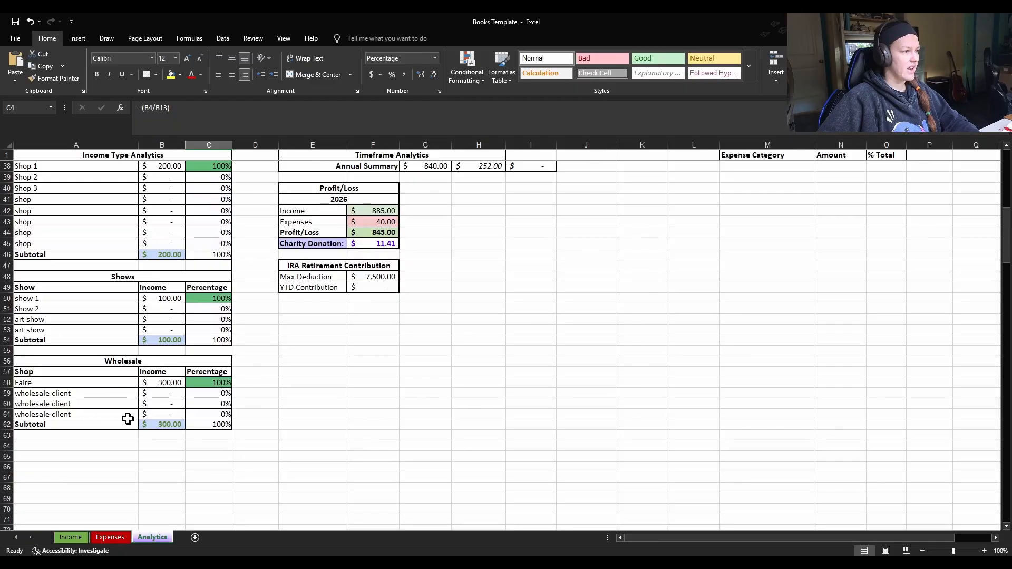
pyautogui.click(161, 393)
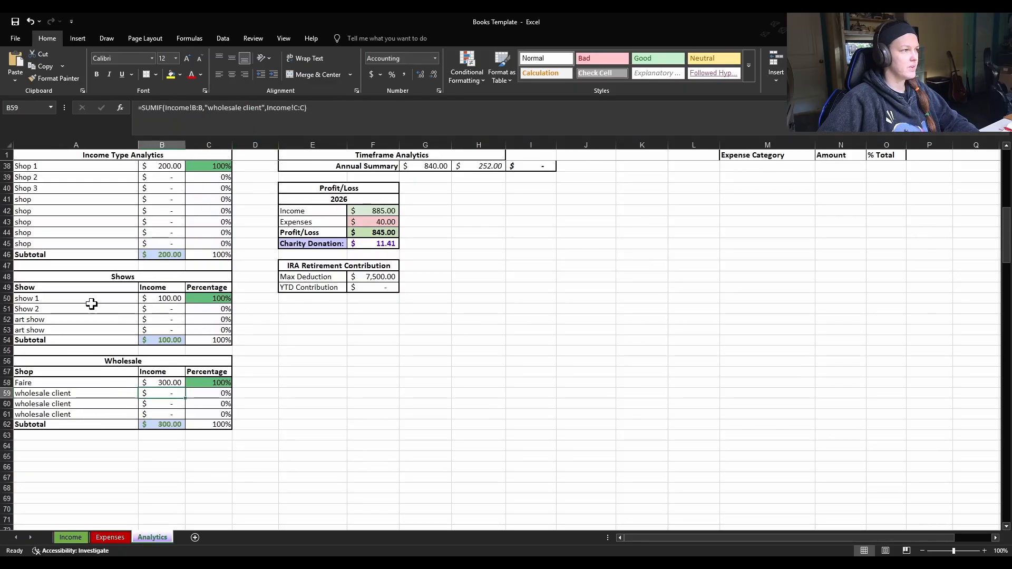
pyautogui.click(118, 309)
pyautogui.click(174, 394)
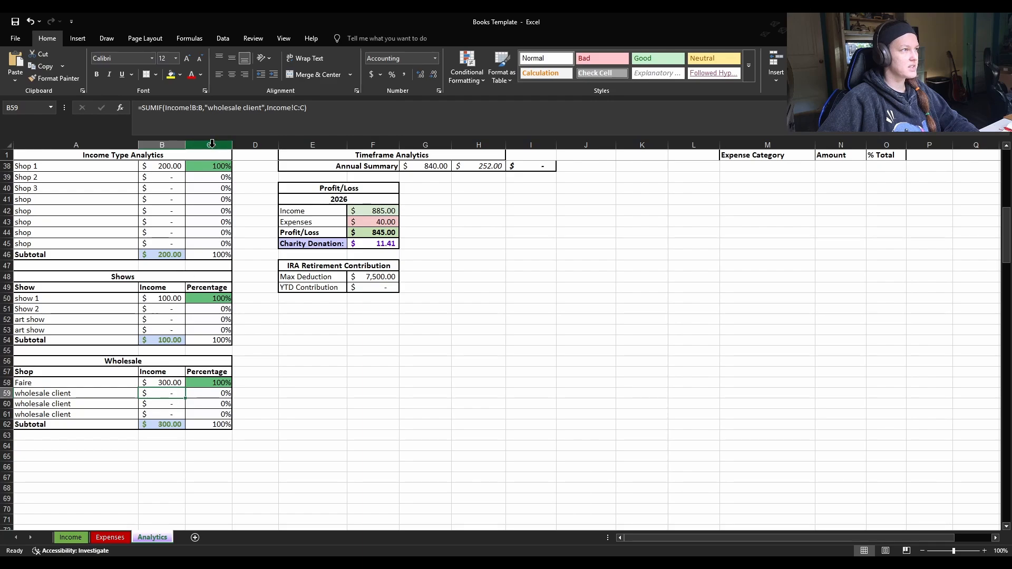
pyautogui.click(107, 304)
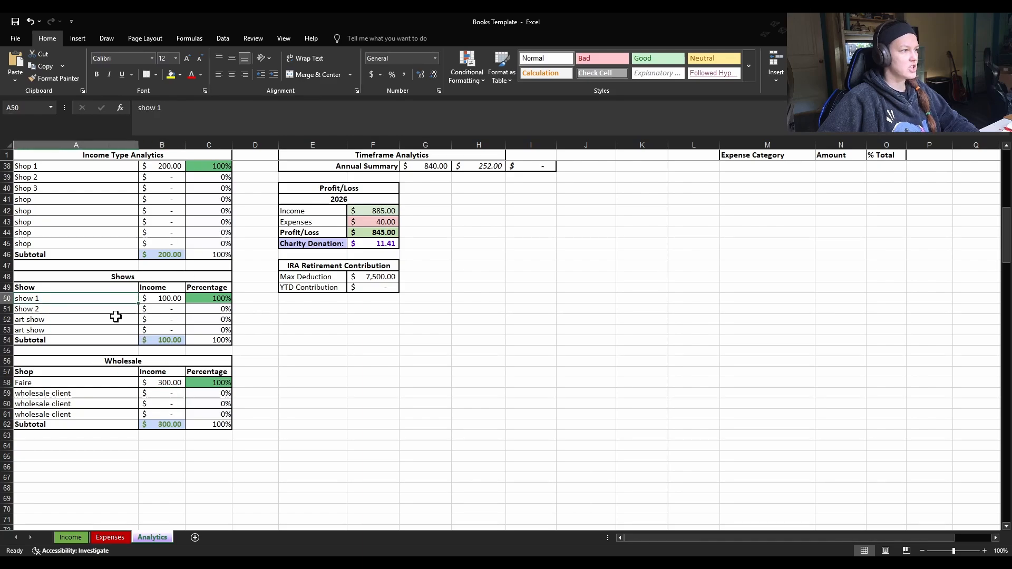
pyautogui.click(160, 384)
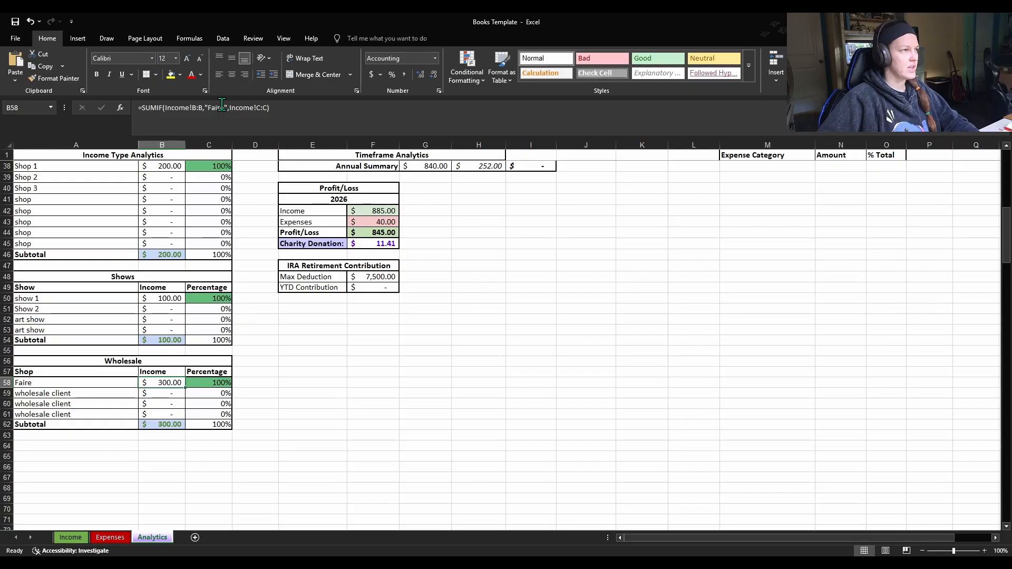
# Examine the quoted criterion in the first wholesale client's income formula and compare it with the row's Shop label.
pyautogui.click(169, 393)
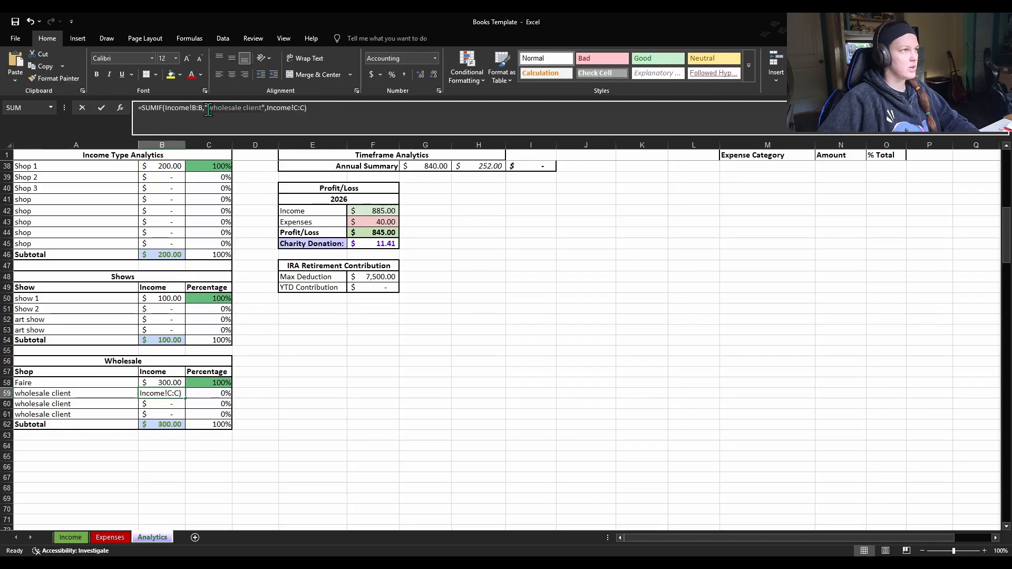
pyautogui.click(260, 108)
pyautogui.click(295, 374)
pyautogui.click(97, 391)
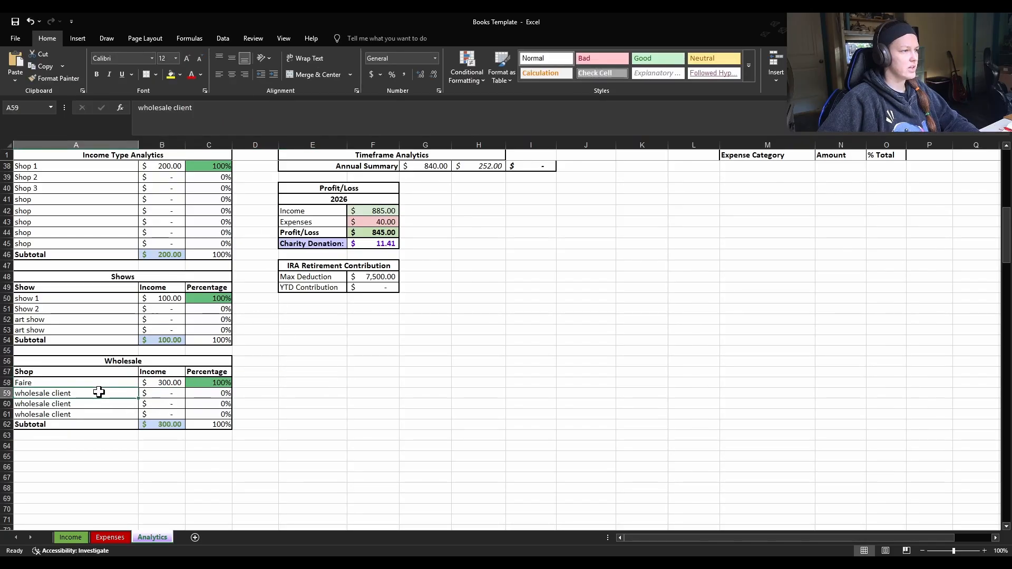
pyautogui.click(294, 394)
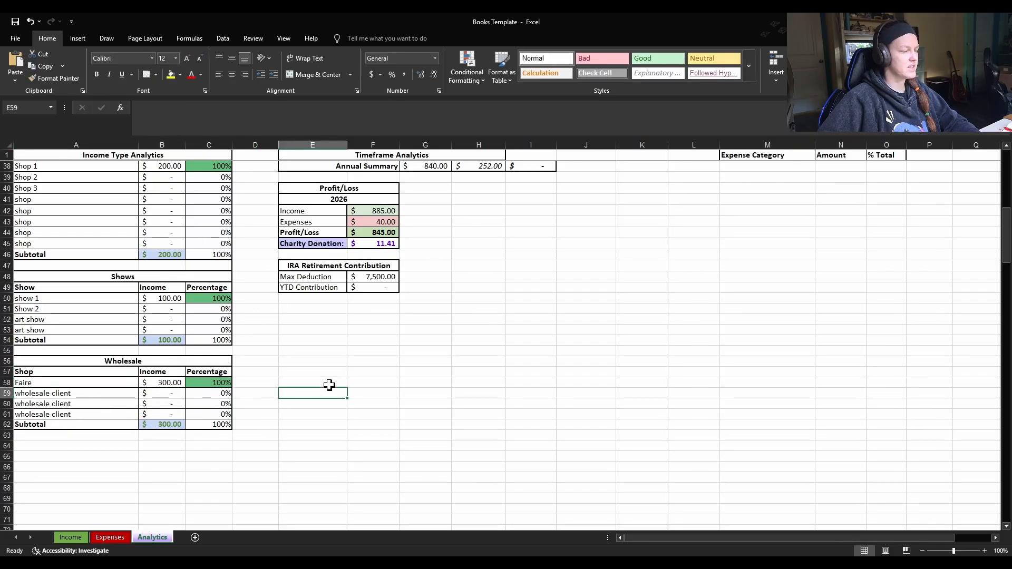
# Inspect the 2025 entries in the Quarterly Sales table and the Q1 year-over-year formula.
pyautogui.scroll(10, 238, 416)
pyautogui.scroll(2, 237, 422)
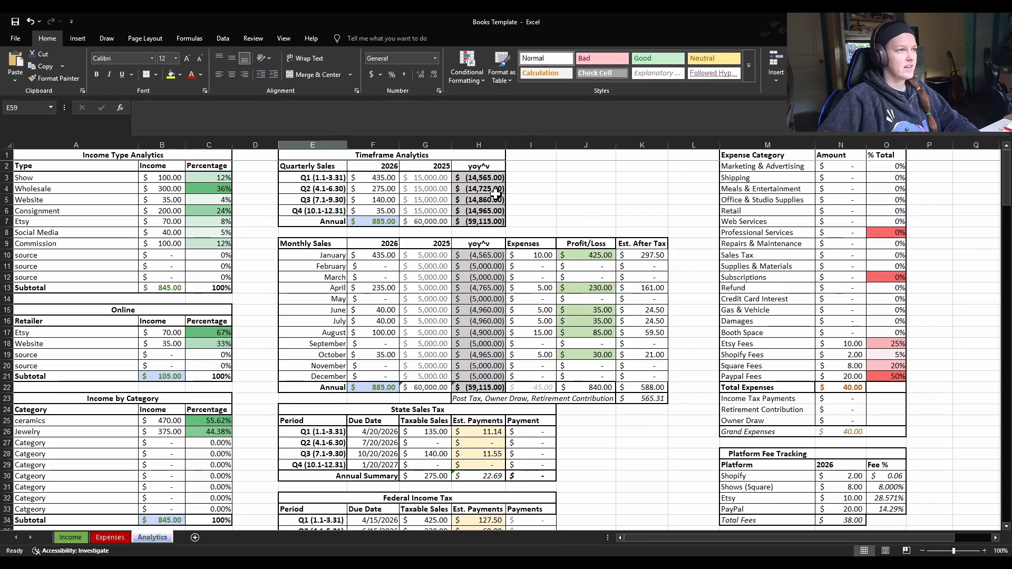
pyautogui.click(440, 166)
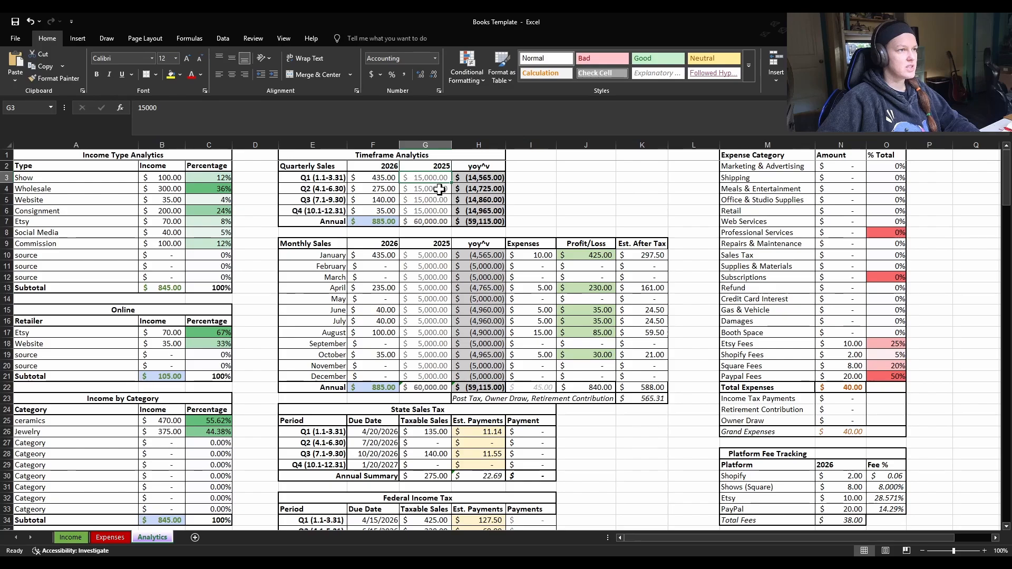
pyautogui.click(437, 201)
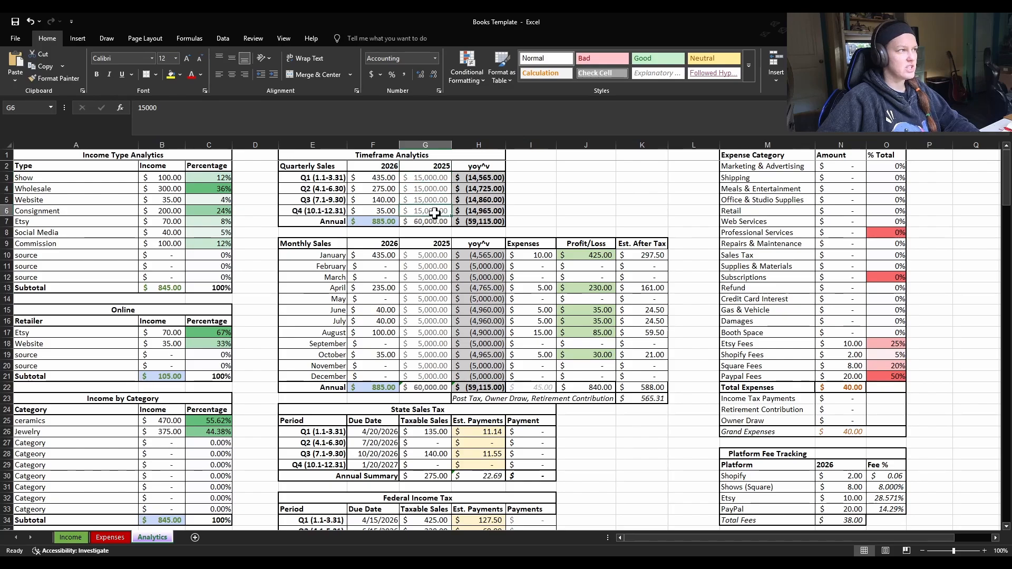
pyautogui.click(434, 180)
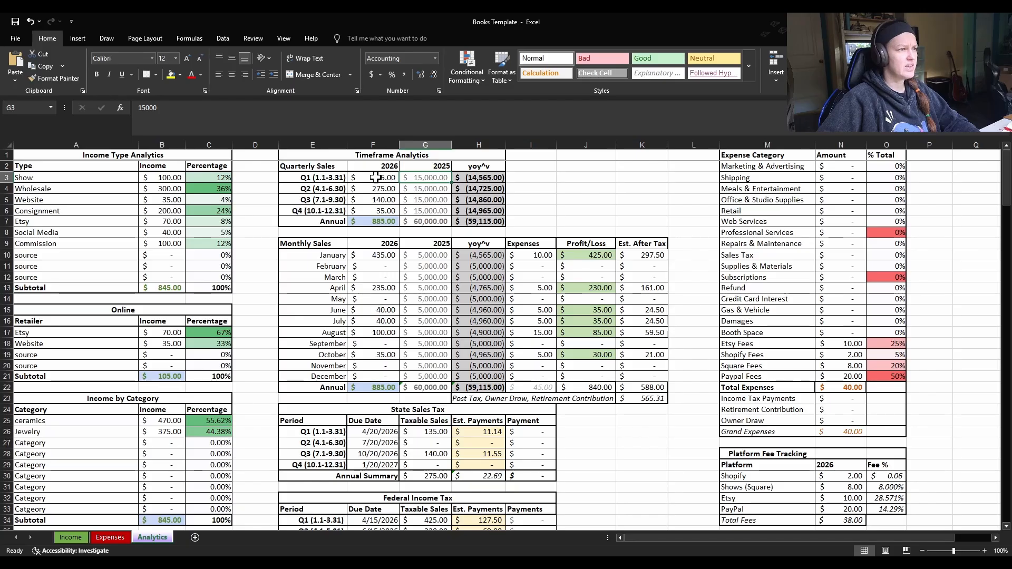
pyautogui.click(488, 179)
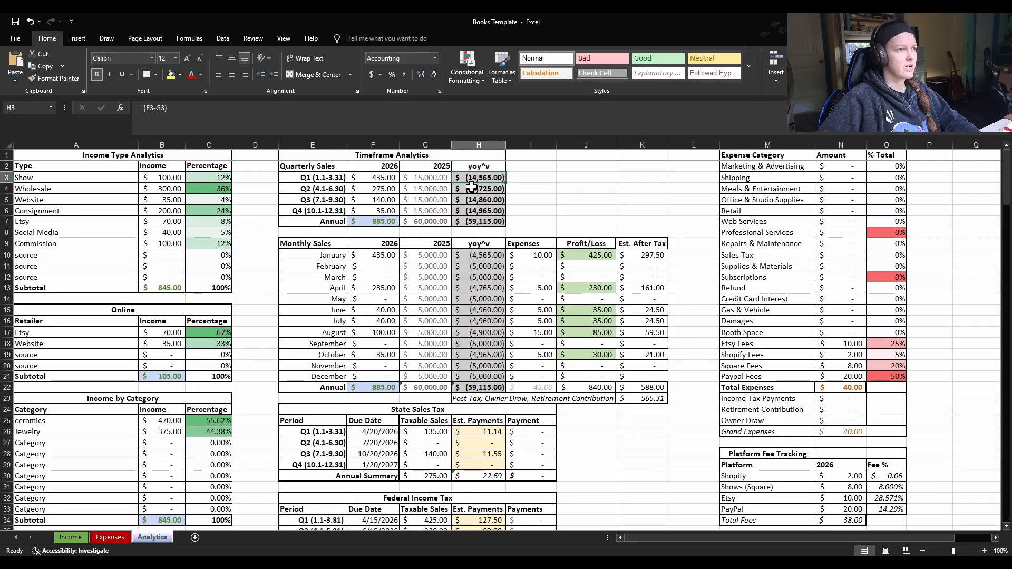
# Start a new income entry below the last one, dated 12/7/2026, with outlet website and an amount of $6,000.00.
pyautogui.click(71, 537)
pyautogui.click(35, 257)
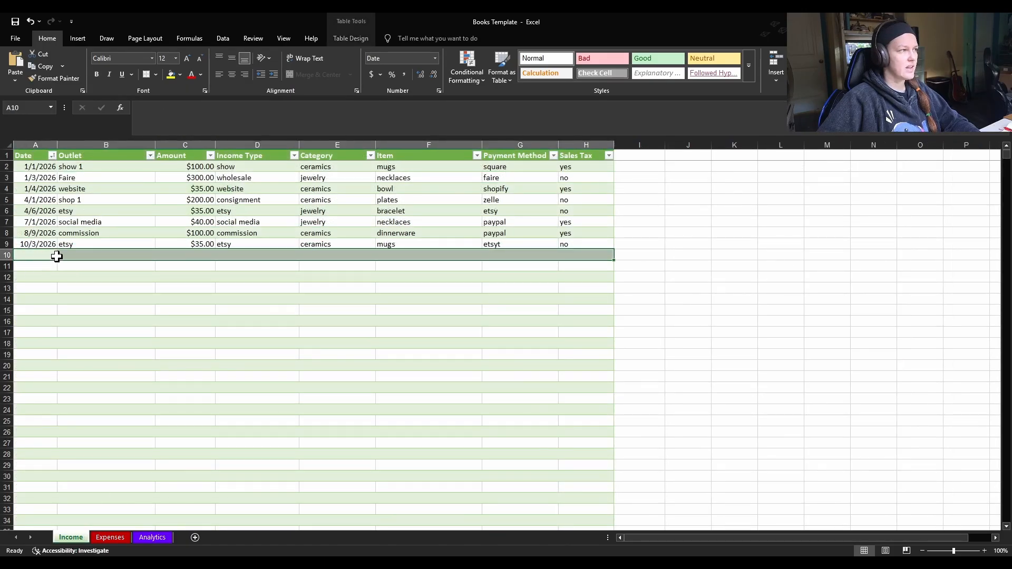
pyautogui.click(40, 255)
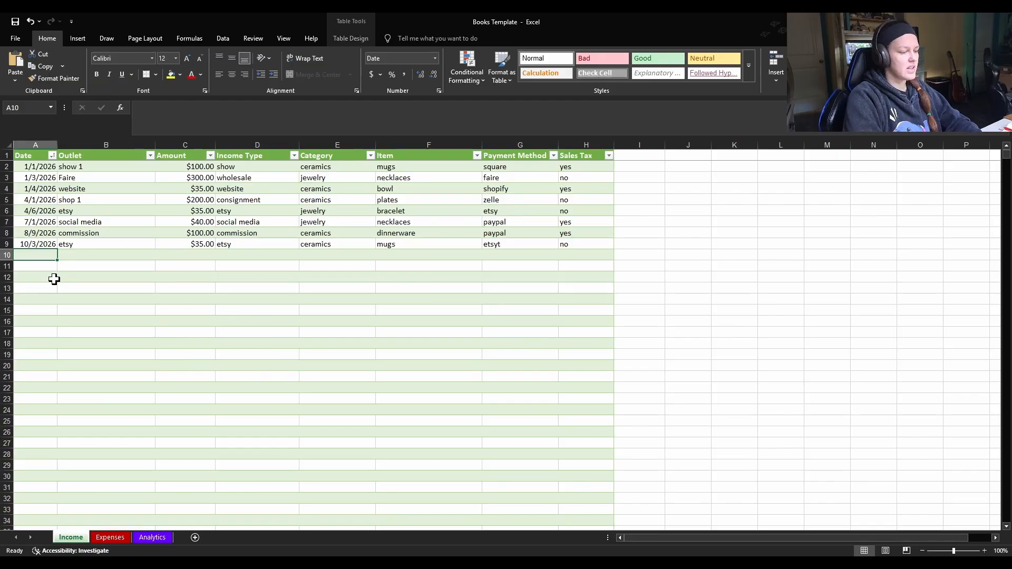
pyautogui.write('12/7')
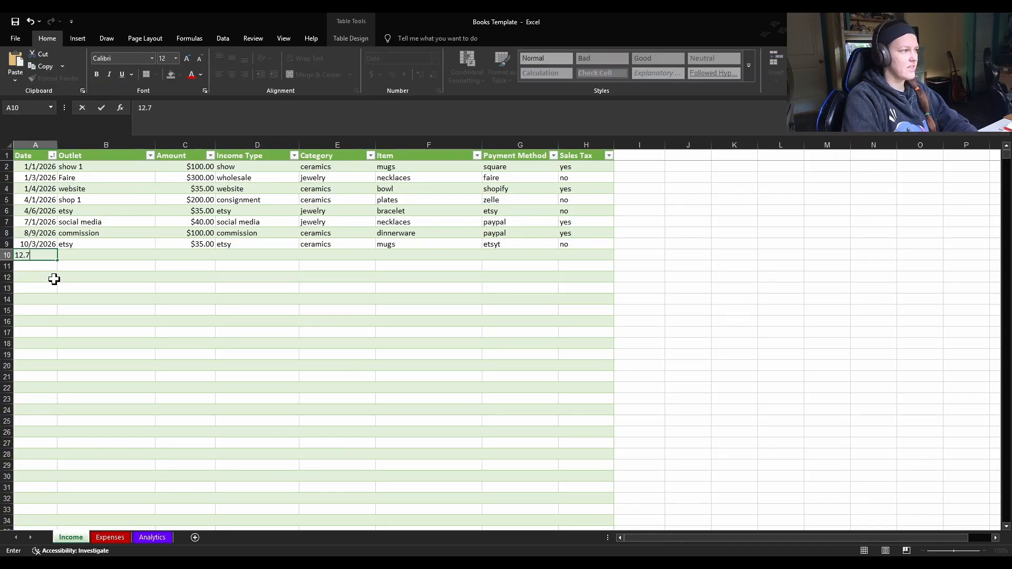
pyautogui.press('Tab')
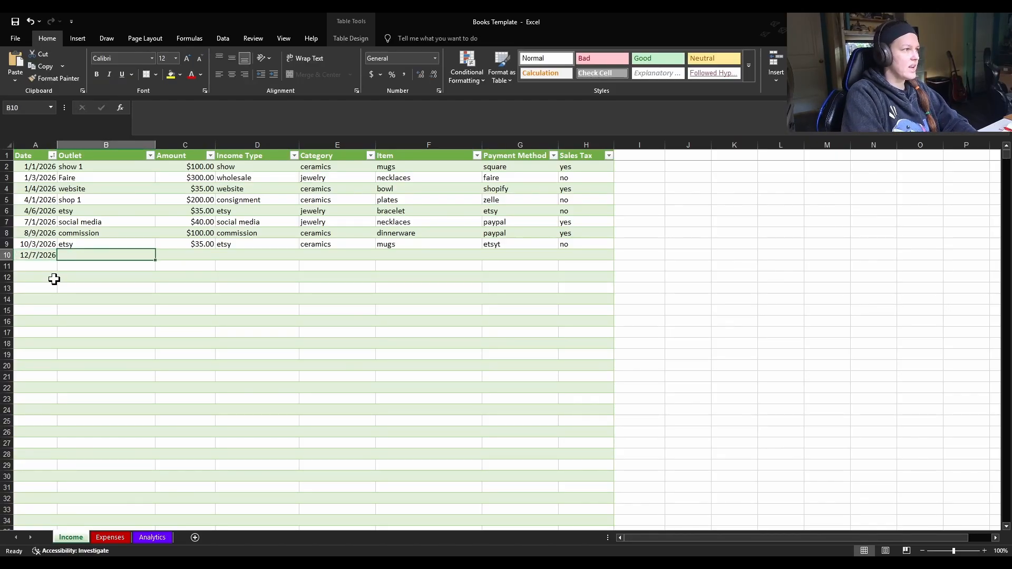
pyautogui.write('website')
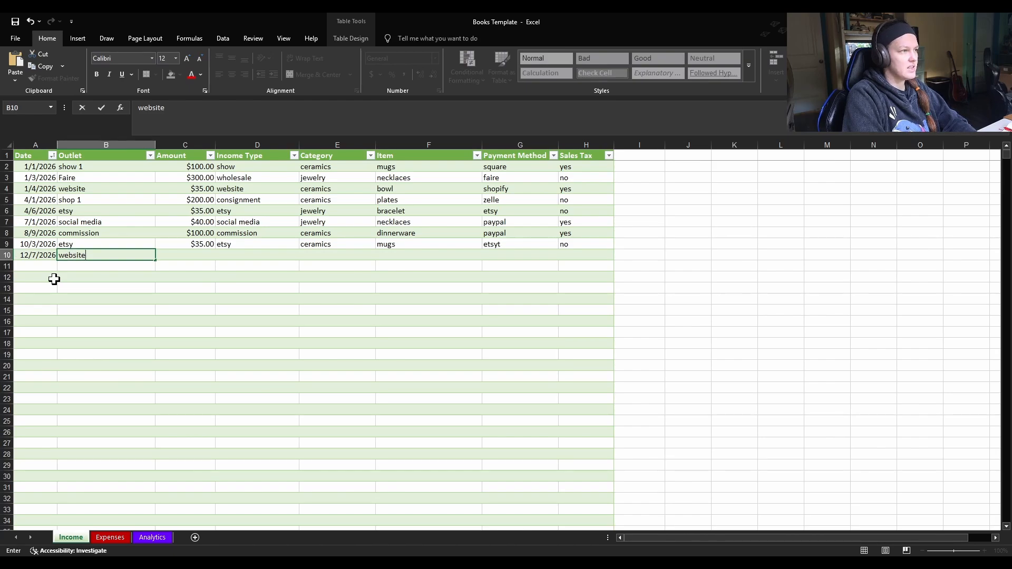
pyautogui.press('Tab')
pyautogui.write('6')
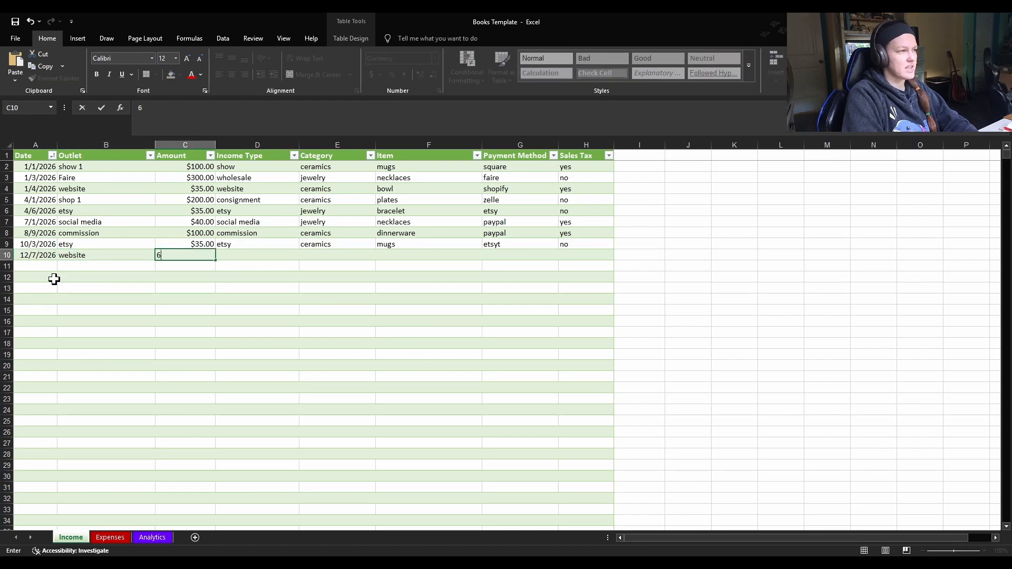
pyautogui.press('Tab')
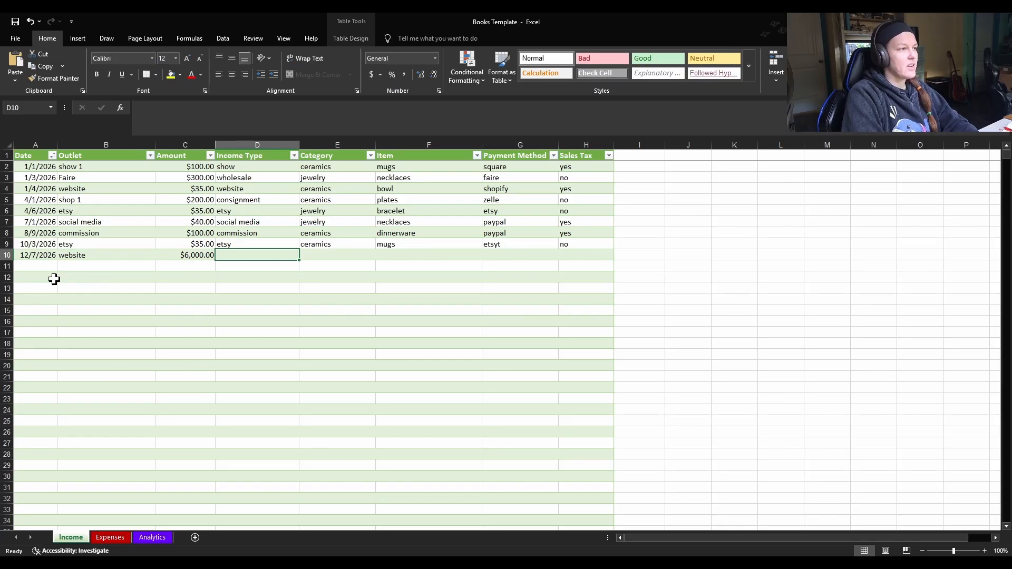
# Complete the 12/7/2026 income entry with income type website, category ceramics, item dinnerware, payment method shopify and sales tax no.
pyautogui.write('w')
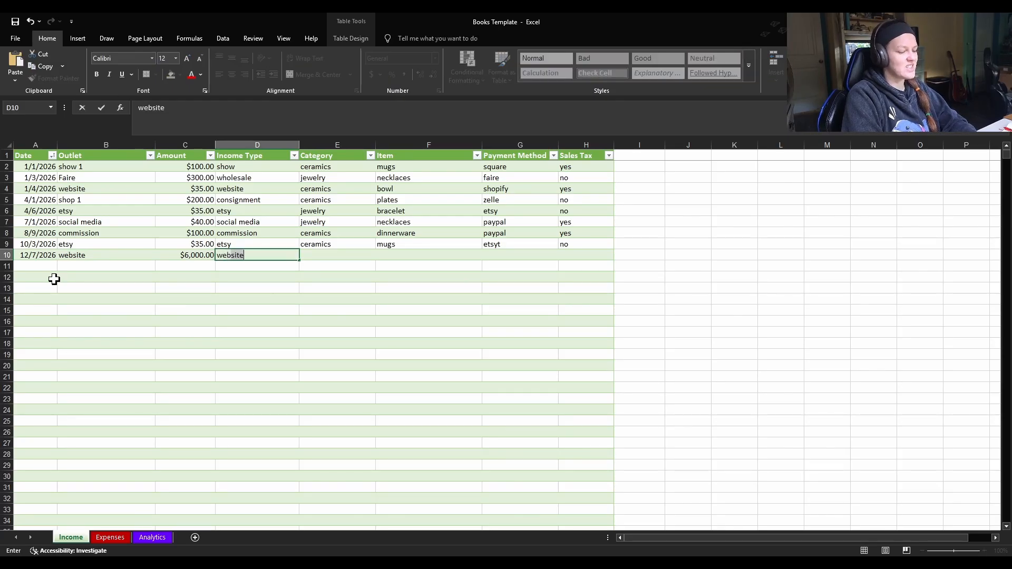
pyautogui.write('ebsite')
pyautogui.press('Tab')
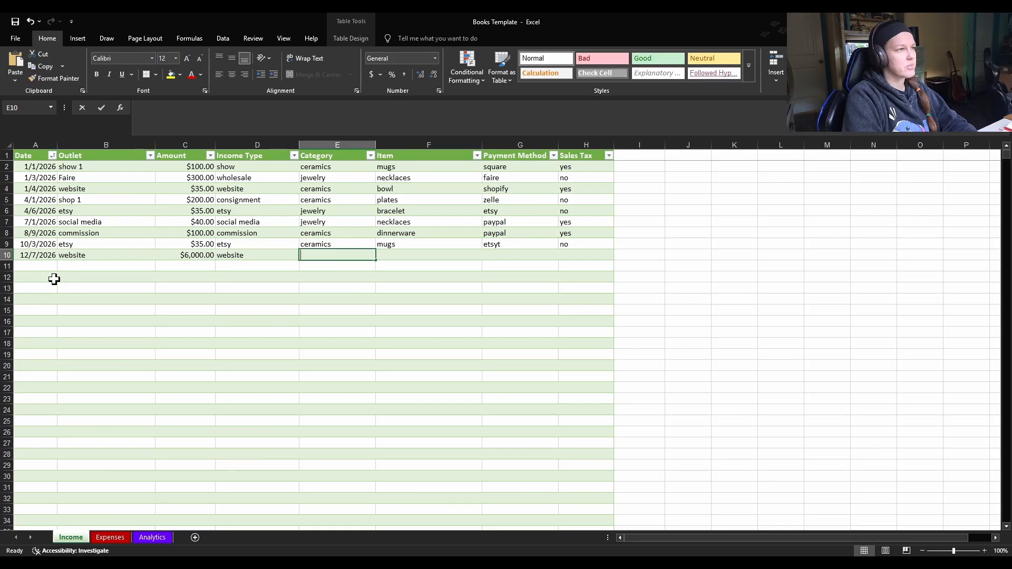
pyautogui.write('ceramics')
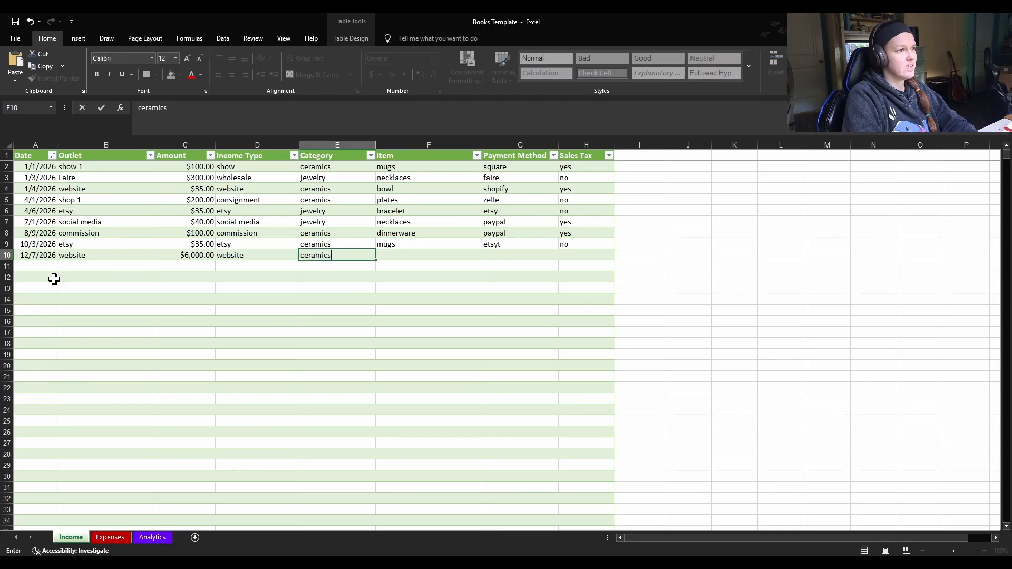
pyautogui.press('Tab')
pyautogui.write('din')
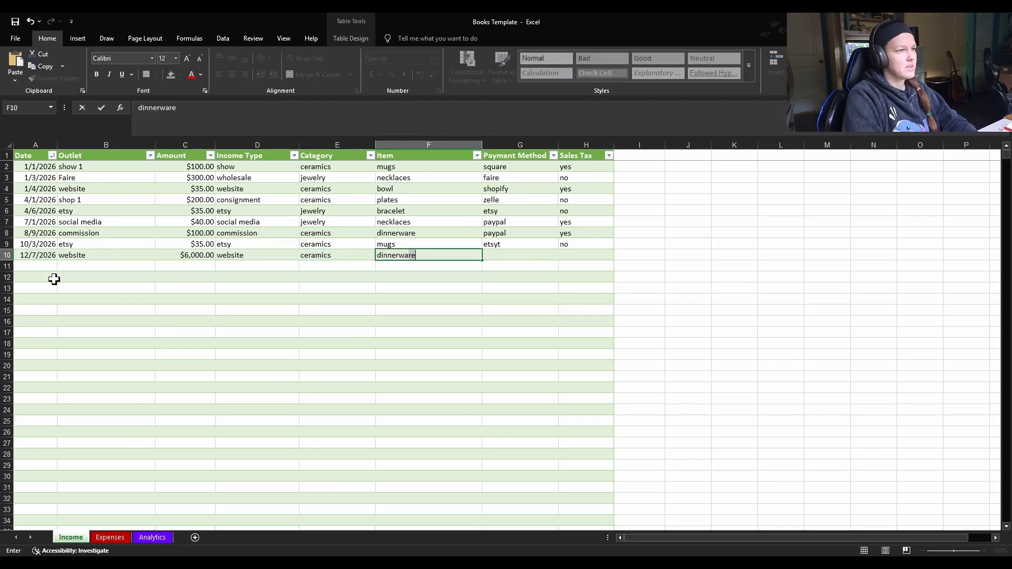
pyautogui.press('Tab')
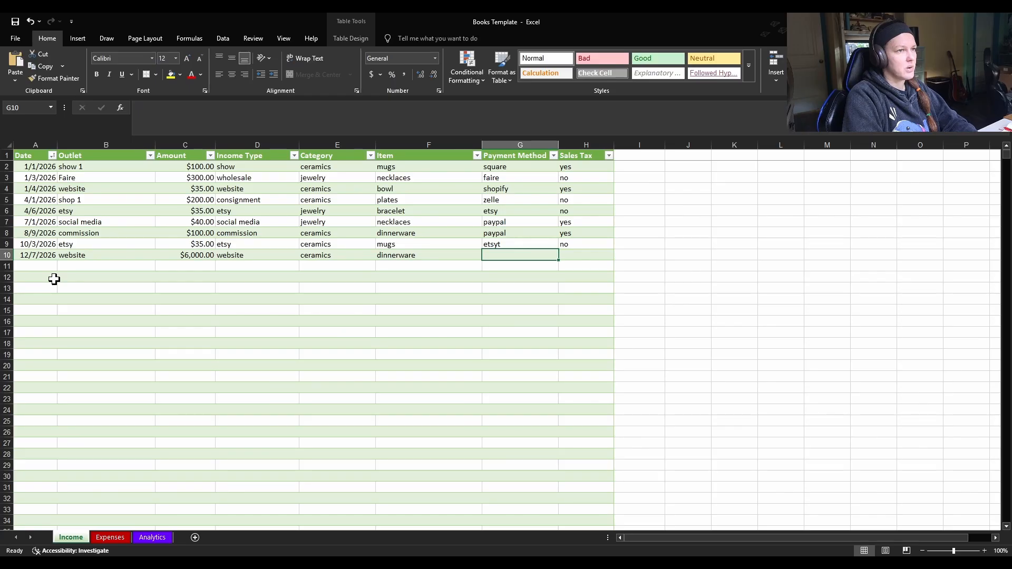
pyautogui.write('shopify')
pyautogui.press('Tab')
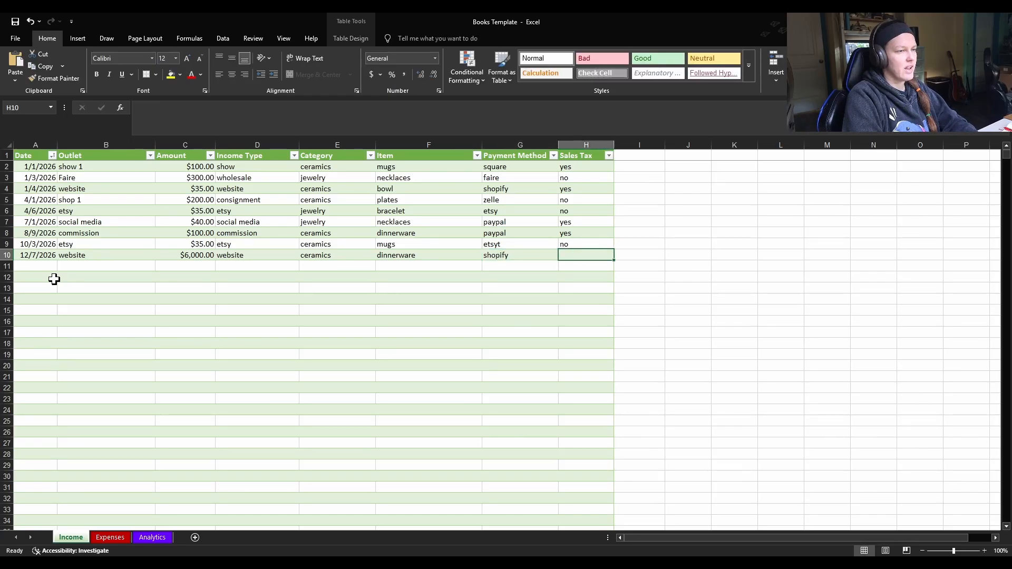
pyautogui.write('no')
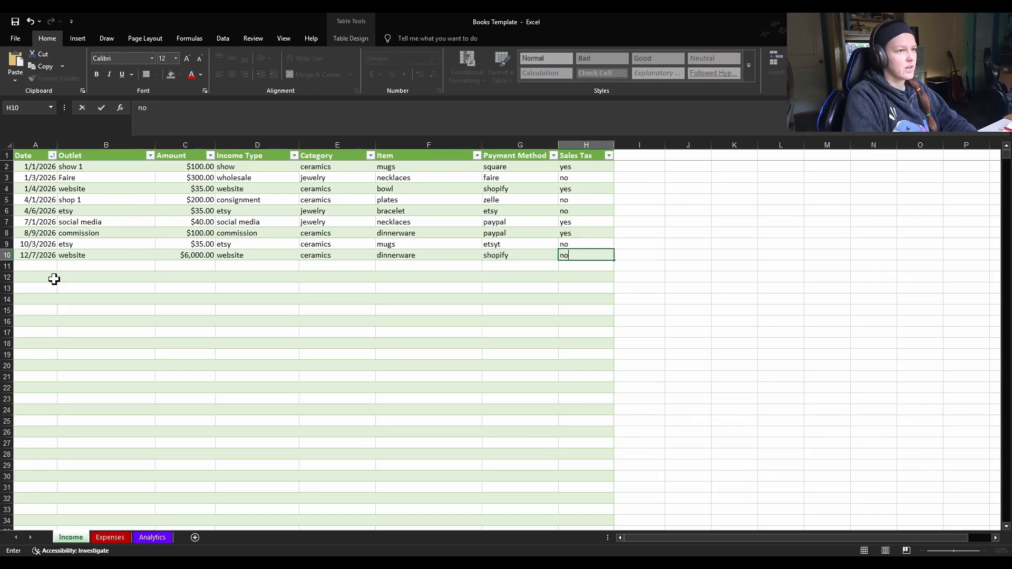
# Correct the misspelled payment method of the 10/3/2026 income entry to etsy.
pyautogui.click(519, 245)
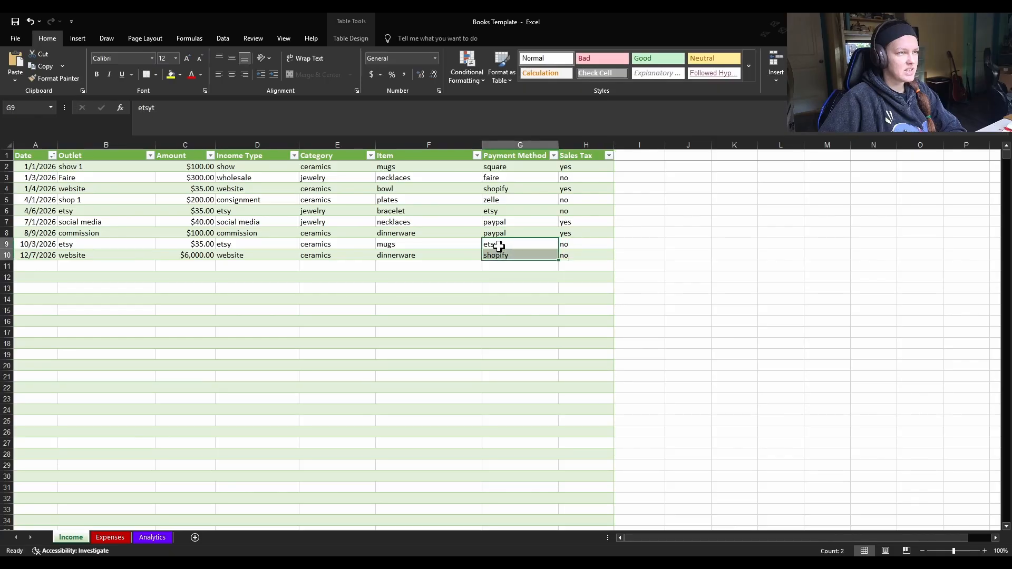
pyautogui.doubleClick(505, 245)
pyautogui.press('BackSpace')
pyautogui.click(661, 323)
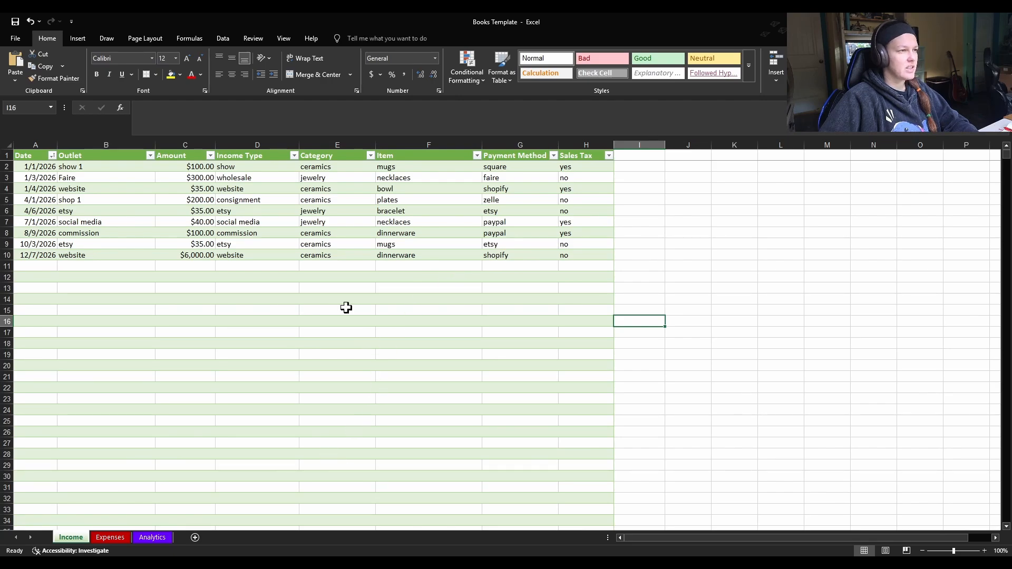
# Start a new expense entry dated 12/7/2026 with vendor website and an amount of $400.00.
pyautogui.click(113, 538)
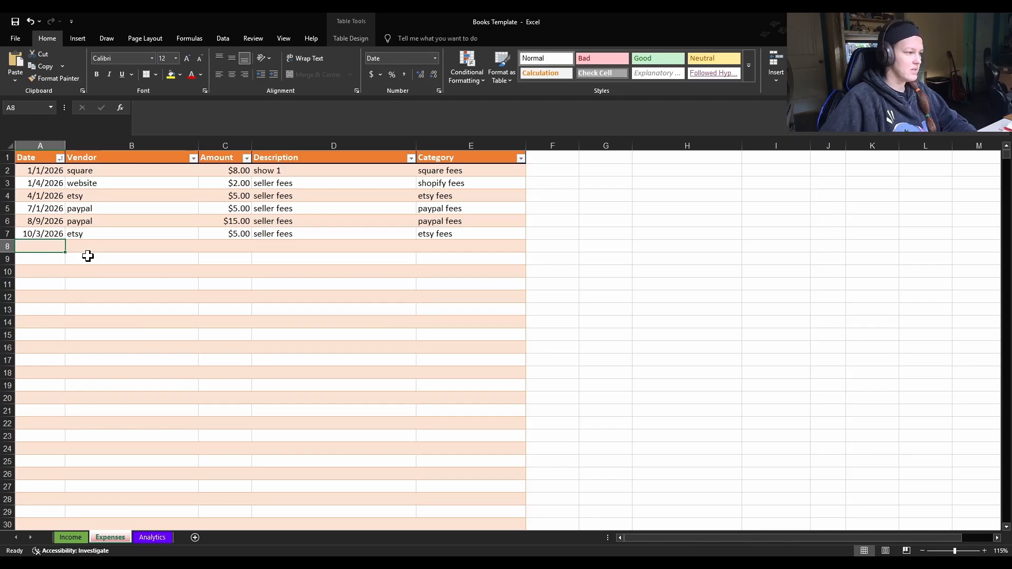
pyautogui.click(84, 536)
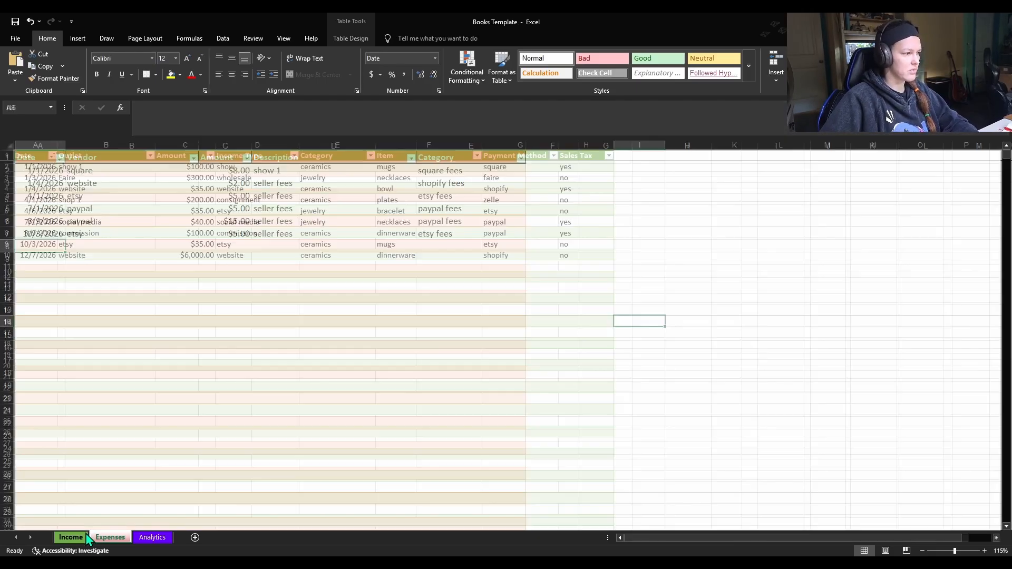
pyautogui.click(119, 535)
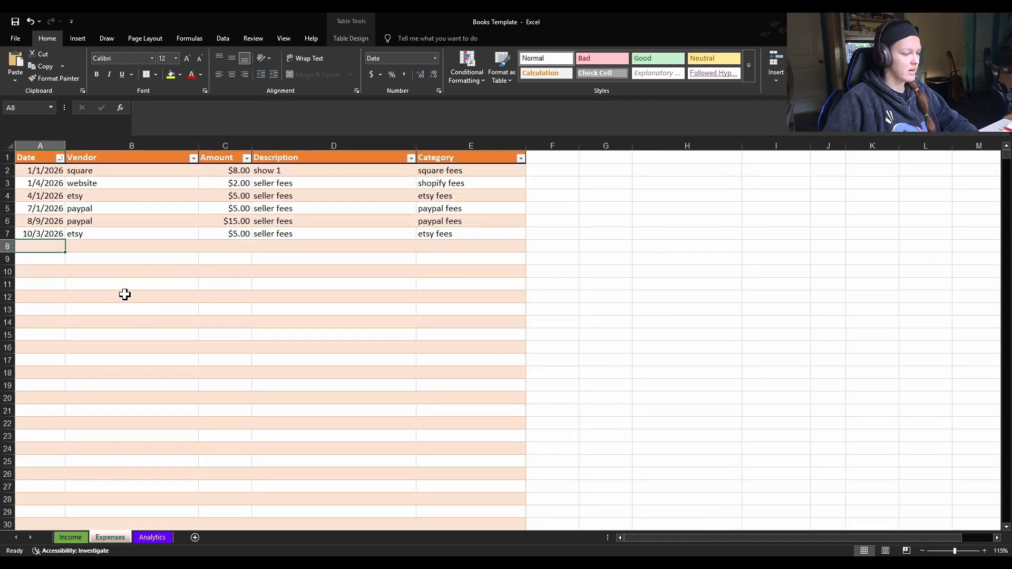
pyautogui.write('12/7')
pyautogui.press('Tab')
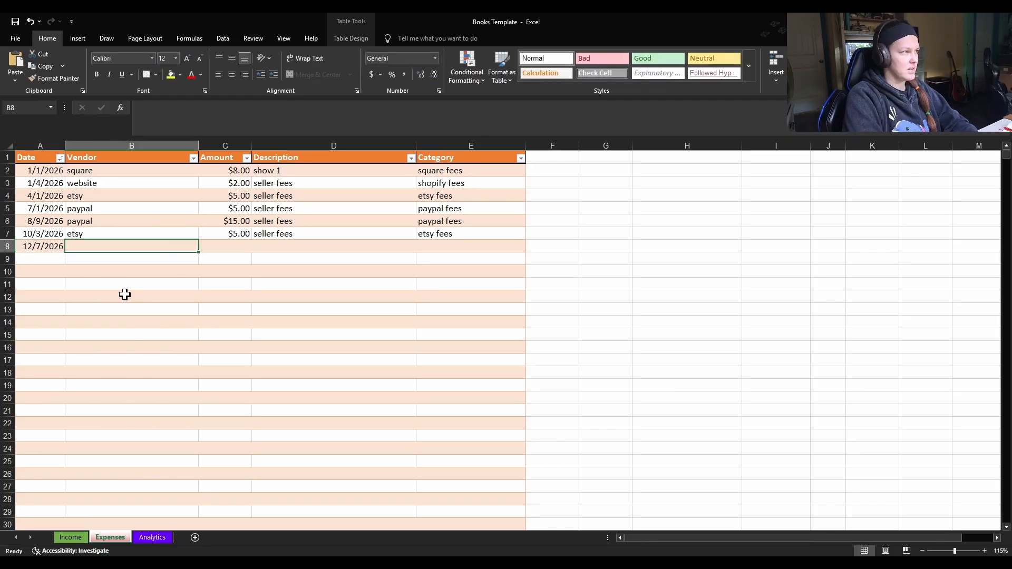
pyautogui.write('website')
pyautogui.press('Tab')
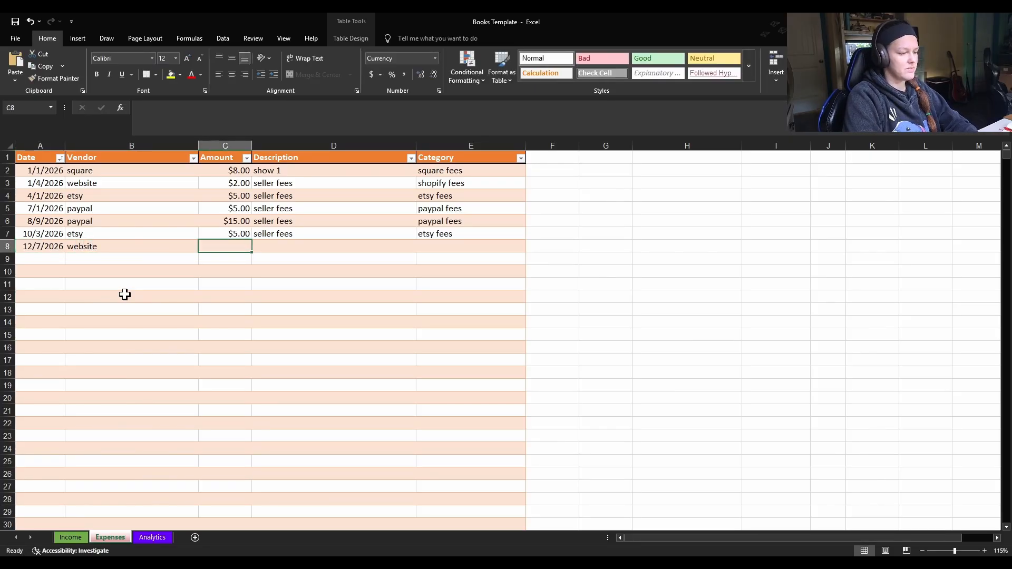
pyautogui.write('400')
pyautogui.press('Tab')
# Complete the 12/7/2026 expense entry with the description seller fees and the category shopify fees.
pyautogui.write('se')
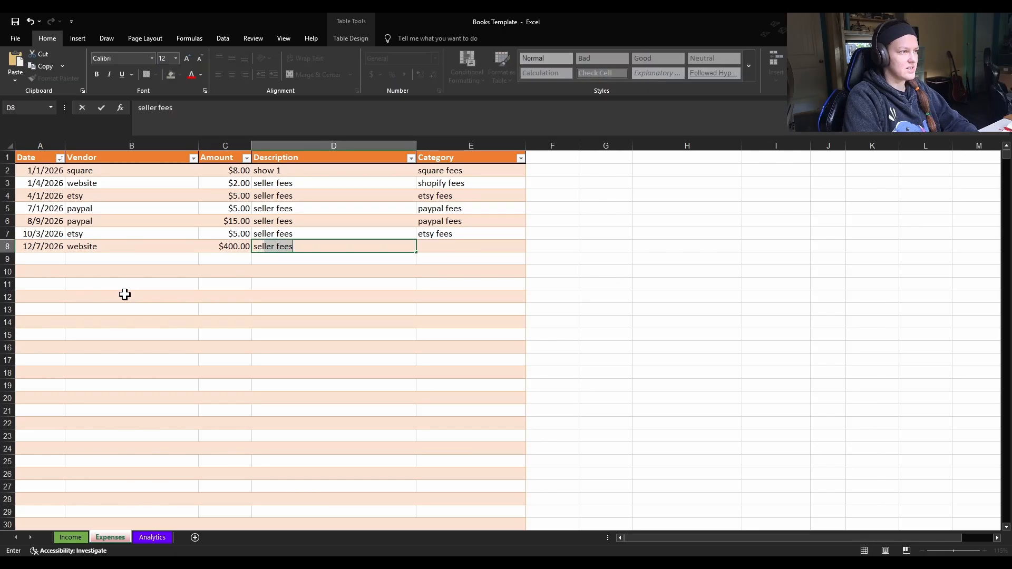
pyautogui.write('ller fees')
pyautogui.press('Tab')
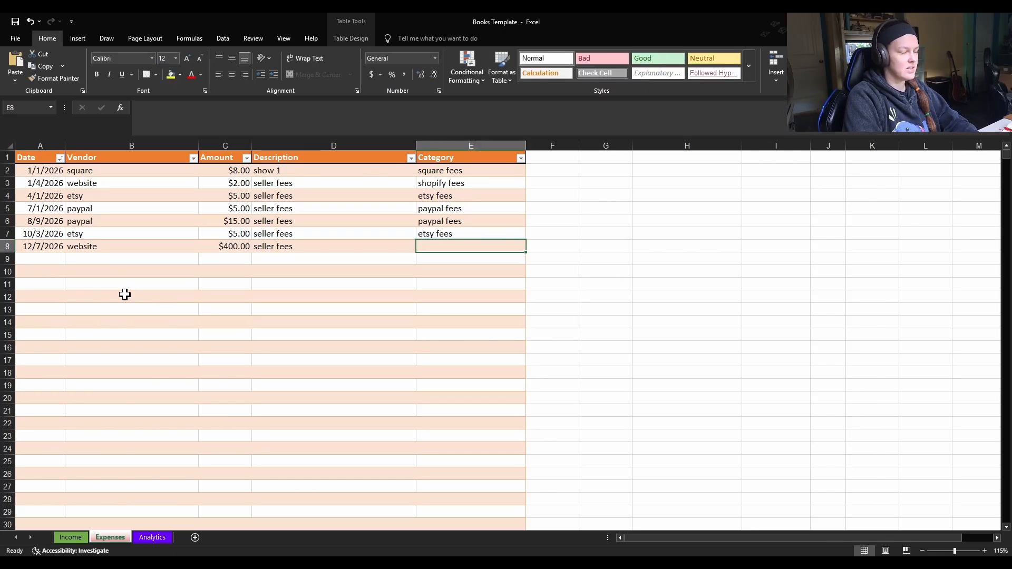
pyautogui.write('shopify fees')
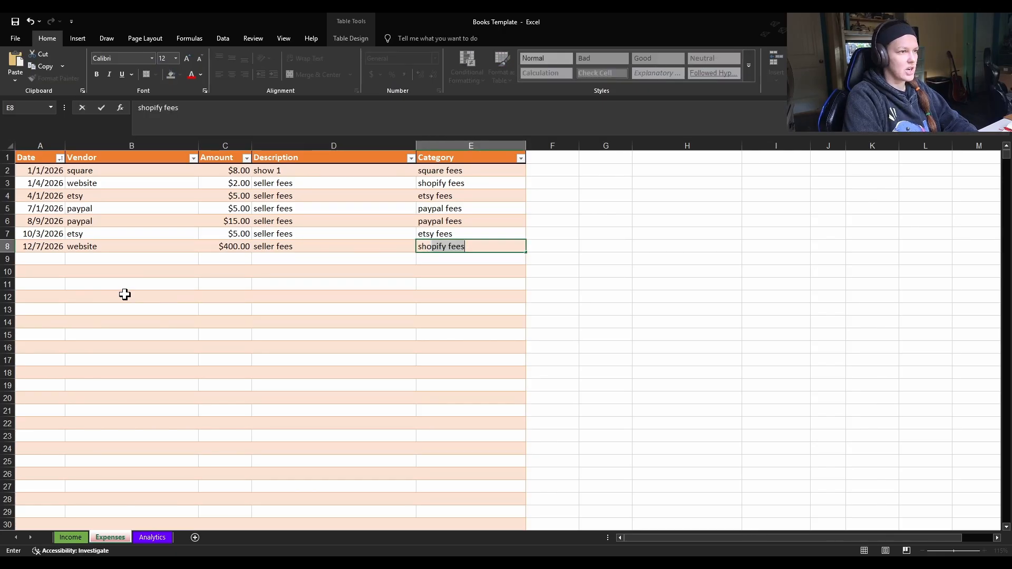
pyautogui.press('Return')
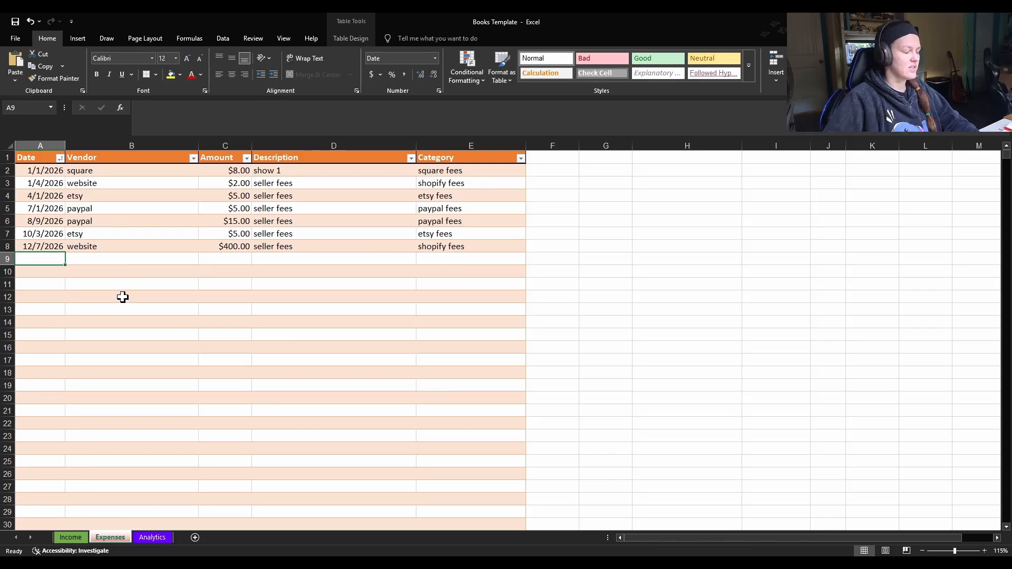
# Check the new website sale among the income entries and inspect the Q4 year-over-year formula in the Quarterly Sales analytics.
pyautogui.click(71, 538)
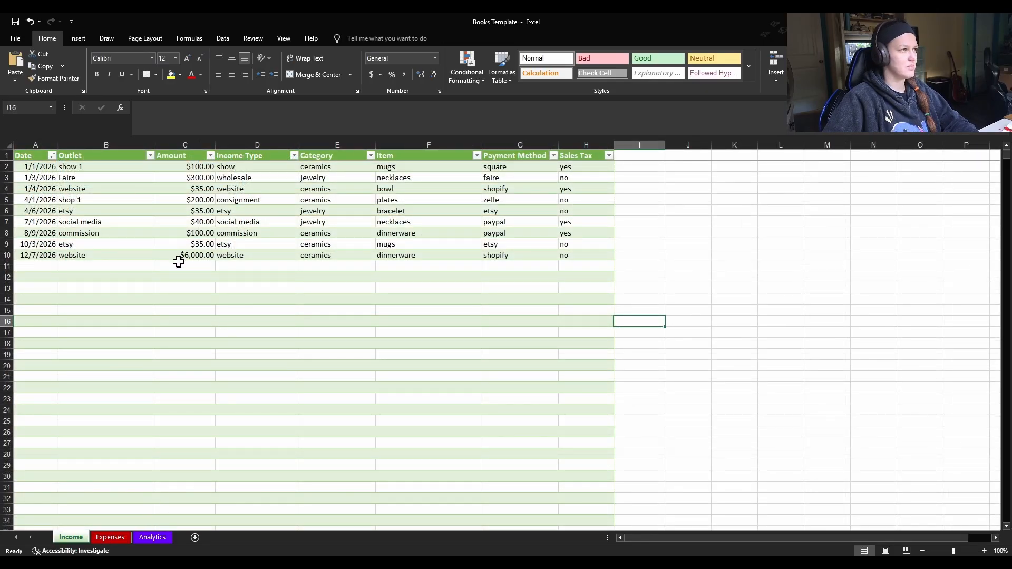
pyautogui.click(199, 277)
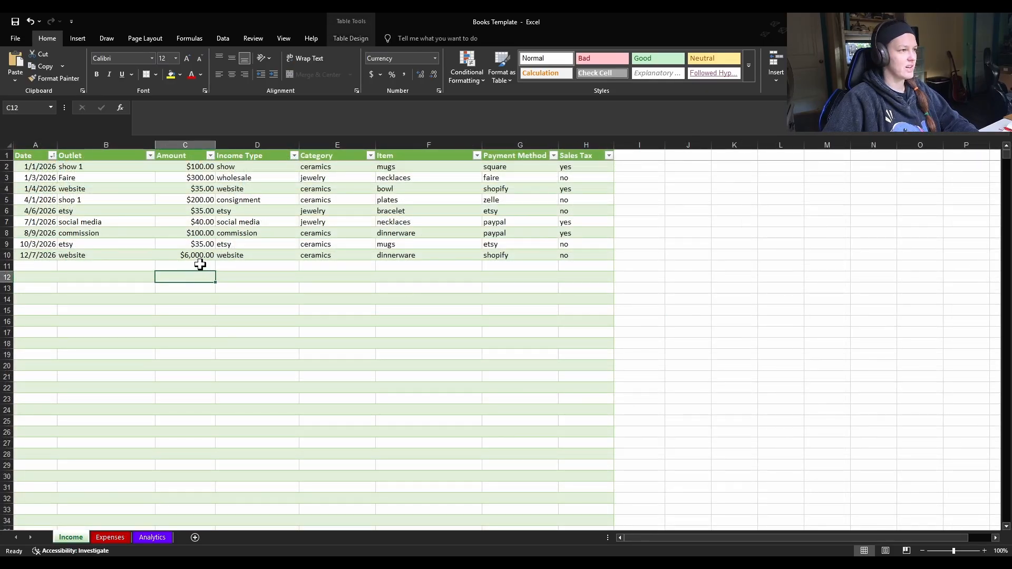
pyautogui.click(152, 537)
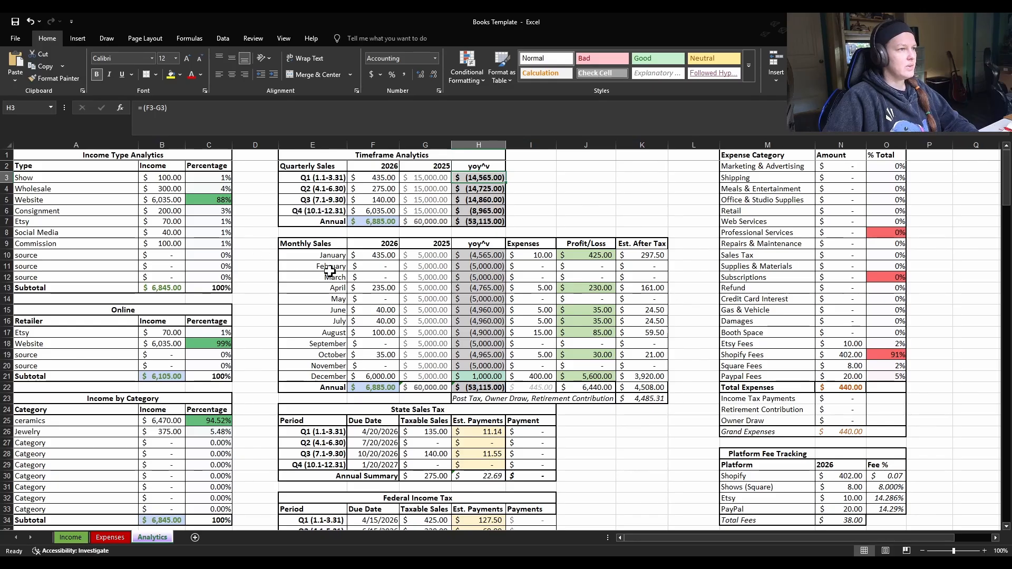
pyautogui.click(518, 220)
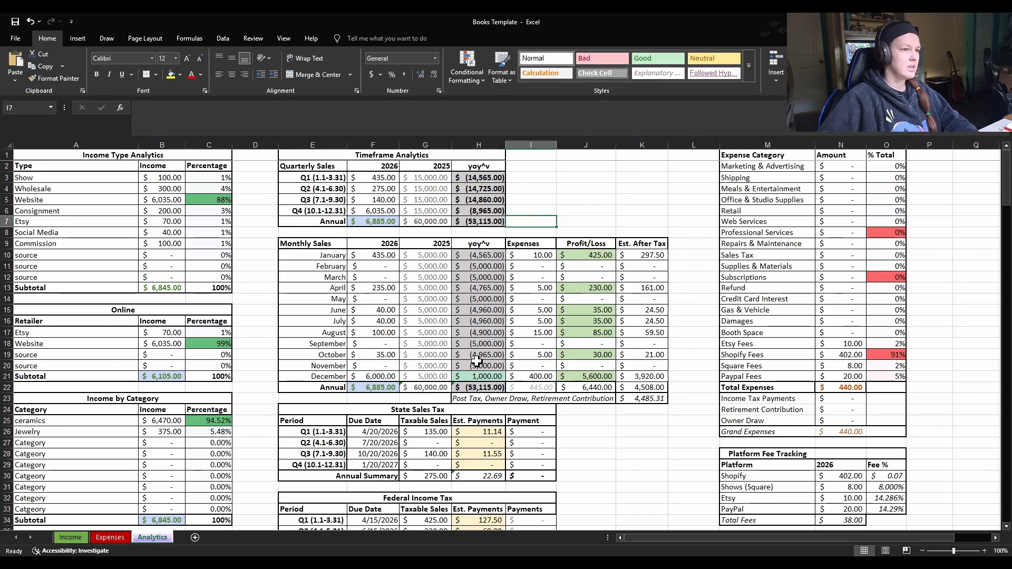
pyautogui.click(496, 213)
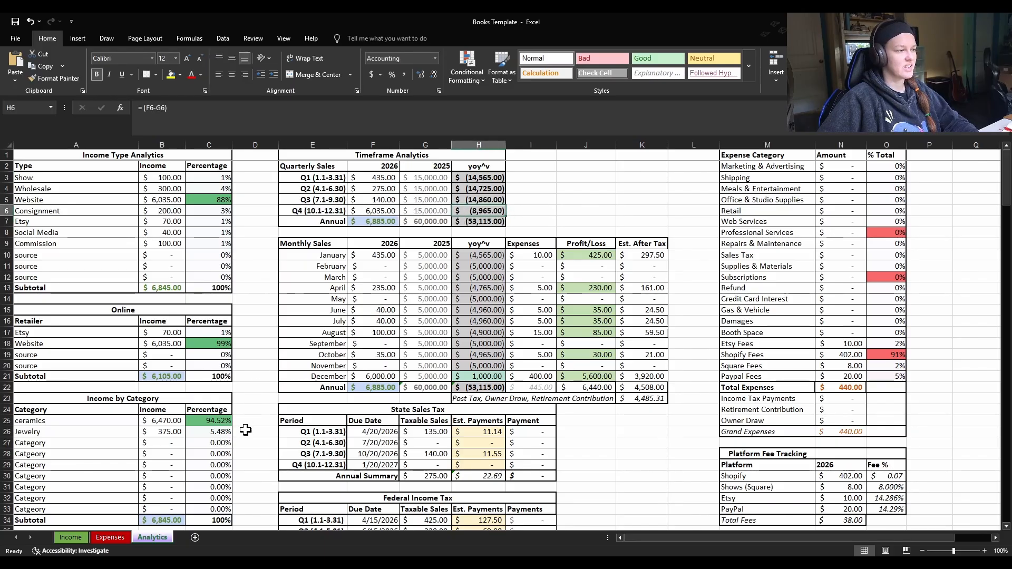
# Date the next empty expense row 12/8/2026.
pyautogui.click(110, 537)
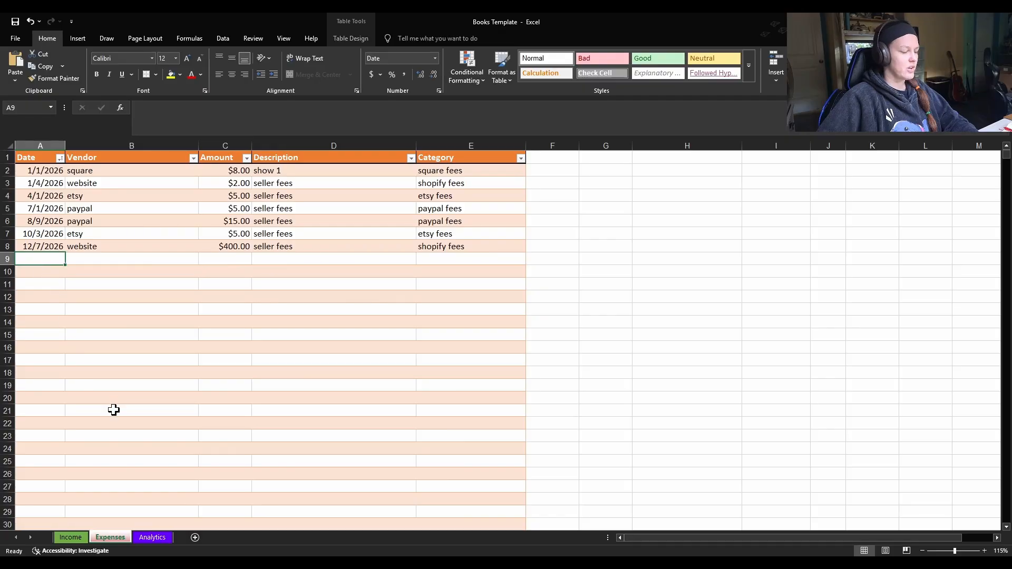
pyautogui.write('12/8/20')
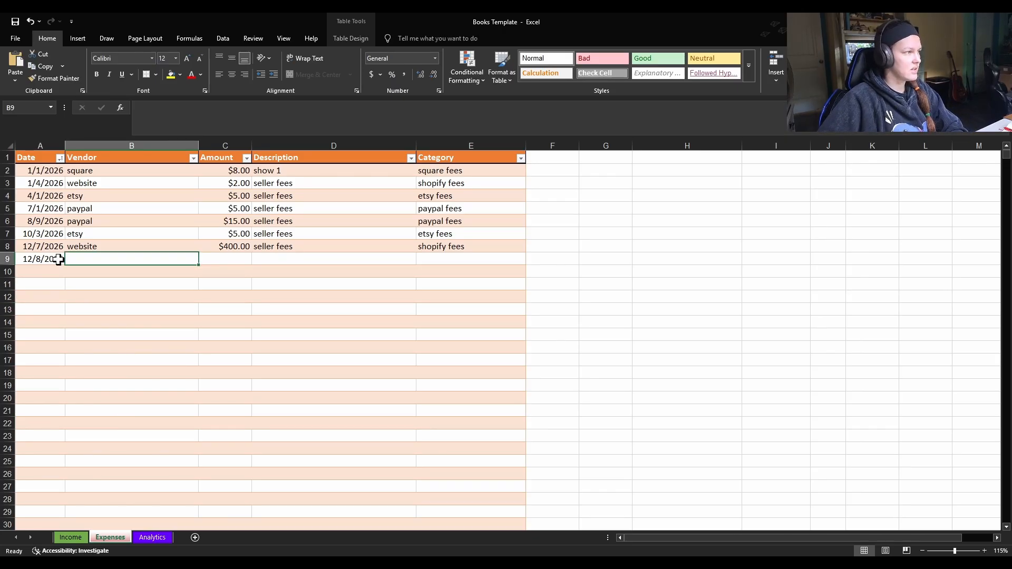
# Start a new income entry dated 12/8/2026 with outlet faire and an amount of $10,000.00.
pyautogui.click(71, 537)
pyautogui.click(38, 269)
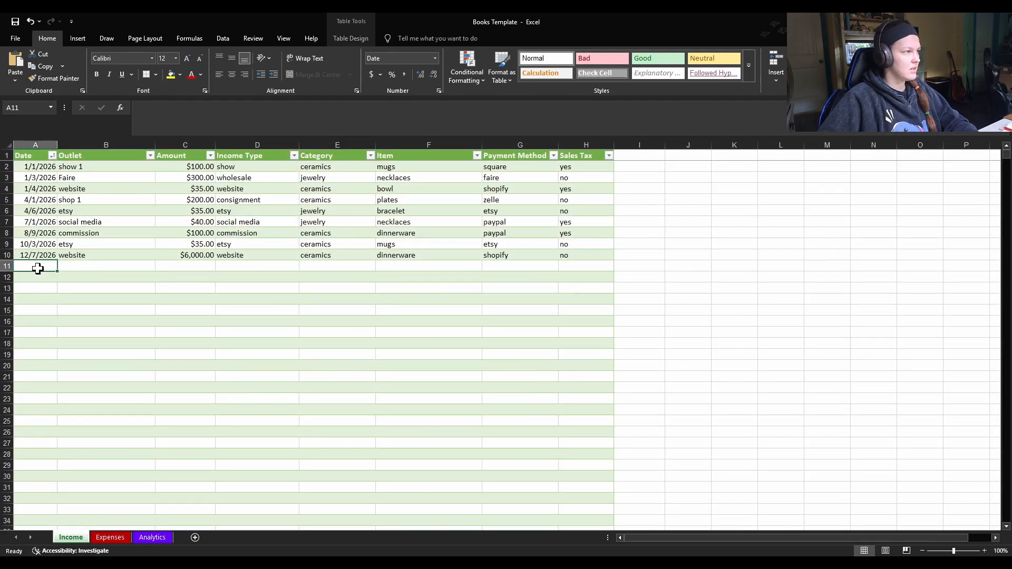
pyautogui.write('1')
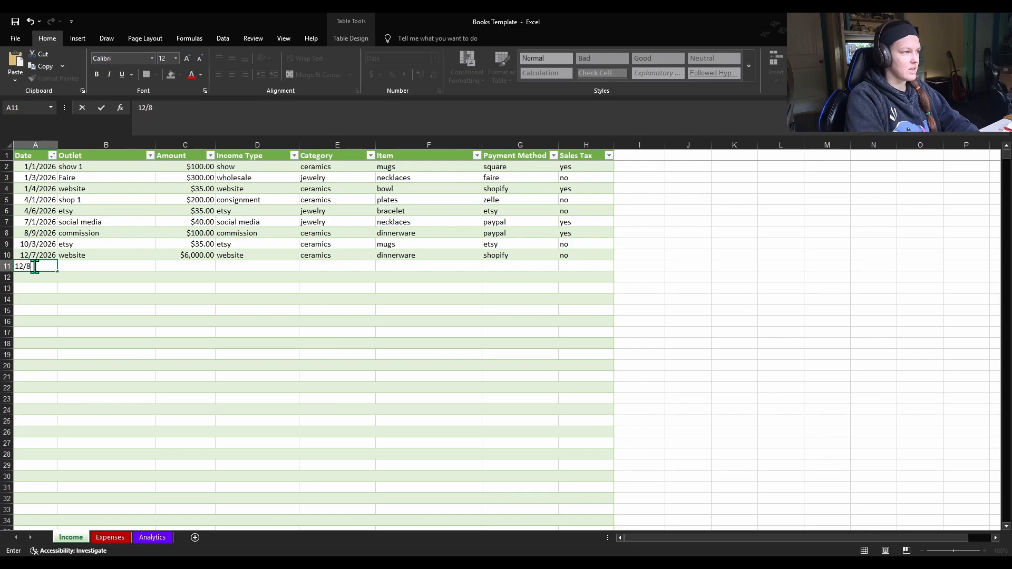
pyautogui.write('2/8')
pyautogui.press('Tab')
pyautogui.write('faire')
pyautogui.press('Tab')
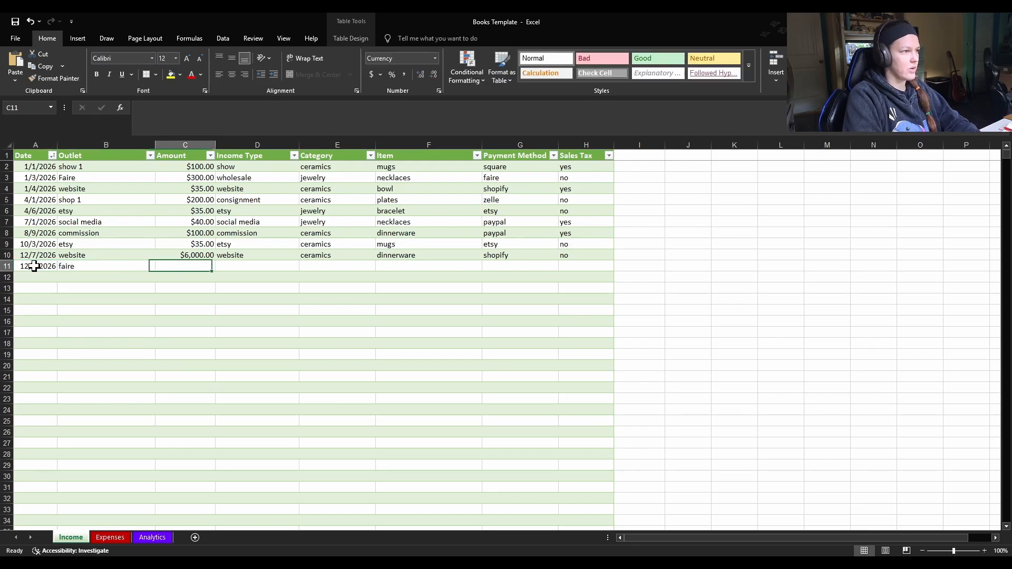
pyautogui.write('10')
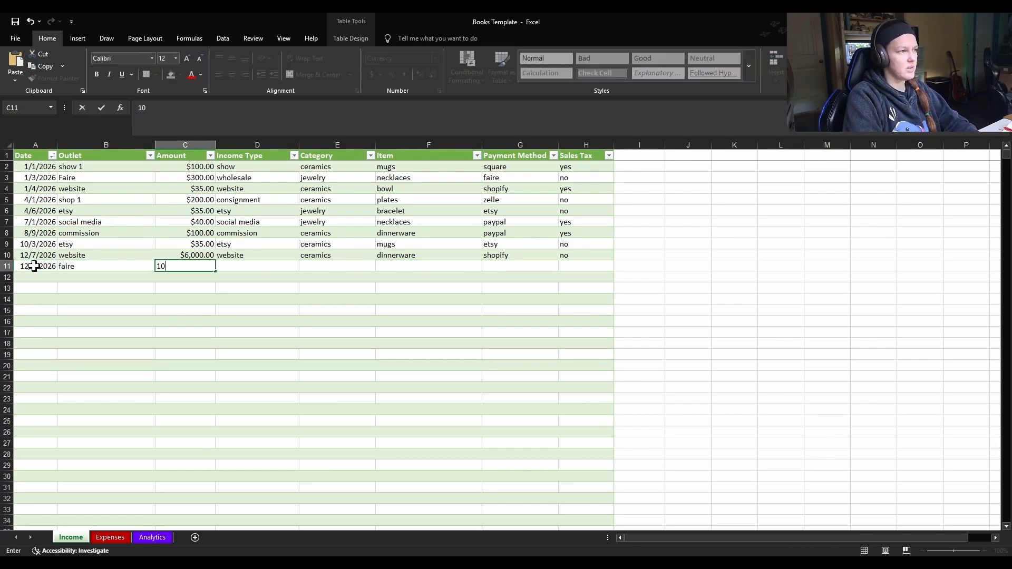
pyautogui.write(',000')
pyautogui.press('Tab')
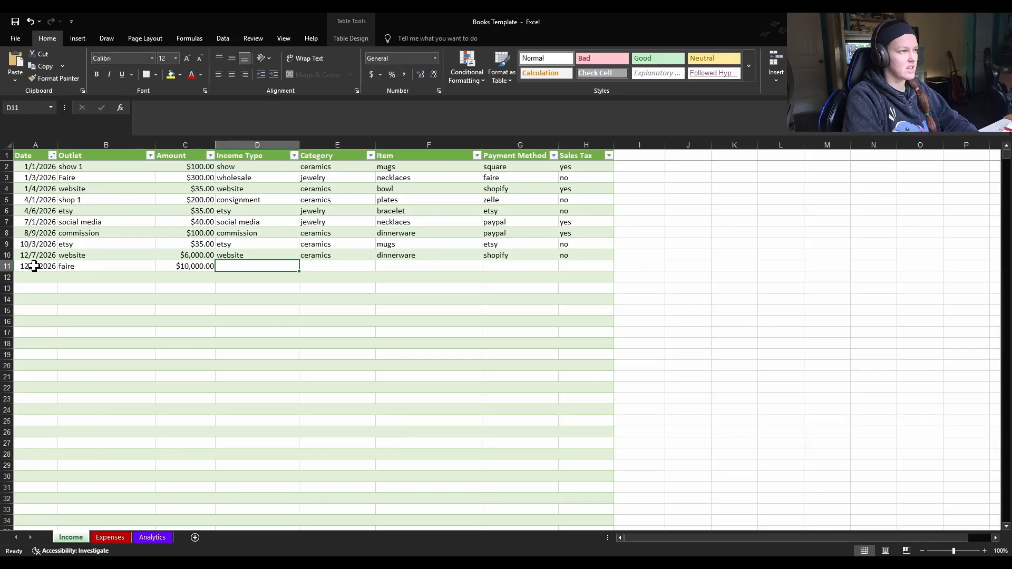
# Set the 12/8/2026 income entry's income type to wholesale and its category to ceramics.
pyautogui.write('f')
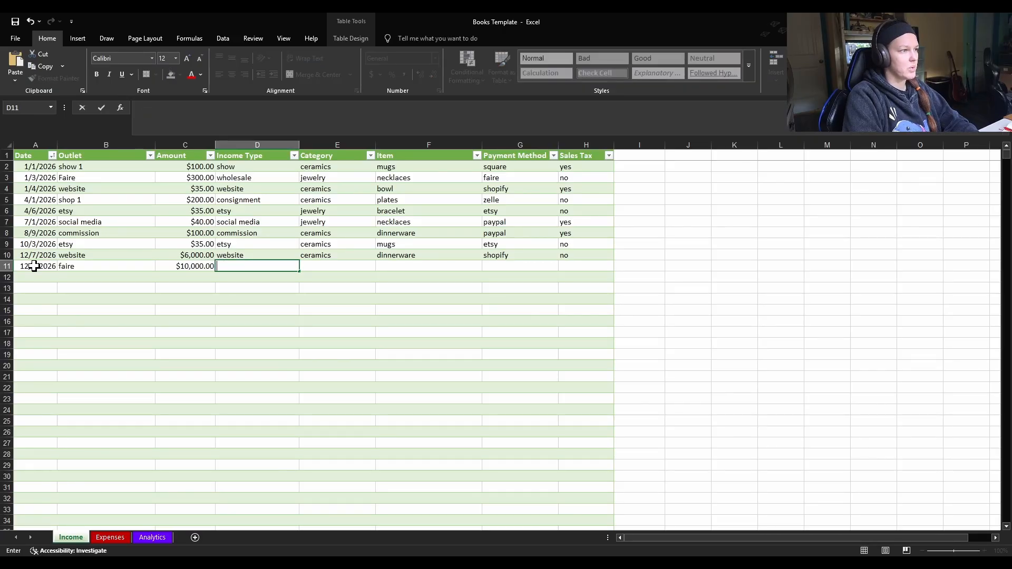
pyautogui.write('wholse')
pyautogui.press('BackSpace')
pyautogui.write('es')
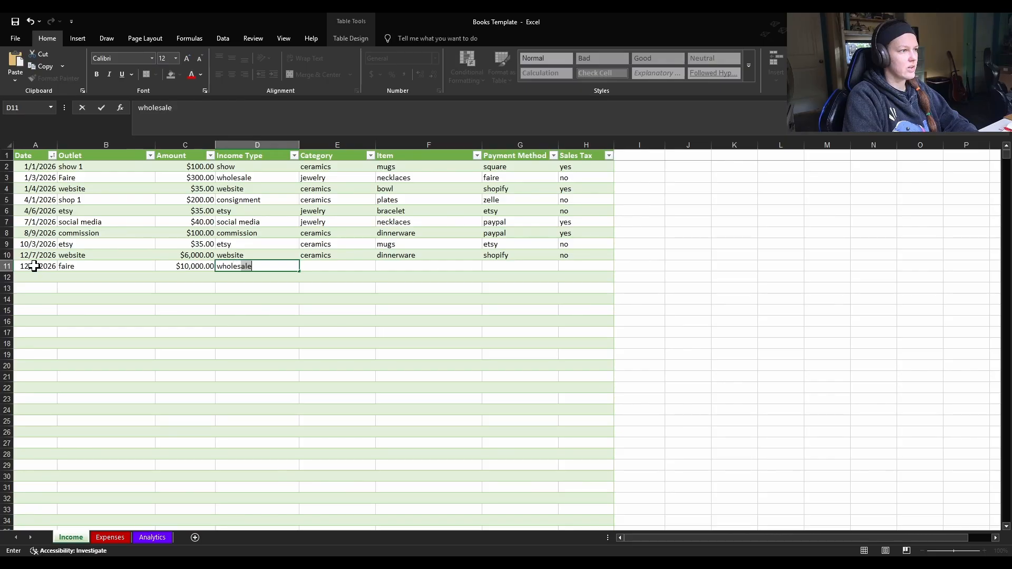
pyautogui.press('Tab')
pyautogui.write('ceram')
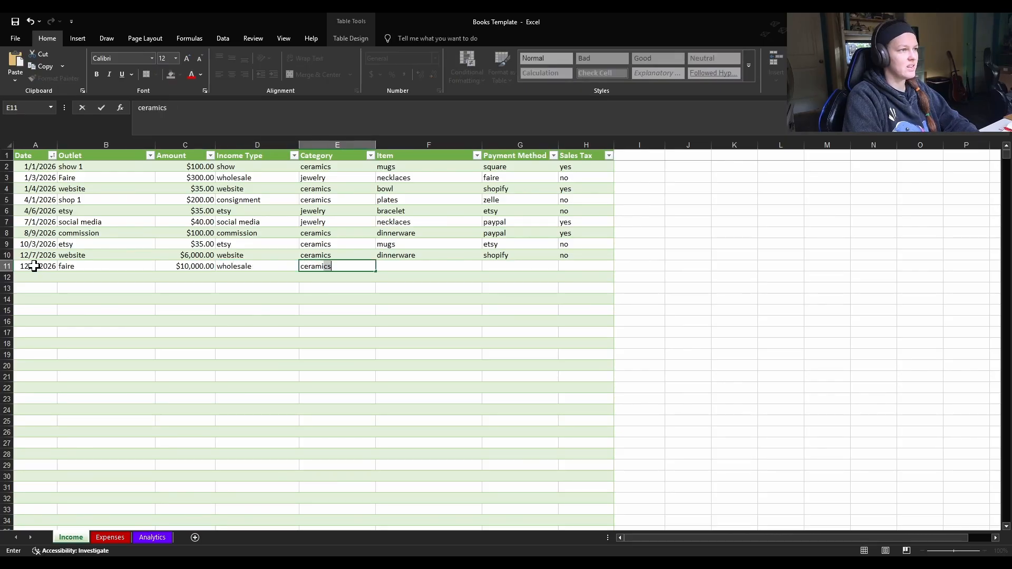
pyautogui.write('ics')
pyautogui.press('Tab')
# Complete the 12/8/2026 income entry with the item bowls, payment method faire and sales tax no.
pyautogui.write('d')
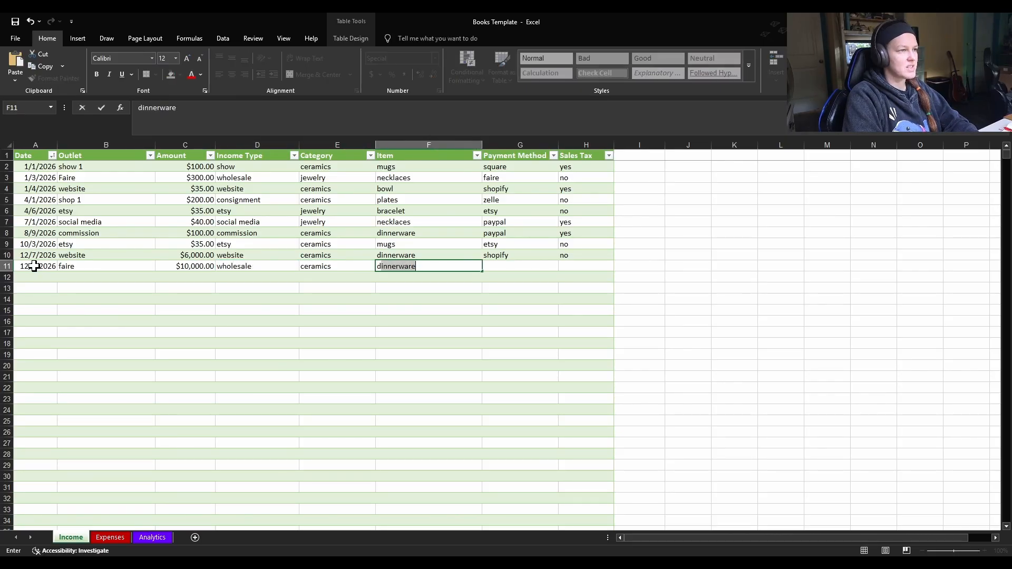
pyautogui.press('BackSpace')
pyautogui.press('BackSpace')
pyautogui.write('b')
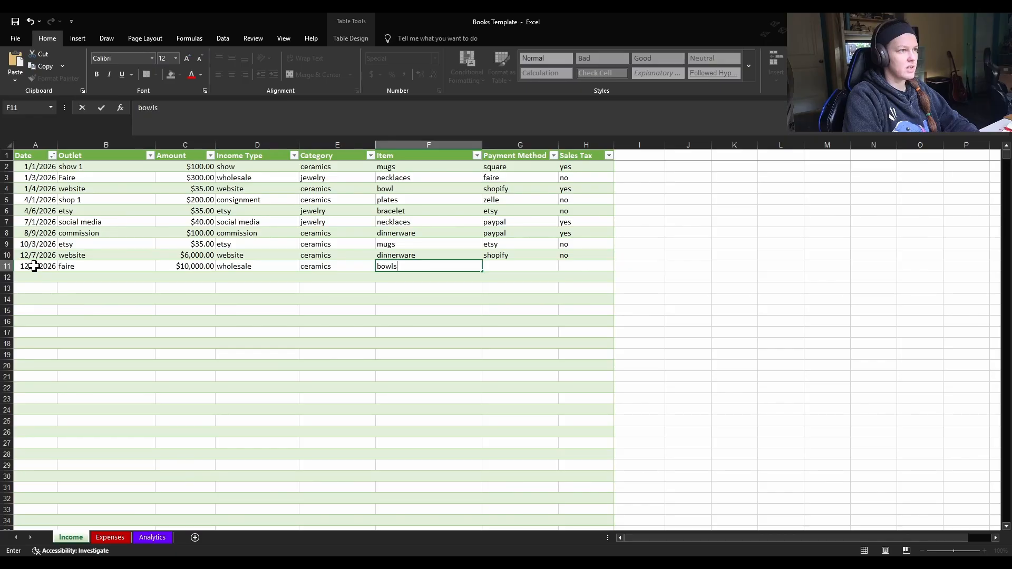
pyautogui.write('owls')
pyautogui.press('Tab')
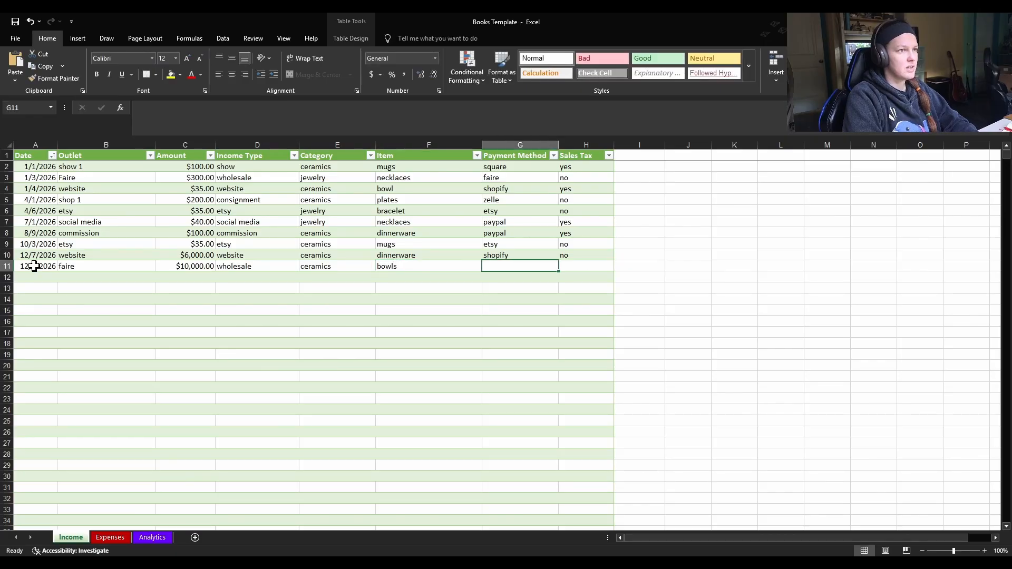
pyautogui.write('faire')
pyautogui.press('Tab')
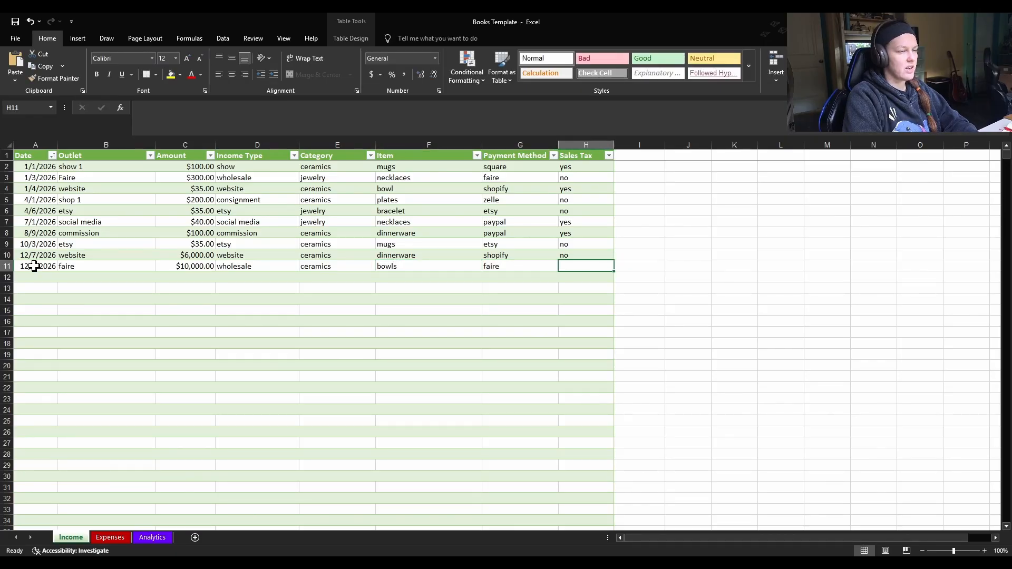
pyautogui.write('no')
pyautogui.click(666, 346)
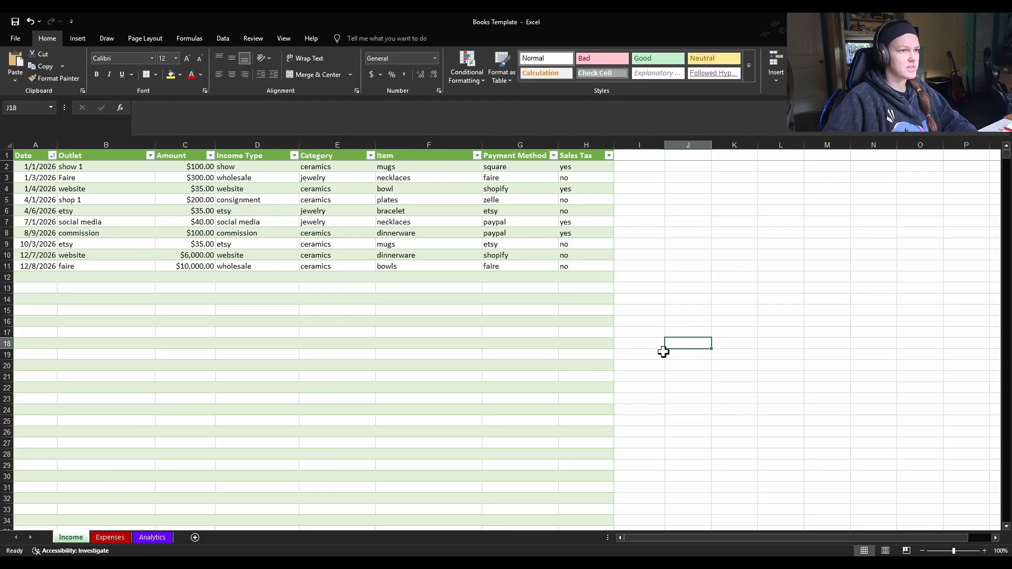
# Compare the Q4 sales for 2026 and 2025 with their year-over-year difference in the Quarterly Sales analytics.
pyautogui.click(146, 538)
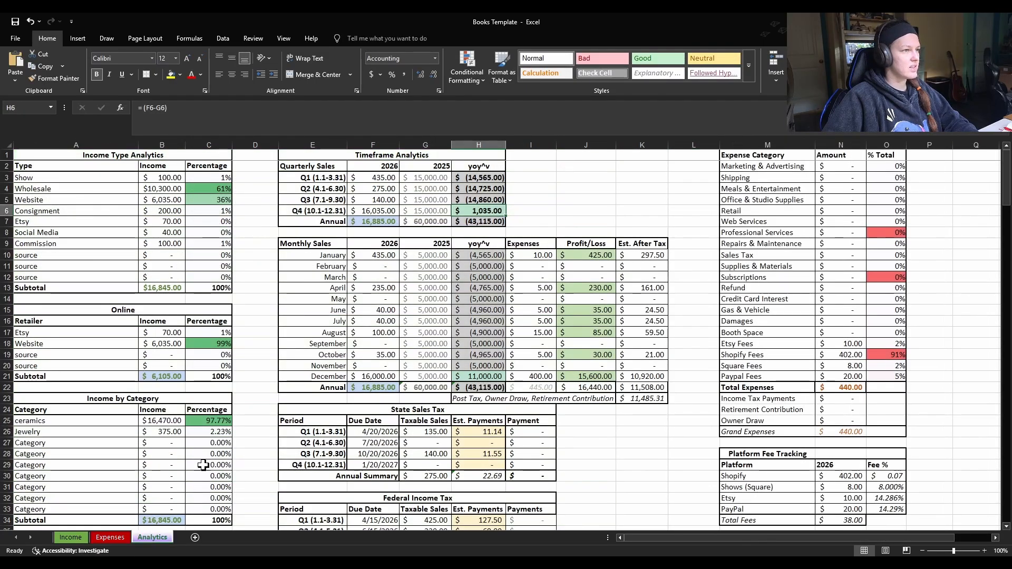
pyautogui.click(545, 209)
pyautogui.click(371, 210)
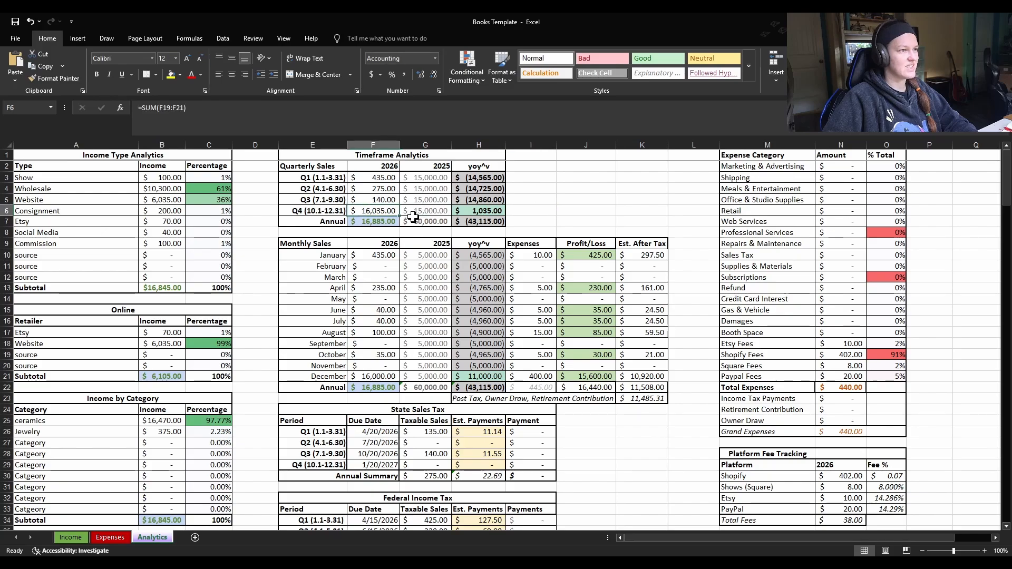
pyautogui.click(488, 211)
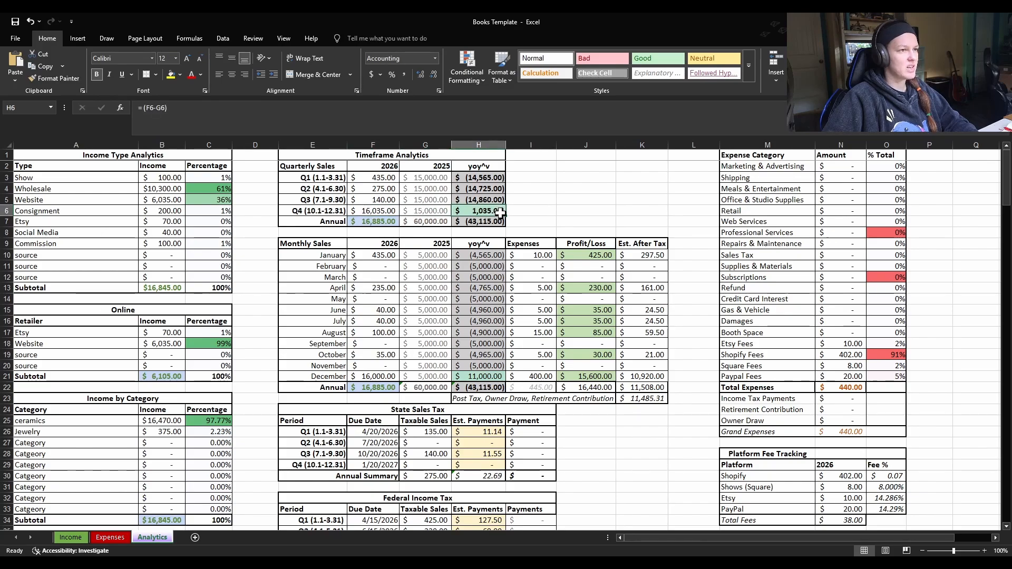
pyautogui.click(431, 211)
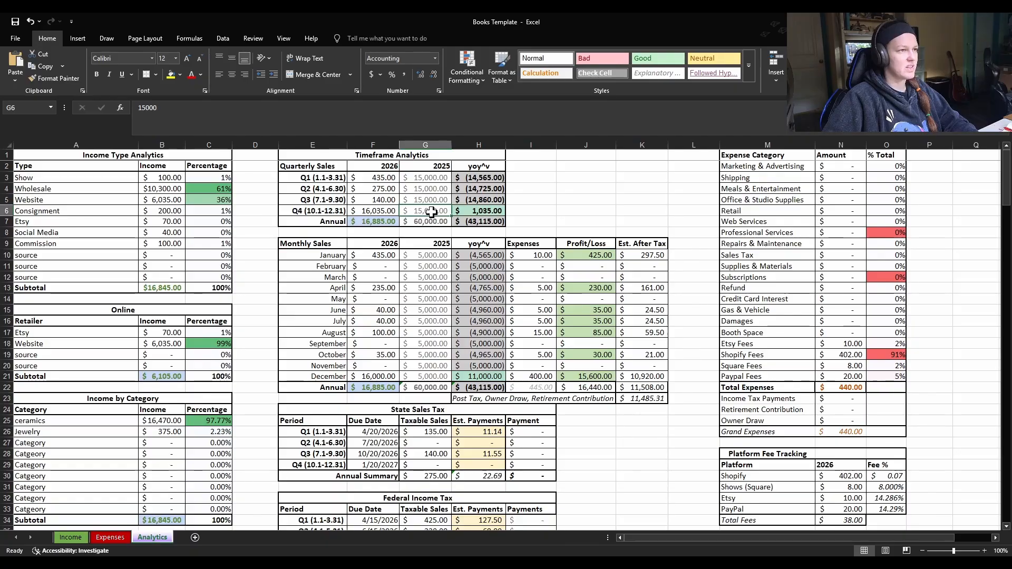
pyautogui.click(488, 212)
pyautogui.click(426, 199)
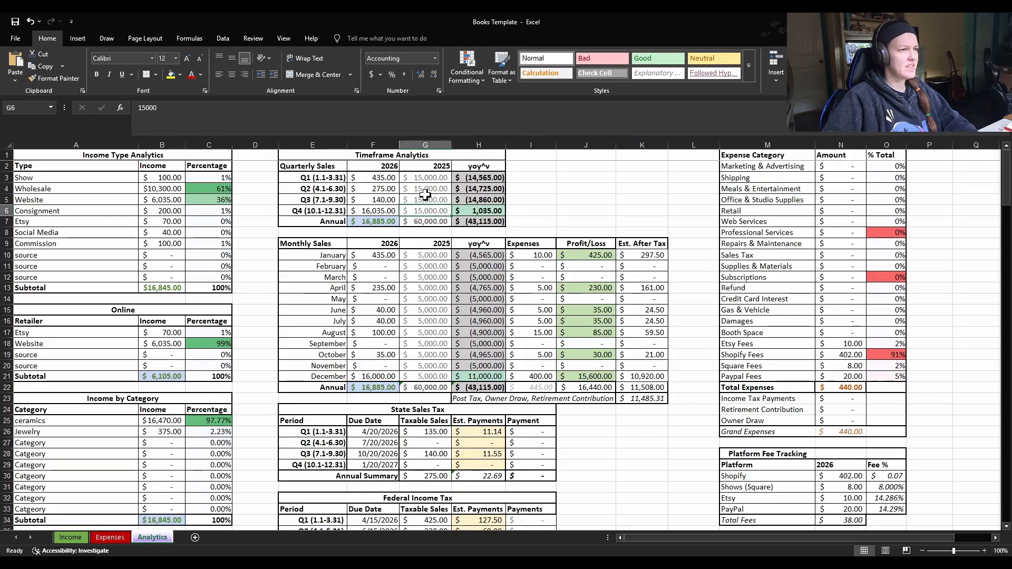
pyautogui.click(431, 211)
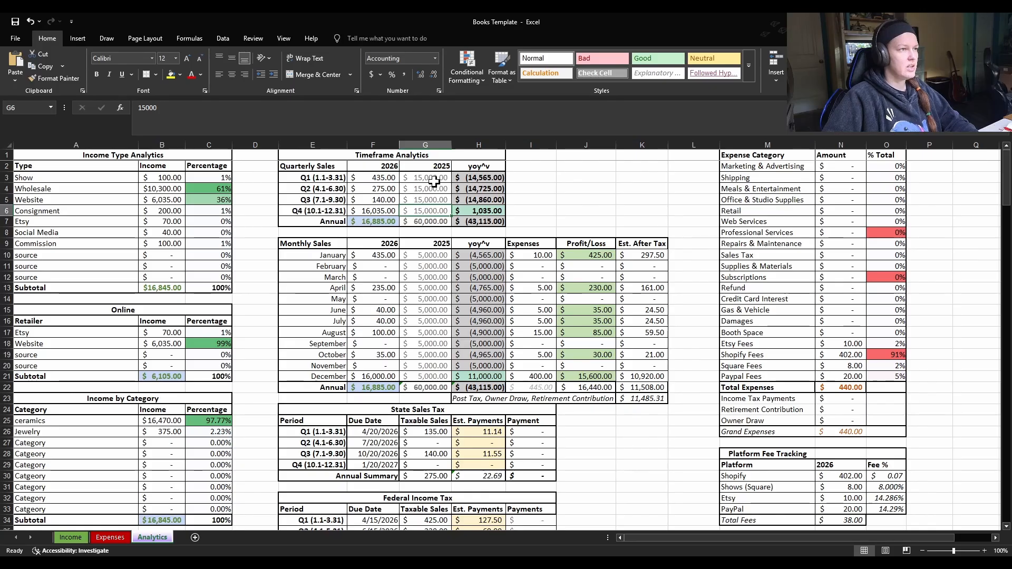
pyautogui.moveTo(381, 173); pyautogui.dragTo(385, 211)
pyautogui.click(559, 209)
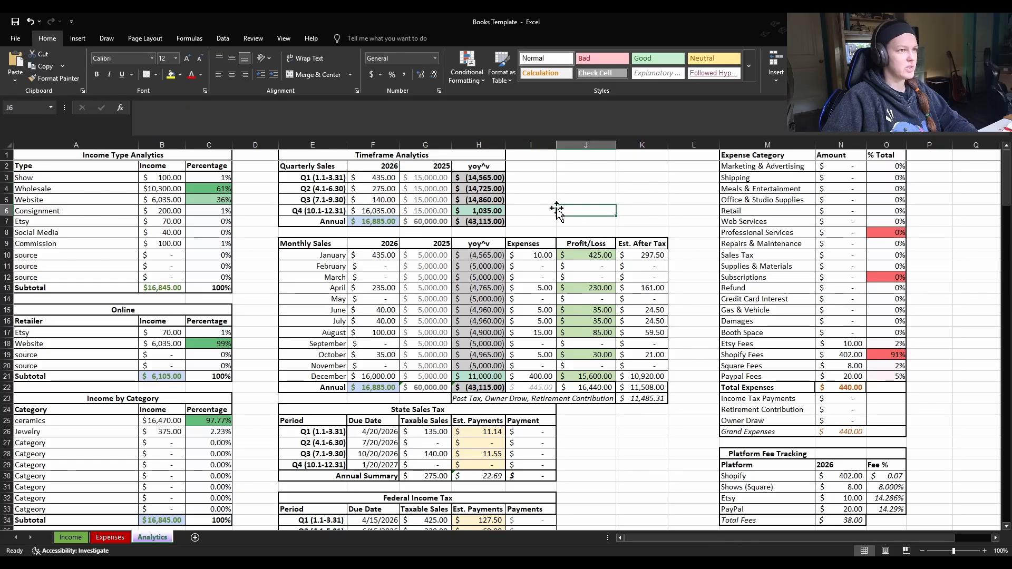
# Inspect the Q1 2026 sum formula and the Q1 year-over-year formula in the Quarterly Sales table.
pyautogui.click(380, 178)
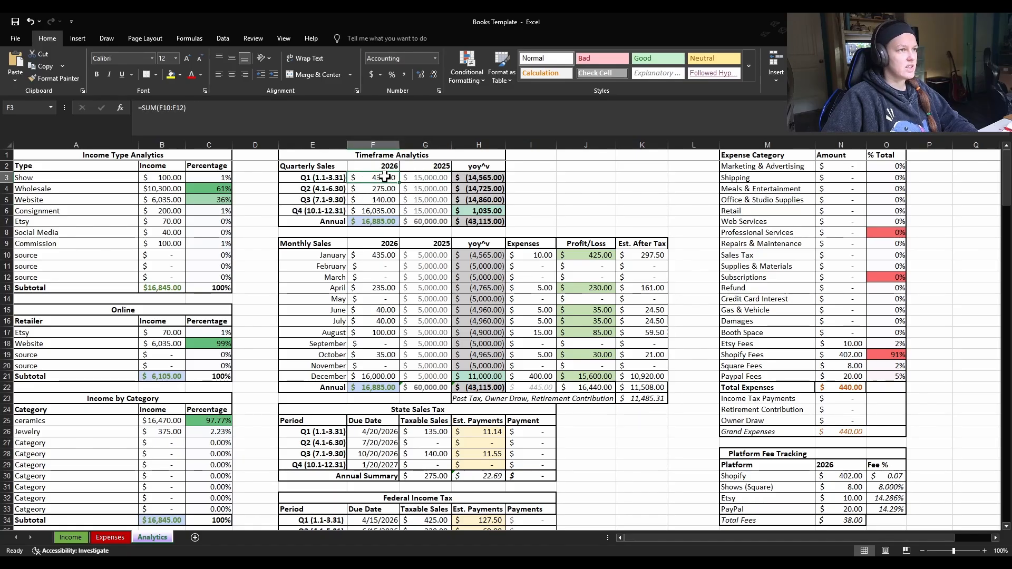
pyautogui.press('F2')
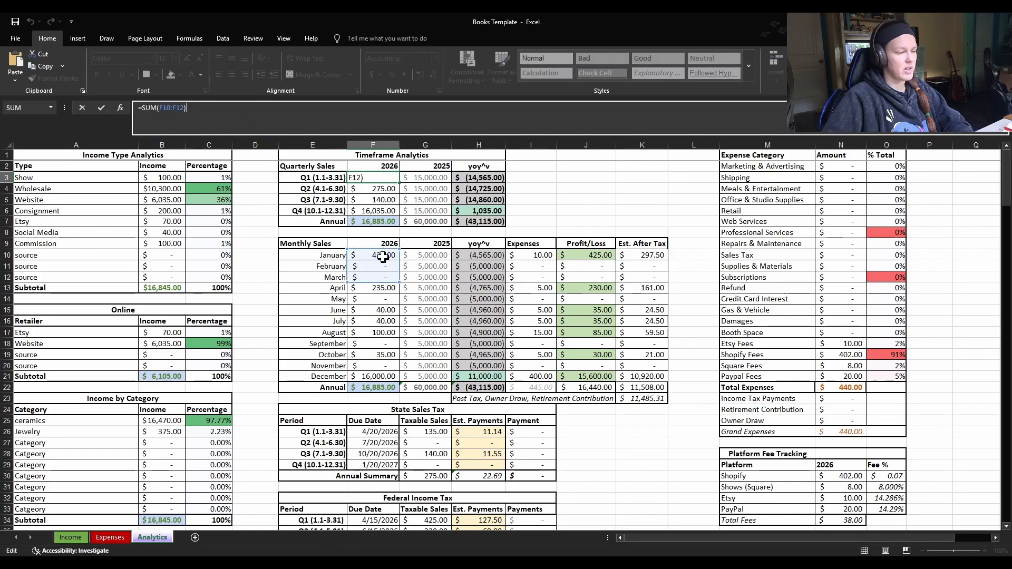
pyautogui.press('Return')
pyautogui.click(482, 178)
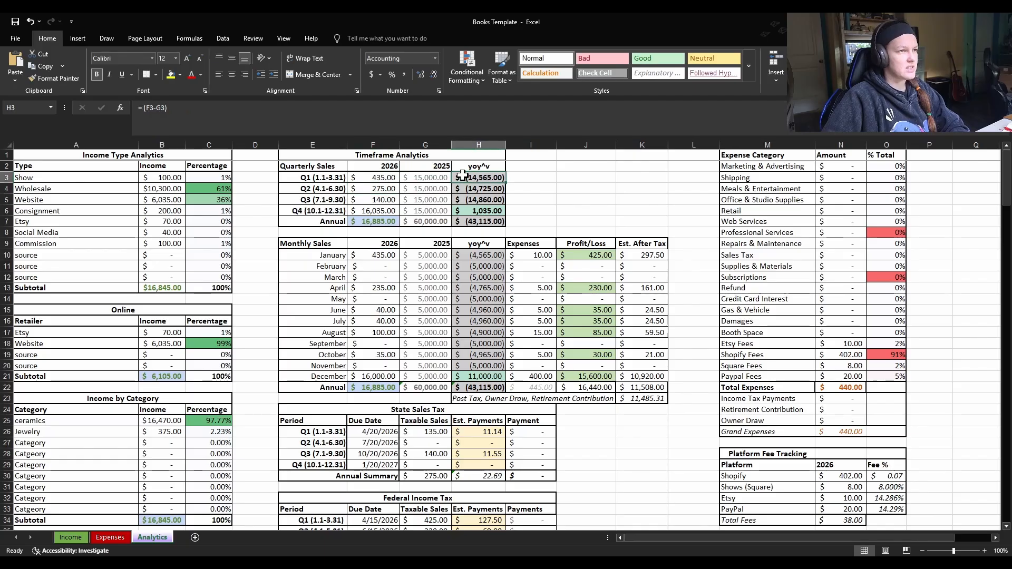
pyautogui.press('F2')
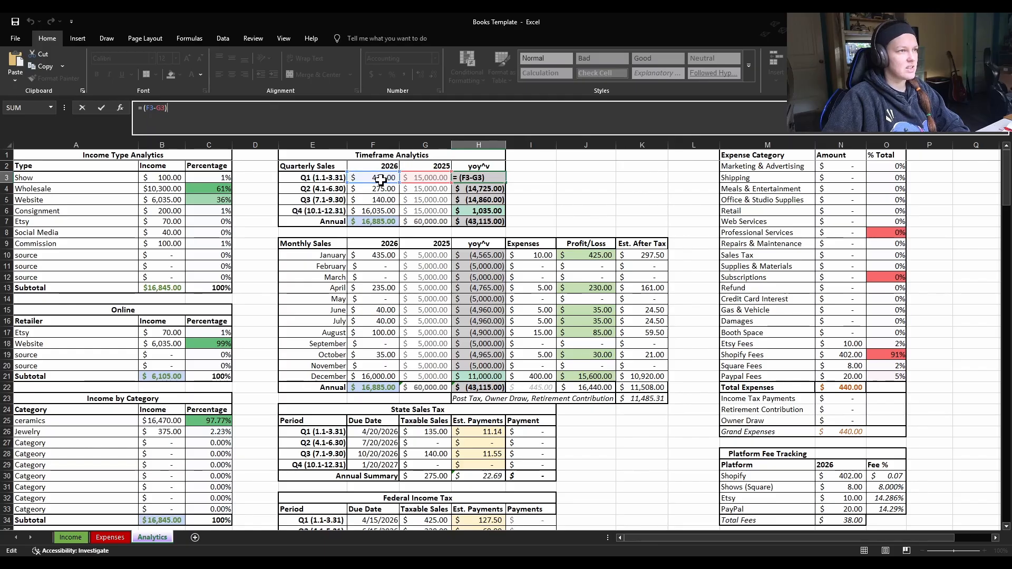
pyautogui.press('Return')
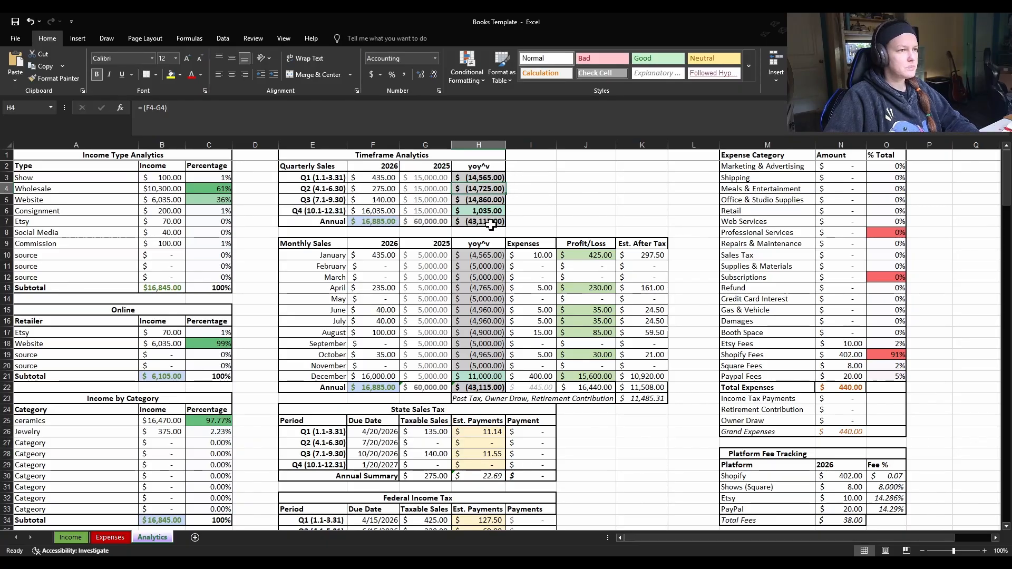
pyautogui.click(559, 222)
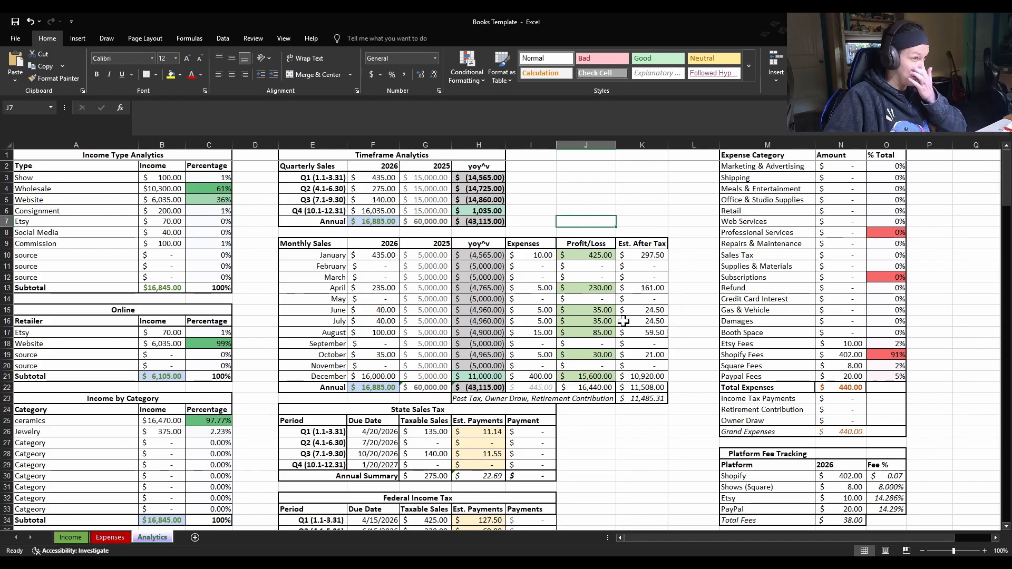
# Try changing the year in both the start and end dates of January's 2026 sales formula to 2027.
pyautogui.scroll(-1, 622, 319)
pyautogui.scroll(1, 622, 319)
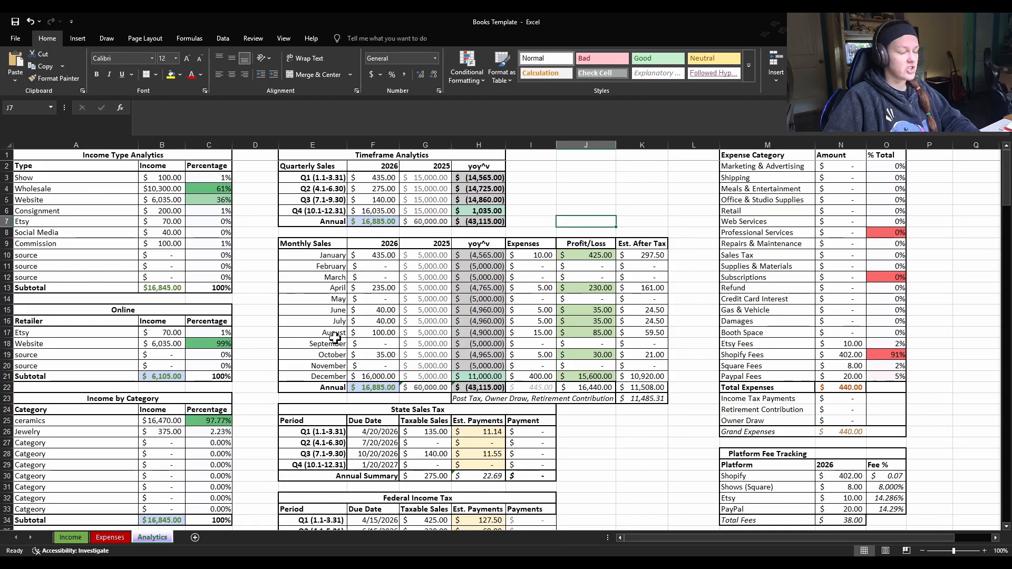
pyautogui.click(375, 260)
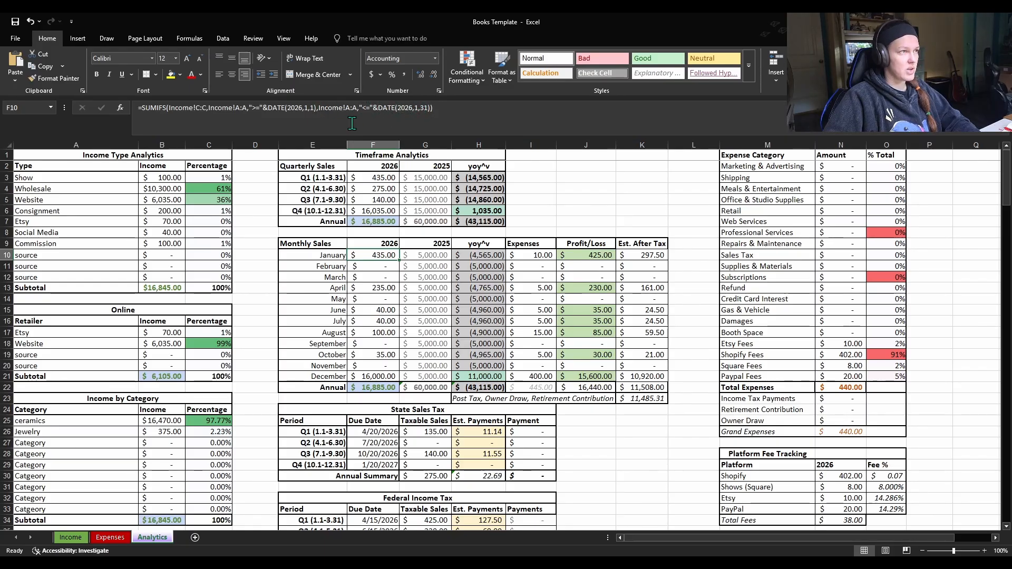
pyautogui.click(303, 109)
pyautogui.press('BackSpace')
pyautogui.write('7')
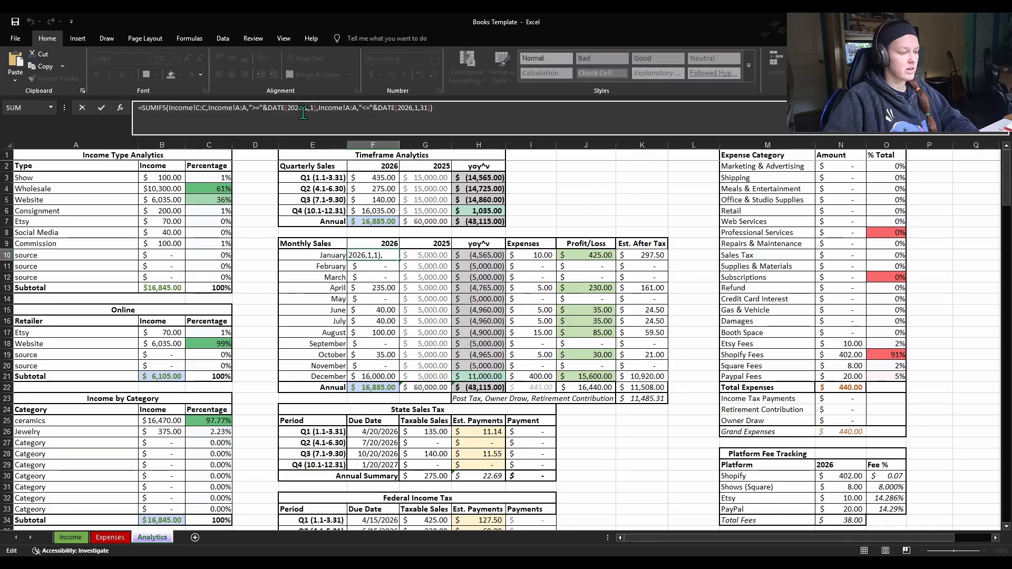
pyautogui.click(410, 110)
pyautogui.press('BackSpace')
pyautogui.write('7')
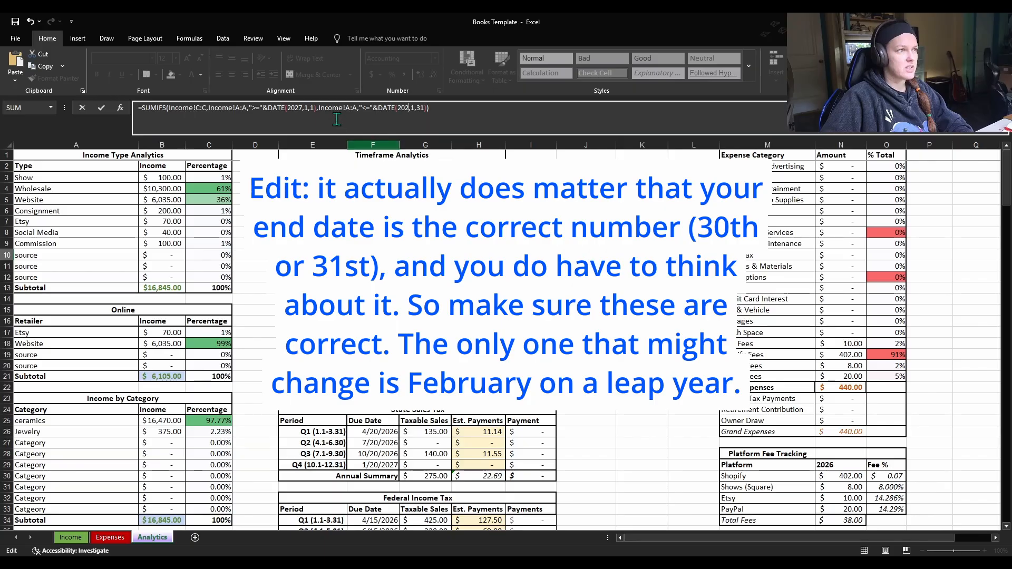
# Restore the year 2026 in both dates of January's sales formula and compare it with February's formula.
pyautogui.write('6')
pyautogui.click(305, 108)
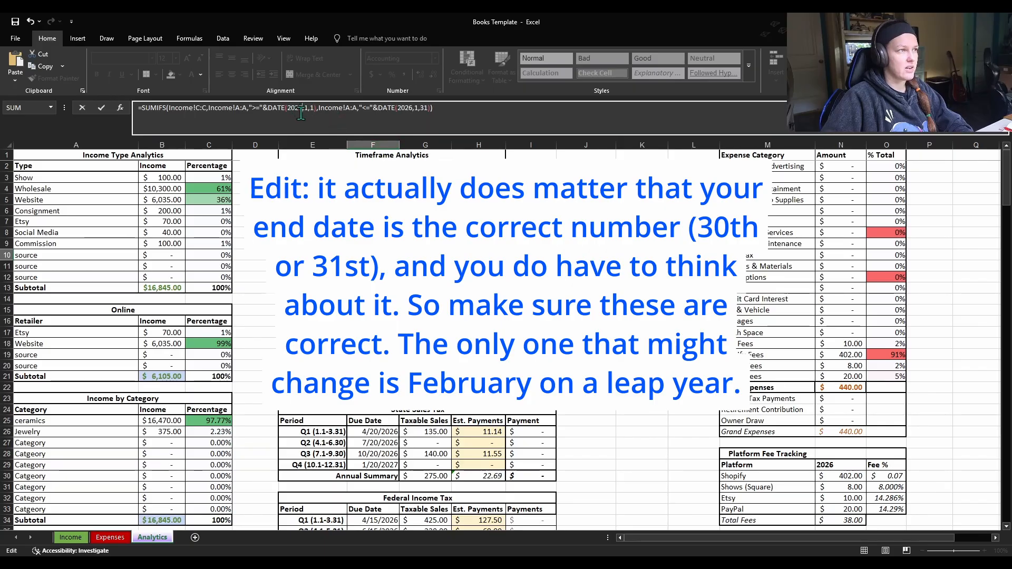
pyautogui.press('BackSpace')
pyautogui.write('6')
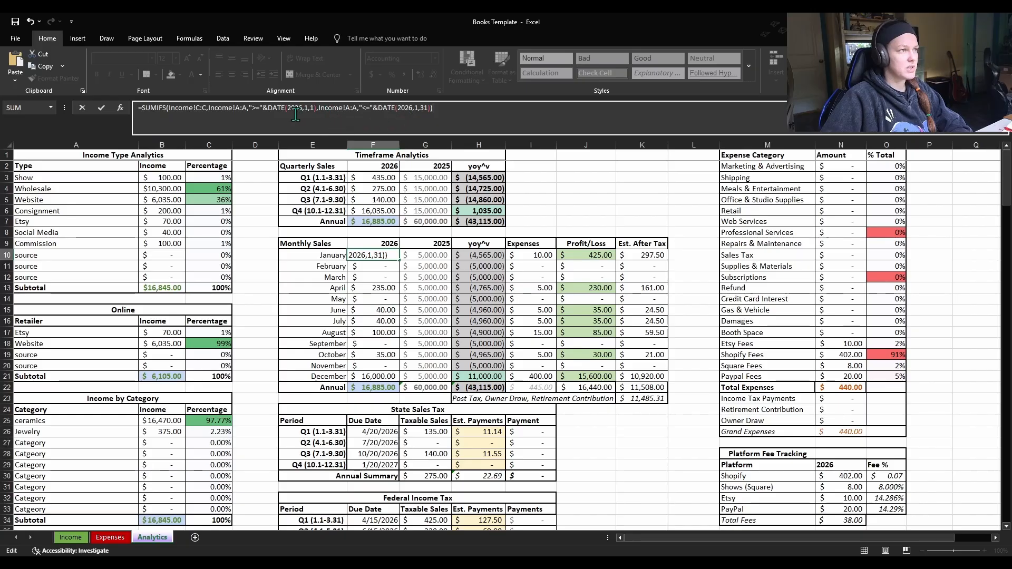
pyautogui.hotkey('ctrl', 'Return')
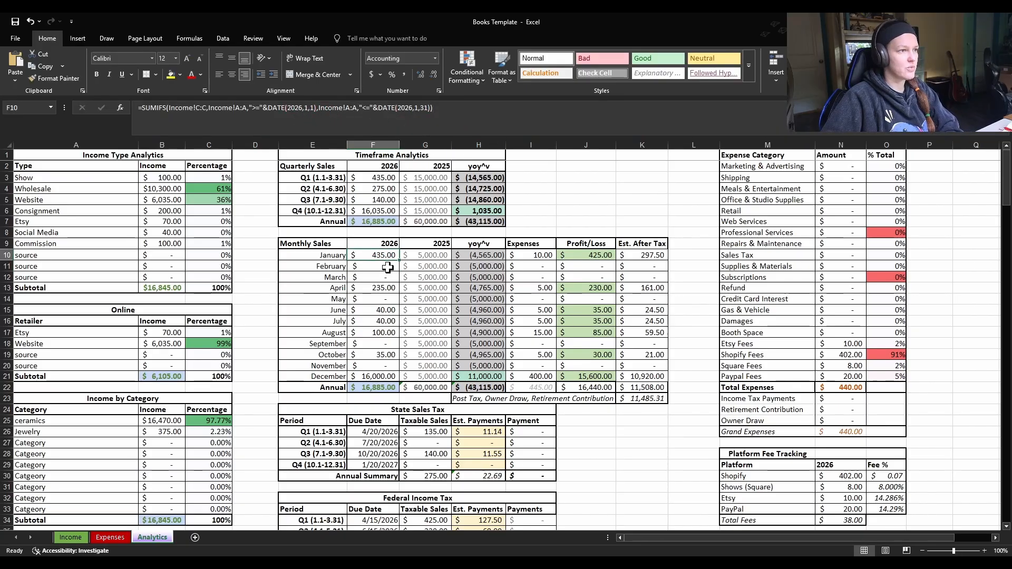
pyautogui.press('Down')
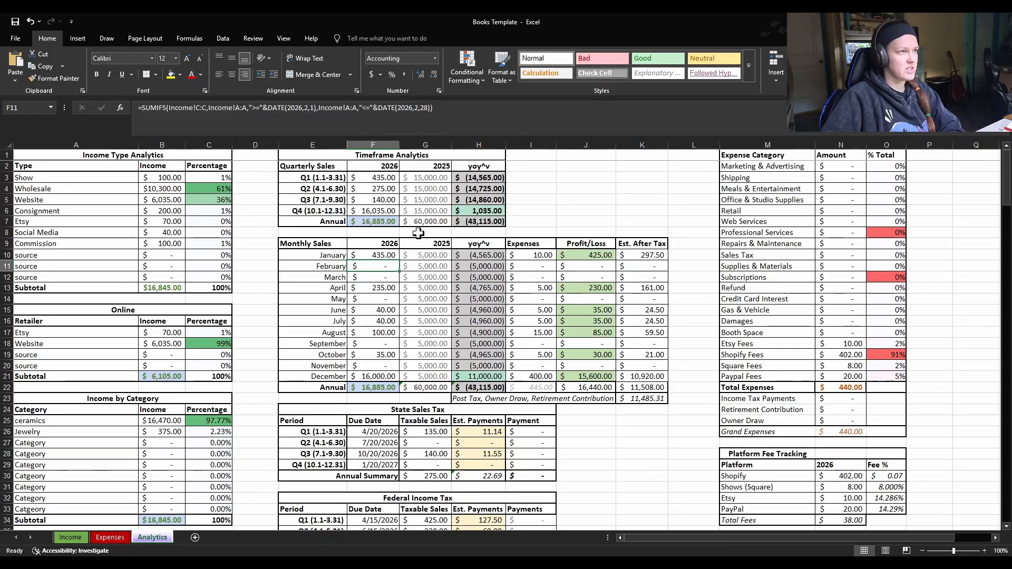
pyautogui.press('Up')
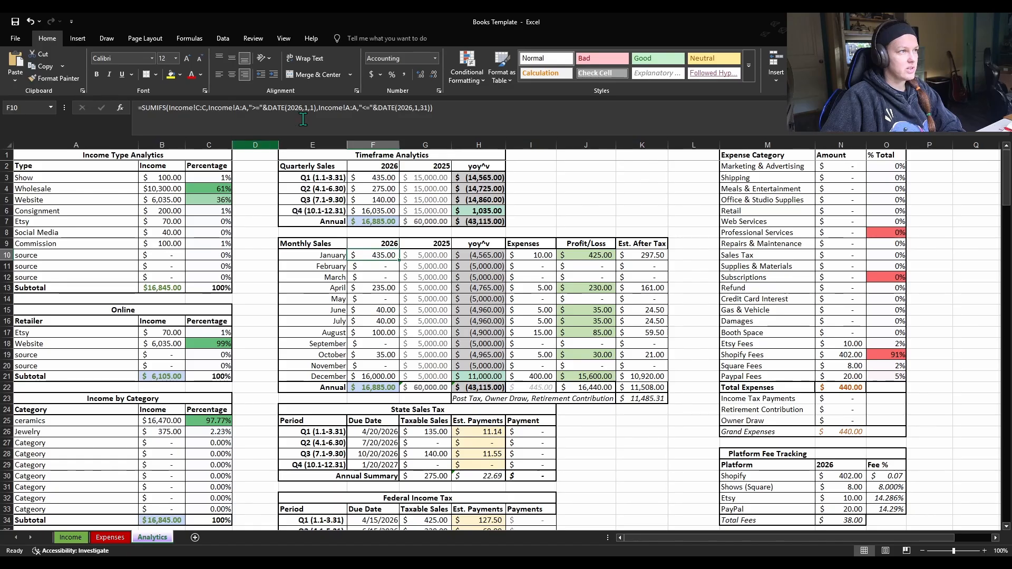
# Review the date ranges in the 2026 sales formulas from February through December in the Monthly Sales table.
pyautogui.press('Down')
pyautogui.press('Down')
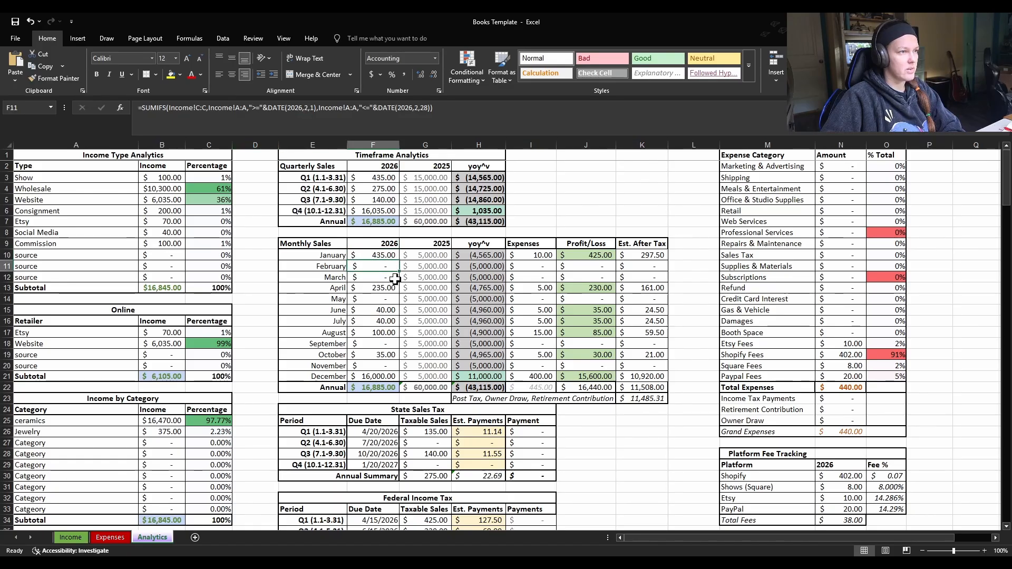
pyautogui.press('Down')
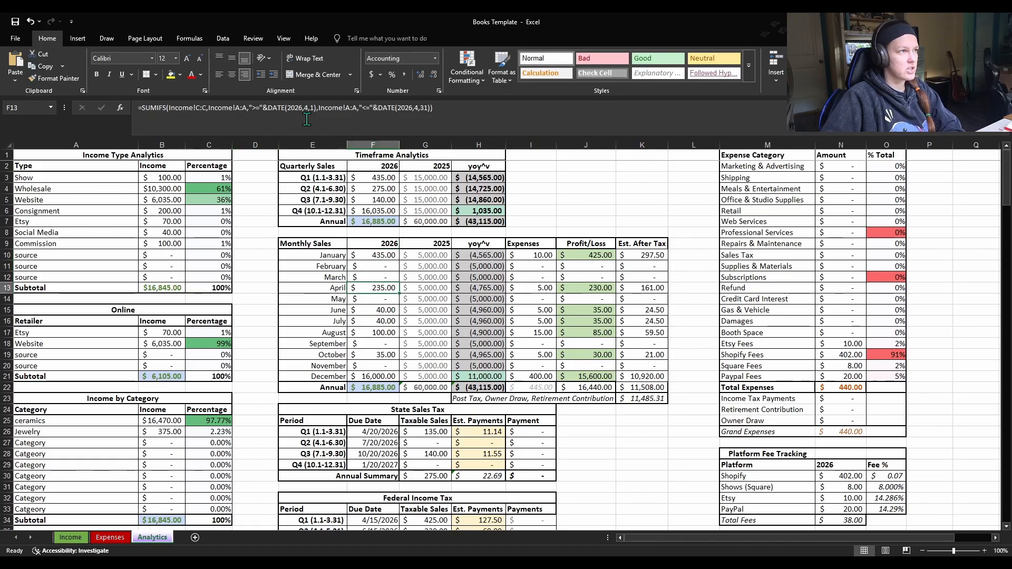
pyautogui.press('Down')
pyautogui.press('Down')
pyautogui.press('Down')
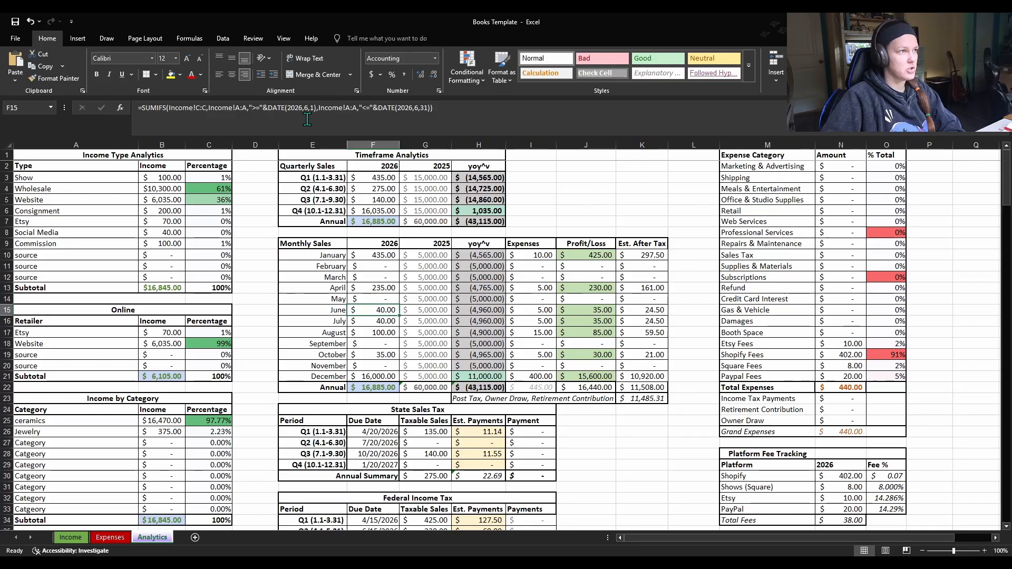
pyautogui.press('Down')
pyautogui.press('Down')
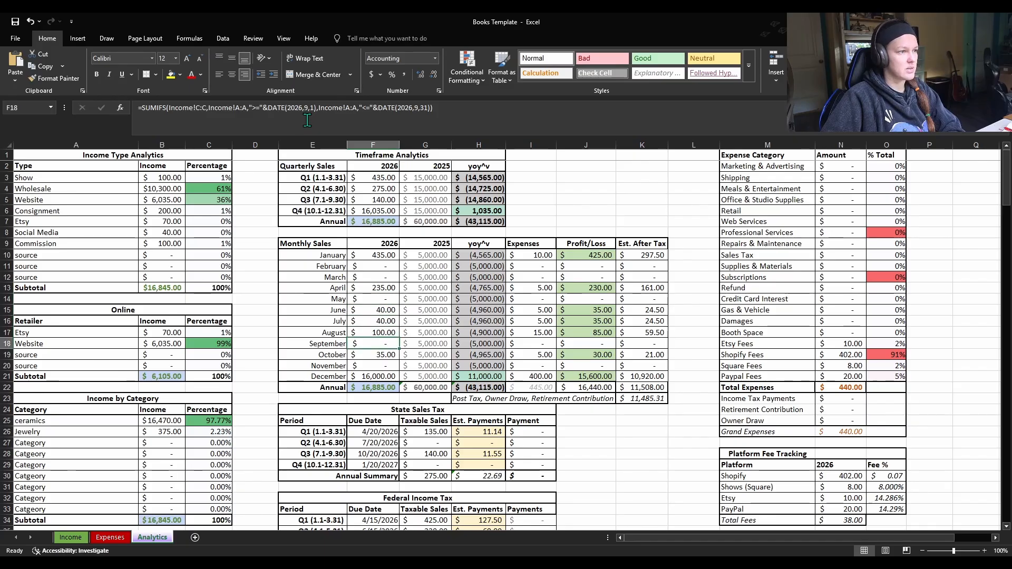
pyautogui.press('Down')
pyautogui.press('Down')
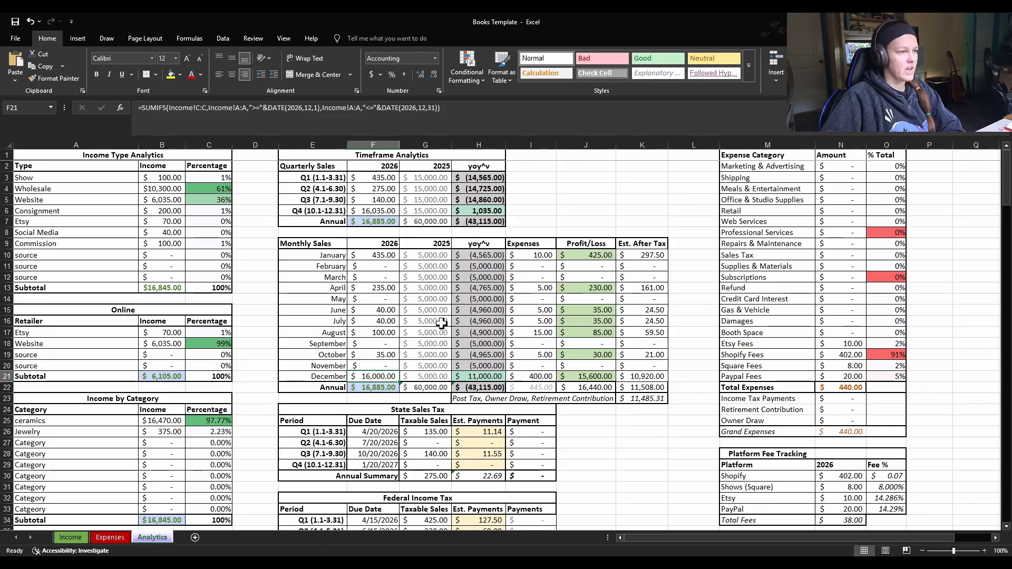
# Inspect the sum formula of the 2026 Annual total in Monthly Sales and return to January's sales formula.
pyautogui.press('Down')
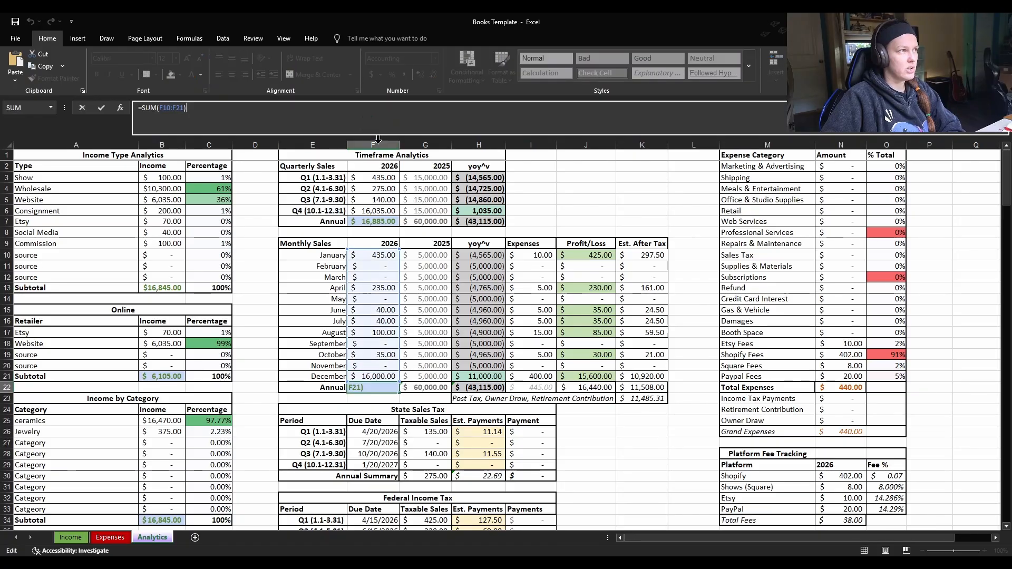
pyautogui.press('Down')
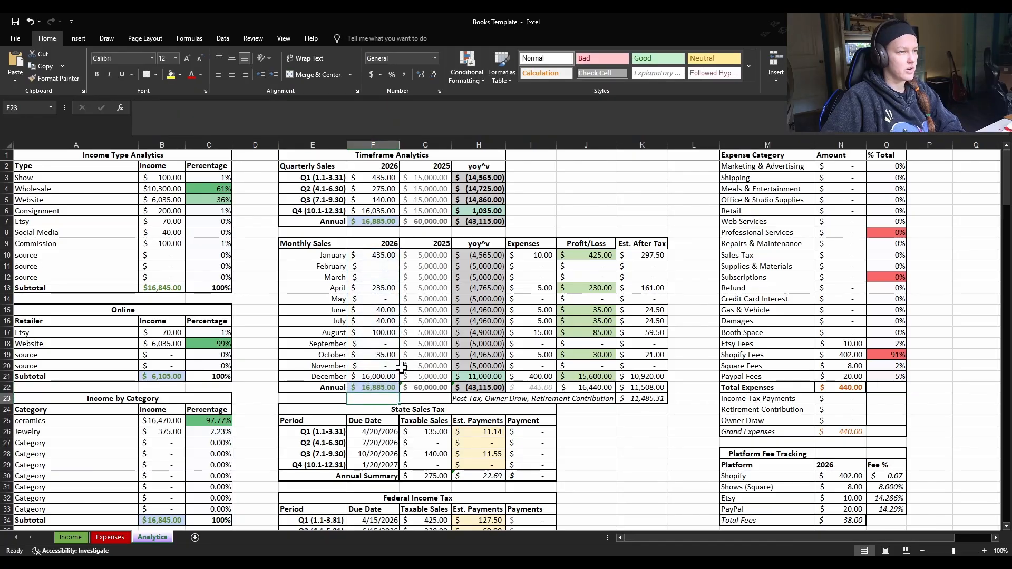
pyautogui.press('Up')
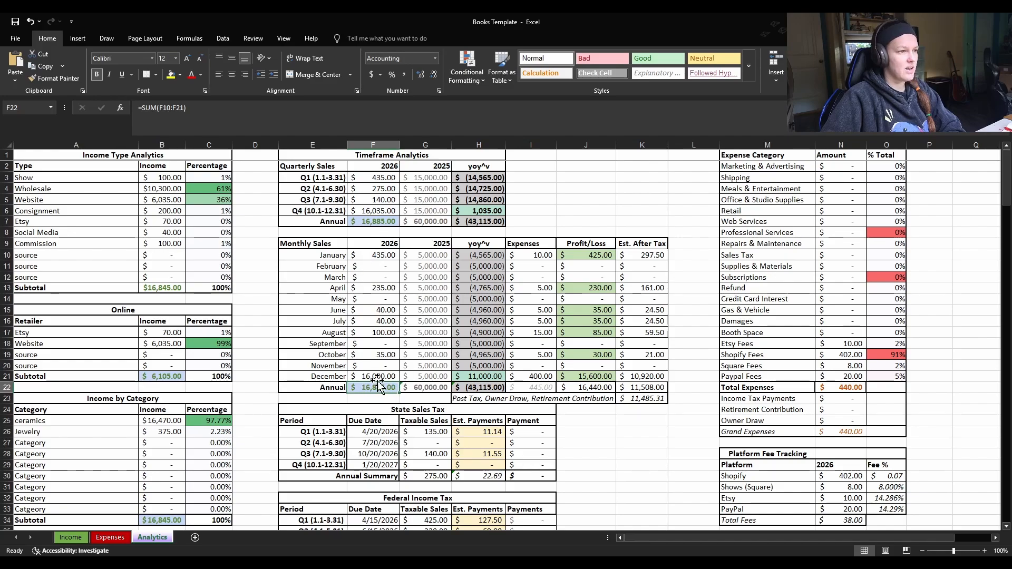
pyautogui.press('Up')
pyautogui.press('Up')
pyautogui.press('Up')
pyautogui.press('Up')
pyautogui.press('Up')
pyautogui.press('Up')
pyautogui.press('Up')
pyautogui.press('Up')
pyautogui.press('Up')
pyautogui.press('Up')
pyautogui.press('Up')
pyautogui.press('Up')
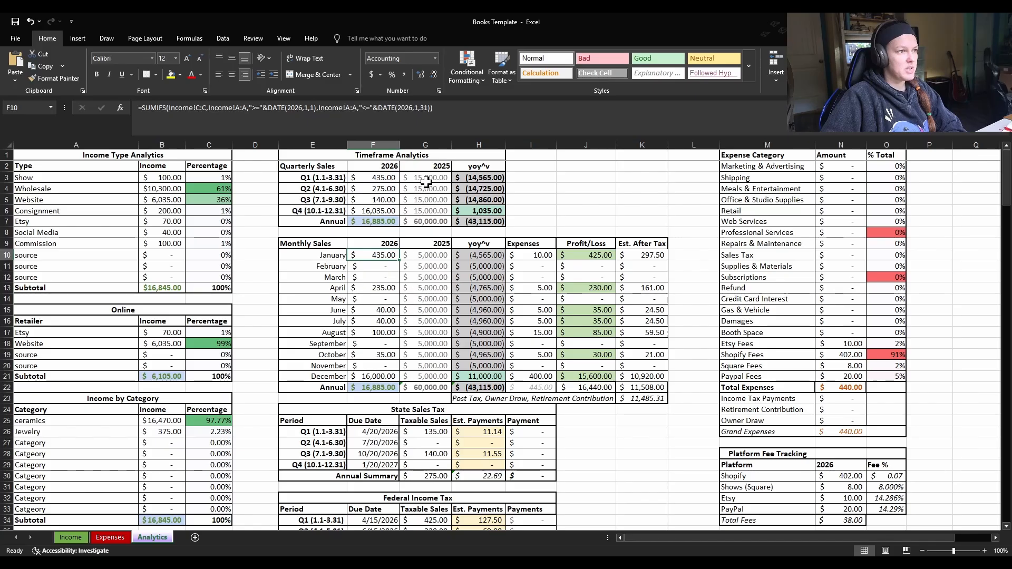
# Examine the January and February entries in the 2025 column of the Monthly Sales table.
pyautogui.click(443, 256)
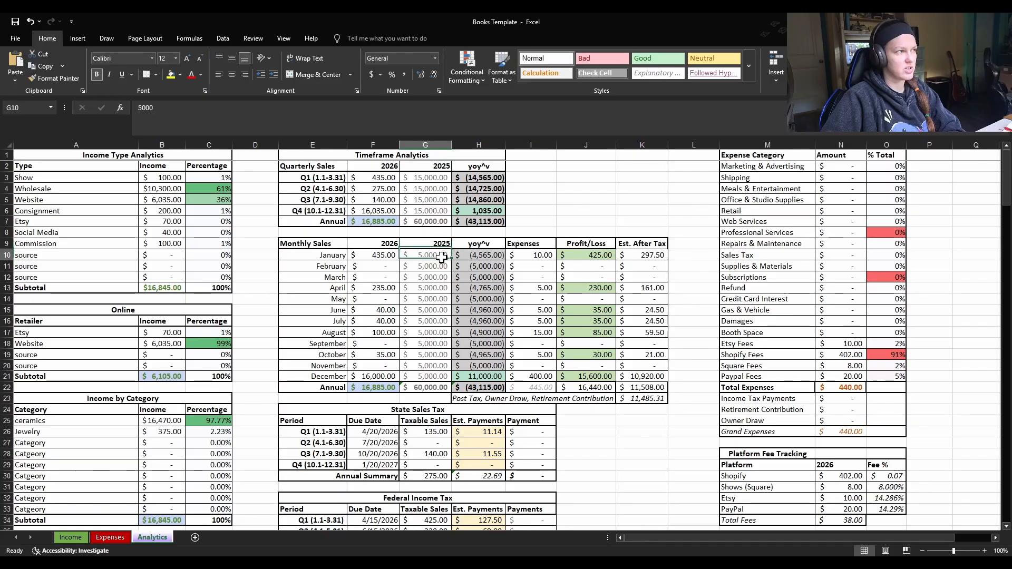
pyautogui.click(439, 271)
pyautogui.press('Up')
pyautogui.press('Up')
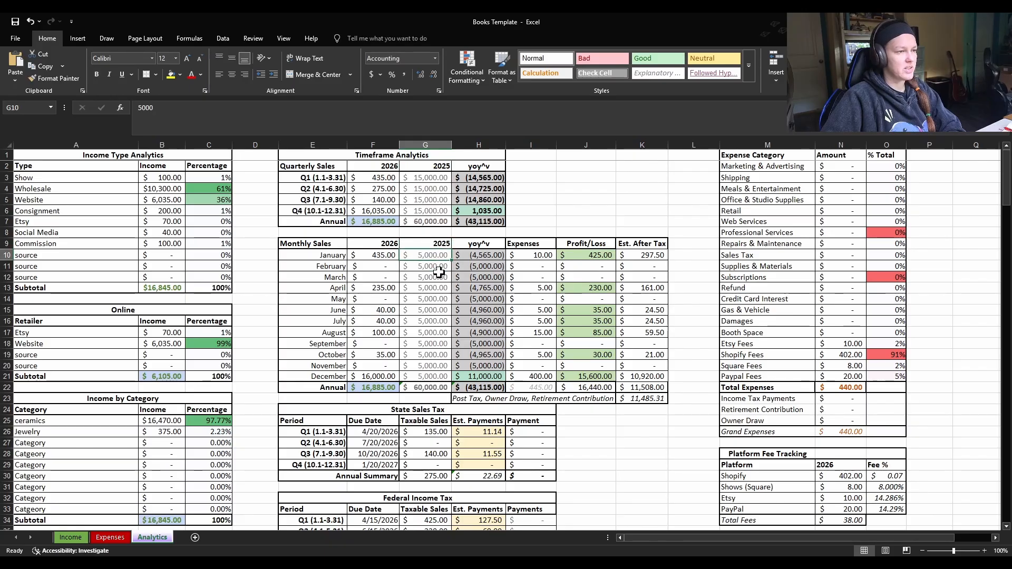
pyautogui.press('Down')
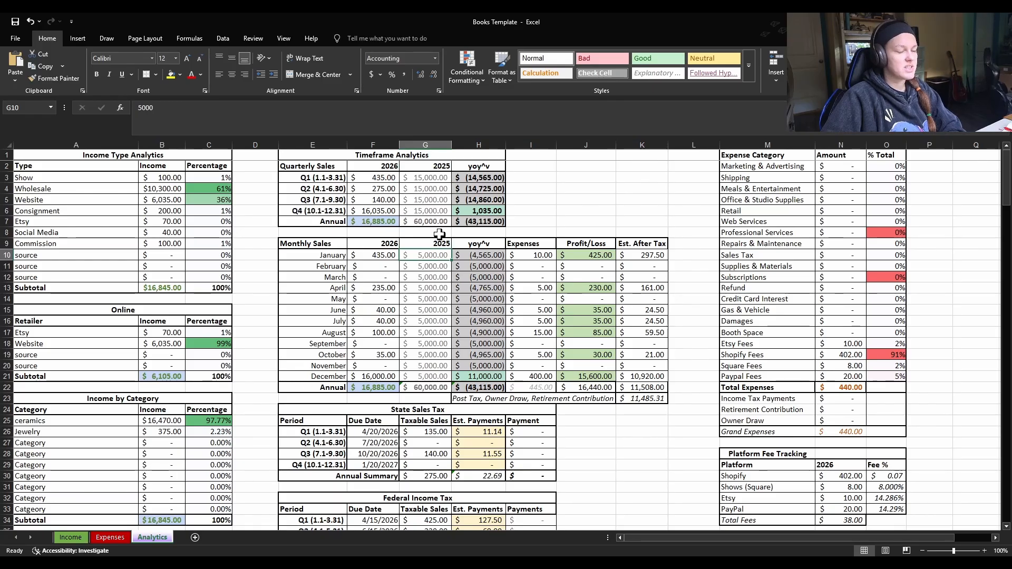
pyautogui.press('Up')
pyautogui.press('Down')
pyautogui.press('Down')
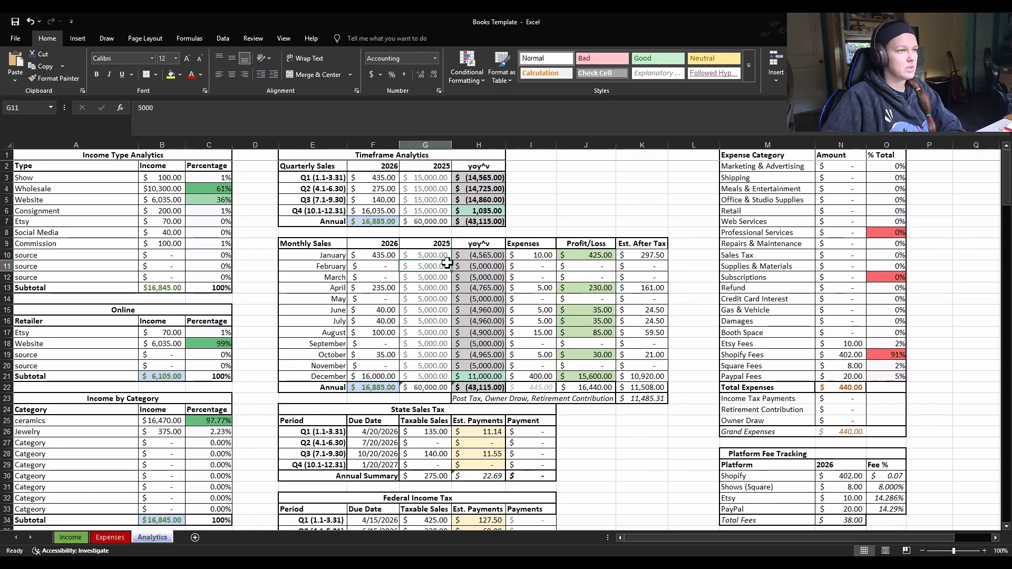
pyautogui.press('Up')
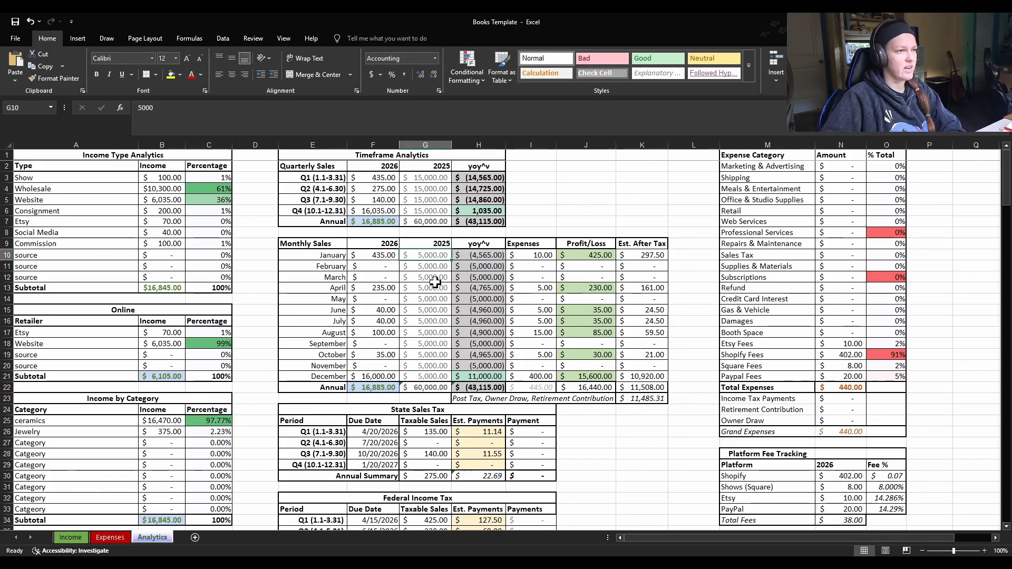
# Review the remaining 2025 monthly entries through December and inspect the sum formula of the 2025 Annual total.
pyautogui.press('Down')
pyautogui.press('Down')
pyautogui.press('Down')
pyautogui.press('Down')
pyautogui.press('Down')
pyautogui.press('Down')
pyautogui.press('Down')
pyautogui.press('Down')
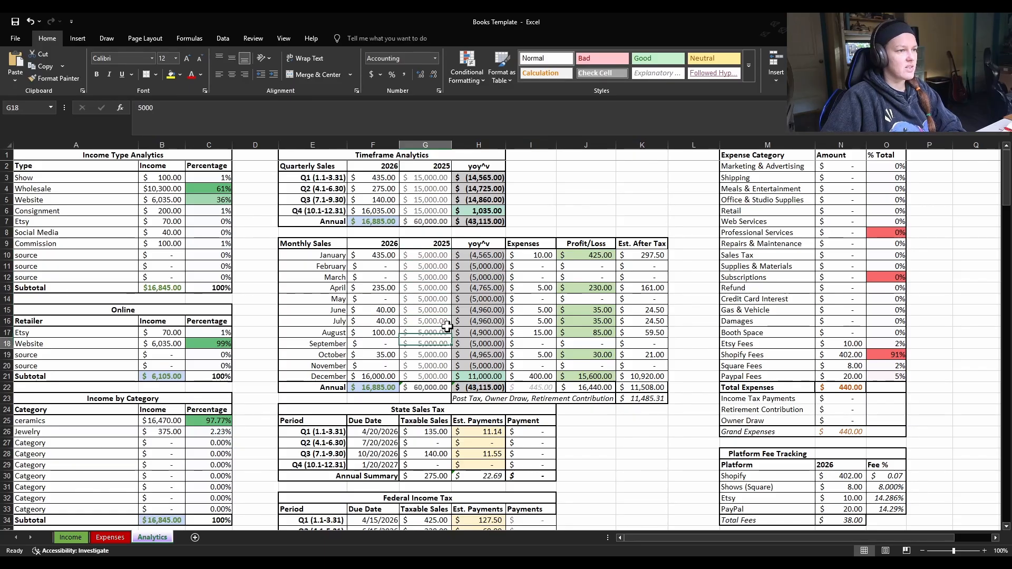
pyautogui.press('Down')
pyautogui.press('Down')
pyautogui.press('Down')
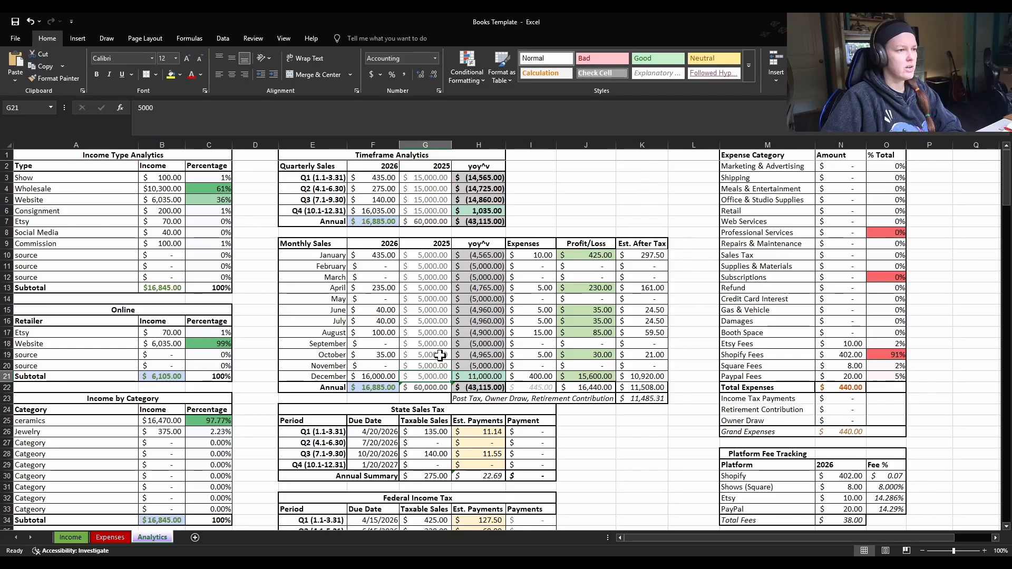
pyautogui.press('Down')
pyautogui.click(286, 124)
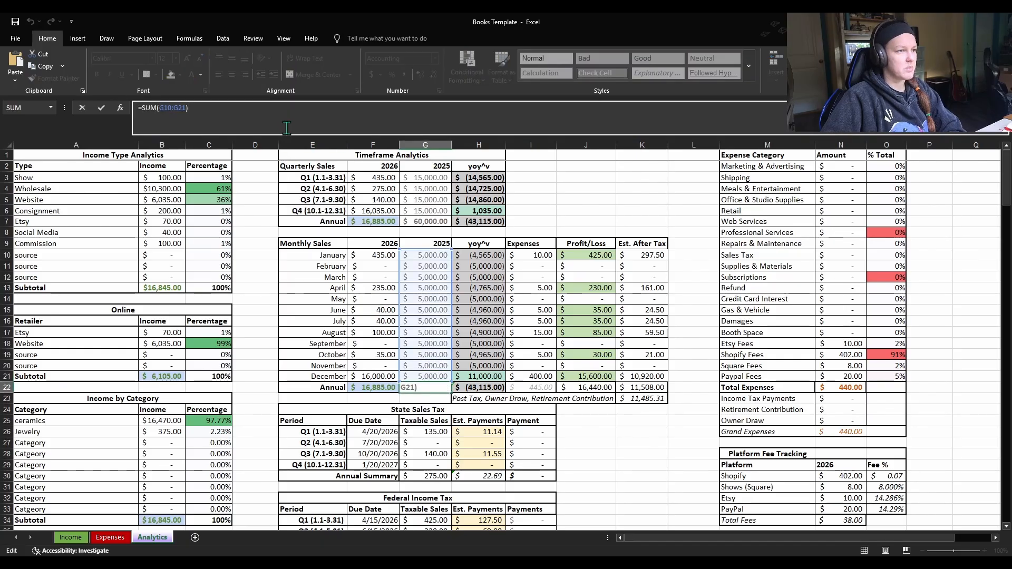
pyautogui.press('Escape')
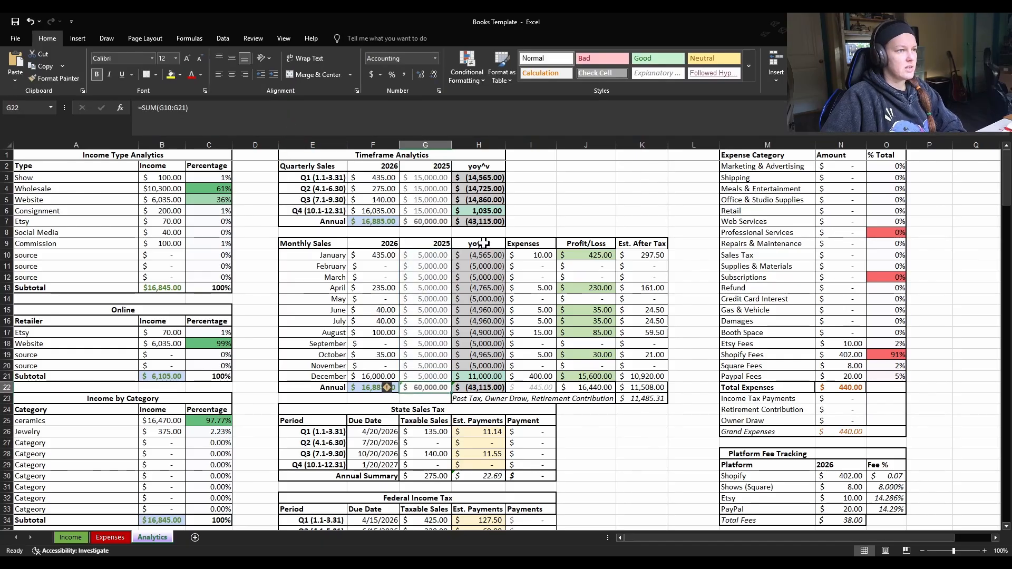
# Inspect January's year-over-year formula in Monthly Sales and the 2026 and 2025 cells it refers to.
pyautogui.click(483, 243)
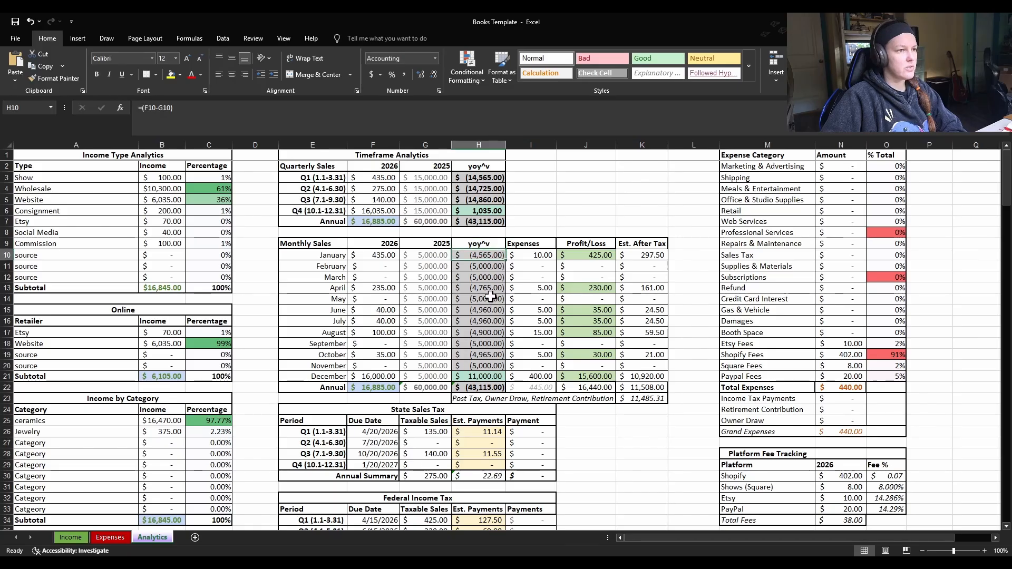
pyautogui.press('Down')
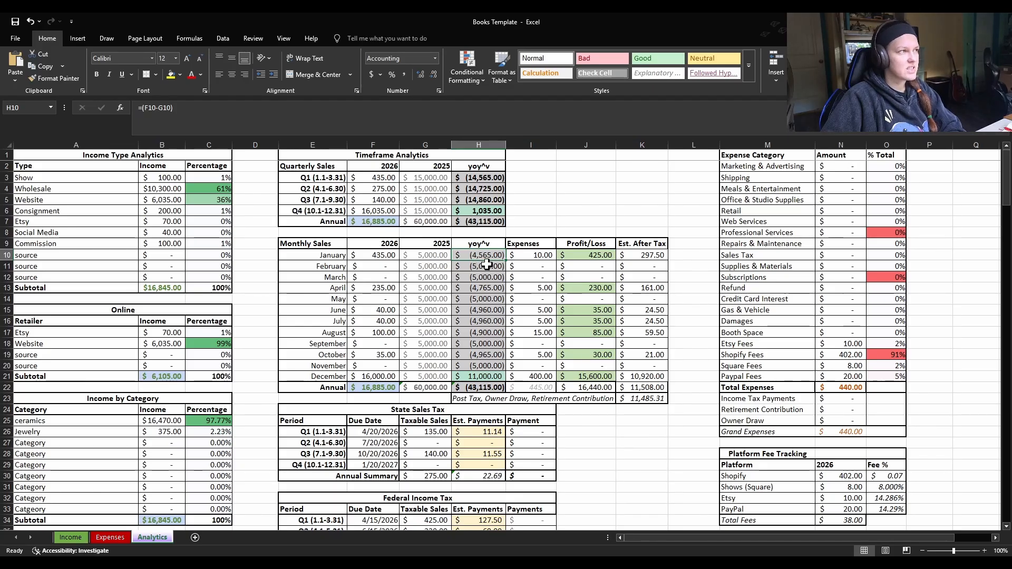
pyautogui.press('Left')
pyautogui.press('Left')
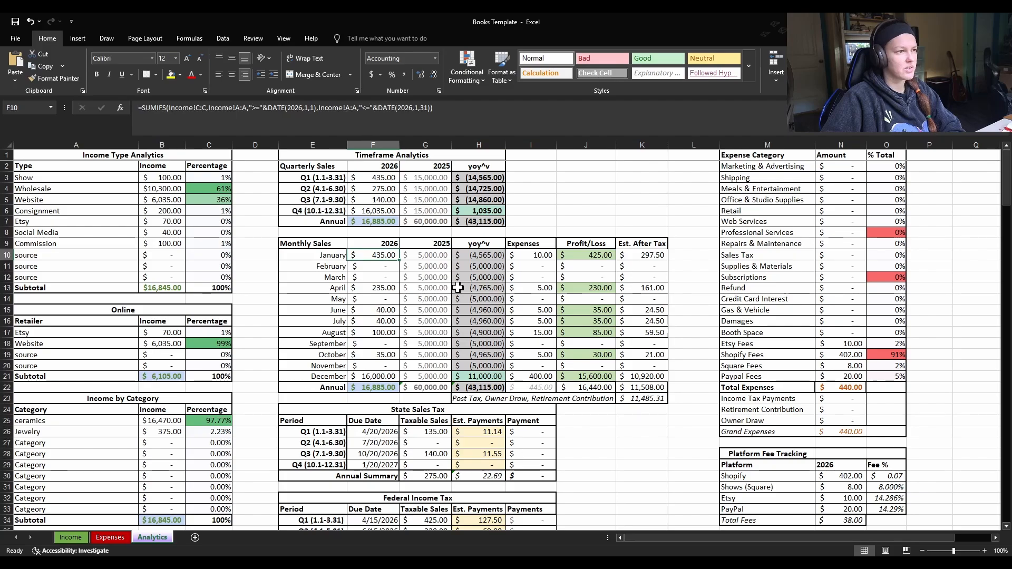
pyautogui.press('Right')
pyautogui.press('Right')
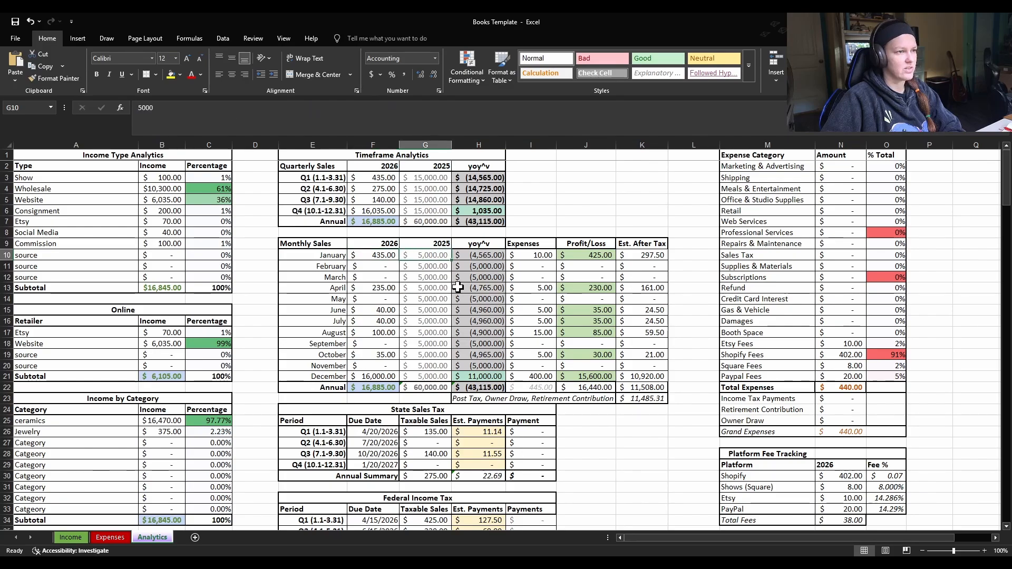
pyautogui.click(310, 130)
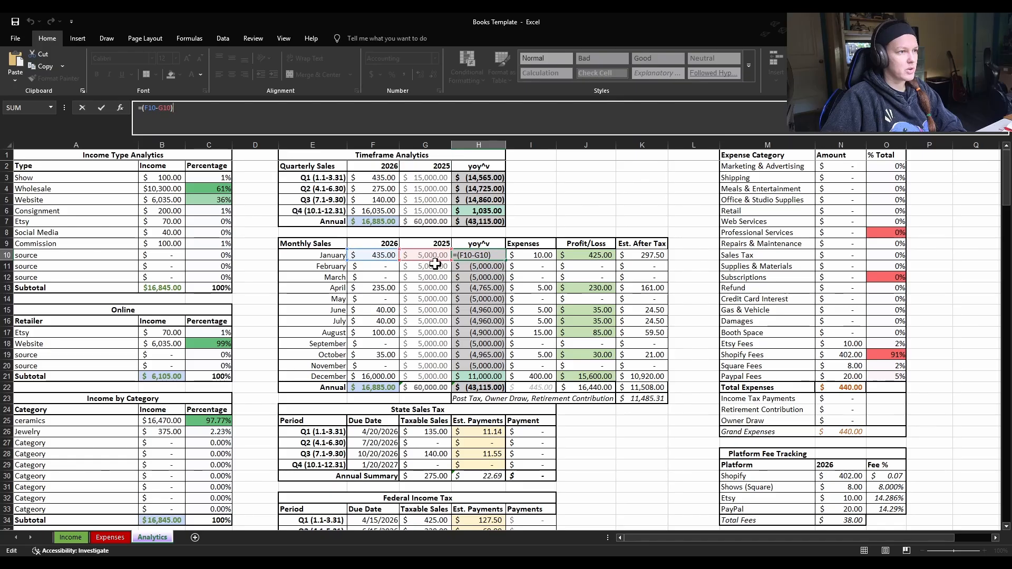
pyautogui.press('Return')
pyautogui.press('Up')
# Check the year-over-year formulas from February through December in the Monthly Sales table.
pyautogui.click(497, 268)
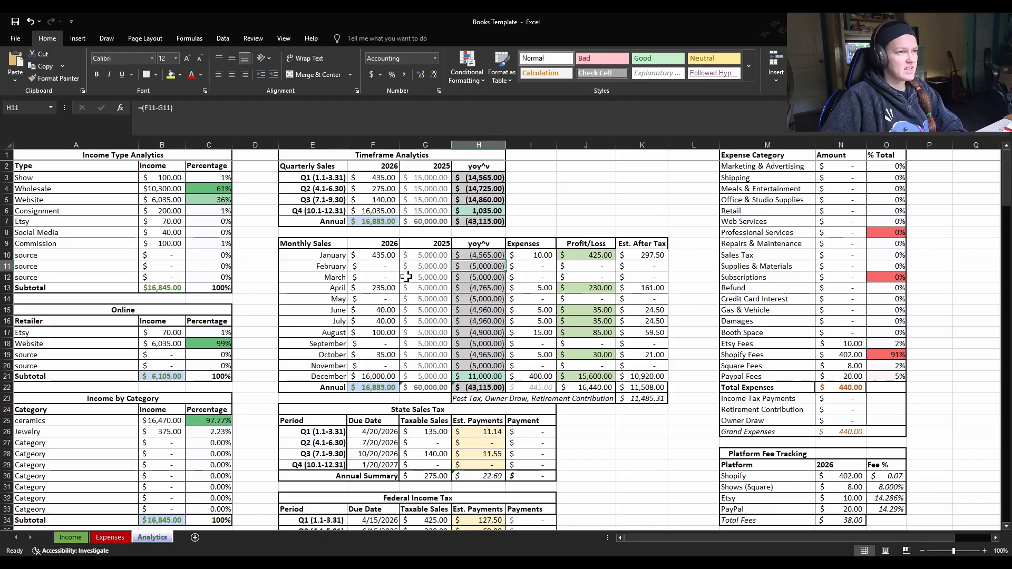
pyautogui.click(494, 289)
pyautogui.press('Down')
pyautogui.press('Down')
pyautogui.press('Down')
pyautogui.press('Down')
pyautogui.press('Down')
pyautogui.press('Down')
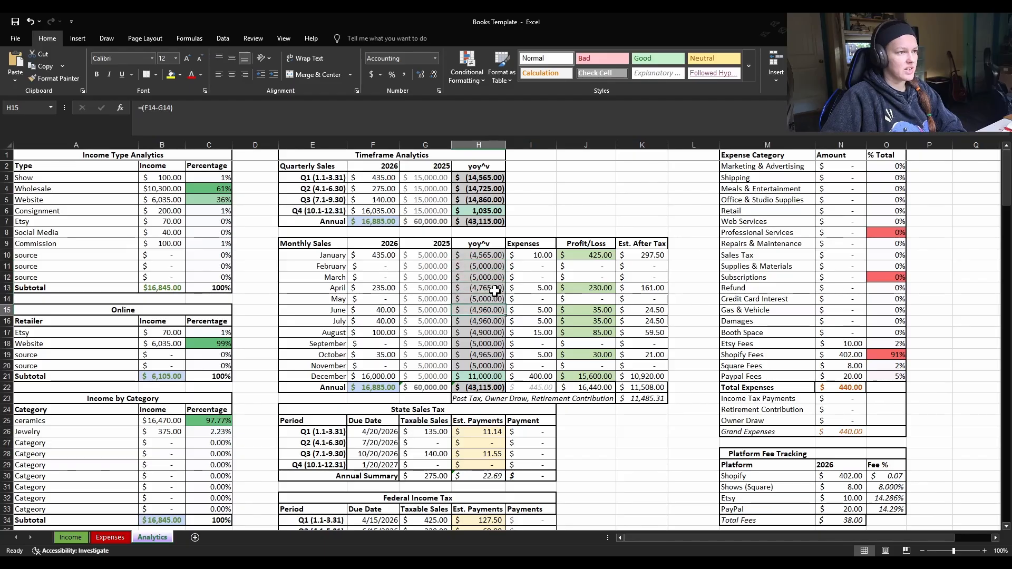
pyautogui.press('Down')
pyautogui.press('Down')
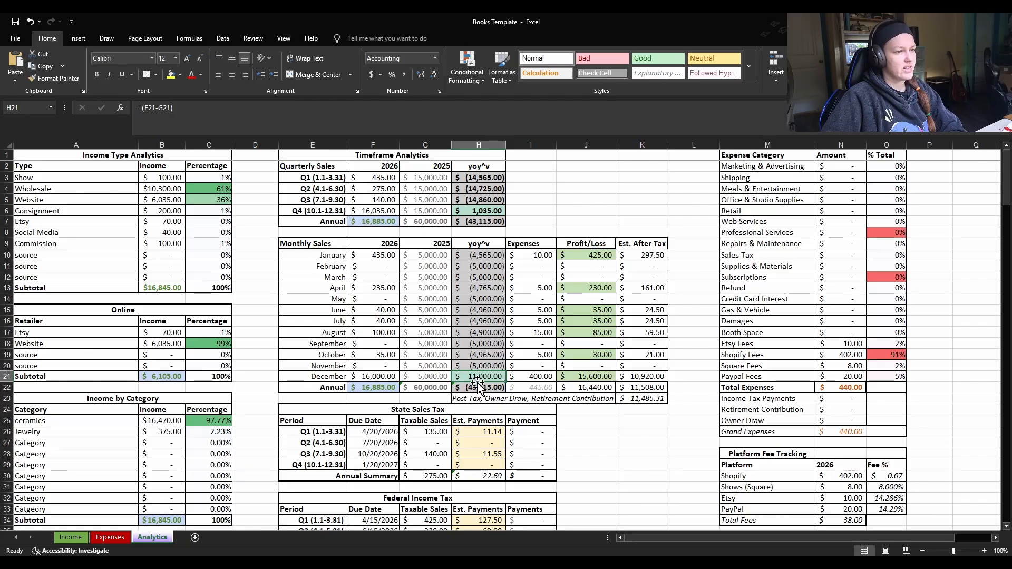
# Compare the year-over-year differences for October, November and December in the Monthly Sales table.
pyautogui.click(494, 362)
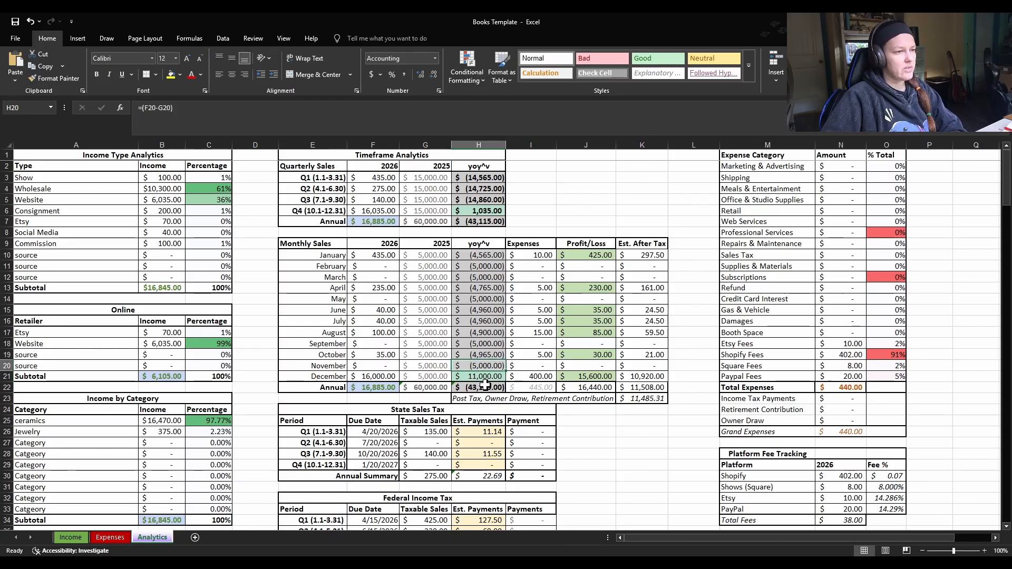
pyautogui.press('Up')
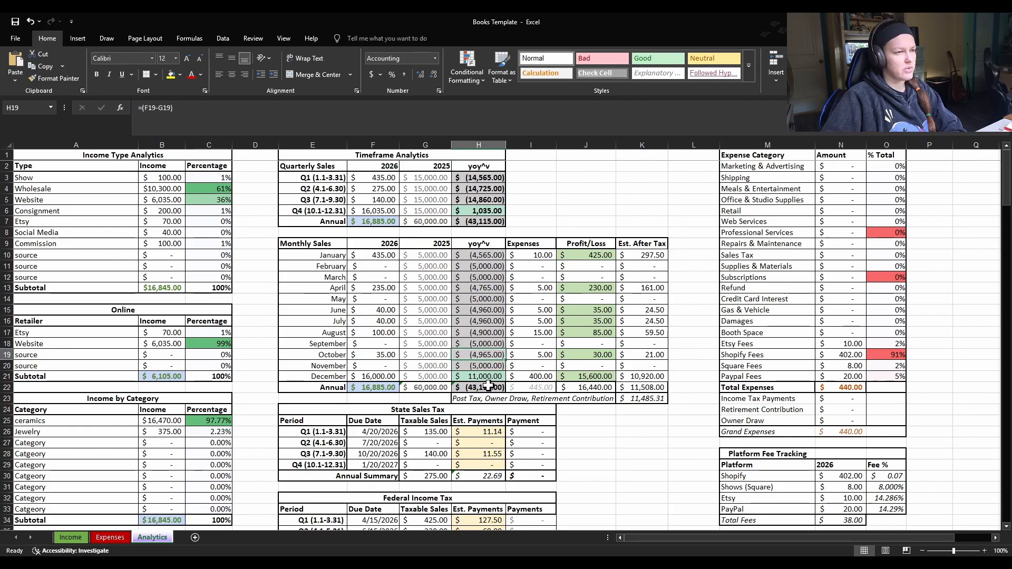
pyautogui.press('Down')
pyautogui.press('Up')
pyautogui.press('Down')
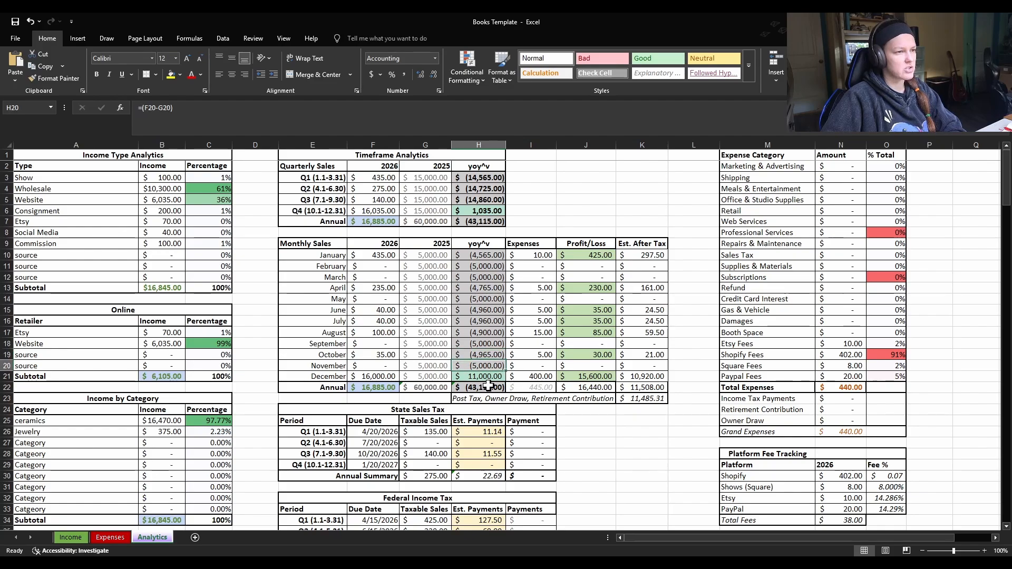
pyautogui.press('Down')
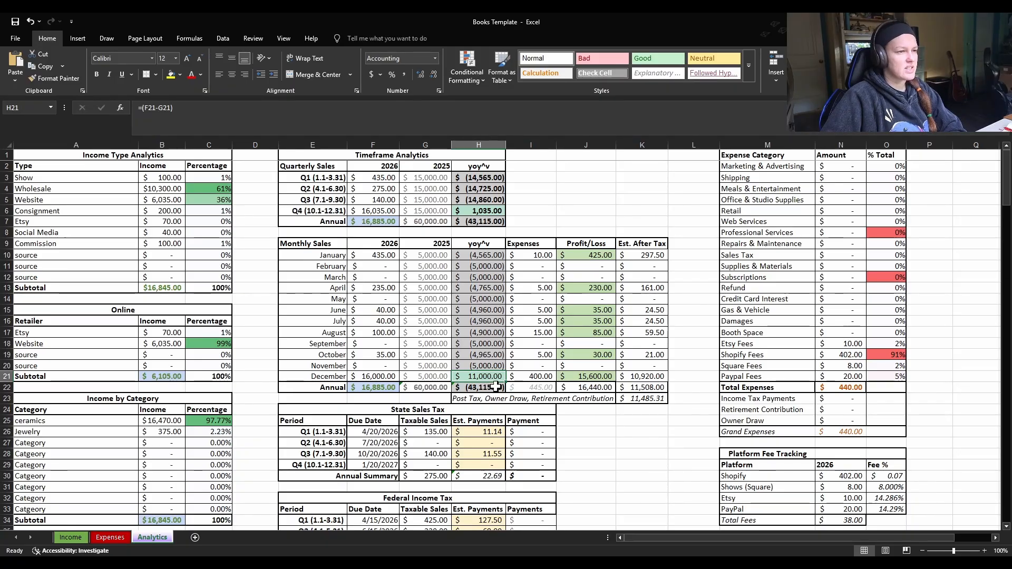
pyautogui.press('Up')
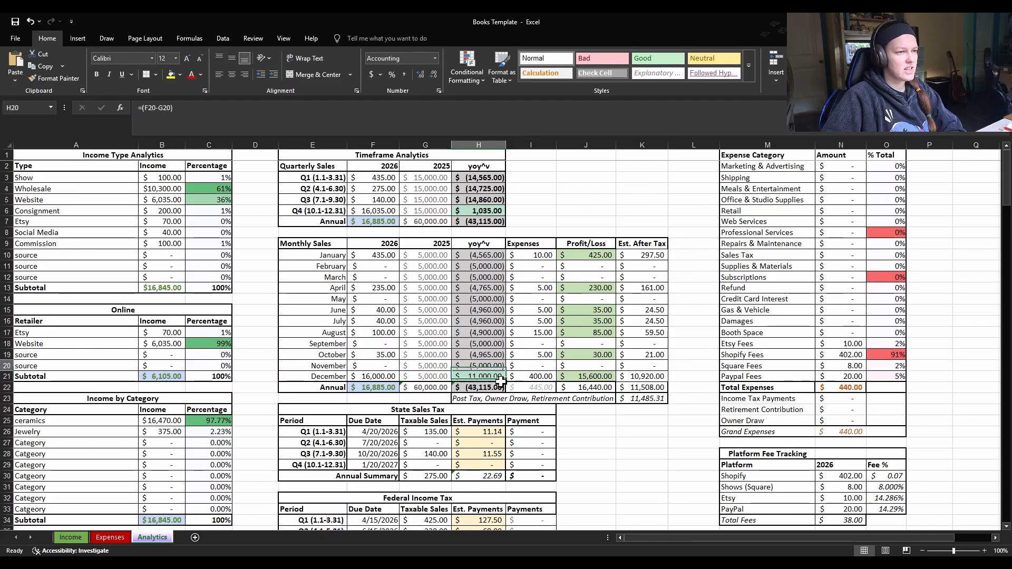
pyautogui.press('Down')
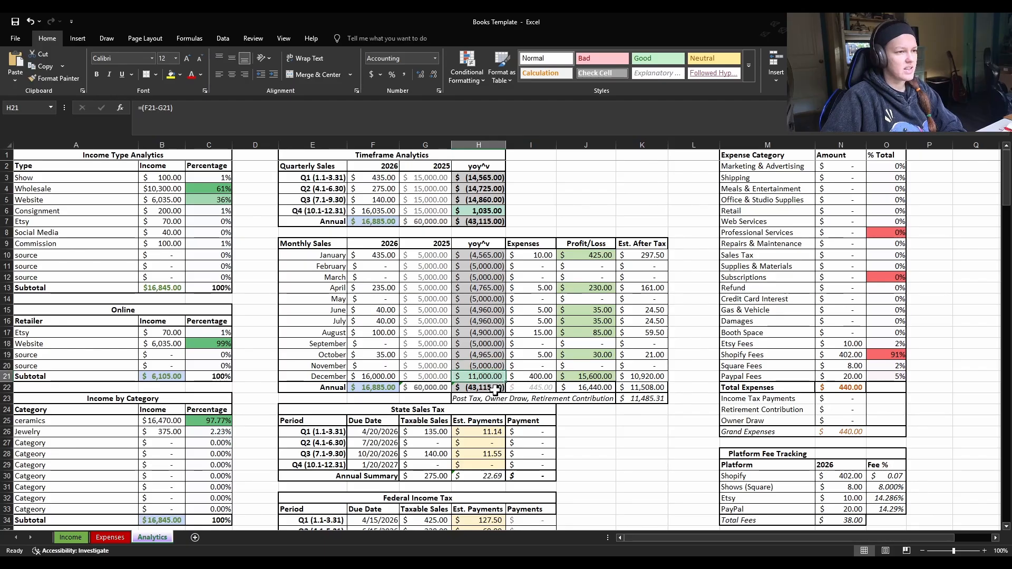
# Inspect the Annual year-over-year formula in Monthly Sales and the two annual totals it refers to.
pyautogui.press('Down')
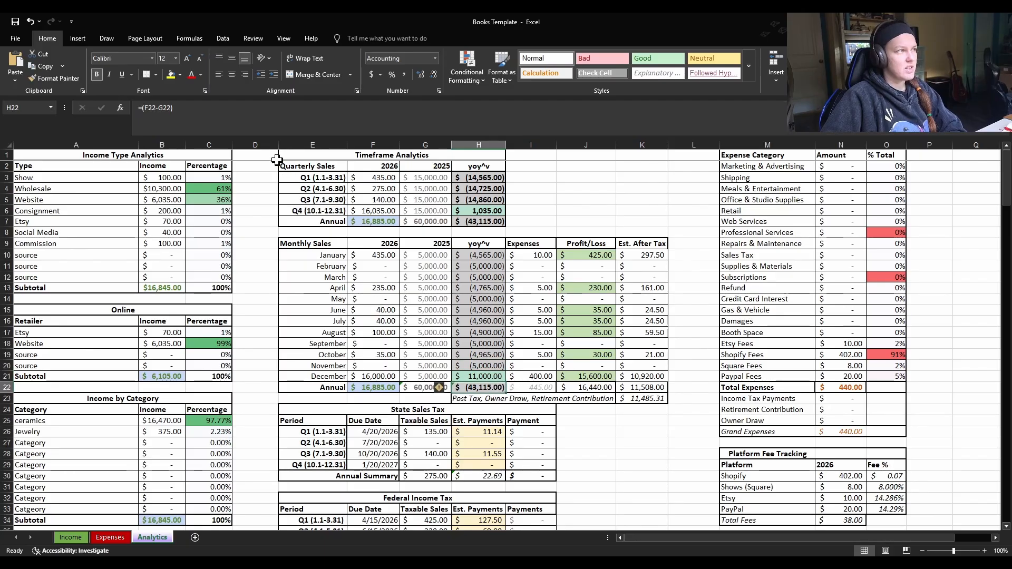
pyautogui.press('F2')
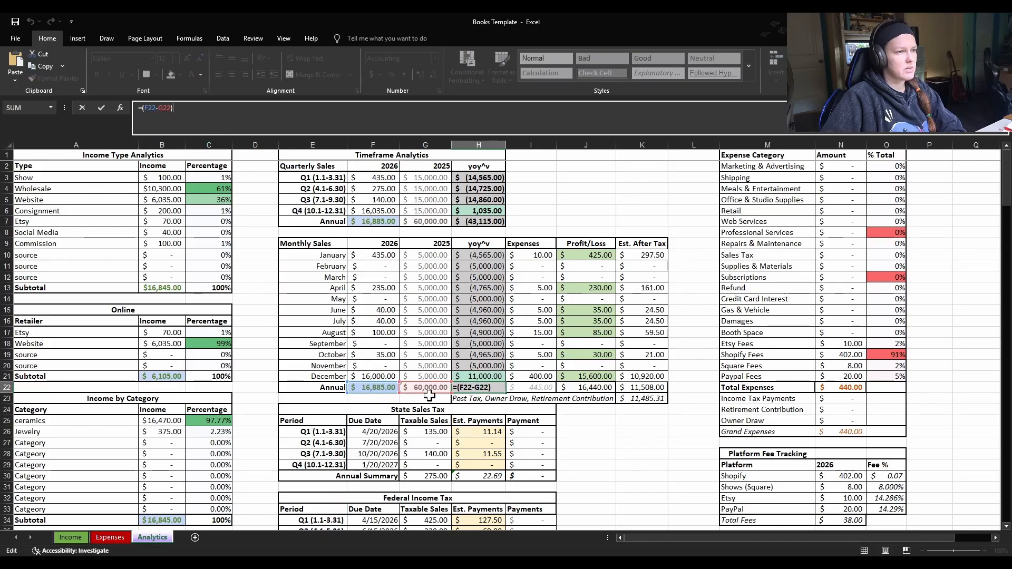
pyautogui.press('Return')
pyautogui.press('Up')
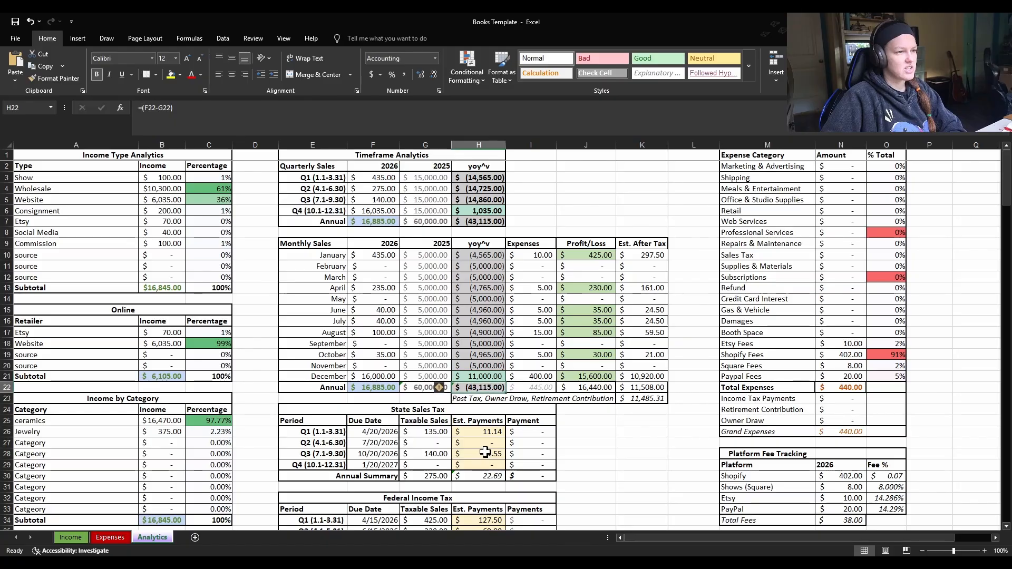
# Inspect January's Expenses formula in the Monthly Sales table, including its date range and excluded categories.
pyautogui.press('Up')
pyautogui.press('Up')
pyautogui.press('Up')
pyautogui.press('Up')
pyautogui.press('Up')
pyautogui.press('Up')
pyautogui.press('Up')
pyautogui.press('Up')
pyautogui.press('Up')
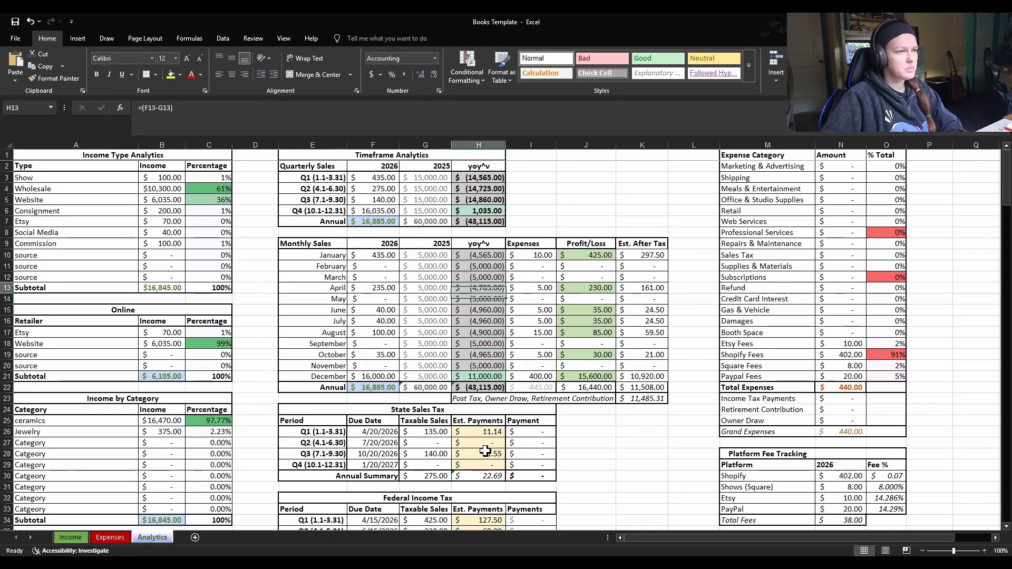
pyautogui.press('Up')
pyautogui.press('Up')
pyautogui.press('Up')
pyautogui.press('Right')
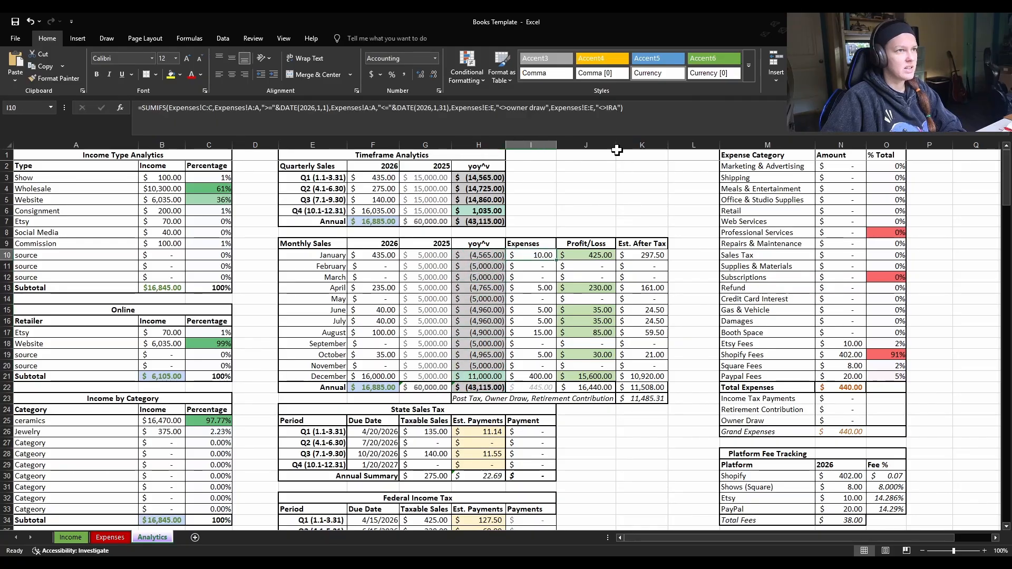
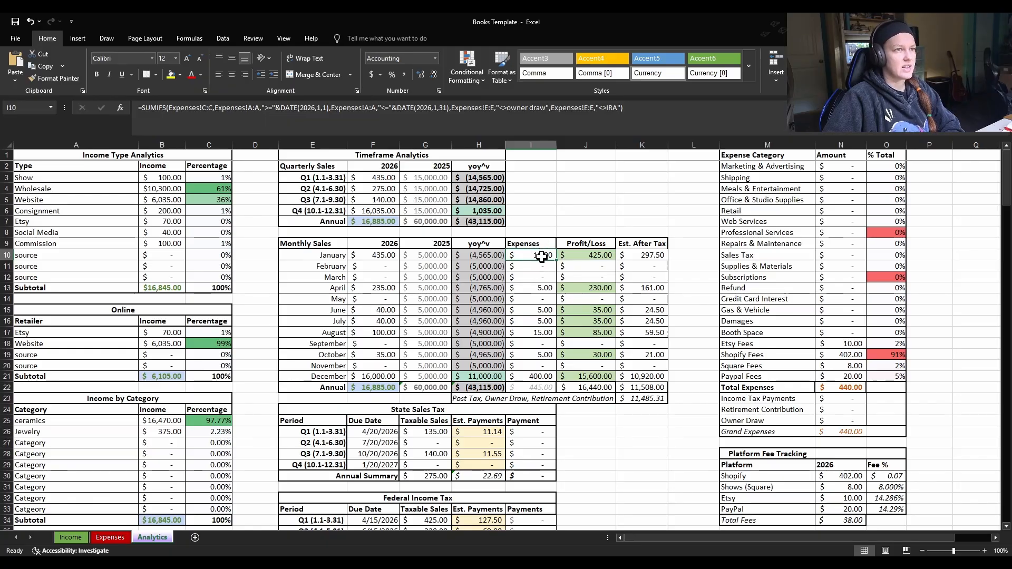
# Replace the excluded category IRA with "retirement" in January's Expenses formula in the Monthly Sales table.
pyautogui.click(609, 111)
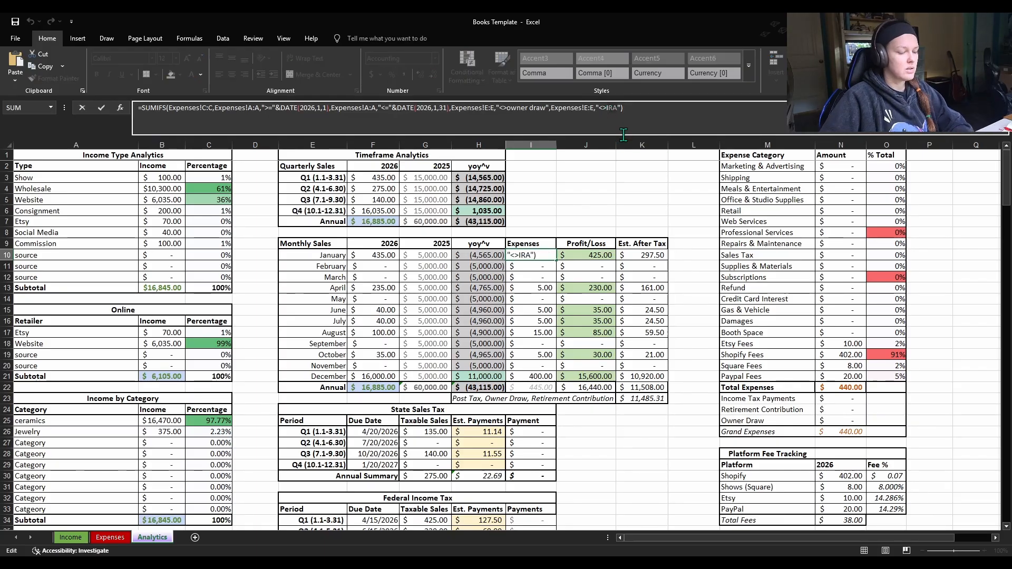
pyautogui.press('Delete')
pyautogui.press('Delete')
pyautogui.press('Delete')
pyautogui.write('retirem')
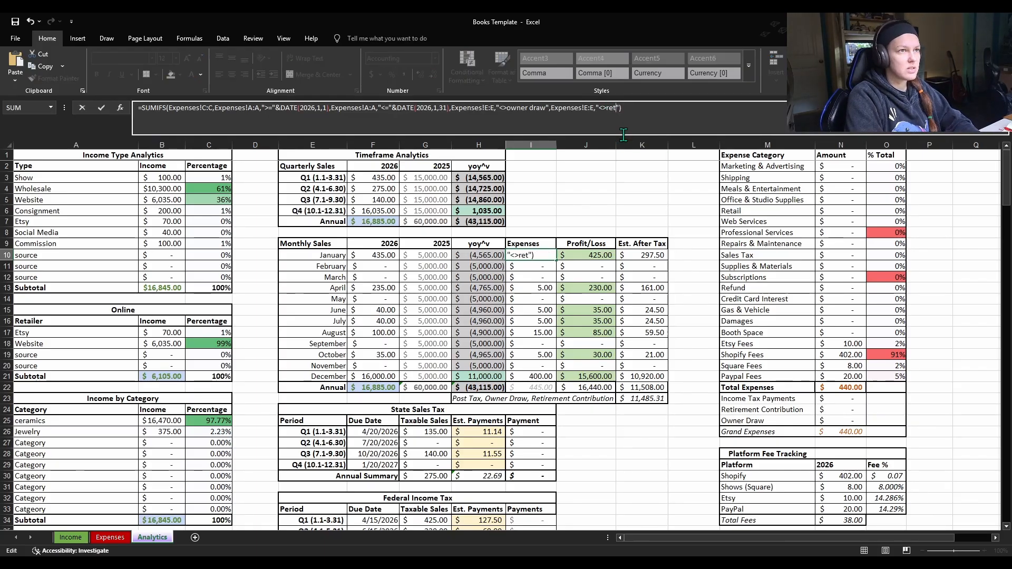
pyautogui.write('ent')
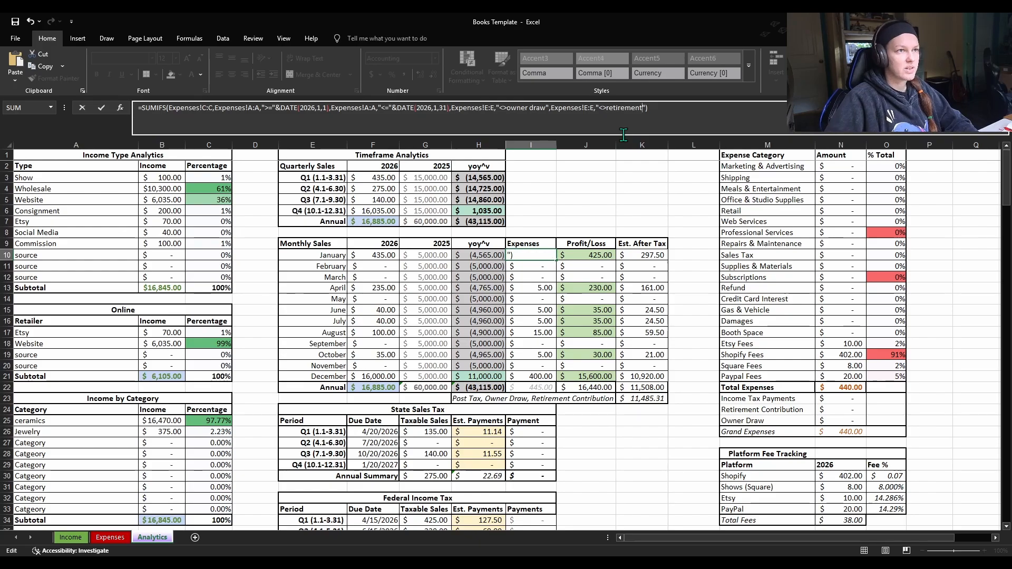
pyautogui.moveTo(642, 111); pyautogui.dragTo(607, 112)
pyautogui.click(610, 110)
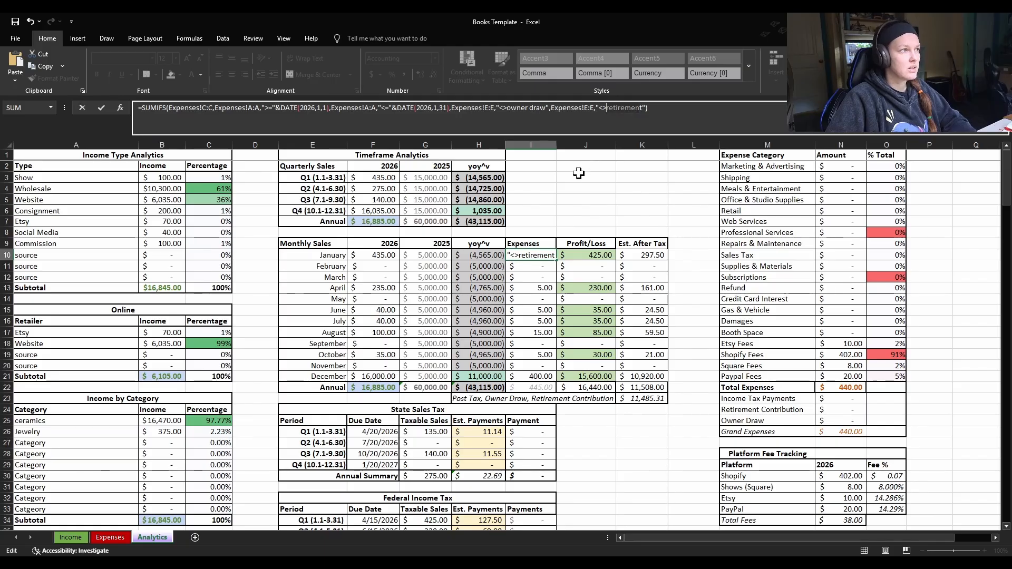
pyautogui.click(653, 109)
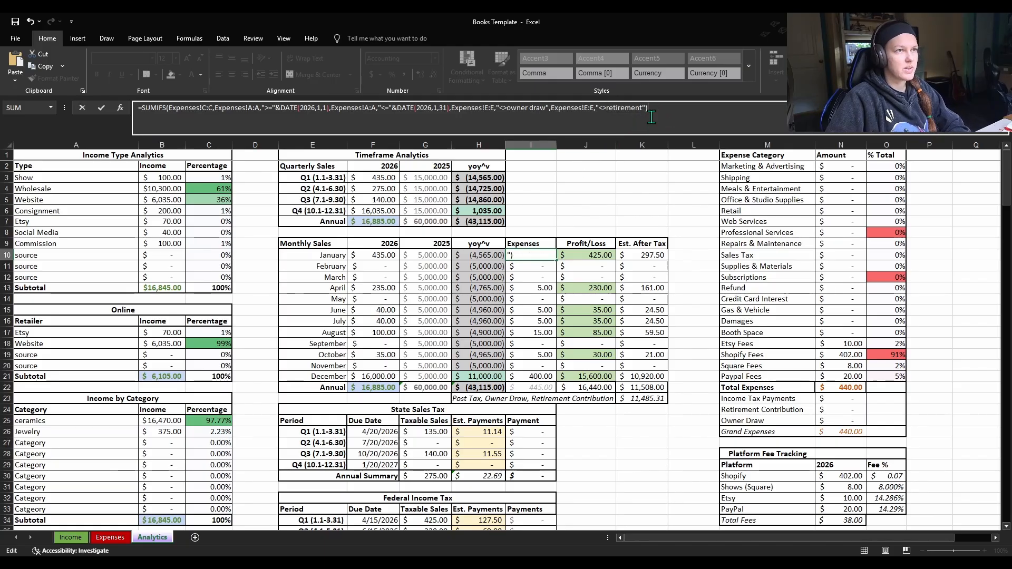
pyautogui.press('Return')
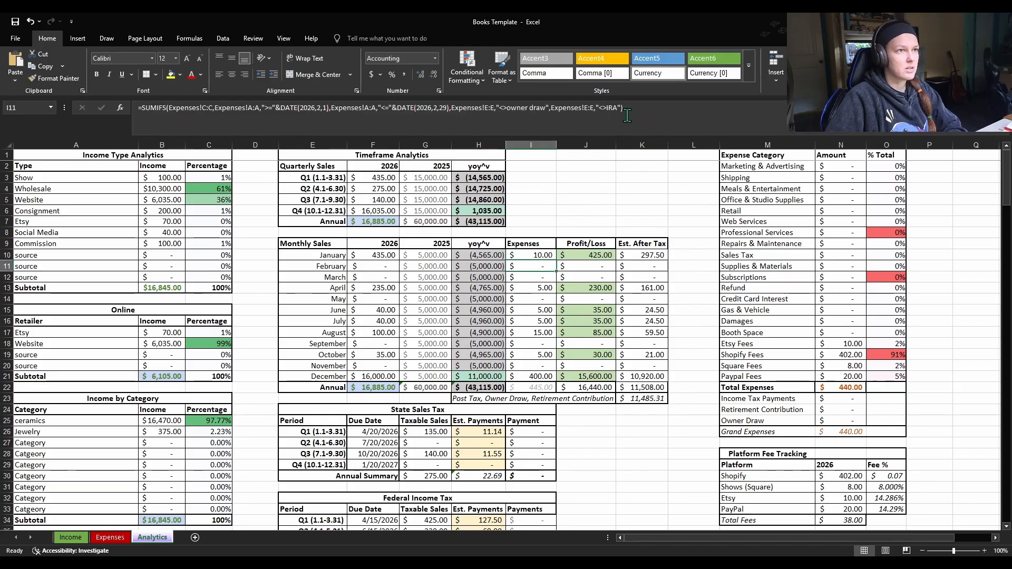
# Review the January date limits and the owner draw and retirement exclusions in the updated January Expenses formula.
pyautogui.press('Up')
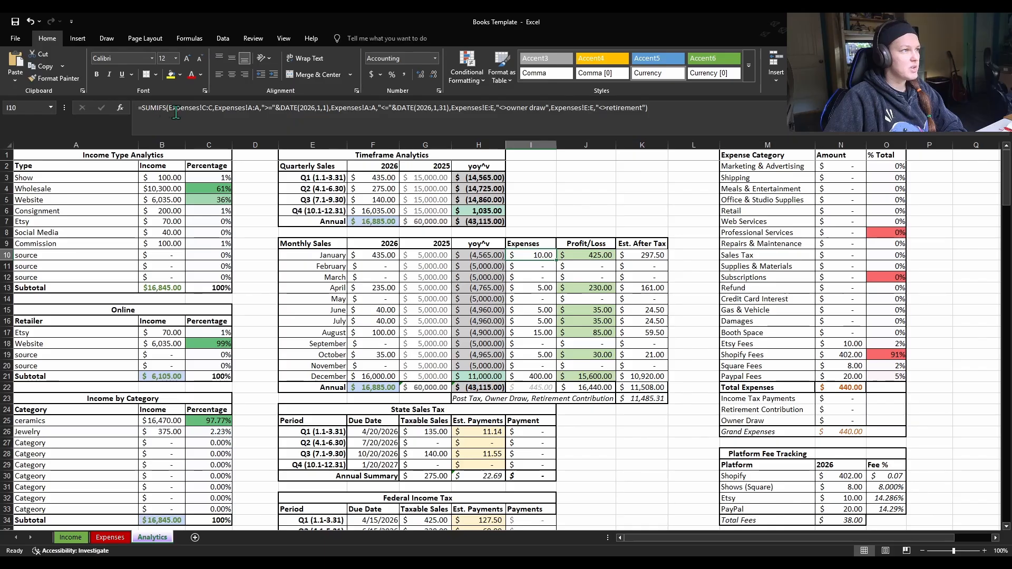
pyautogui.click(313, 108)
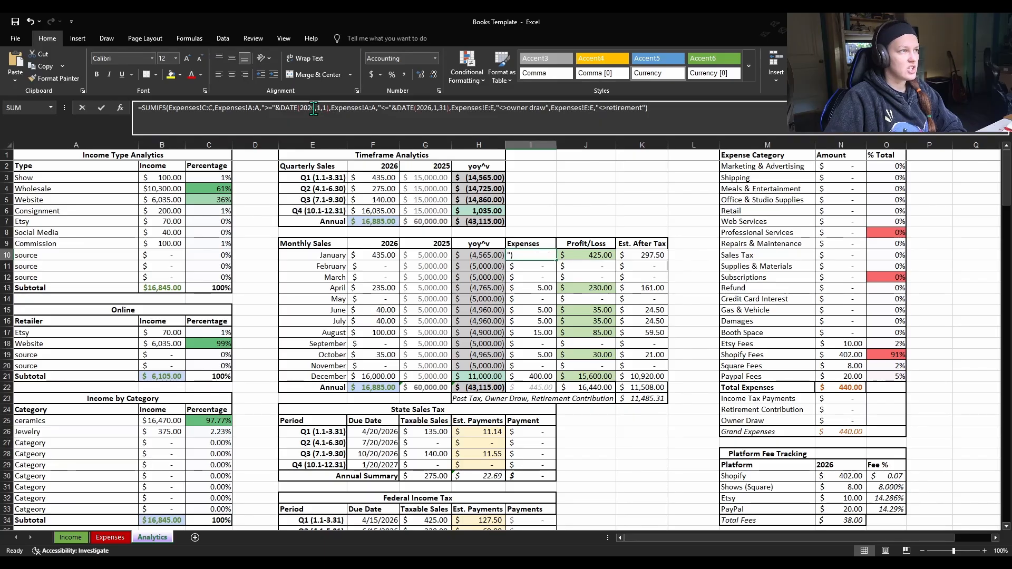
pyautogui.click(343, 109)
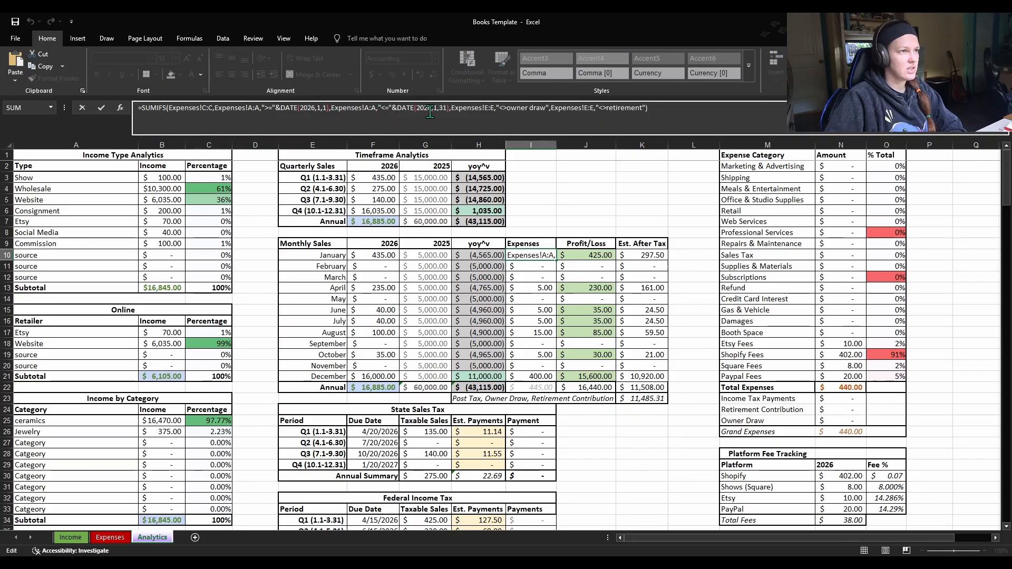
pyautogui.click(503, 109)
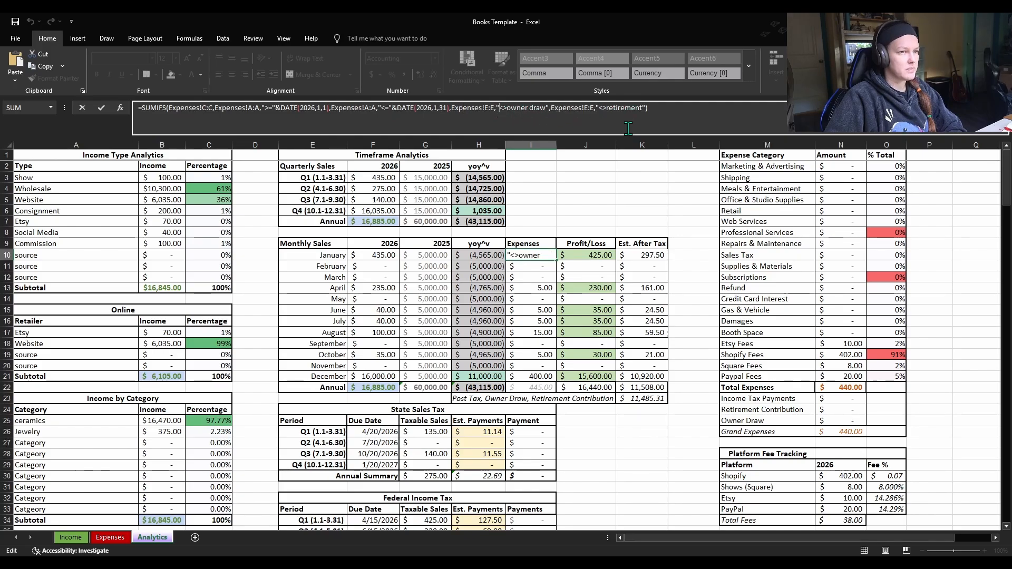
pyautogui.click(654, 125)
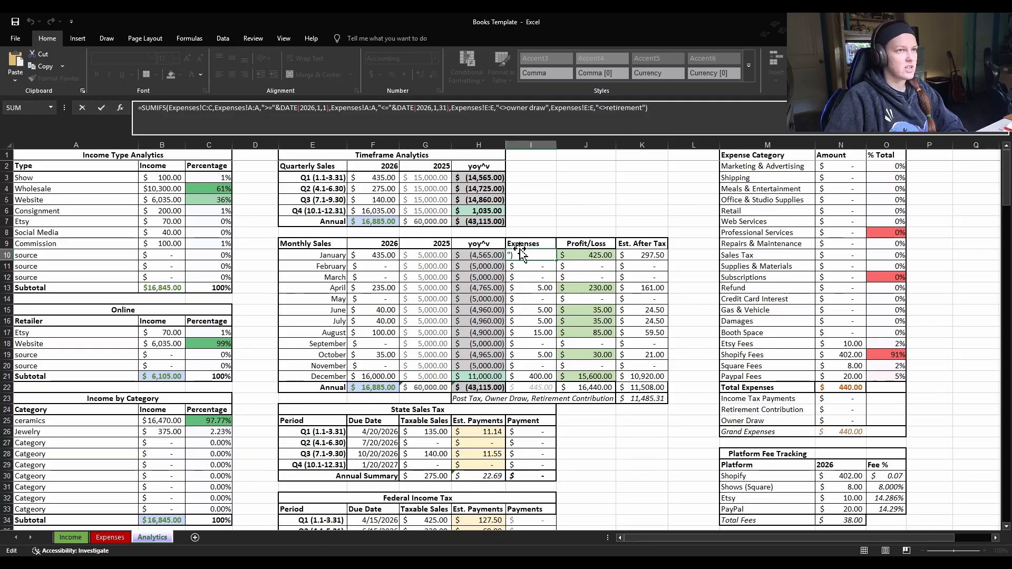
pyautogui.press('Return')
# Record a 1/1/2026 expense on the Expenses sheet: vendor owner draw, amount $1,000.00, description "paying self", category owner draw.
pyautogui.click(110, 537)
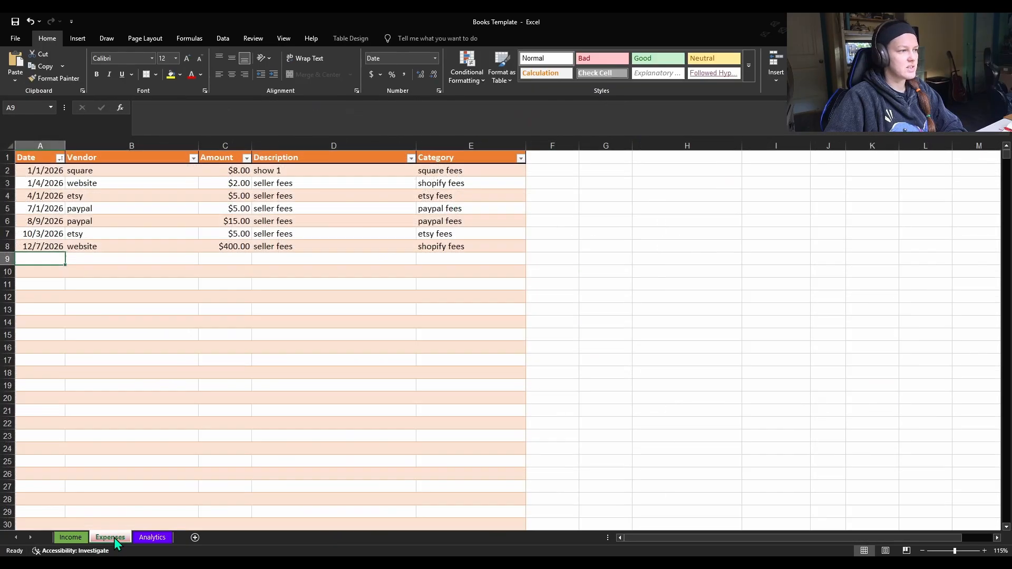
pyautogui.write('1/1')
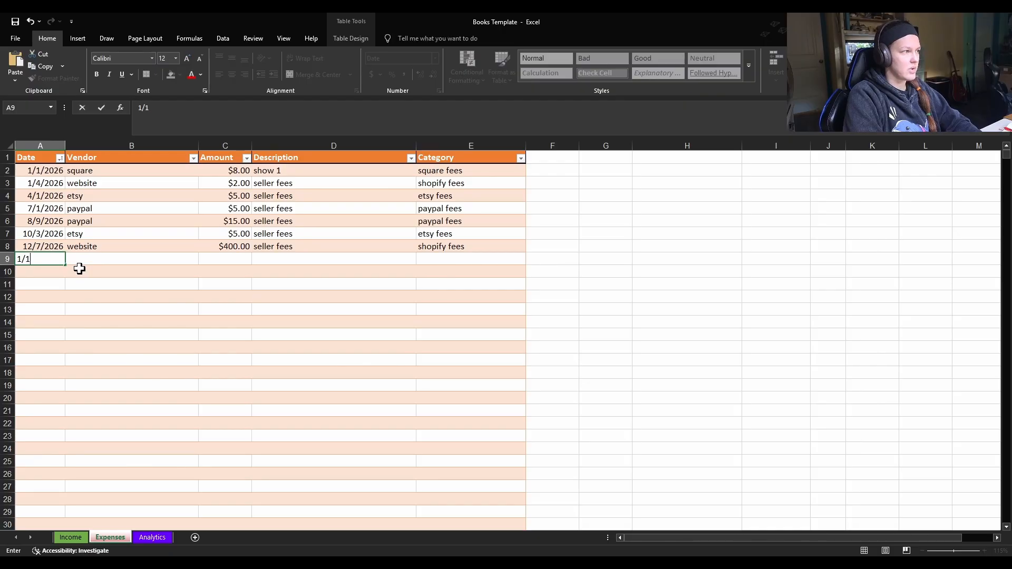
pyautogui.press('Tab')
pyautogui.write('o')
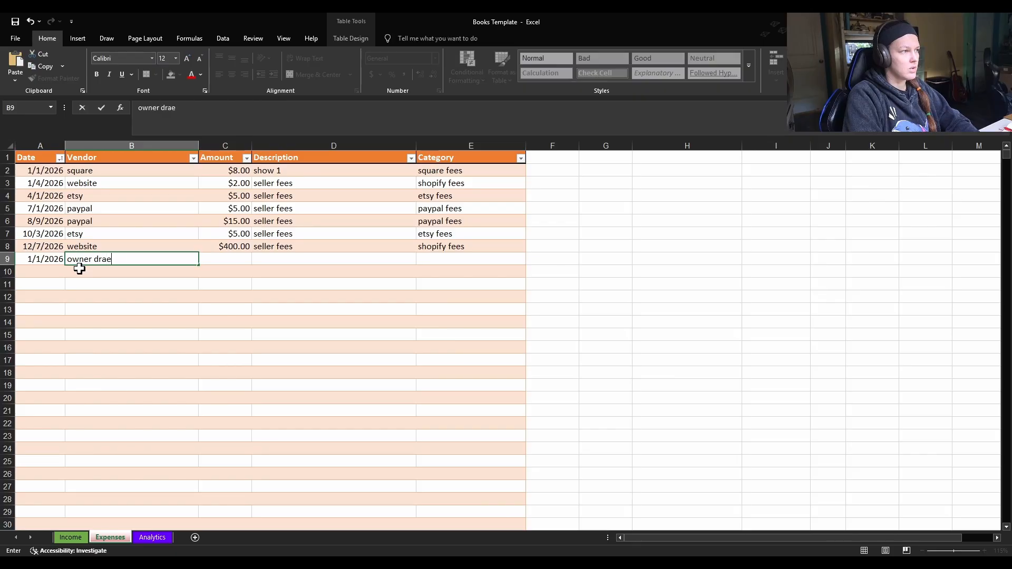
pyautogui.press('Tab')
pyautogui.write('1')
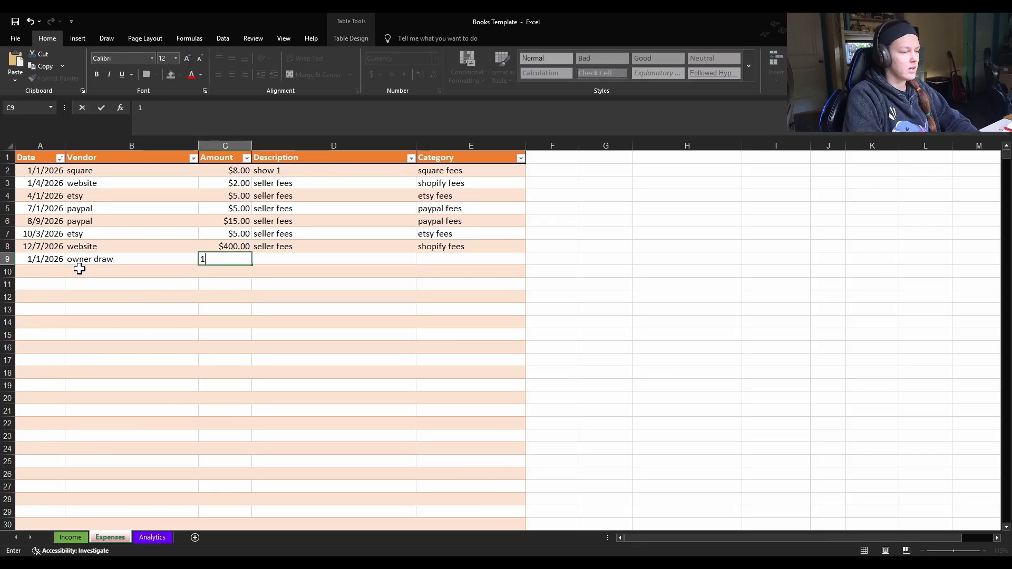
pyautogui.write(',000')
pyautogui.press('Tab')
pyautogui.write('pay')
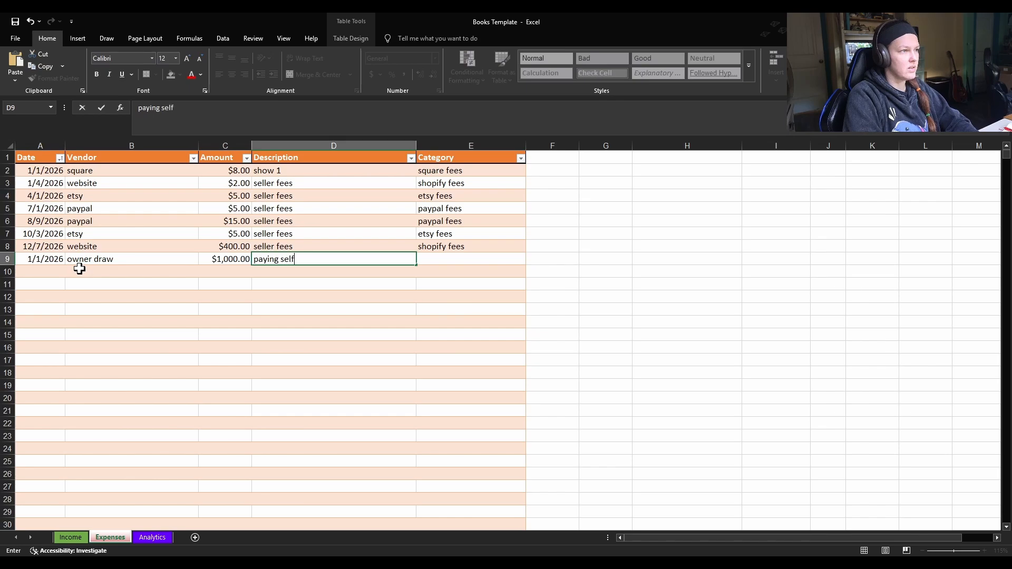
pyautogui.press('Tab')
pyautogui.write('ow')
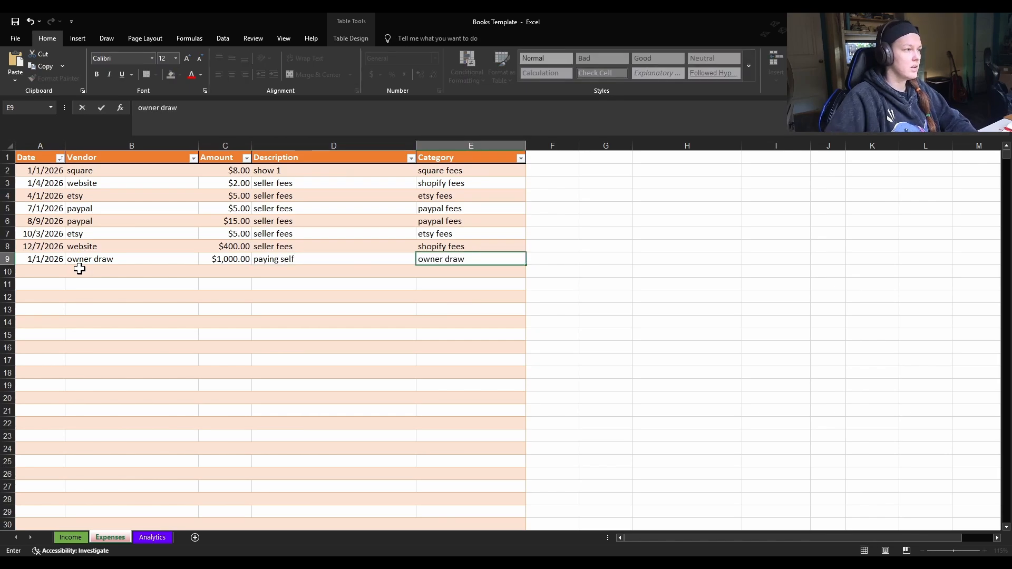
pyautogui.moveTo(609, 373); pyautogui.dragTo(608, 385)
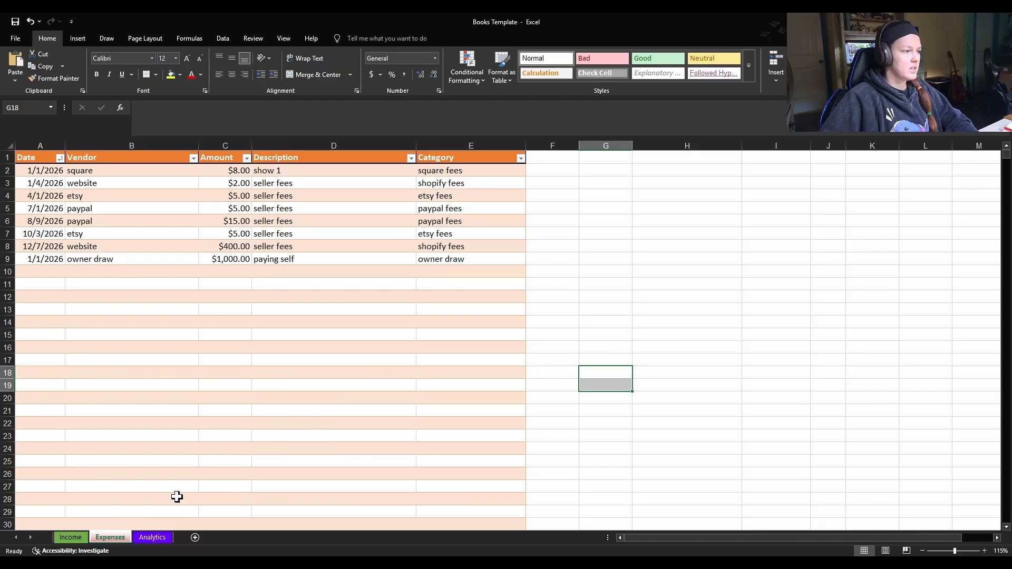
# Check January's Expenses cell on the Analytics sheet and the cells that its Profit/Loss formula refers to.
pyautogui.click(153, 537)
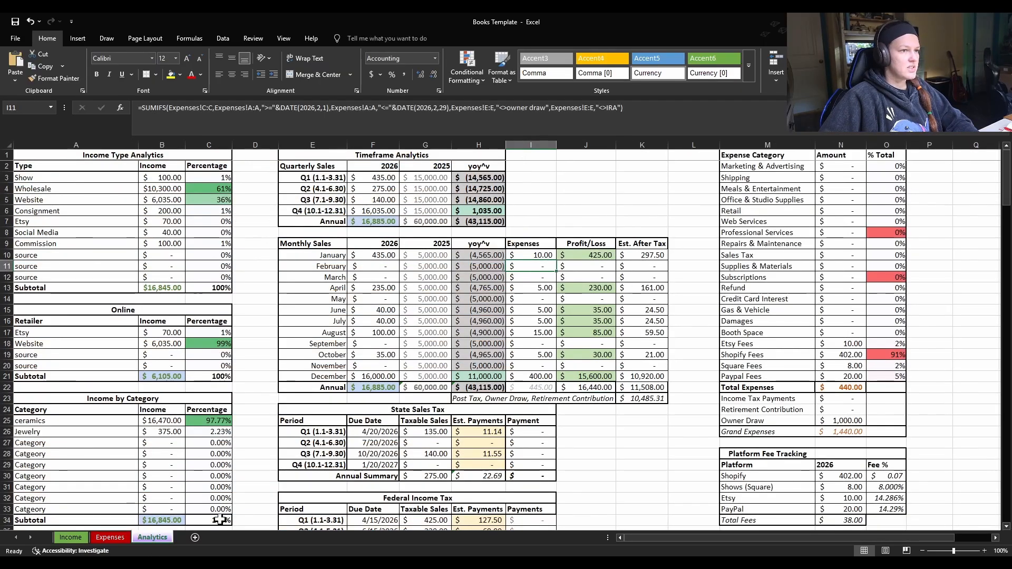
pyautogui.click(530, 257)
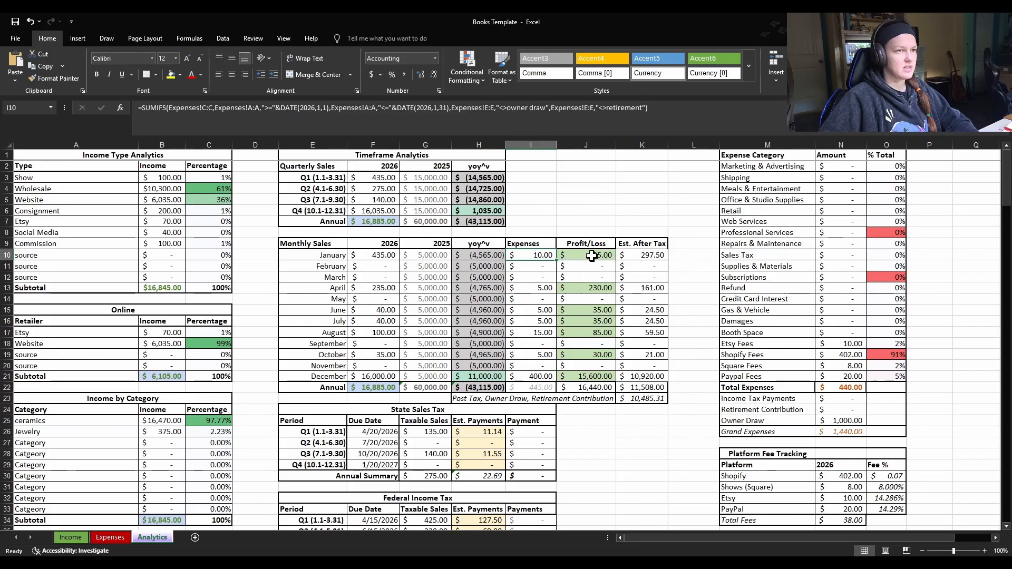
pyautogui.click(594, 256)
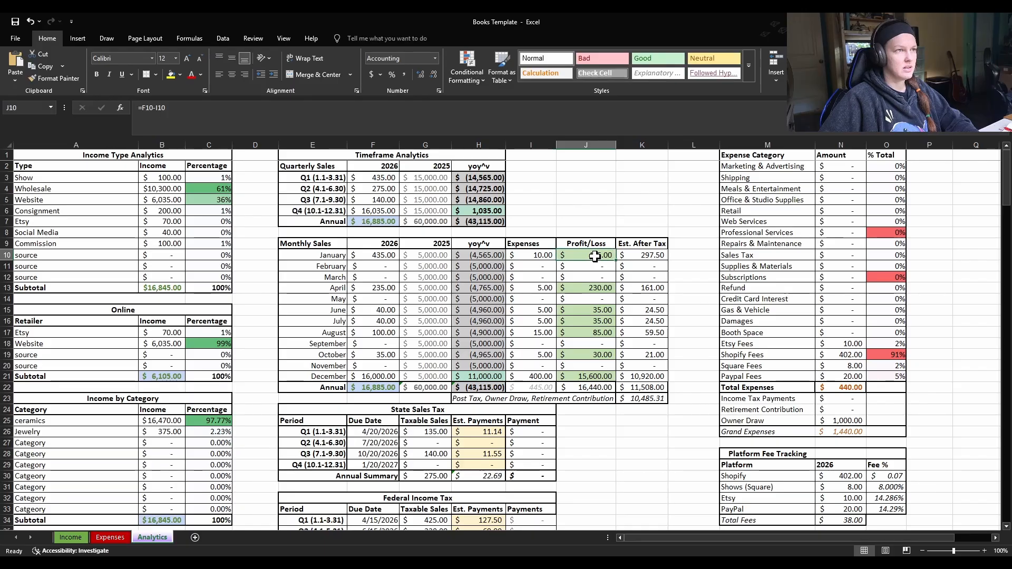
pyautogui.doubleClick(595, 256)
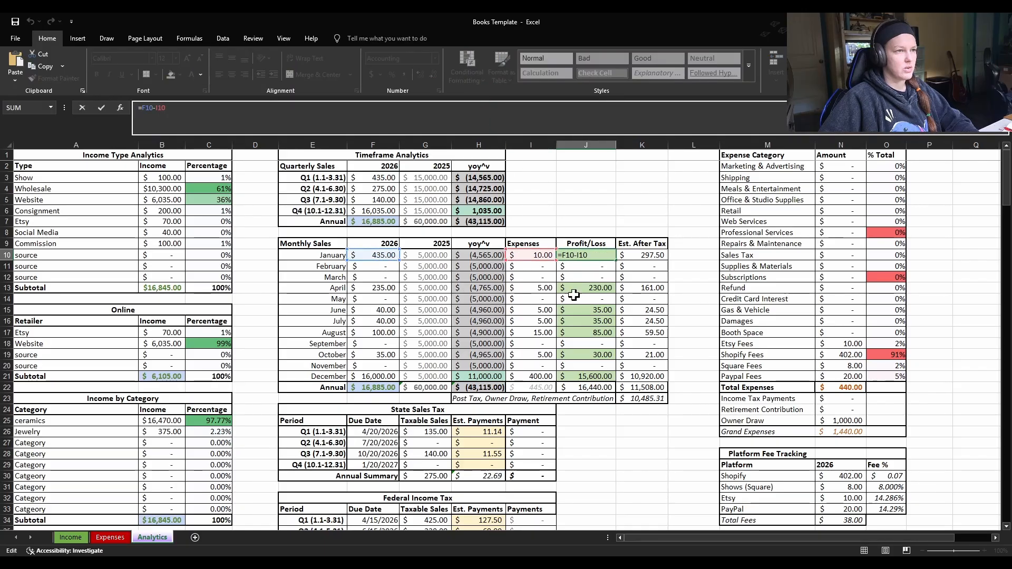
pyautogui.click(545, 256)
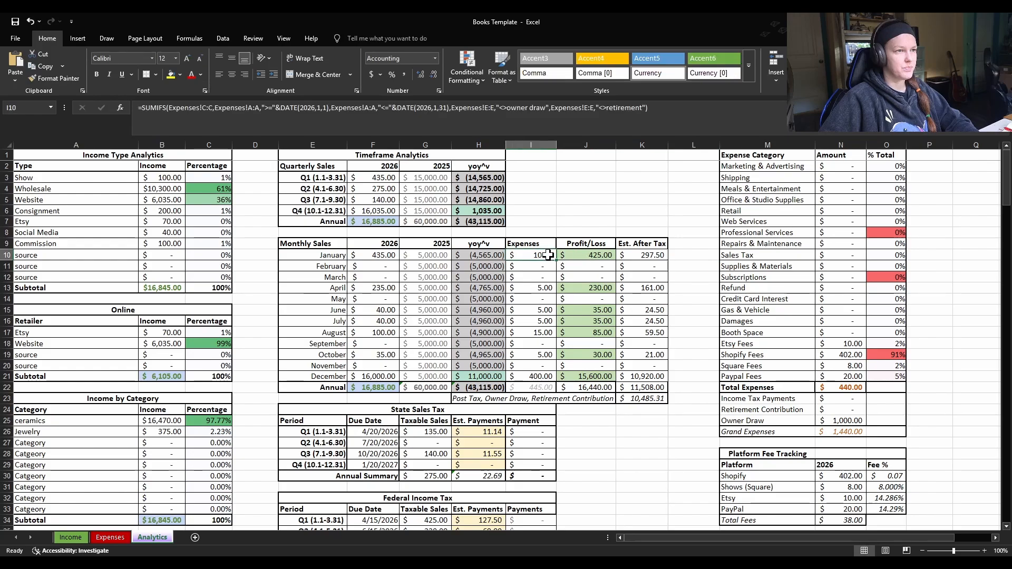
# Record a 1/1/2026 expense on the Expenses sheet: vendor fidelity, amount $300.00, description "IRA contribution", category retirement.
pyautogui.click(110, 537)
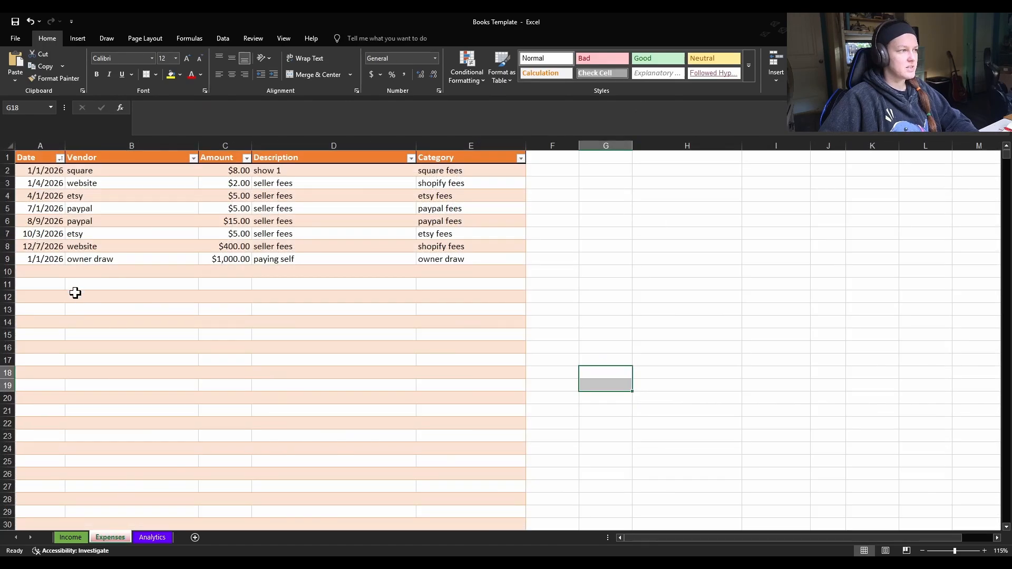
pyautogui.click(37, 272)
pyautogui.write('1/1/2026')
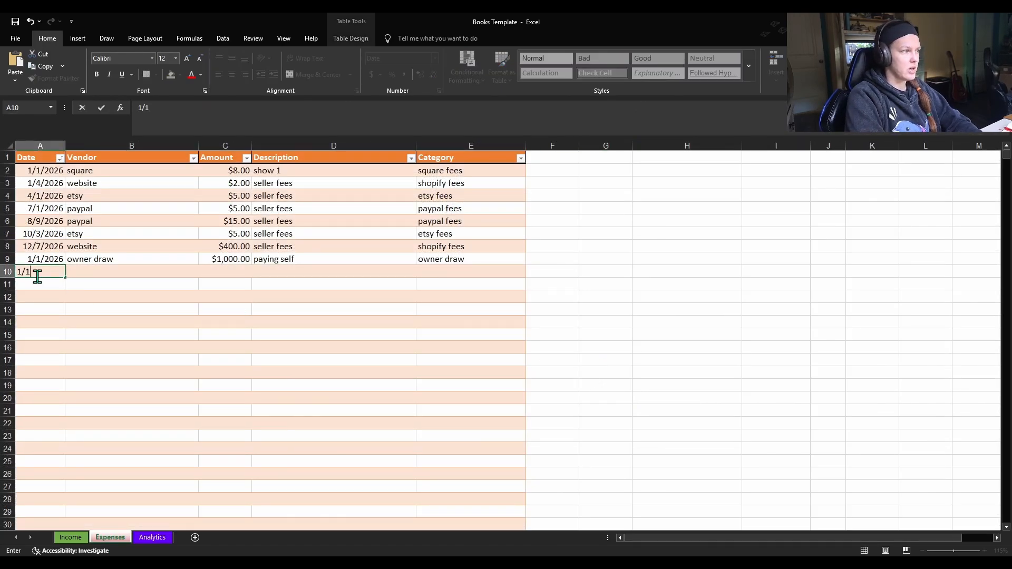
pyautogui.press('Tab')
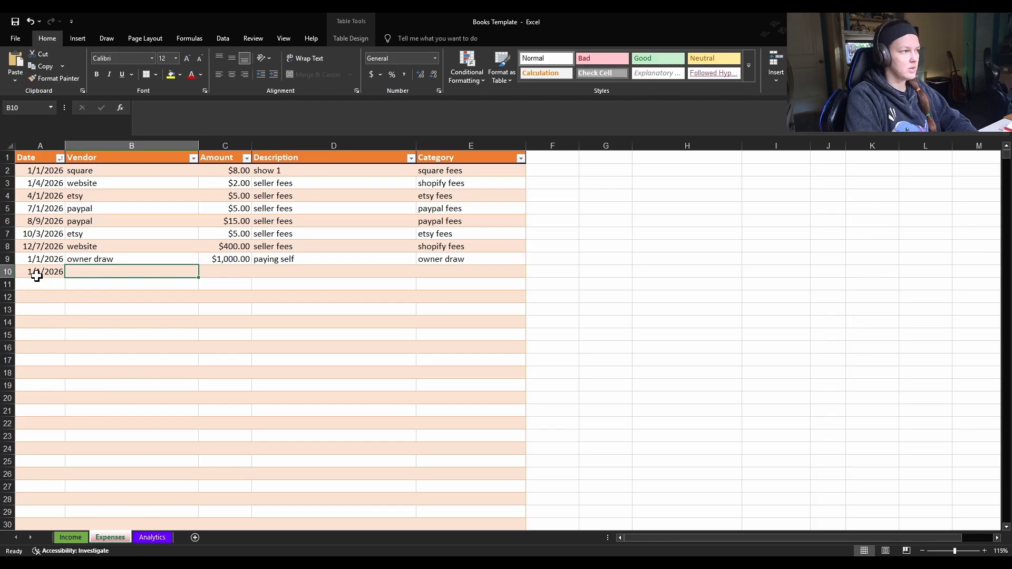
pyautogui.write('fidelity')
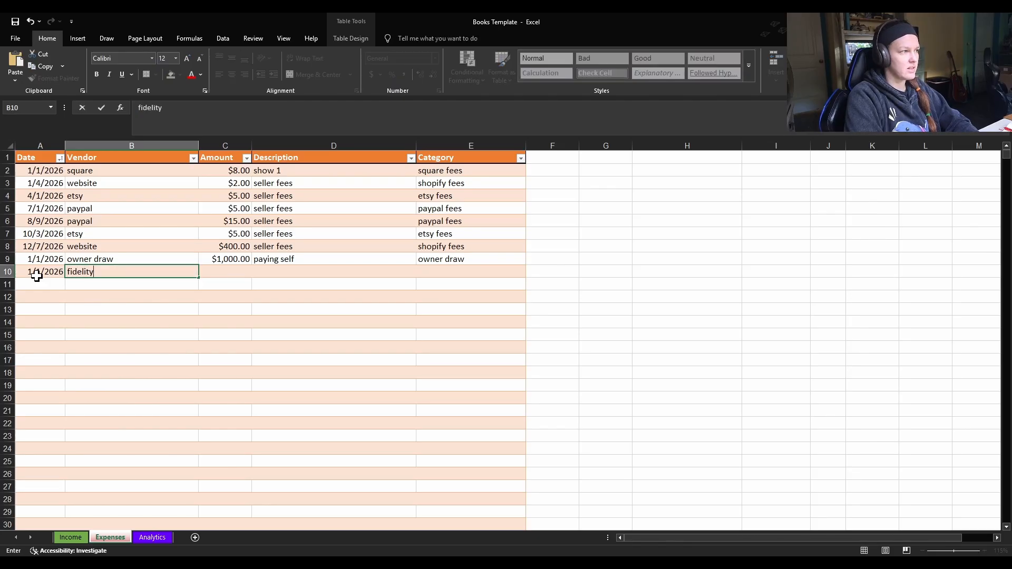
pyautogui.press('Tab')
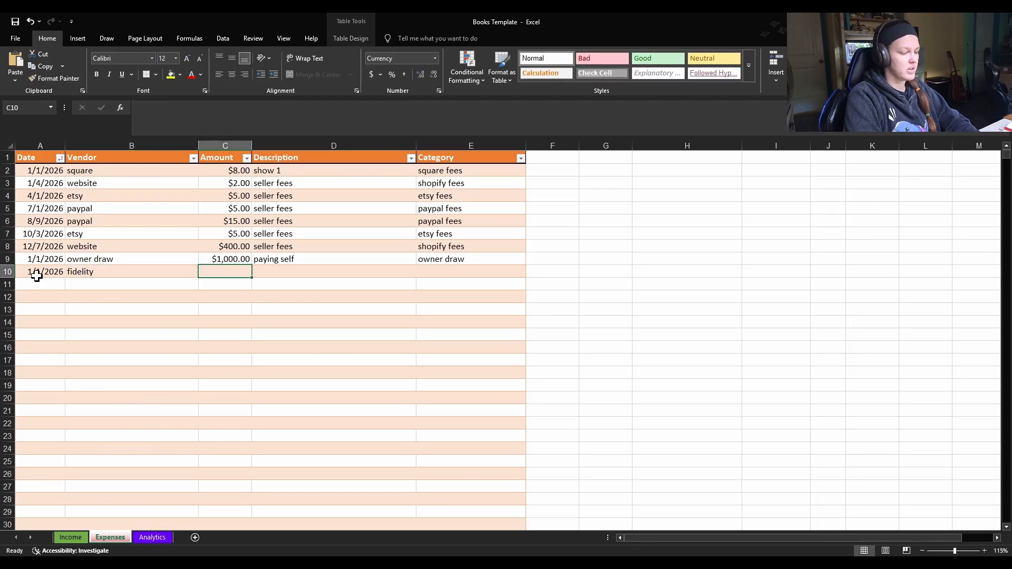
pyautogui.write('300')
pyautogui.press('Tab')
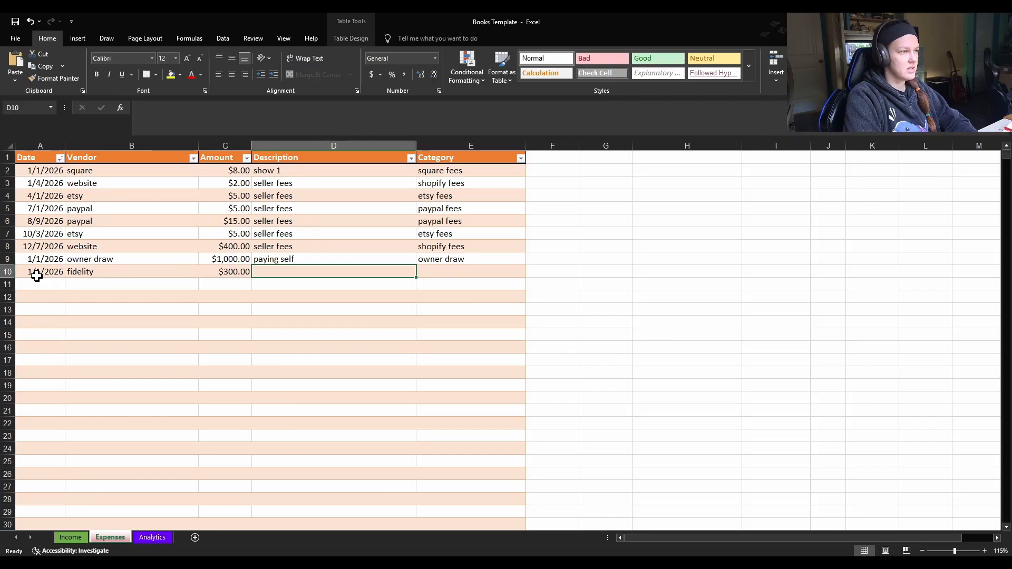
pyautogui.write('ibution')
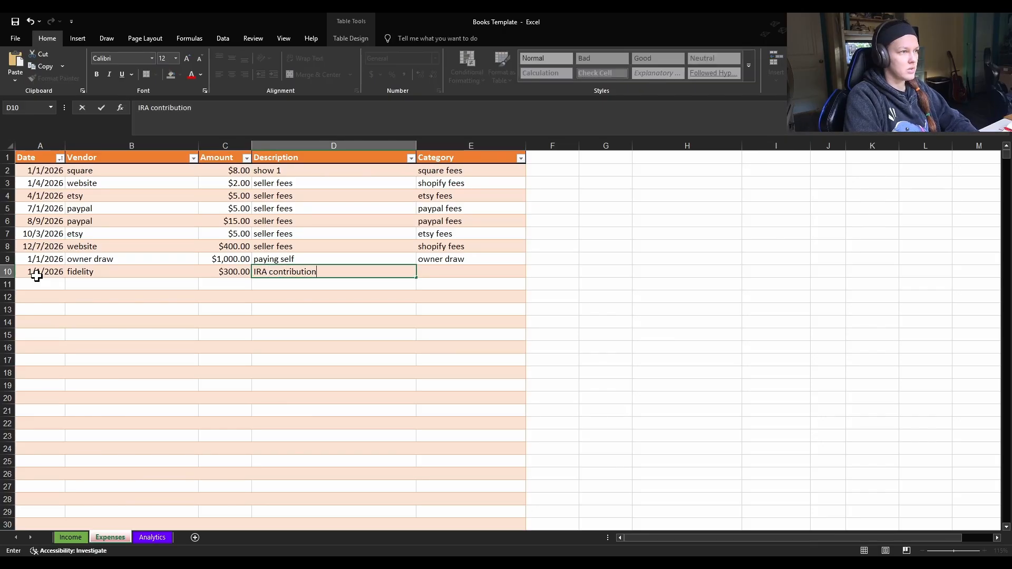
pyautogui.press('Tab')
pyautogui.write('ret')
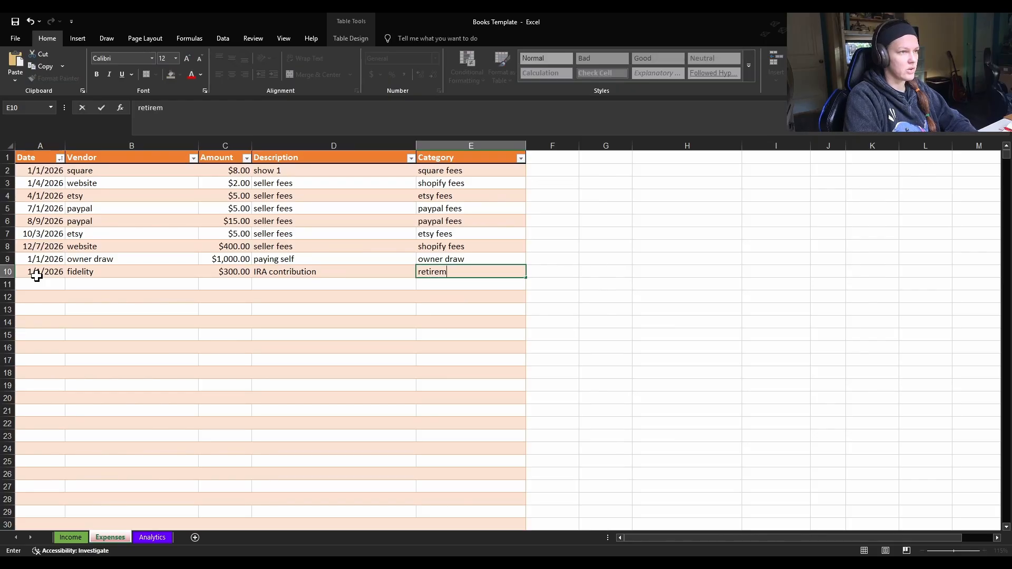
pyautogui.click(649, 348)
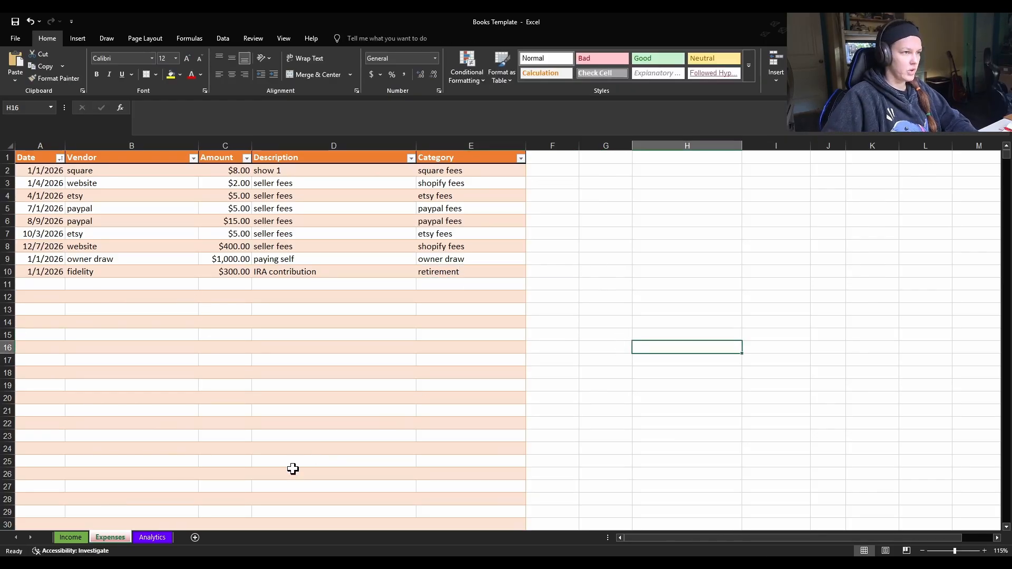
# Inspect January's Est. After Tax formula on the Analytics sheet to see how it handles retirement expenses.
pyautogui.click(166, 541)
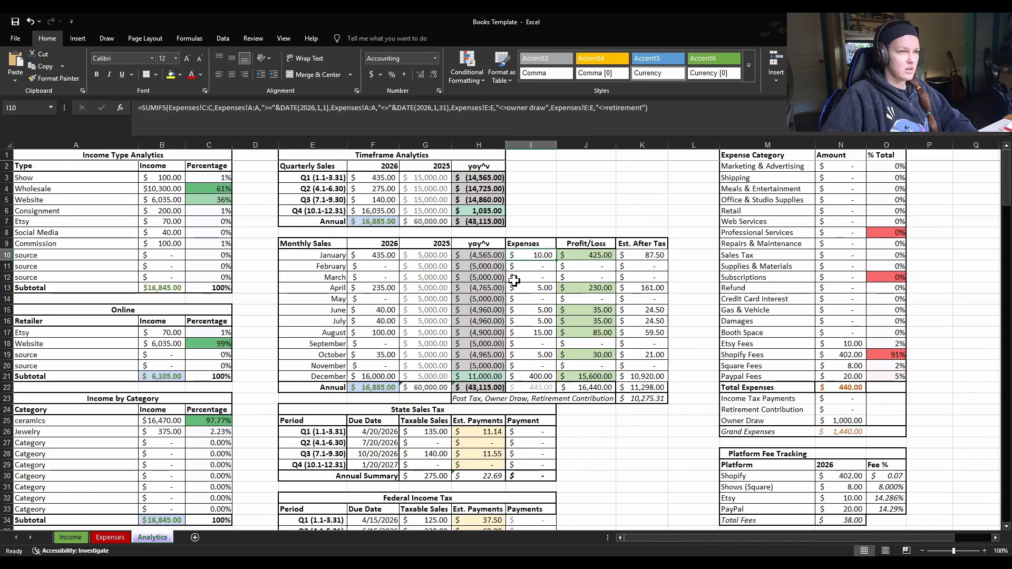
pyautogui.click(628, 252)
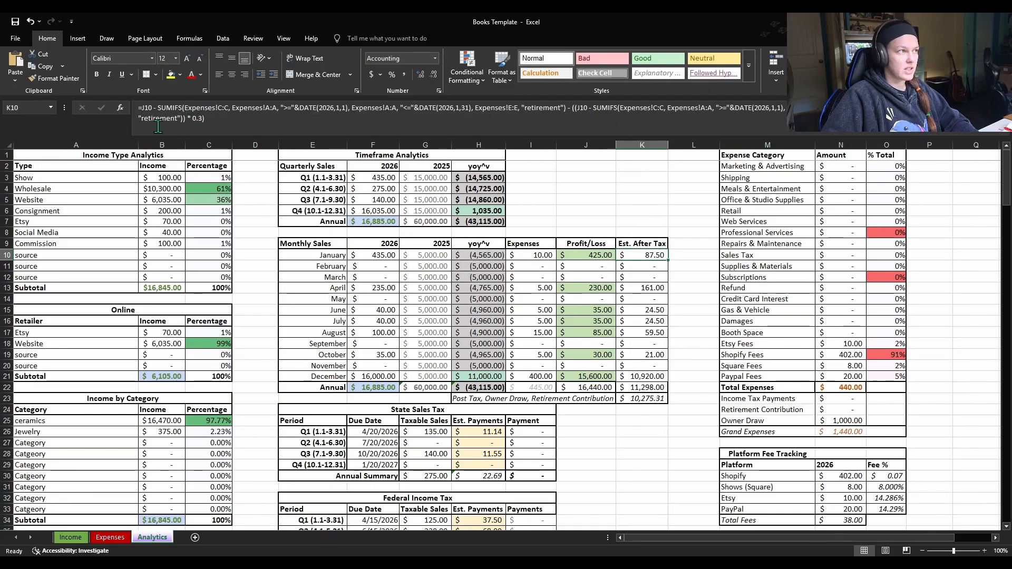
pyautogui.click(696, 447)
# Change the category criterion in the Retirement Contribution amount's SUMIF formula to "retirement".
pyautogui.click(840, 410)
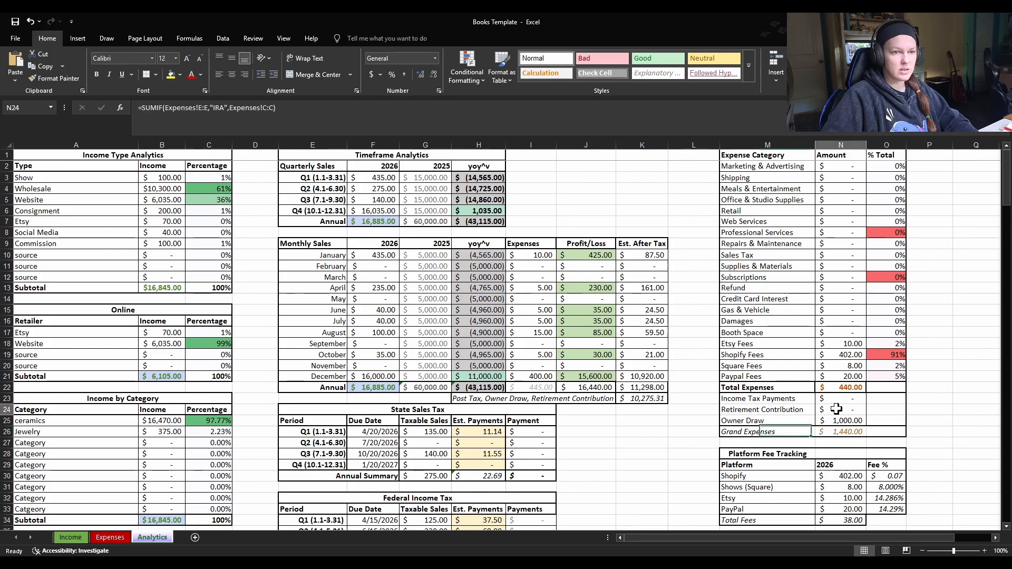
pyautogui.click(217, 108)
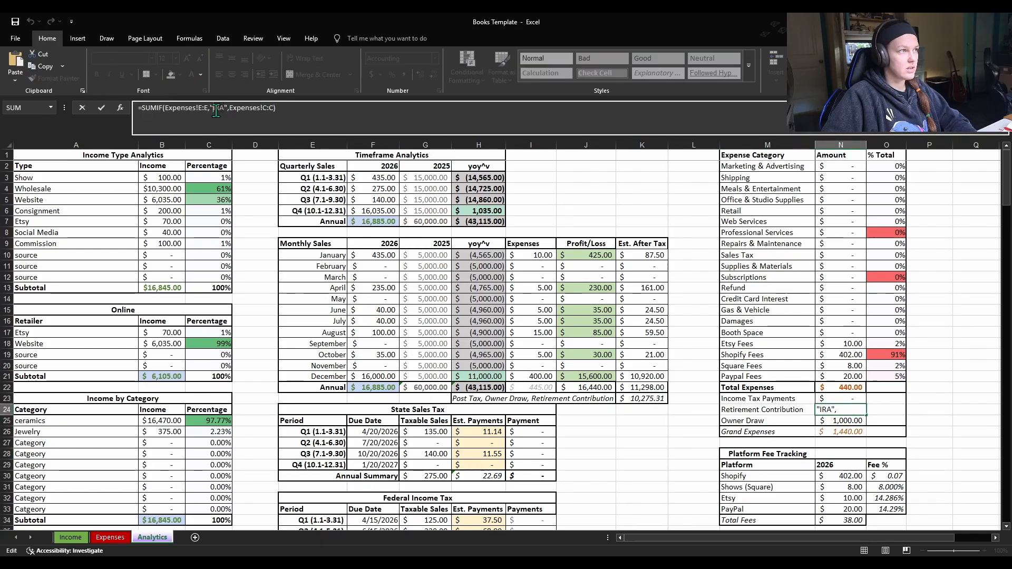
pyautogui.press('BackSpace')
pyautogui.press('BackSpace')
pyautogui.press('BackSpace')
pyautogui.write('retirement')
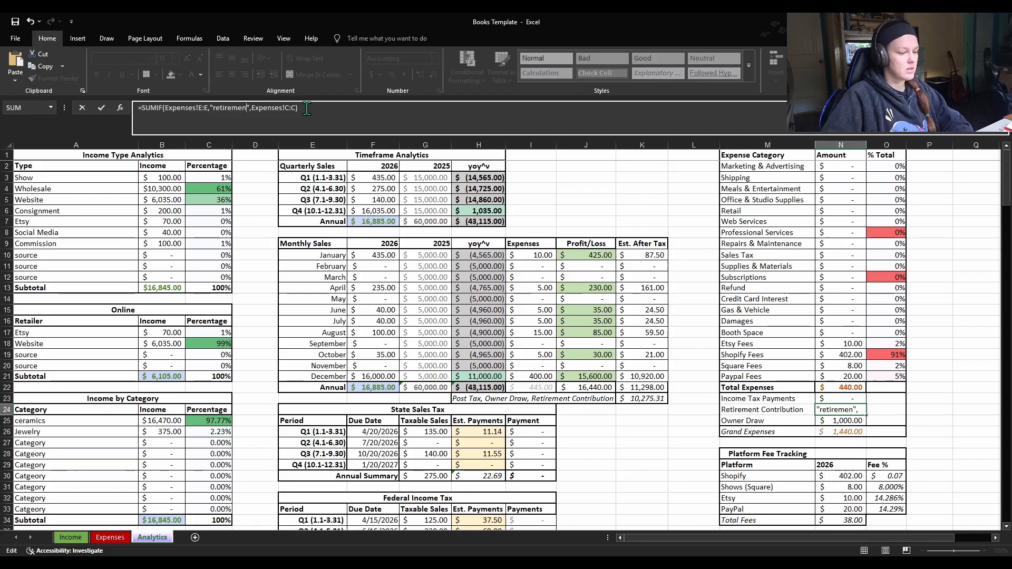
pyautogui.press('Return')
pyautogui.click(643, 442)
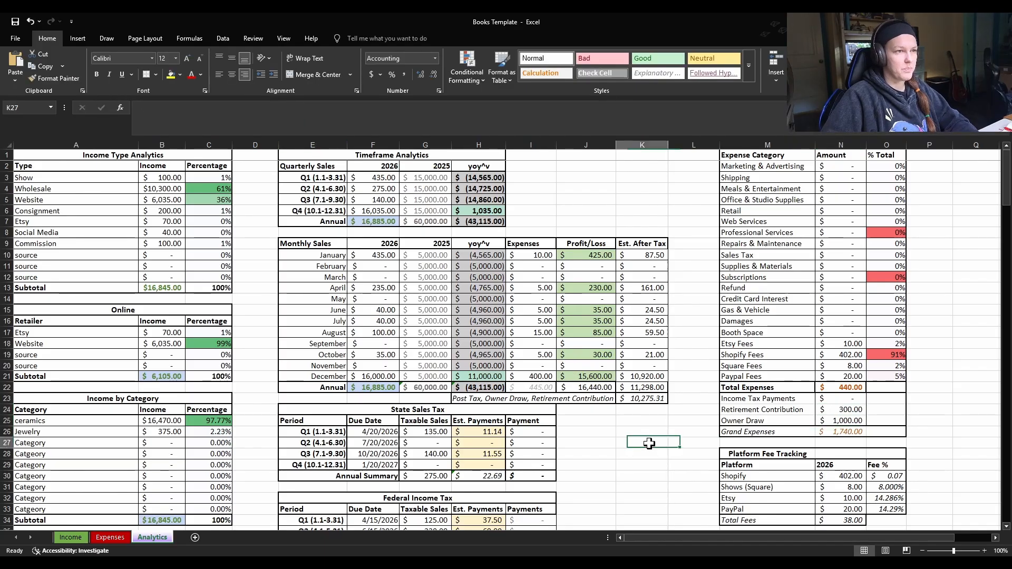
# Check January's Expenses, Profit/Loss and Est. After Tax formulas in the Monthly Sales table.
pyautogui.click(530, 255)
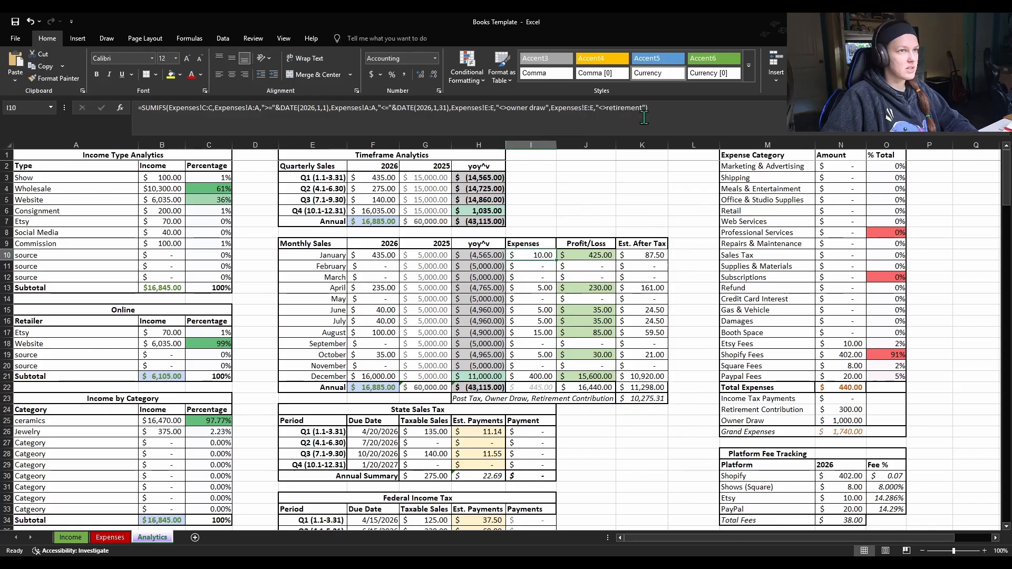
pyautogui.click(603, 255)
pyautogui.click(634, 257)
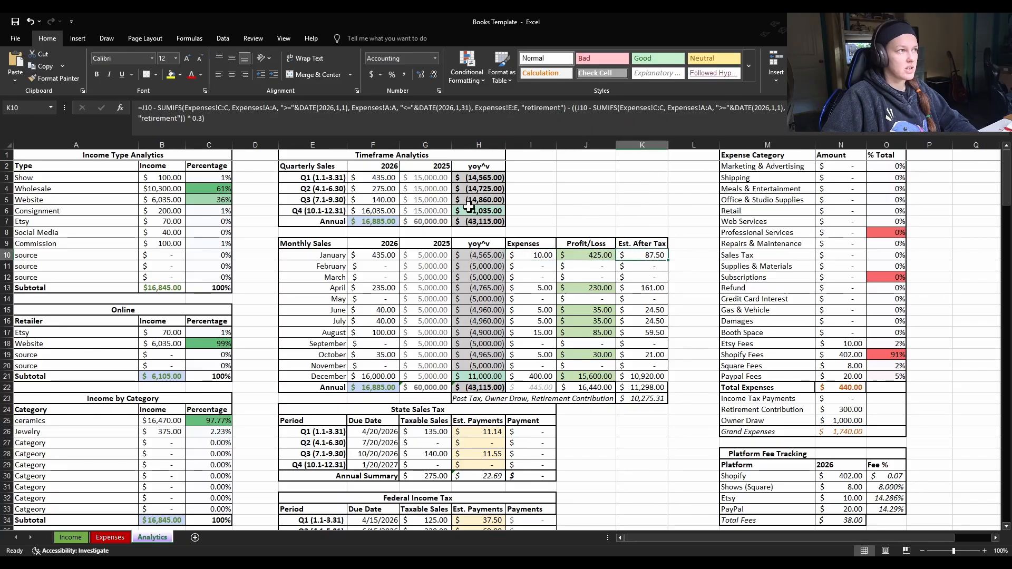
pyautogui.click(638, 476)
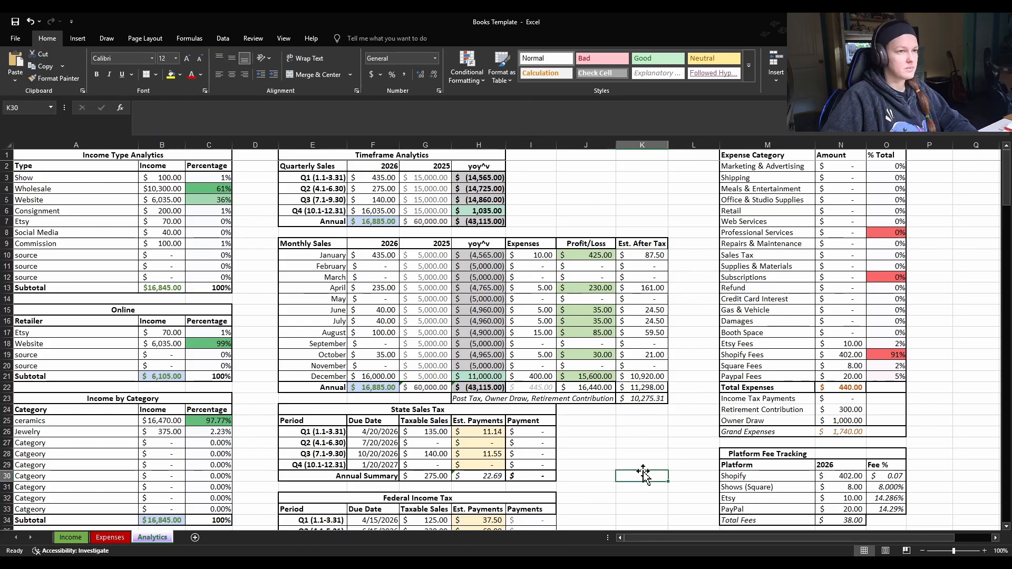
# Compare January's Expenses formula with the Retirement Contribution and Owner Draw amounts in the Expense Category table.
pyautogui.click(549, 255)
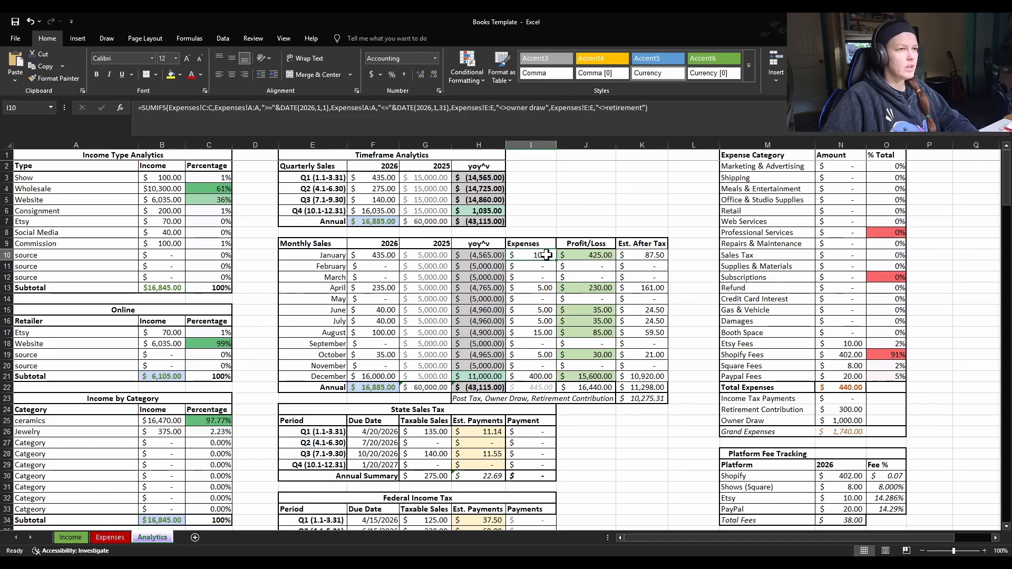
pyautogui.click(843, 411)
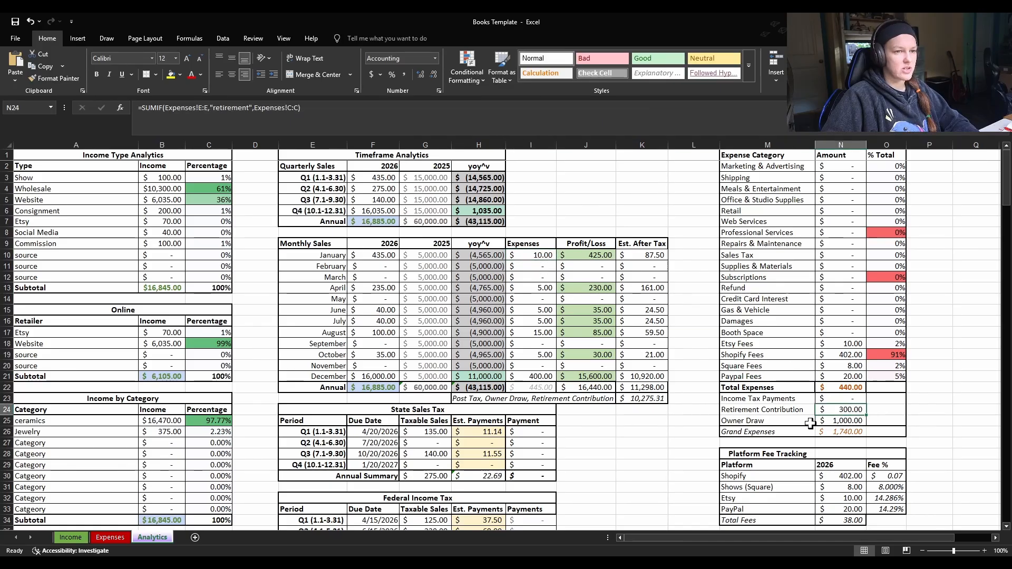
pyautogui.click(548, 255)
pyautogui.click(847, 421)
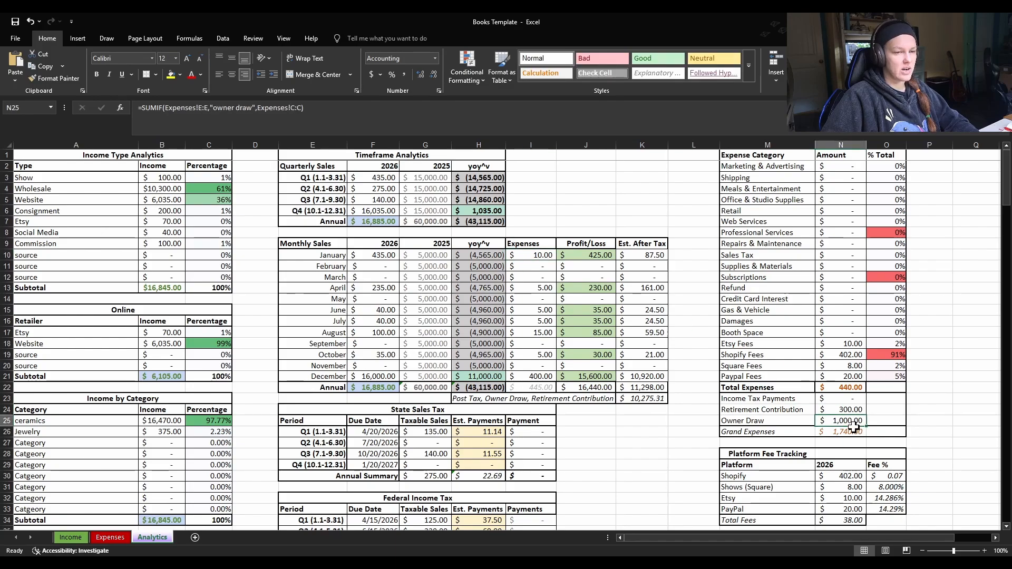
# Trace January's Profit/Loss back to its Expenses cell, and examine how the Est. After Tax formula uses that profit and retirement expenses.
pyautogui.click(594, 255)
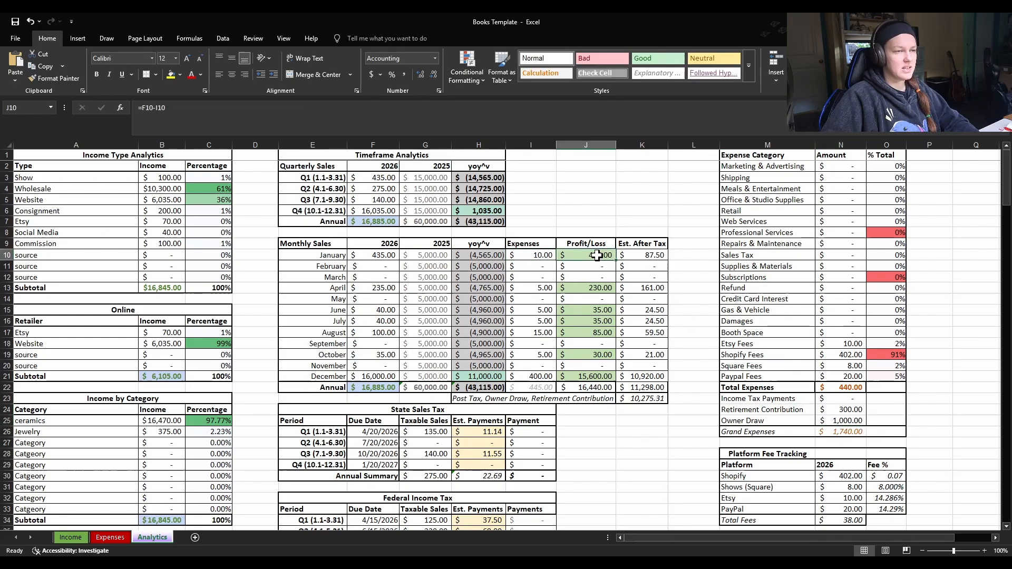
pyautogui.click(544, 258)
pyautogui.click(592, 259)
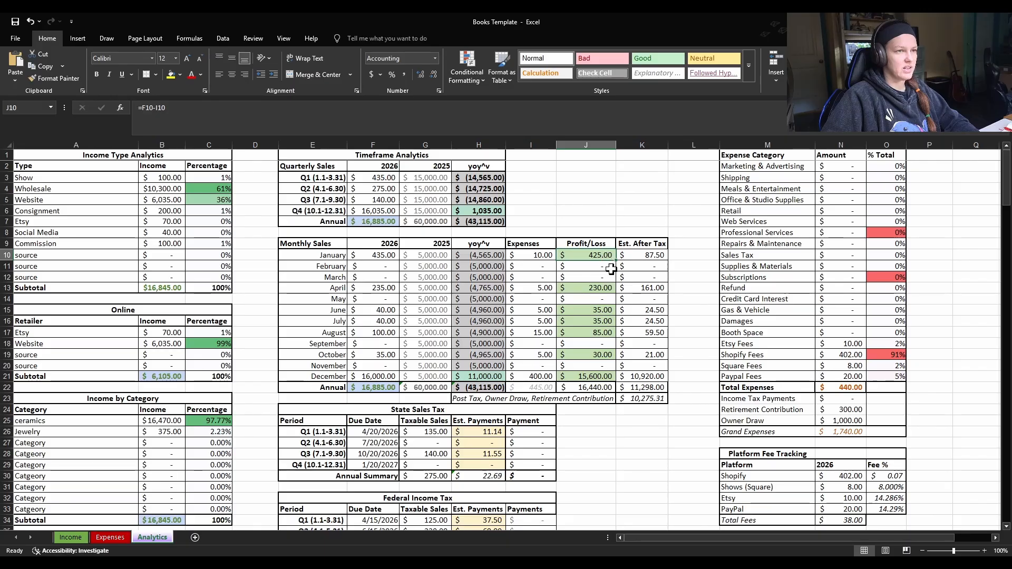
pyautogui.click(653, 258)
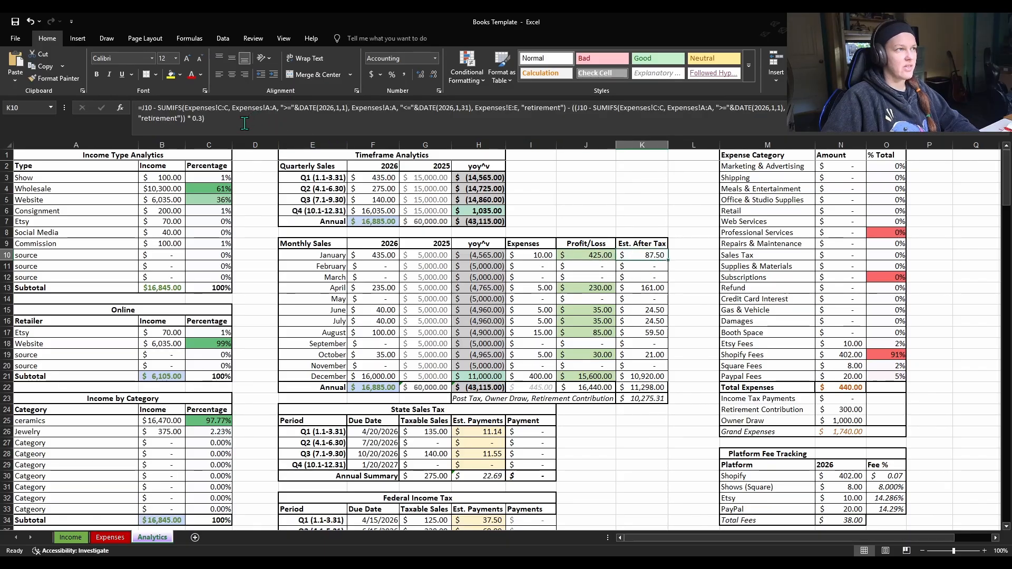
# Examine the formula behind January's Est. After Tax value in the Monthly Sales table.
pyautogui.click(141, 111)
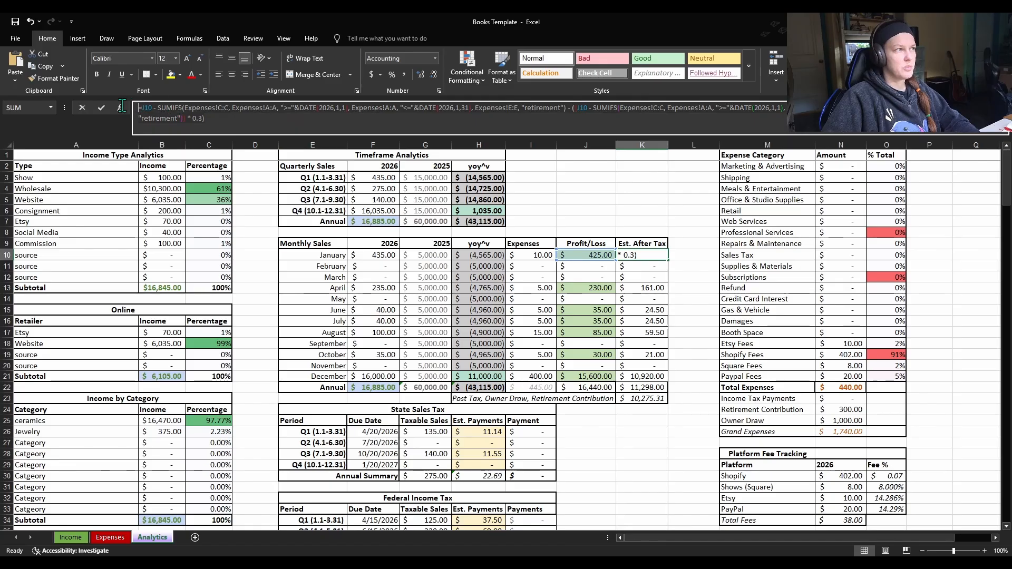
pyautogui.click(701, 279)
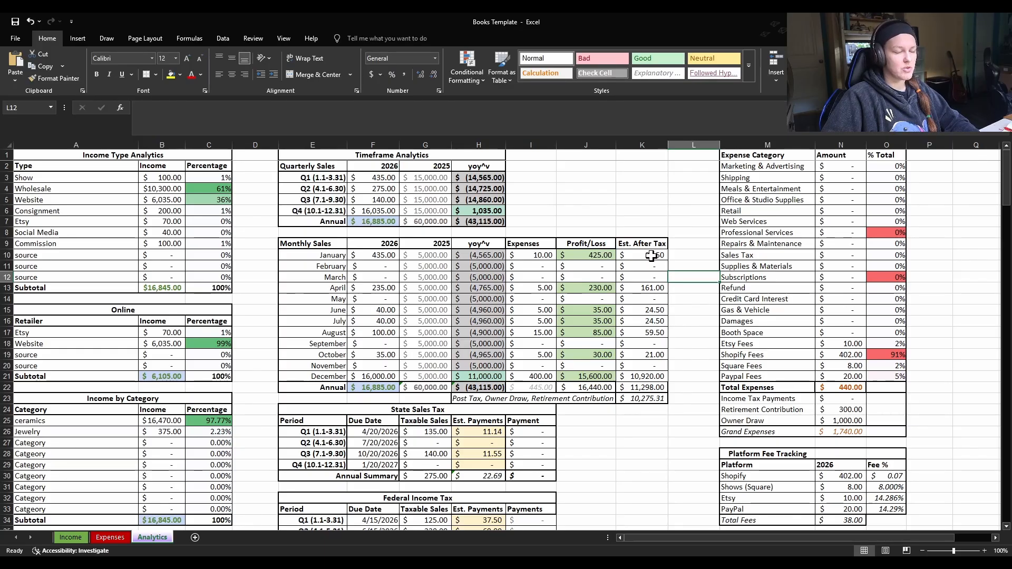
pyautogui.click(651, 256)
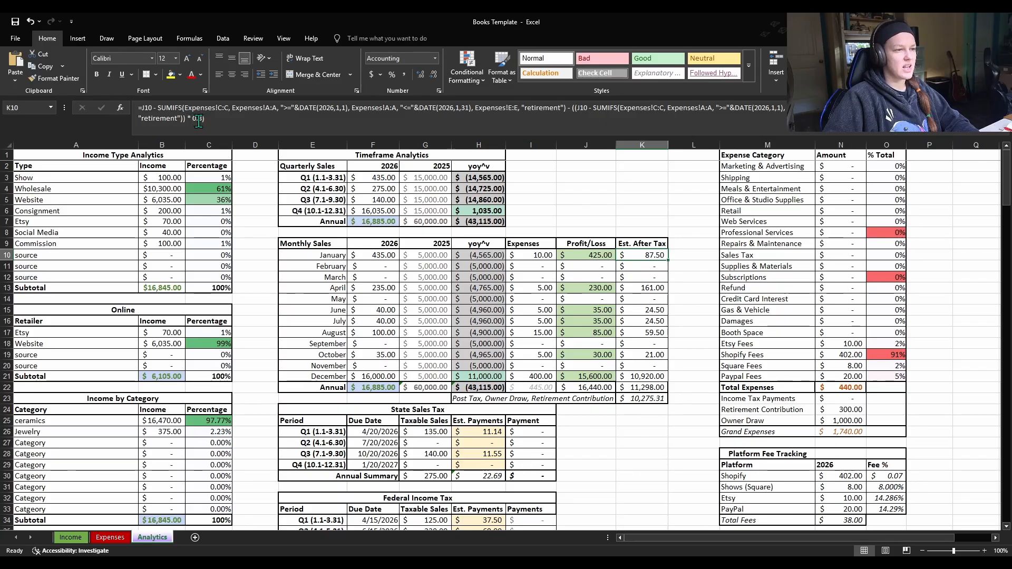
pyautogui.click(628, 463)
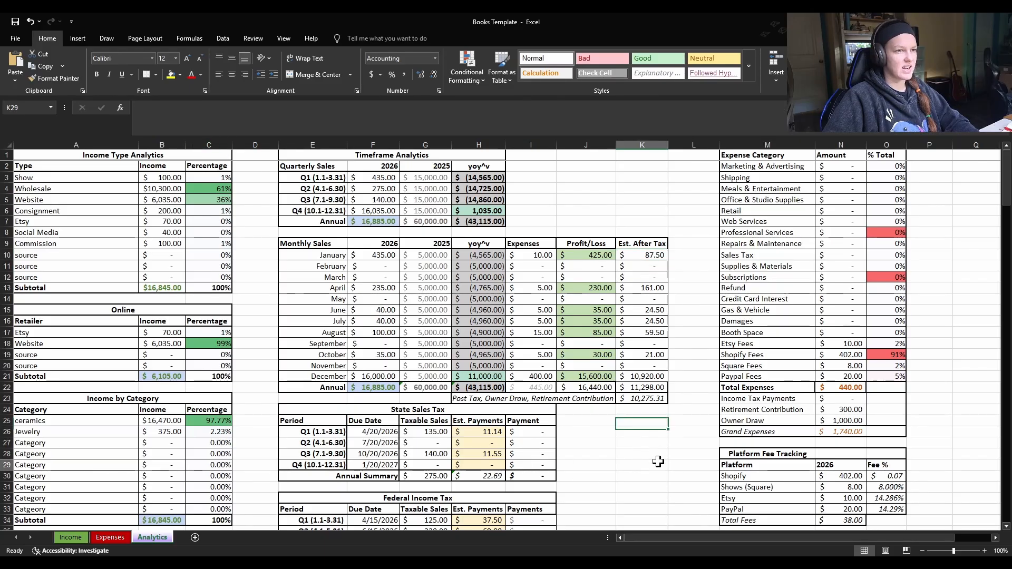
pyautogui.scroll(-1, 662, 228)
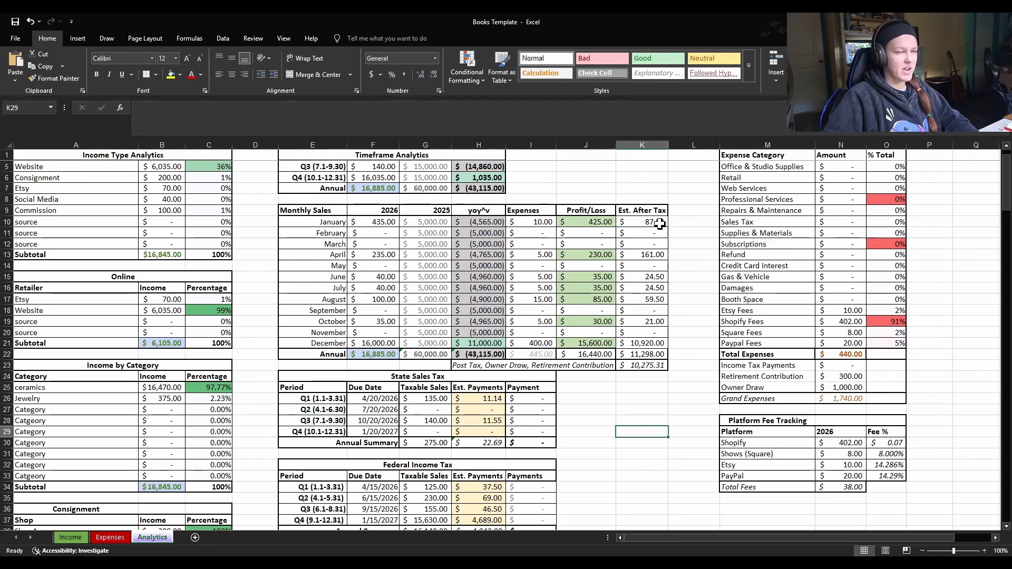
pyautogui.click(710, 241)
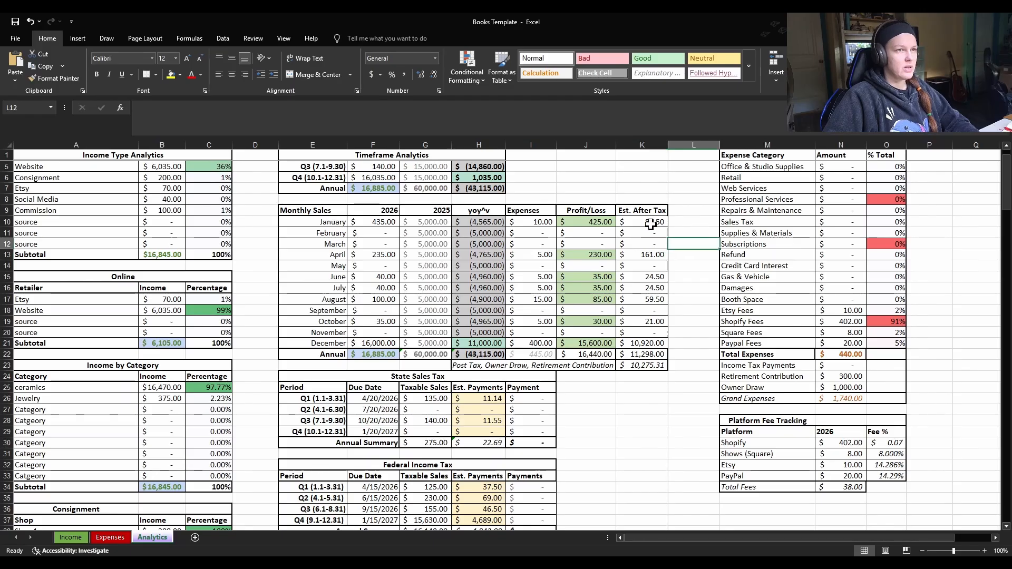
pyautogui.scroll(-1, 669, 227)
pyautogui.scroll(1, 663, 237)
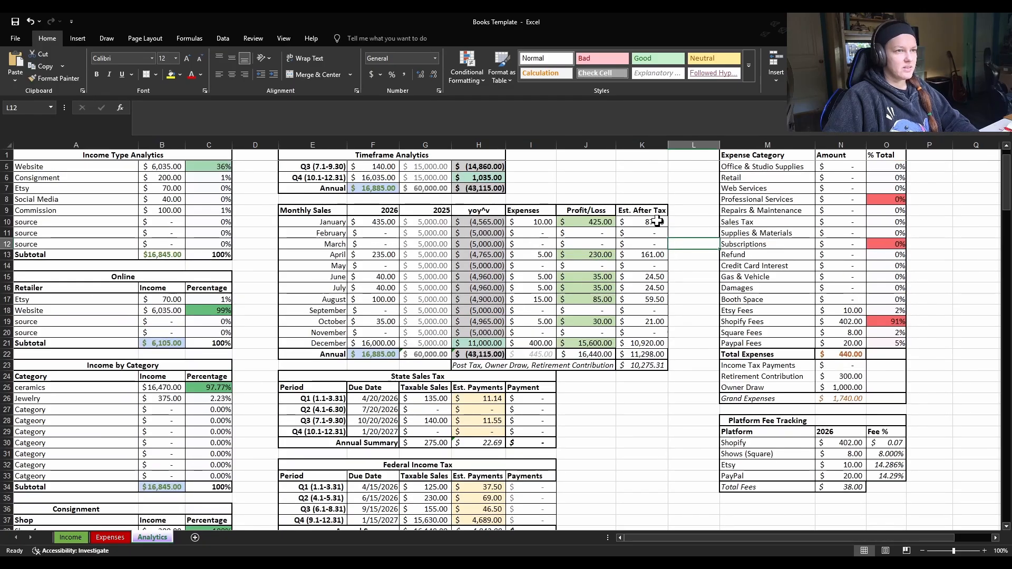
# Compare January's Est. After Tax formula with the formulas for January Profit/Loss, January Expenses and Retirement Contribution.
pyautogui.click(656, 222)
pyautogui.click(589, 222)
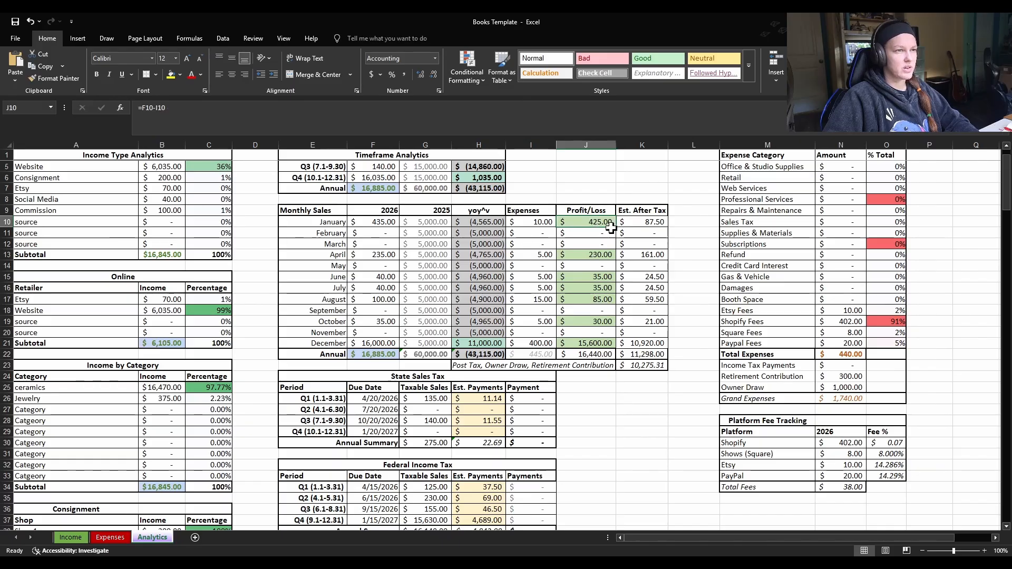
pyautogui.click(648, 224)
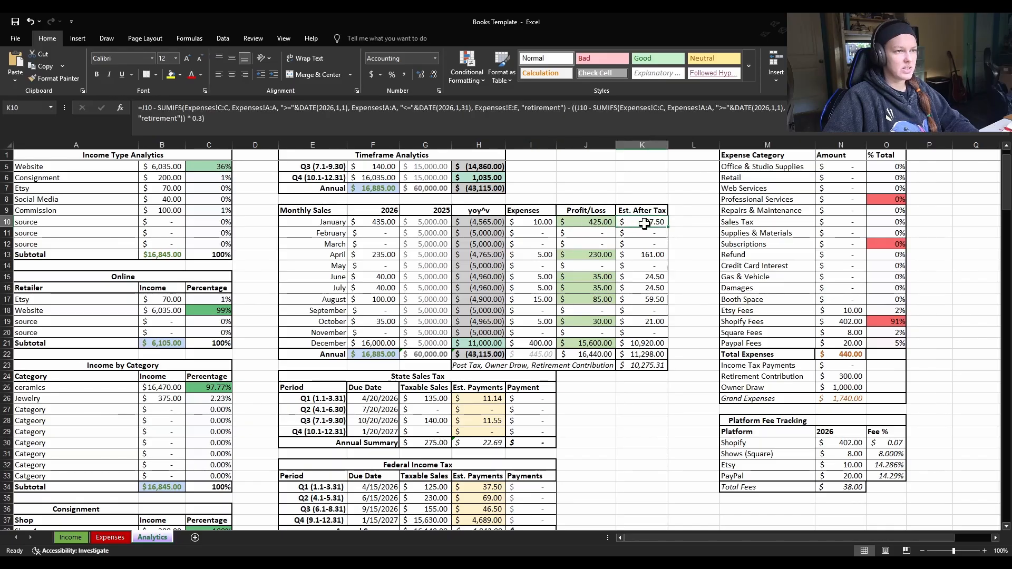
pyautogui.click(859, 378)
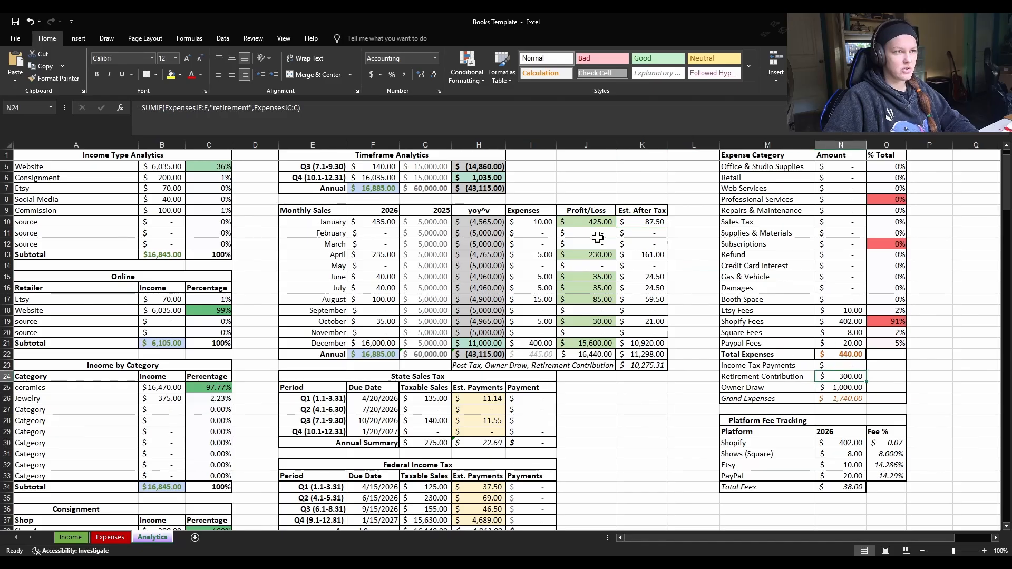
pyautogui.click(549, 223)
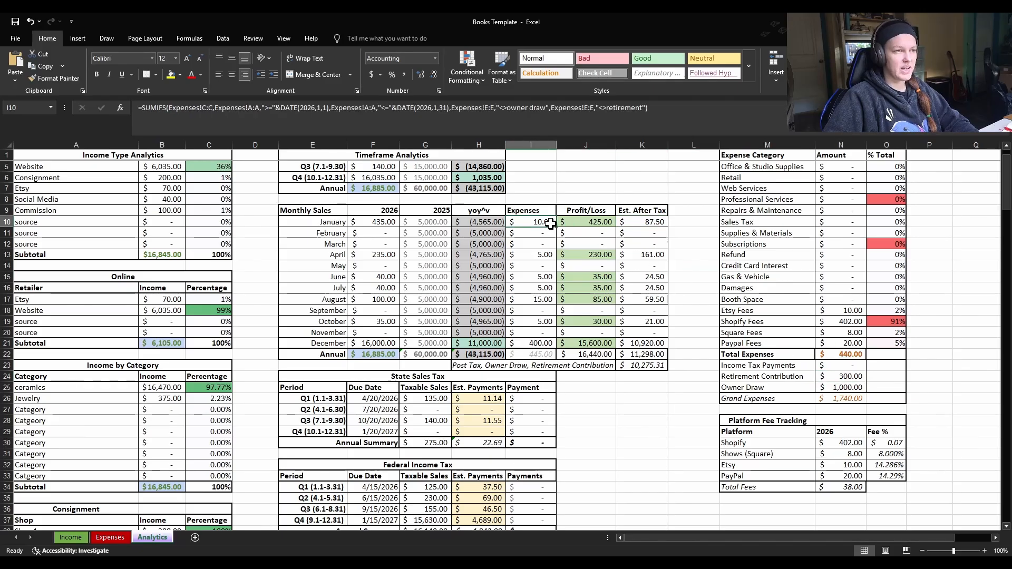
pyautogui.click(655, 224)
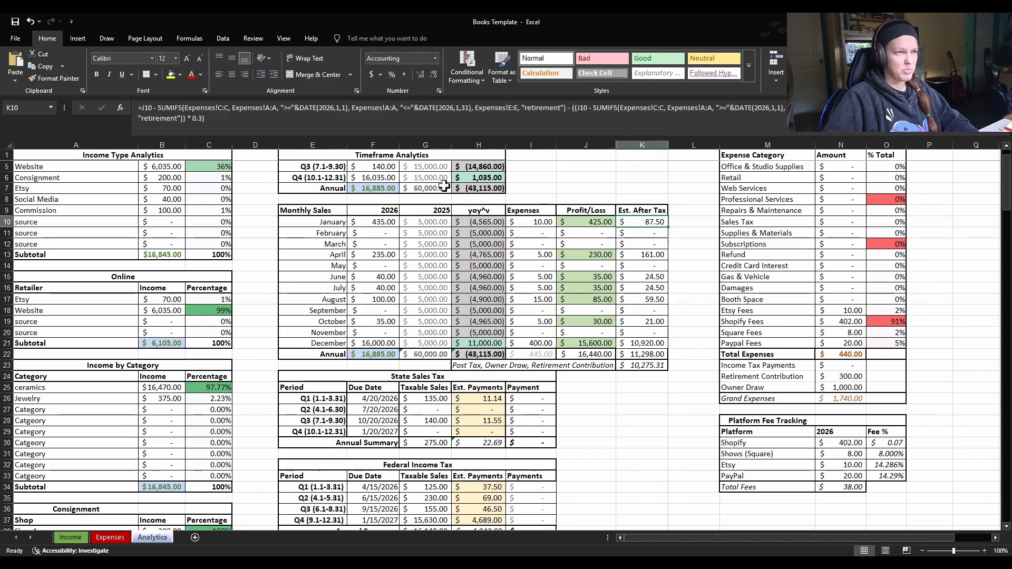
pyautogui.click(712, 296)
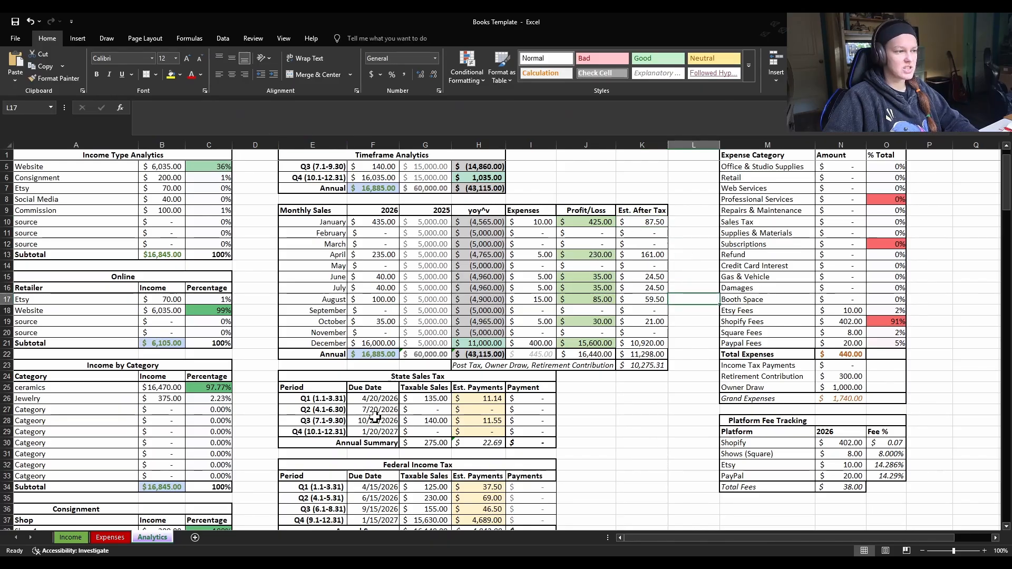
# Clear the IRA contribution amount on the Expenses sheet and check January's Est. After Tax on the Analytics sheet.
pyautogui.hotkey('ctrl', 'pageup')
pyautogui.click(241, 271)
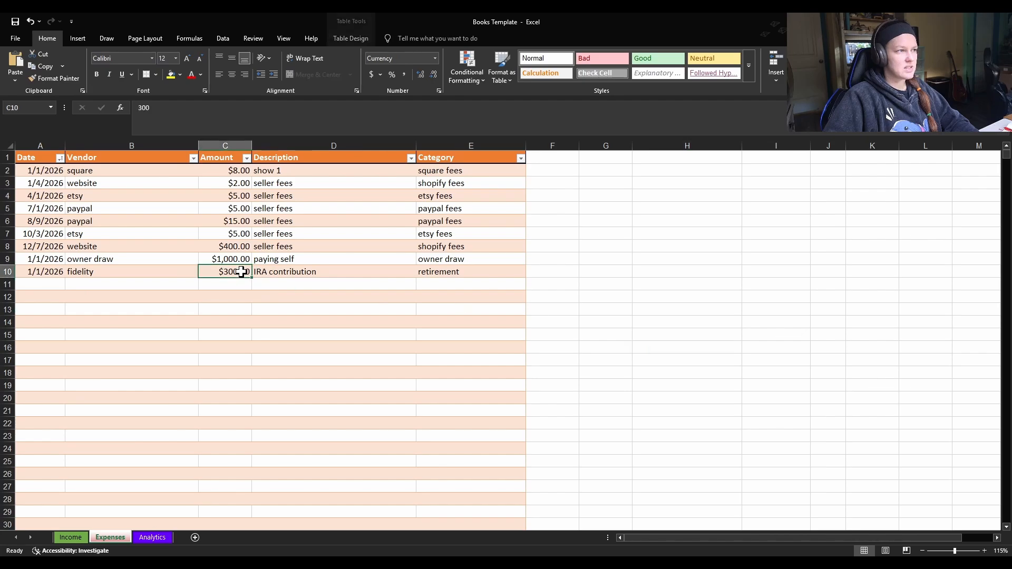
pyautogui.click(285, 394)
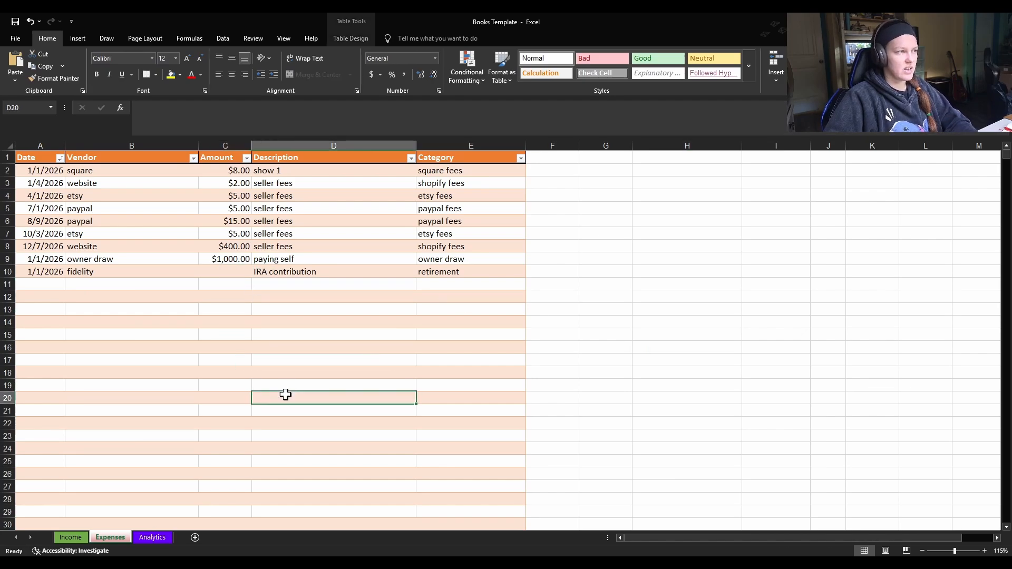
pyautogui.click(166, 539)
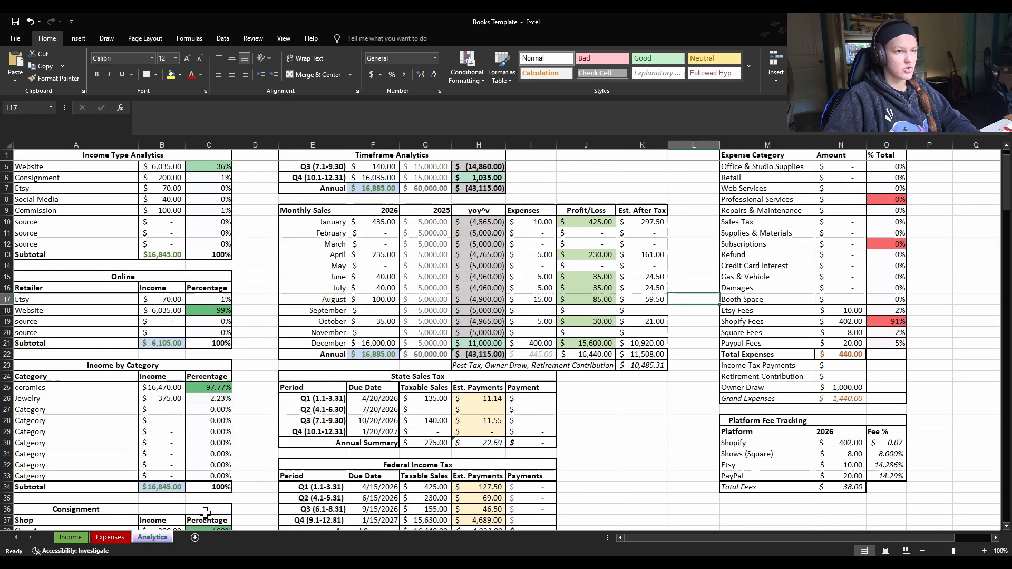
pyautogui.click(656, 223)
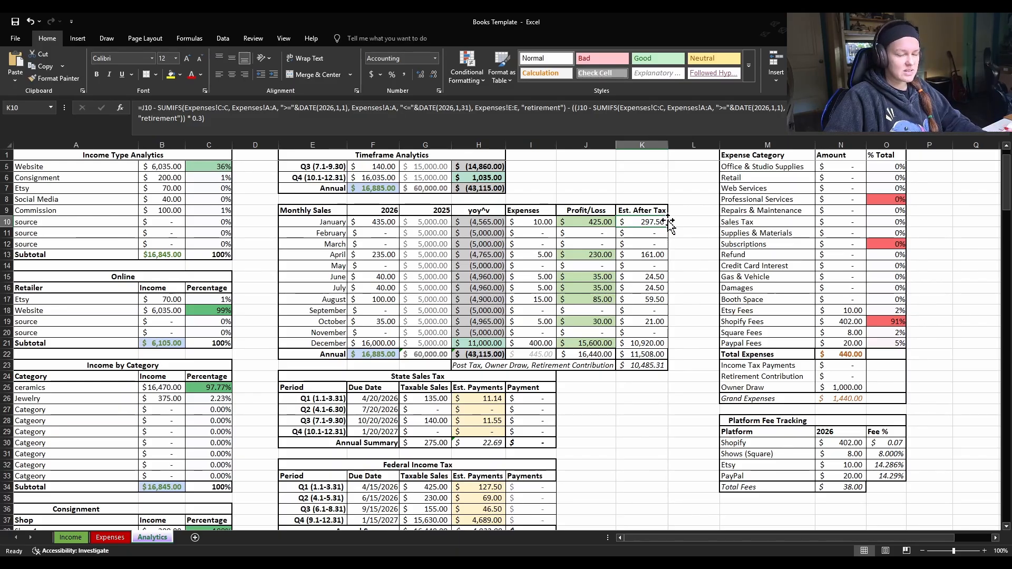
# Enter 300 as the IRA contribution amount on the Expenses sheet and return to the Analytics sheet.
pyautogui.click(120, 542)
pyautogui.click(230, 273)
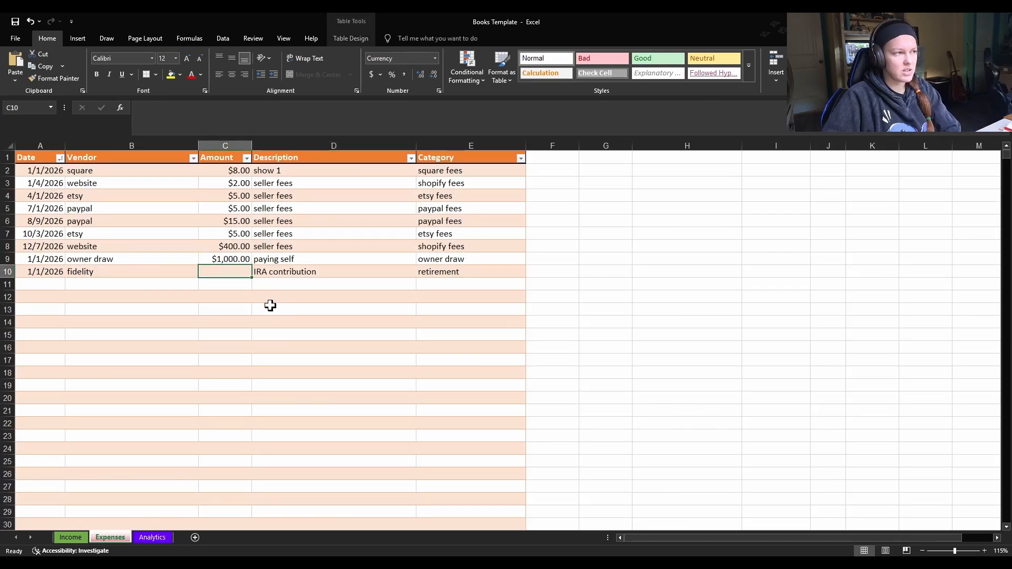
pyautogui.write('300')
pyautogui.click(583, 405)
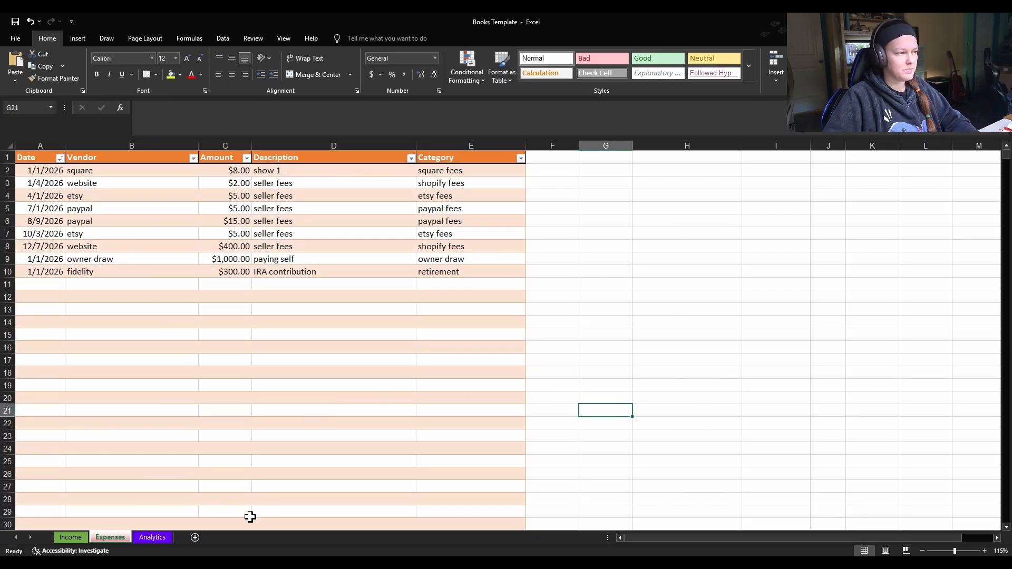
pyautogui.click(153, 537)
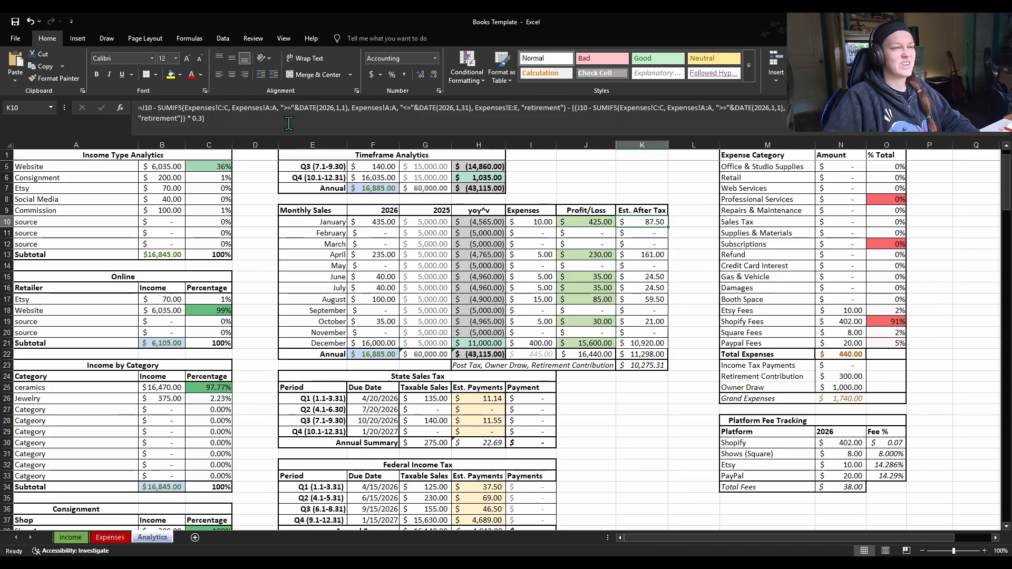
# Inspect February's Est. After Tax formula and the entries on the Expenses sheet that it draws from.
pyautogui.click(706, 255)
pyautogui.scroll(-1, 653, 233)
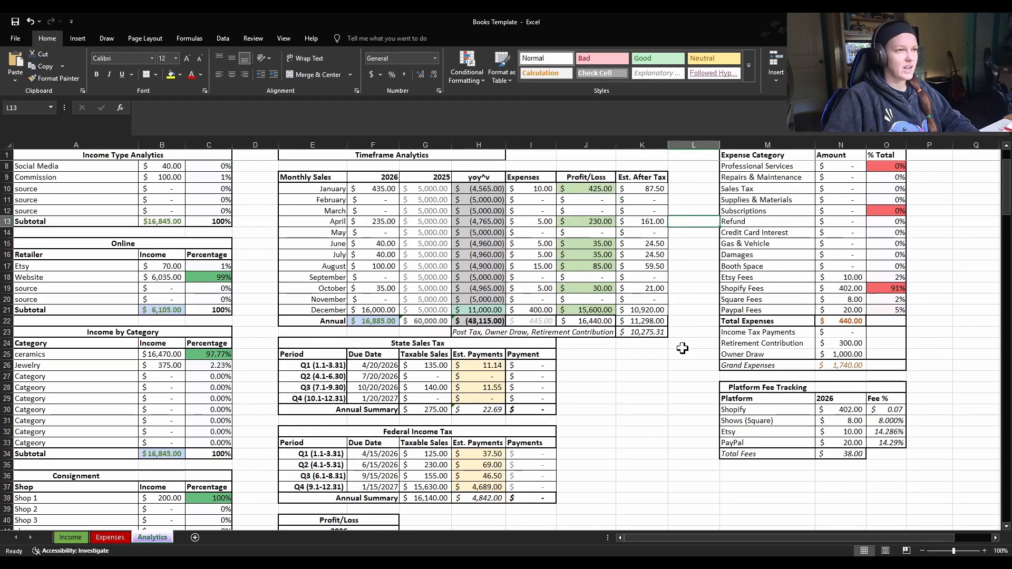
pyautogui.scroll(1, 654, 235)
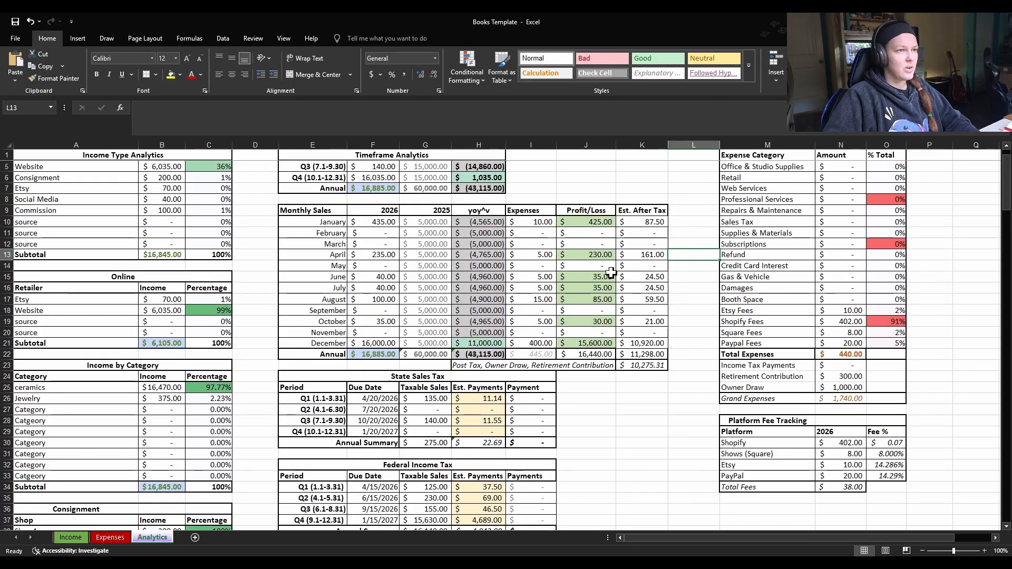
pyautogui.click(662, 234)
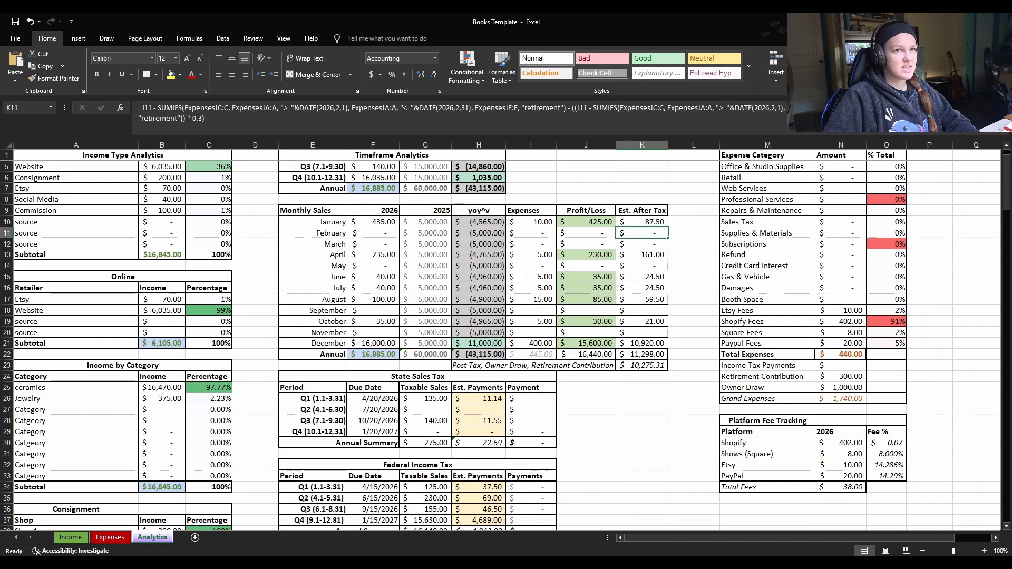
pyautogui.click(110, 537)
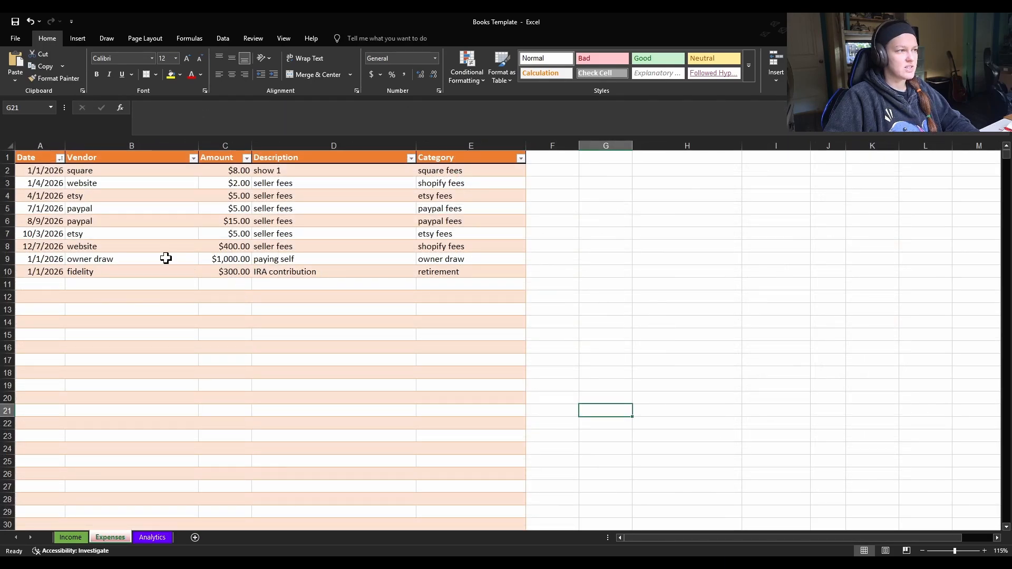
pyautogui.click(152, 538)
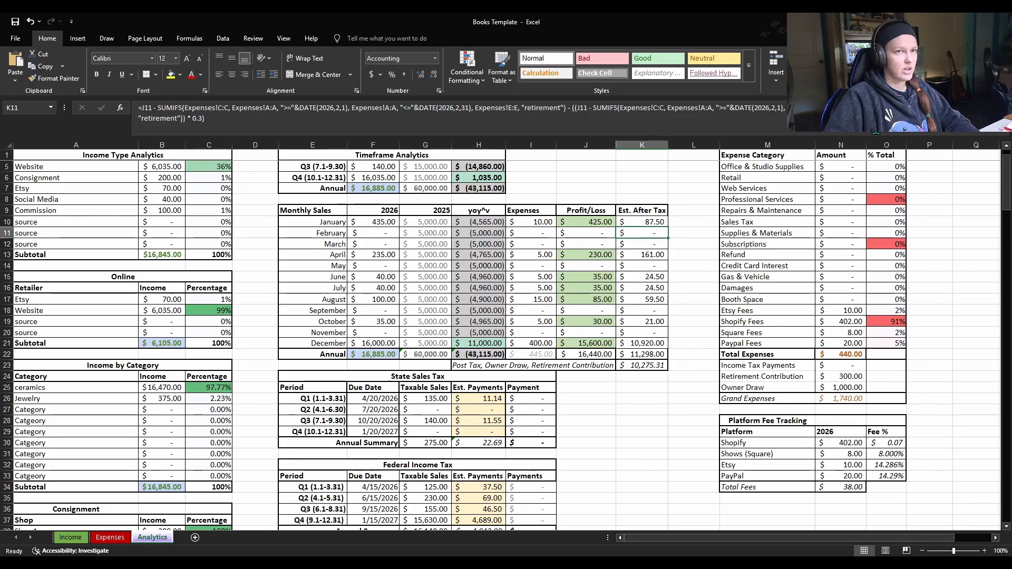
# Check the Est. After Tax formulas month by month from March through December.
pyautogui.press('Down')
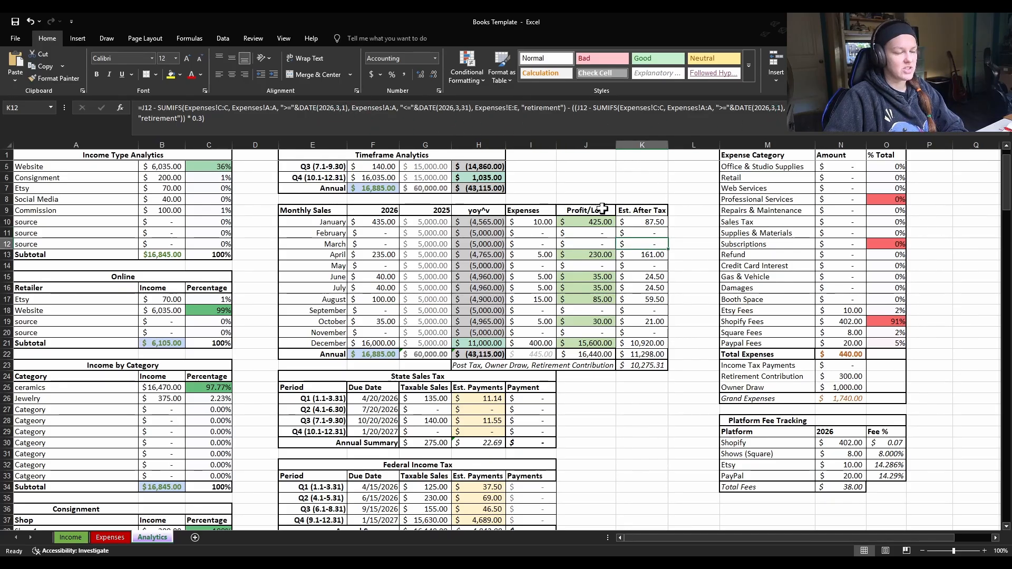
pyautogui.press('Down')
pyautogui.press('Down')
pyautogui.press('Down')
pyautogui.press('Down')
pyautogui.press('Down')
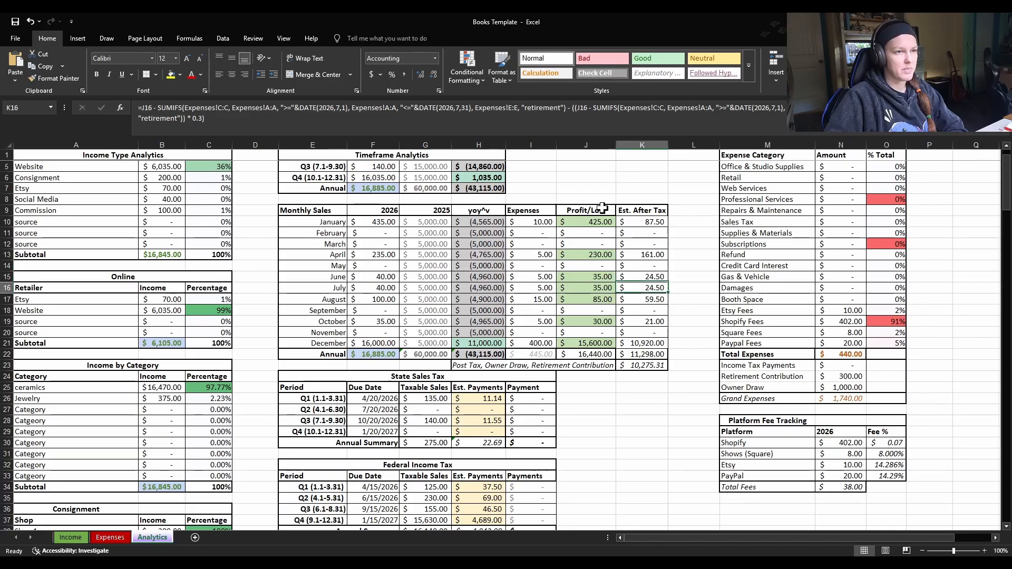
pyautogui.press('Down')
pyautogui.press('Down')
pyautogui.press('Down')
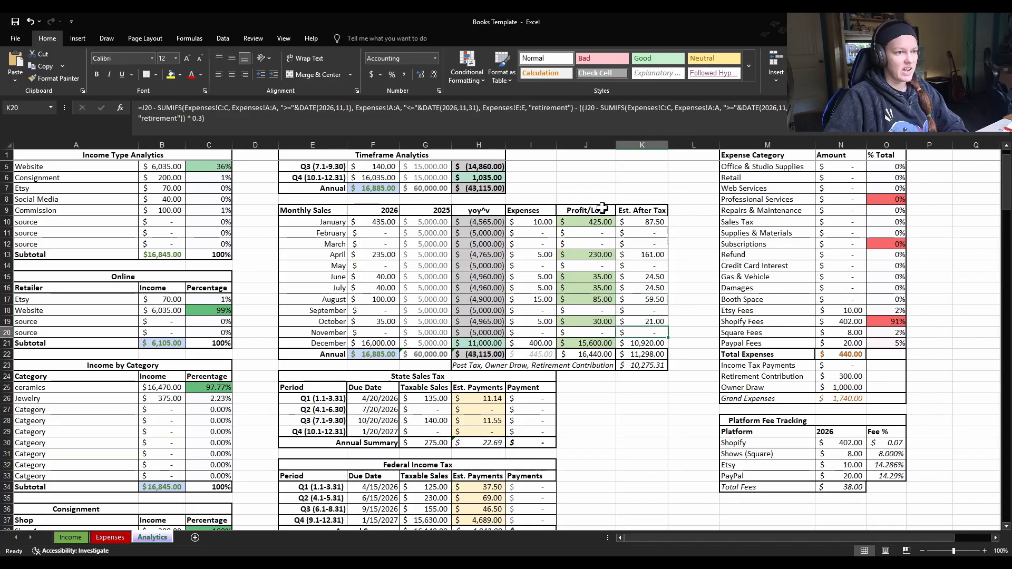
pyautogui.press('Down')
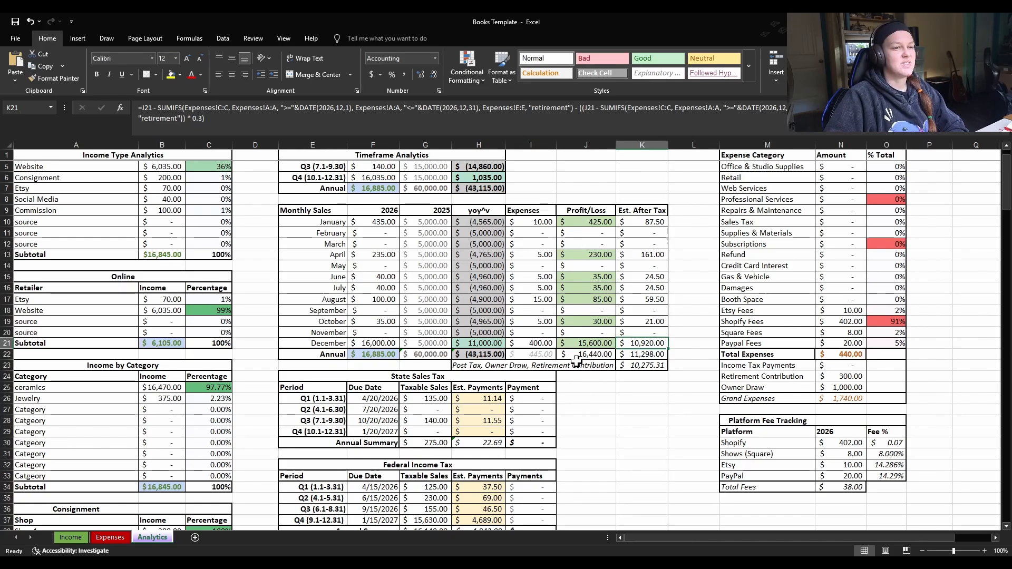
# Examine the cells referenced by the annual Est. After Tax formula and the Post Tax, Owner Draw, Retirement Contribution formula.
pyautogui.press('Down')
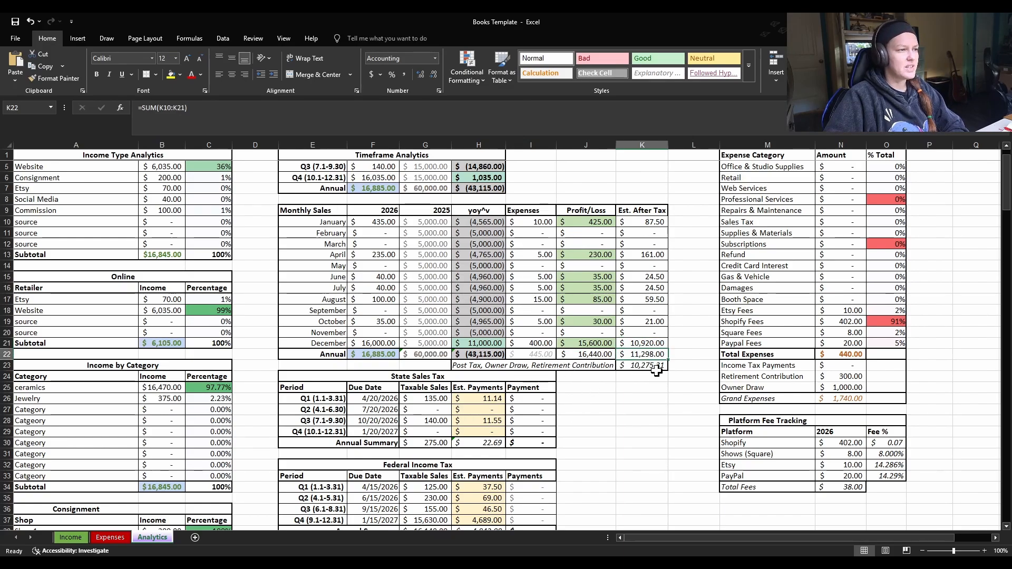
pyautogui.press('F2')
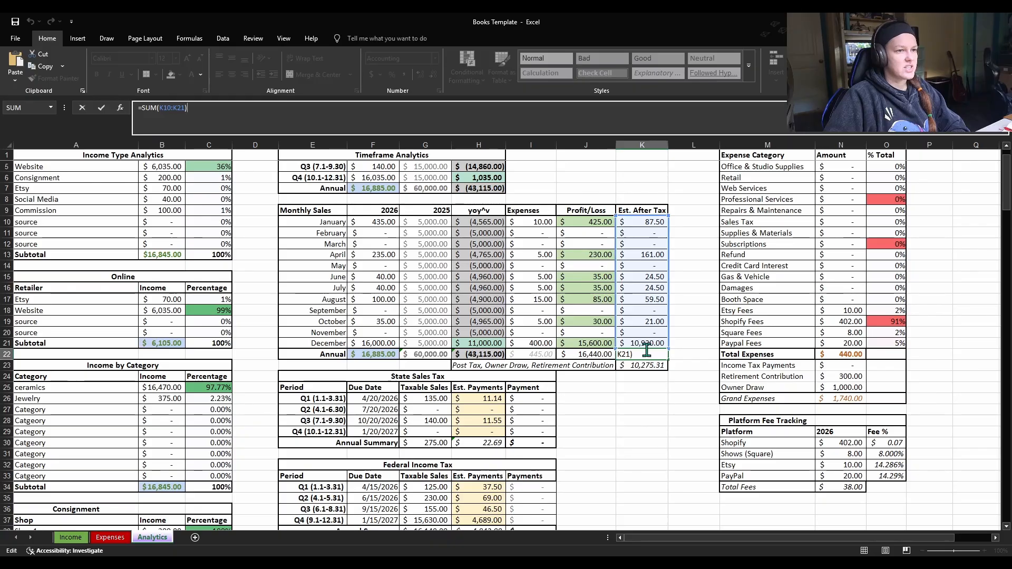
pyautogui.press('Return')
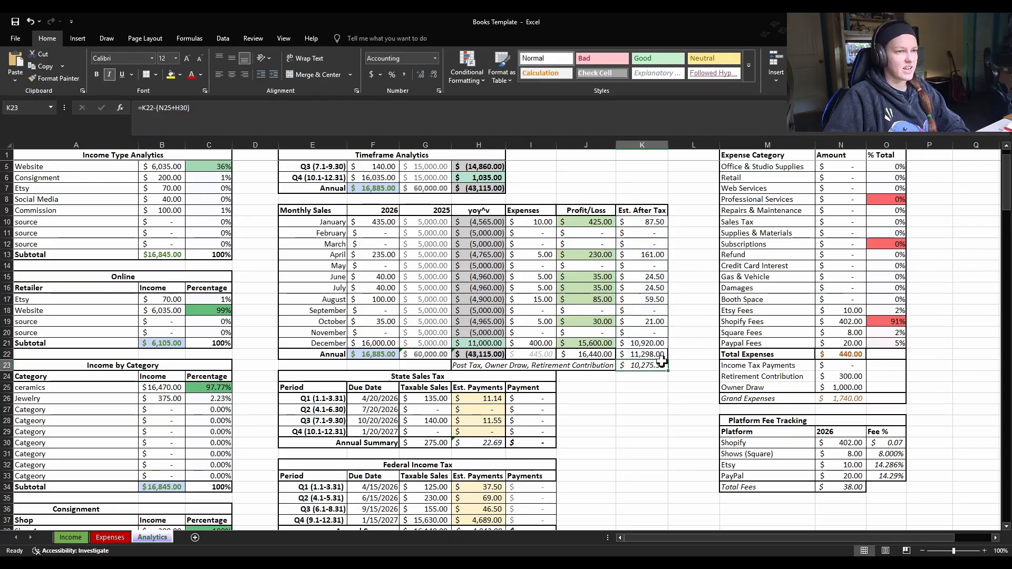
pyautogui.press('Up')
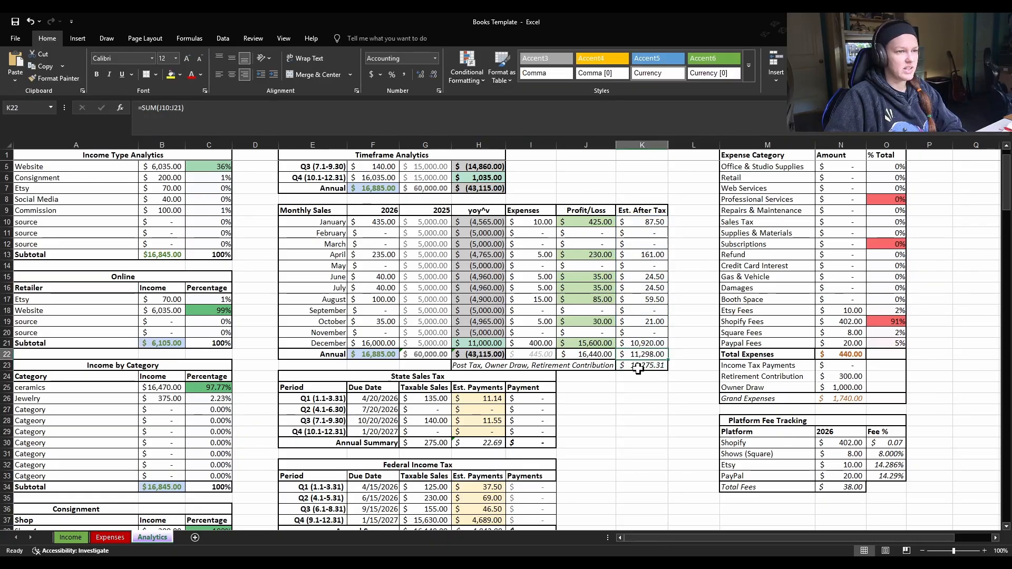
pyautogui.press('Down')
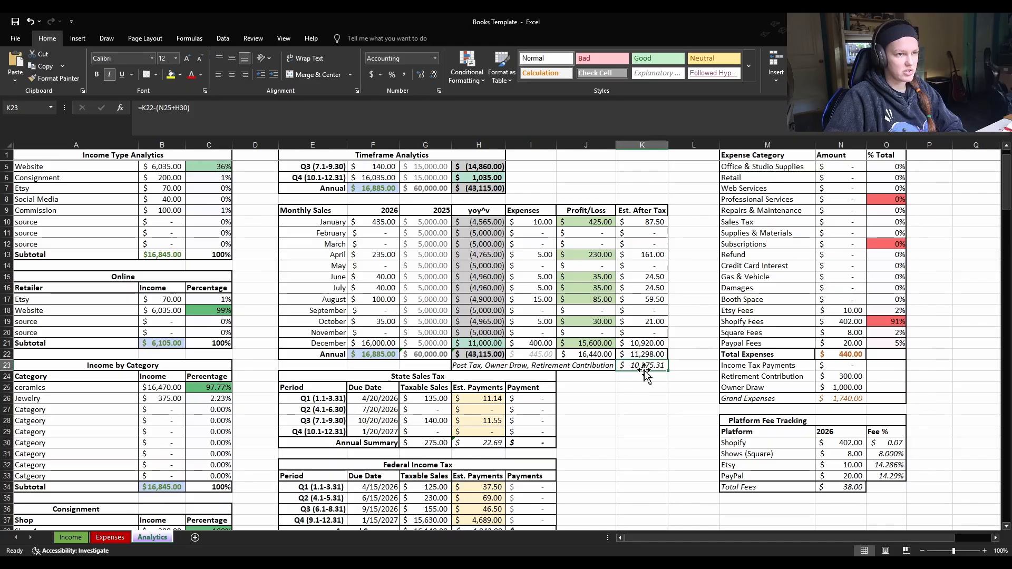
pyautogui.click(374, 114)
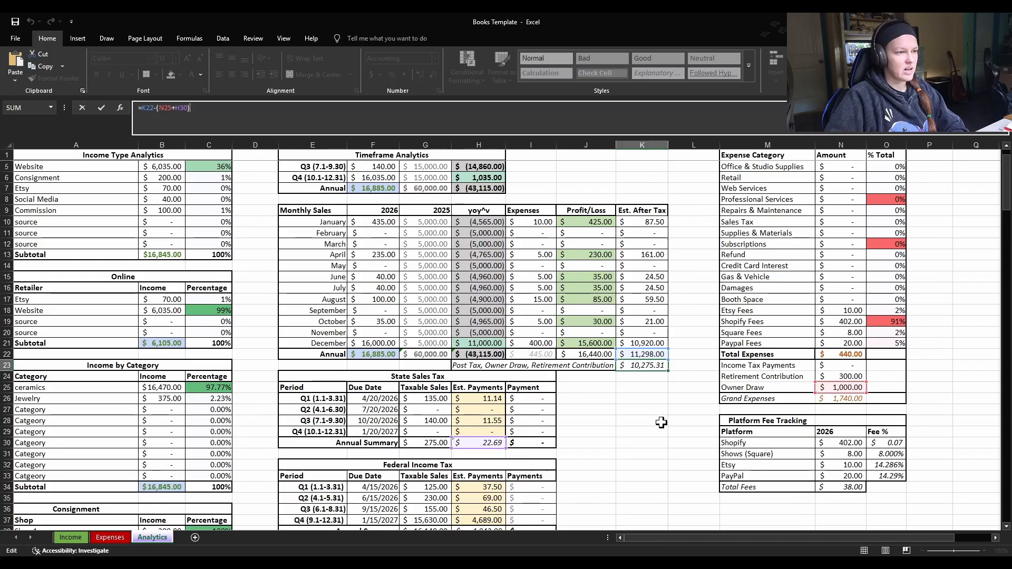
# Compare the annual Est. After Tax formula with the Post Tax, Owner Draw, Retirement Contribution formula beneath it.
pyautogui.scroll(-2, 543, 382)
pyautogui.scroll(1, 560, 387)
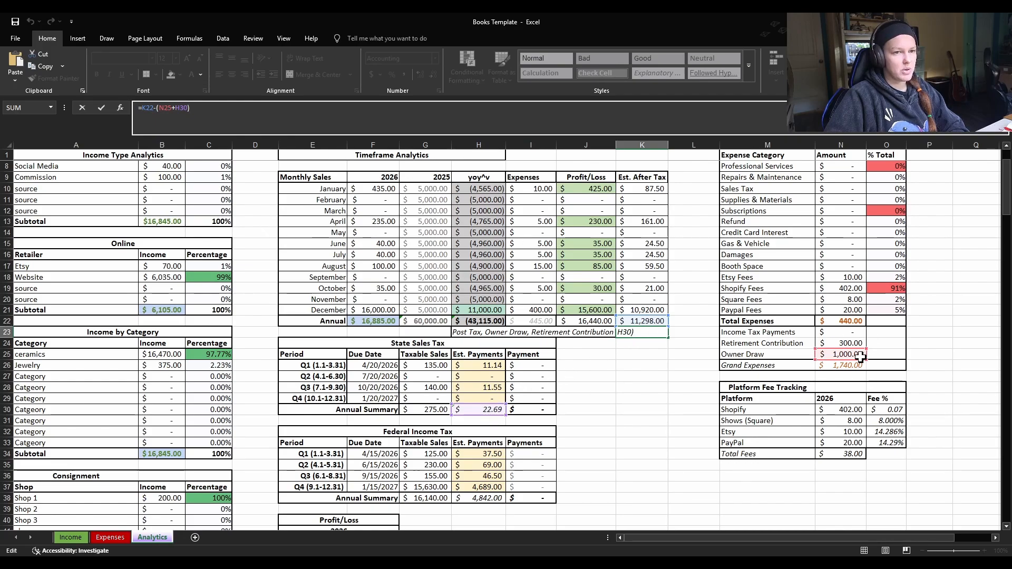
pyautogui.press('Return')
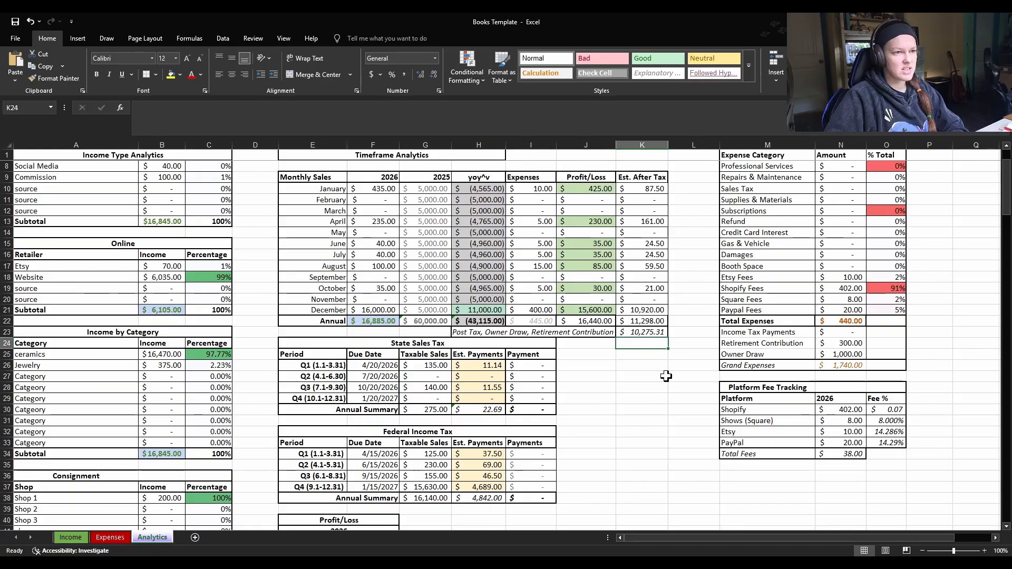
pyautogui.press('Up')
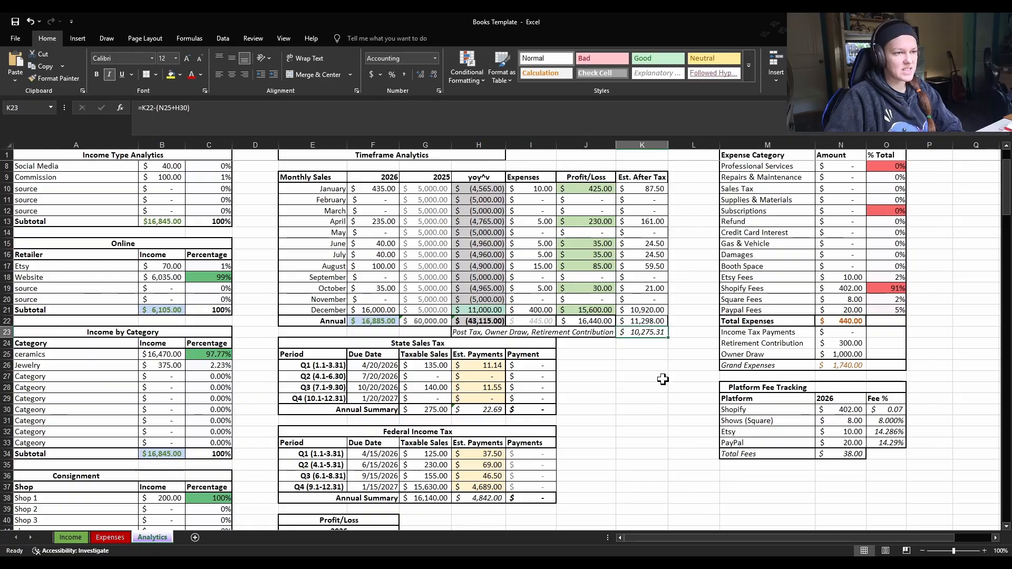
pyautogui.press('Up')
pyautogui.press('Down')
pyautogui.press('Up')
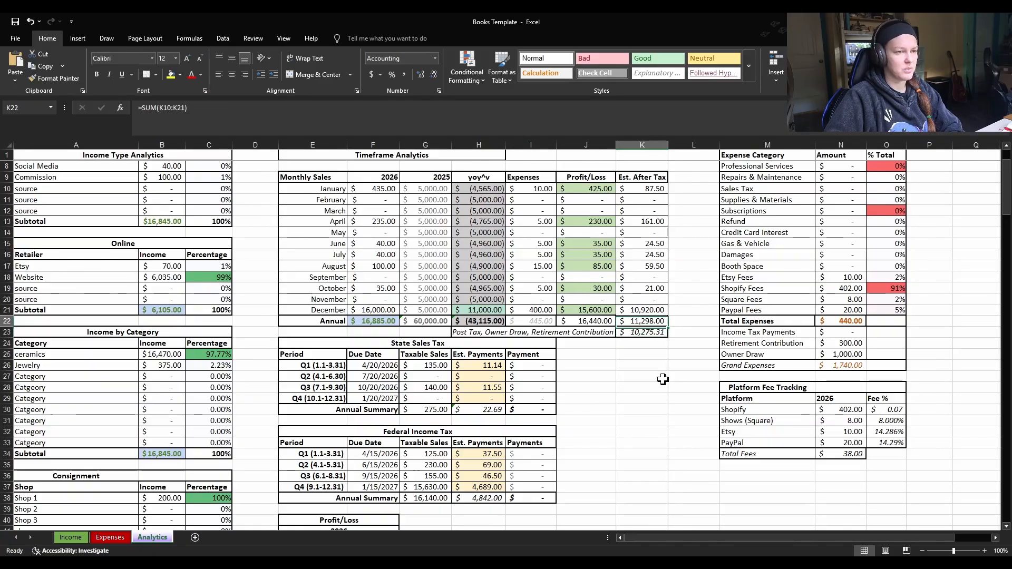
pyautogui.press('Down')
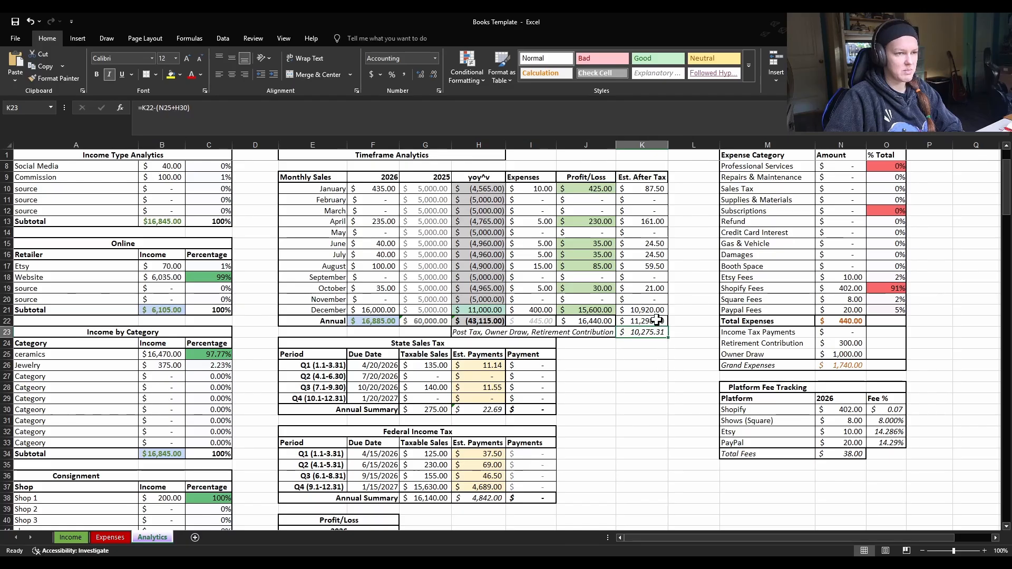
pyautogui.press('Up')
pyautogui.press('Down')
pyautogui.press('Up')
pyautogui.press('Down')
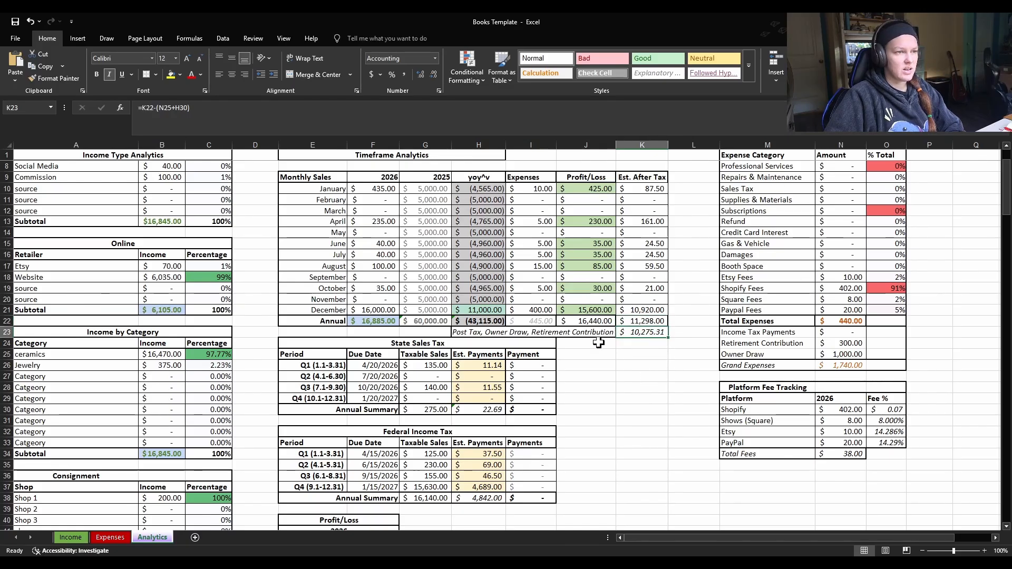
pyautogui.click(646, 322)
pyautogui.click(657, 332)
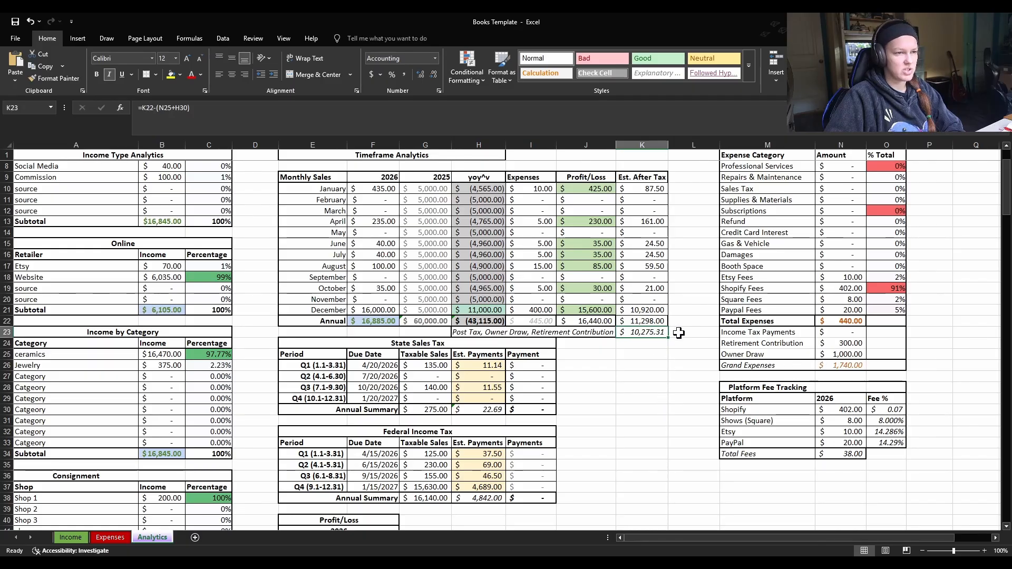
pyautogui.scroll(1, 639, 368)
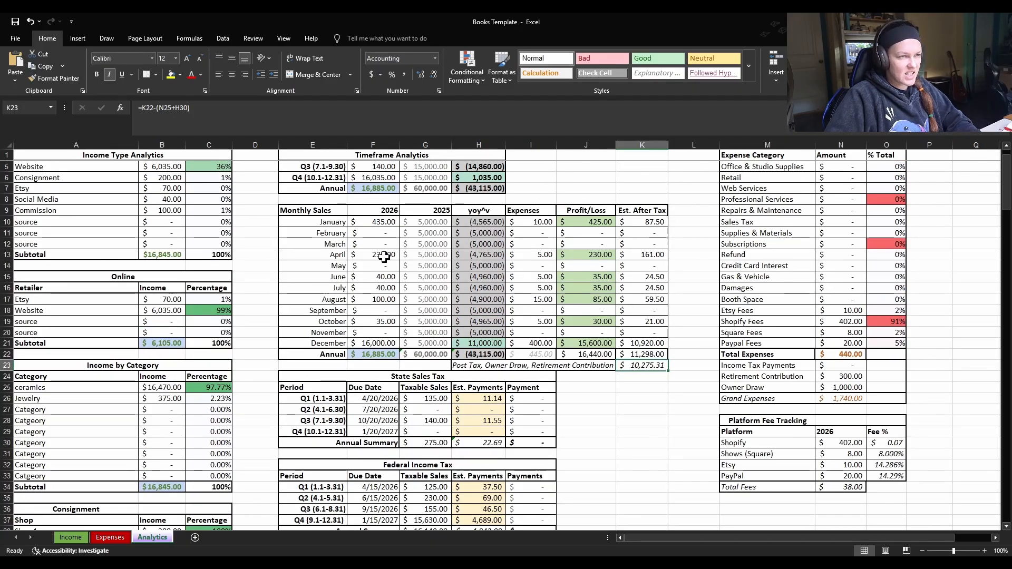
# Inspect October's Est. After Tax formula and review the totals beneath the monthly sales table.
pyautogui.click(647, 322)
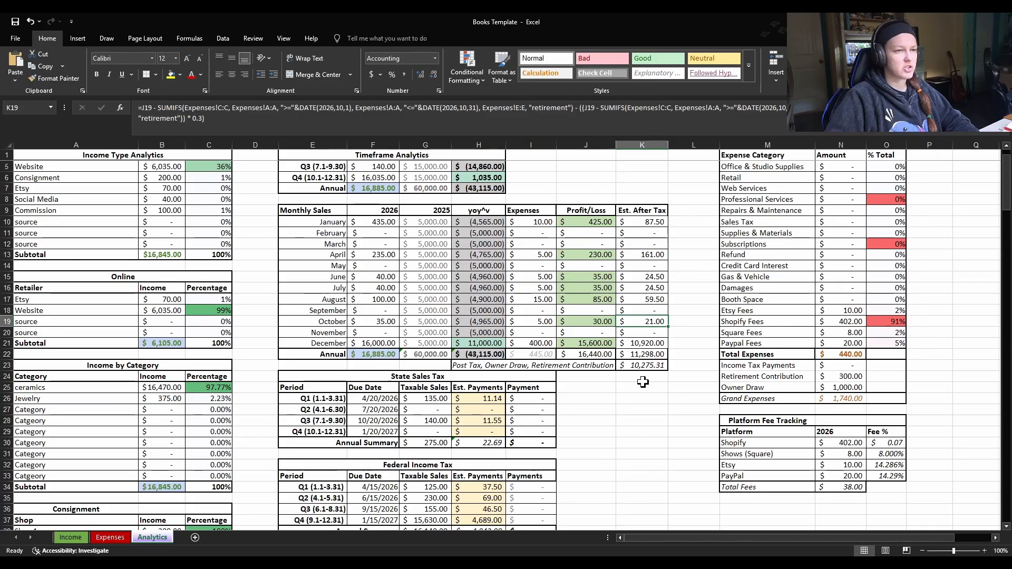
pyautogui.scroll(-1, 643, 381)
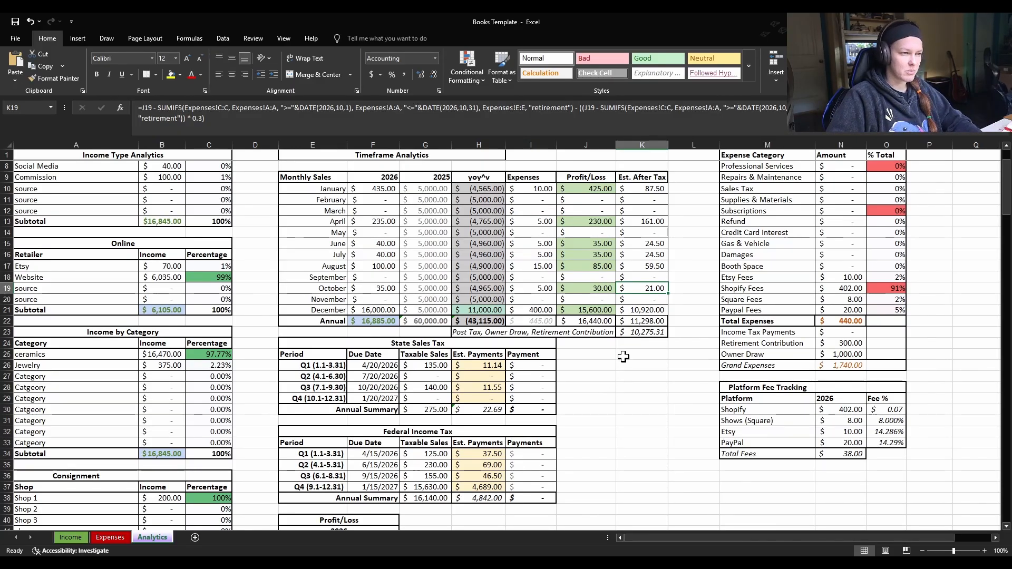
pyautogui.scroll(-1, 624, 357)
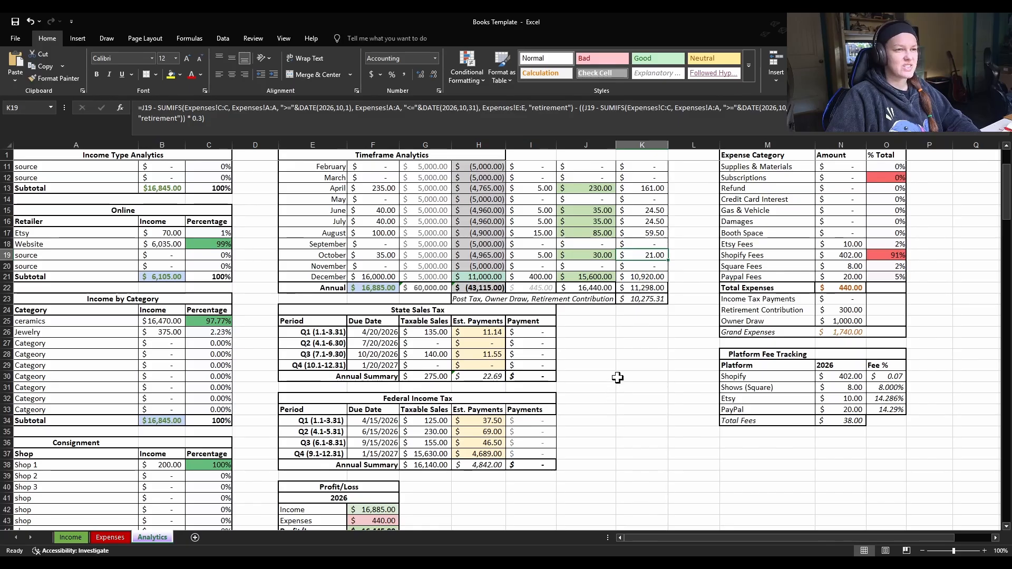
pyautogui.click(649, 309)
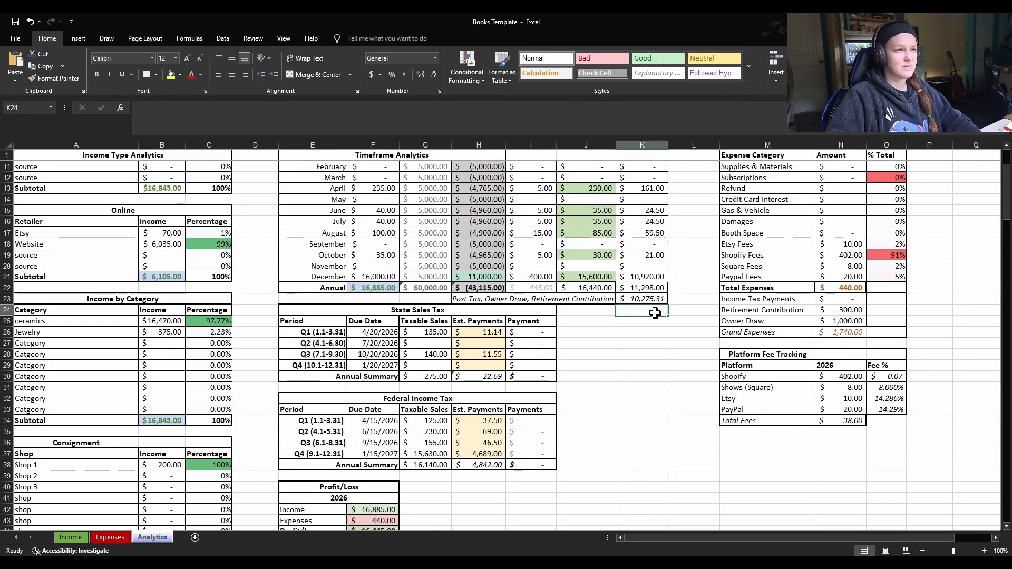
pyautogui.scroll(1, 591, 369)
pyautogui.scroll(-2, 581, 395)
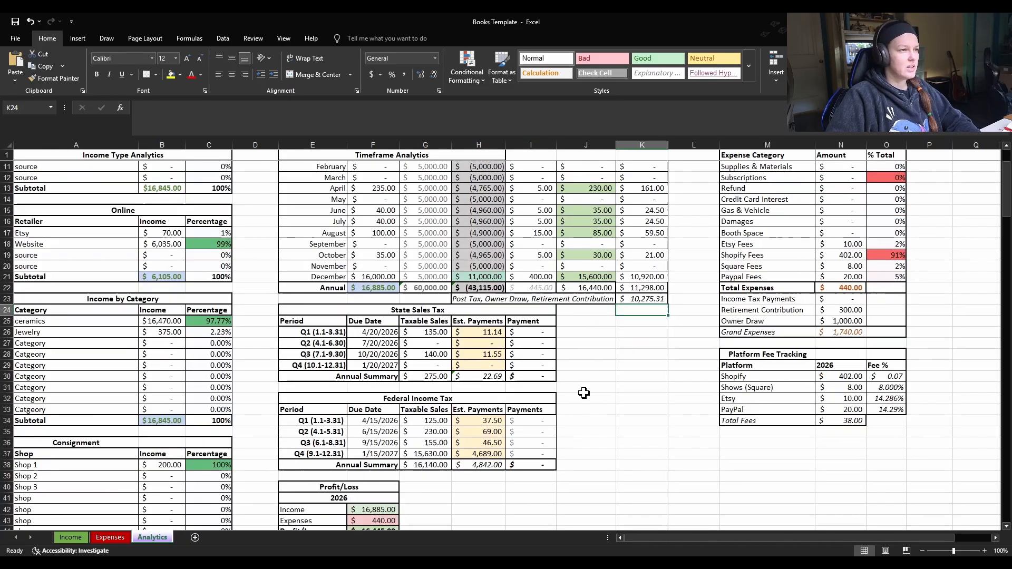
pyautogui.scroll(-1, 475, 266)
# Examine the Q1 Taxable Sales formula for State Sales Tax and the Sales Tax entries on the Income sheet that it uses.
pyautogui.click(396, 243)
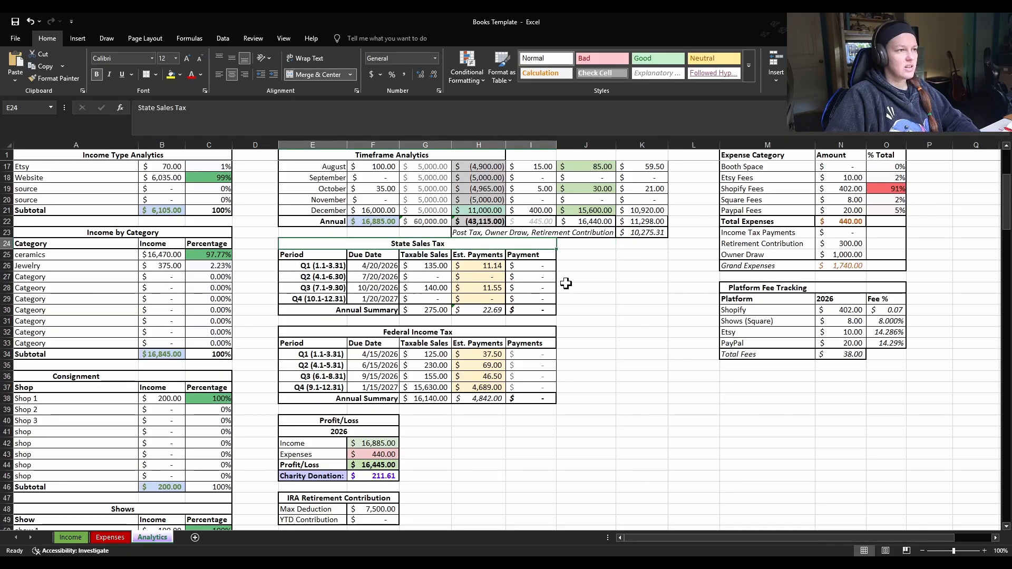
pyautogui.click(626, 330)
pyautogui.scroll(1, 543, 343)
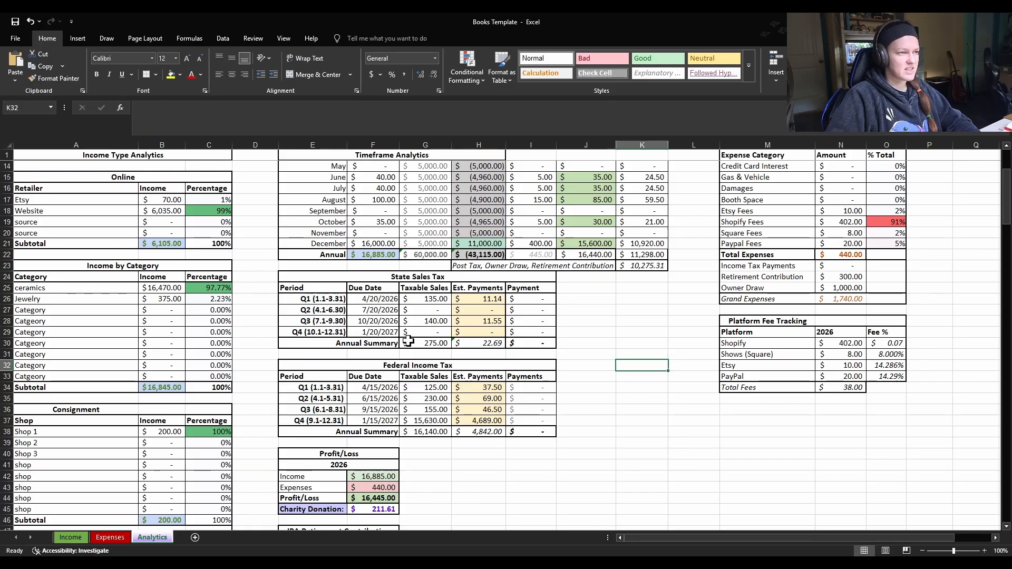
pyautogui.click(439, 299)
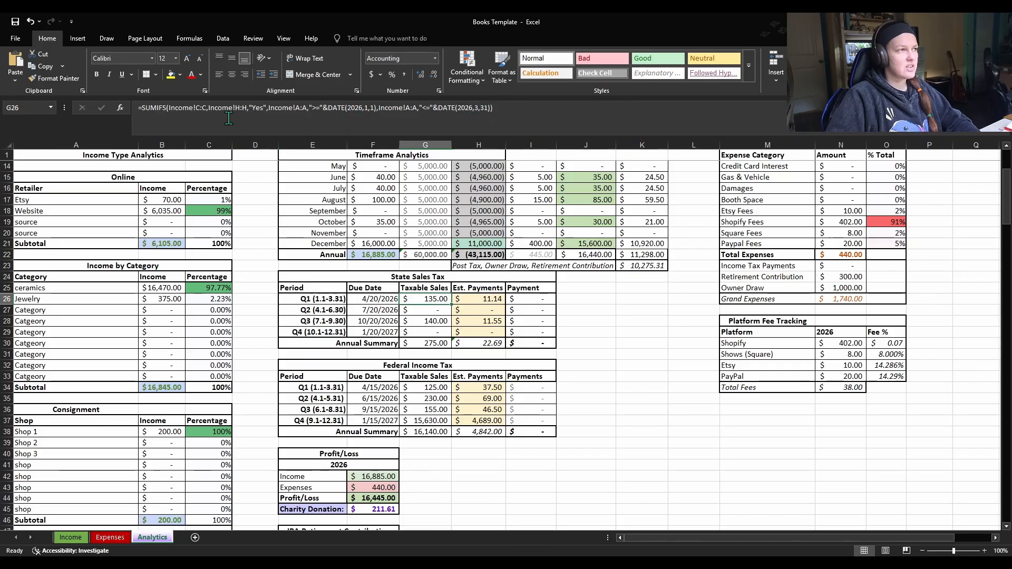
pyautogui.click(70, 537)
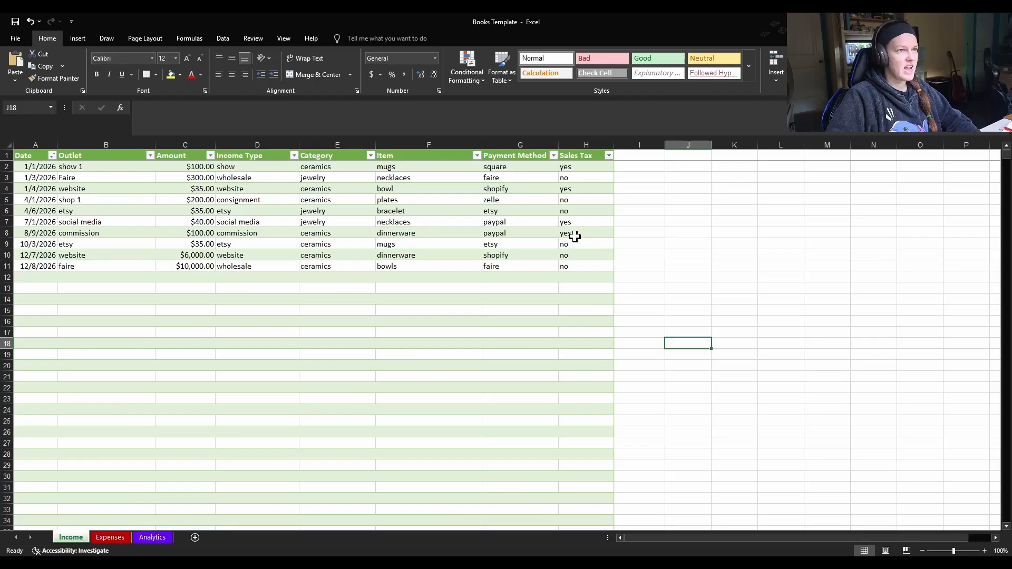
pyautogui.click(591, 167)
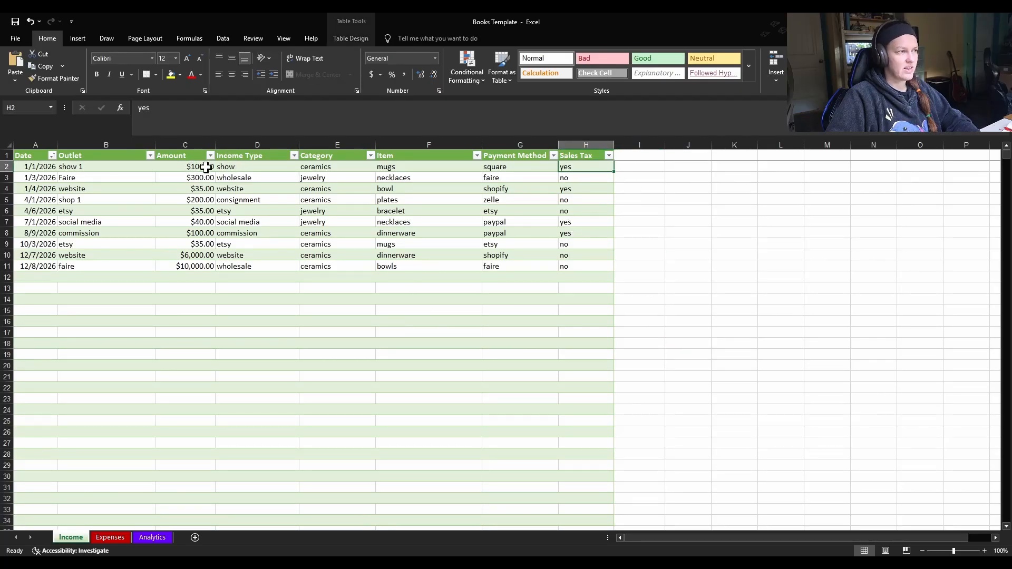
pyautogui.click(151, 537)
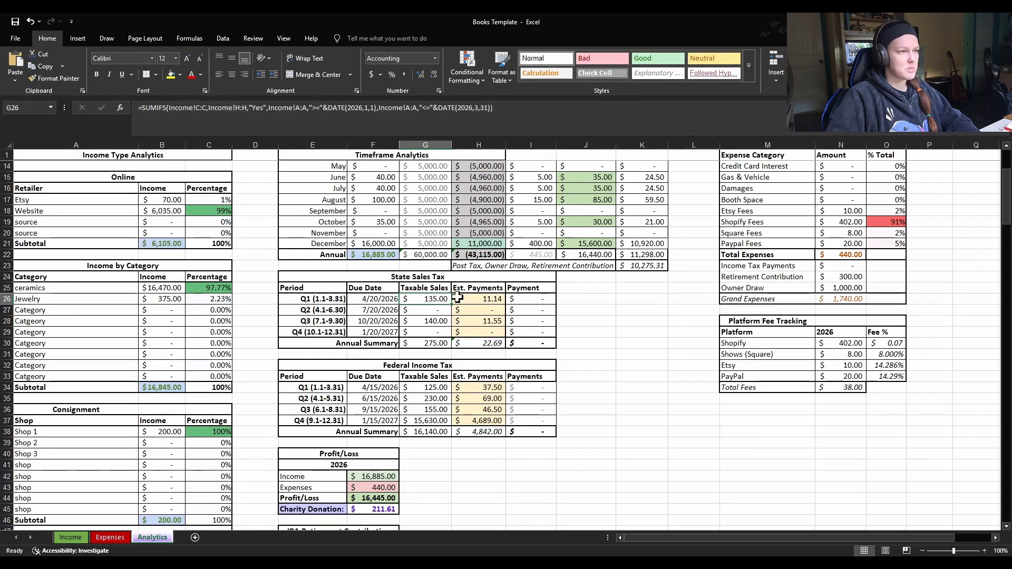
# Inspect the tax rate in the Q1 Est. Payments formula of the State Sales Tax table.
pyautogui.click(492, 300)
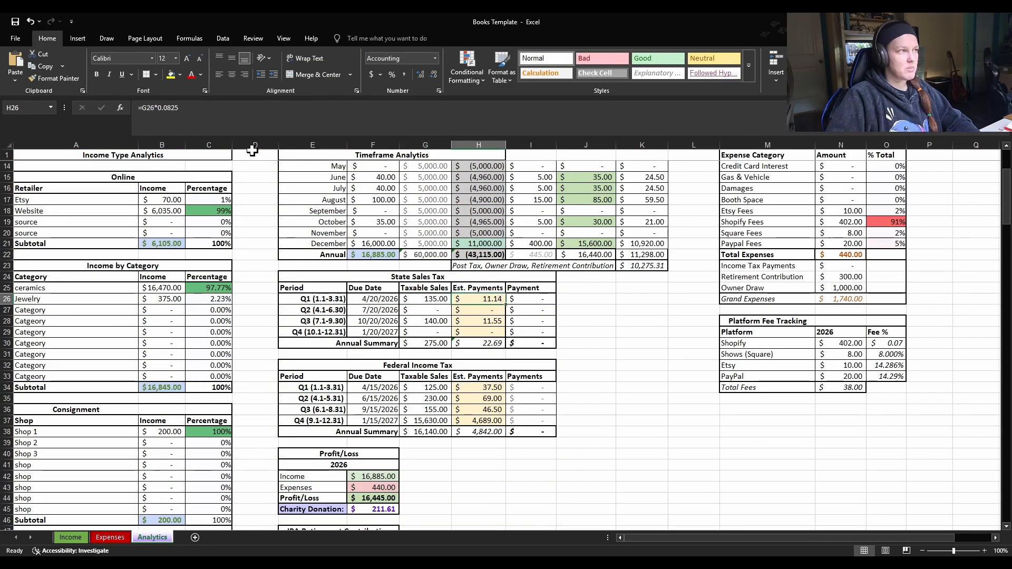
pyautogui.click(191, 112)
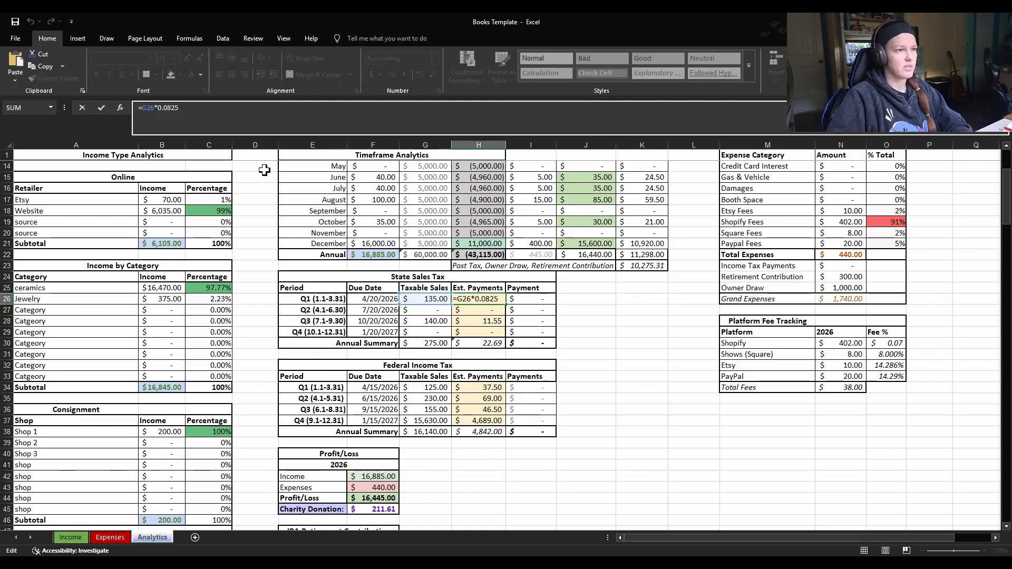
pyautogui.press('Return')
# Enter 11.14 as the Q1 payment in the State Sales Tax table.
pyautogui.click(528, 299)
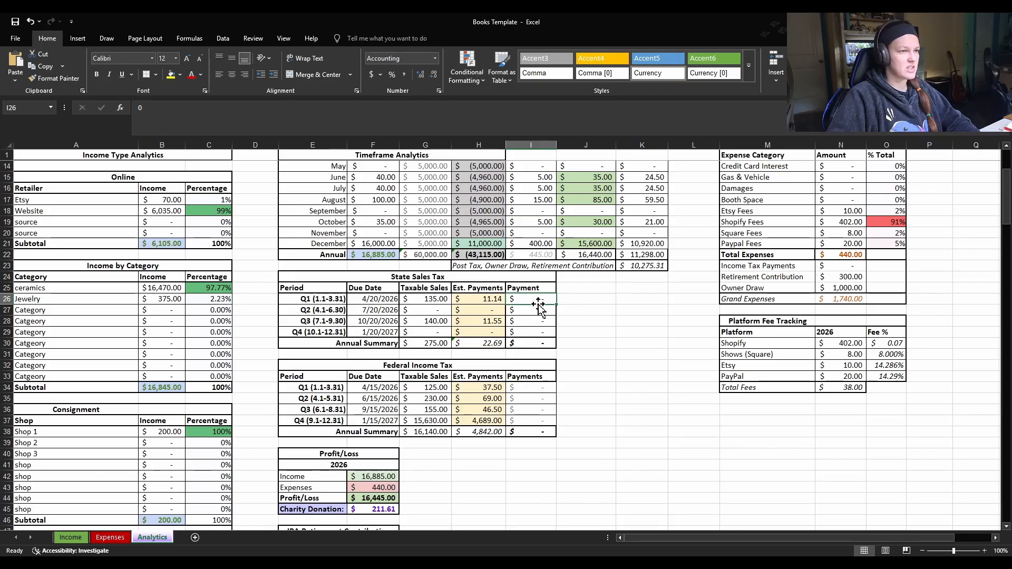
pyautogui.click(277, 124)
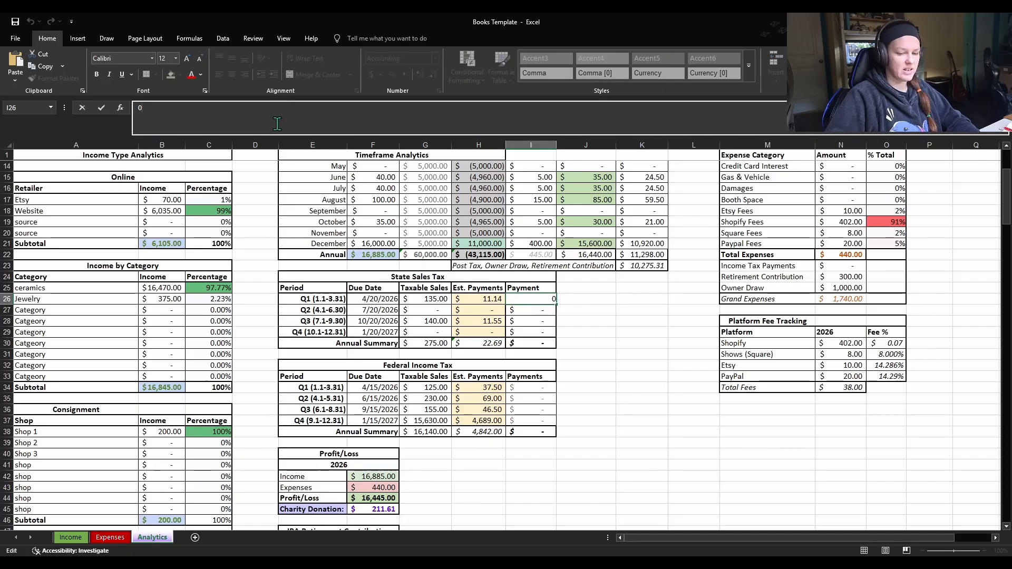
pyautogui.write('11.14')
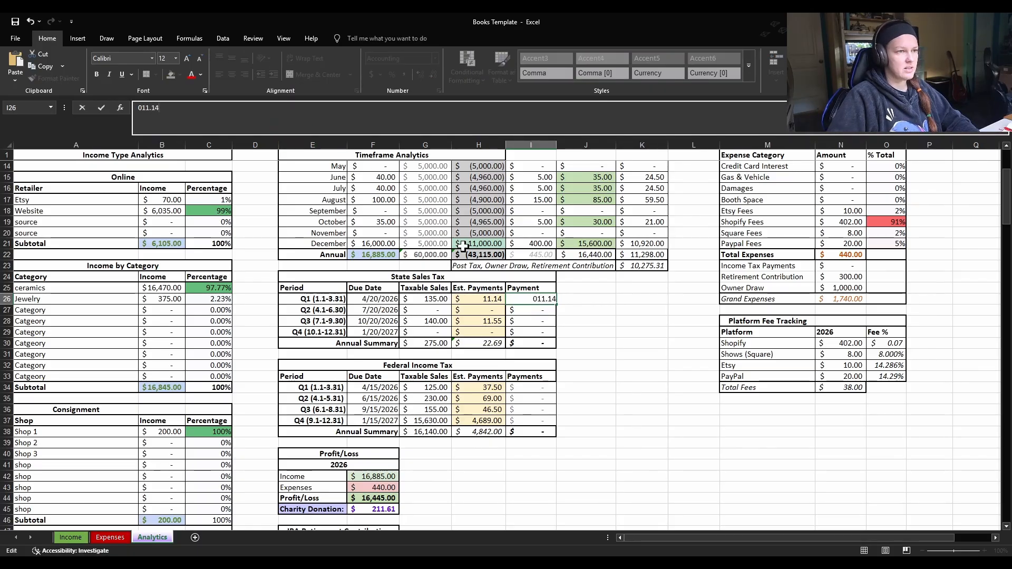
pyautogui.click(621, 312)
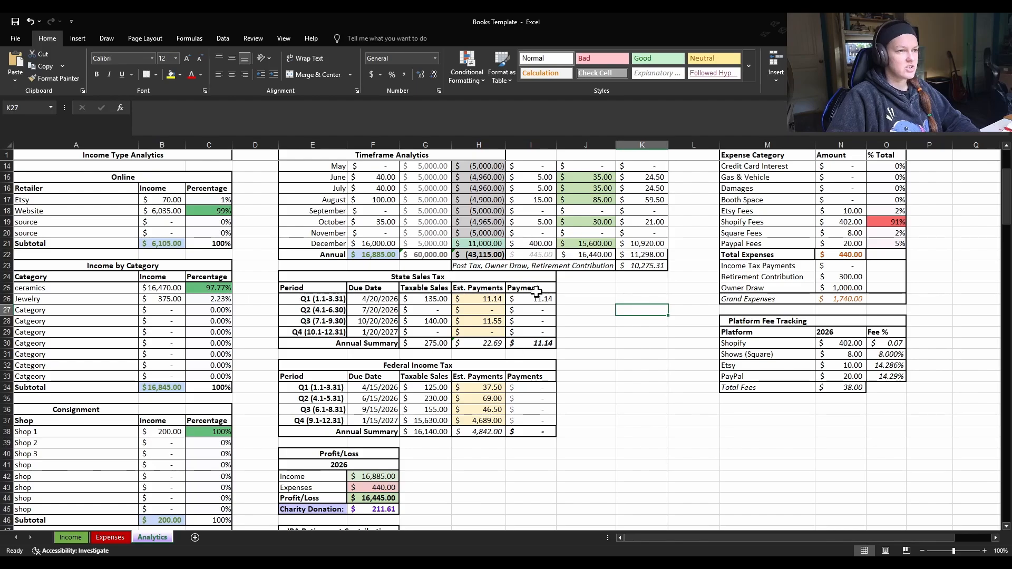
# Check the State Sales Tax annual summary against the Q1 payment and its Est. Payments formula.
pyautogui.click(538, 349)
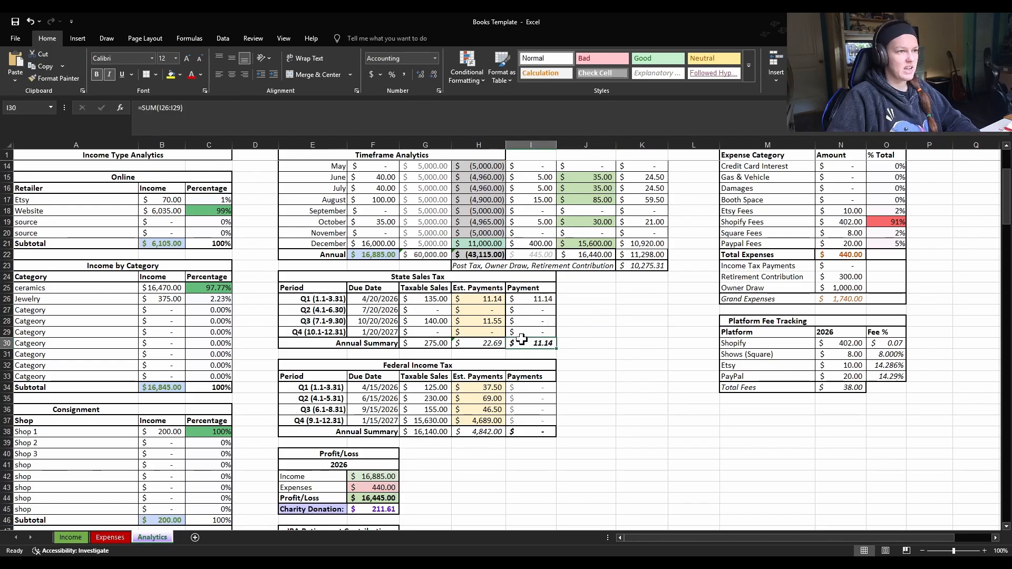
pyautogui.click(487, 348)
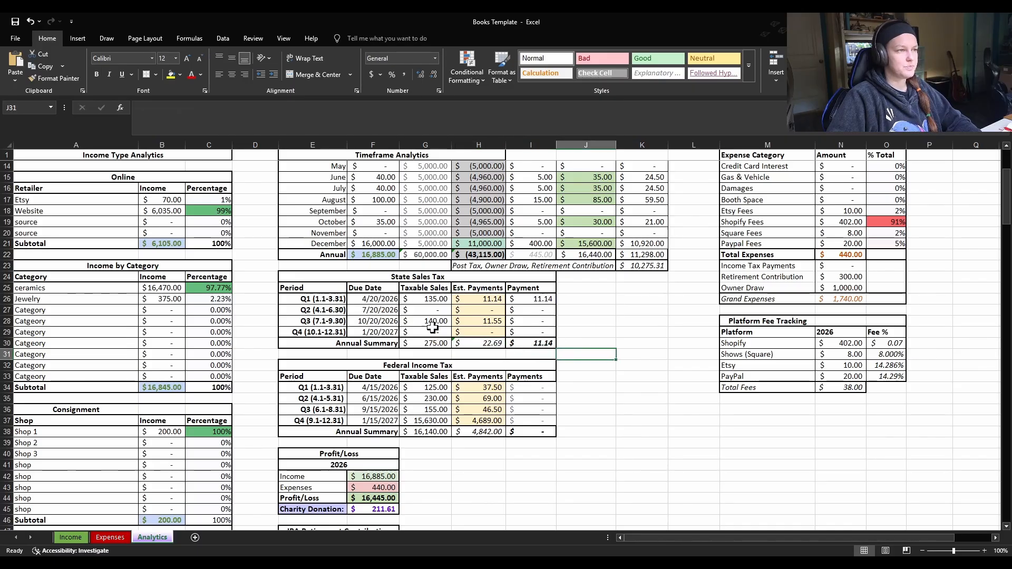
pyautogui.click(547, 300)
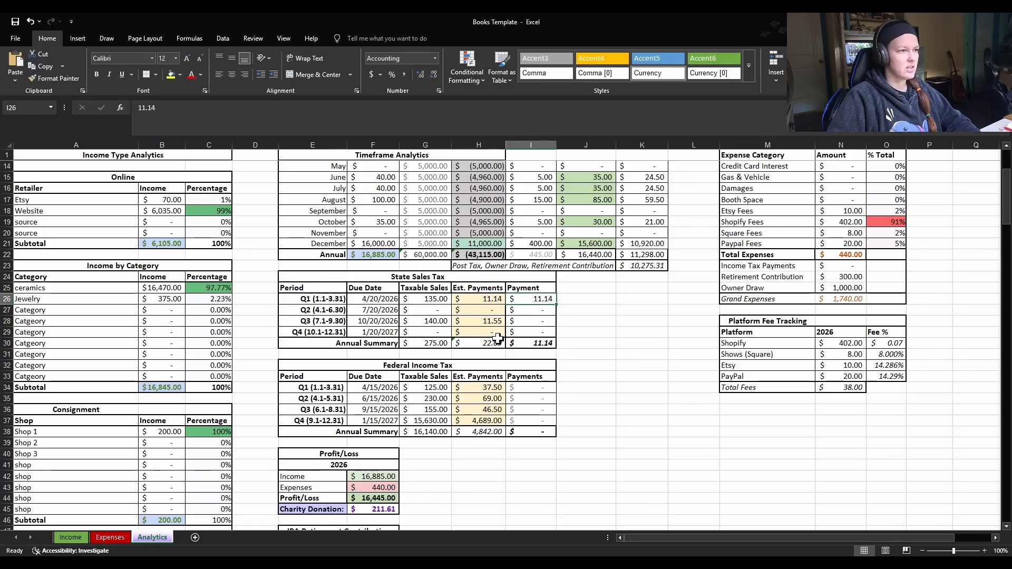
pyautogui.scroll(-1, 495, 340)
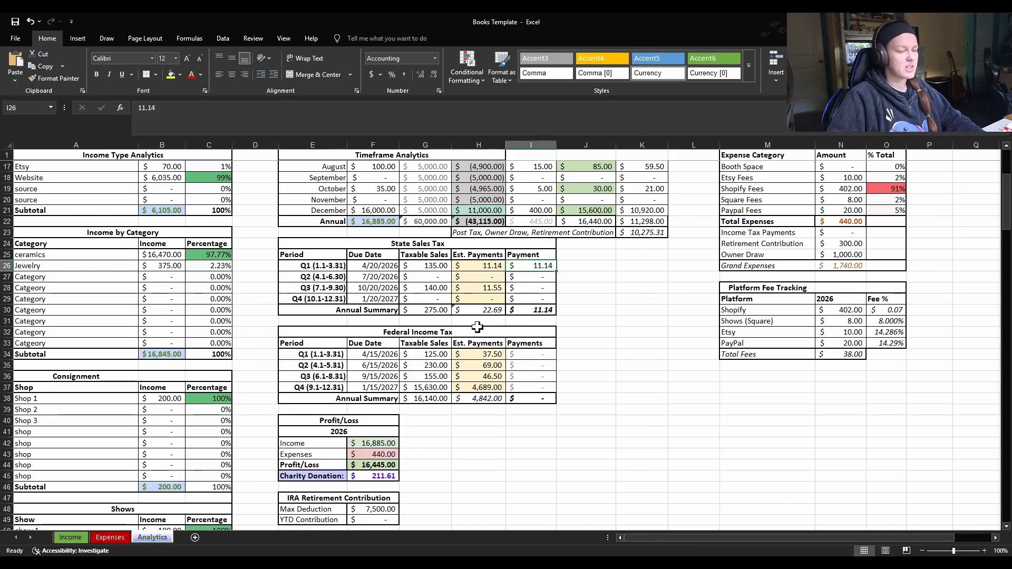
pyautogui.click(486, 265)
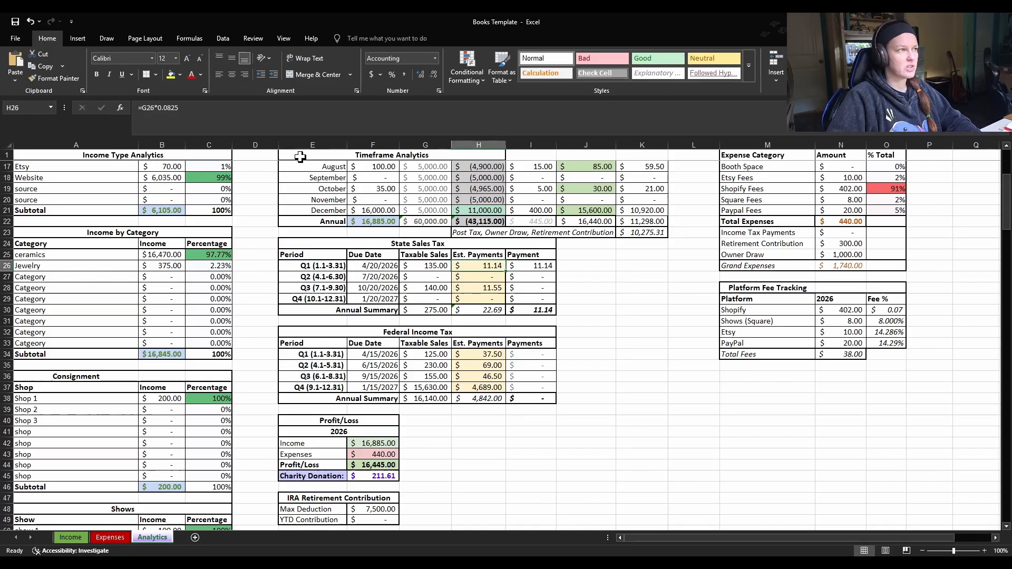
pyautogui.click(592, 343)
# Review the Federal Income Tax table alongside the State Sales Tax and Monthly Sales tables.
pyautogui.scroll(-3, 592, 344)
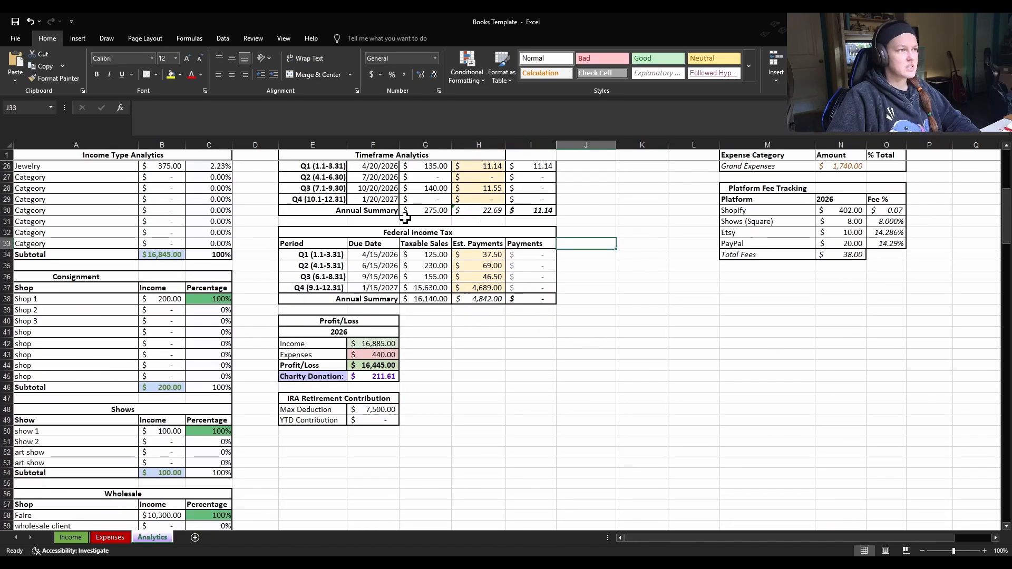
pyautogui.click(303, 235)
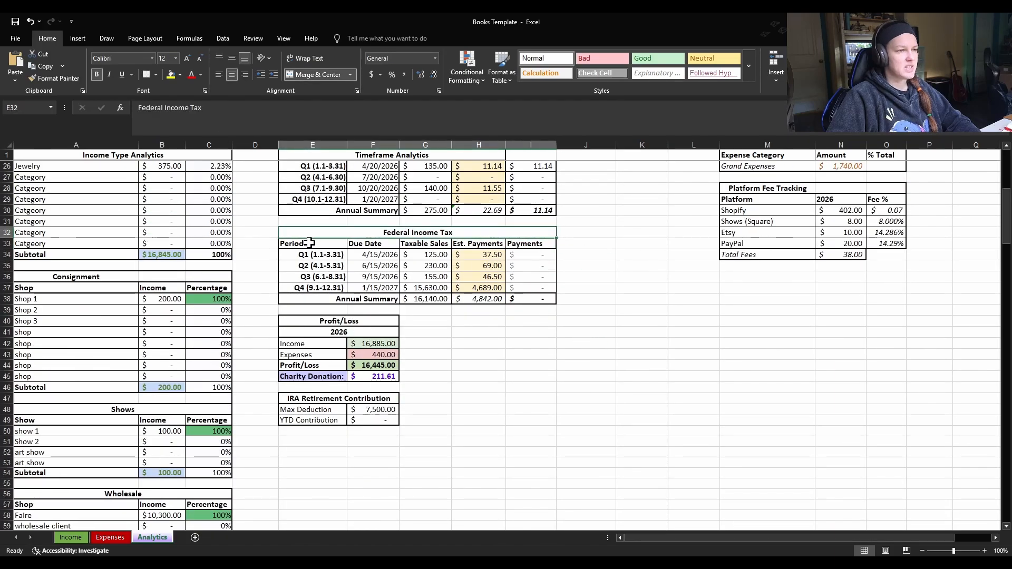
pyautogui.scroll(1, 454, 402)
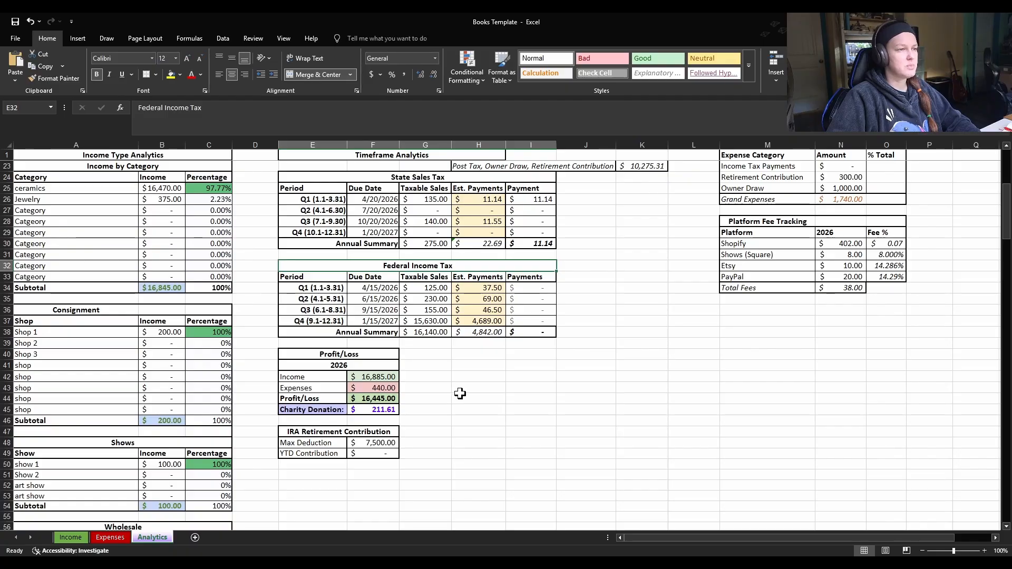
pyautogui.scroll(5, 451, 438)
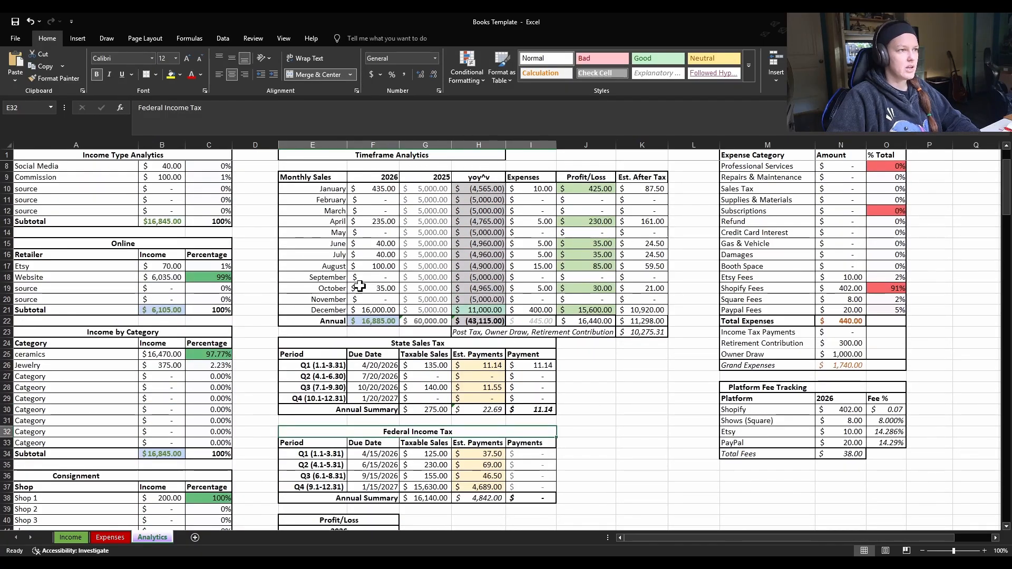
pyautogui.scroll(-1, 432, 319)
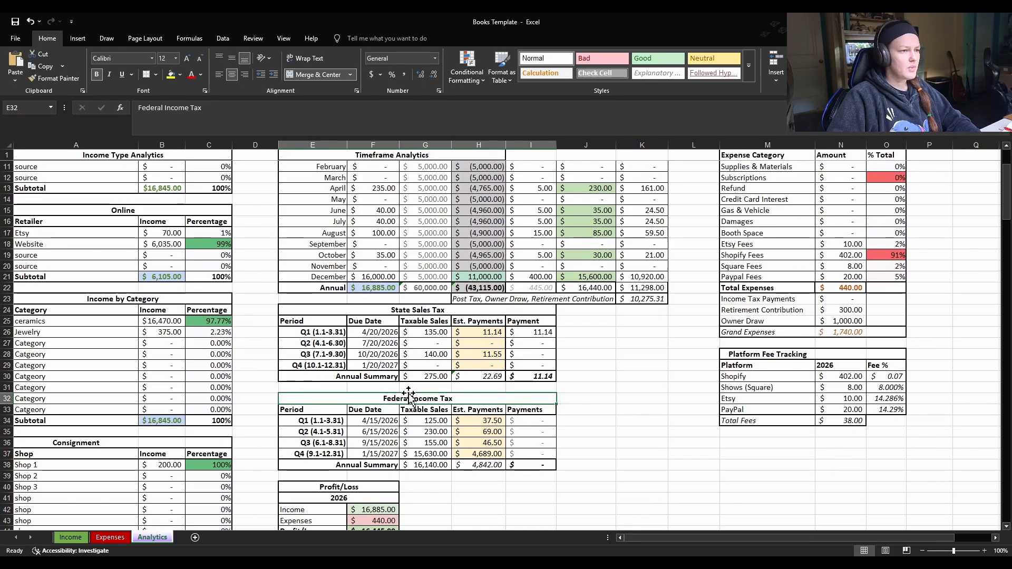
# Examine the Q1 Taxable Sales formula for Federal Income Tax against the monthly Profit/Loss figures and the expense categories.
pyautogui.click(429, 421)
pyautogui.scroll(1, 466, 451)
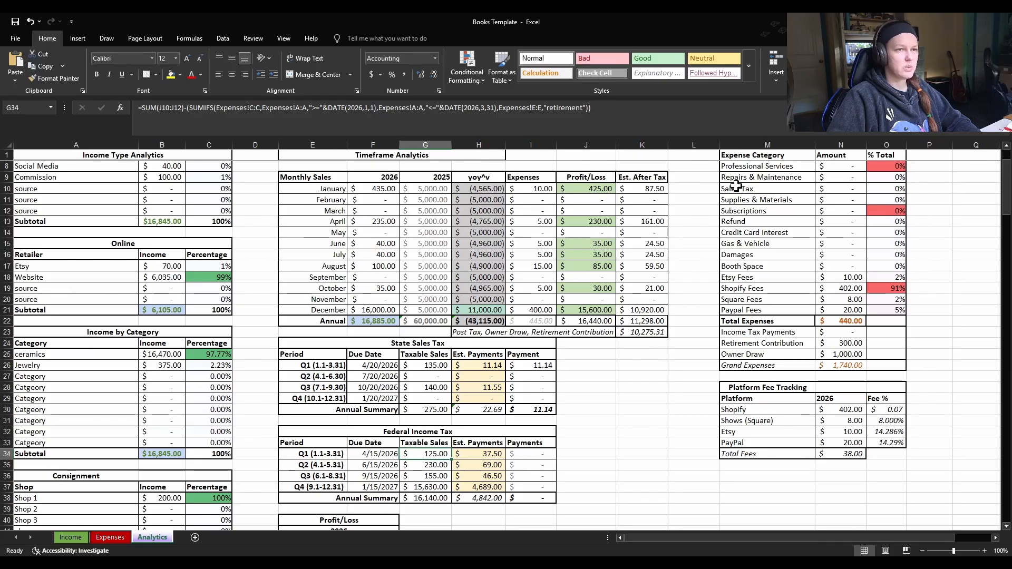
pyautogui.scroll(2, 543, 288)
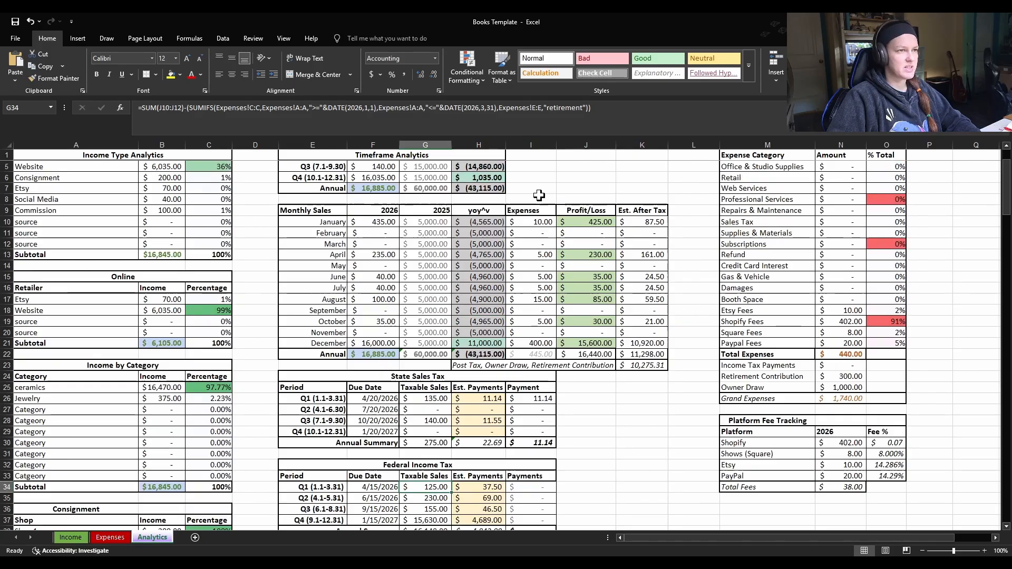
pyautogui.scroll(-2, 521, 296)
pyautogui.scroll(-1, 520, 299)
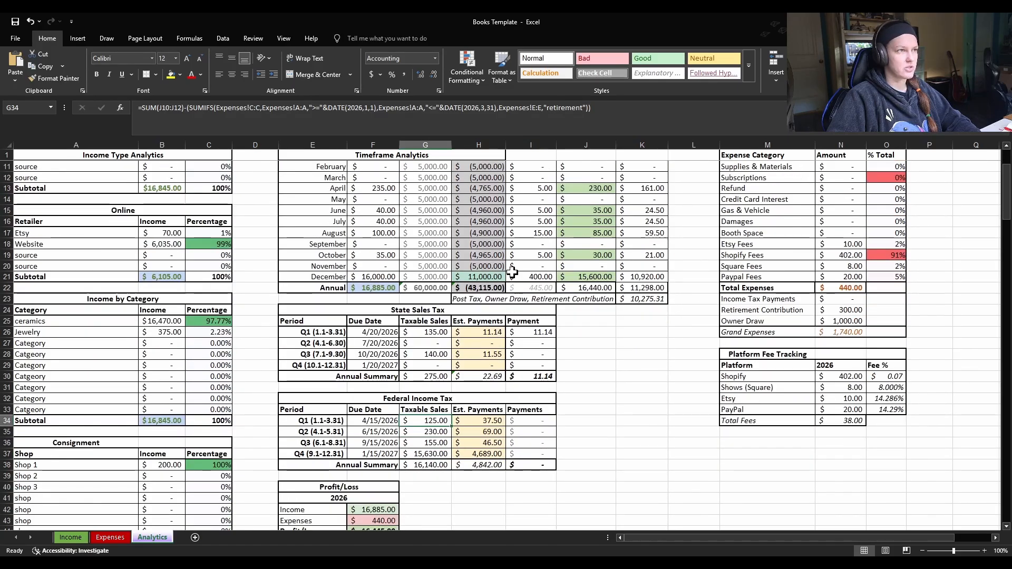
pyautogui.scroll(-1, 425, 418)
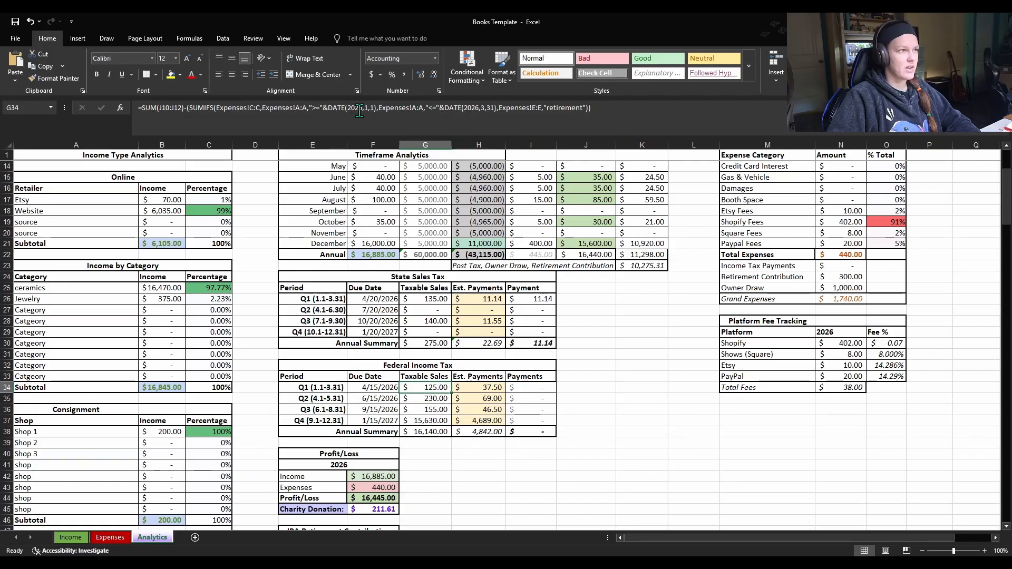
# Inspect the date range and retirement criterion in the Q1 Taxable Sales formula of the Federal Income Tax table, leaving the formula as is.
pyautogui.click(377, 109)
pyautogui.click(479, 108)
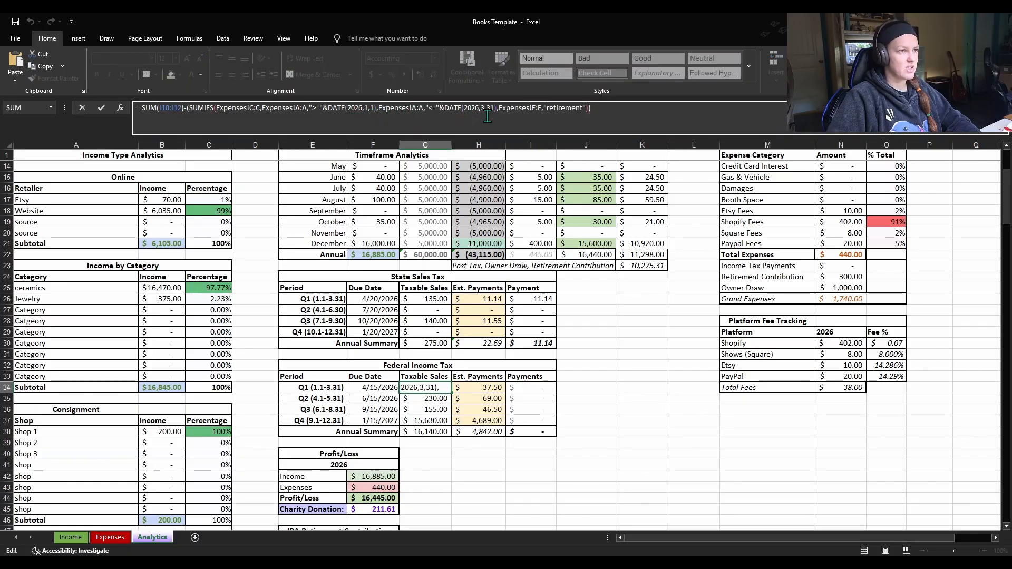
pyautogui.click(601, 110)
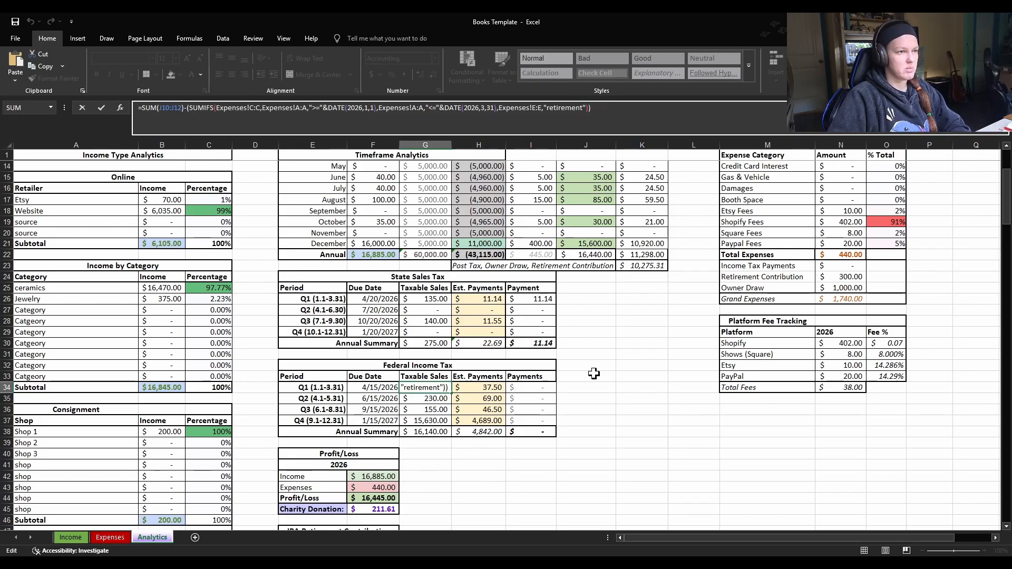
pyautogui.press('Return')
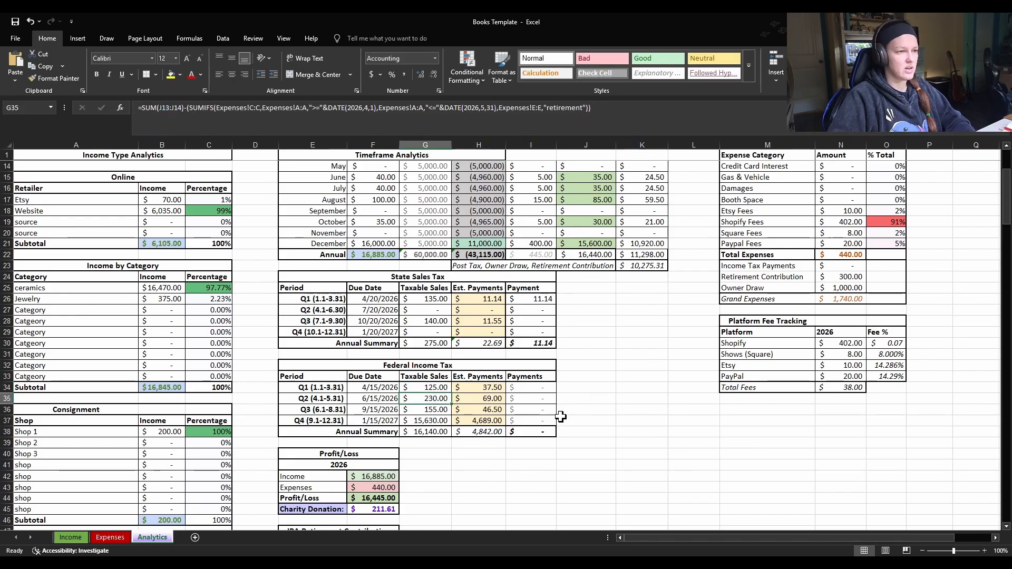
pyautogui.click(519, 389)
pyautogui.click(478, 385)
pyautogui.press('Left')
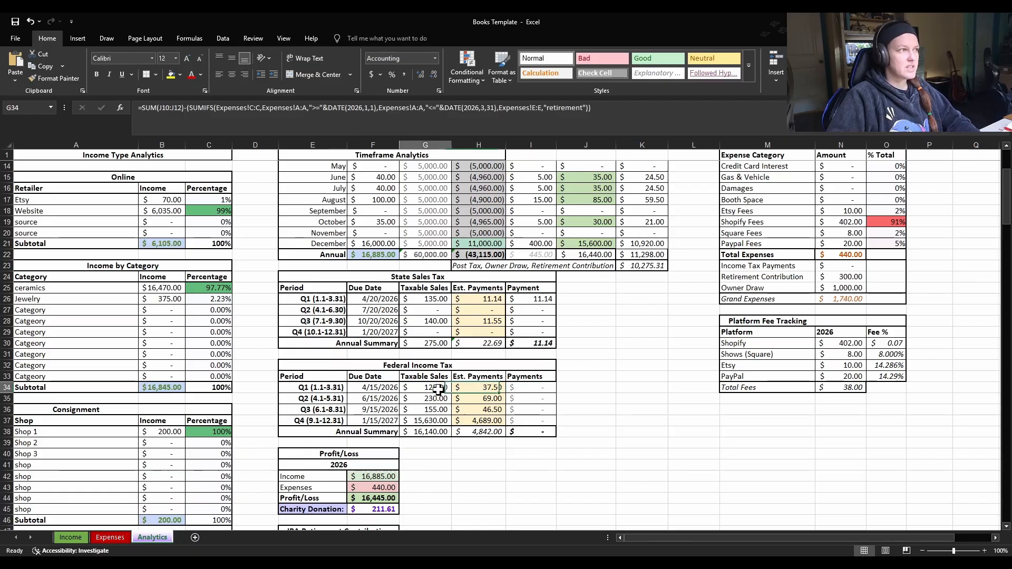
# Inspect the tax rate in the Q1 Est. Payments formula of the Federal Income Tax table.
pyautogui.scroll(-1, 448, 390)
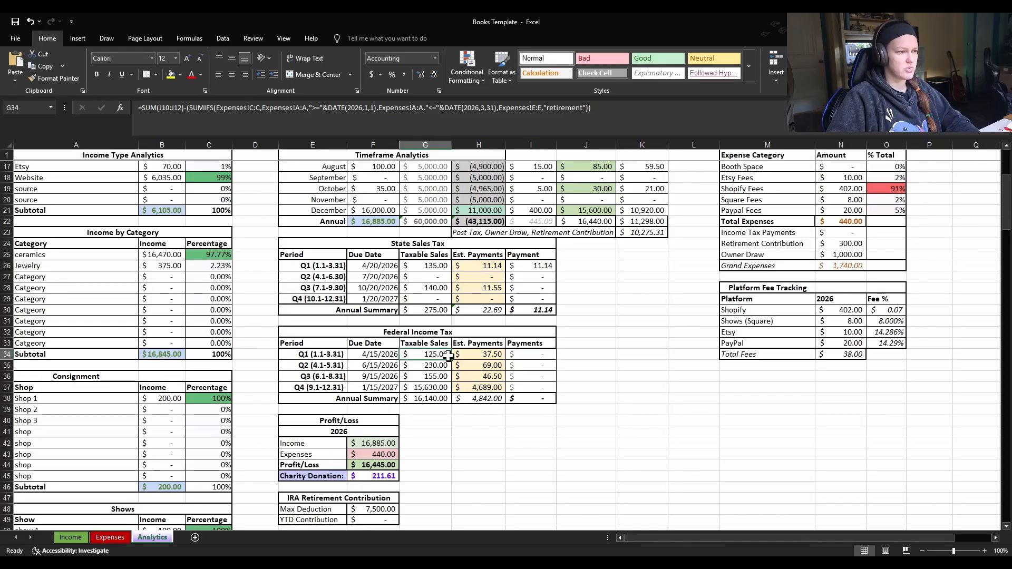
pyautogui.click(491, 357)
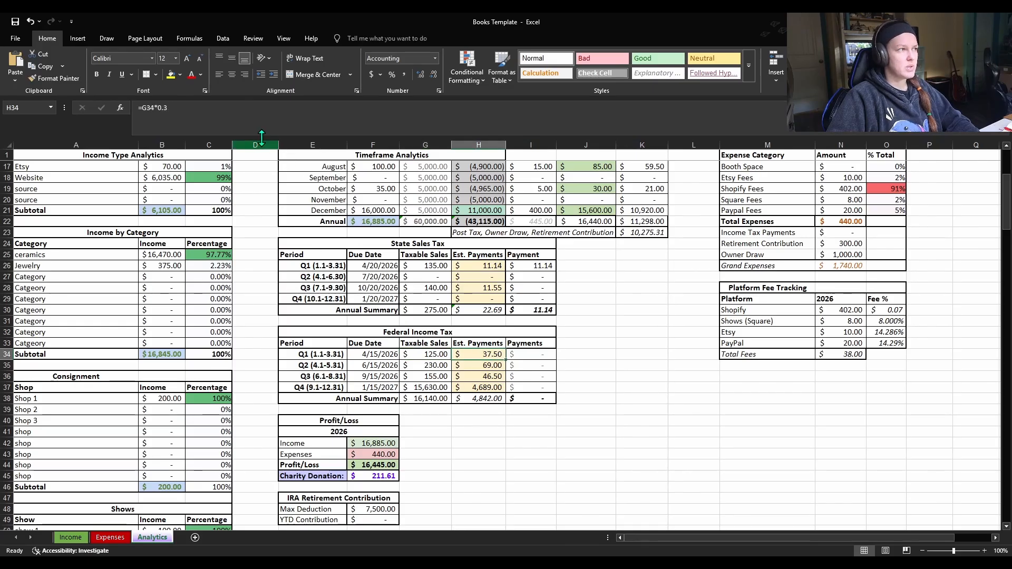
pyautogui.click(164, 110)
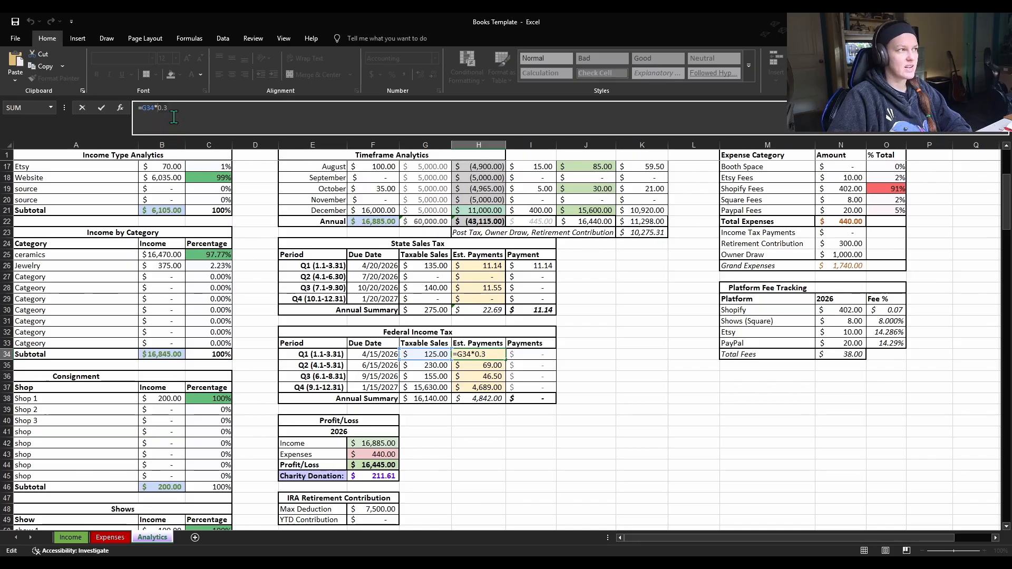
pyautogui.press('Return')
pyautogui.click(594, 392)
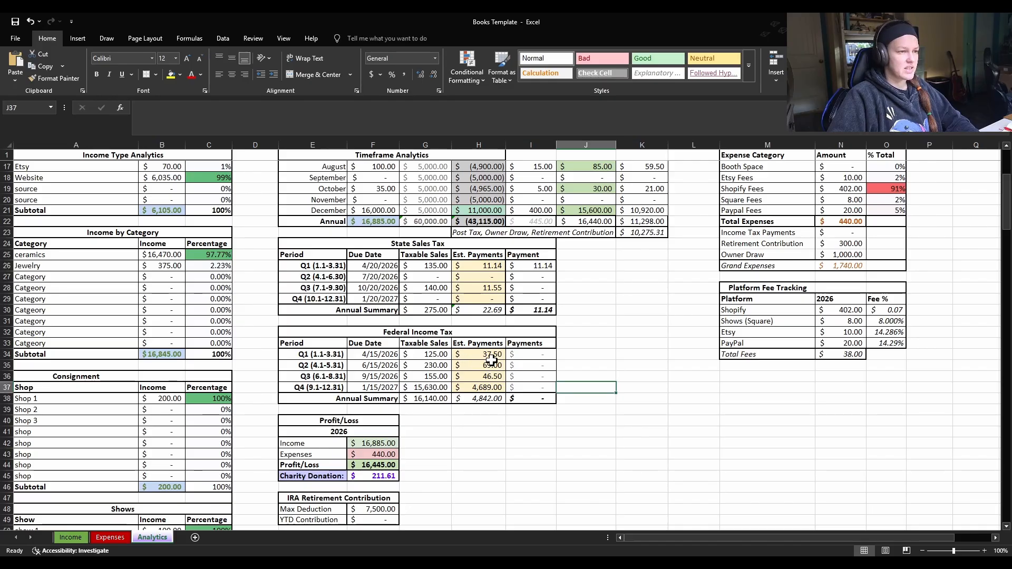
# Enter 37.5 as the Q1 payment in the Federal Income Tax table.
pyautogui.scroll(-1, 498, 357)
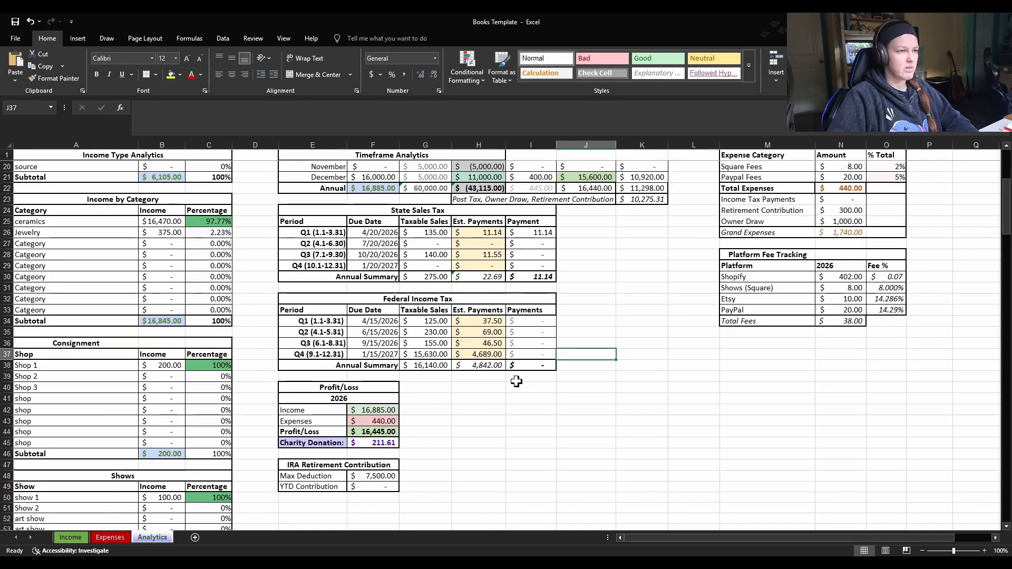
pyautogui.scroll(1, 491, 380)
pyautogui.click(542, 354)
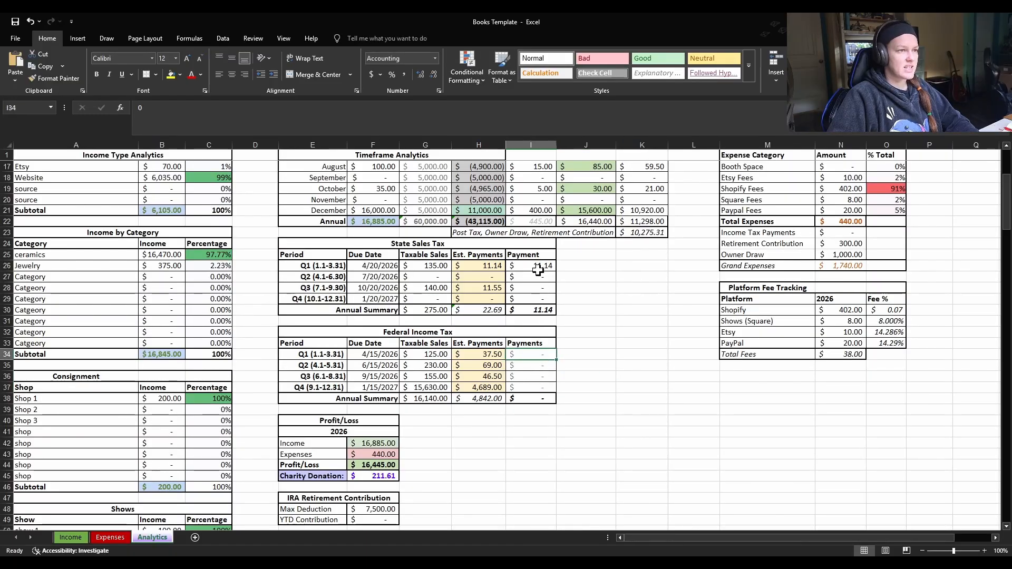
pyautogui.write('37.5')
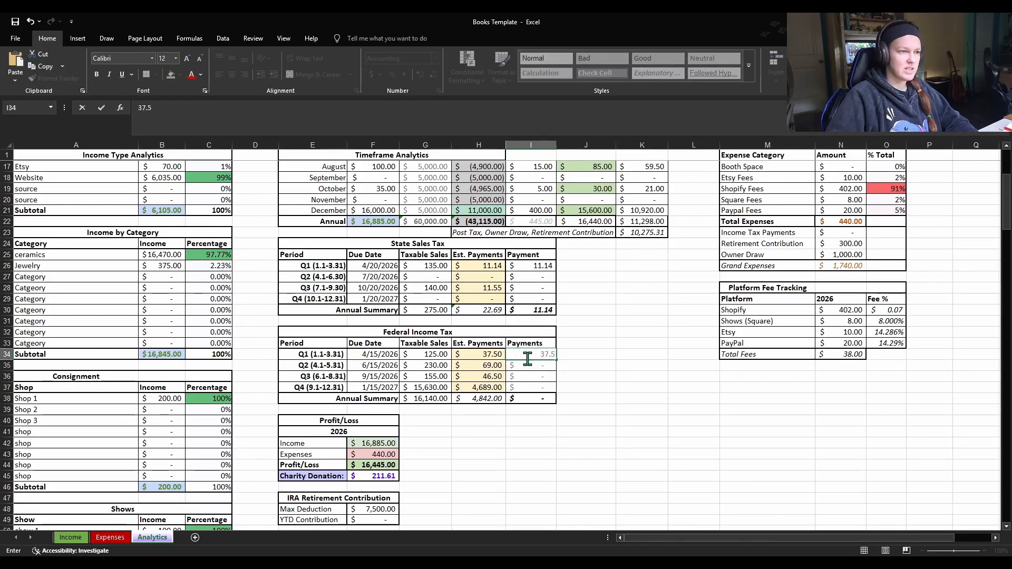
pyautogui.click(604, 400)
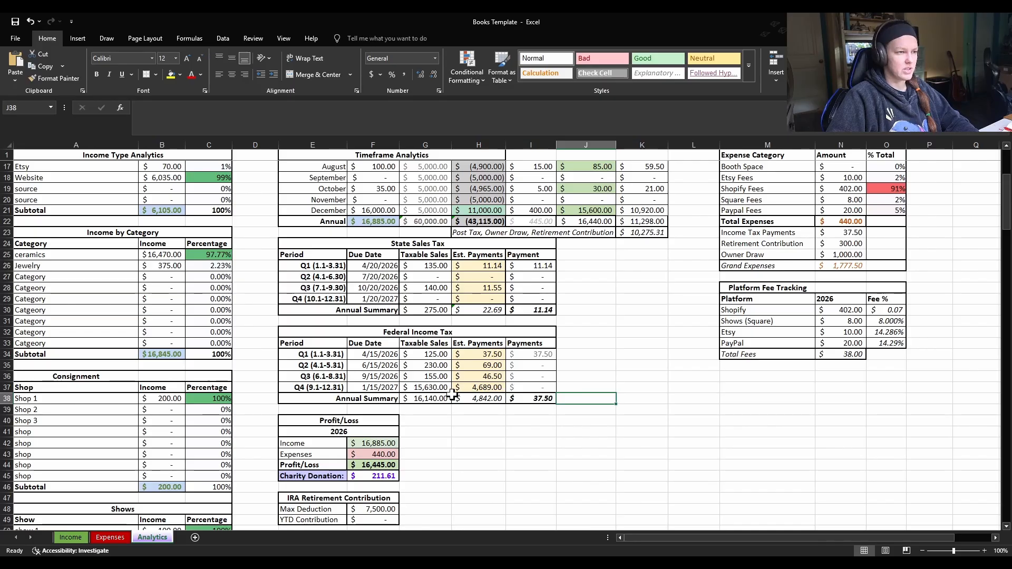
pyautogui.click(589, 388)
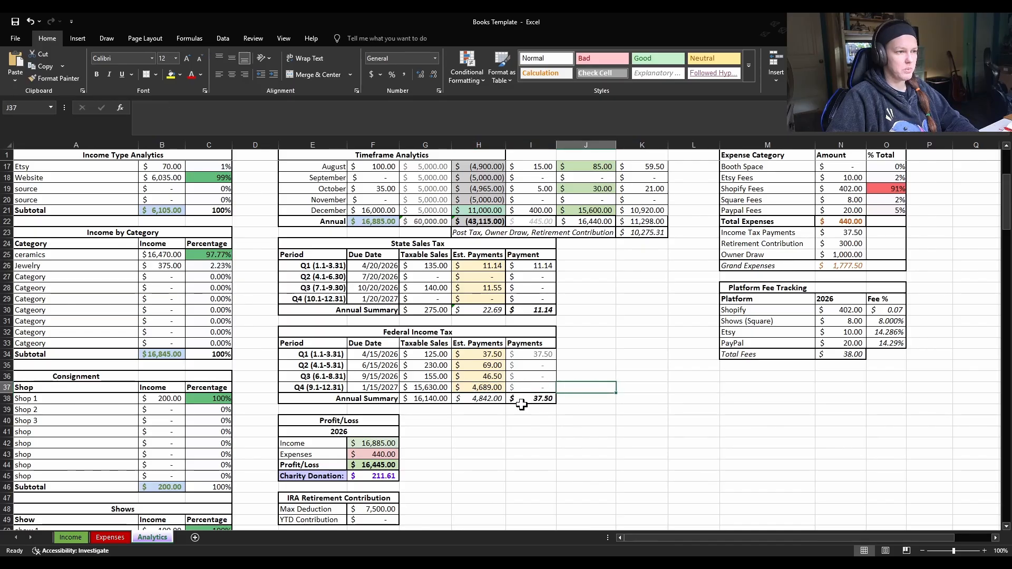
# Check the payments total in the Federal Income Tax annual summary.
pyautogui.scroll(-1, 514, 405)
pyautogui.scroll(-1, 447, 406)
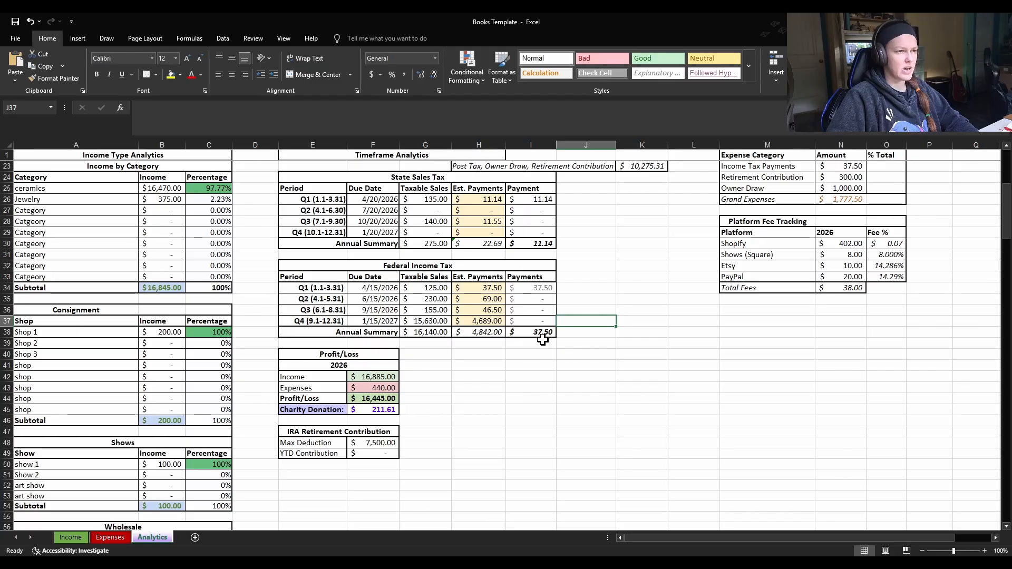
pyautogui.click(540, 364)
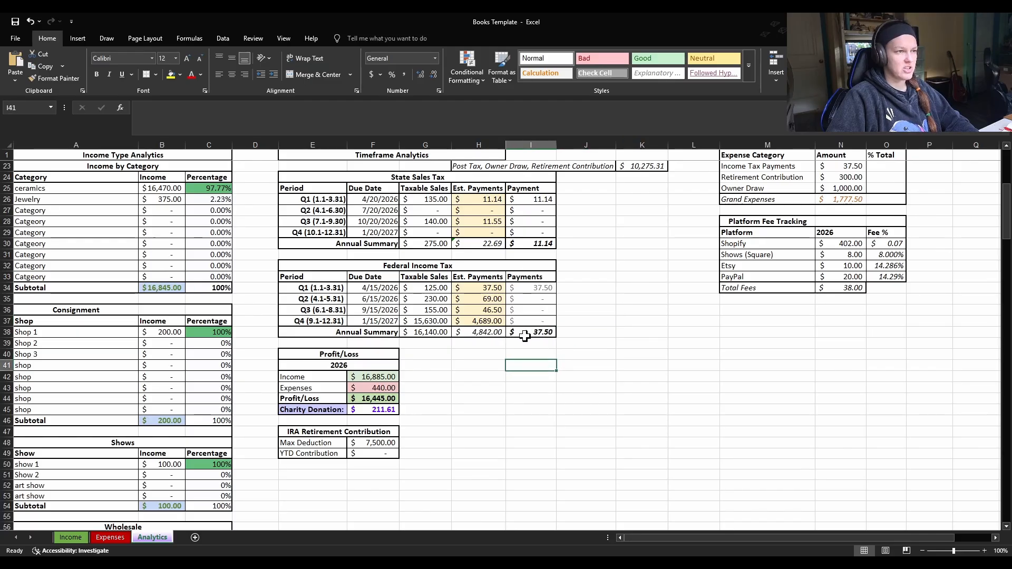
pyautogui.click(491, 431)
# Trace the Income formula in the Profit/Loss table to the annual 2026 total of the Monthly Sales table.
pyautogui.scroll(-2, 491, 431)
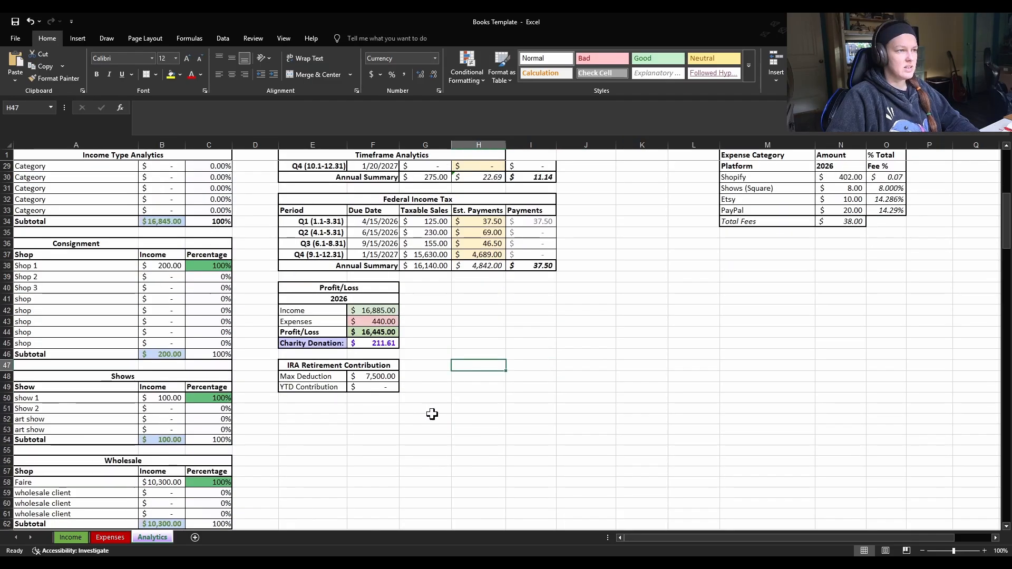
pyautogui.click(331, 309)
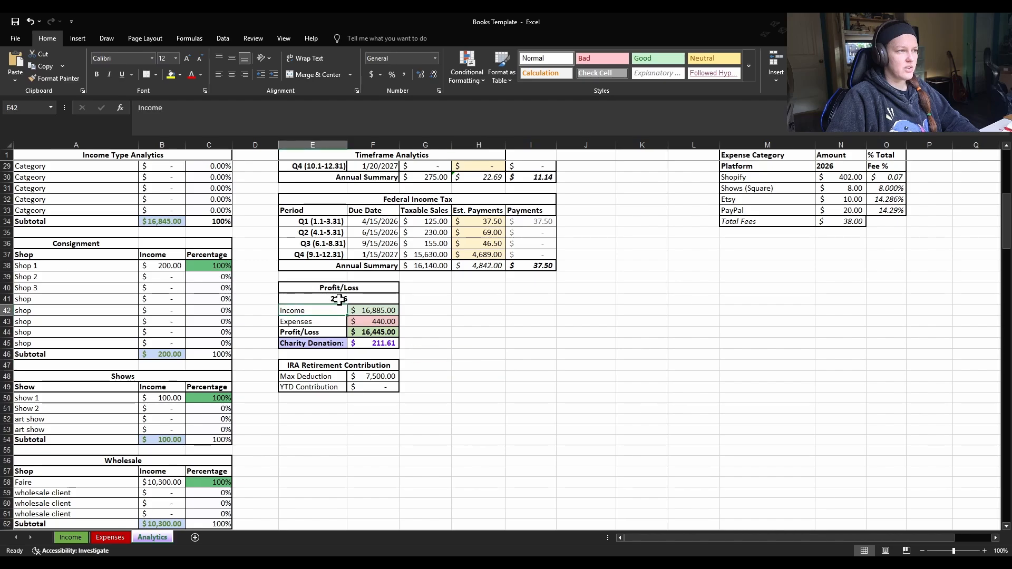
pyautogui.click(375, 311)
pyautogui.scroll(9, 513, 438)
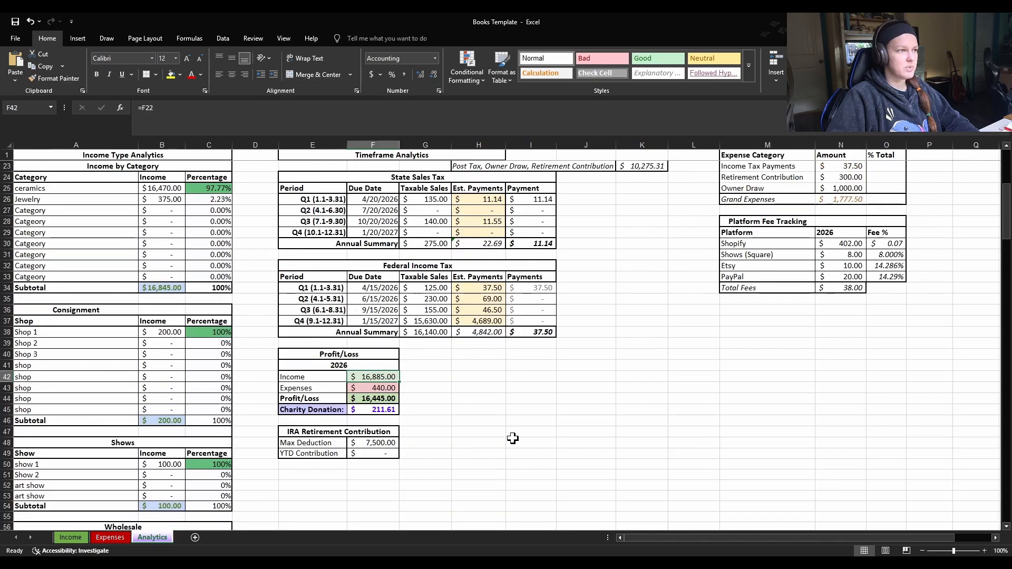
pyautogui.scroll(-7, 513, 438)
pyautogui.scroll(2, 513, 438)
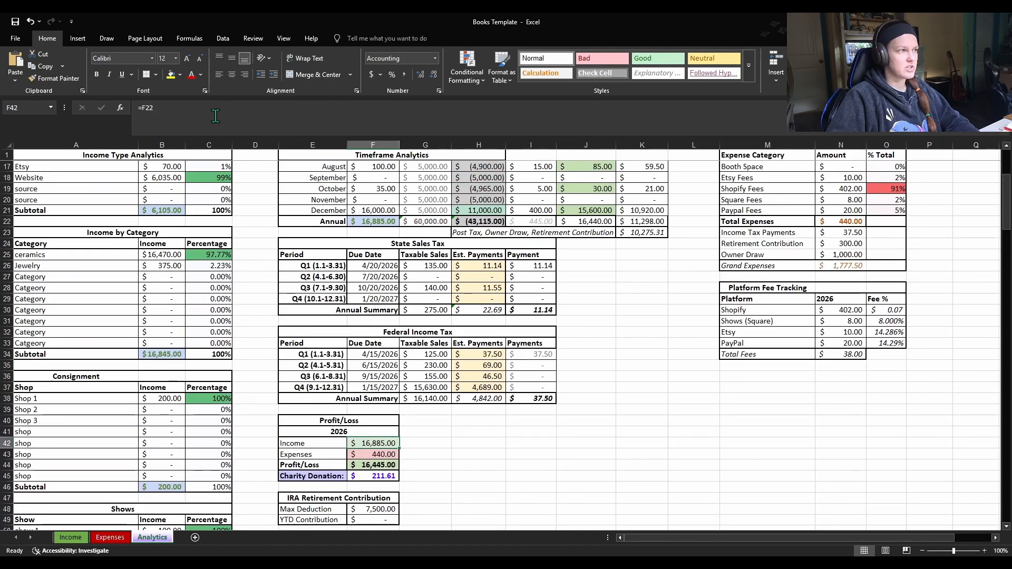
pyautogui.click(215, 121)
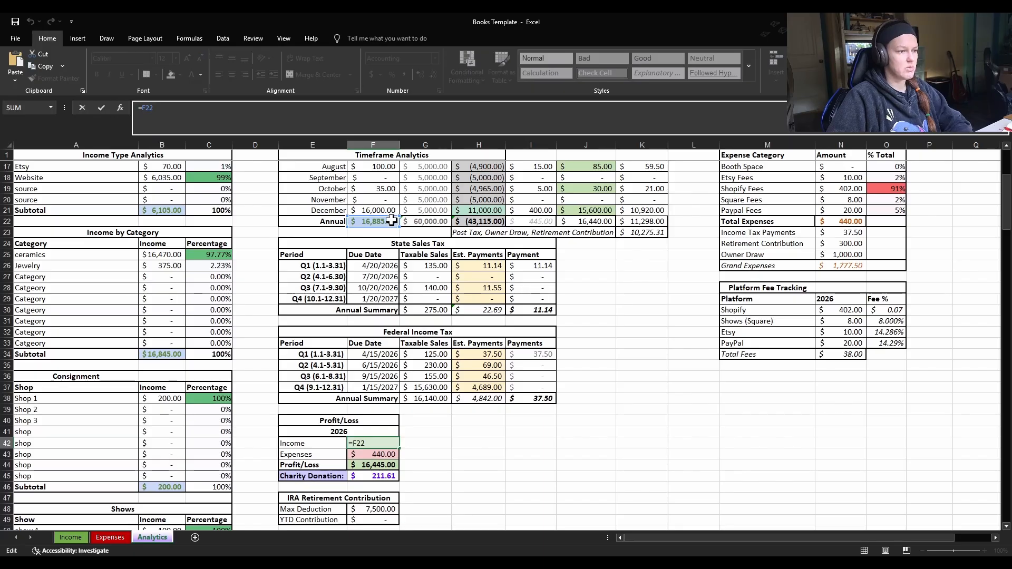
pyautogui.press('Return')
# Trace the Expenses formula in the Profit/Loss table to Total Expenses, and inspect the Profit/Loss formula beneath it.
pyautogui.press('F2')
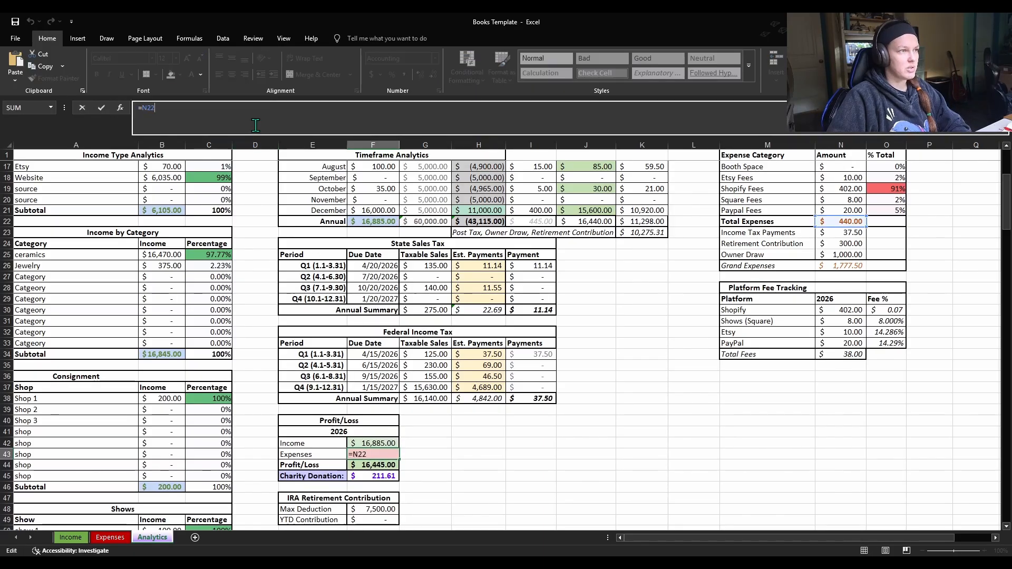
pyautogui.scroll(2, 554, 432)
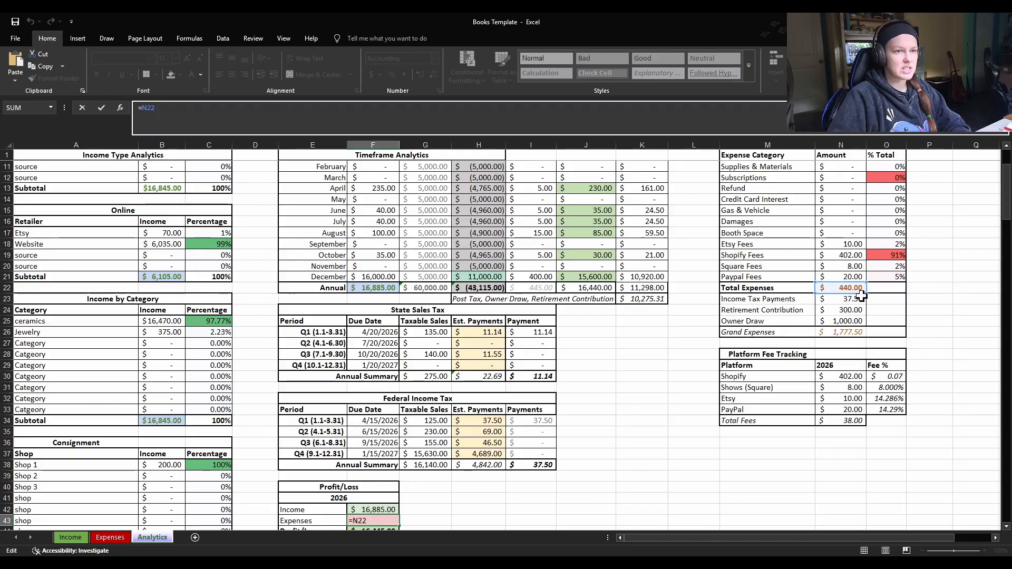
pyautogui.scroll(-2, 609, 404)
pyautogui.press('Return')
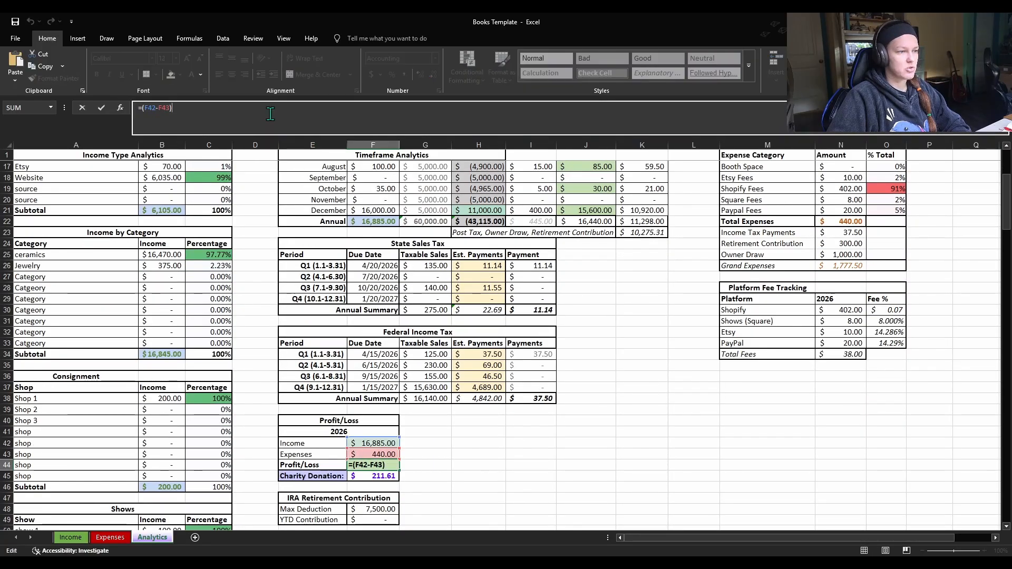
# Examine the Charity Donation formula in the Profit/Loss table.
pyautogui.click(385, 478)
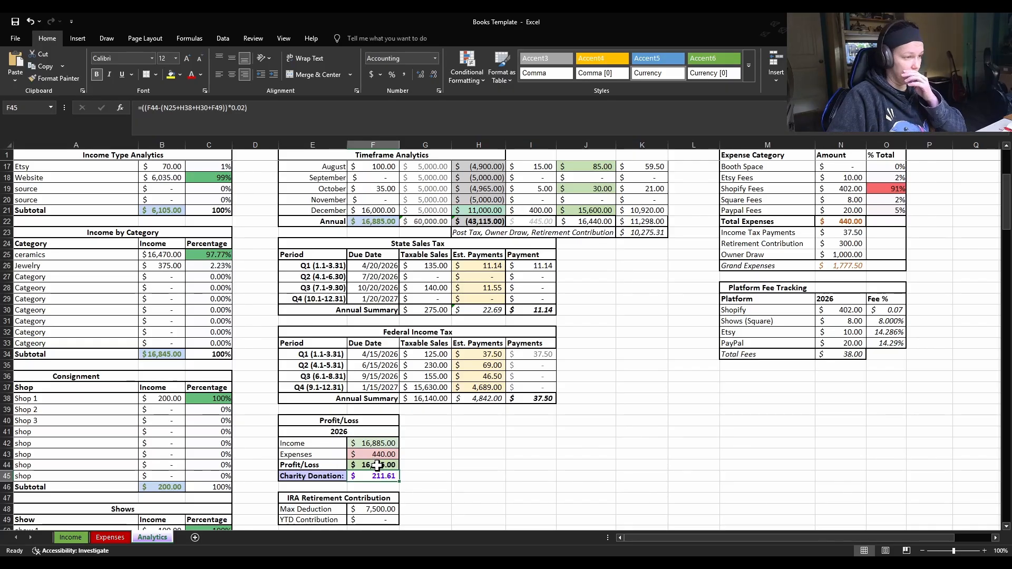
pyautogui.scroll(-1, 417, 445)
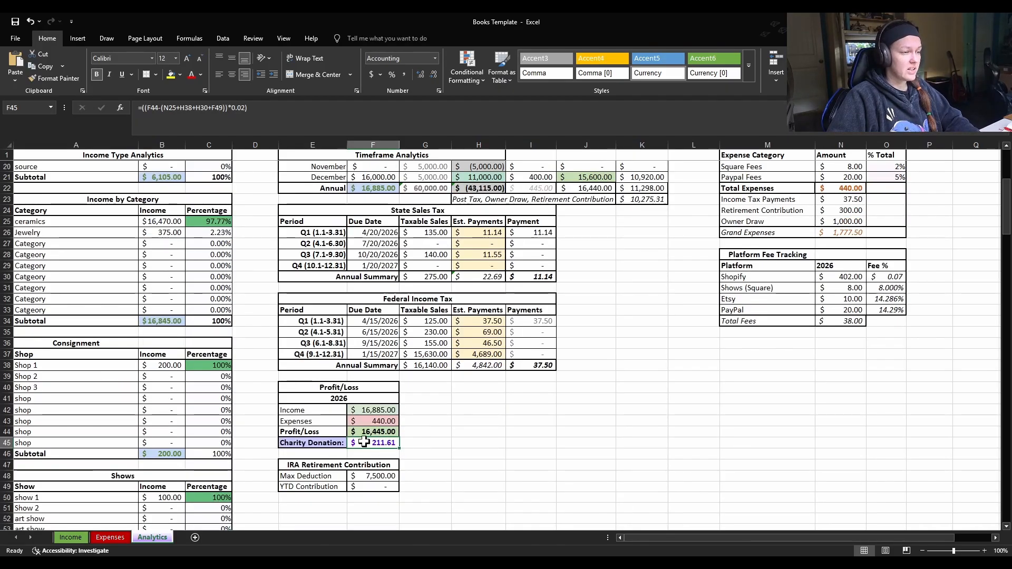
pyautogui.click(438, 454)
pyautogui.click(336, 451)
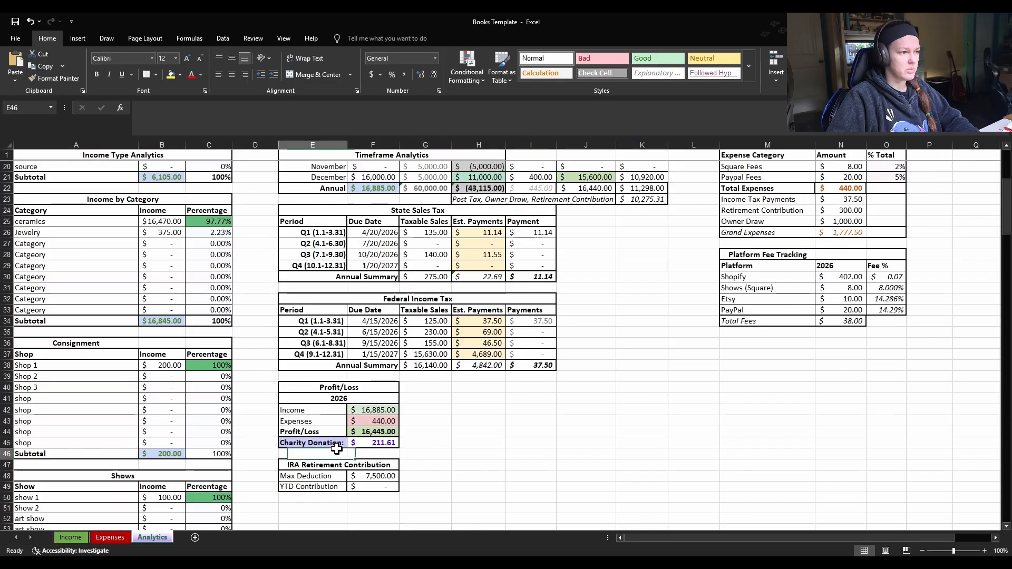
# Trace which cells the Charity Donation formula in the Profit/Loss table references.
pyautogui.click(345, 442)
pyautogui.moveTo(347, 443); pyautogui.dragTo(525, 350)
pyautogui.click(525, 347)
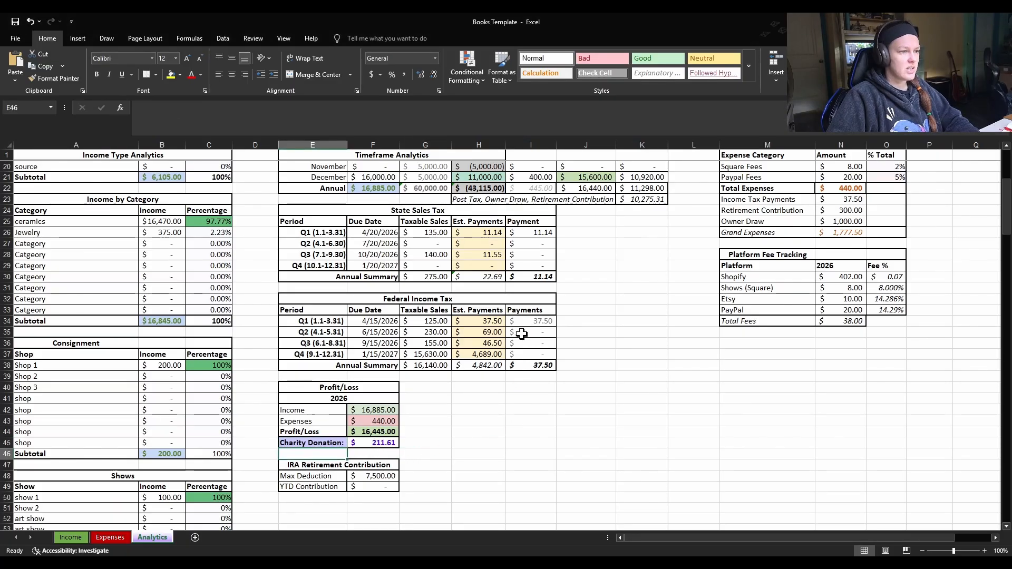
pyautogui.click(437, 453)
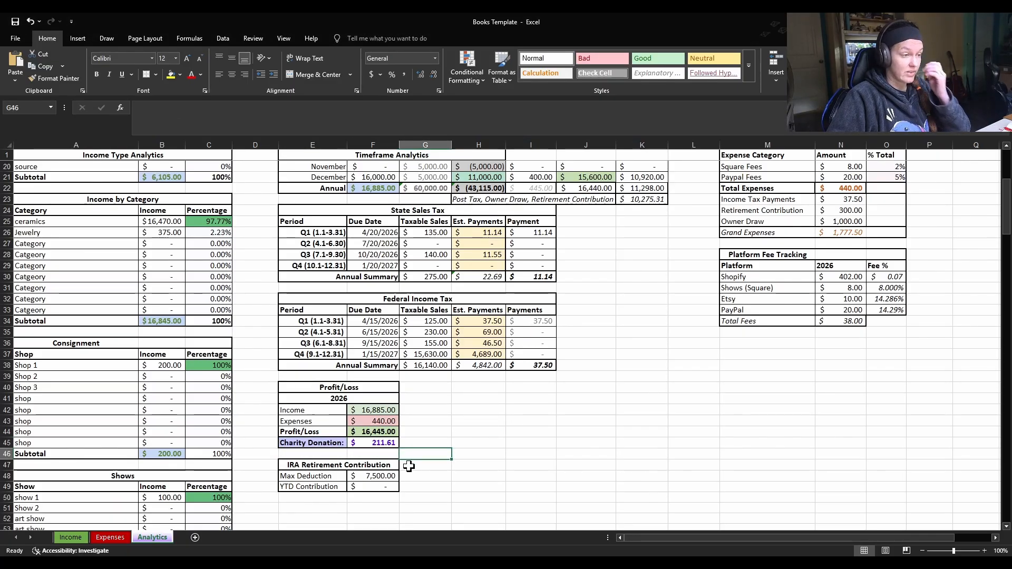
pyautogui.click(385, 443)
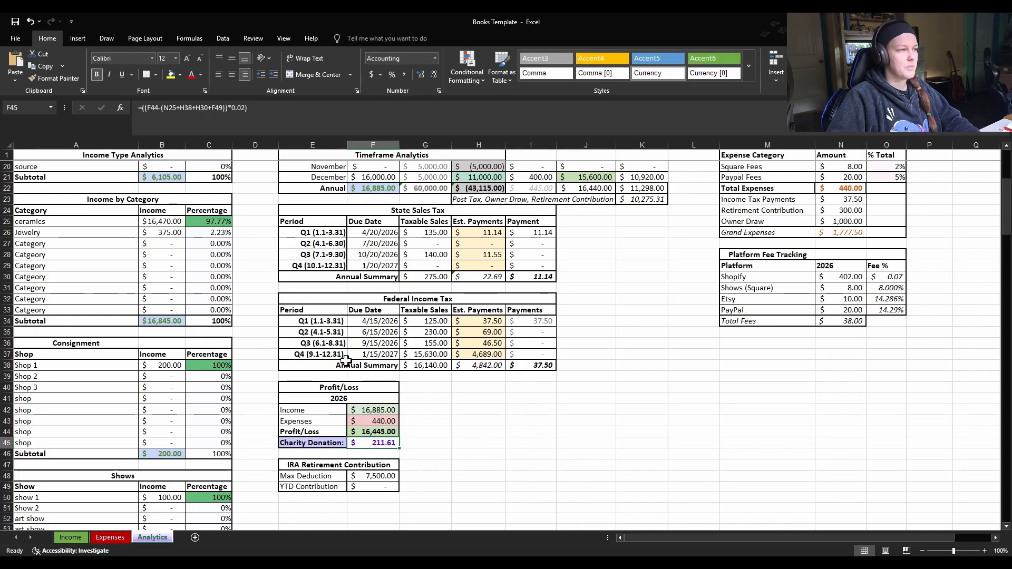
pyautogui.click(244, 108)
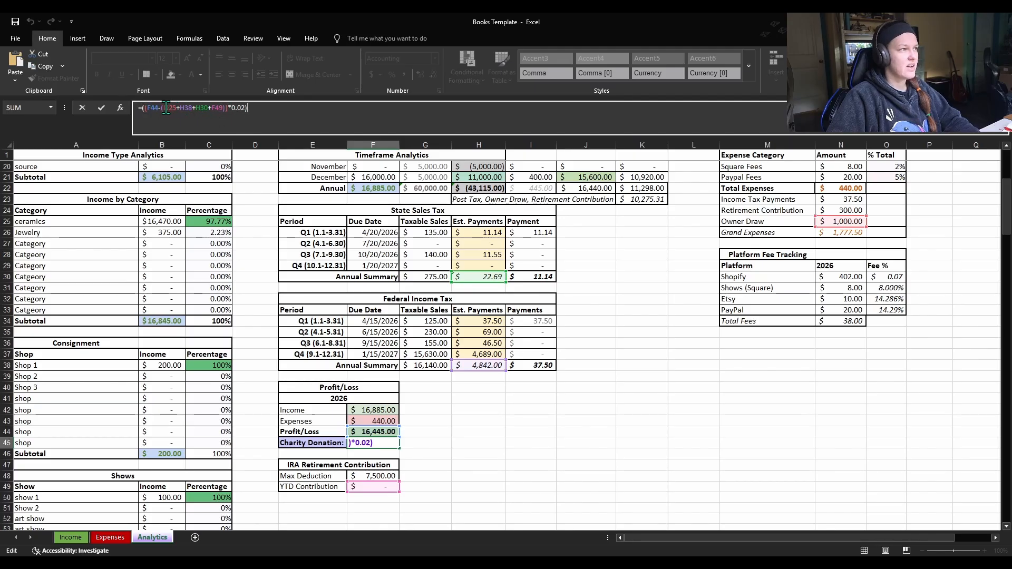
# Change the SUMIF criterion in the YTD Contribution formula of the IRA Retirement Contribution table to "retirement".
pyautogui.click(390, 496)
pyautogui.click(390, 488)
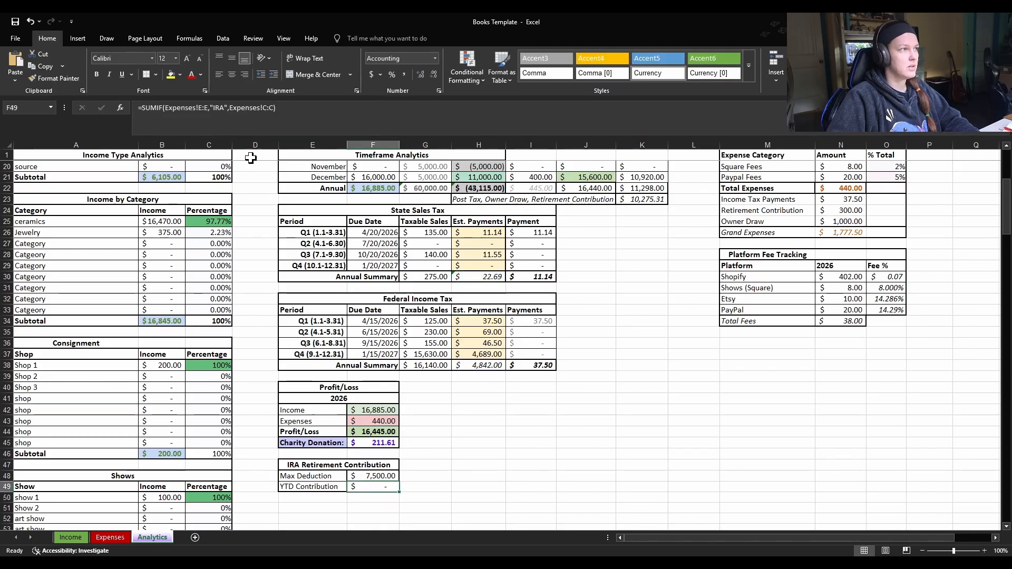
pyautogui.doubleClick(220, 108)
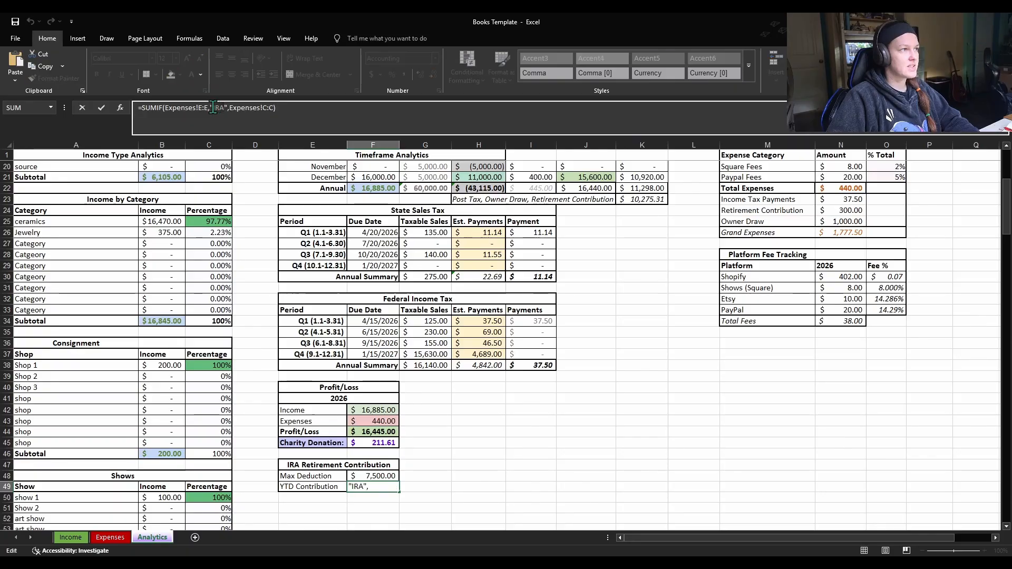
pyautogui.write('retirement')
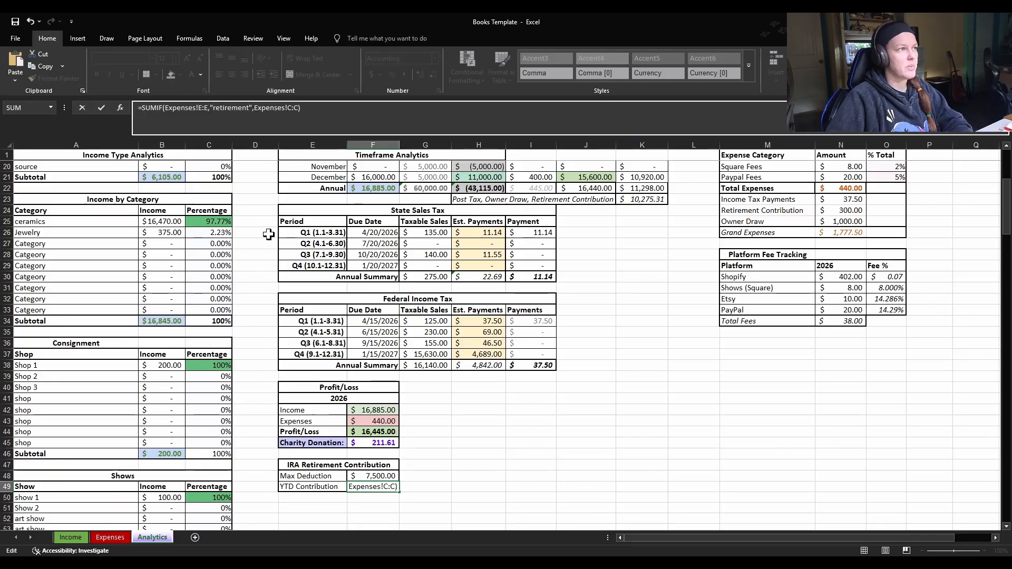
pyautogui.press('Return')
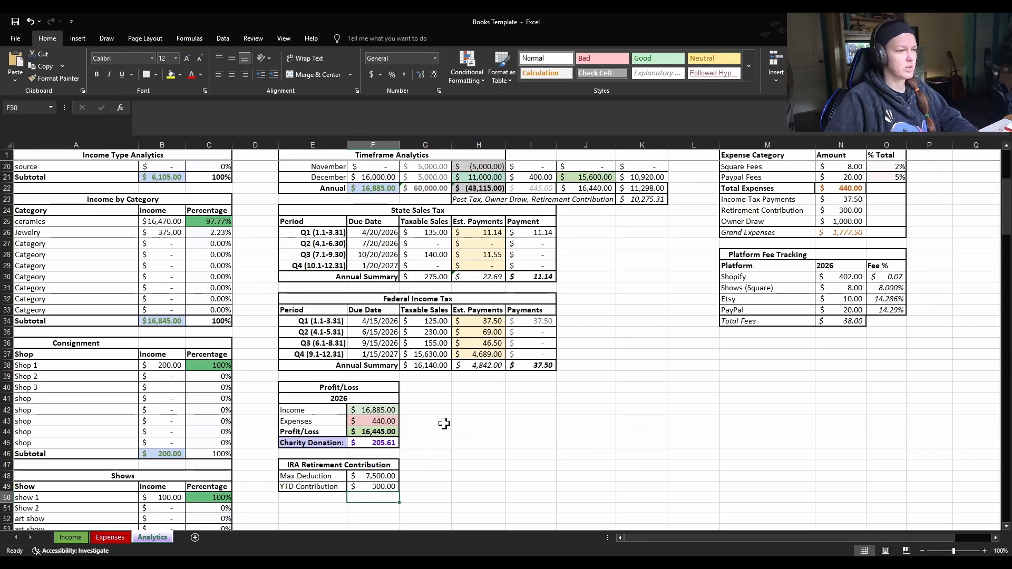
# Review the Charity Donation formula's inputs: Profit/Loss, Owner Draw, annual estimated state and federal tax payments, YTD Contribution and the 0.02 multiplier.
pyautogui.click(384, 432)
pyautogui.click(381, 446)
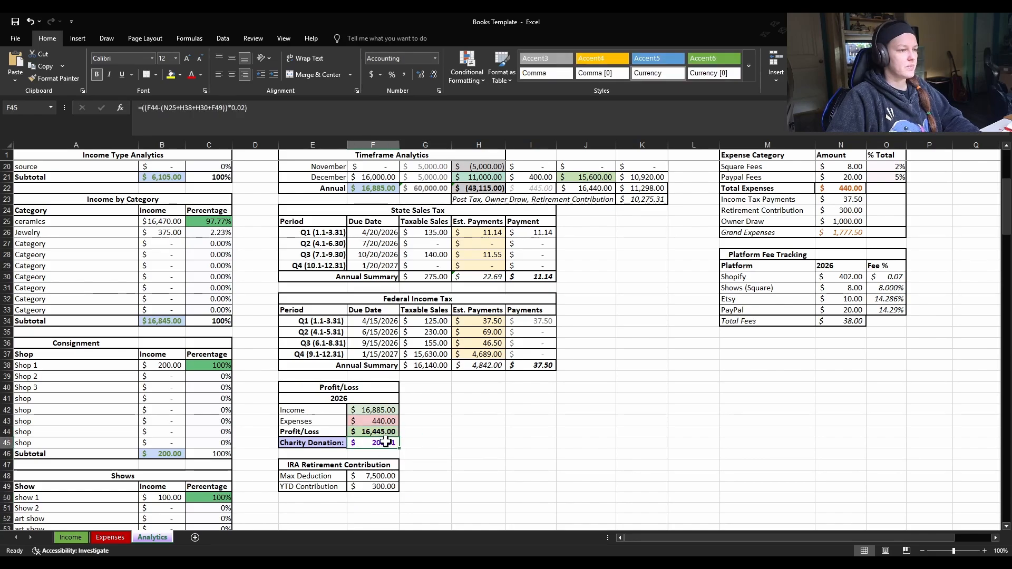
pyautogui.click(251, 112)
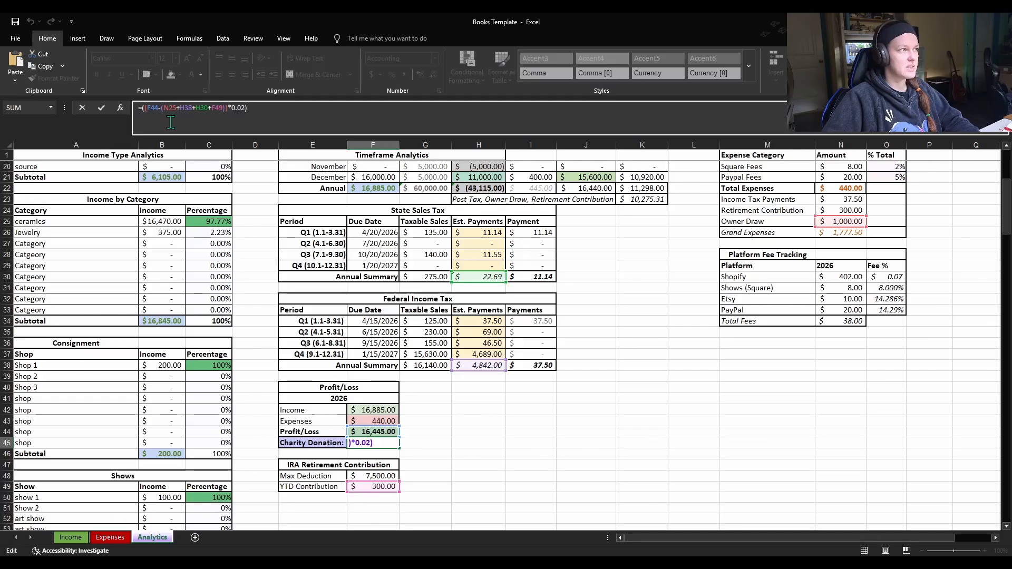
pyautogui.scroll(1, 502, 409)
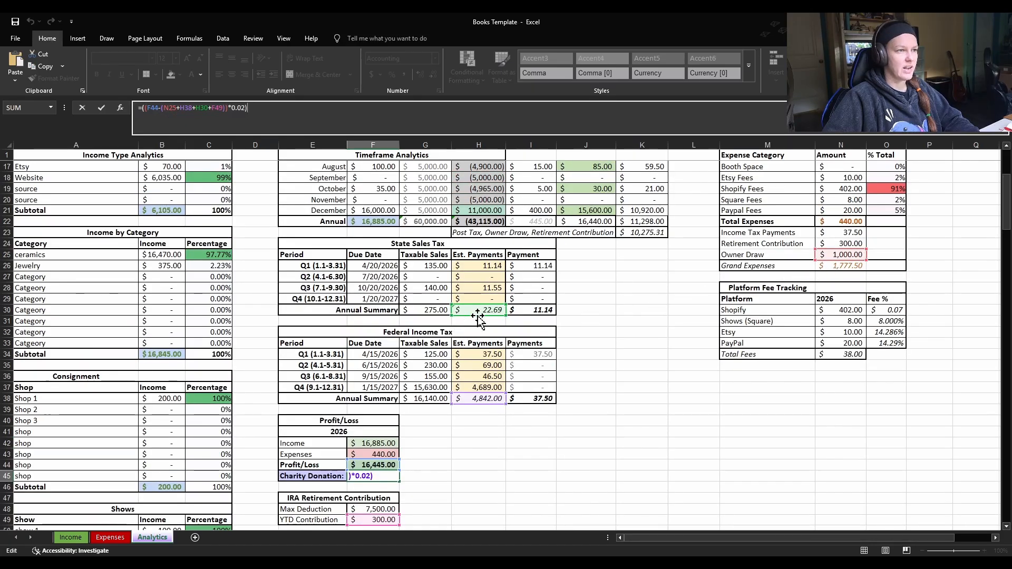
pyautogui.scroll(-2, 594, 406)
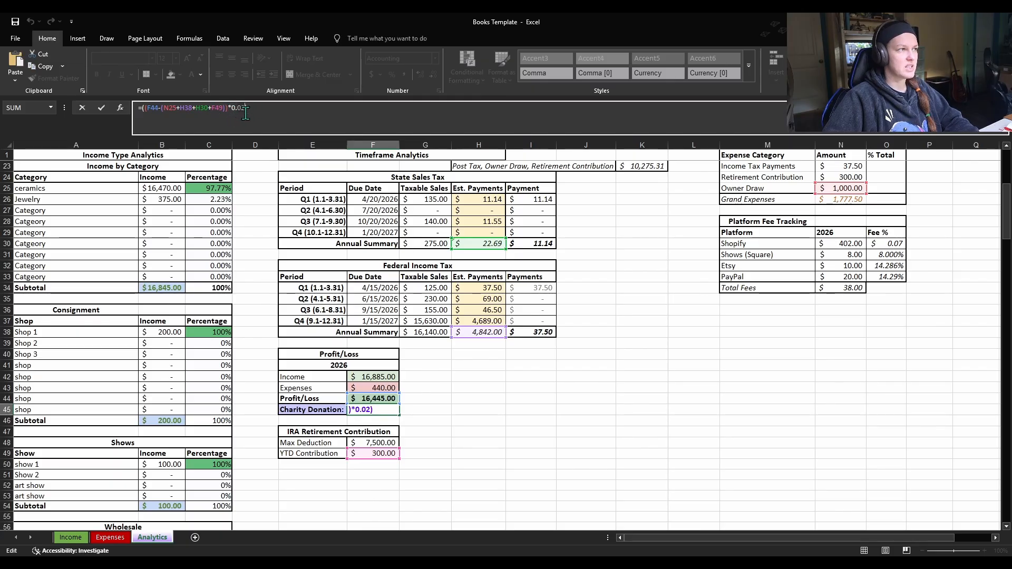
pyautogui.press('Return')
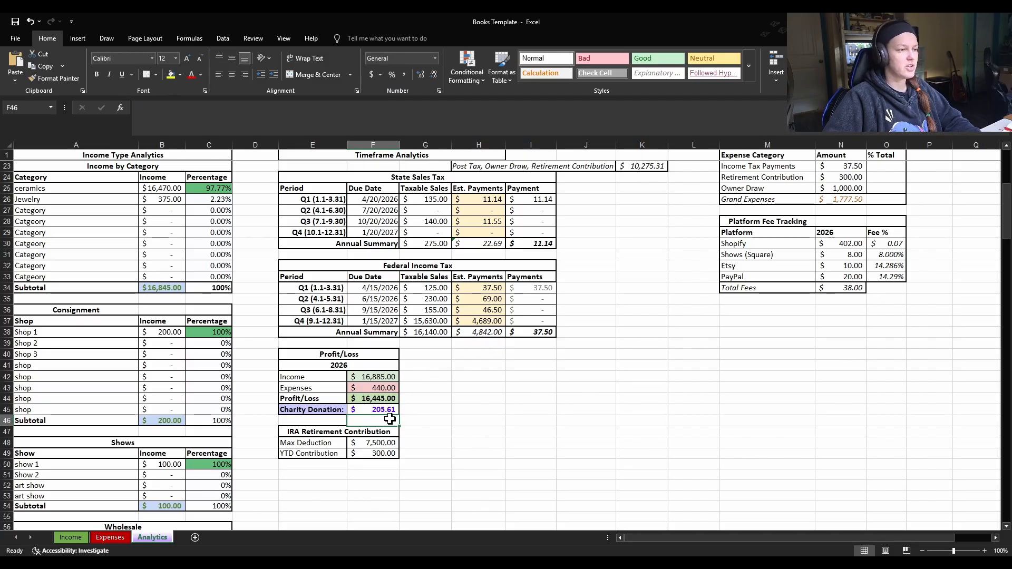
pyautogui.scroll(-2, 368, 420)
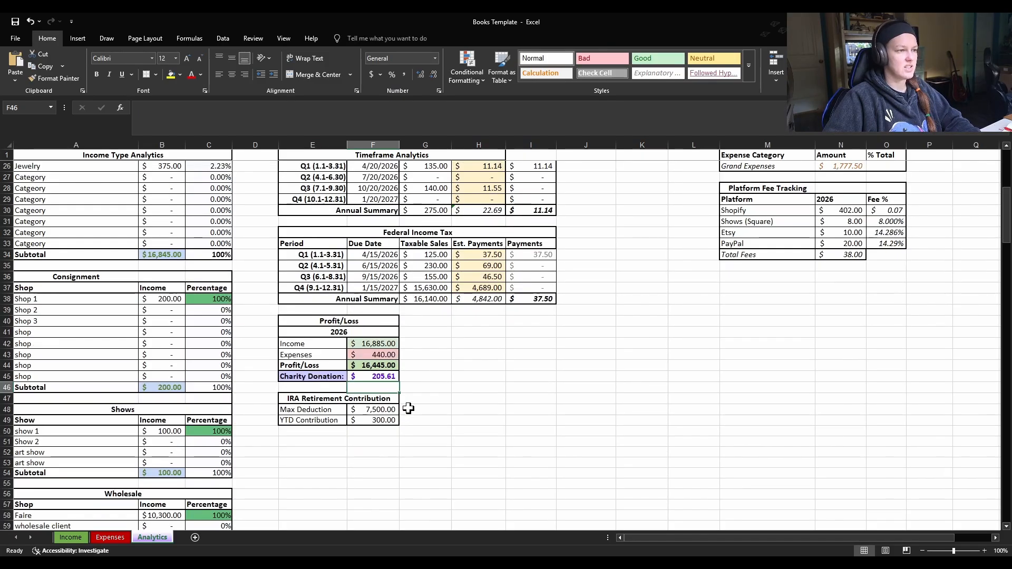
pyautogui.scroll(2, 415, 420)
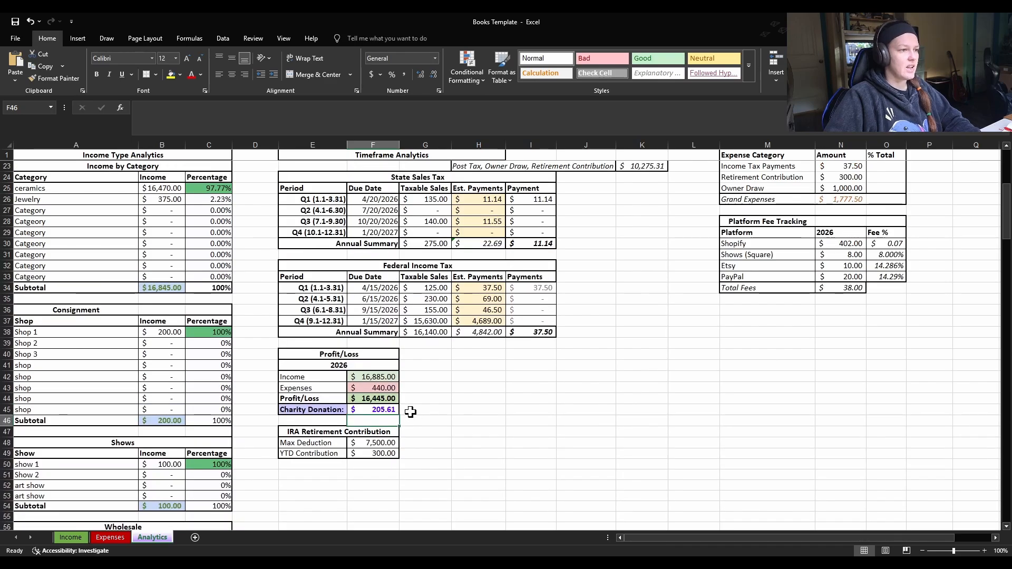
pyautogui.click(389, 410)
pyautogui.press('F2')
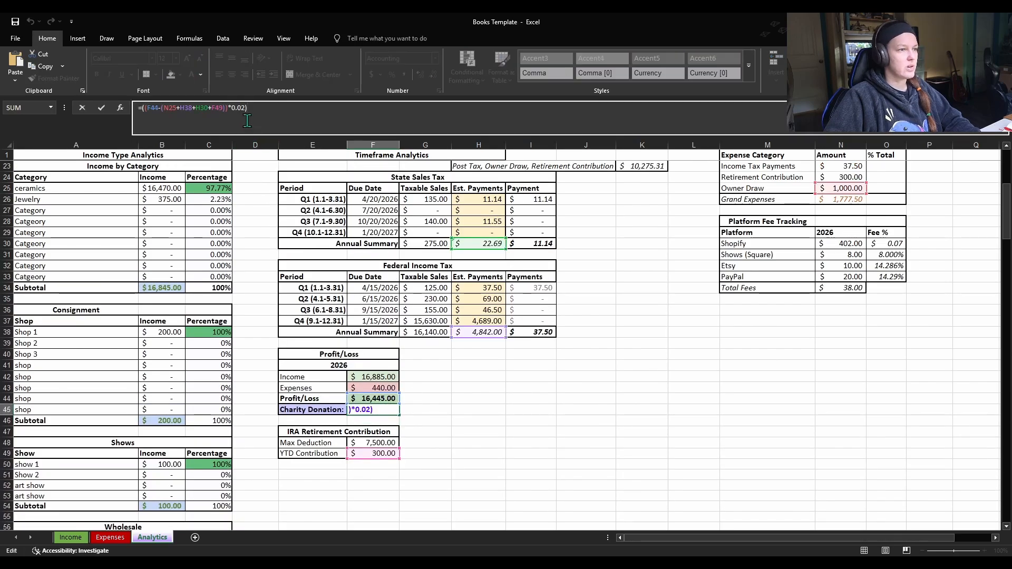
pyautogui.scroll(1, 593, 400)
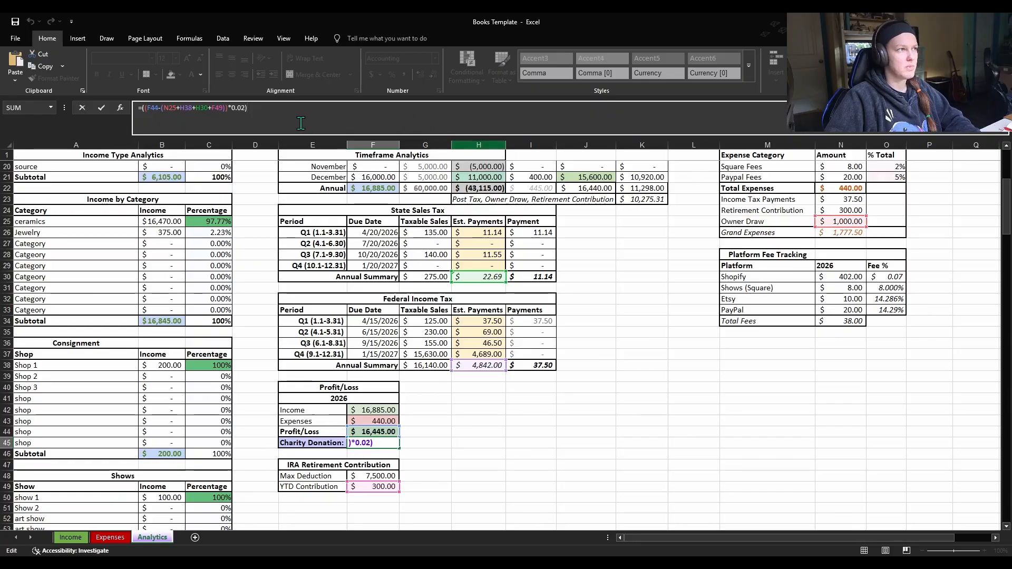
pyautogui.press('Return')
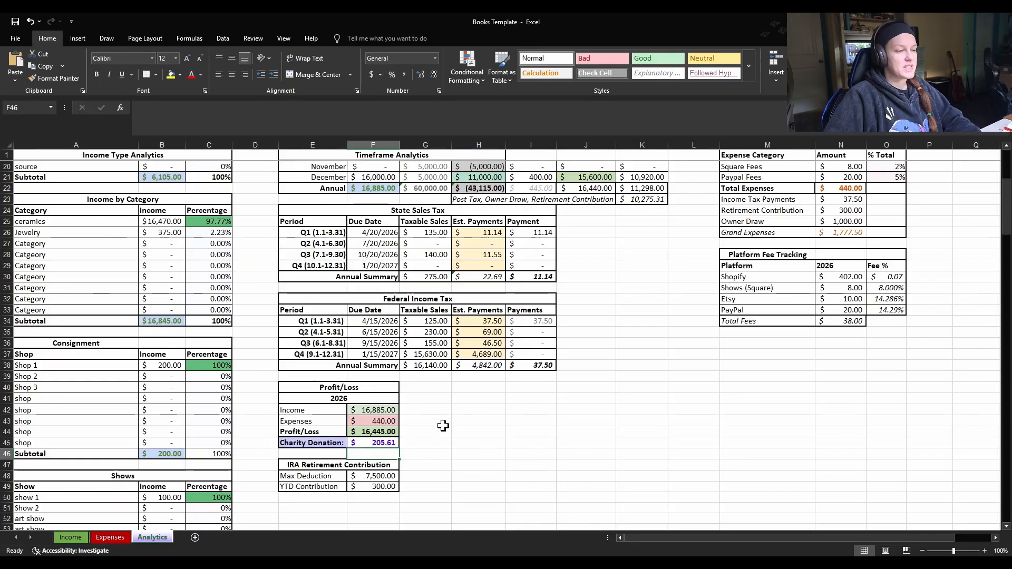
# Inspect the Max Deduction formula in the IRA Retirement Contribution table.
pyautogui.scroll(-2, 443, 425)
pyautogui.scroll(-1, 443, 425)
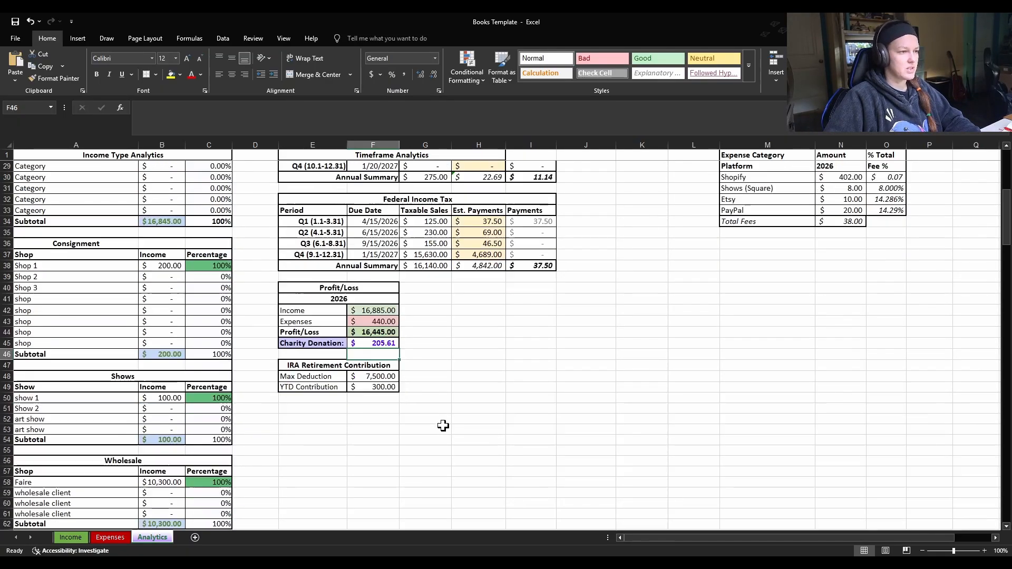
pyautogui.click(391, 377)
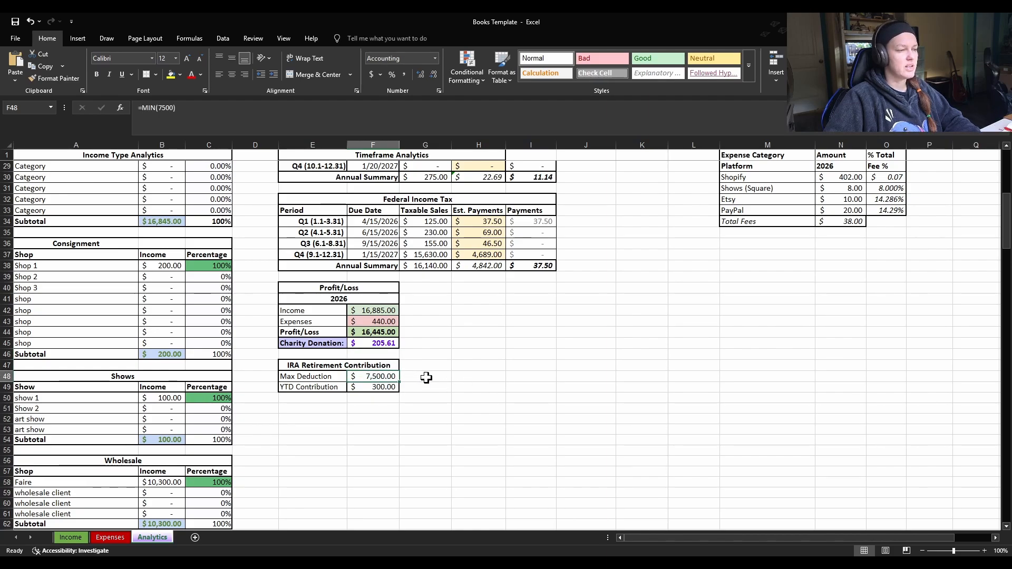
pyautogui.click(468, 393)
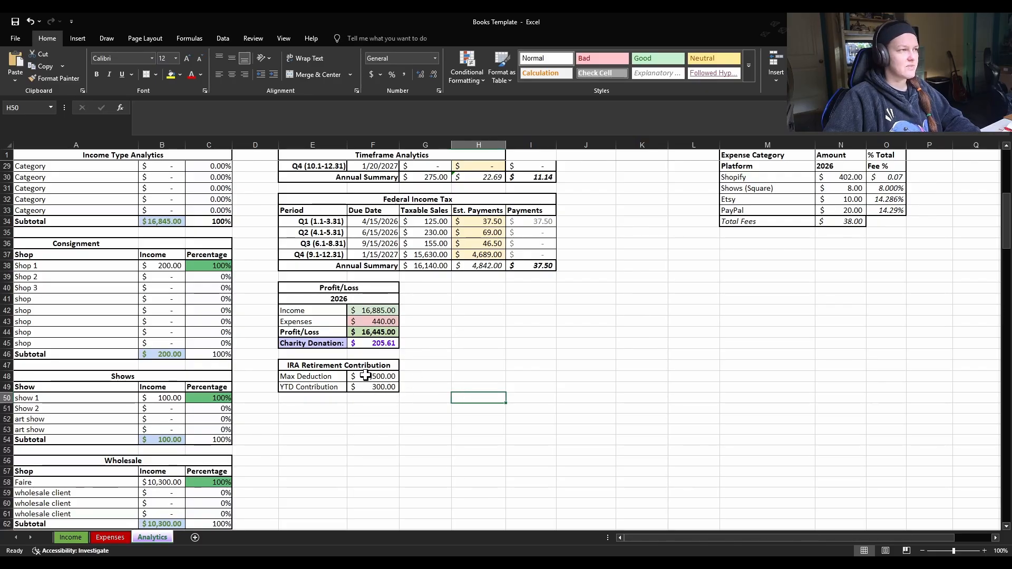
pyautogui.click(462, 376)
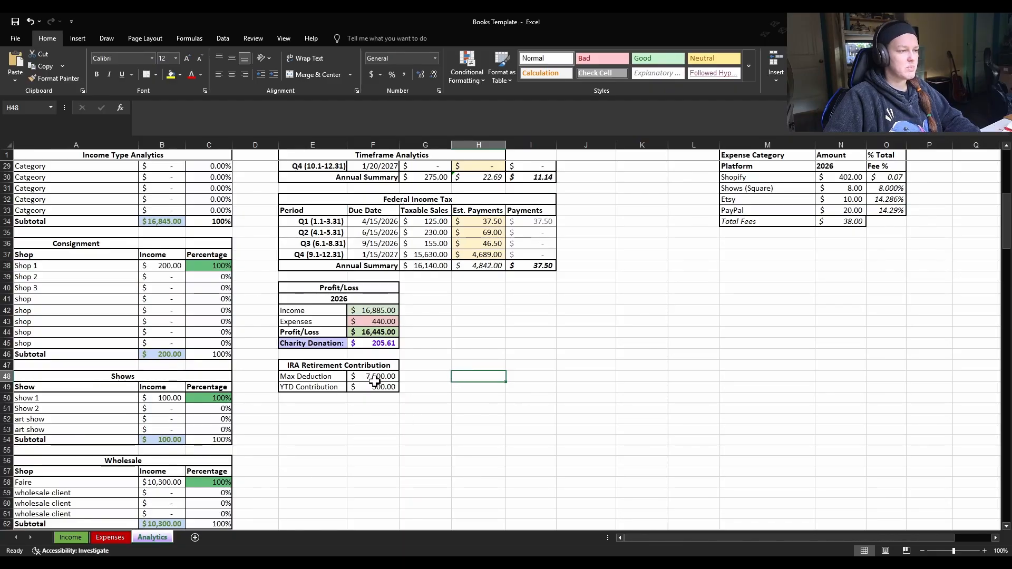
# Inspect the YTD Contribution formula and compare the IRA table with the after-tax figures in the Monthly Sales table.
pyautogui.scroll(1, 412, 418)
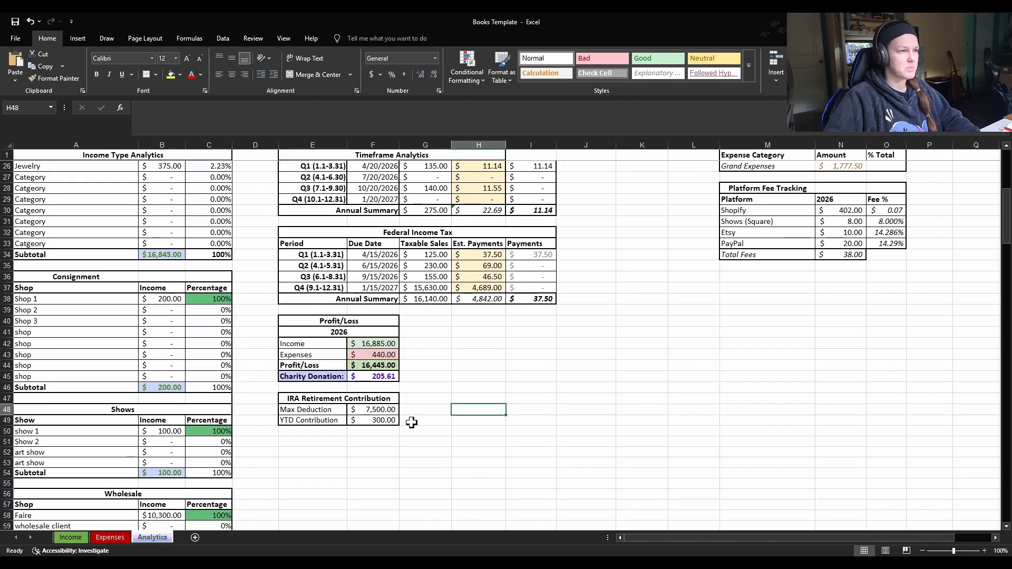
pyautogui.click(383, 421)
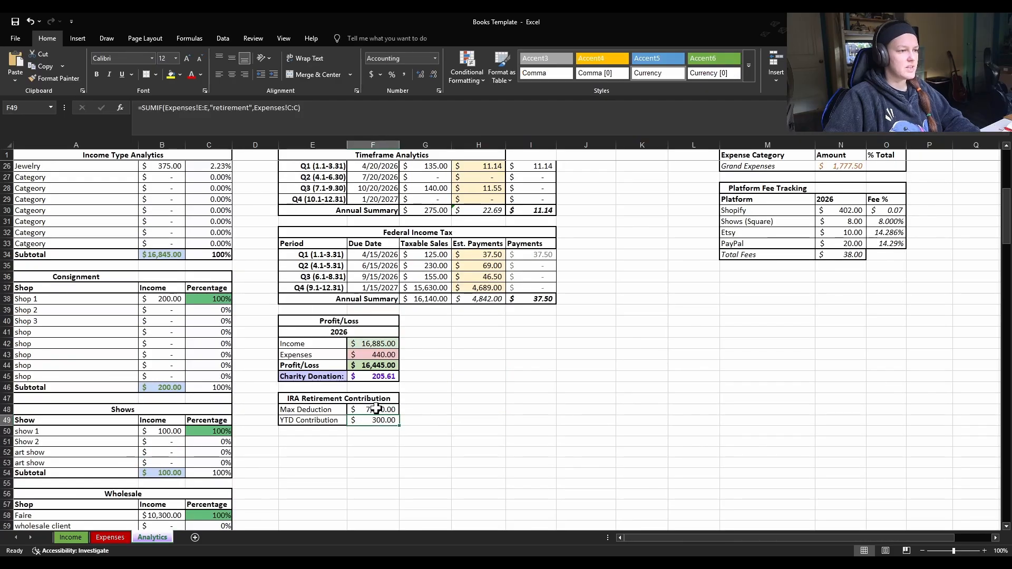
pyautogui.scroll(5, 435, 443)
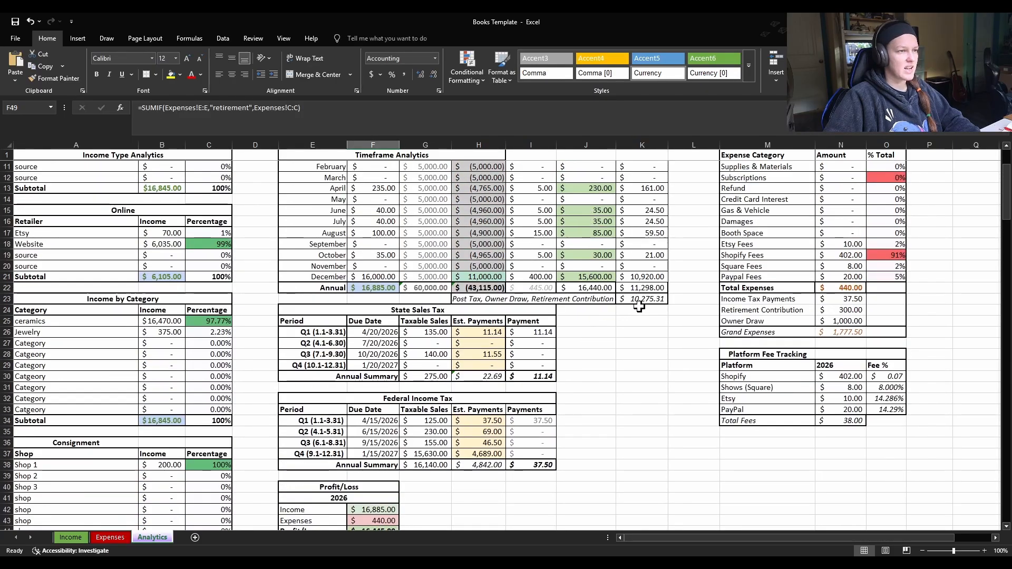
pyautogui.scroll(-4, 527, 363)
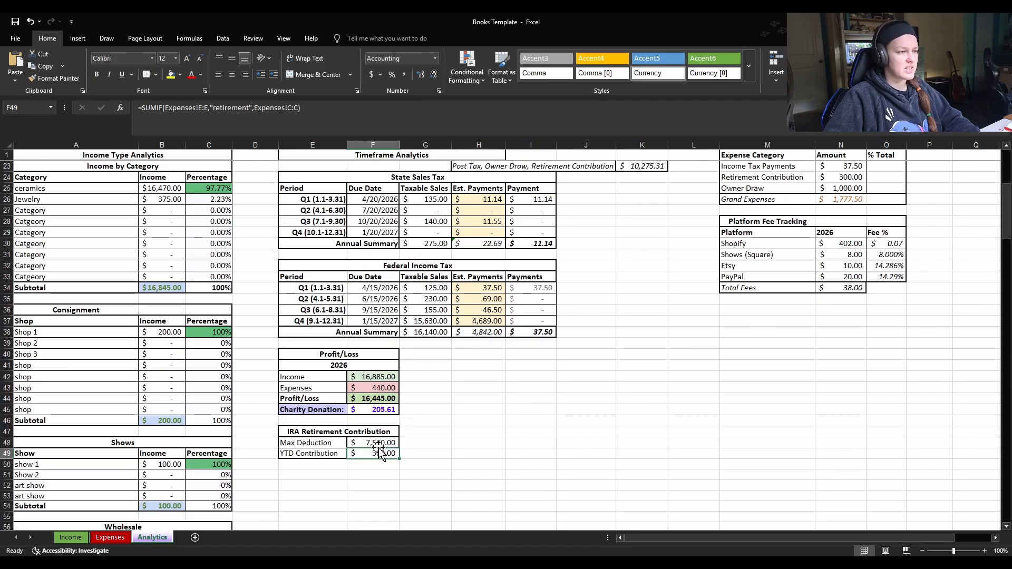
pyautogui.scroll(-1, 379, 454)
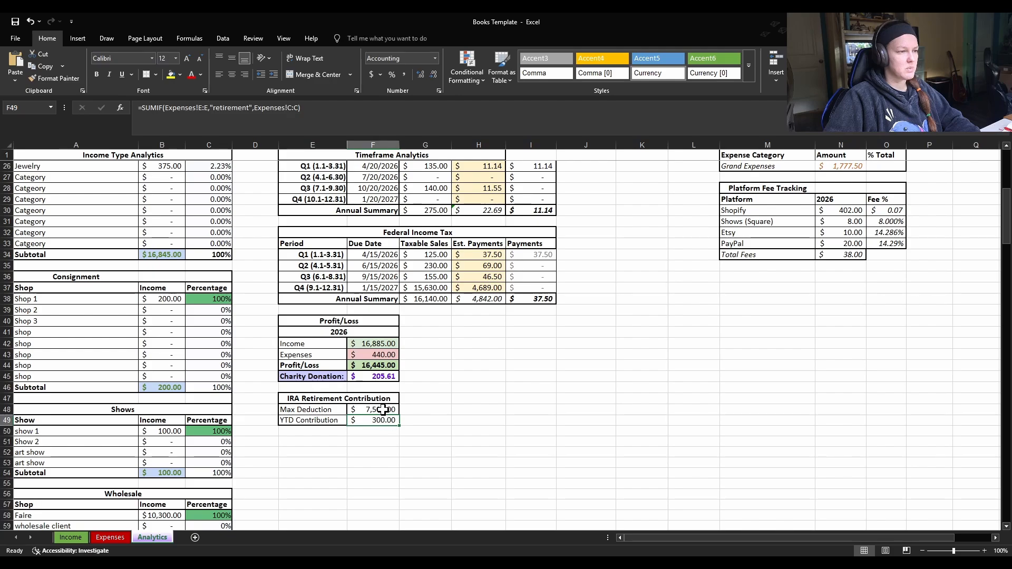
pyautogui.click(422, 432)
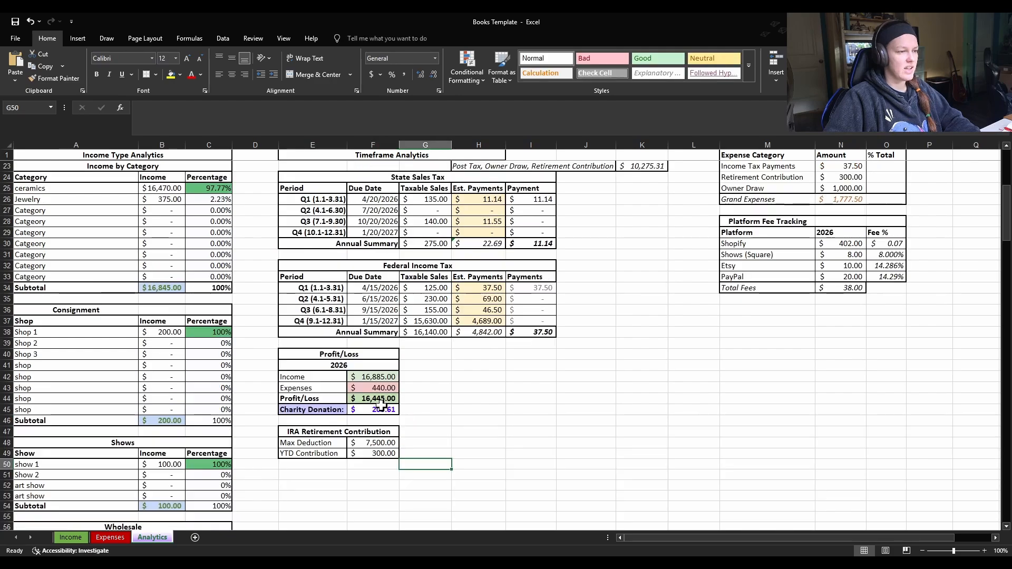
pyautogui.scroll(1, 381, 447)
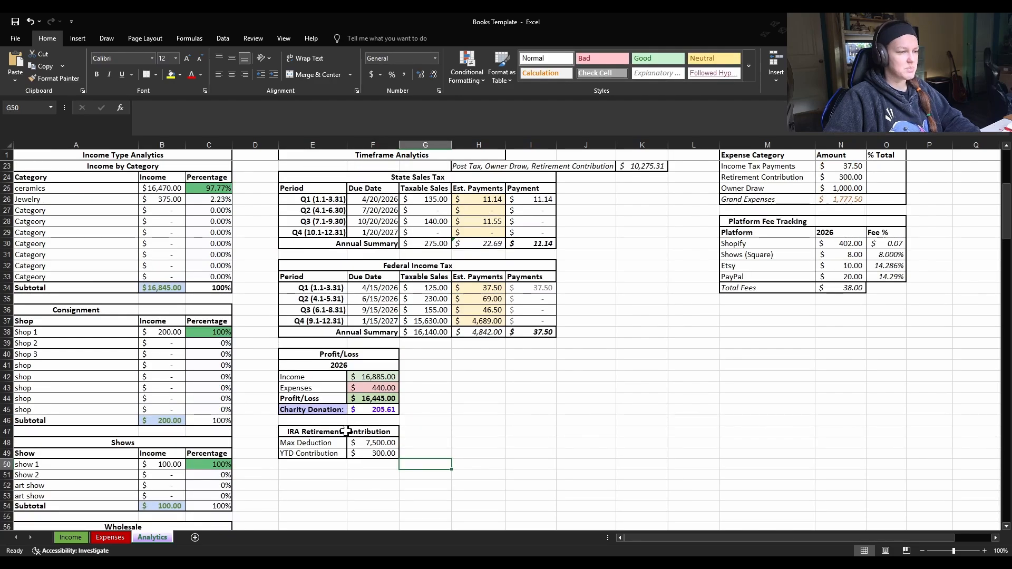
pyautogui.scroll(3, 399, 454)
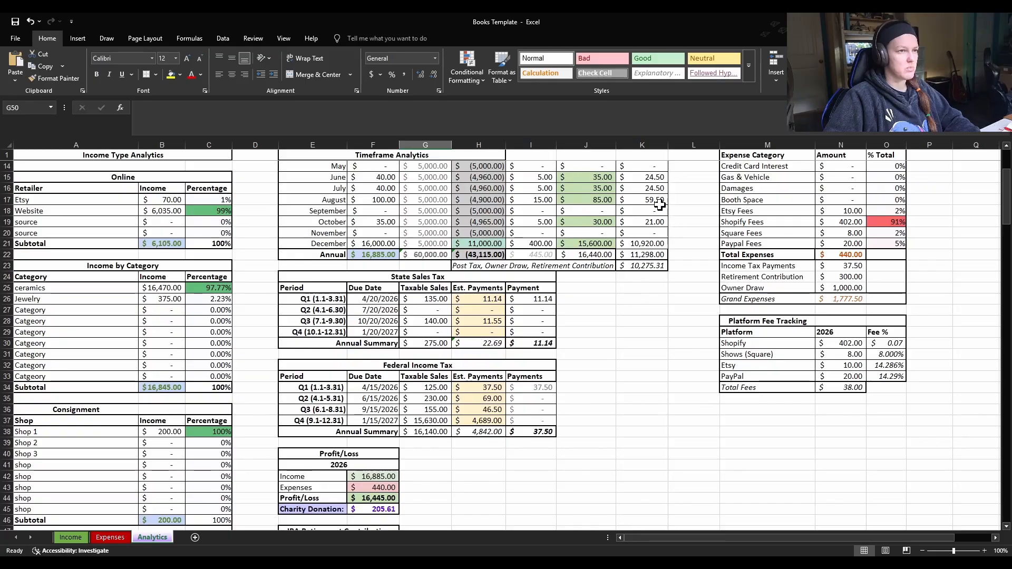
pyautogui.scroll(-4, 487, 522)
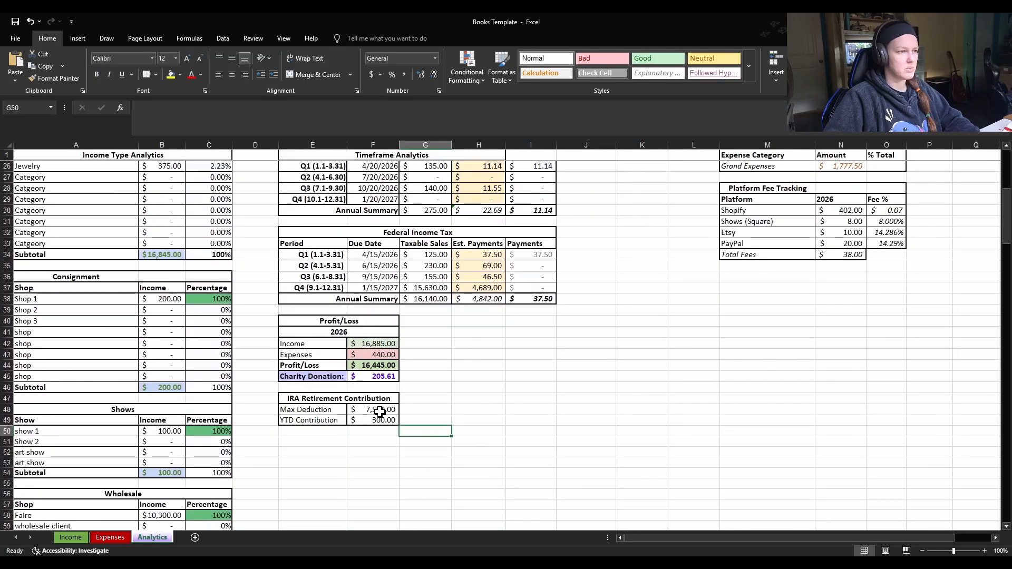
pyautogui.click(428, 410)
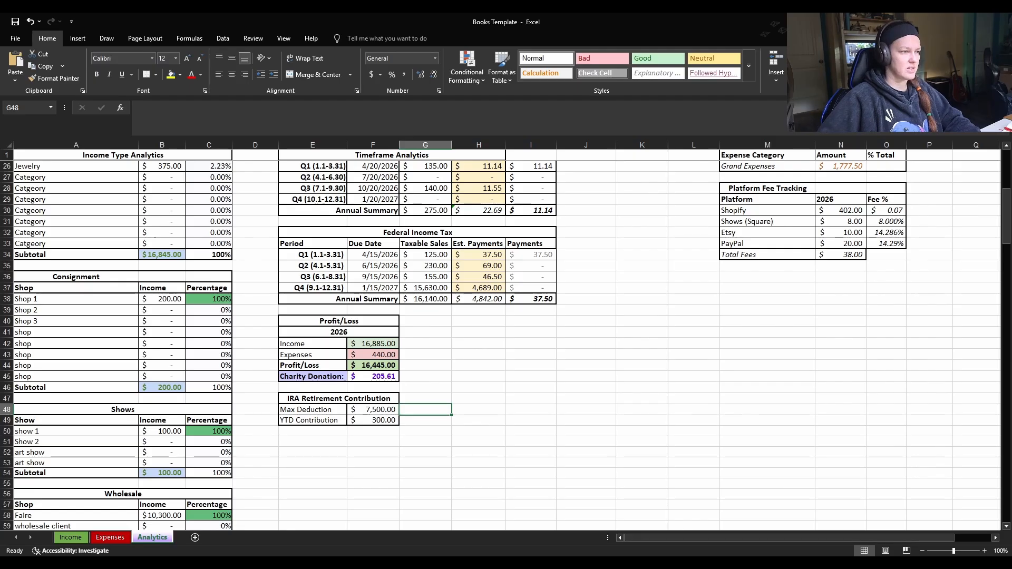
# Inspect the Marketing & Advertising amount formula in the Expense Category table.
pyautogui.scroll(7, 600, 422)
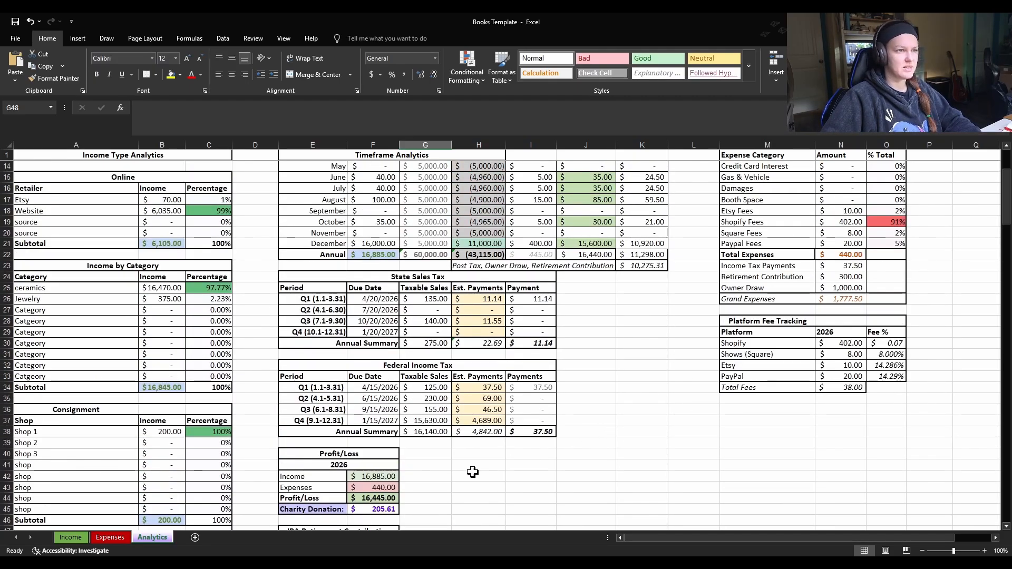
pyautogui.scroll(1, 606, 424)
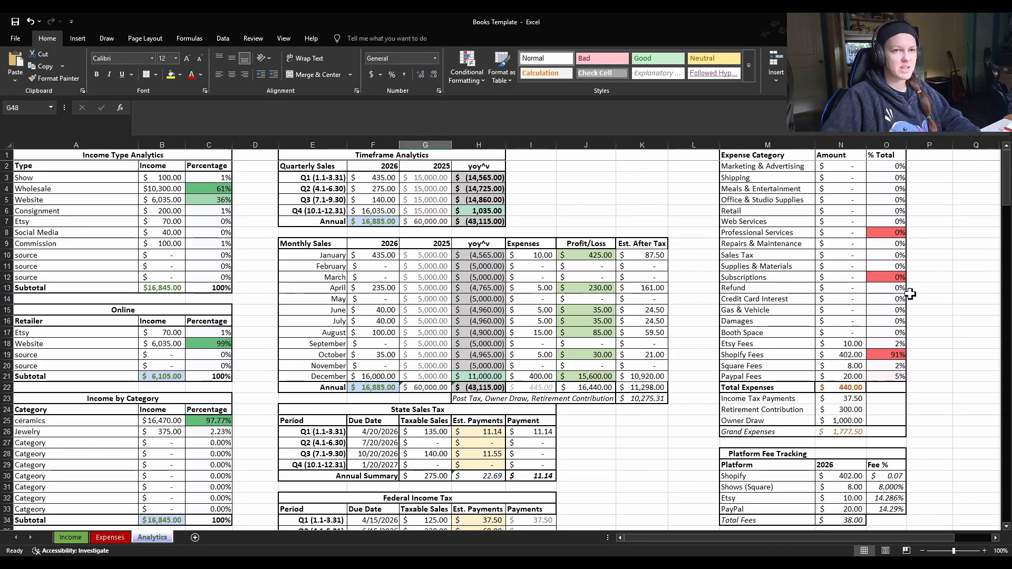
pyautogui.click(763, 167)
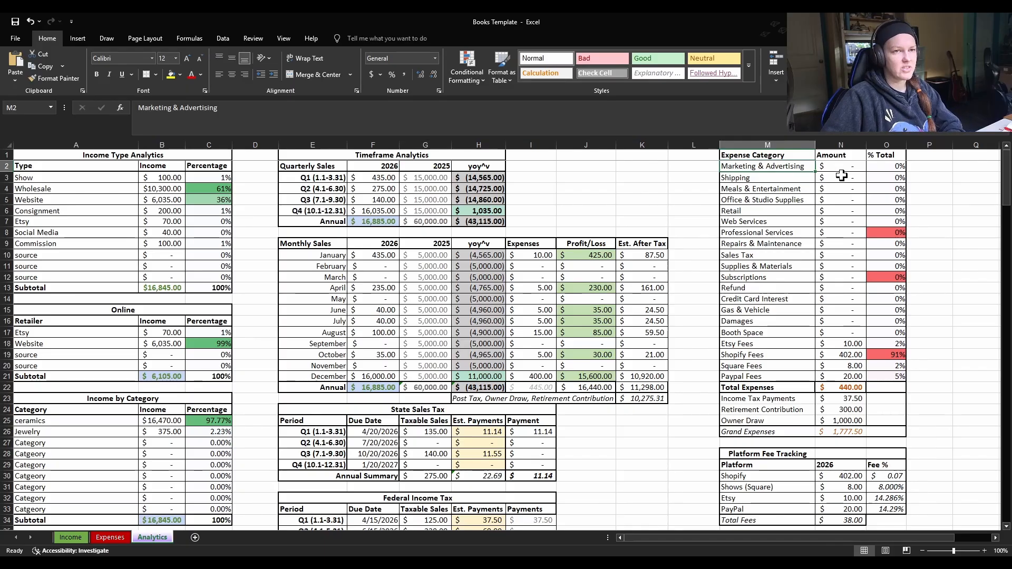
pyautogui.press('Right')
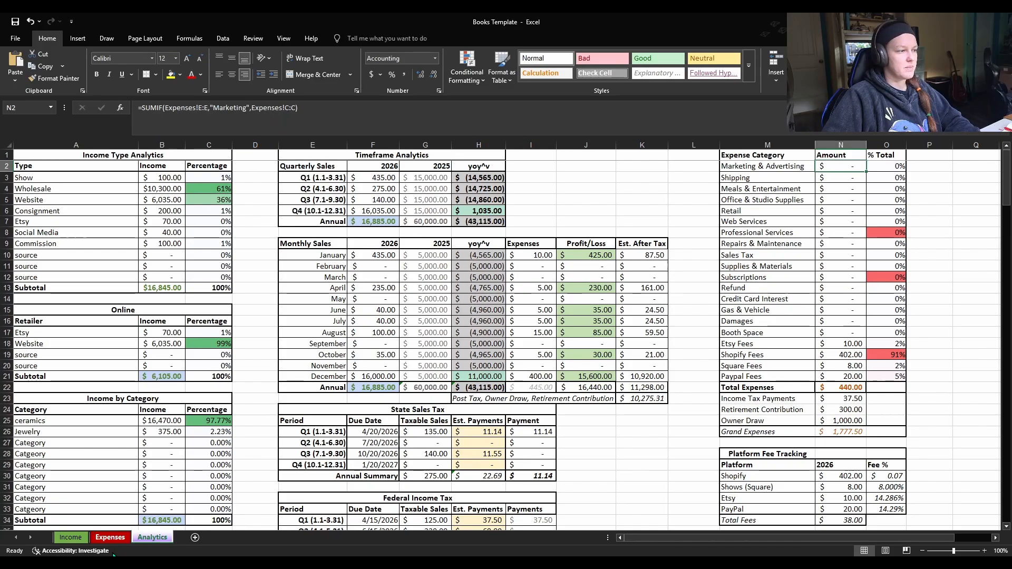
# Start a new expense on the Expenses sheet in row 11, dated 5/6/2026, with vendor pinterest and amount $150.
pyautogui.click(110, 537)
pyautogui.click(54, 287)
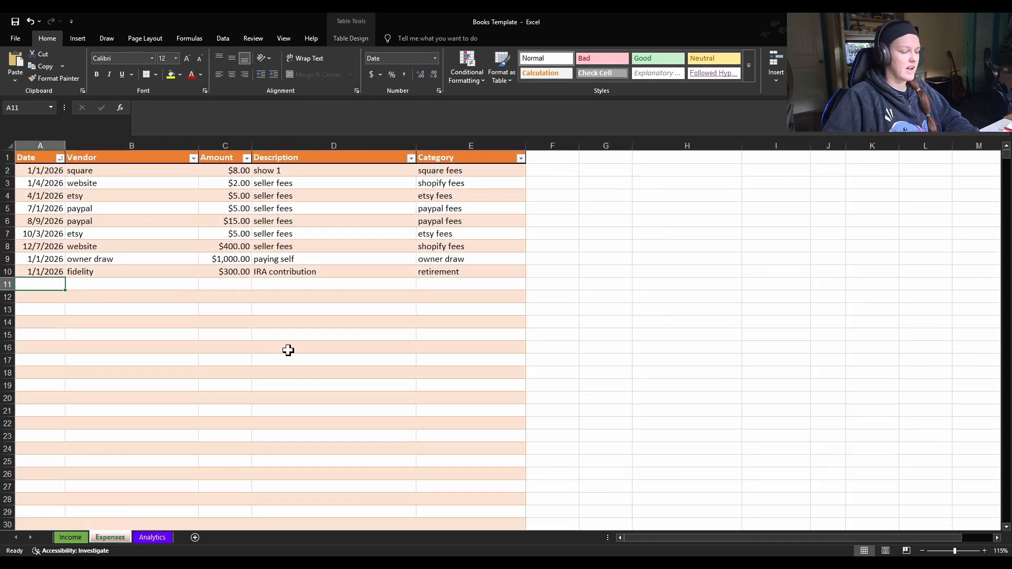
pyautogui.write('5')
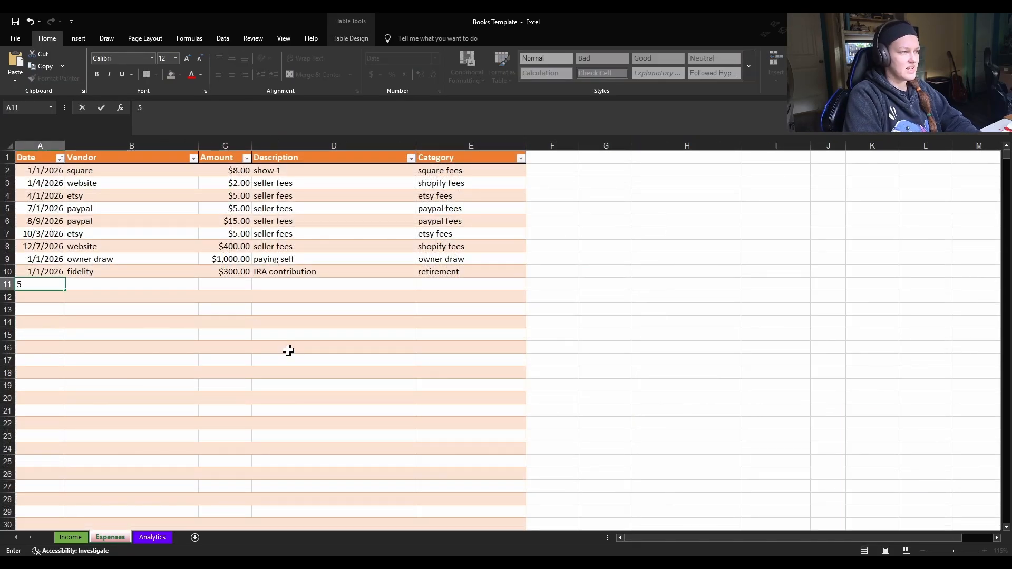
pyautogui.write('/6')
pyautogui.press('Tab')
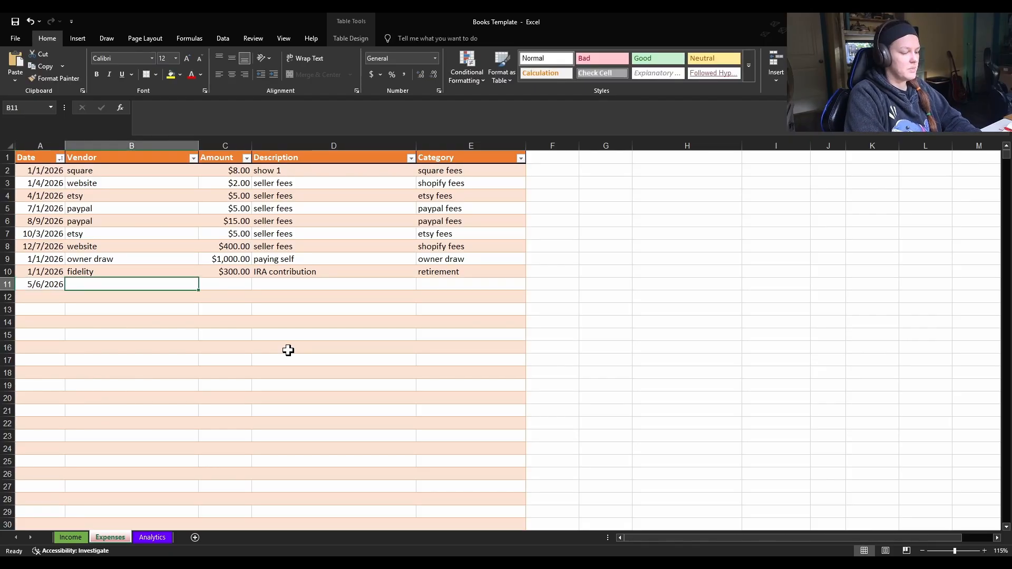
pyautogui.write('ins')
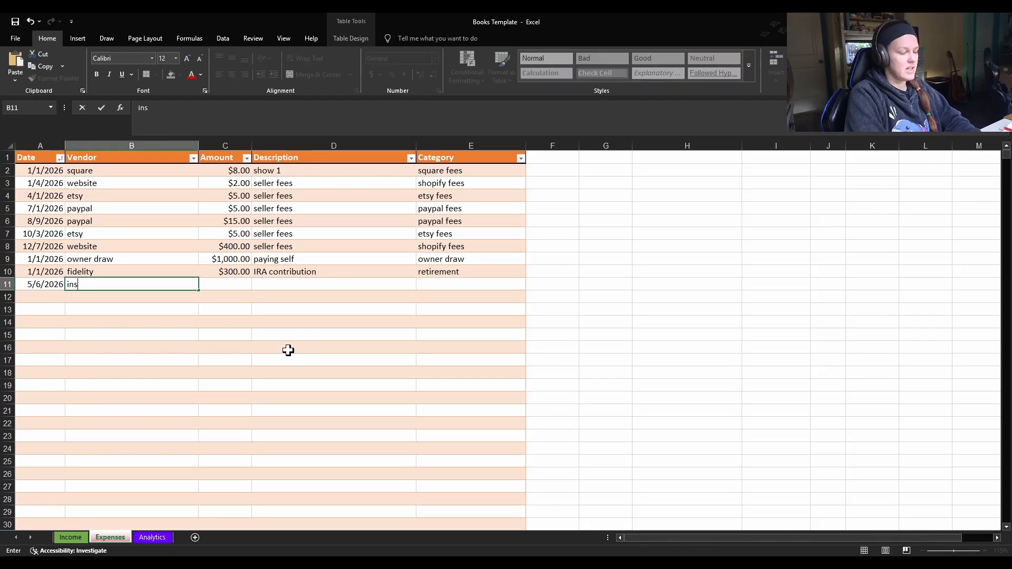
pyautogui.press('BackSpace')
pyautogui.write('p')
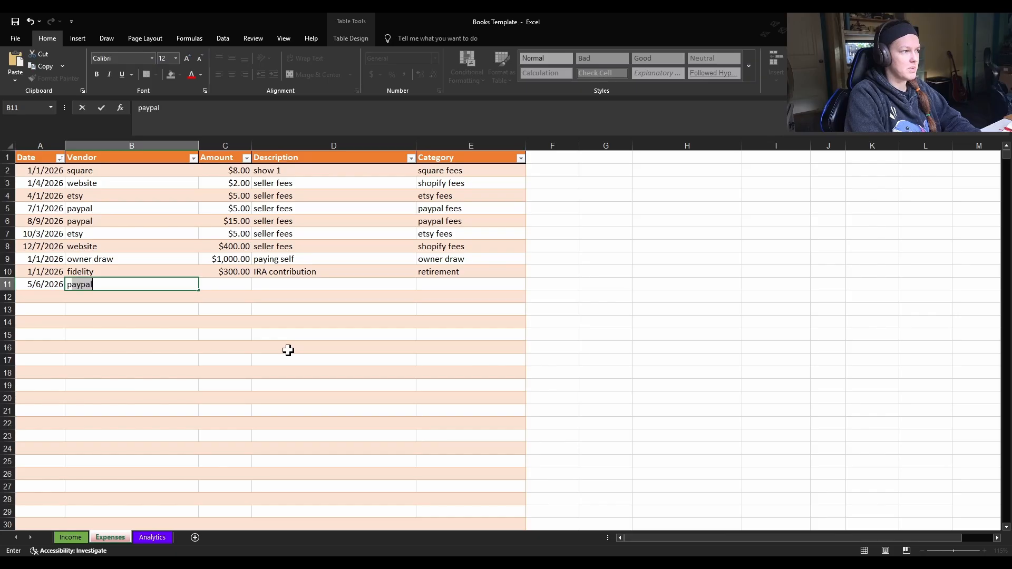
pyautogui.write('iunest')
pyautogui.press('Tab')
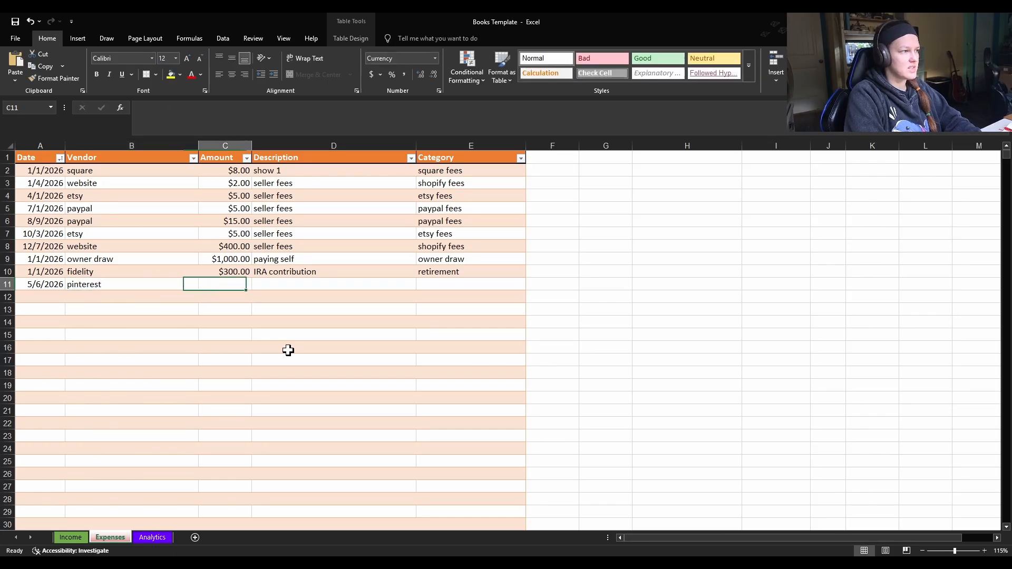
pyautogui.write('150')
pyautogui.press('Tab')
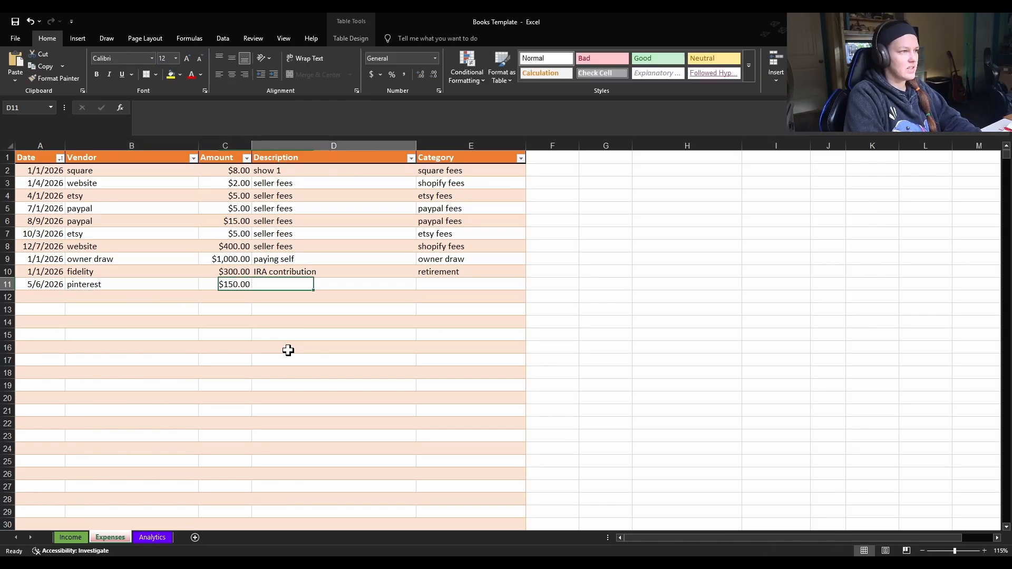
# Complete the pinterest expense with the description "pinterst ads" and the category "marketing".
pyautogui.write('mar')
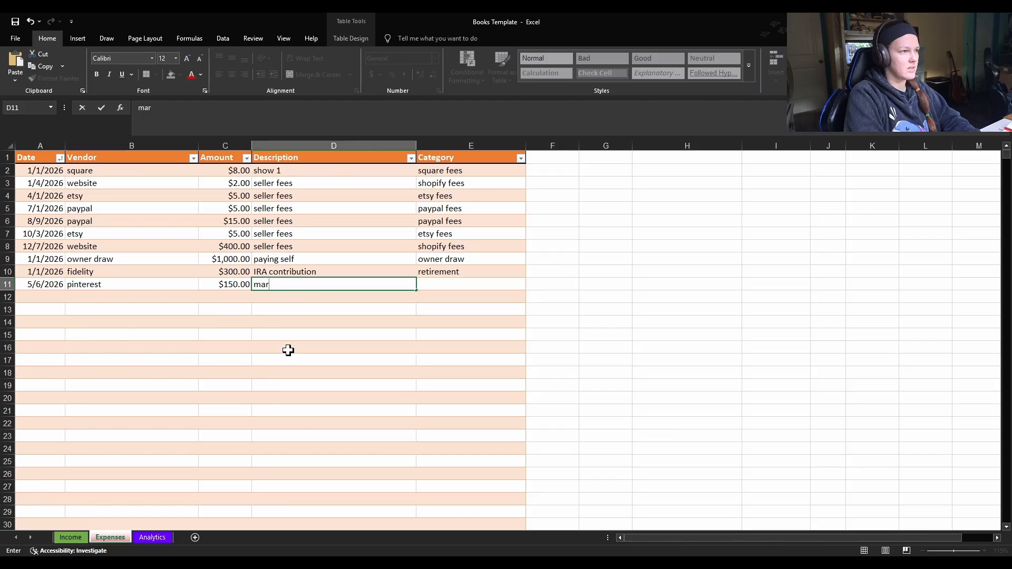
pyautogui.write('pinterst ads')
pyautogui.press('Tab')
pyautogui.write('mar')
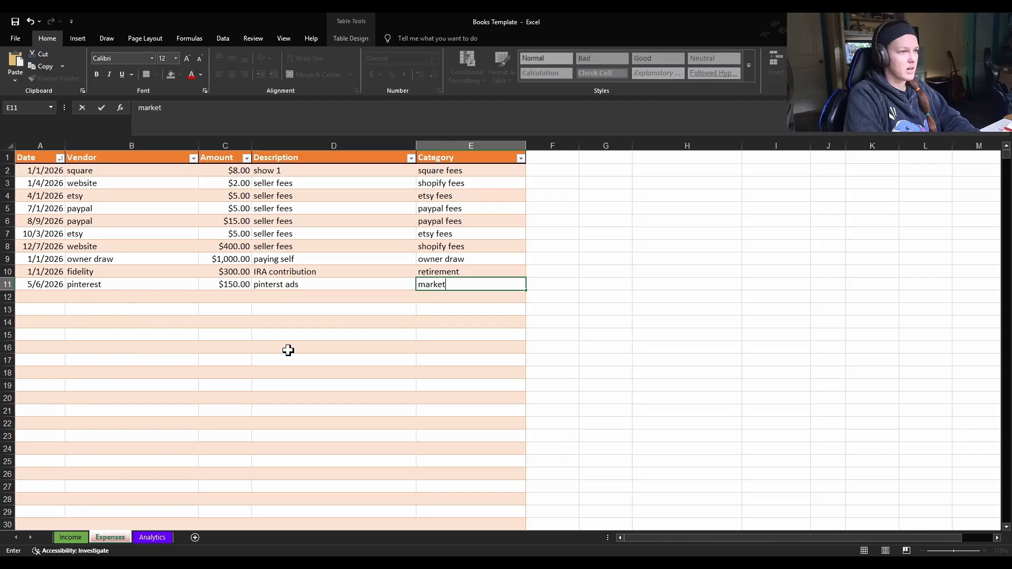
pyautogui.write('keting')
pyautogui.press('Return')
pyautogui.scroll(-2, 288, 350)
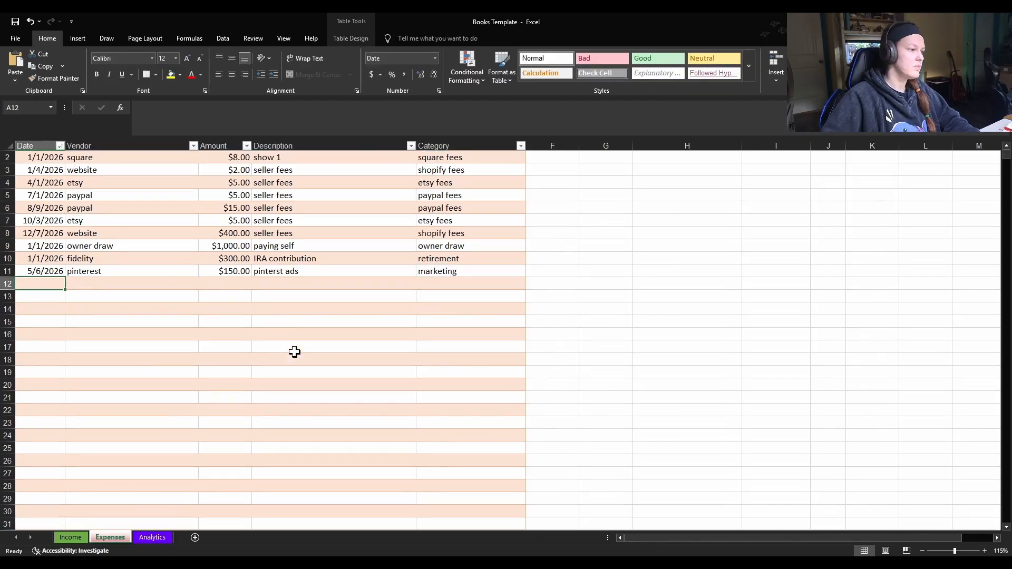
# Check the Marketing & Advertising amount on the Analytics sheet and inspect the Shipping amount formula.
pyautogui.click(151, 539)
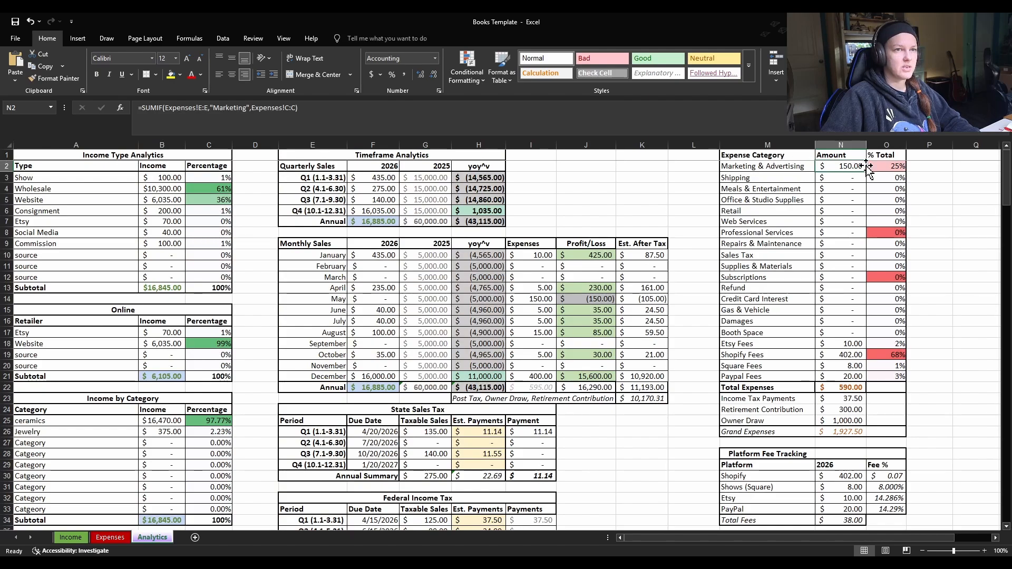
pyautogui.click(840, 179)
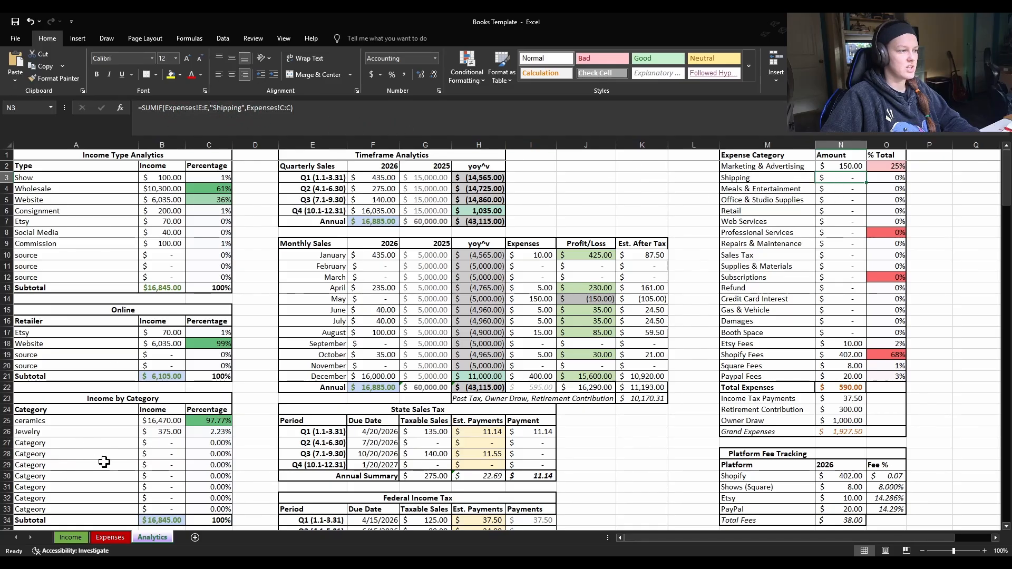
# Add an expense in row 12 of the Expenses sheet: date 12/13/2026, vendor USPS, amount $100, description and category "shipping".
pyautogui.click(109, 537)
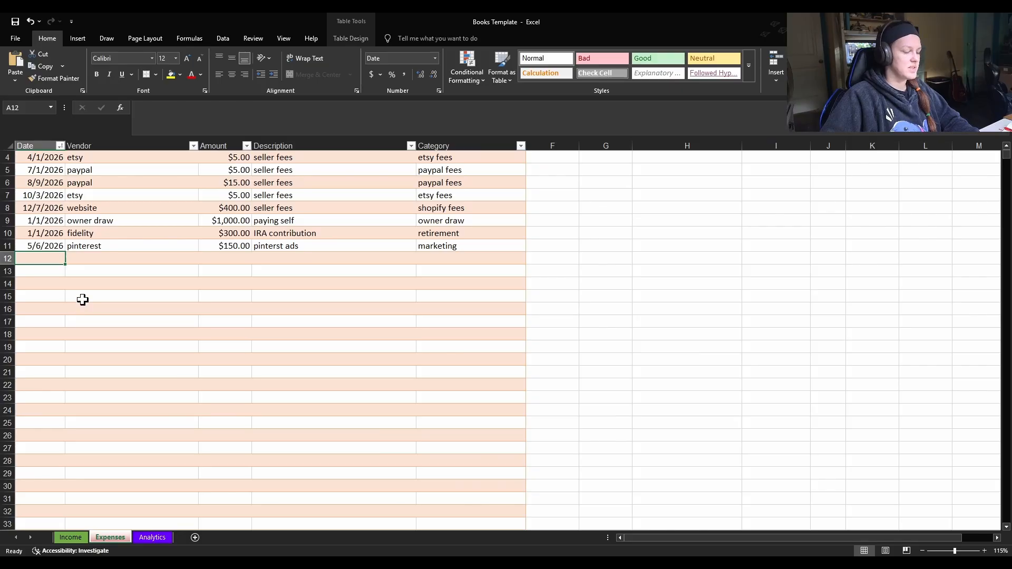
pyautogui.write('12/13')
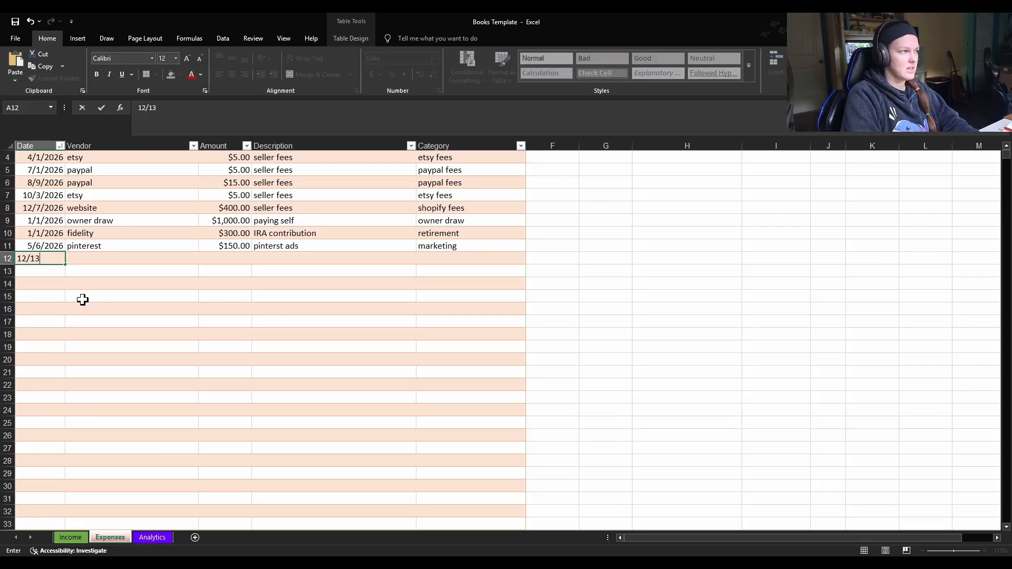
pyautogui.press('Tab')
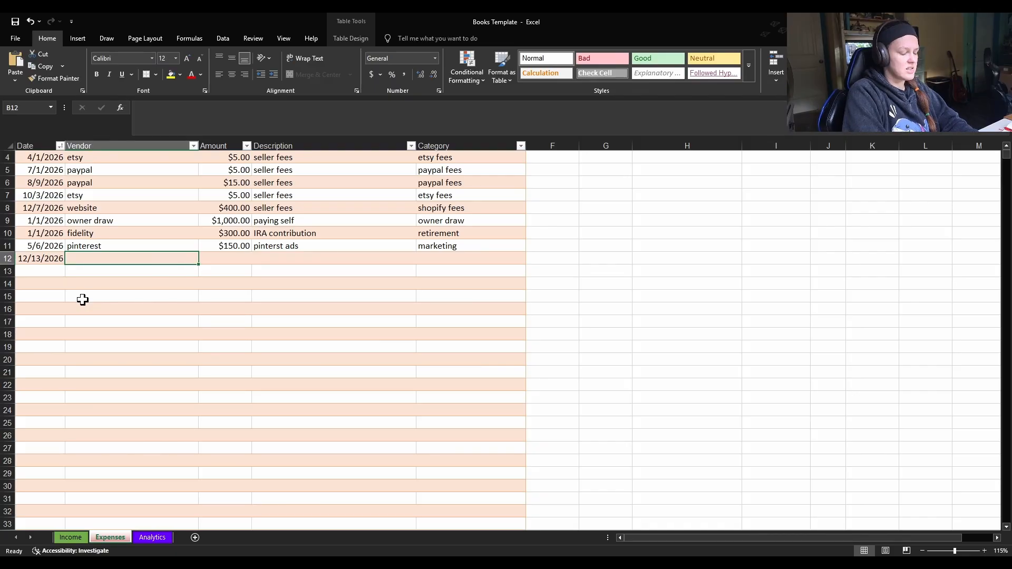
pyautogui.write('shi')
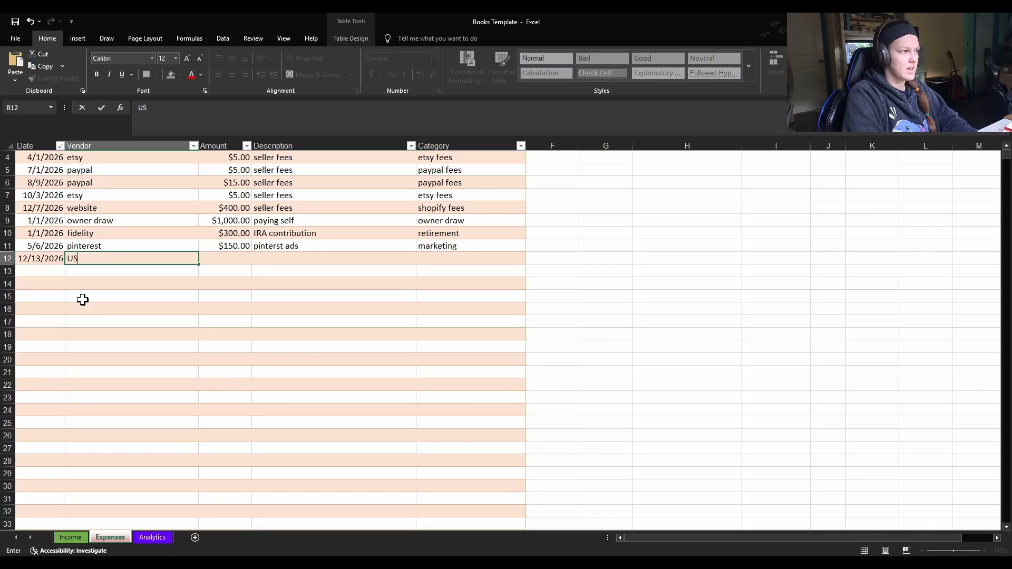
pyautogui.press('Tab')
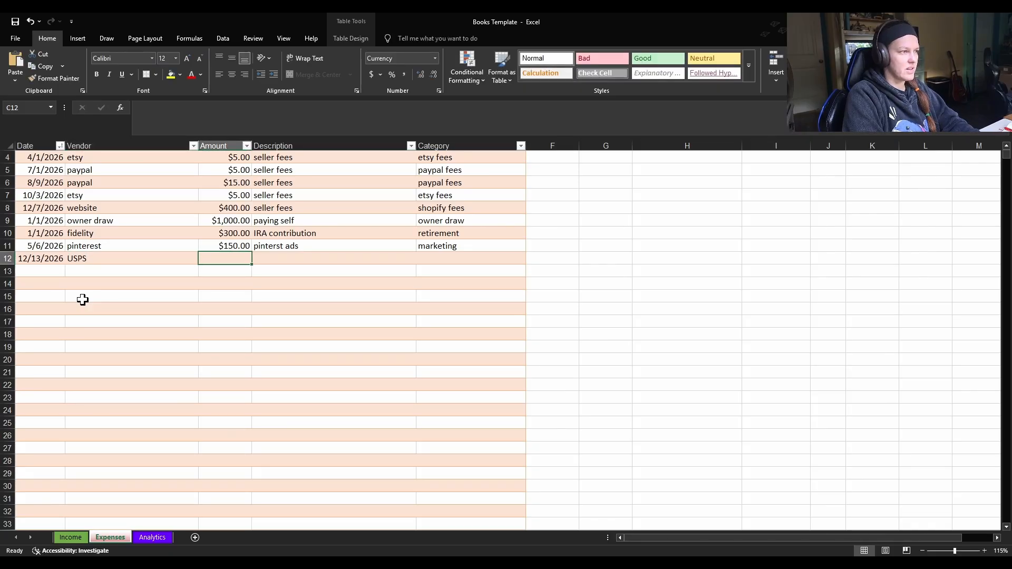
pyautogui.write('100')
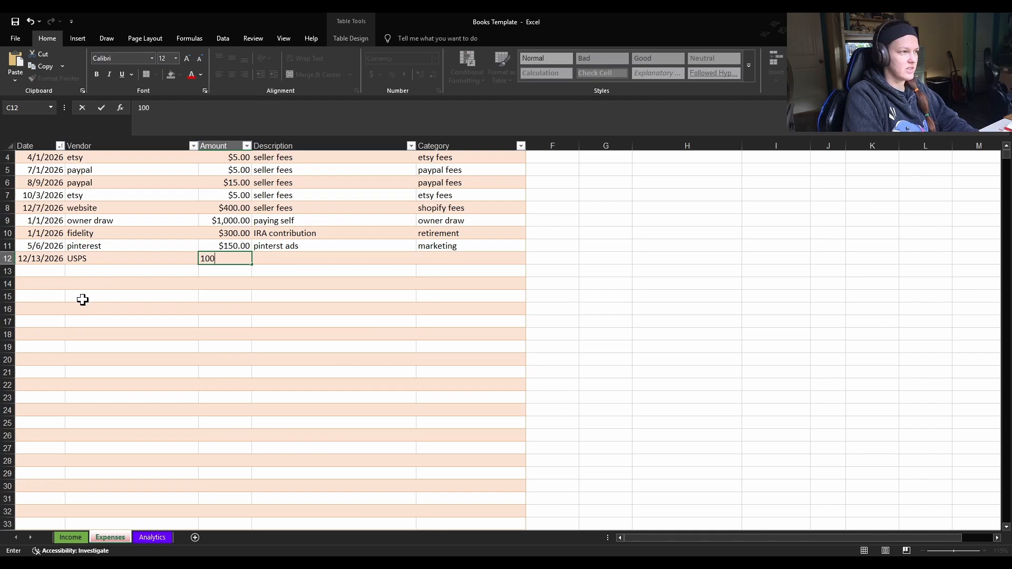
pyautogui.press('Tab')
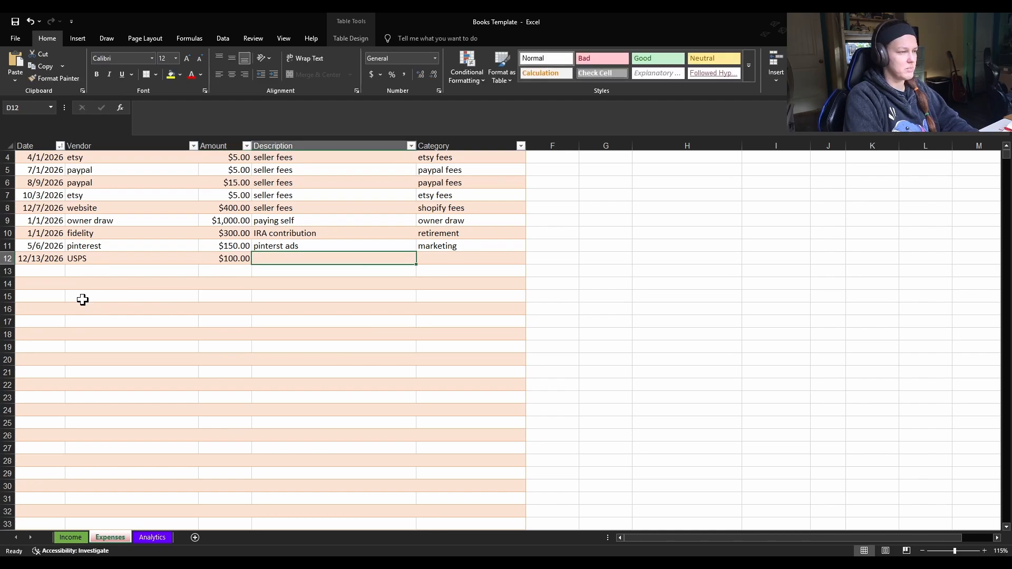
pyautogui.write('shipping')
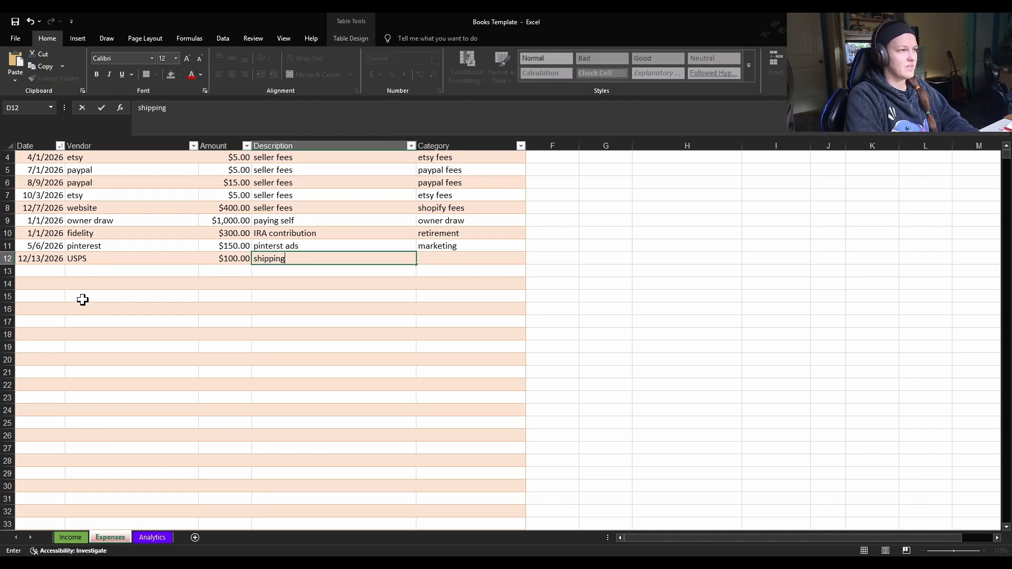
pyautogui.press('Tab')
pyautogui.write('shi')
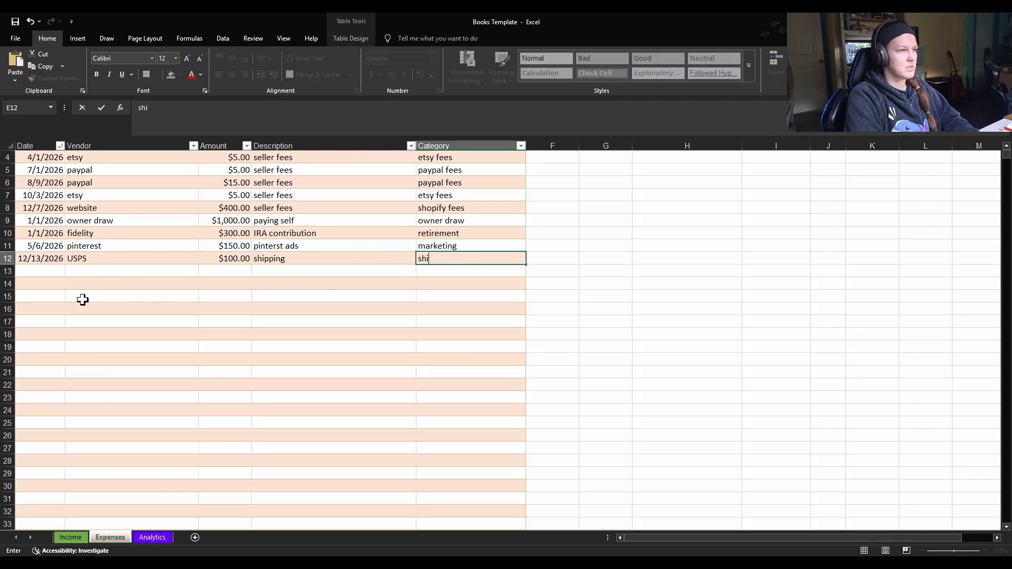
pyautogui.write('pping')
pyautogui.click(656, 371)
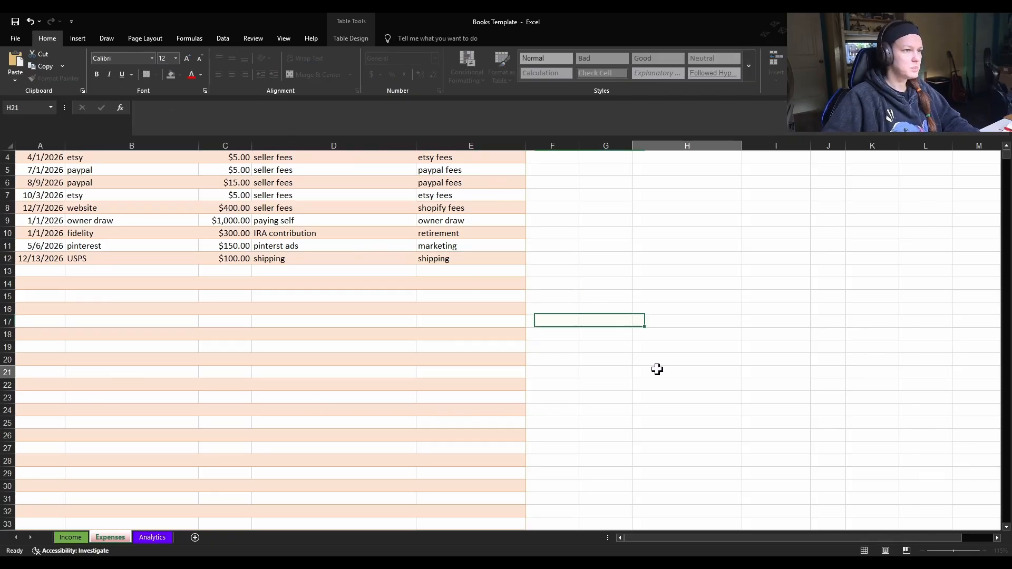
# Review the Shipping amount on the Analytics sheet and the December and May expenses in the Monthly Sales table.
pyautogui.click(151, 537)
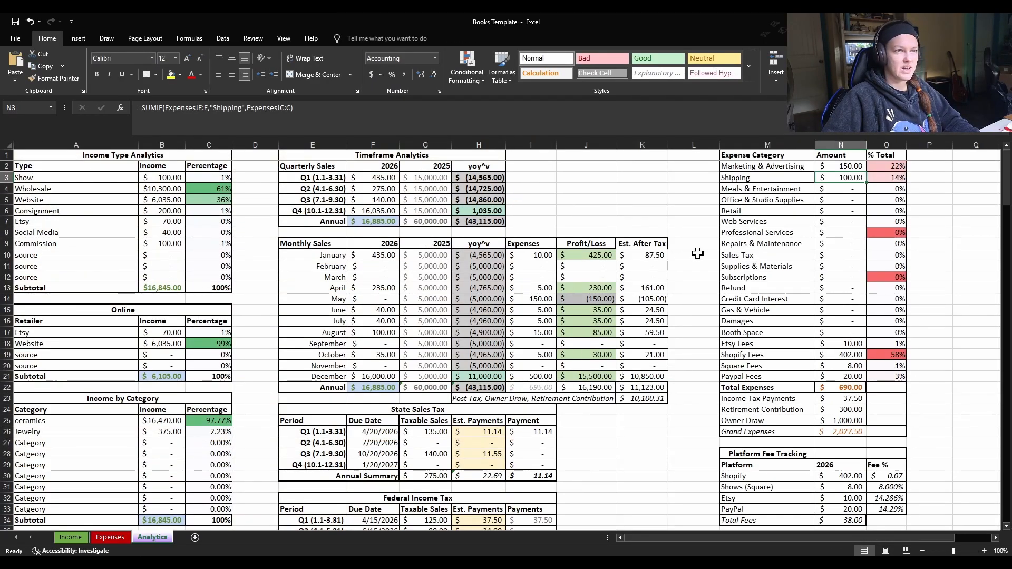
pyautogui.click(641, 476)
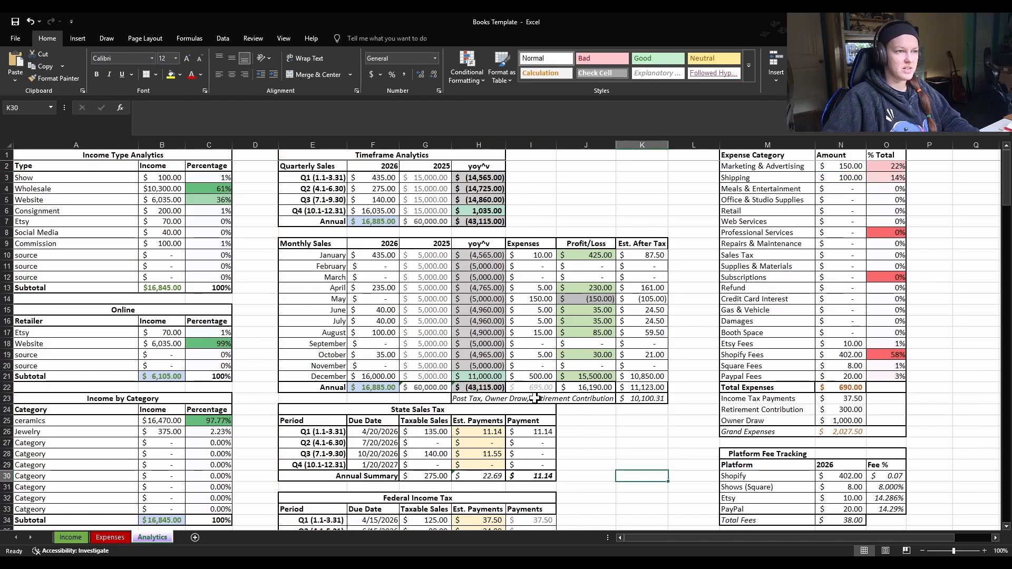
pyautogui.click(536, 376)
pyautogui.click(693, 200)
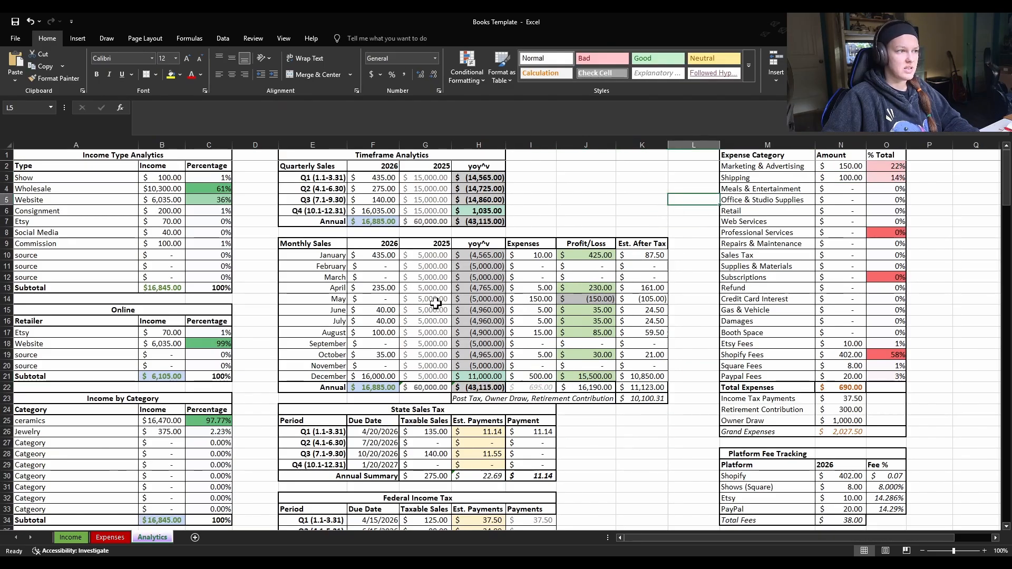
pyautogui.click(533, 299)
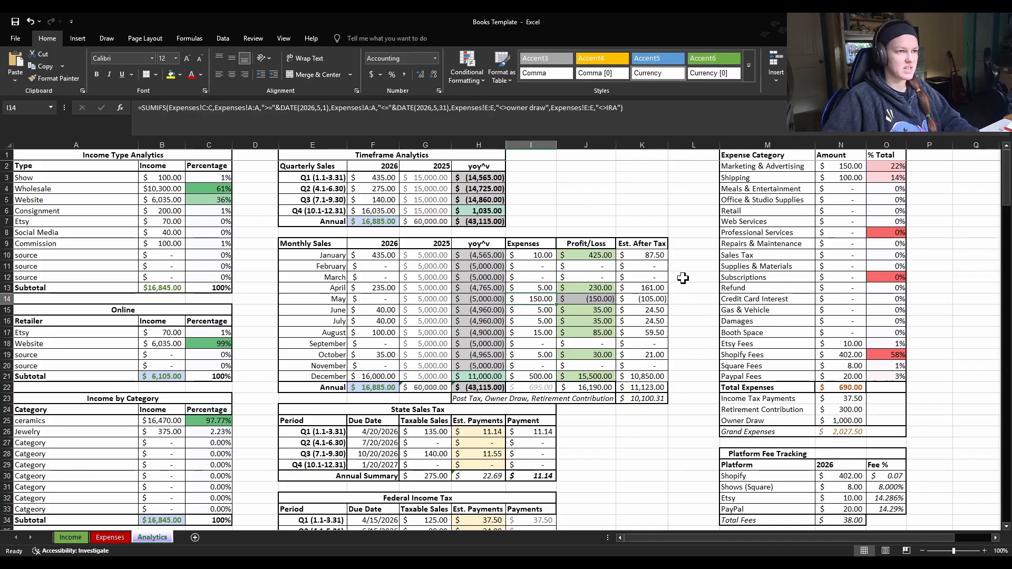
# Inspect the SUMIF criterion in the Meals & Entertainment amount formula.
pyautogui.click(786, 188)
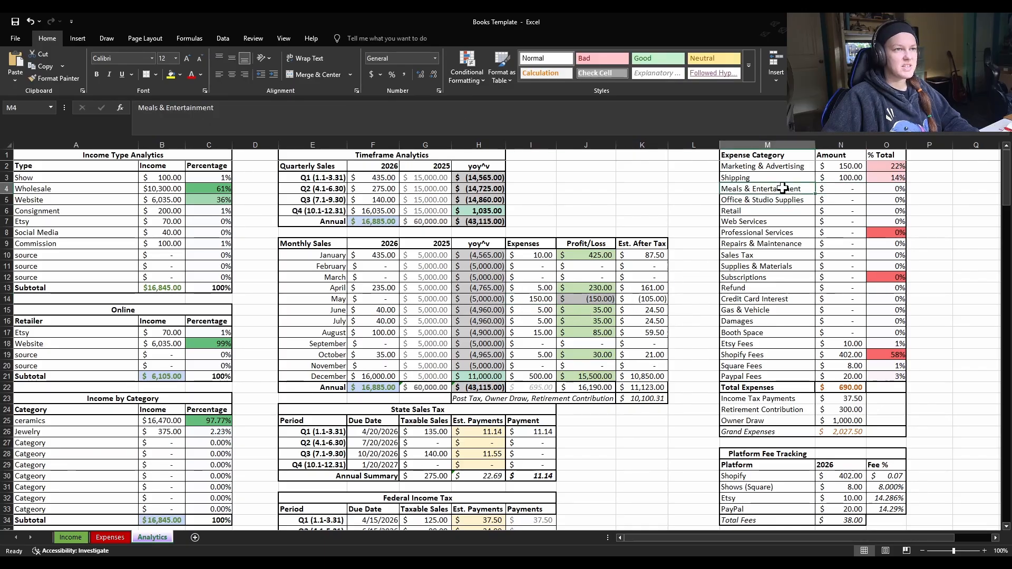
pyautogui.click(845, 184)
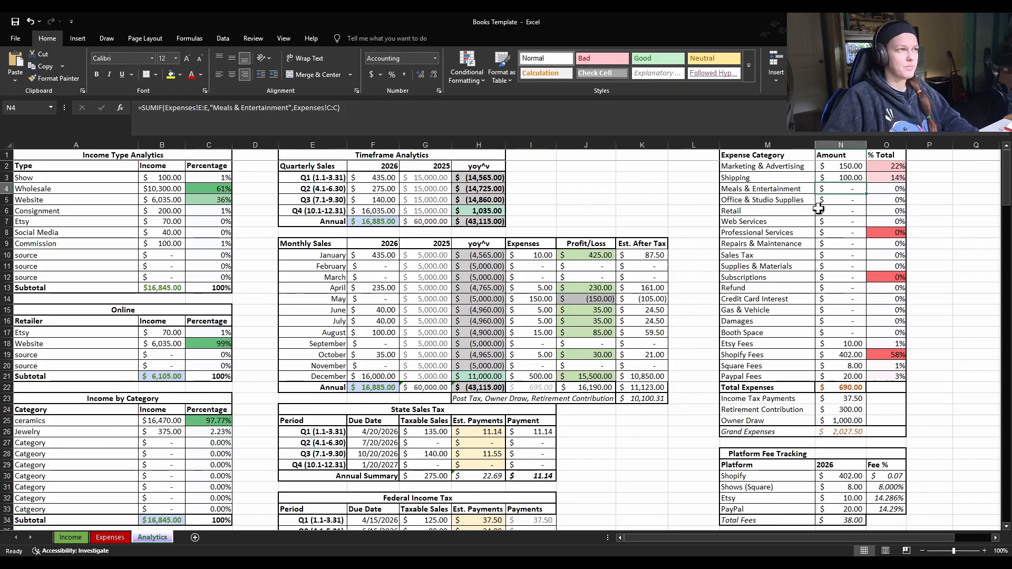
pyautogui.click(217, 108)
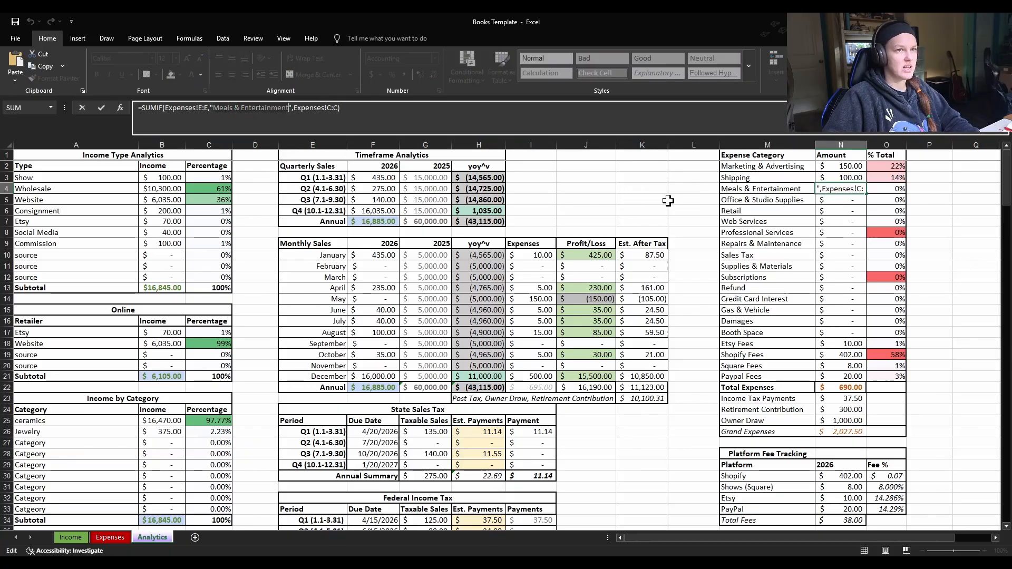
# Compare the Office & Studio Supplies category name with its amount formula in the Expense Category table.
pyautogui.click(735, 200)
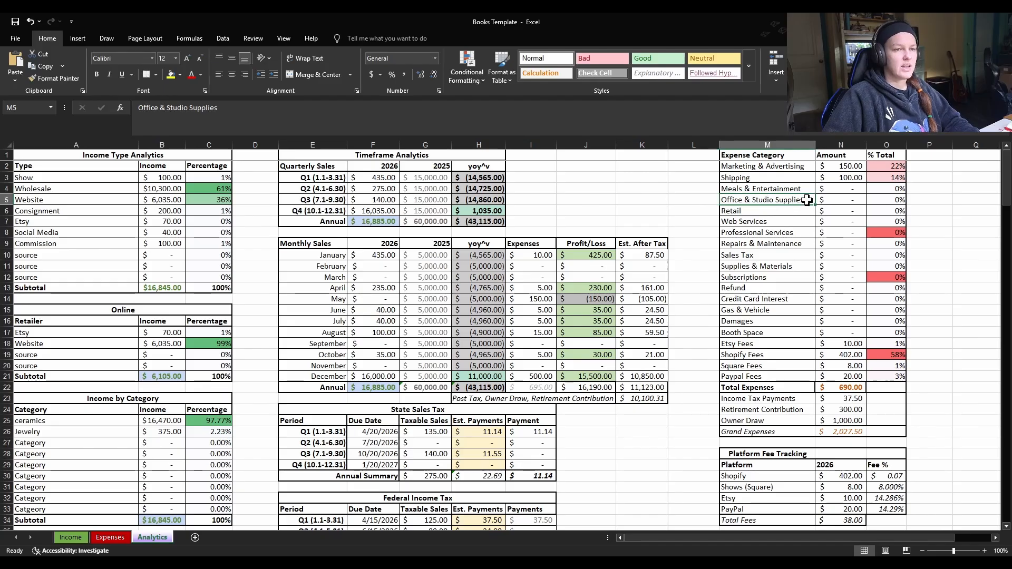
pyautogui.click(830, 203)
pyautogui.click(775, 202)
pyautogui.click(834, 208)
pyautogui.click(794, 201)
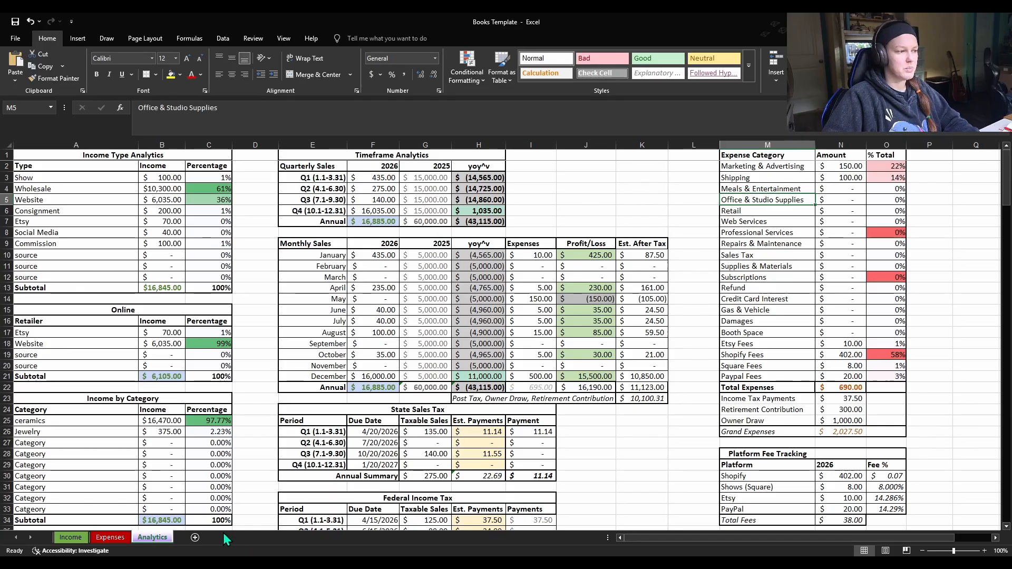
# Inspect the SUMIF criterion in the Office & Studio Supplies amount formula on the Analytics sheet.
pyautogui.click(113, 537)
pyautogui.click(153, 538)
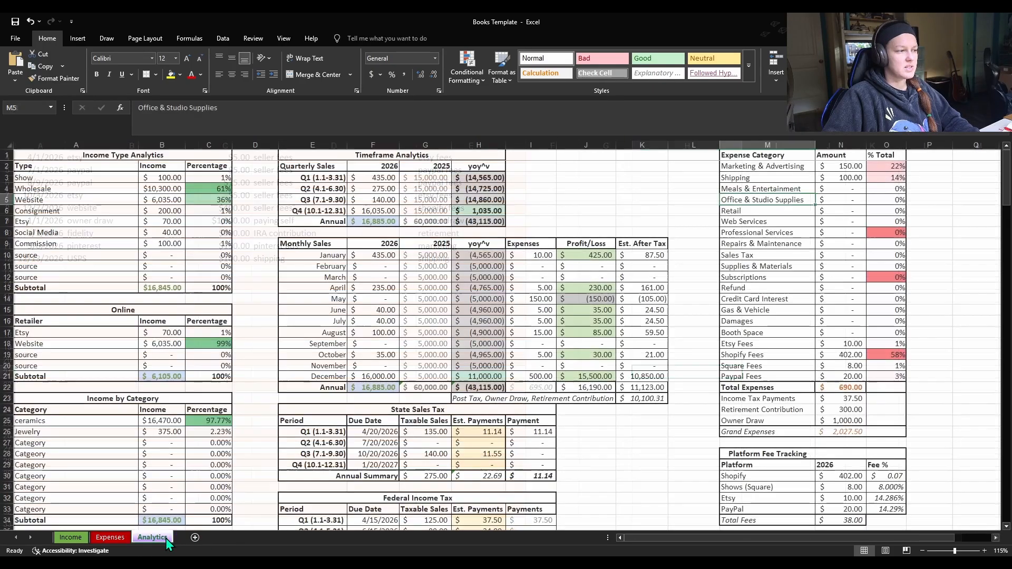
pyautogui.press('Right')
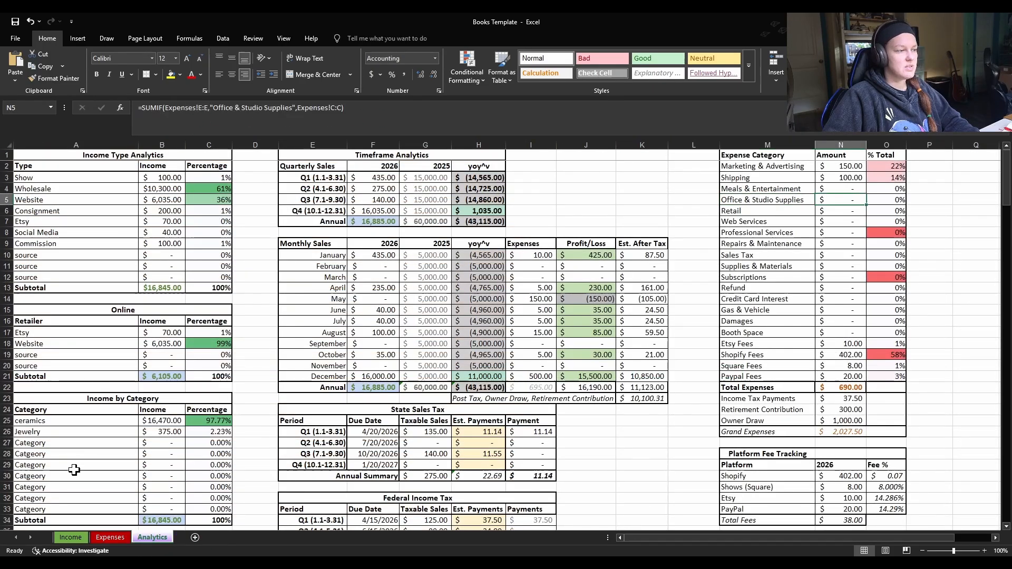
# Start an expense in row 13 of the Expenses sheet with date 10/6/2026, vendor "office max" and amount $50.
pyautogui.click(106, 541)
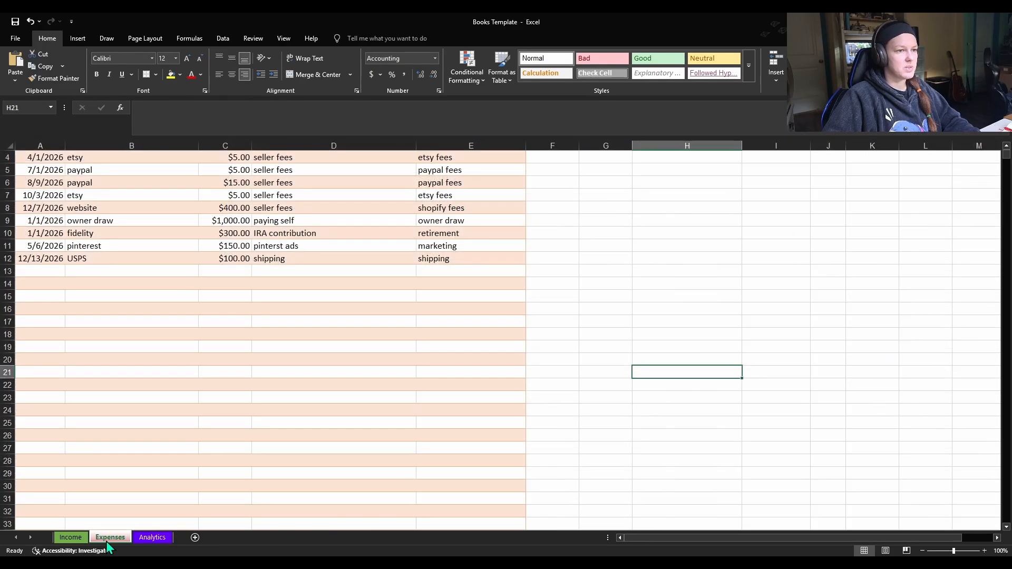
pyautogui.click(59, 271)
pyautogui.write('10/')
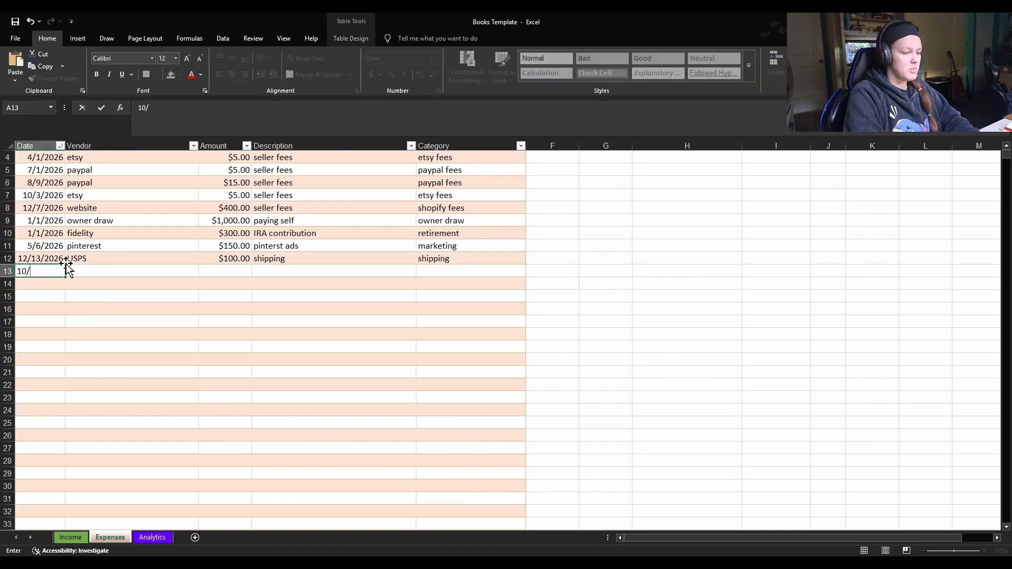
pyautogui.write('6')
pyautogui.press('Tab')
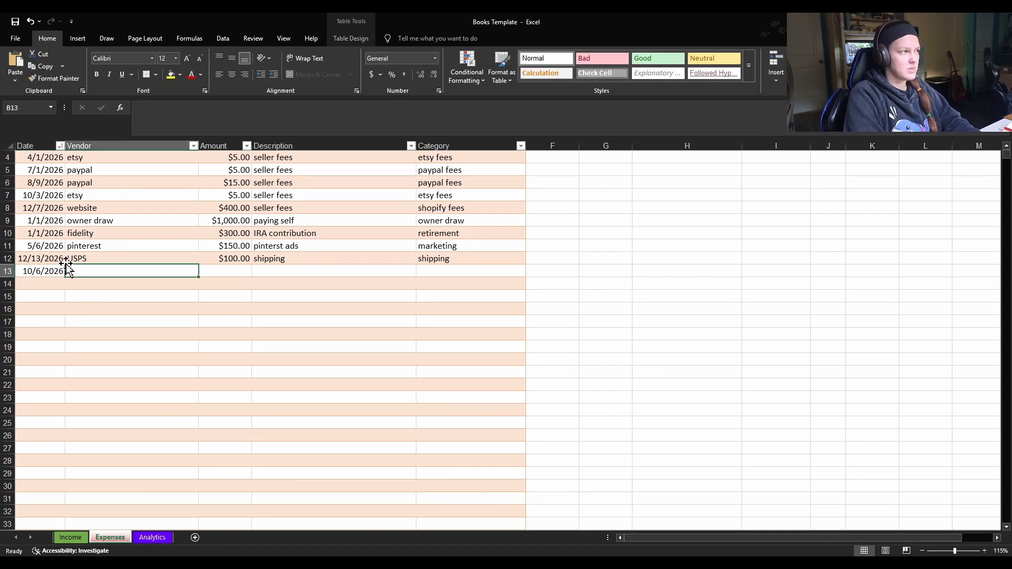
pyautogui.write('office max')
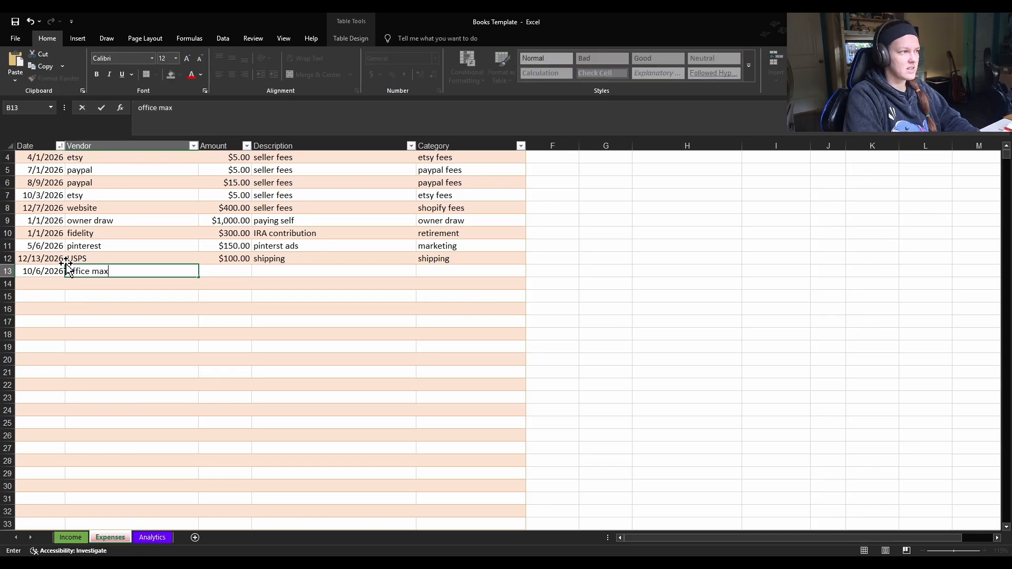
pyautogui.press('Tab')
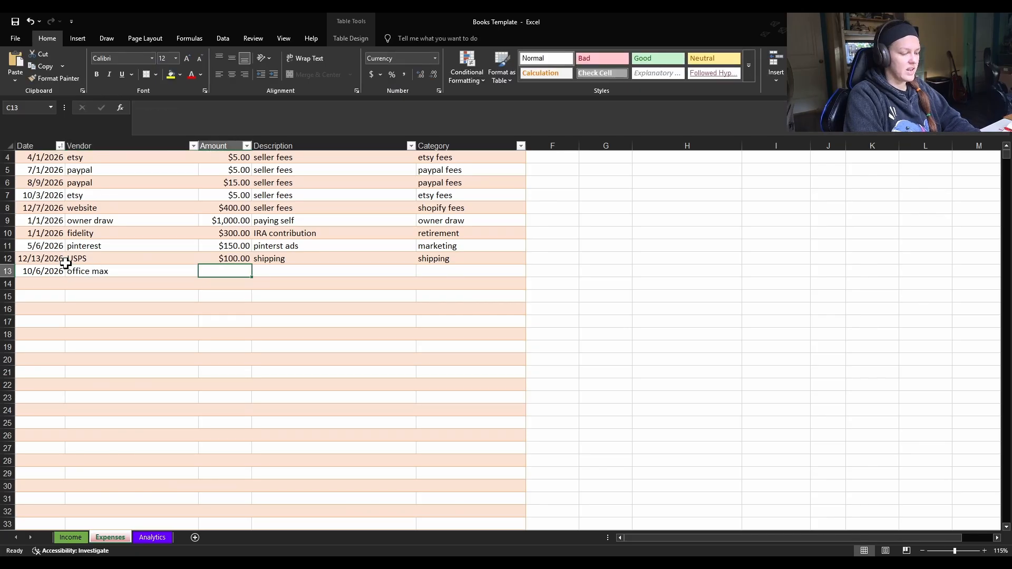
pyautogui.write('$50')
pyautogui.press('Tab')
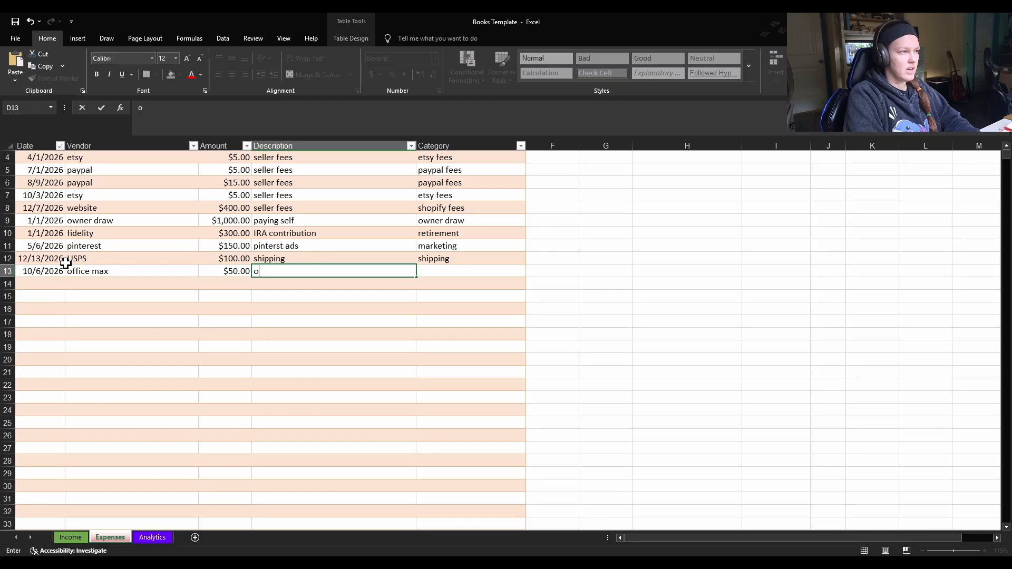
# Complete the row 13 expense with description "office supplies" and category "office & studio supplies".
pyautogui.write('supplie')
pyautogui.press('Tab')
pyautogui.write('q')
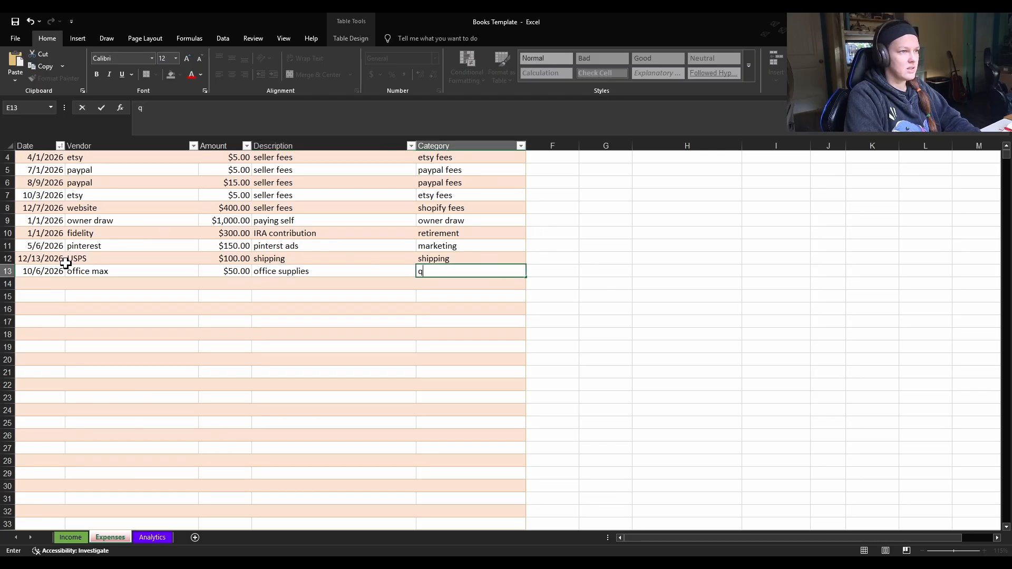
pyautogui.write('office & studio supplies')
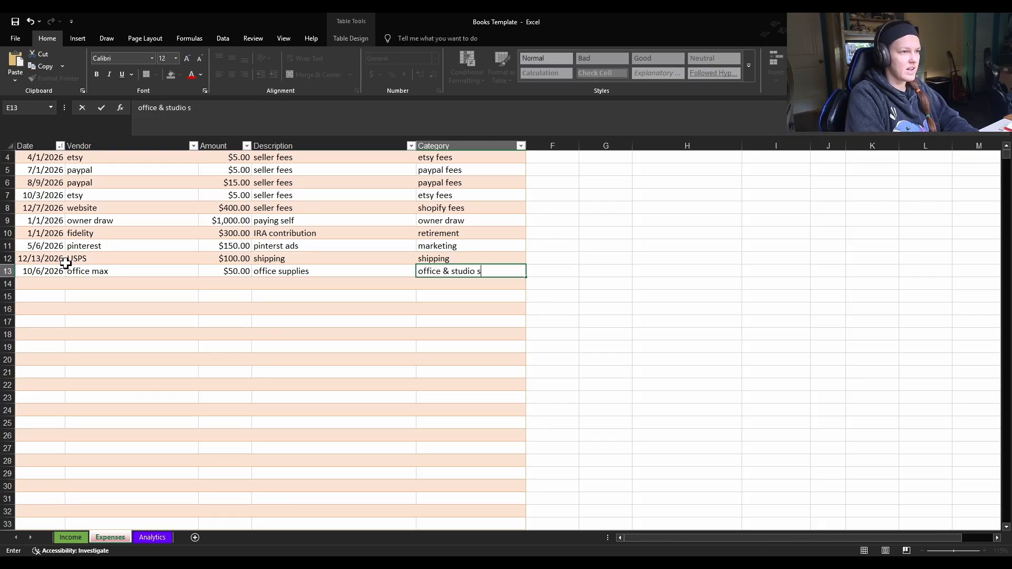
pyautogui.click(552, 341)
# Review the Office & Studio Supplies amount on the Analytics sheet and inspect the Retail and Web Services amount formulas.
pyautogui.click(152, 537)
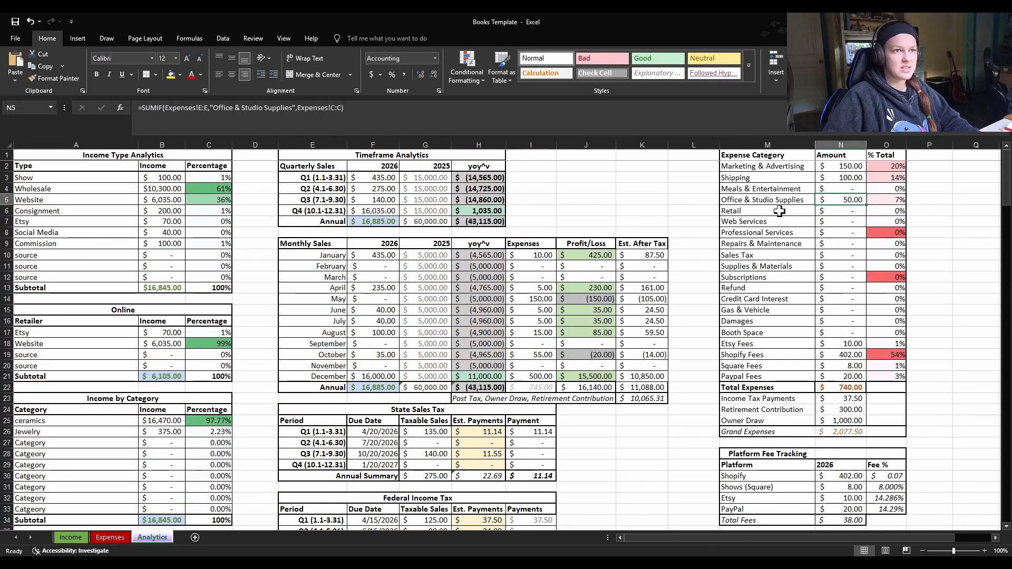
pyautogui.click(842, 213)
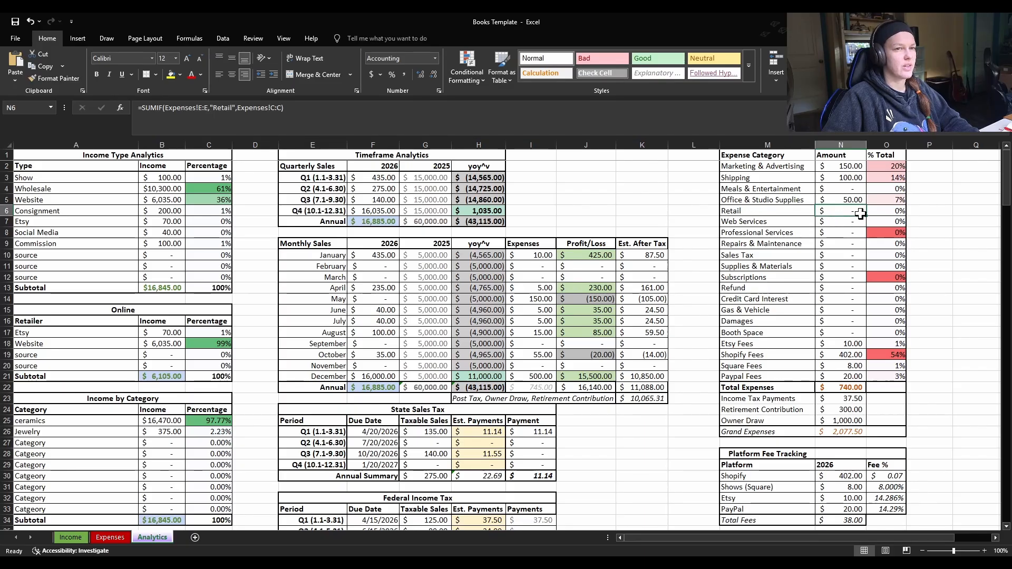
pyautogui.click(763, 229)
pyautogui.click(800, 223)
pyautogui.click(838, 223)
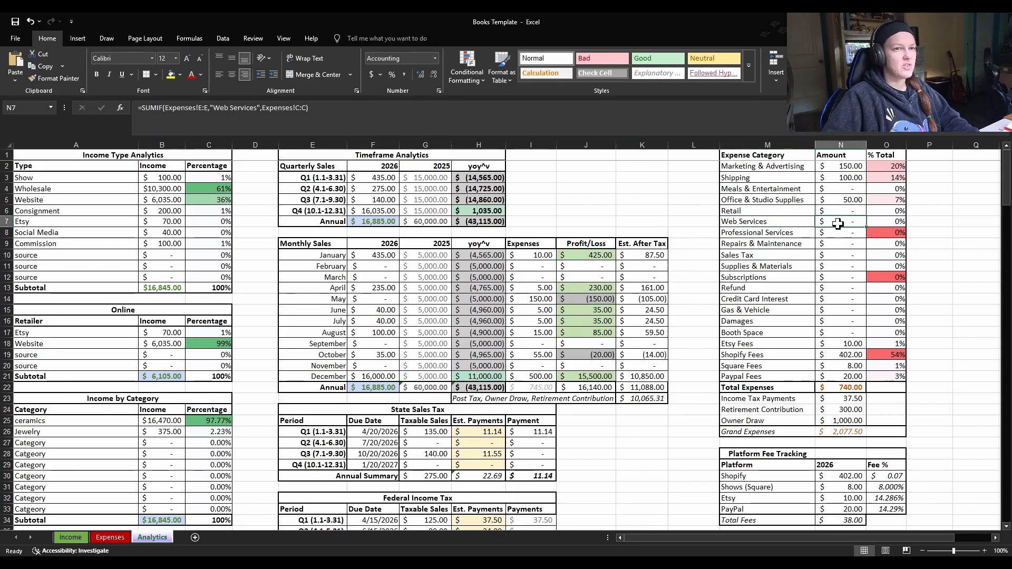
pyautogui.click(787, 224)
pyautogui.click(832, 230)
pyautogui.click(831, 222)
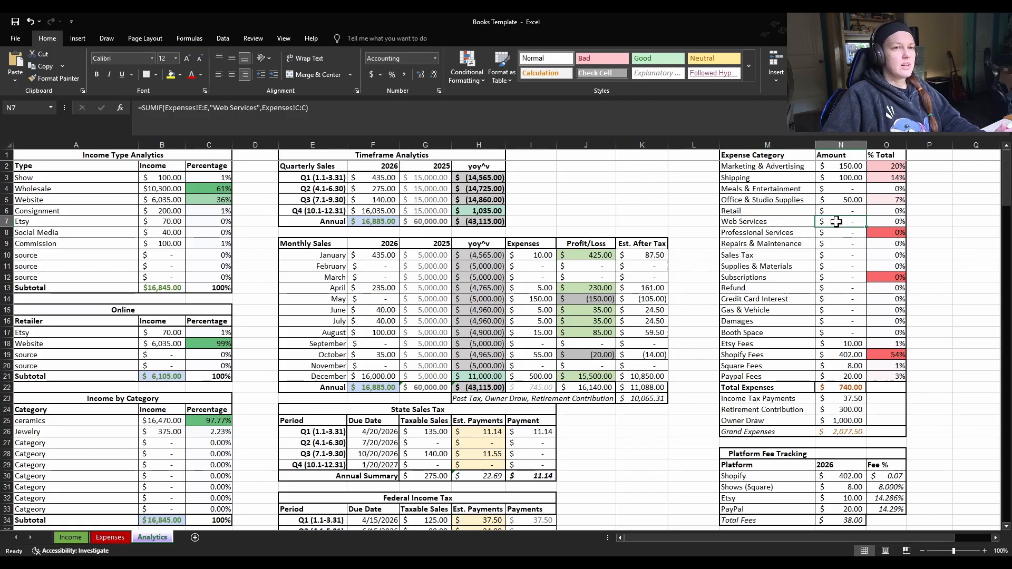
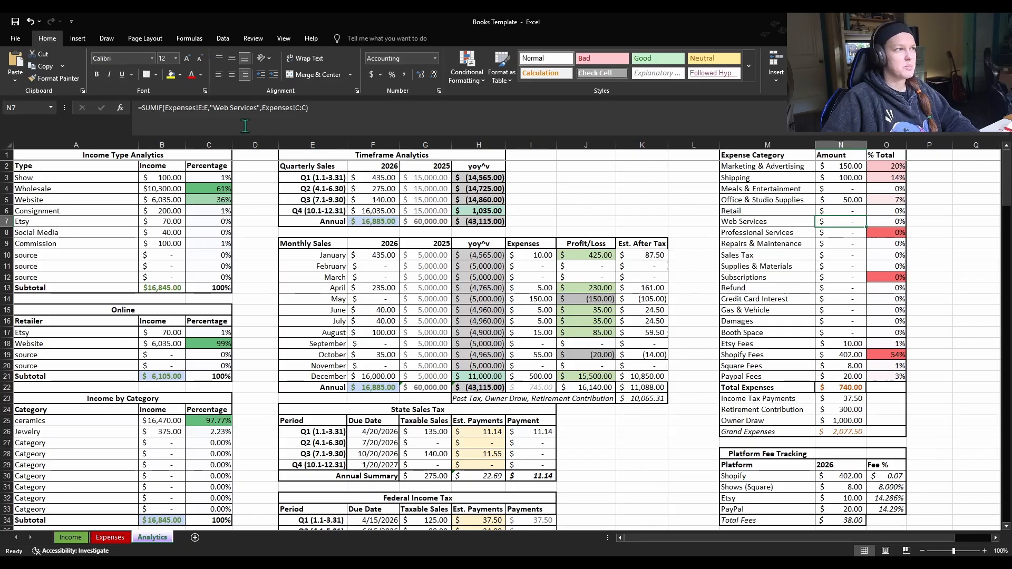
# Inspect the amount formulas for Professional Services, Repairs & Maintenance and Sales Tax in the Expense Category table.
pyautogui.click(849, 232)
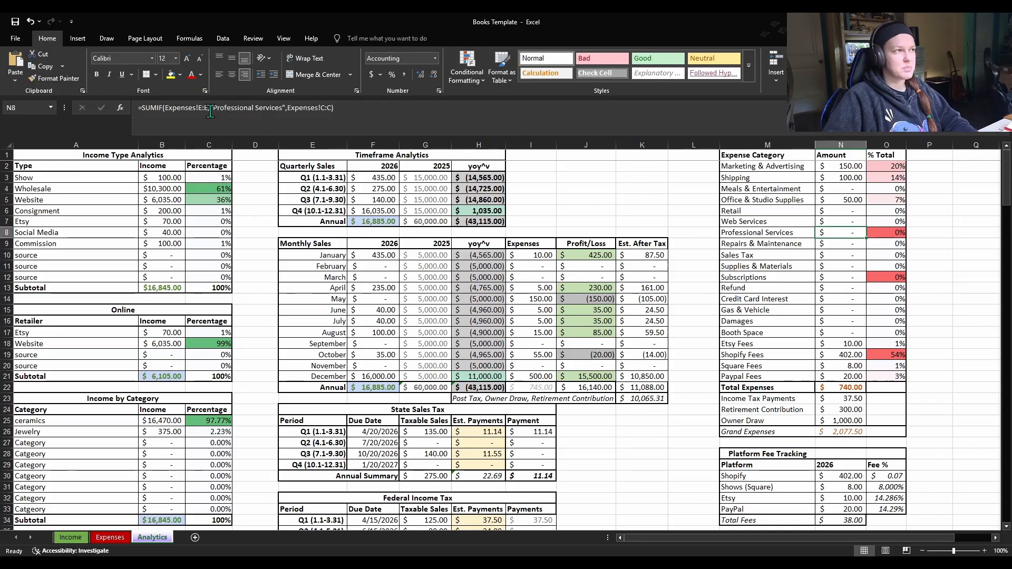
pyautogui.click(853, 244)
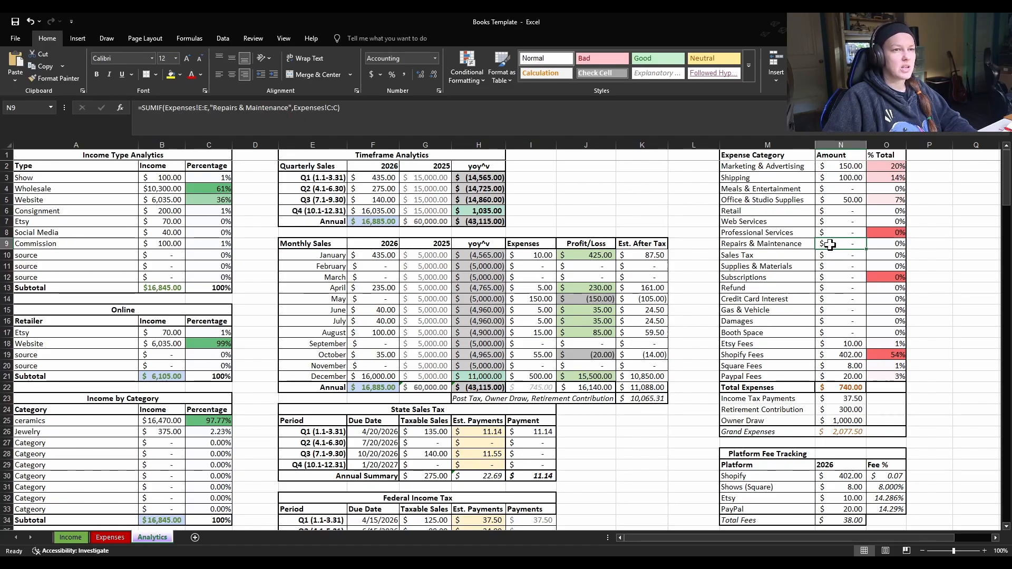
pyautogui.scroll(-1, 840, 264)
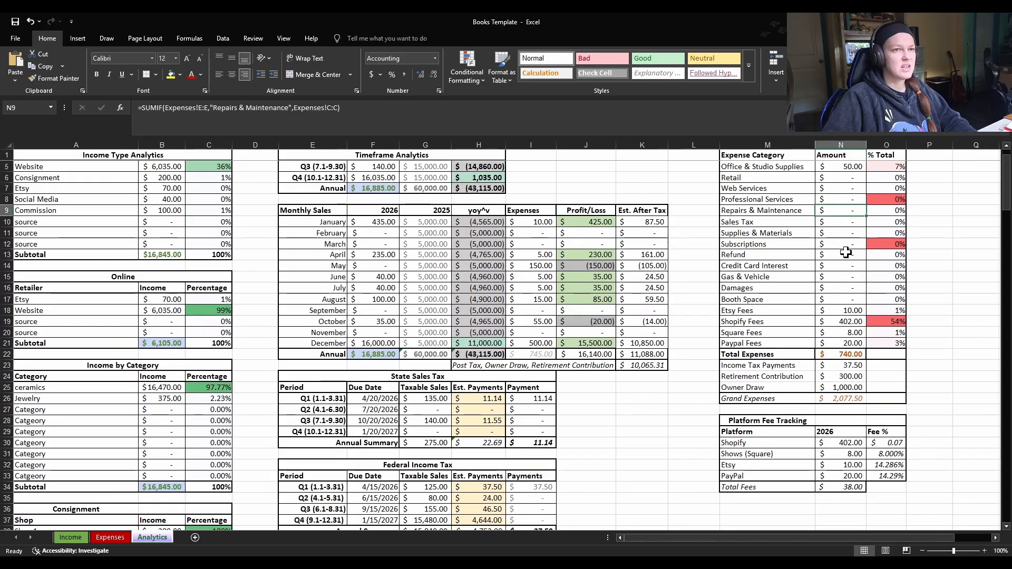
pyautogui.scroll(1, 843, 264)
pyautogui.click(845, 259)
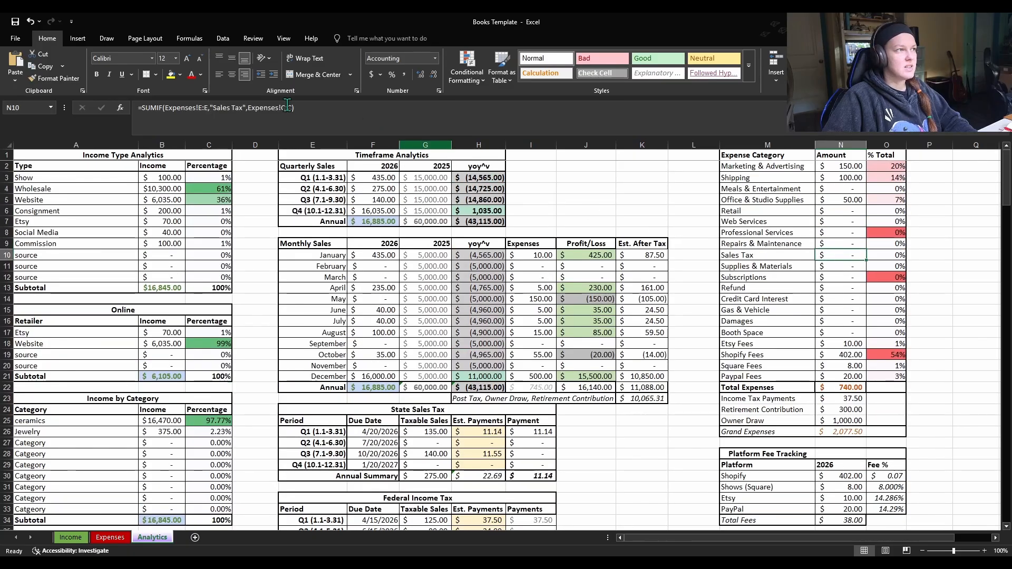
# Copy the Q1 payment of the State Sales Tax table into the Amount cell of row 14 on the Expenses sheet.
pyautogui.scroll(-1, 520, 390)
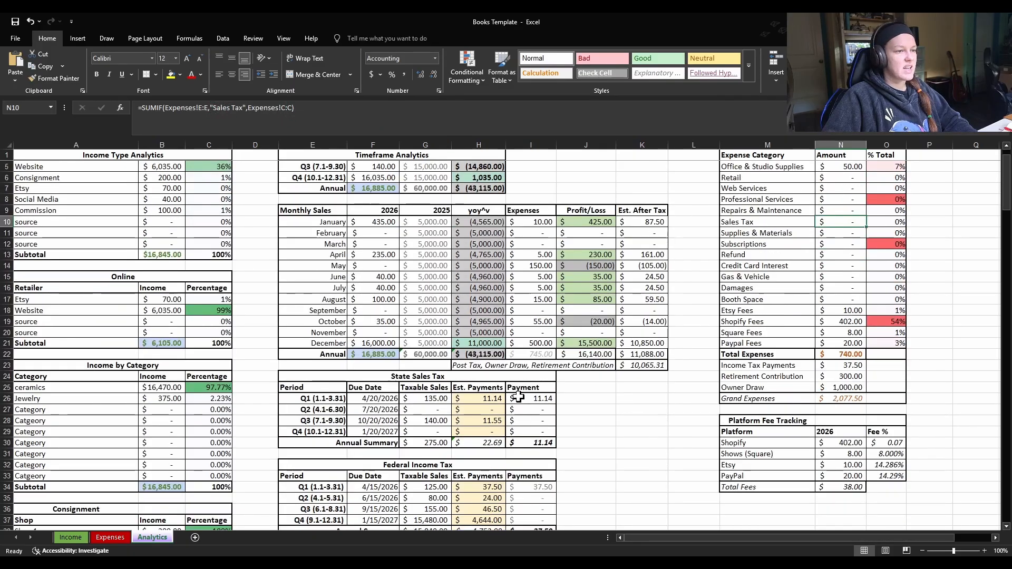
pyautogui.scroll(-1, 522, 372)
pyautogui.click(527, 371)
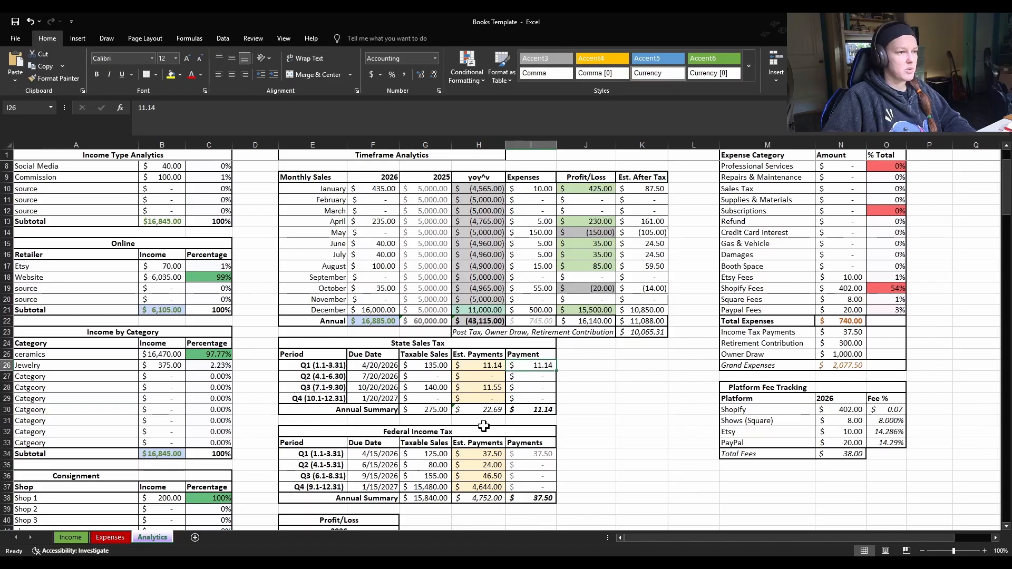
pyautogui.hotkey('ctrl', 'c')
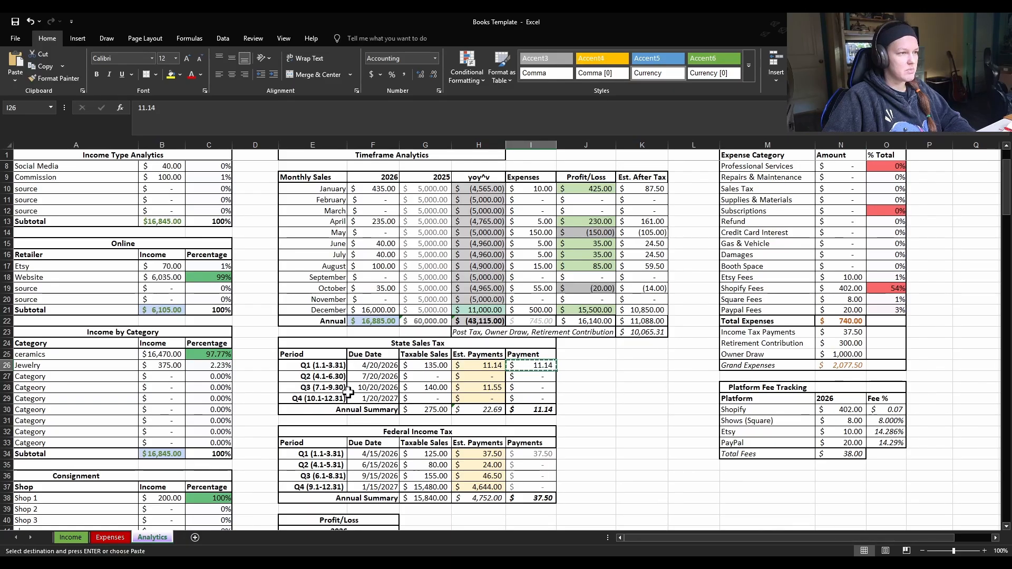
pyautogui.click(110, 537)
pyautogui.click(226, 283)
pyautogui.hotkey('ctrl', 'v')
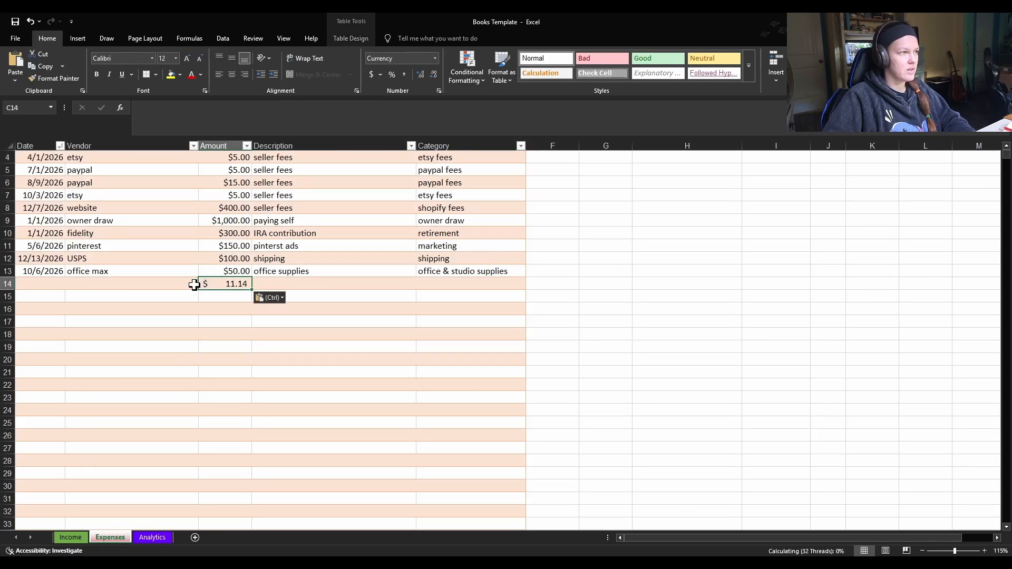
# Apply the formatting of the row 13 amount to the pasted amount in row 14 with Format Painter.
pyautogui.click(56, 283)
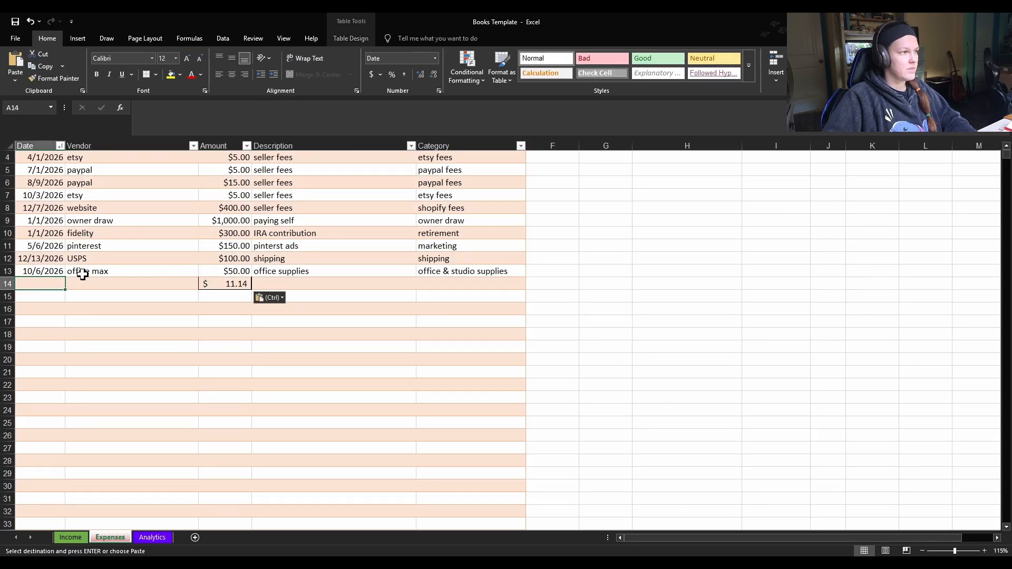
pyautogui.click(226, 269)
pyautogui.click(255, 333)
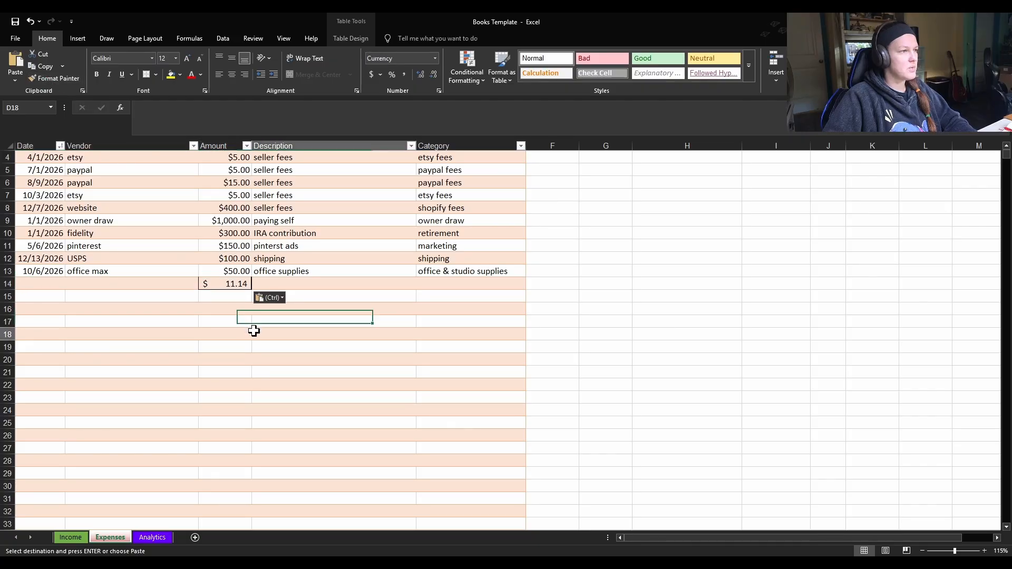
pyautogui.click(229, 273)
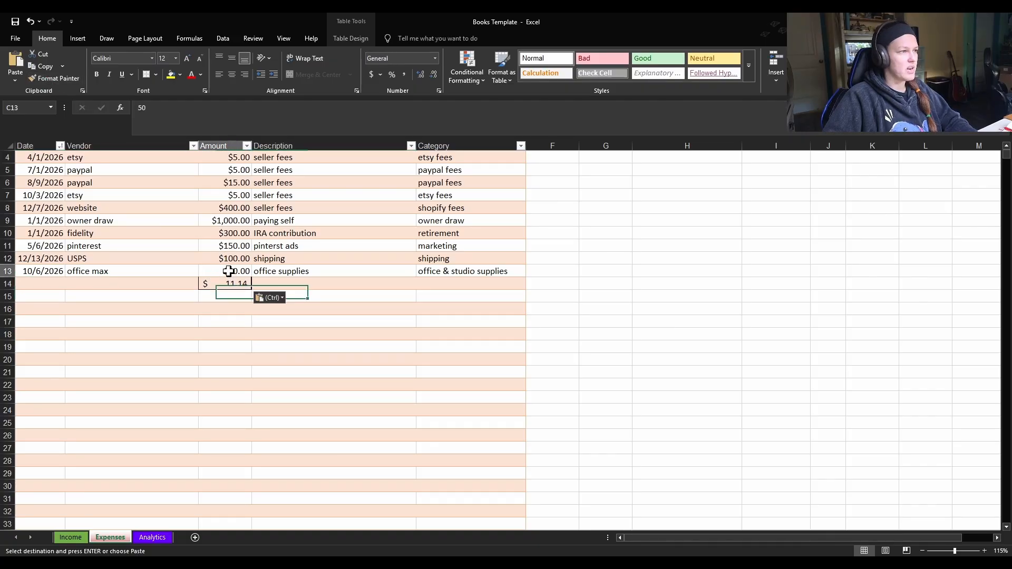
pyautogui.click(49, 78)
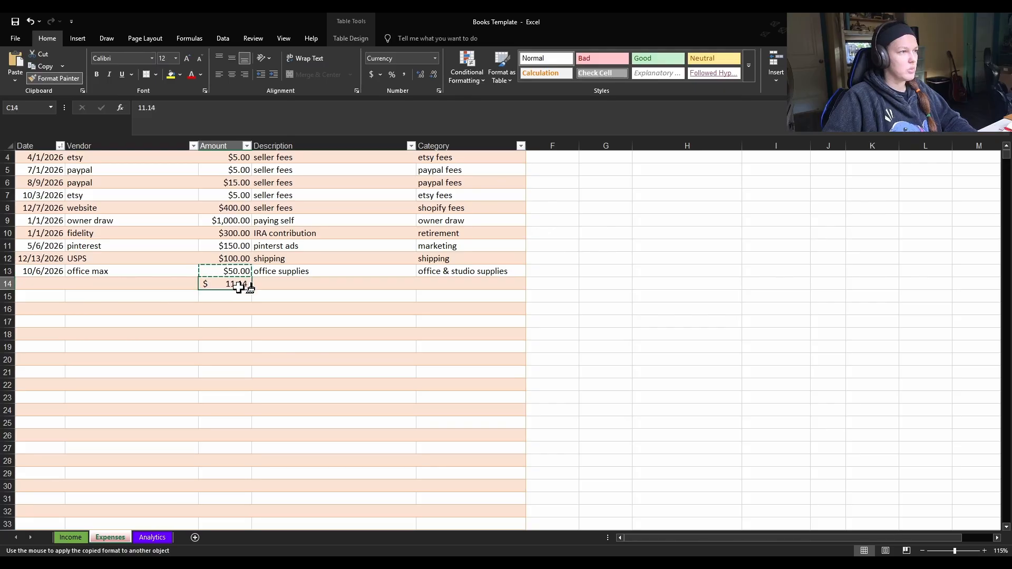
pyautogui.click(240, 284)
pyautogui.click(218, 334)
# Enter the date 4/1/2026 and vendor "TX Comptroller" for the row 14 expense.
pyautogui.click(31, 283)
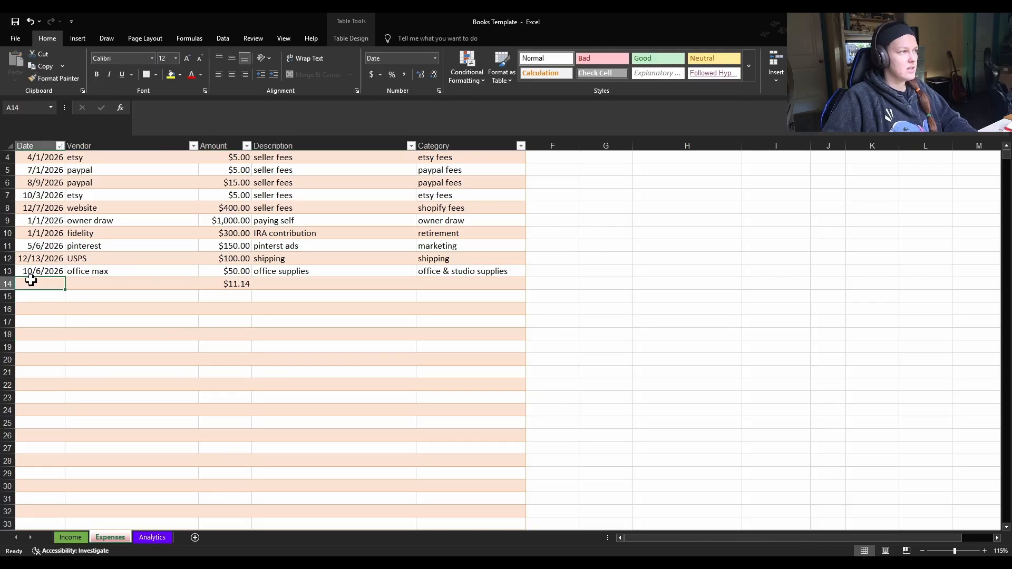
pyautogui.write('4/1/2026')
pyautogui.press('Tab')
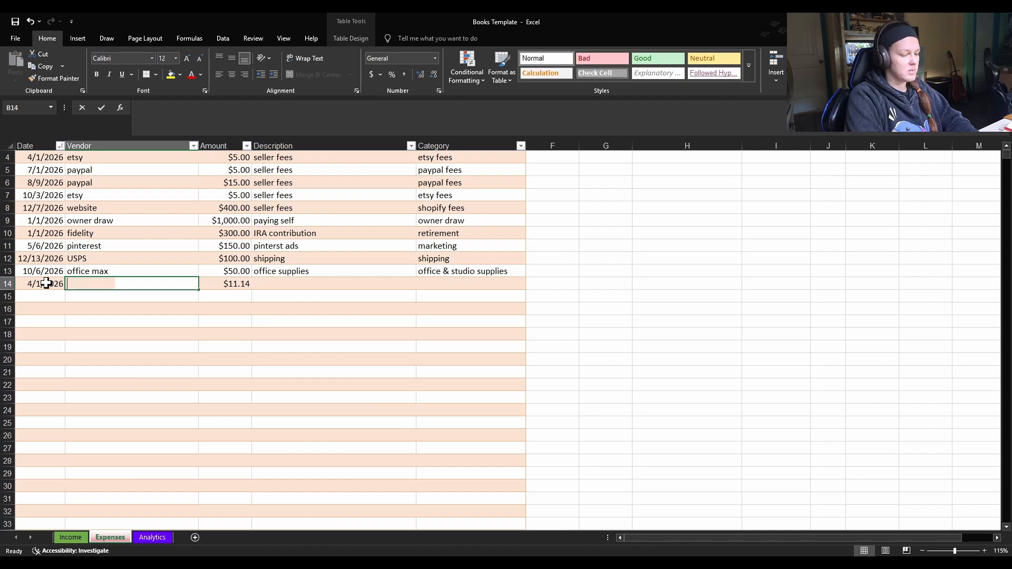
pyautogui.write('TX Comptro')
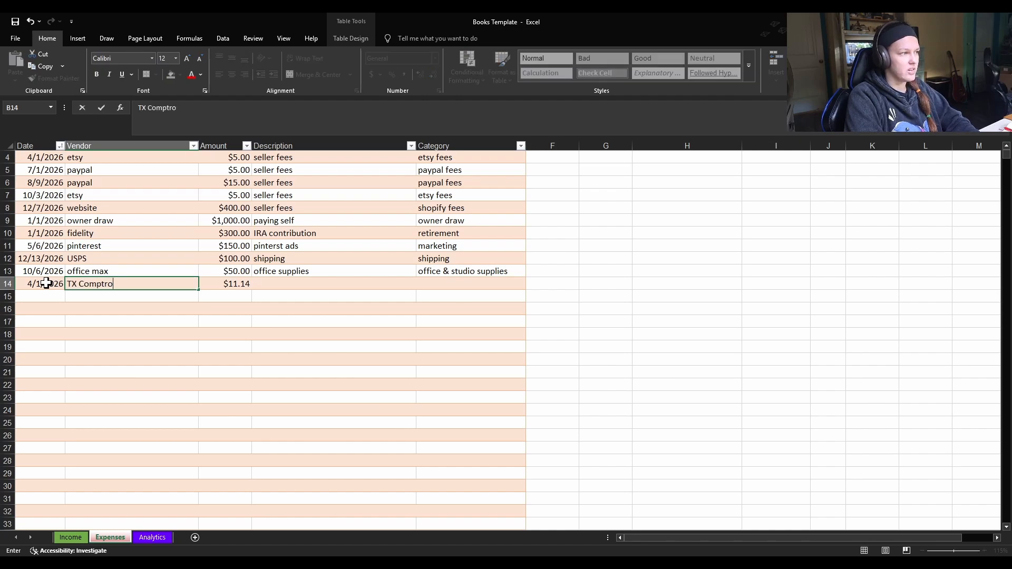
pyautogui.write('ller')
pyautogui.press('Tab')
pyautogui.press('Tab')
# Complete the row 14 expense with description "sales tax Q1" and category "sales tax", and check the Sales Tax amount on the Analytics sheet.
pyautogui.write('as')
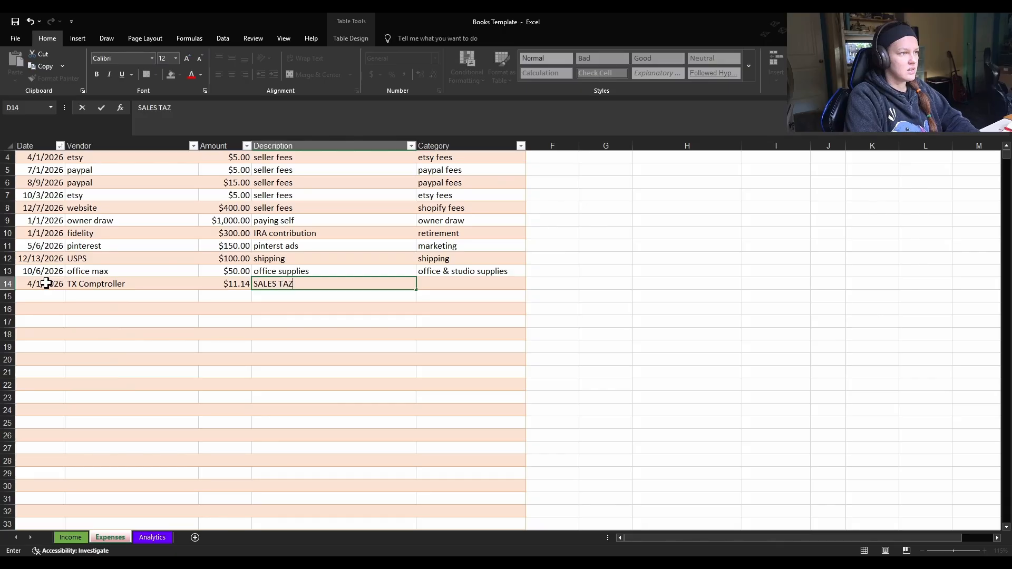
pyautogui.press('BackSpace')
pyautogui.press('BackSpace')
pyautogui.press('BackSpace')
pyautogui.press('BackSpace')
pyautogui.press('BackSpace')
pyautogui.press('BackSpace')
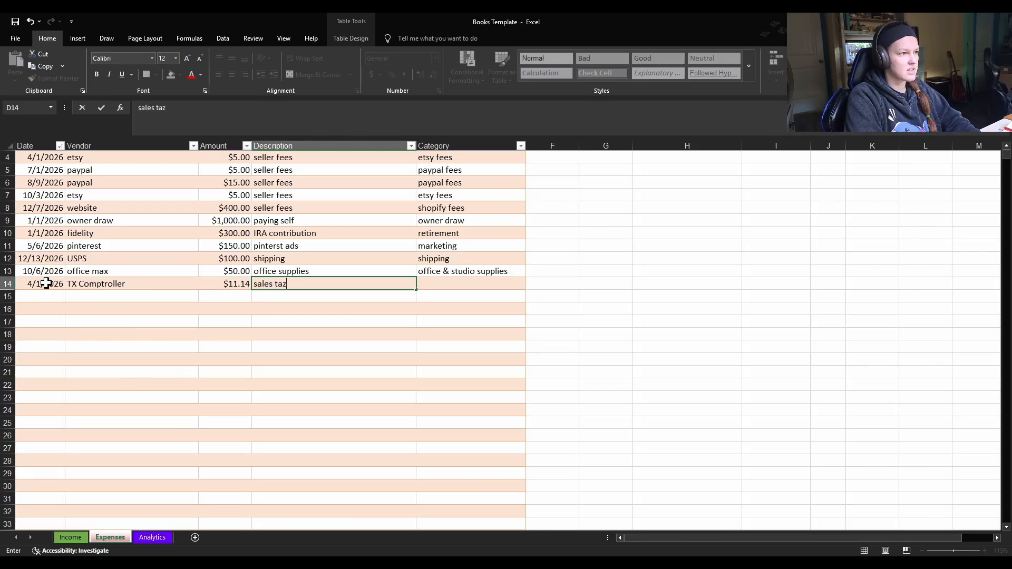
pyautogui.write('sales tax Q1')
pyautogui.press('Tab')
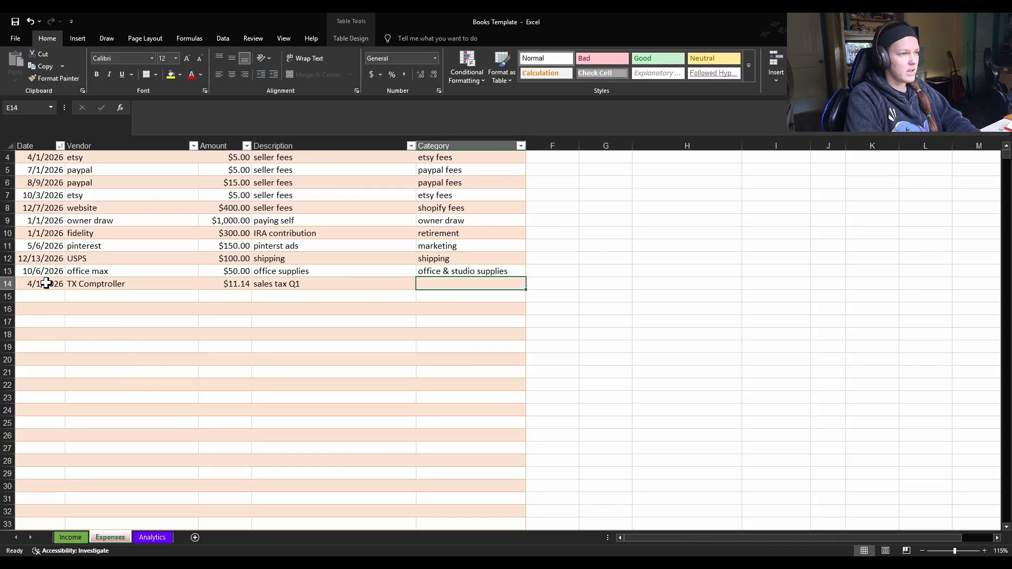
pyautogui.write('sales tax')
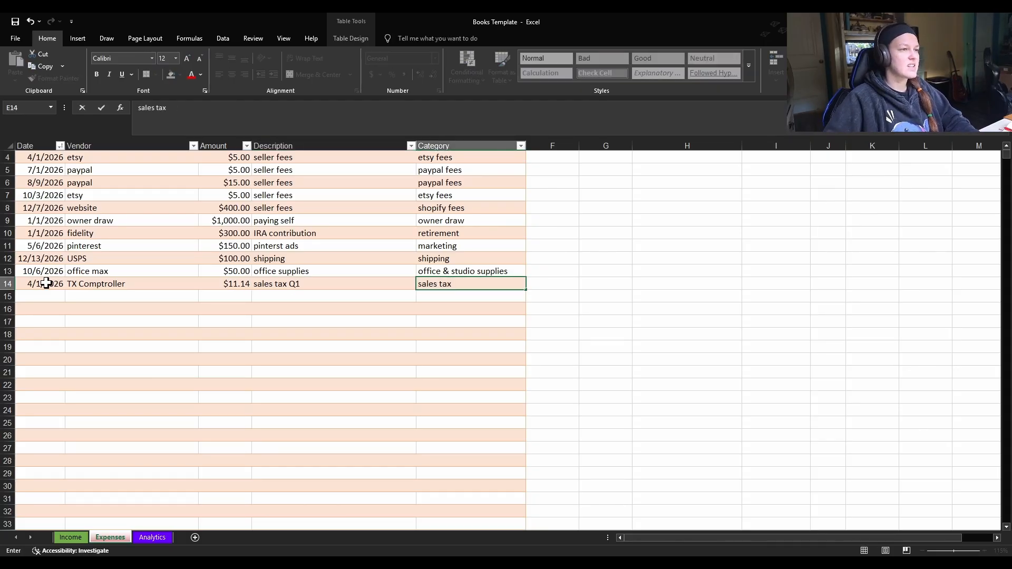
pyautogui.click(590, 358)
pyautogui.click(147, 536)
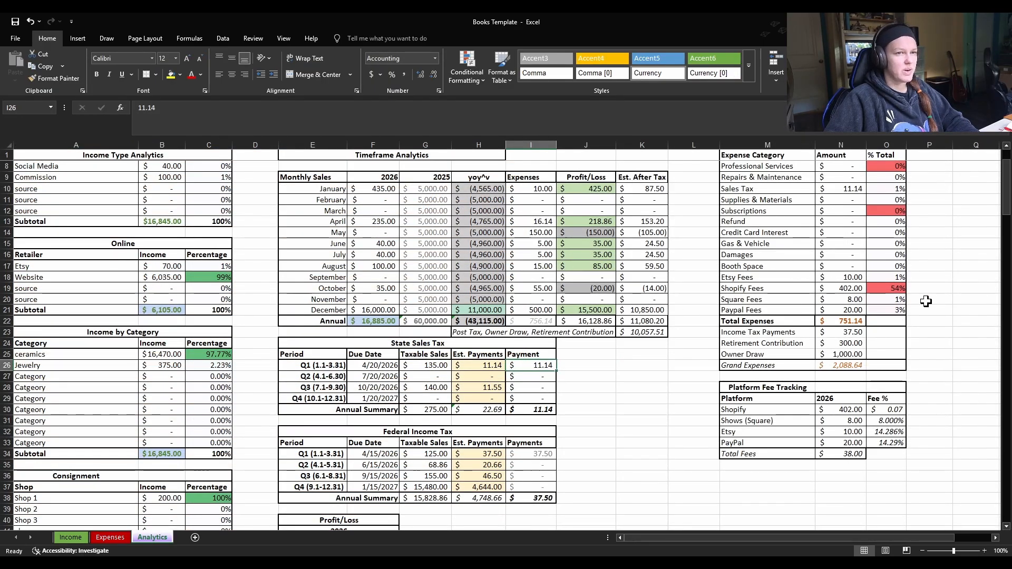
# Review the Analytics sheet's expense figures and inspect the Supplies & Materials amount formula.
pyautogui.scroll(1, 912, 305)
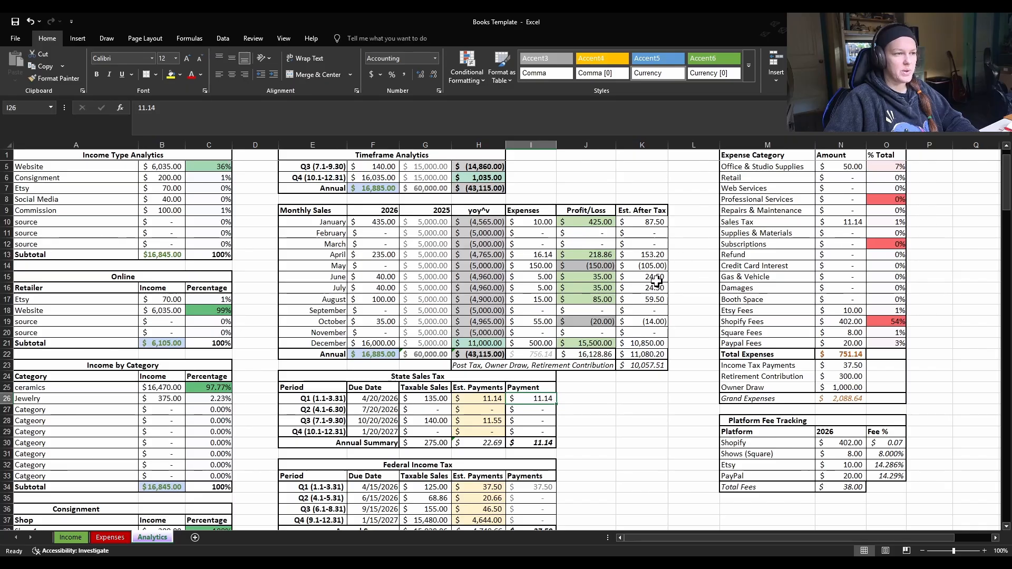
pyautogui.scroll(-3, 709, 256)
pyautogui.scroll(4, 793, 426)
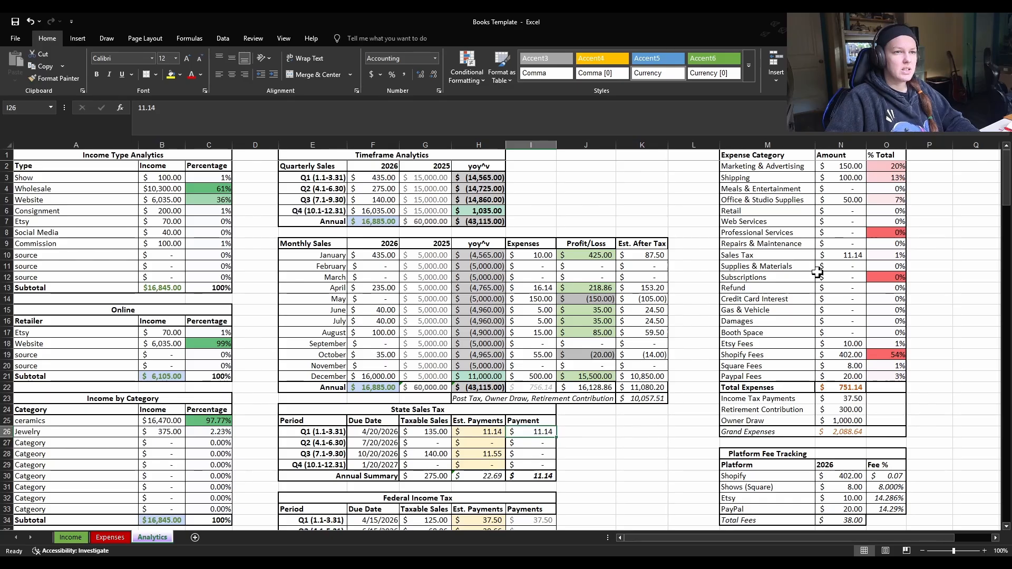
pyautogui.click(837, 269)
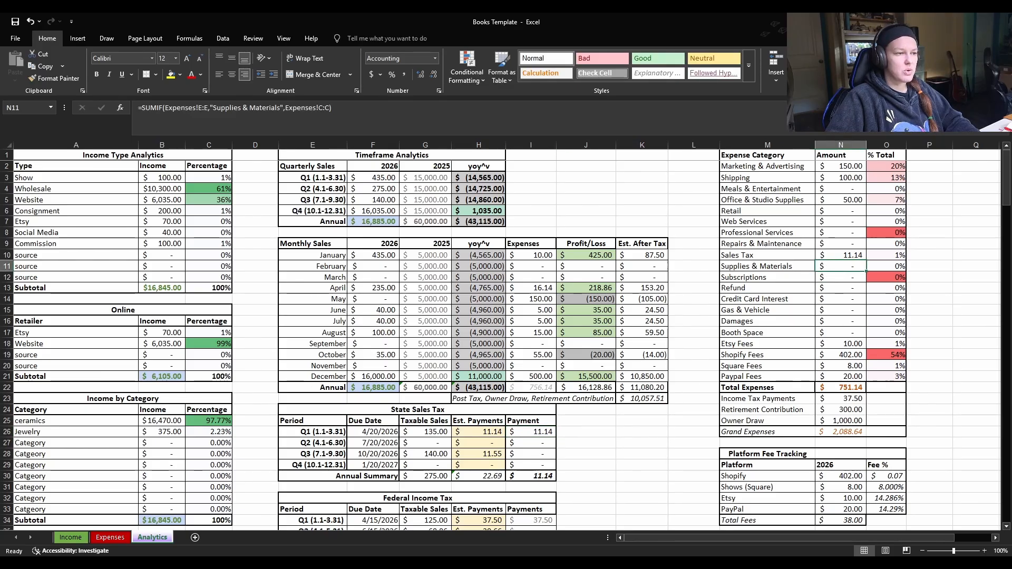
# Enter the date 7/1/2026 and vendor "art store" in row 15 of the Expenses sheet.
pyautogui.click(112, 538)
pyautogui.click(36, 295)
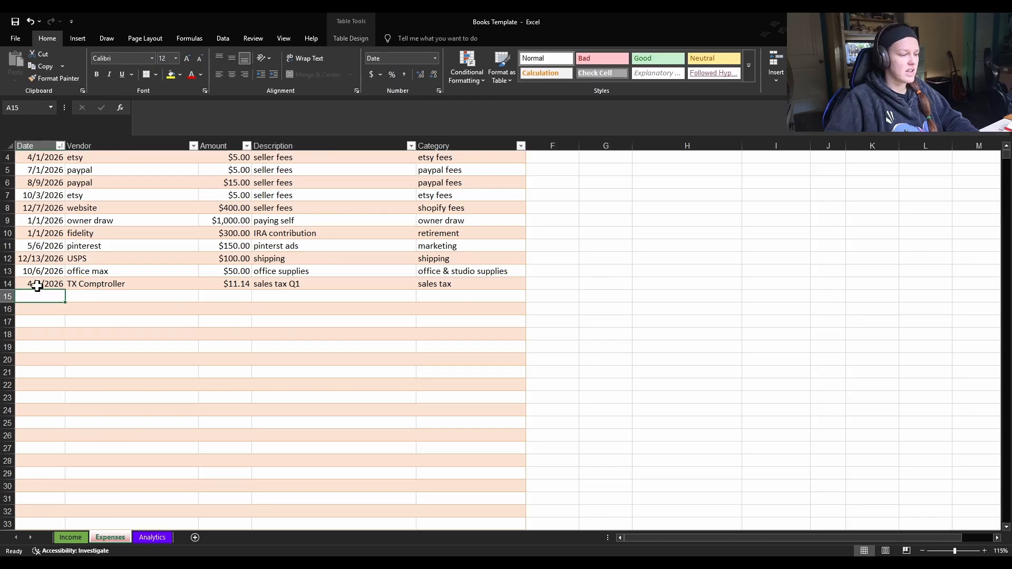
pyautogui.write('7/1')
pyautogui.press('Tab')
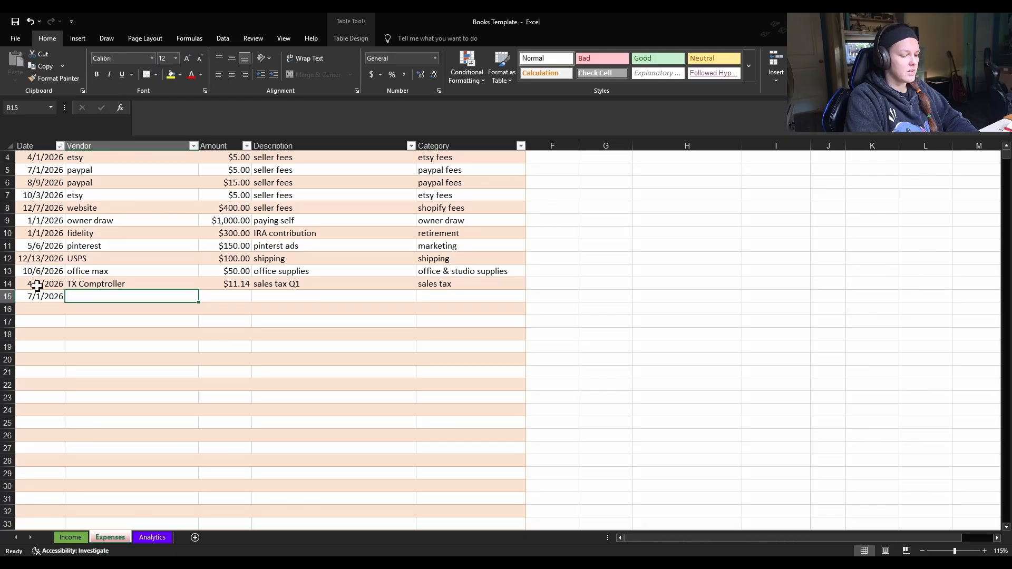
pyautogui.write('art store')
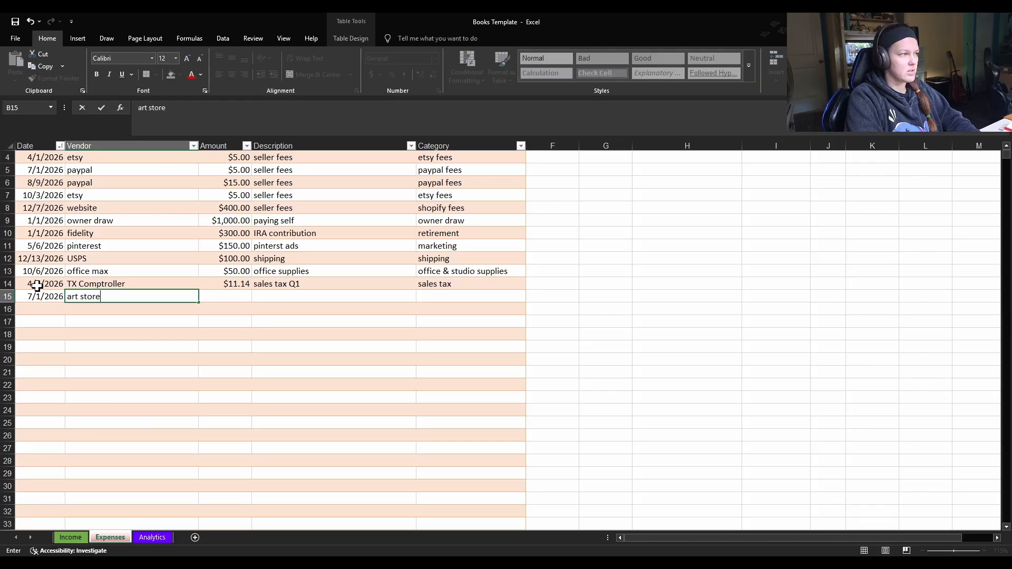
pyautogui.press('Tab')
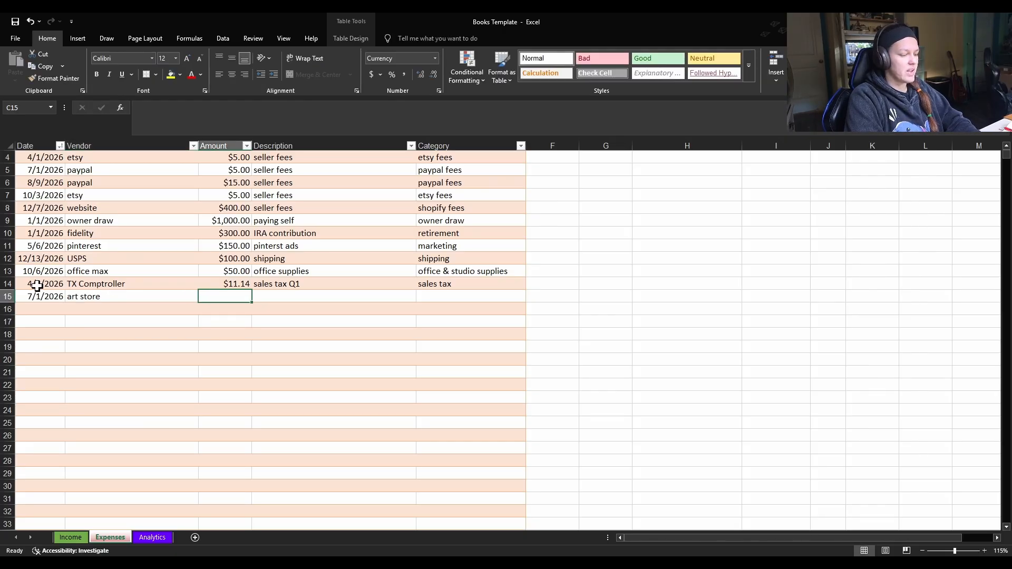
# Complete the row 15 expense with amount $75.00, description "art supplies" and category "supplies & materials".
pyautogui.write('75')
pyautogui.press('Tab')
pyautogui.write('su')
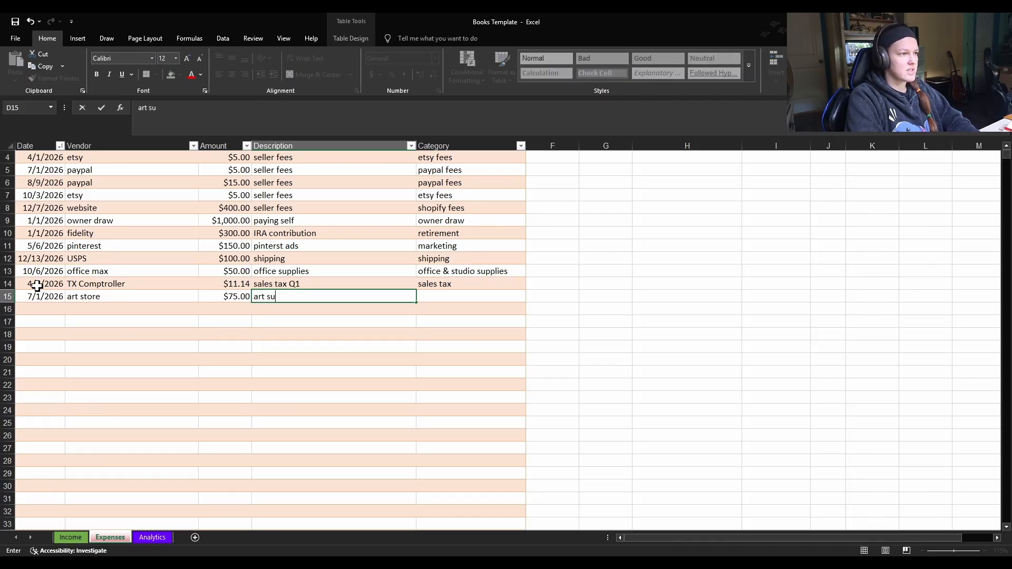
pyautogui.write('pplies')
pyautogui.press('Tab')
pyautogui.write('S')
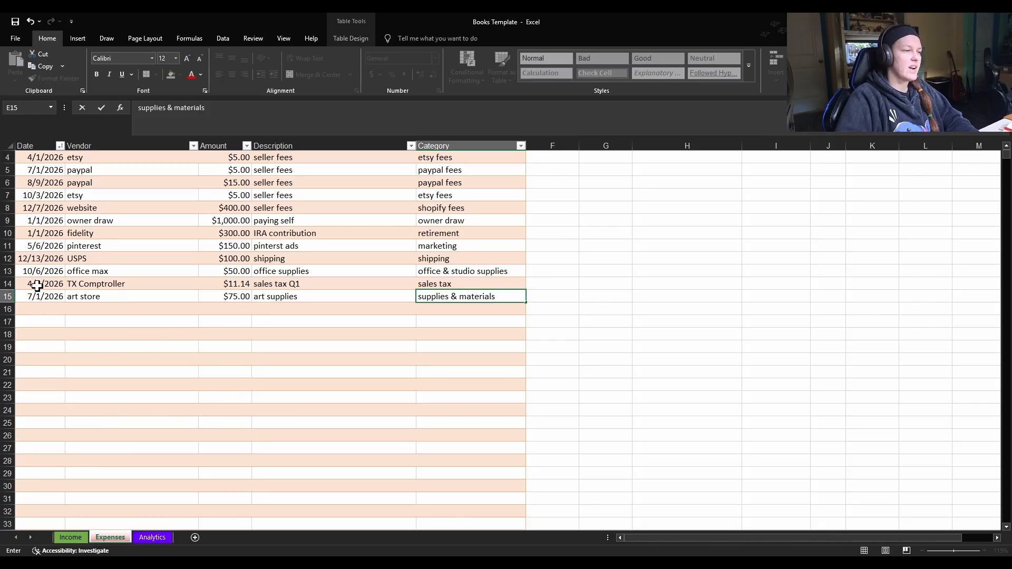
pyautogui.click(190, 343)
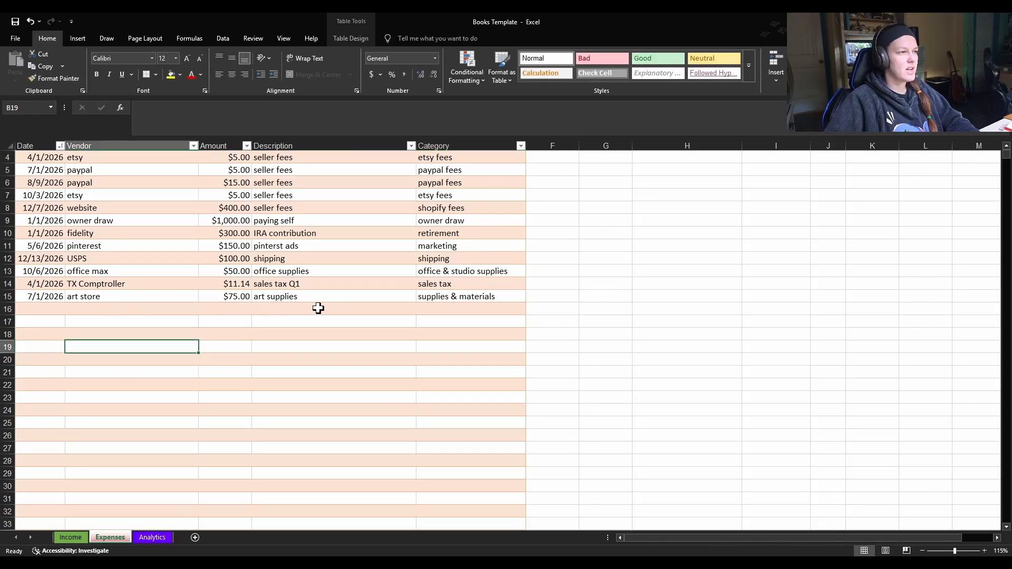
# Check the Supplies & Materials amount on the Analytics sheet and save the workbook.
pyautogui.click(152, 537)
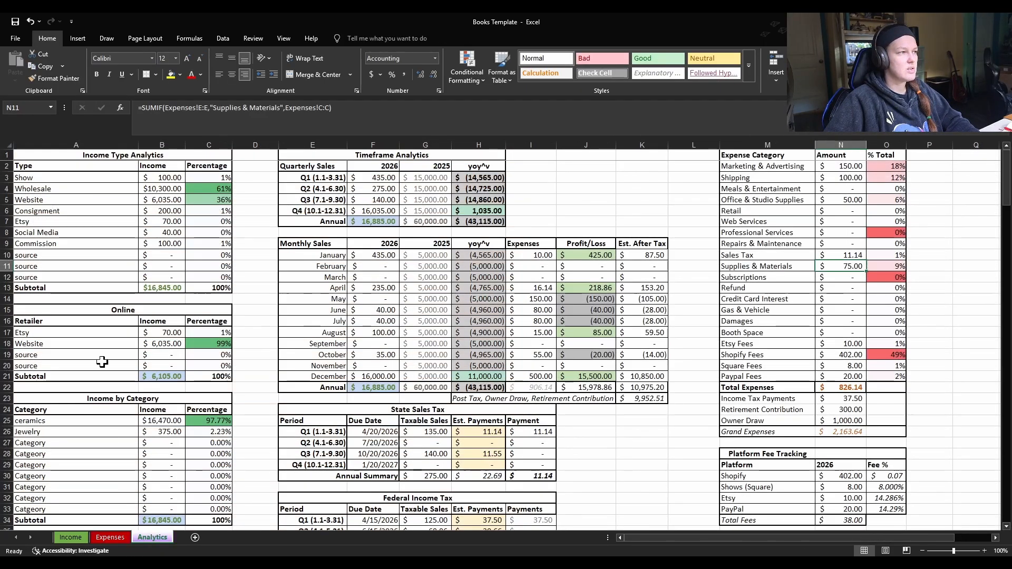
pyautogui.click(17, 23)
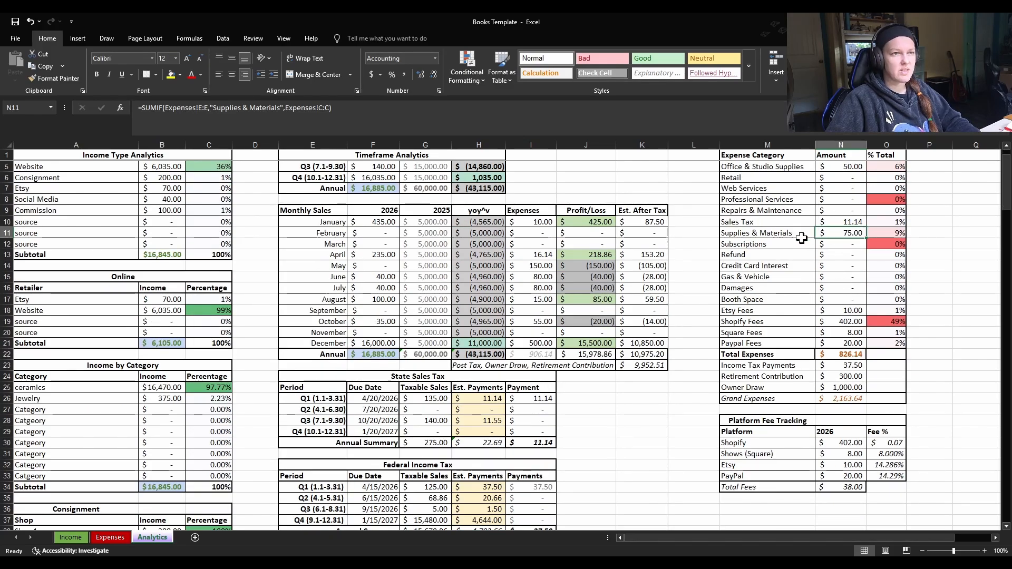
# Inspect the Subscriptions and Refund amount formulas in the Expense Category table.
pyautogui.click(850, 245)
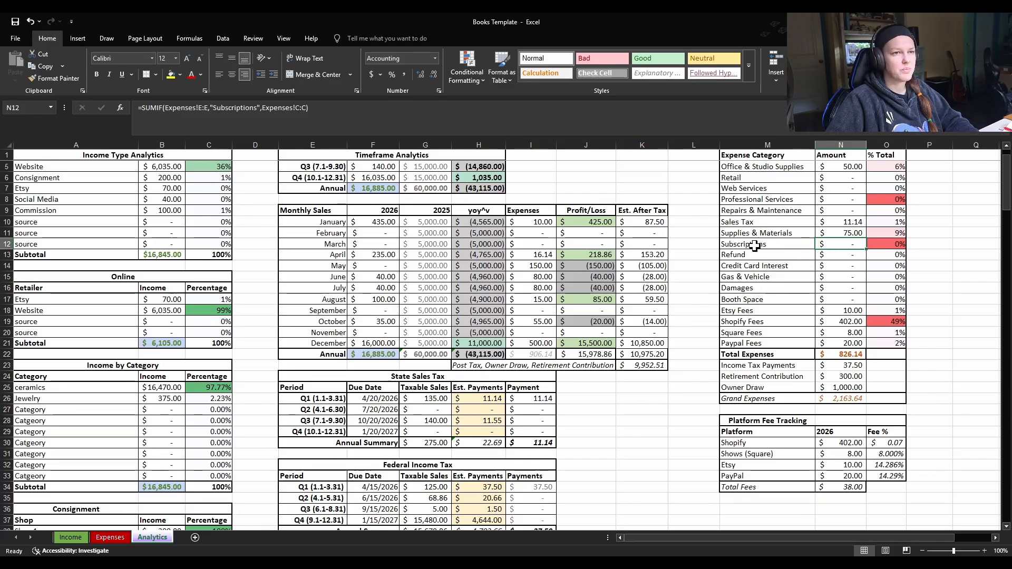
pyautogui.scroll(-1, 786, 244)
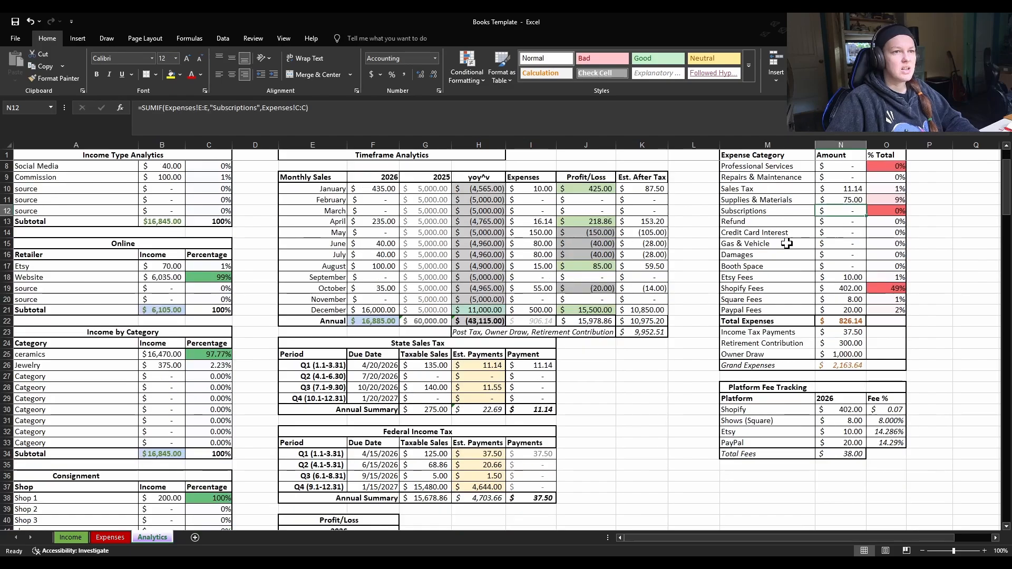
pyautogui.scroll(1, 787, 244)
pyautogui.click(850, 256)
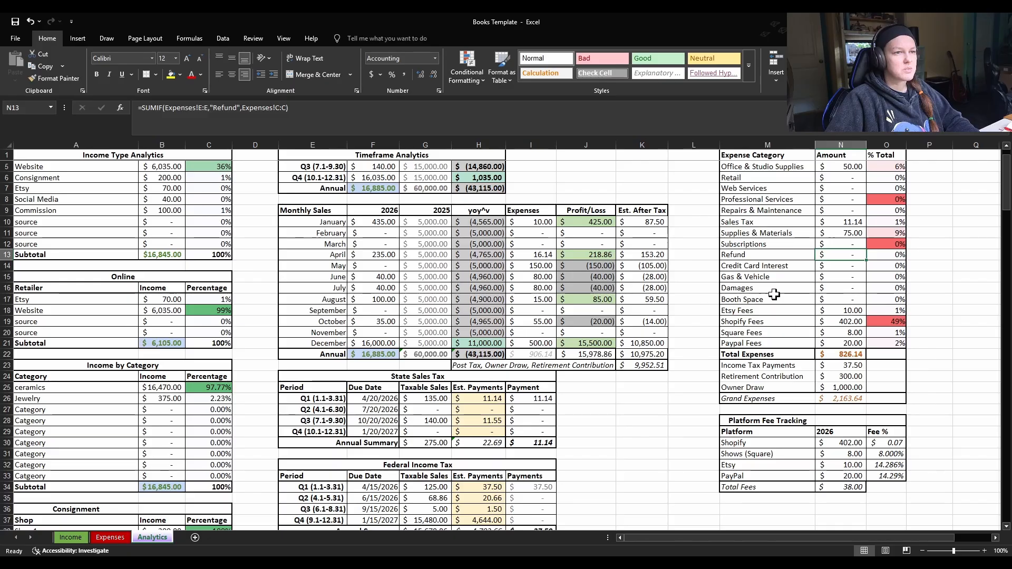
# Highlight the 10/3/2026 etsy sale in row 9 of the Income sheet.
pyautogui.click(72, 537)
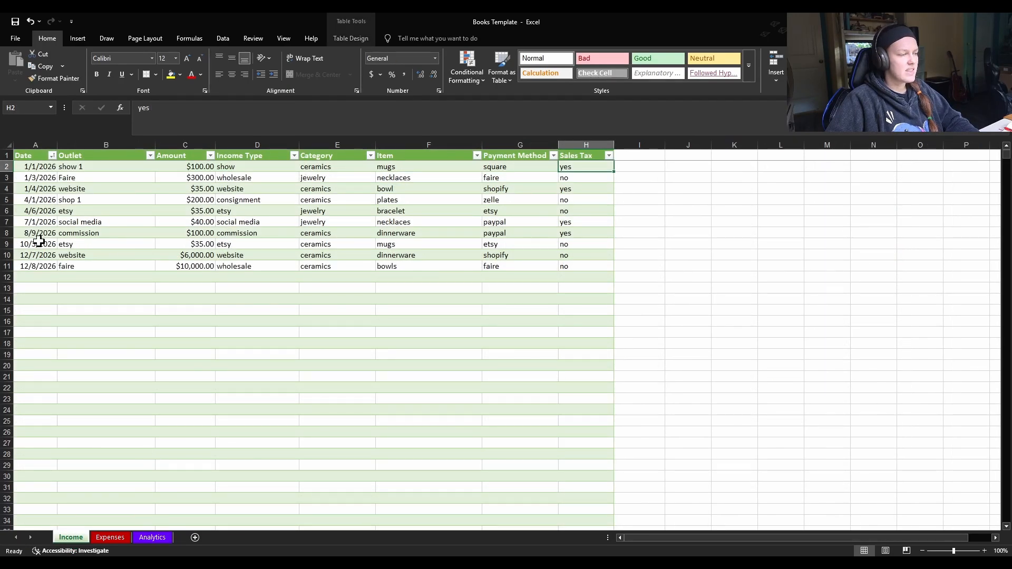
pyautogui.moveTo(39, 241); pyautogui.dragTo(571, 243)
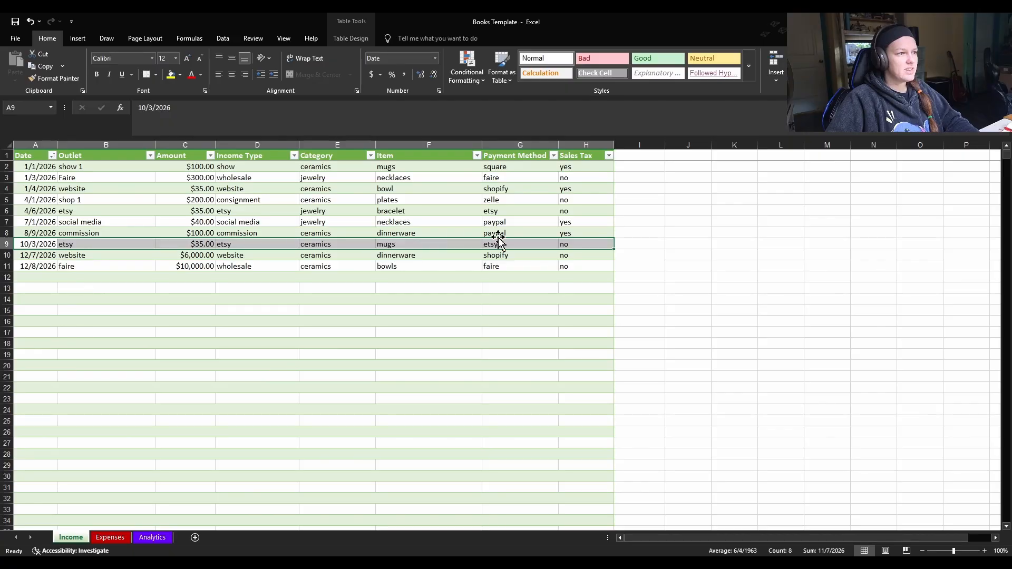
# Enter the date 10/5/2026 and vendor "etsy" in row 16 of the Expenses sheet.
pyautogui.click(109, 537)
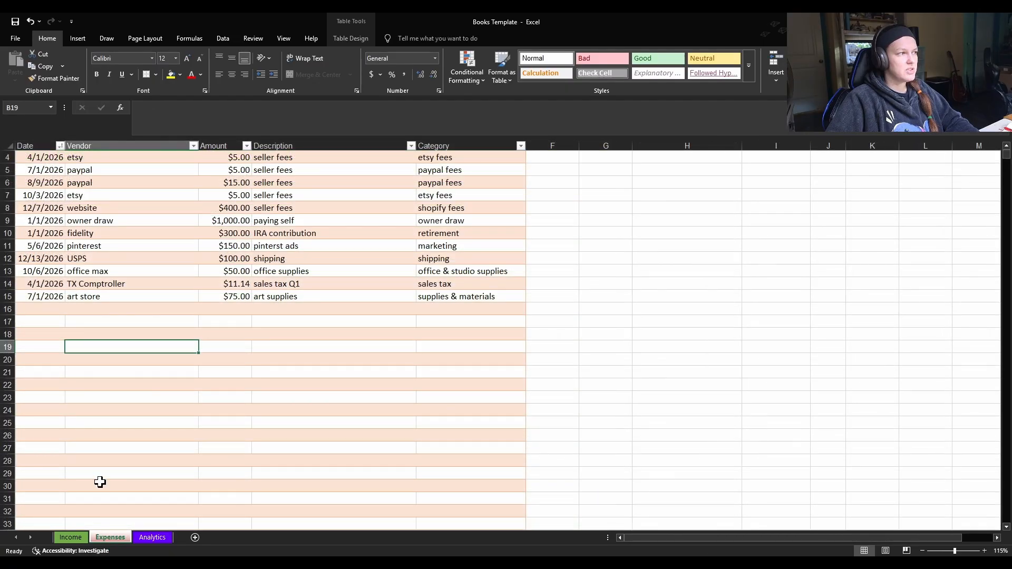
pyautogui.click(38, 309)
pyautogui.write('1/5')
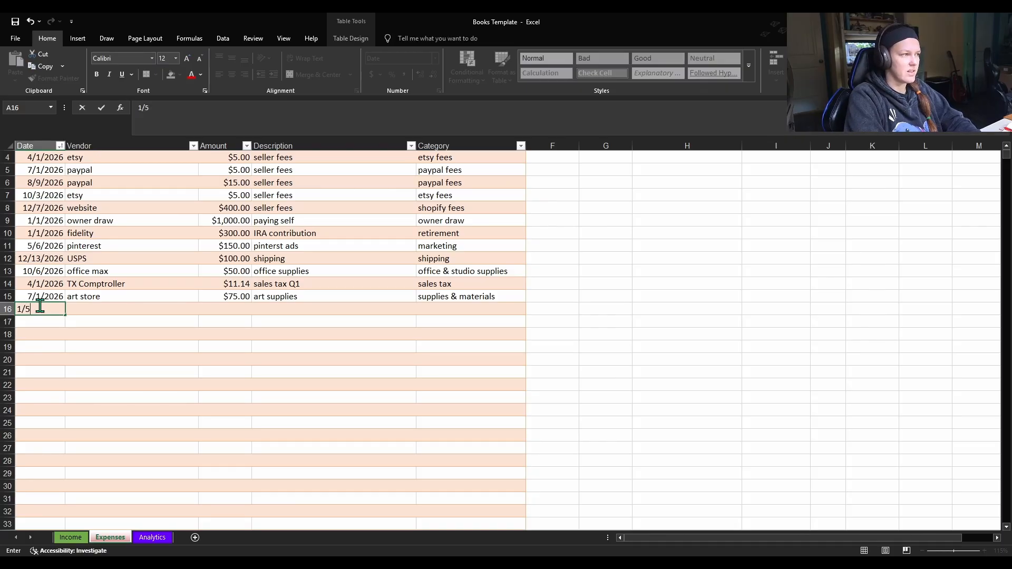
pyautogui.press('Tab')
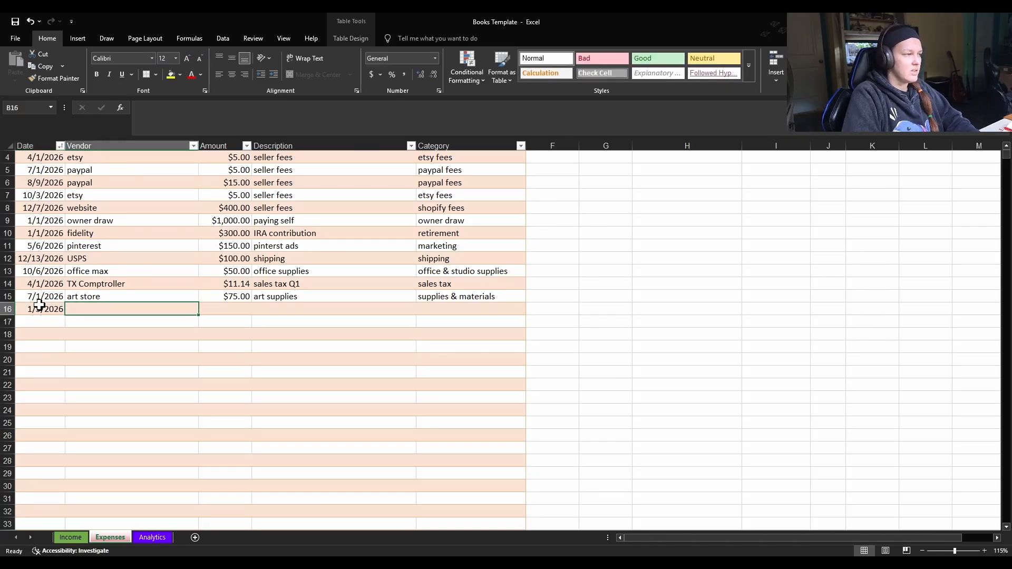
pyautogui.click(40, 306)
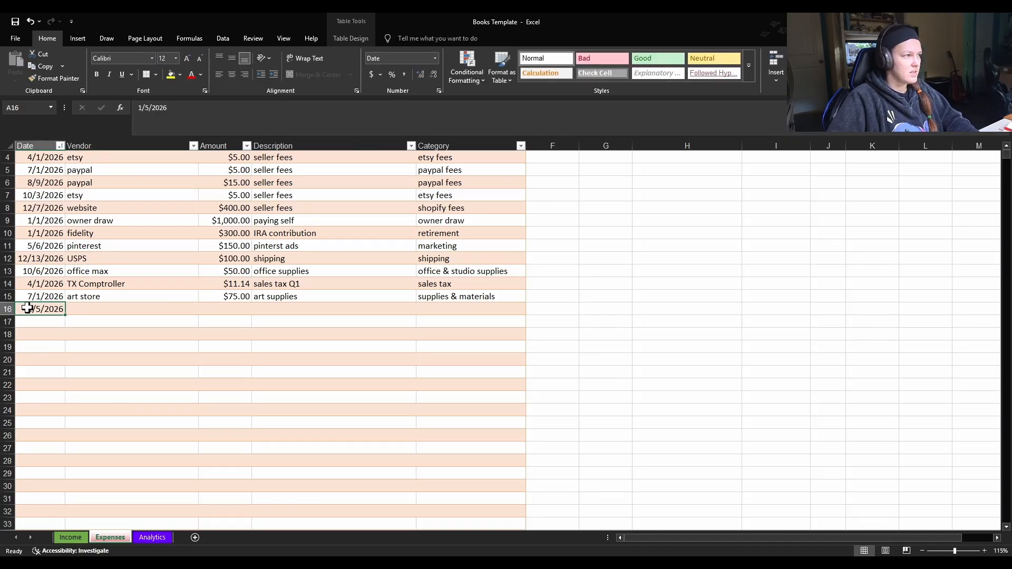
pyautogui.doubleClick(28, 308)
pyautogui.write('0')
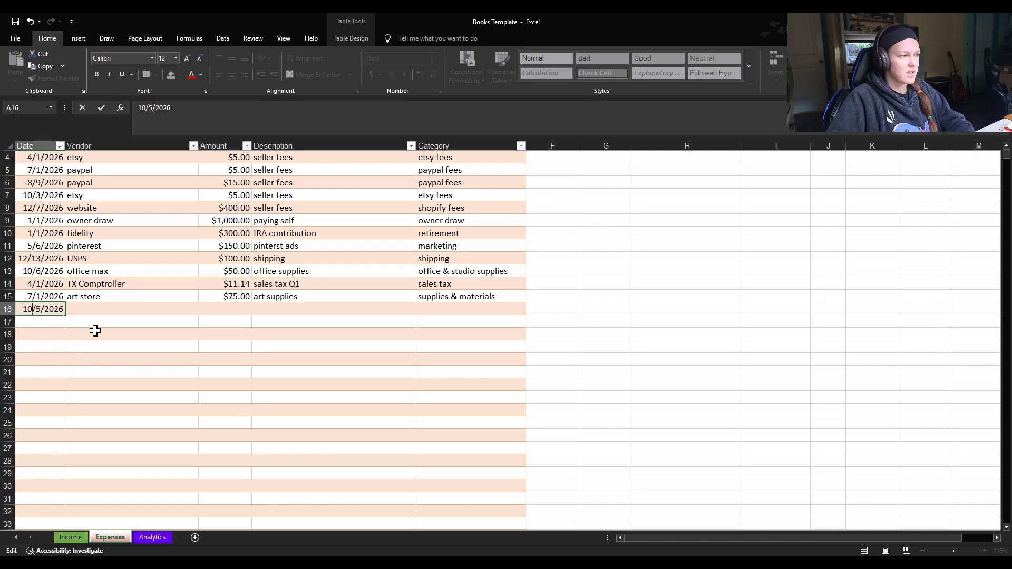
pyautogui.click(126, 305)
pyautogui.write('etsy')
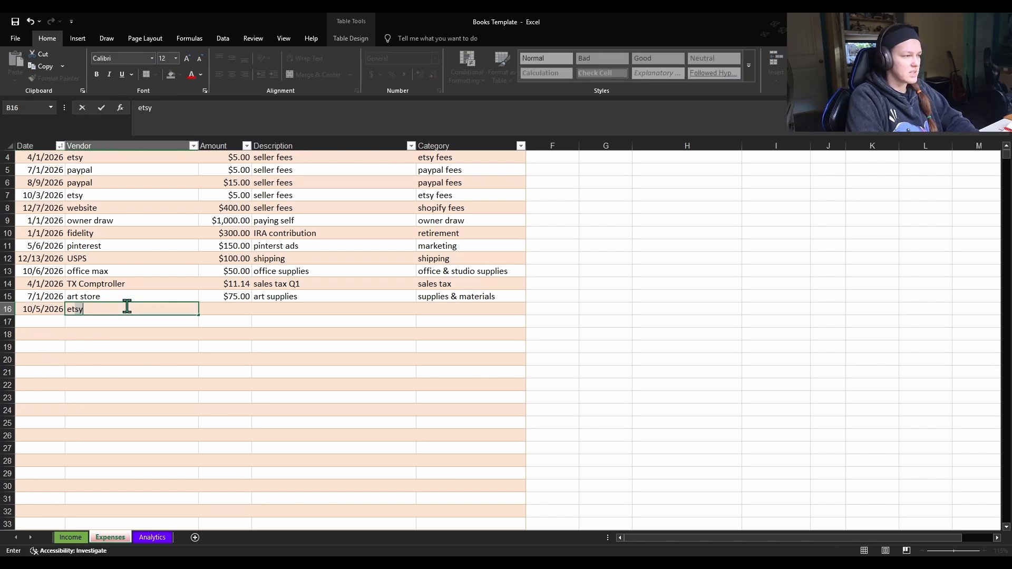
# Complete the row 16 expense with amount $35.00, description "refund" and category "refund".
pyautogui.press('Tab')
pyautogui.write('35')
pyautogui.press('Tab')
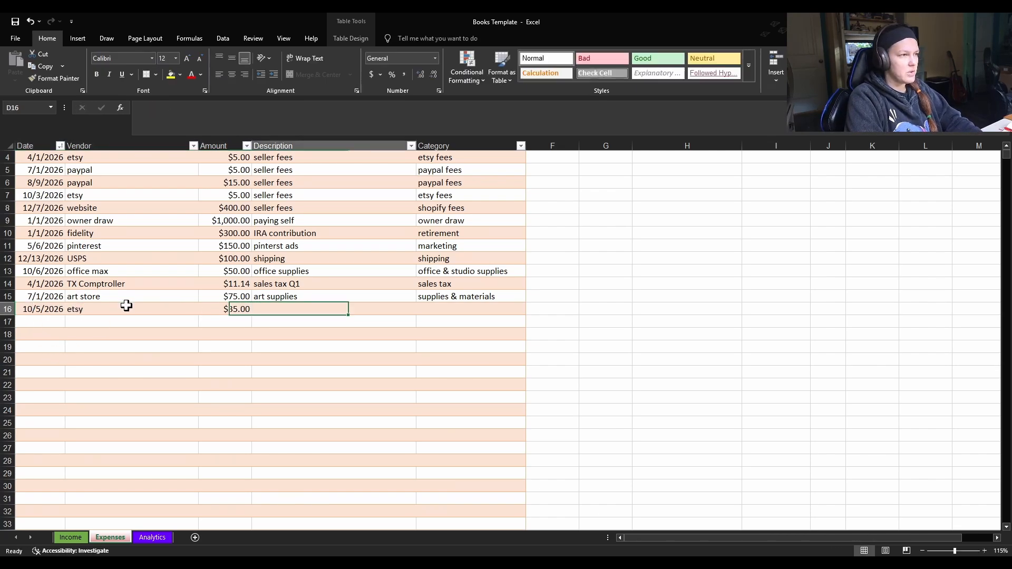
pyautogui.write('red')
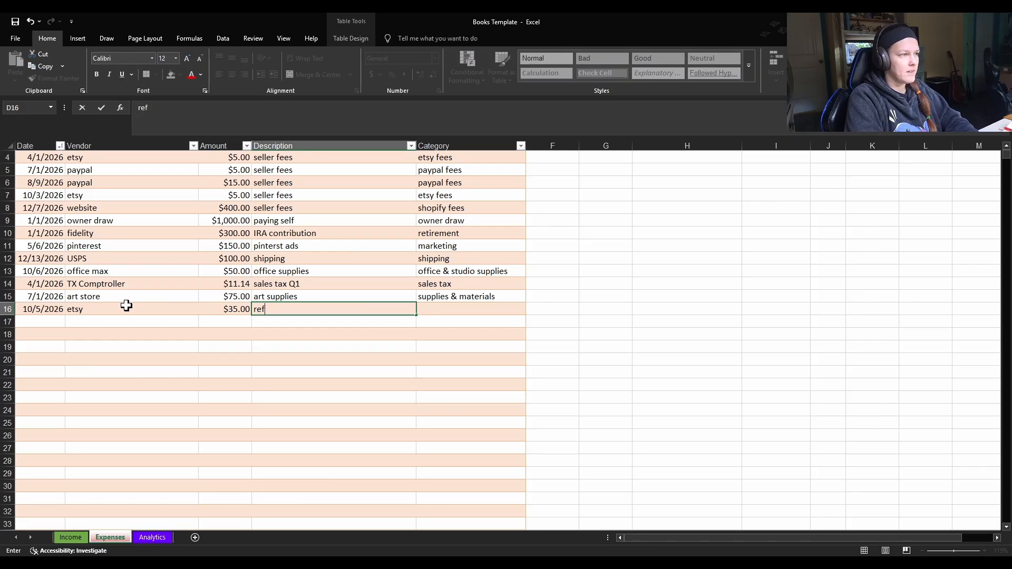
pyautogui.write('und')
pyautogui.press('Tab')
pyautogui.write('refun')
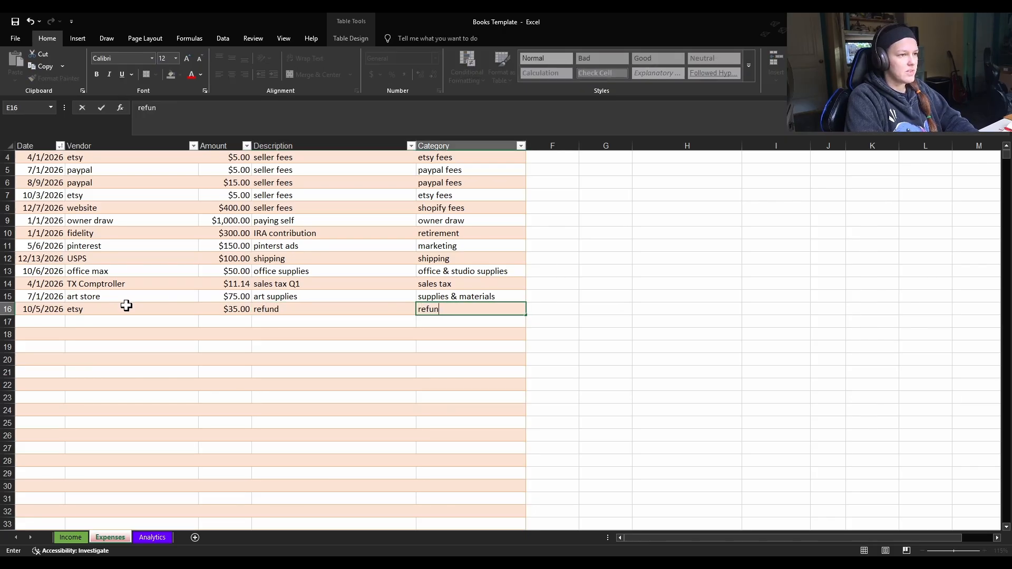
pyautogui.write('d')
pyautogui.click(585, 399)
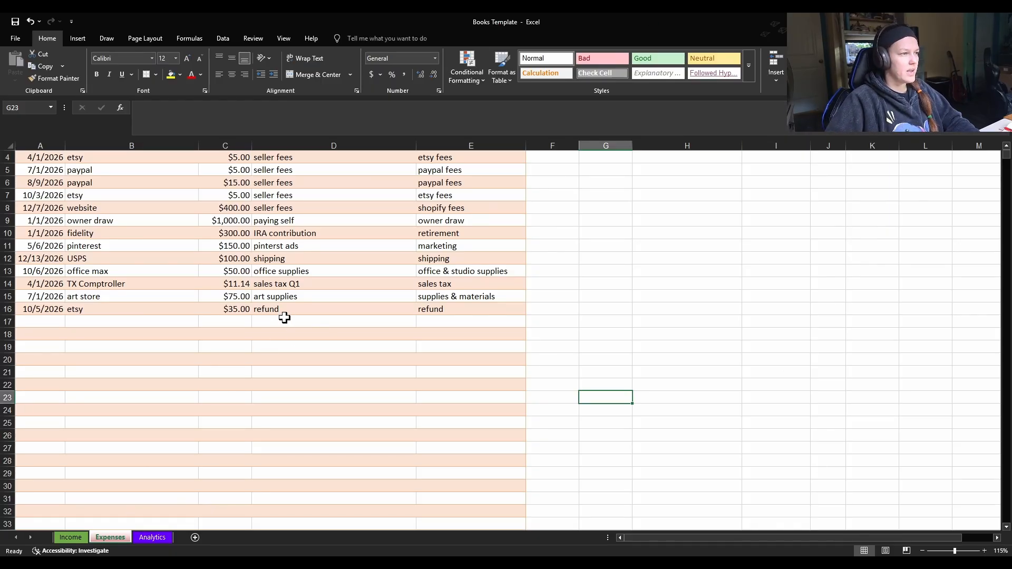
# Compare the refund with the matching etsy sale on the Income sheet, and check the Refund amount on the Analytics sheet.
pyautogui.click(70, 537)
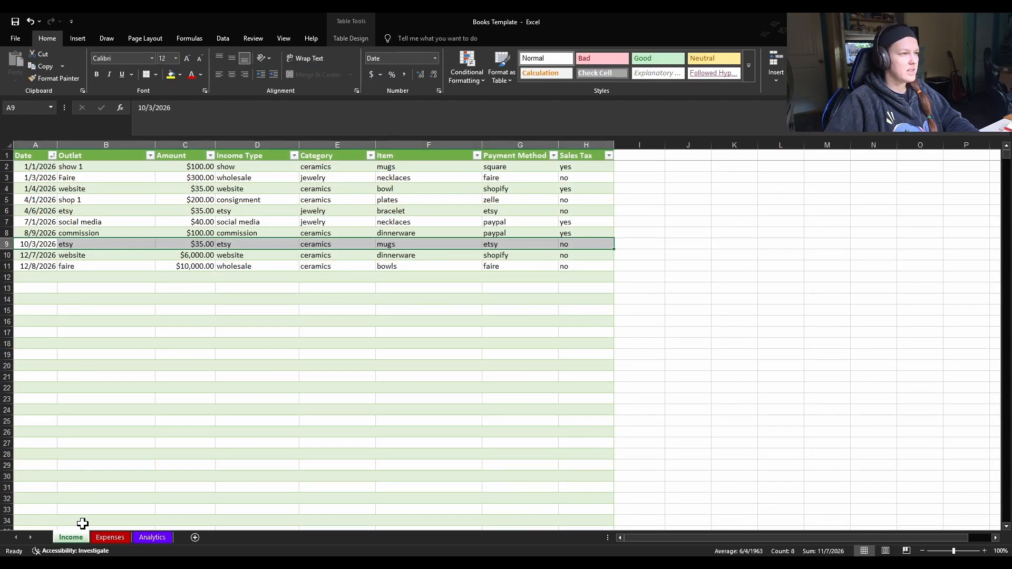
pyautogui.click(334, 343)
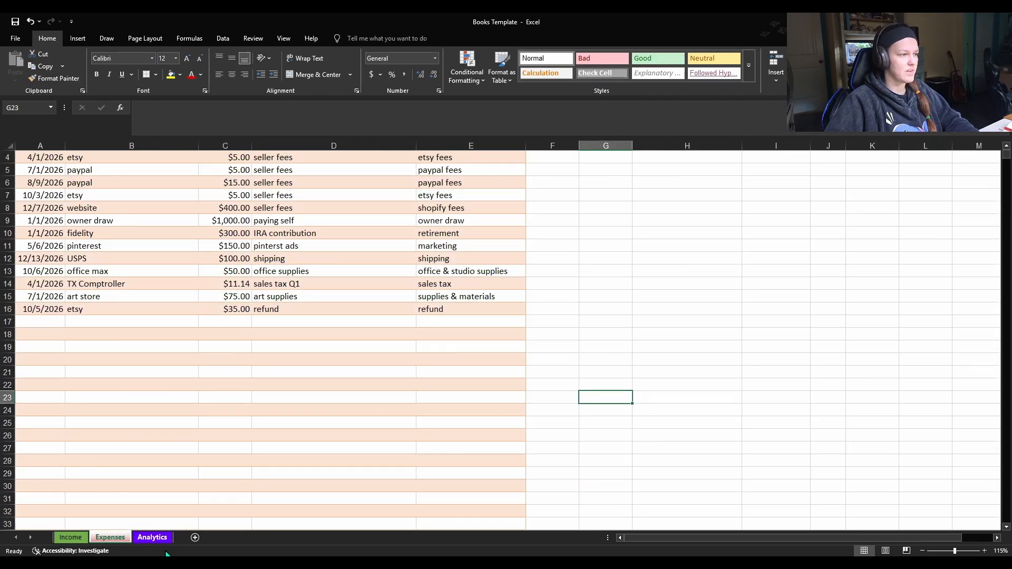
pyautogui.click(164, 537)
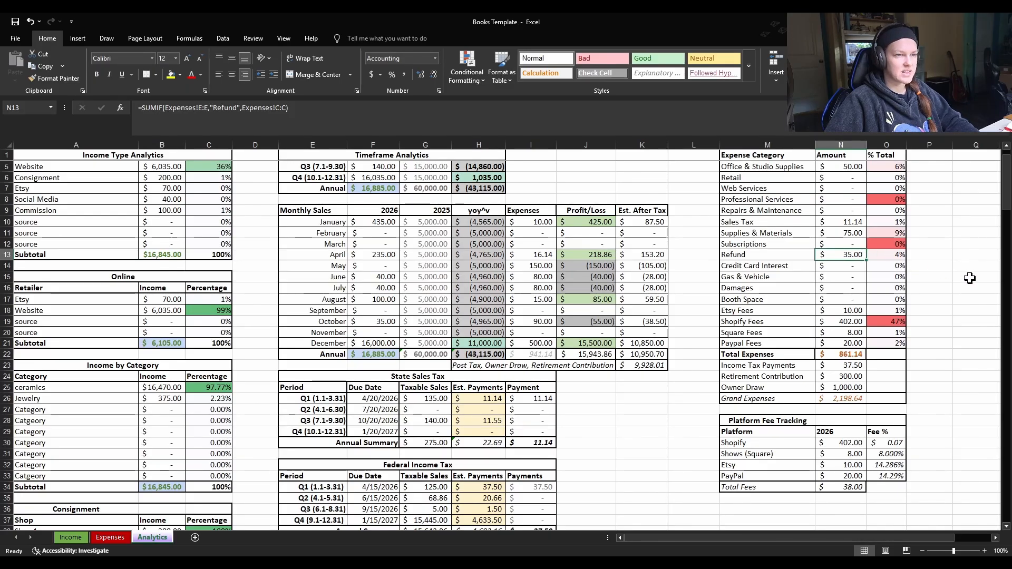
pyautogui.click(994, 293)
# Inspect the amount formulas for Credit Card Interest, Gas & Vehicle, Booth Space and Damages in the Expense Category table.
pyautogui.click(832, 267)
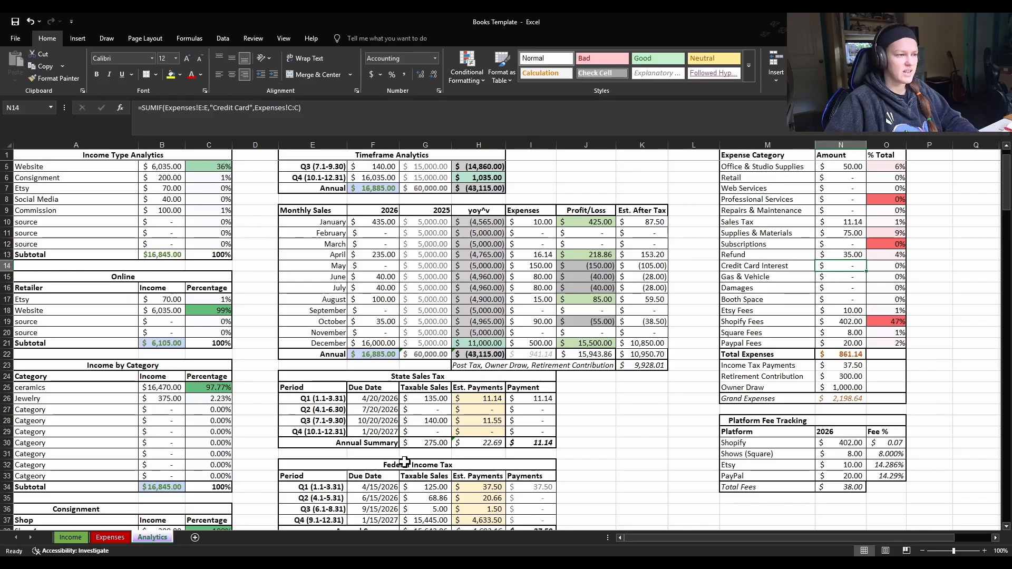
pyautogui.click(851, 274)
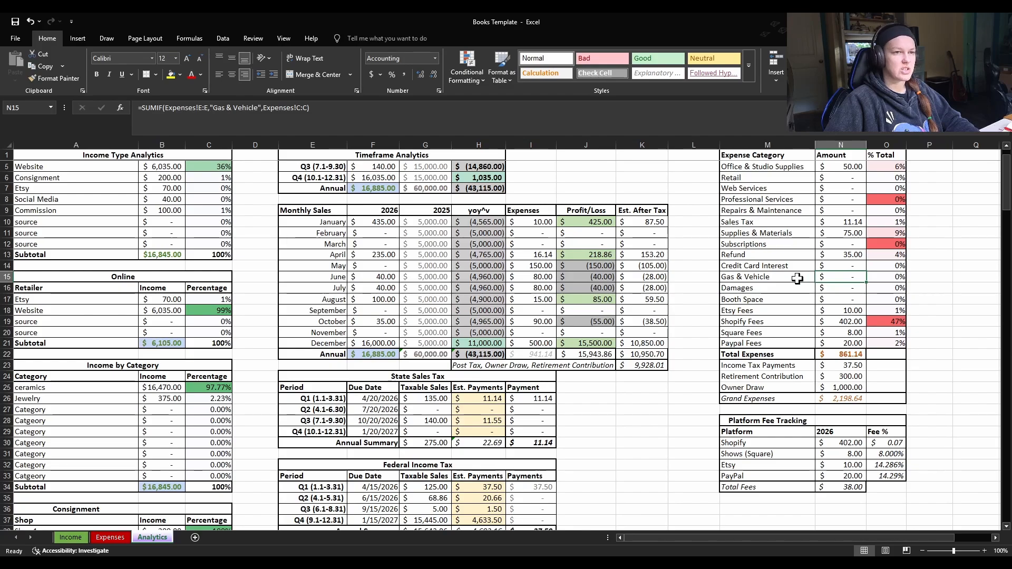
pyautogui.click(848, 299)
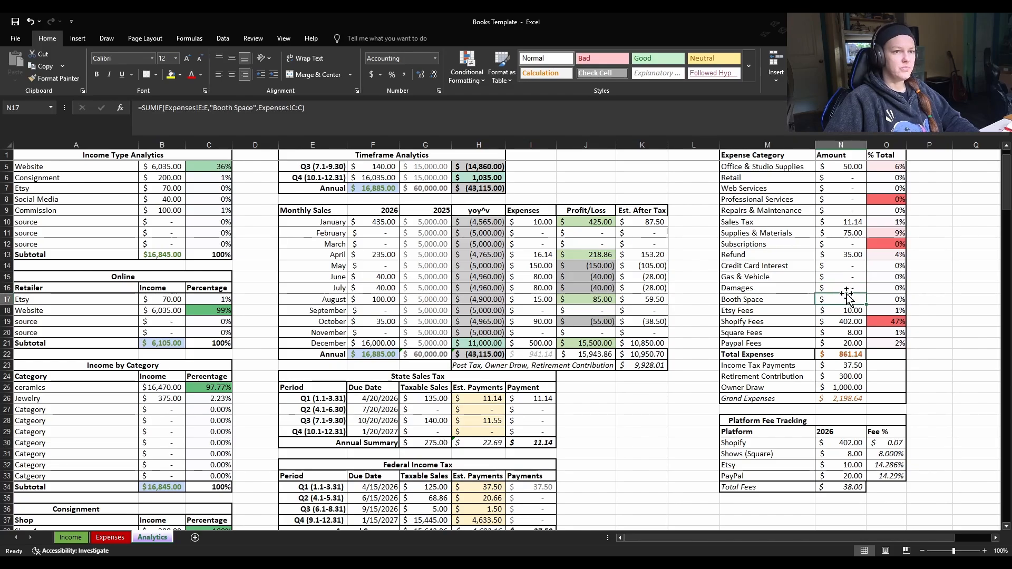
pyautogui.click(846, 287)
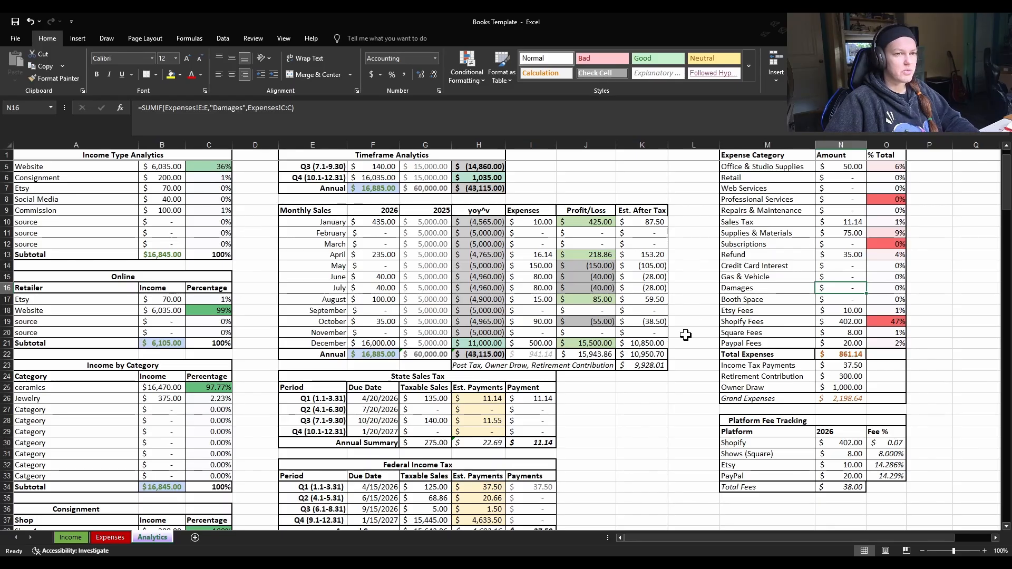
# Enter the date 12/5/2026 and the customer's first name as vendor in row 17 of the Expenses sheet.
pyautogui.click(71, 537)
pyautogui.click(108, 537)
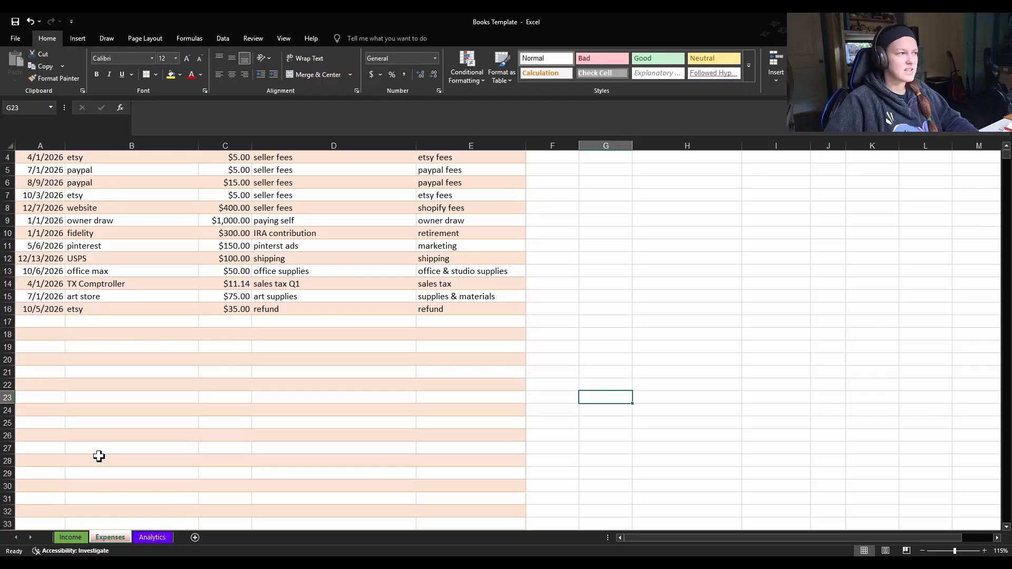
pyautogui.click(45, 322)
pyautogui.write('12/5')
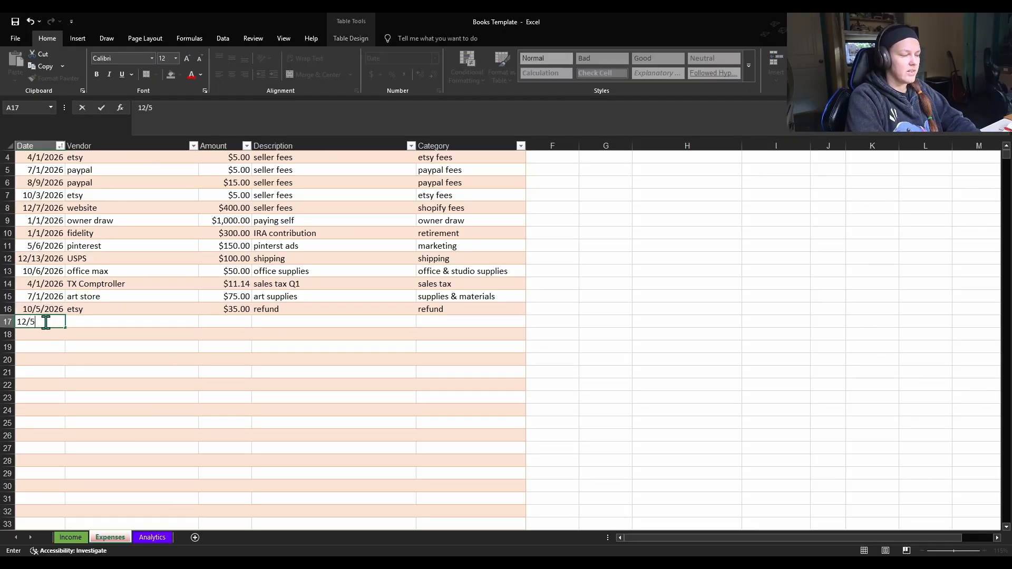
pyautogui.press('Tab')
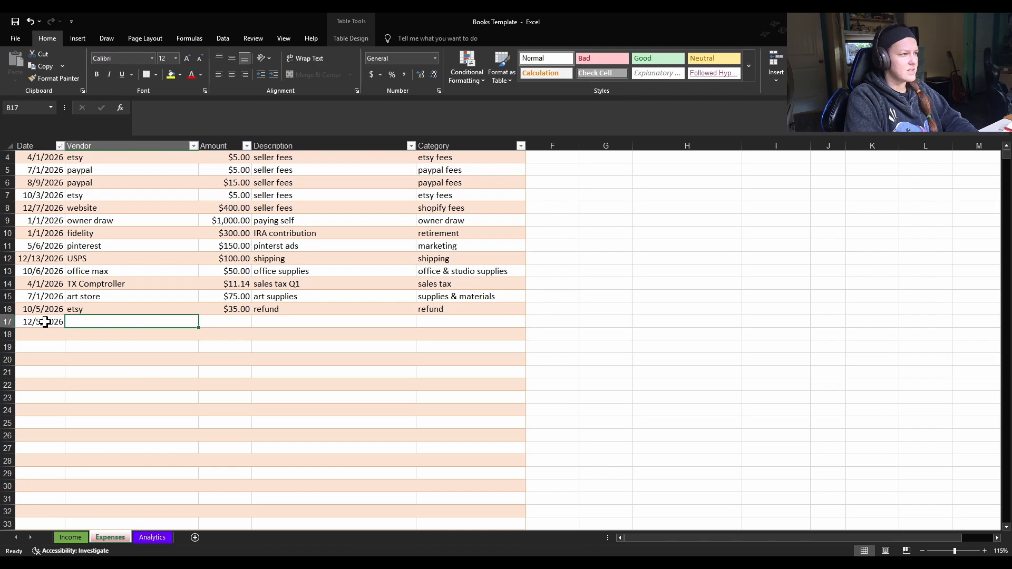
pyautogui.write('sally')
pyautogui.press('Tab')
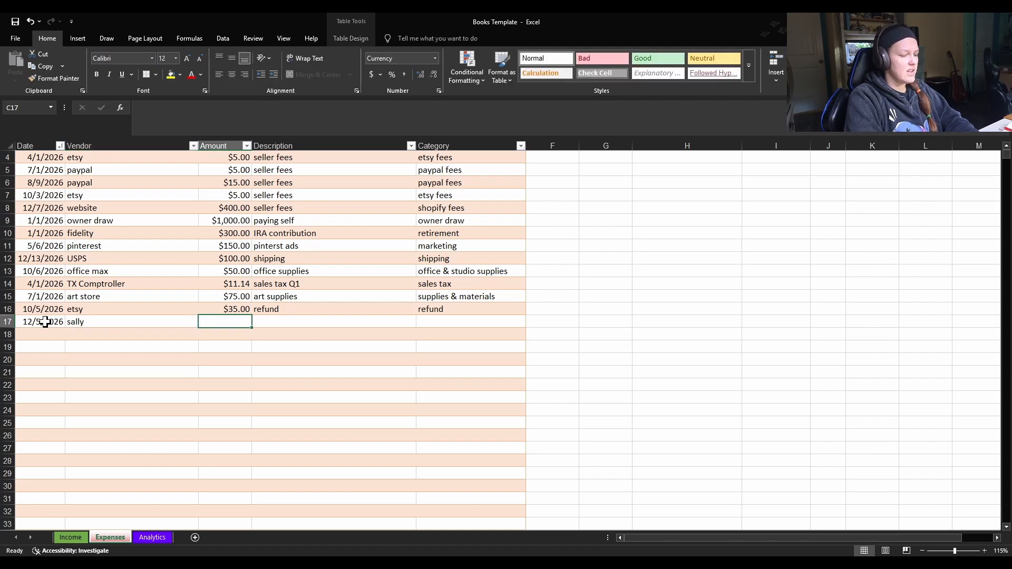
# Complete the row 17 expense with amount $40.00, description "replacement mug" and category "damages".
pyautogui.write('40')
pyautogui.press('Tab')
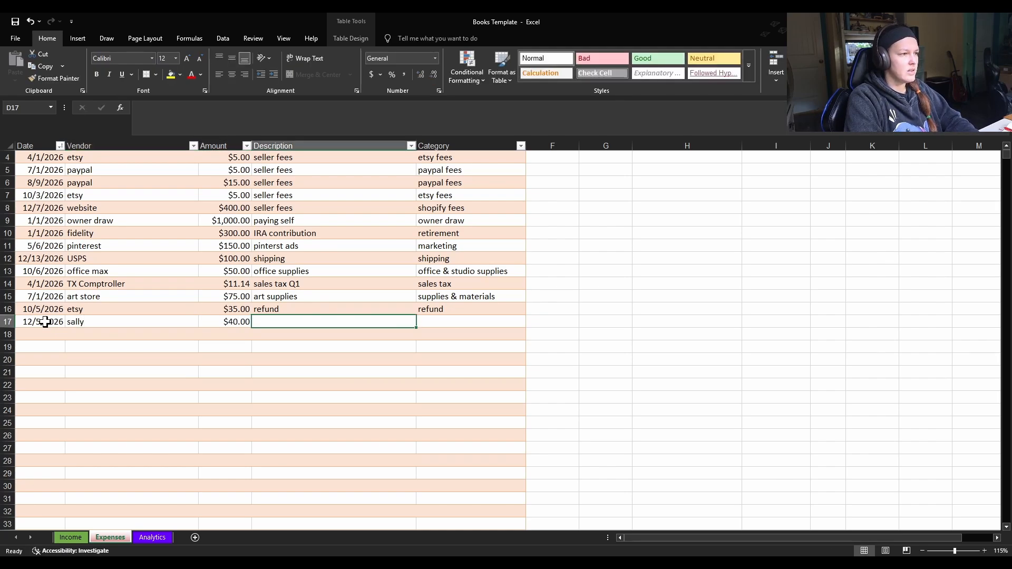
pyautogui.write('replacemen')
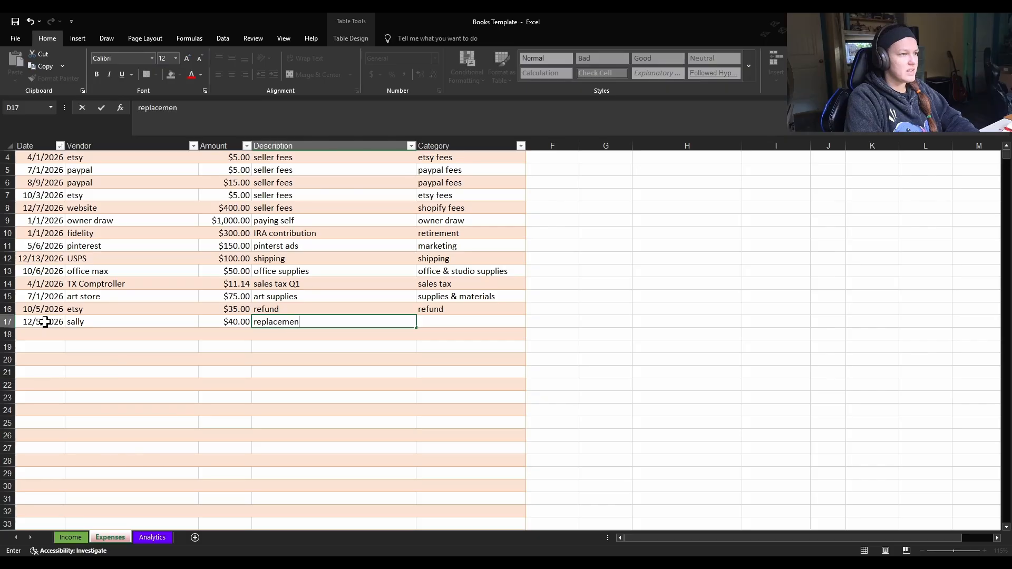
pyautogui.write('t mug')
pyautogui.press('Tab')
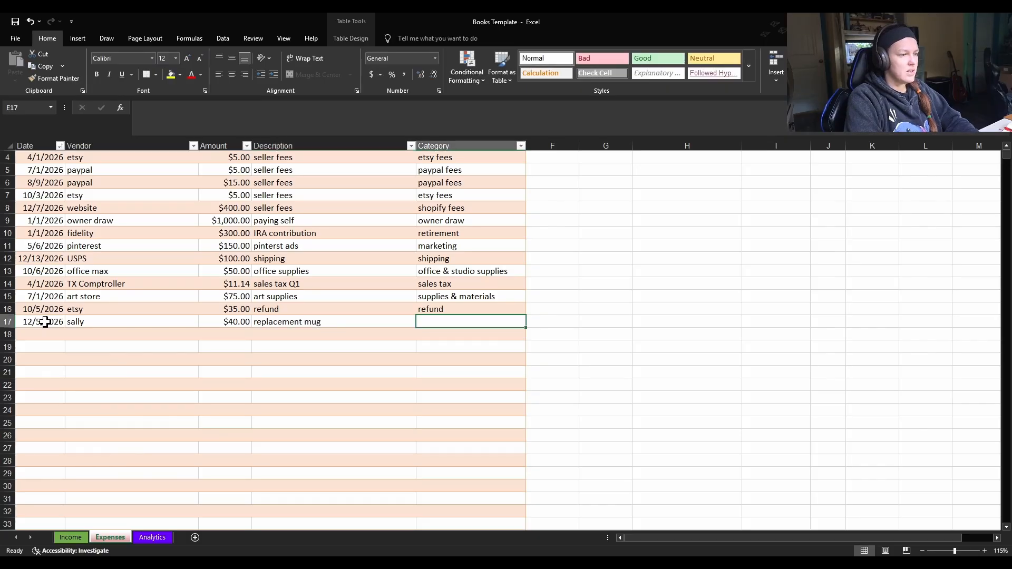
pyautogui.write('damages')
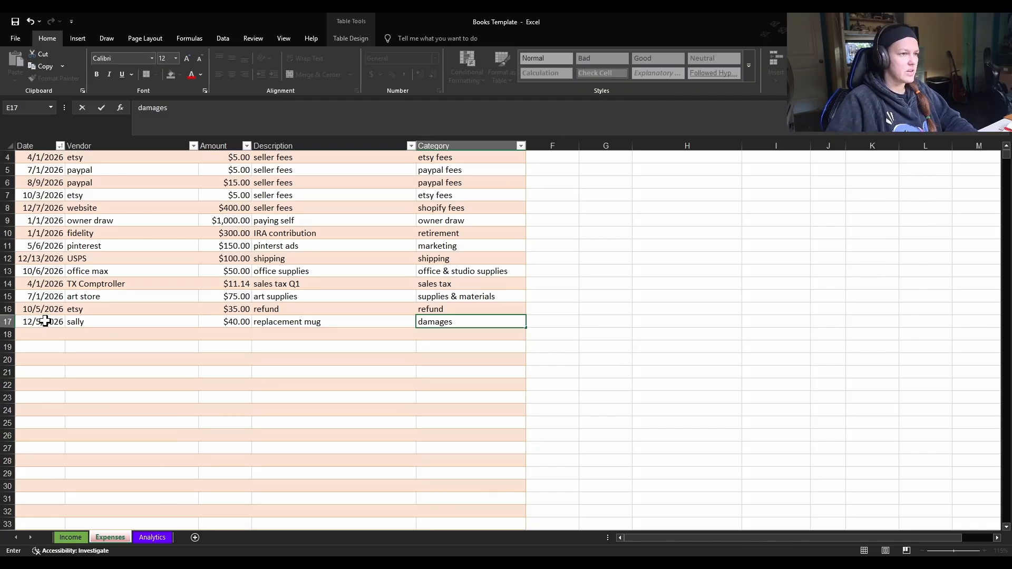
pyautogui.click(678, 374)
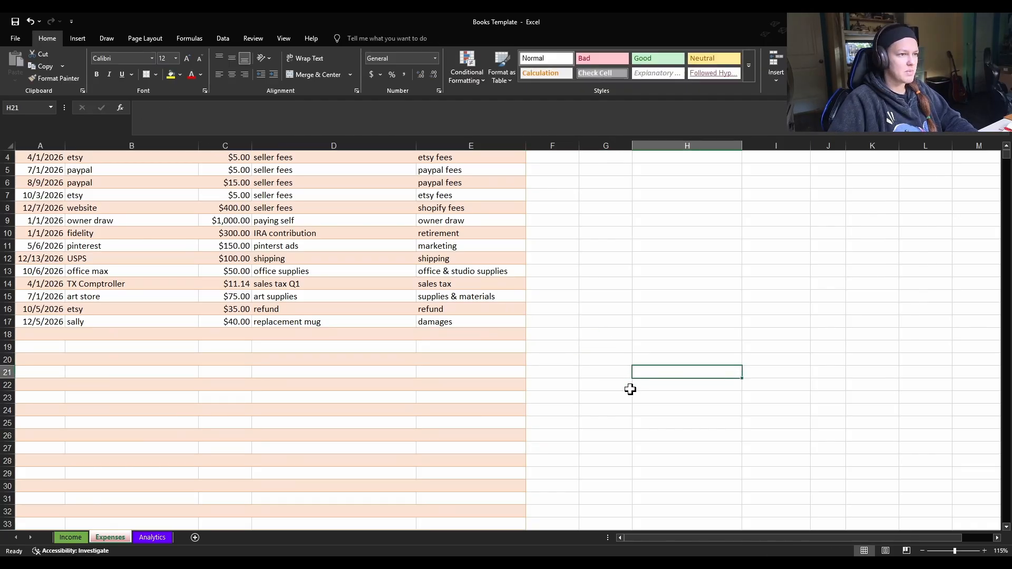
# Add the customer's last name to the vendor entry in row 17.
pyautogui.click(95, 323)
pyautogui.doubleClick(94, 323)
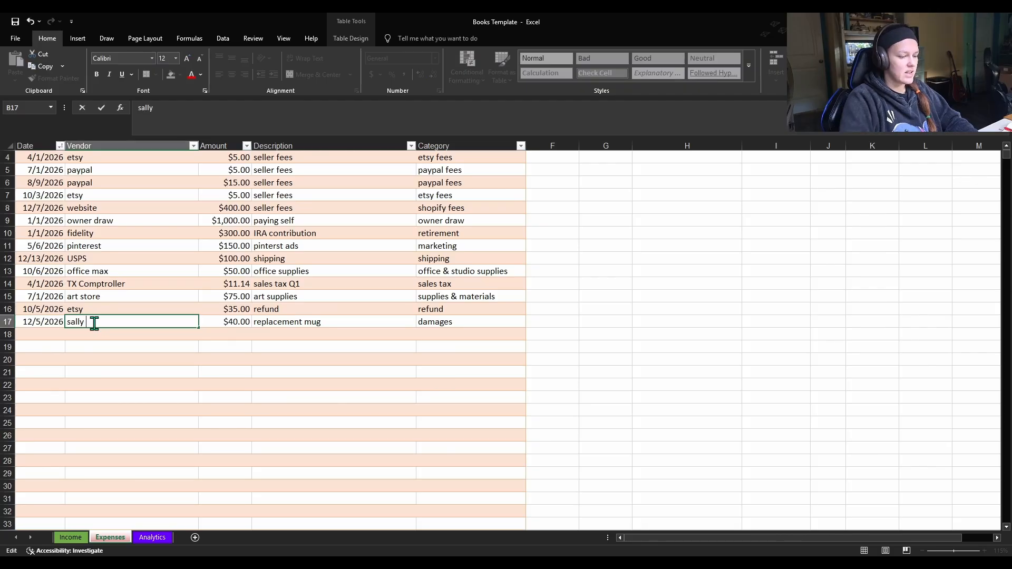
pyautogui.write('shoebucks')
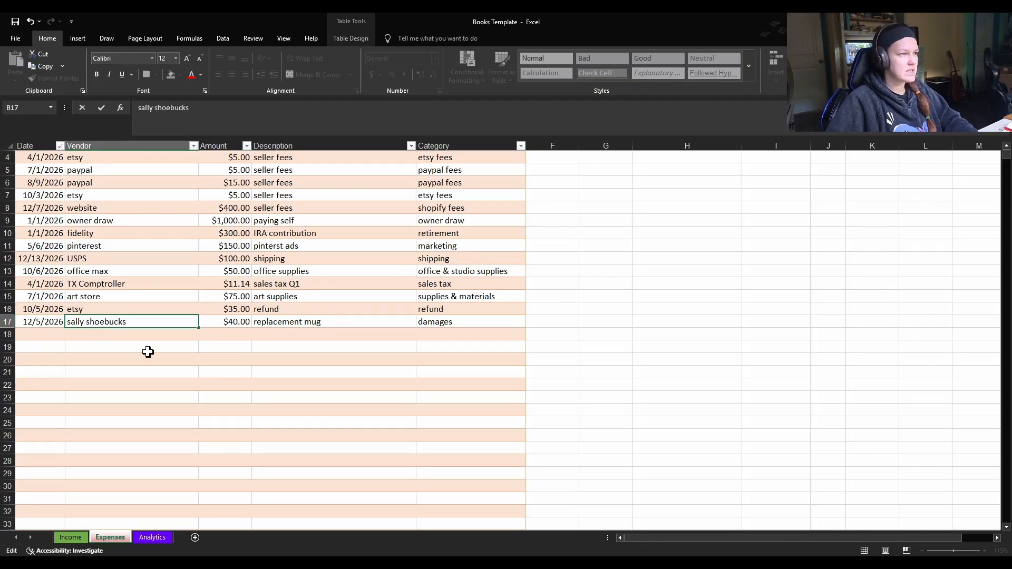
pyautogui.click(574, 446)
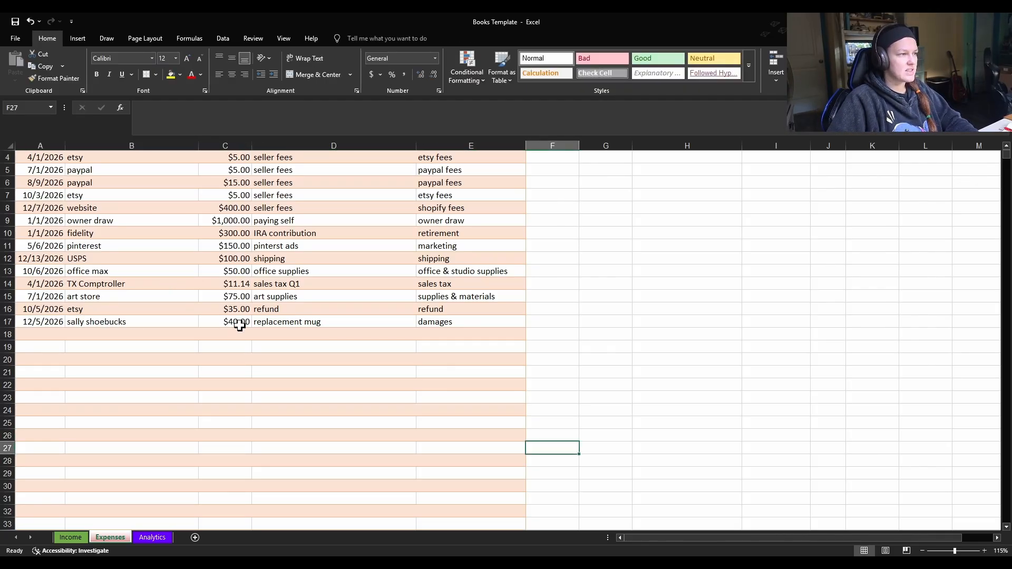
# Check the Damages amount on the Analytics sheet, and inspect the Booth Space and Etsy Fees formulas in the Expense Category table.
pyautogui.click(155, 540)
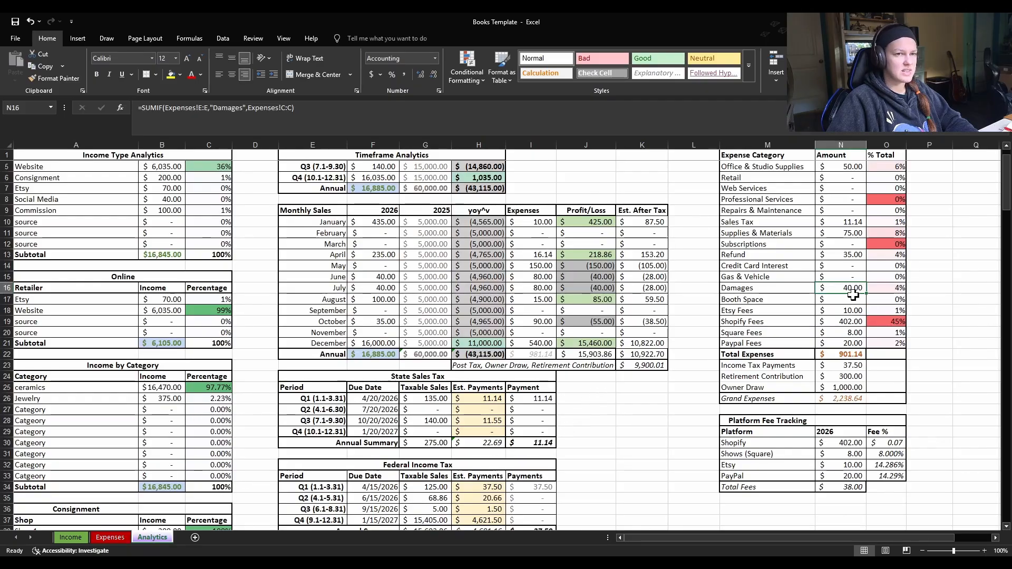
pyautogui.click(914, 311)
pyautogui.click(854, 301)
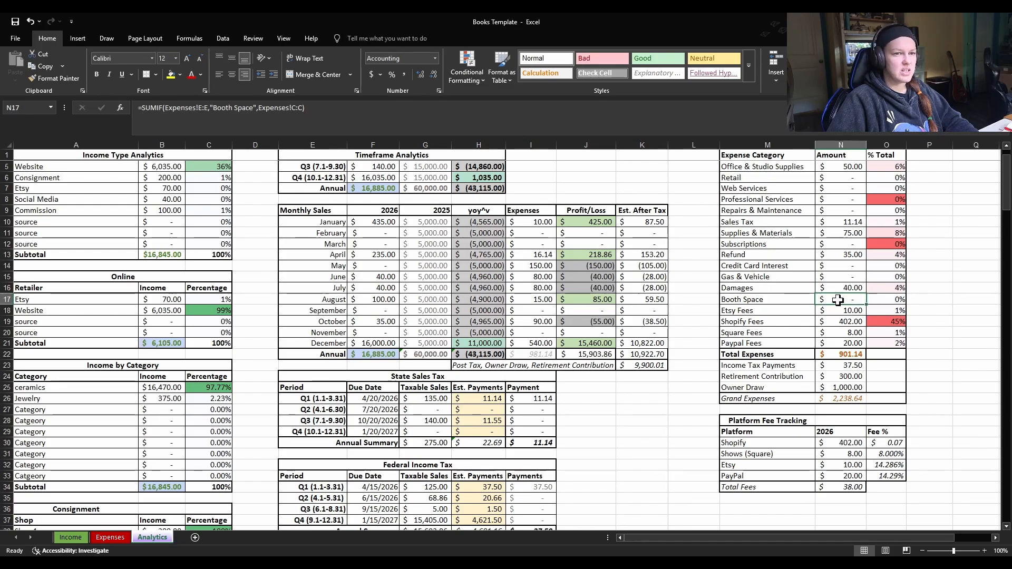
pyautogui.click(852, 311)
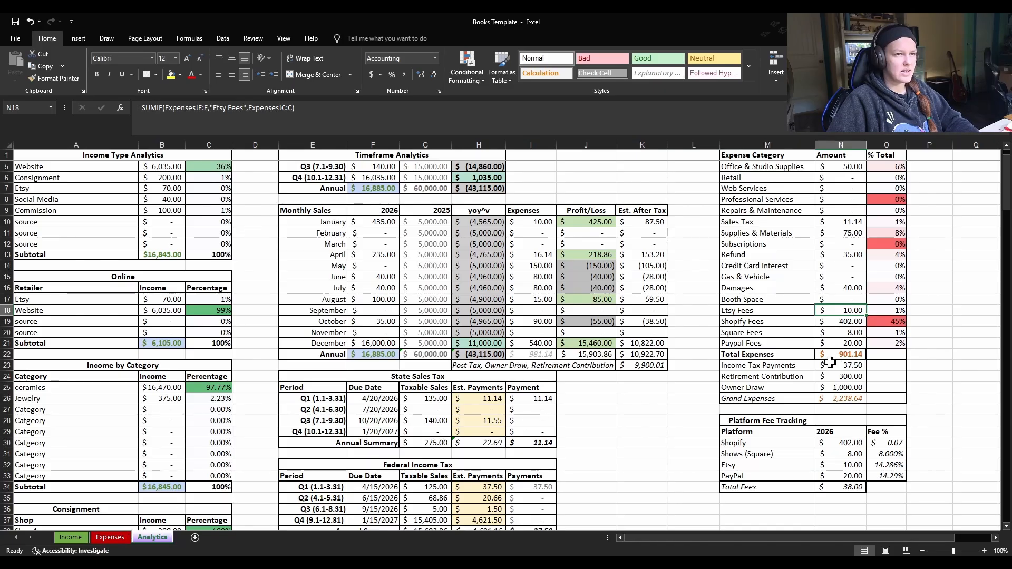
pyautogui.scroll(1, 839, 356)
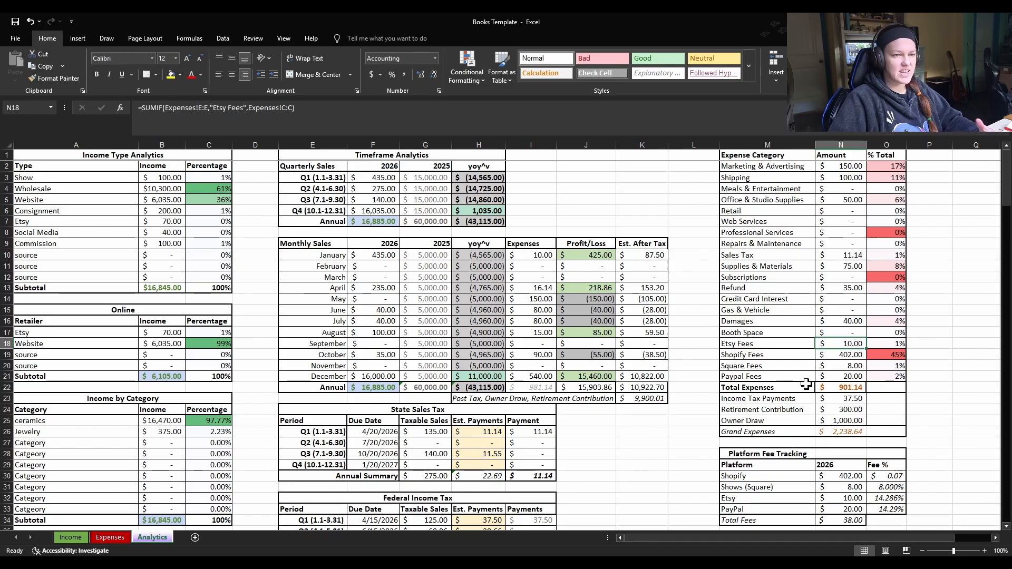
# Inspect the amount formulas for Shopify Fees, Square Fees and Paypal Fees in the Expense Category table.
pyautogui.click(854, 357)
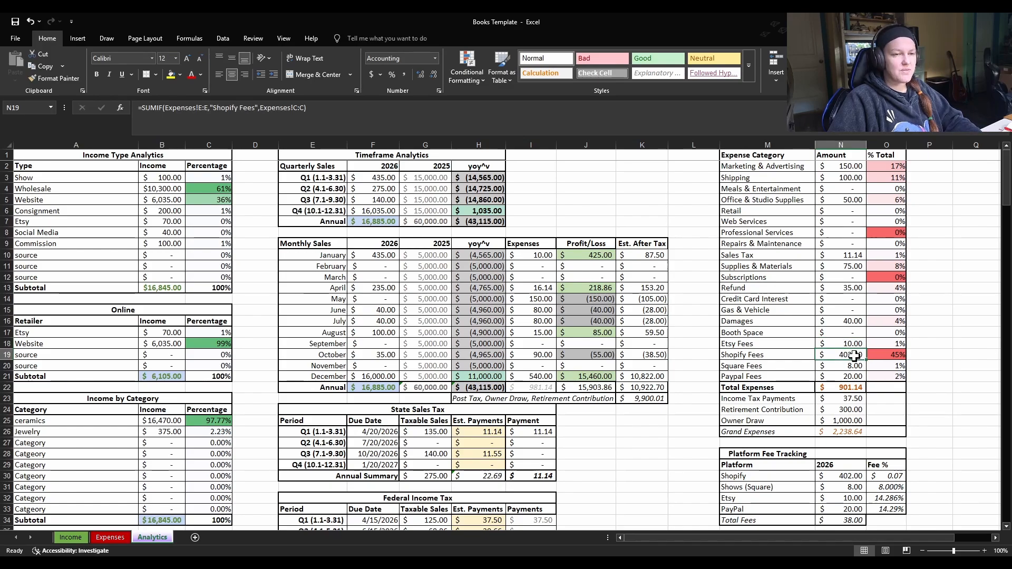
pyautogui.scroll(-1, 854, 356)
pyautogui.scroll(-1, 853, 356)
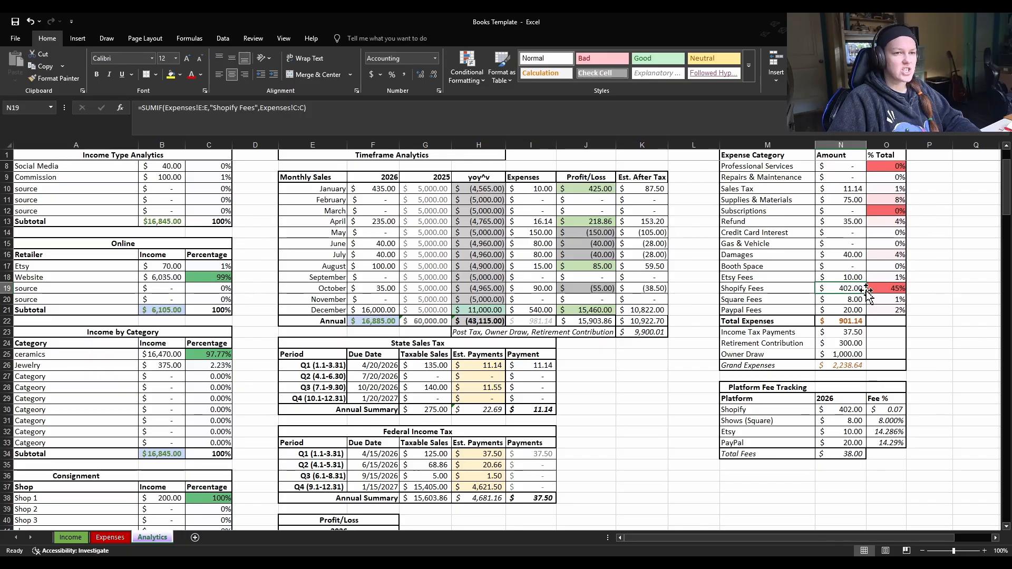
pyautogui.click(855, 299)
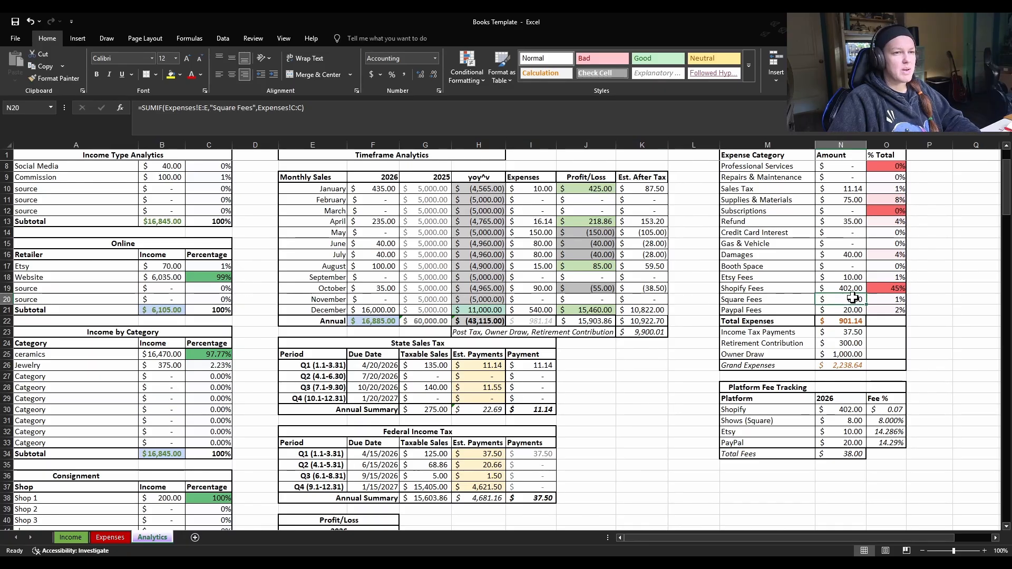
pyautogui.click(851, 311)
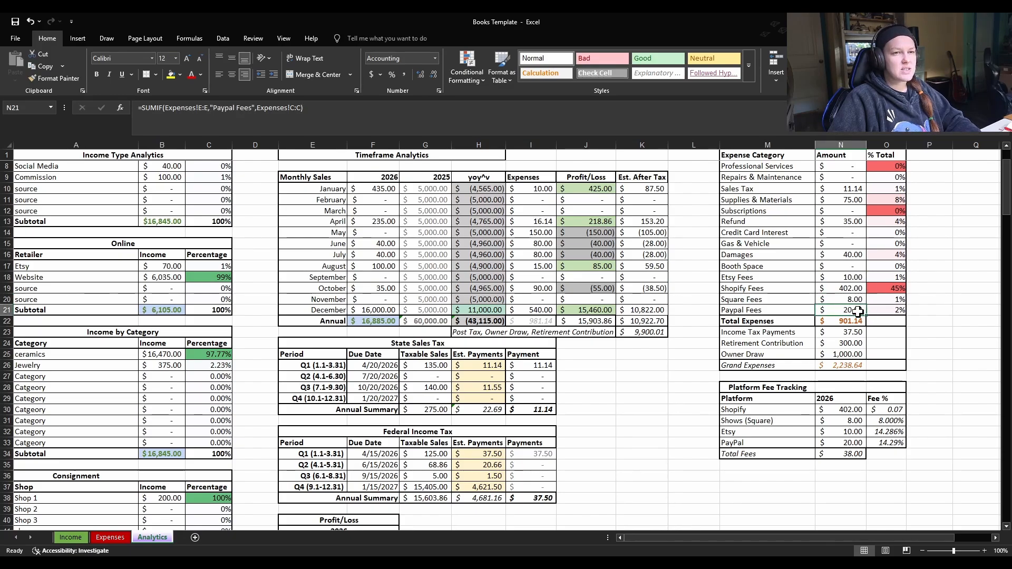
pyautogui.scroll(-1, 878, 332)
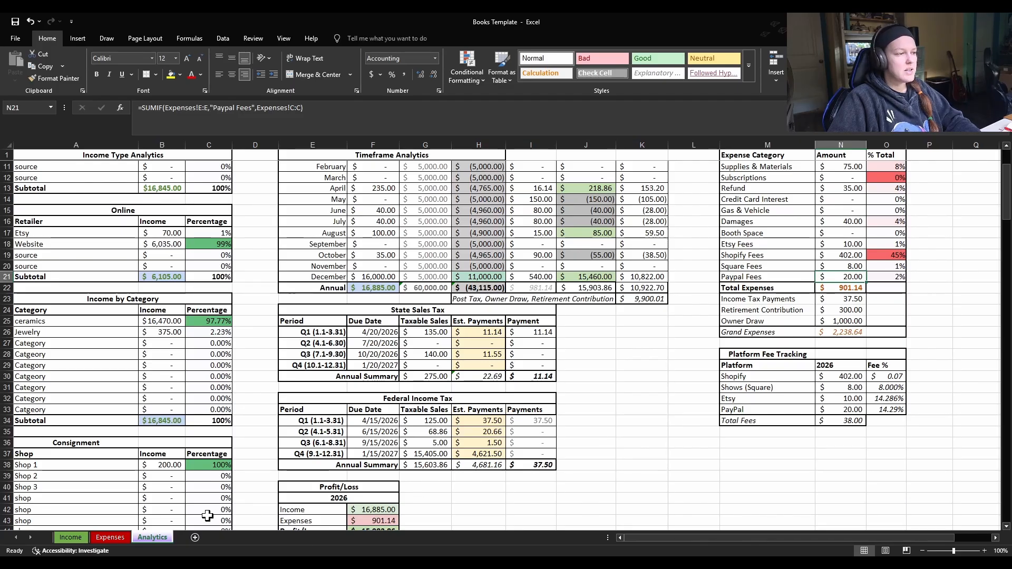
# Enter the date 1/1/2026 and vendor "shopify" in row 18 of the Expenses sheet.
pyautogui.click(100, 537)
pyautogui.click(38, 333)
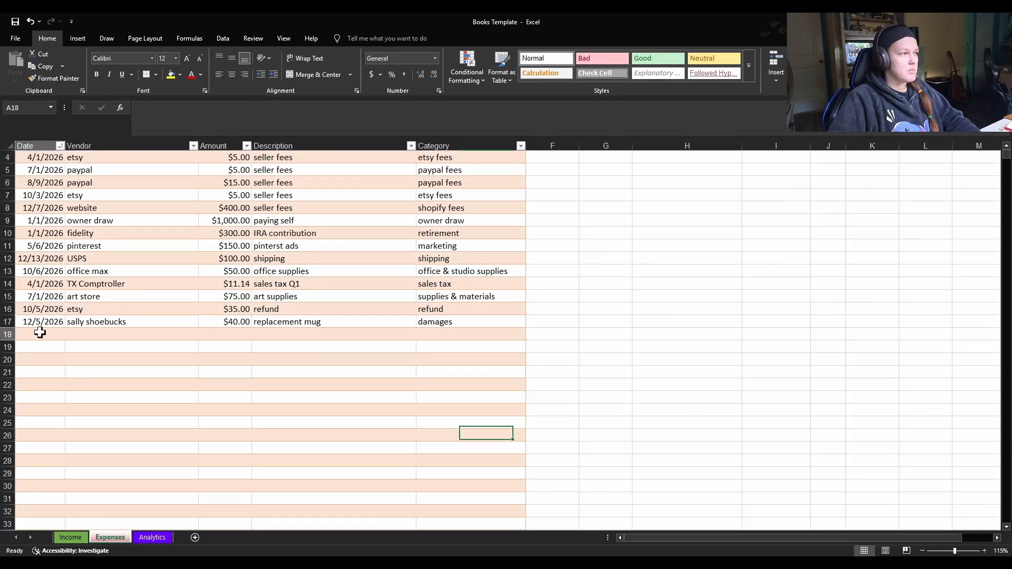
pyautogui.write('1/1')
pyautogui.press('Tab')
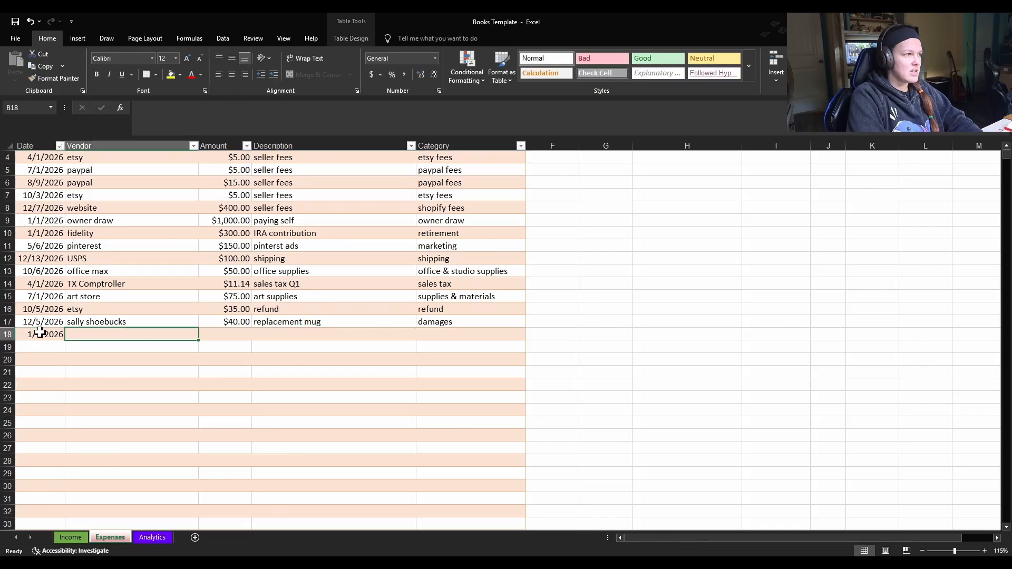
pyautogui.write('shopify')
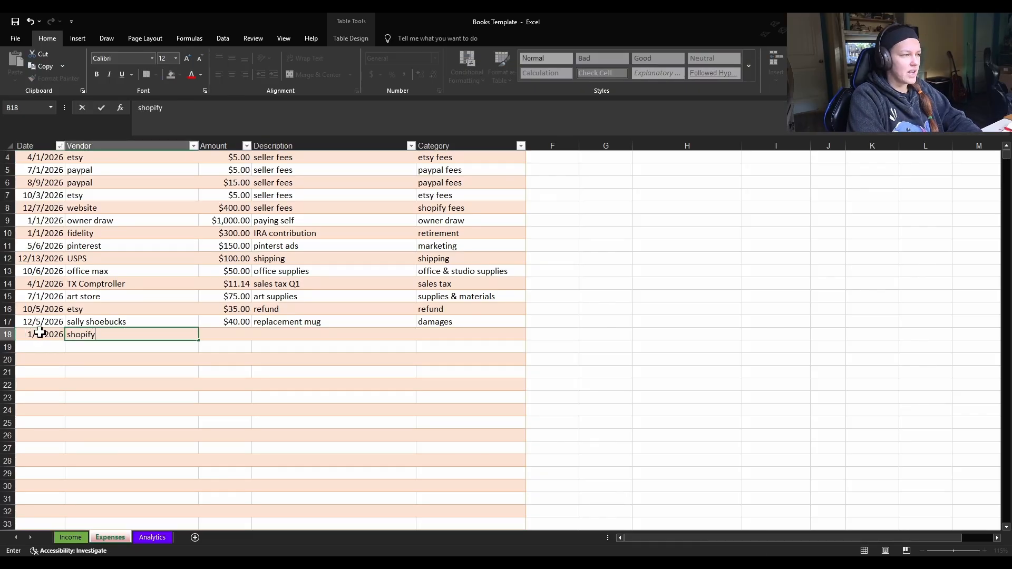
# Complete the row 18 expense with amount $100.00, description "shopify store fee" and category "shopify fees".
pyautogui.press('Tab')
pyautogui.write('1')
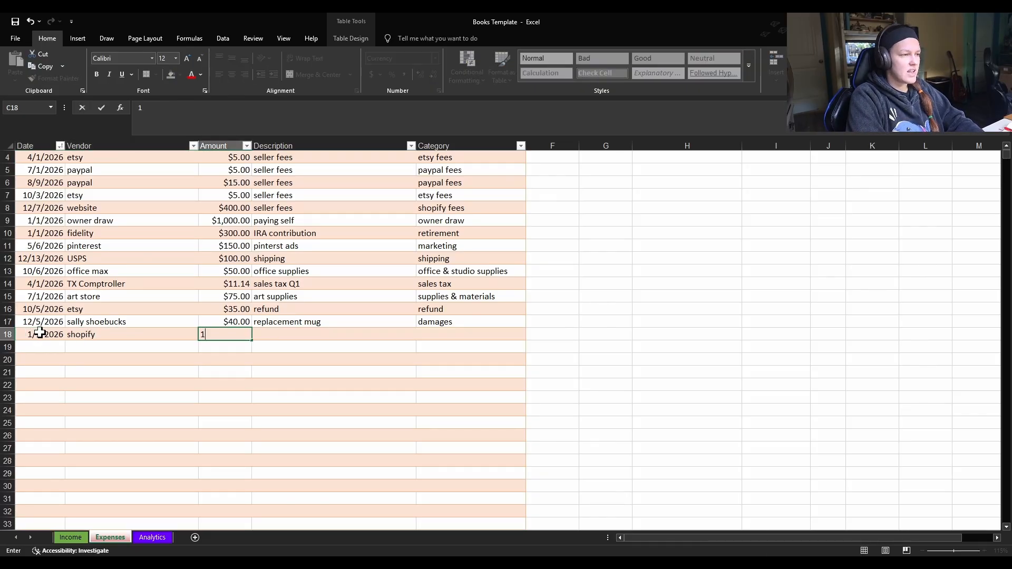
pyautogui.press('Tab')
pyautogui.write('s')
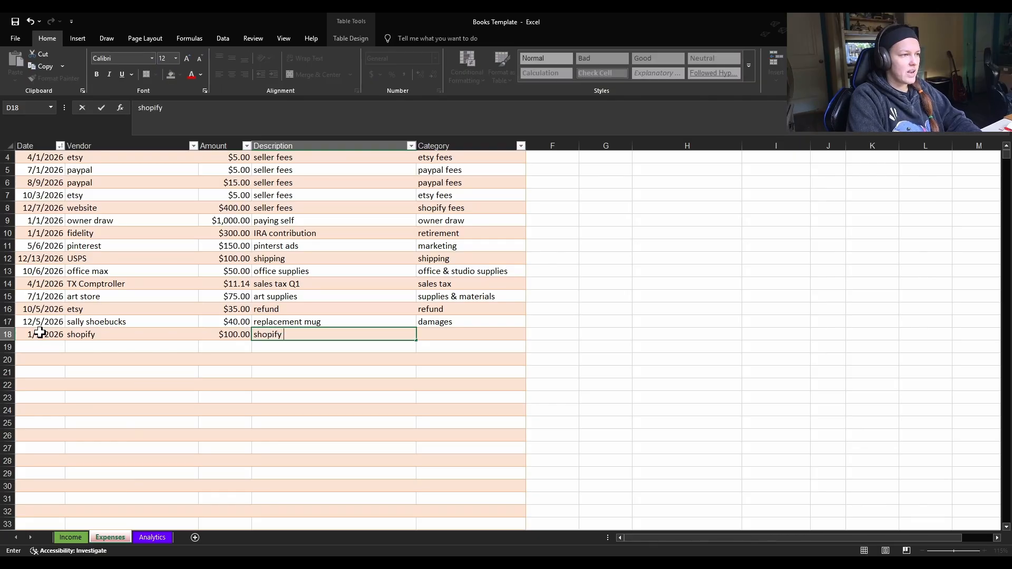
pyautogui.write('hopify store fee')
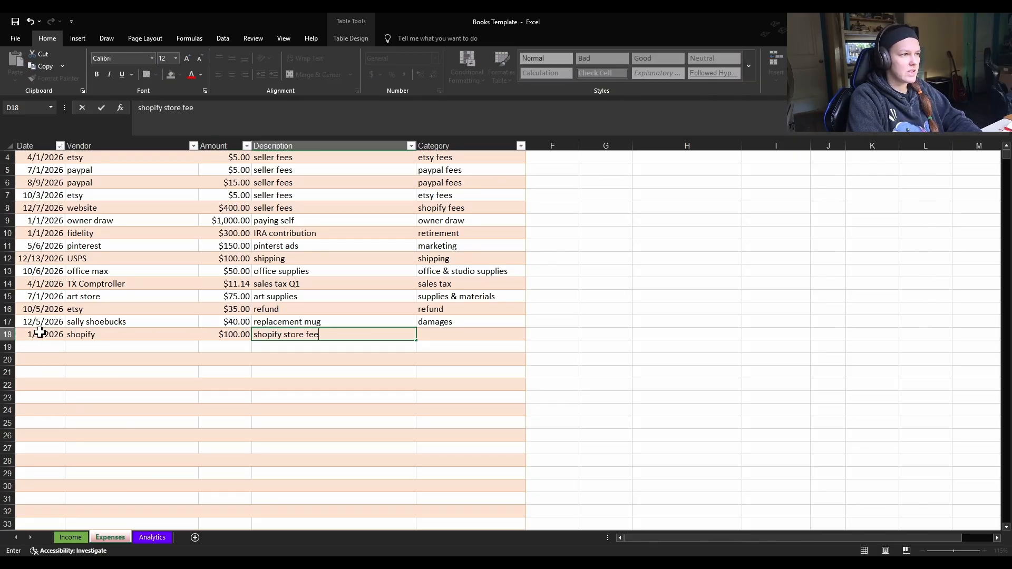
pyautogui.press('Tab')
pyautogui.write('shopify fees')
pyautogui.press('Return')
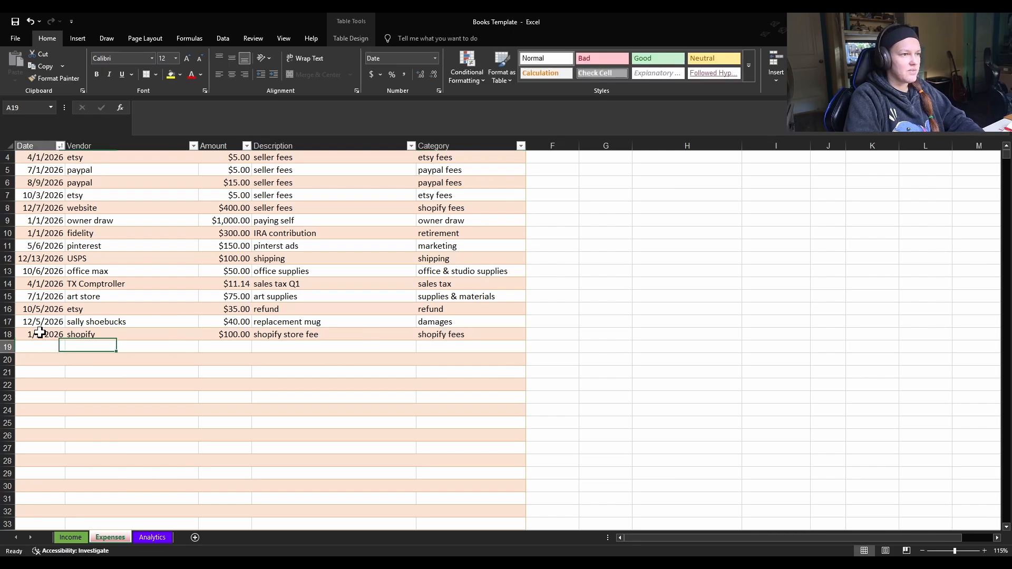
# Check Shopify's Fee % on the Analytics sheet, and change the row 18 vendor on the Expenses sheet to "website".
pyautogui.click(153, 538)
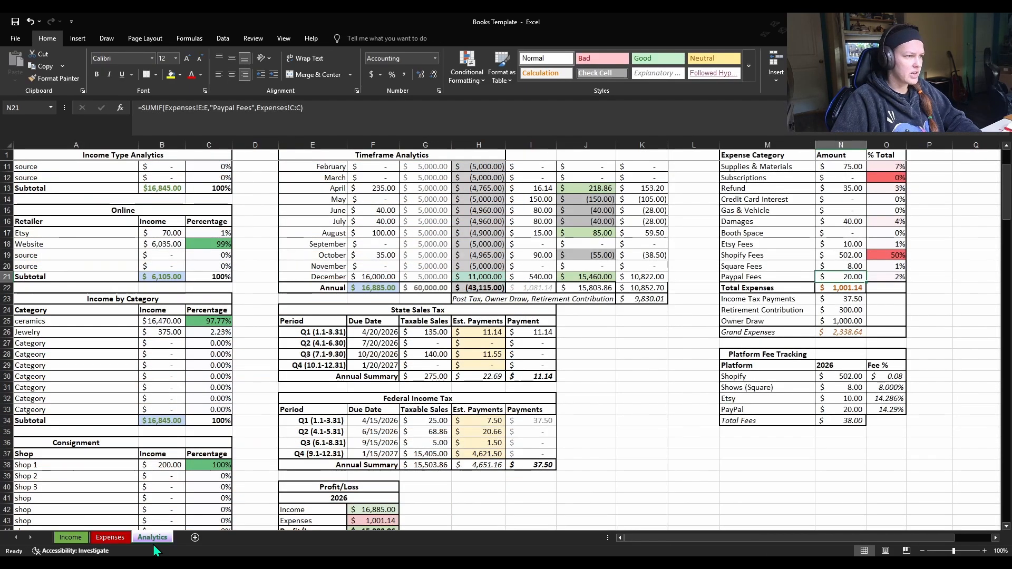
pyautogui.click(888, 377)
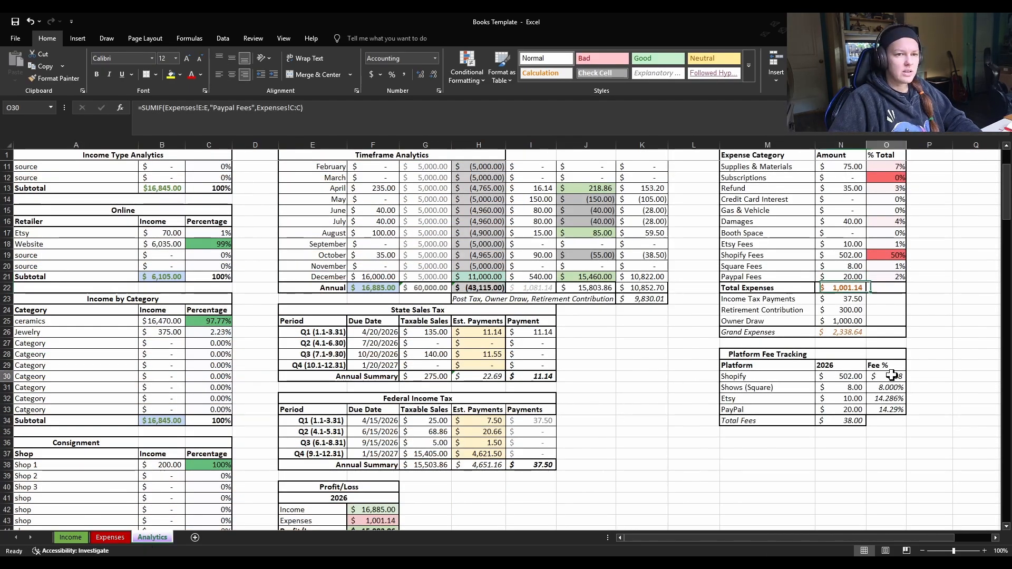
pyautogui.hotkey('ctrl', 'pageup')
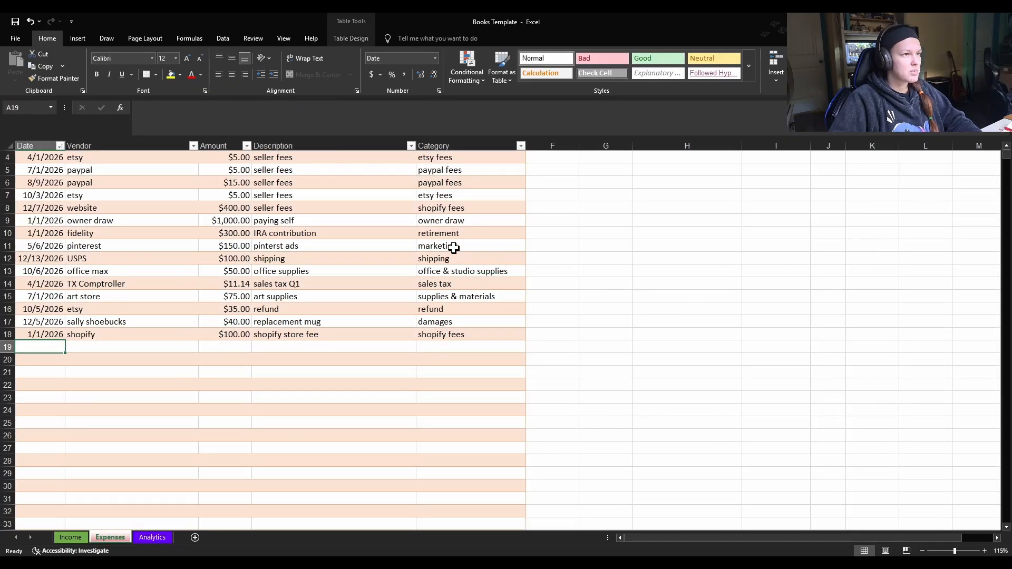
pyautogui.click(143, 336)
pyautogui.write('website')
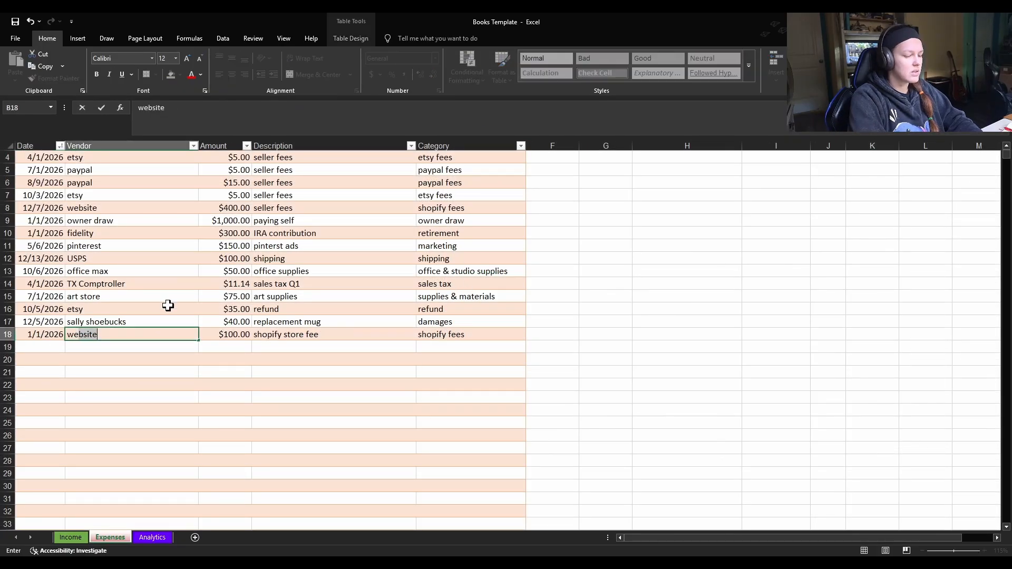
pyautogui.click(182, 433)
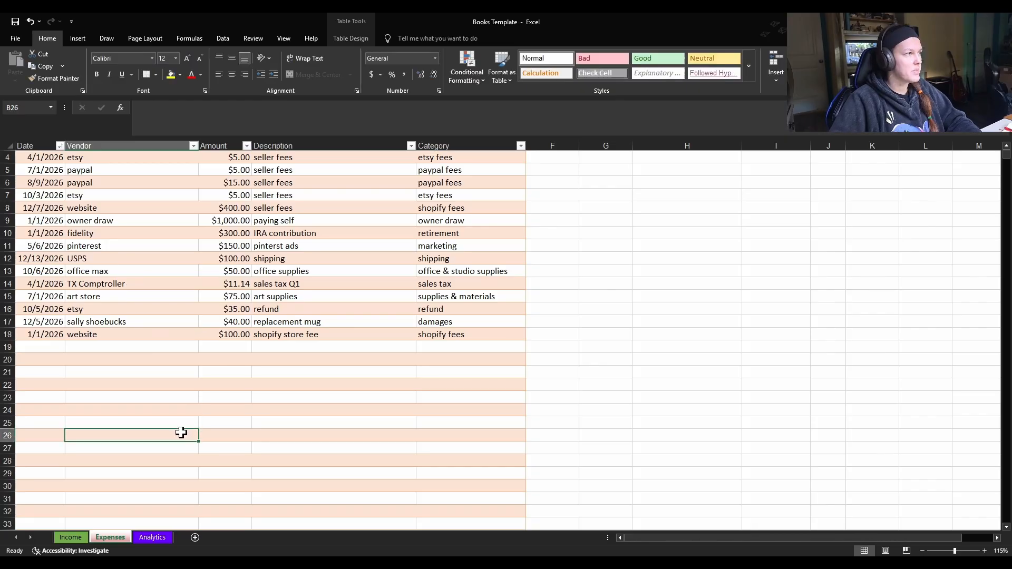
# Inspect Shopify's Fee % and 2026 amount formulas in the Platform Fee Tracking table on the Analytics sheet.
pyautogui.click(152, 537)
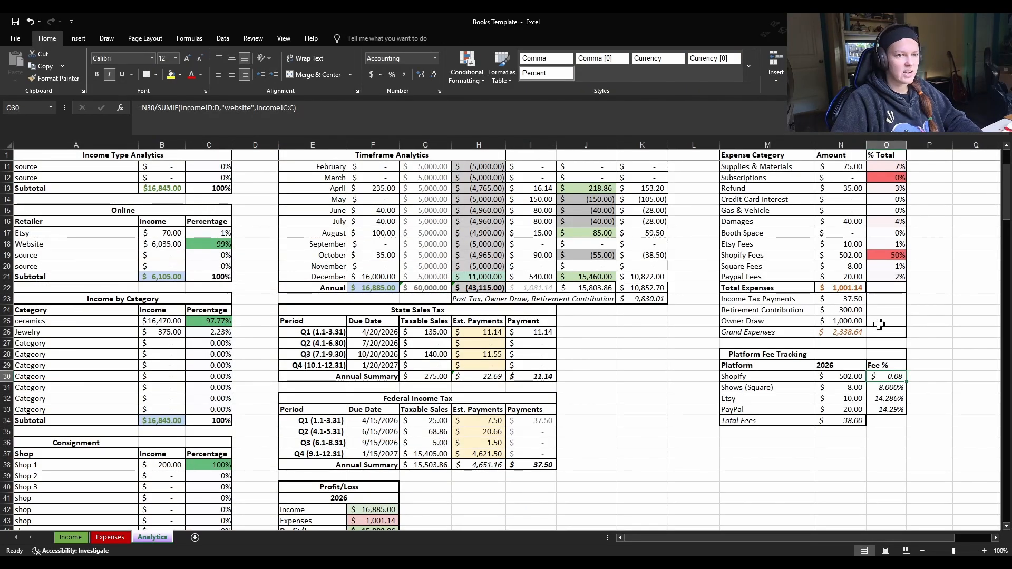
pyautogui.click(847, 379)
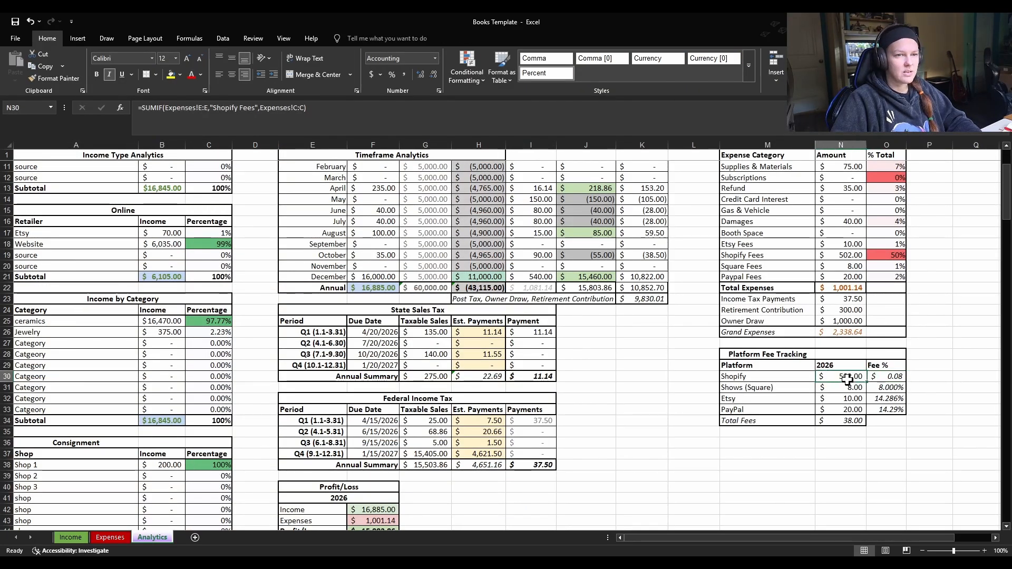
# Format Shopify's Fee % in the Platform Fee Tracking table as a percentage.
pyautogui.click(876, 380)
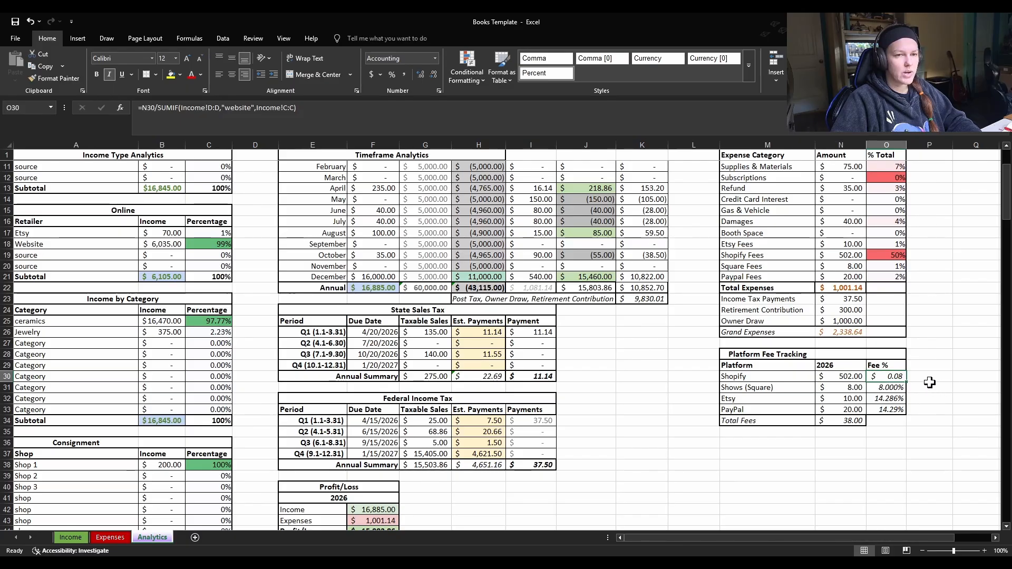
pyautogui.click(856, 377)
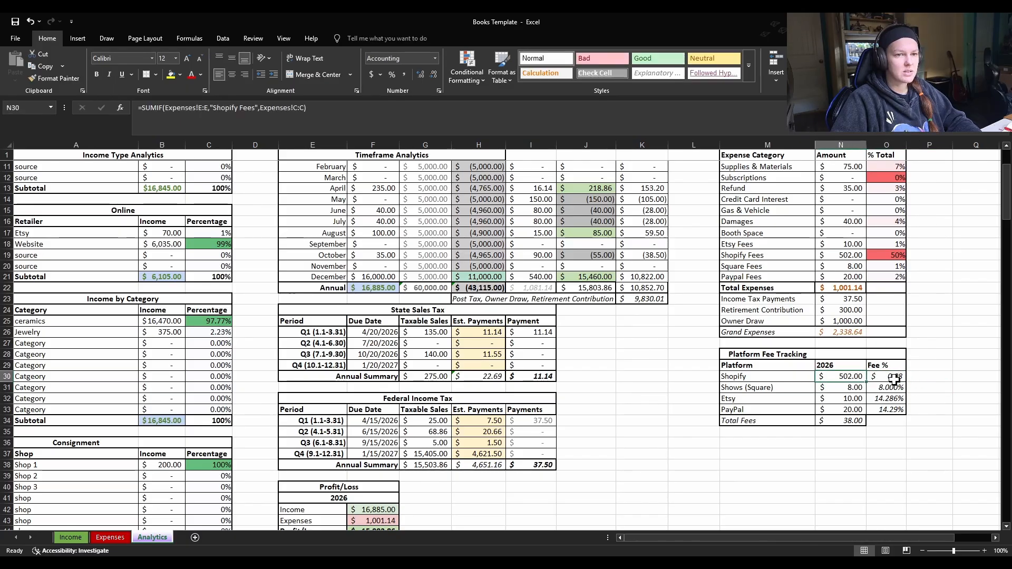
pyautogui.click(931, 387)
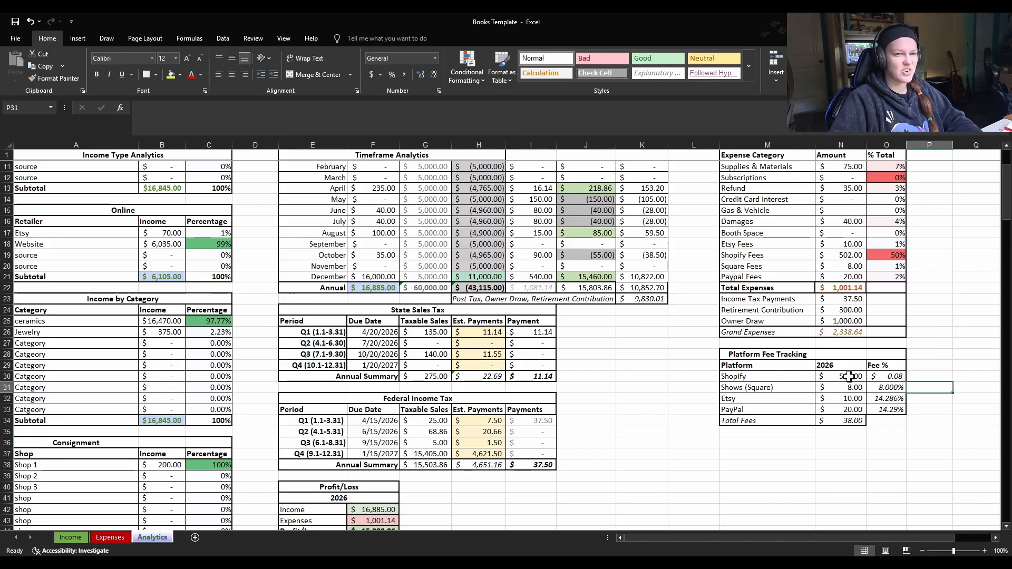
pyautogui.click(889, 377)
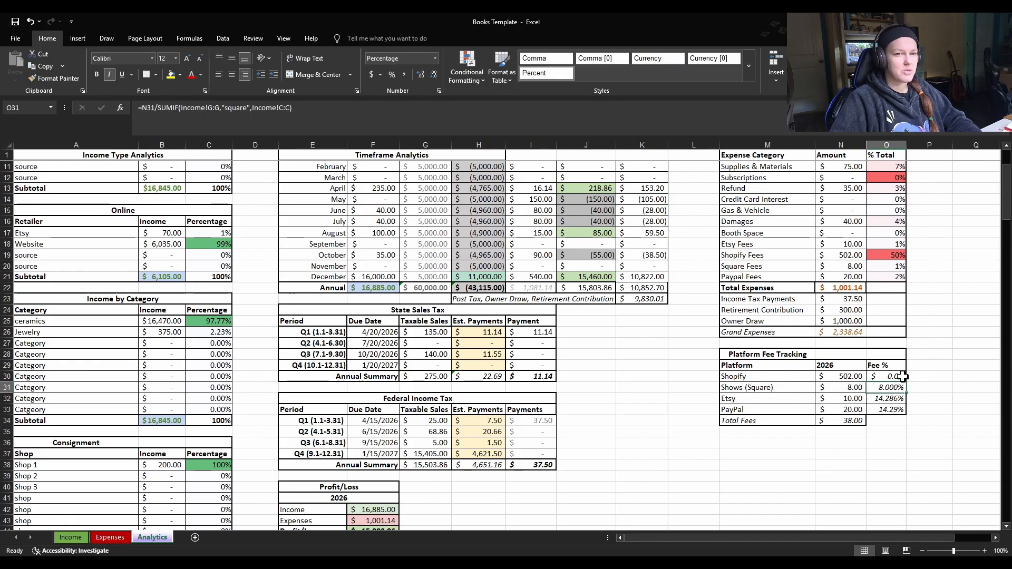
pyautogui.click(393, 74)
pyautogui.click(964, 464)
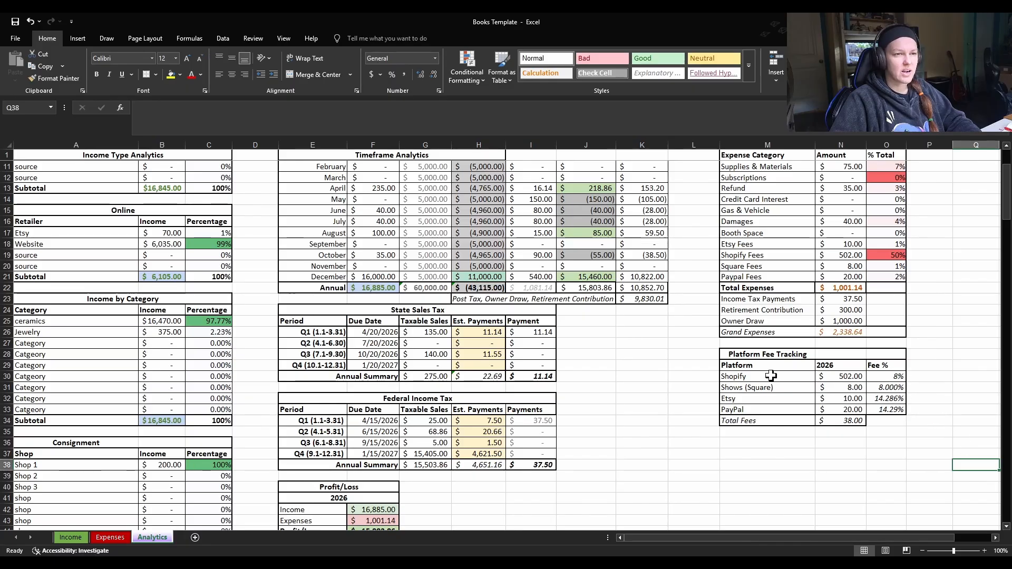
# Check Shopify's Fee % formula and review the Platform Fee Tracking amounts alongside the Expense Category table.
pyautogui.click(895, 377)
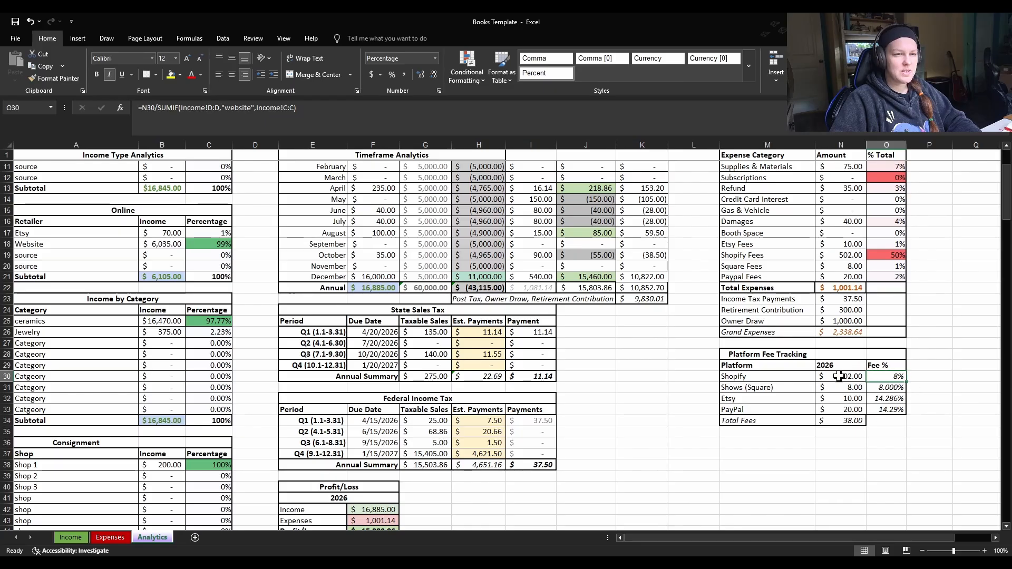
pyautogui.click(850, 466)
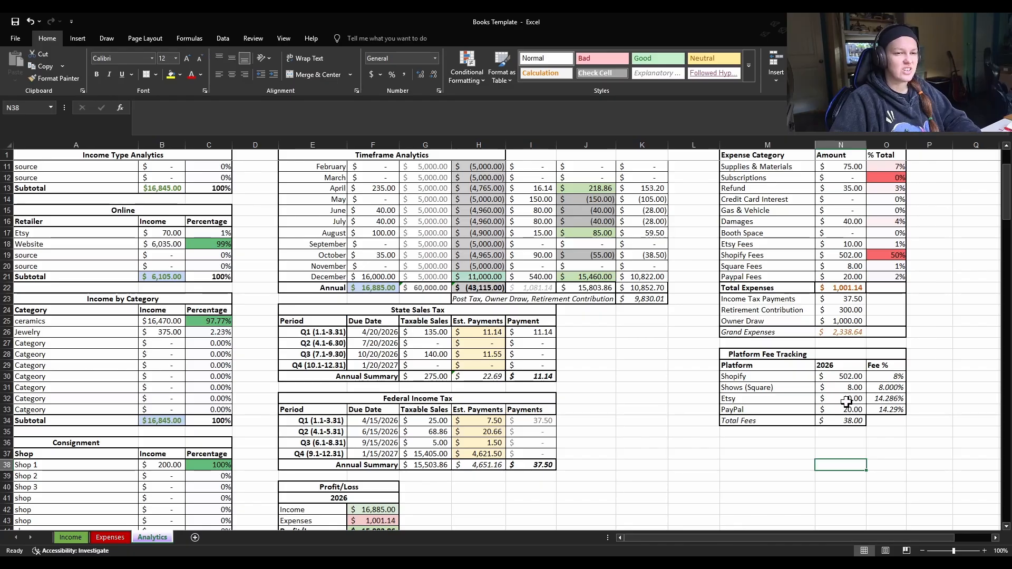
pyautogui.scroll(-2, 840, 429)
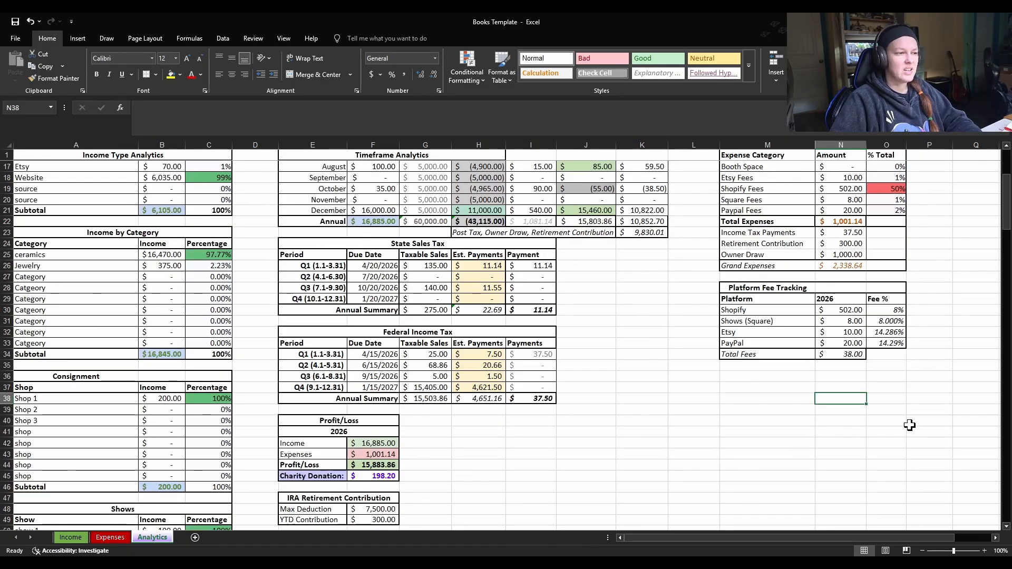
pyautogui.scroll(2, 840, 422)
pyautogui.scroll(1, 813, 464)
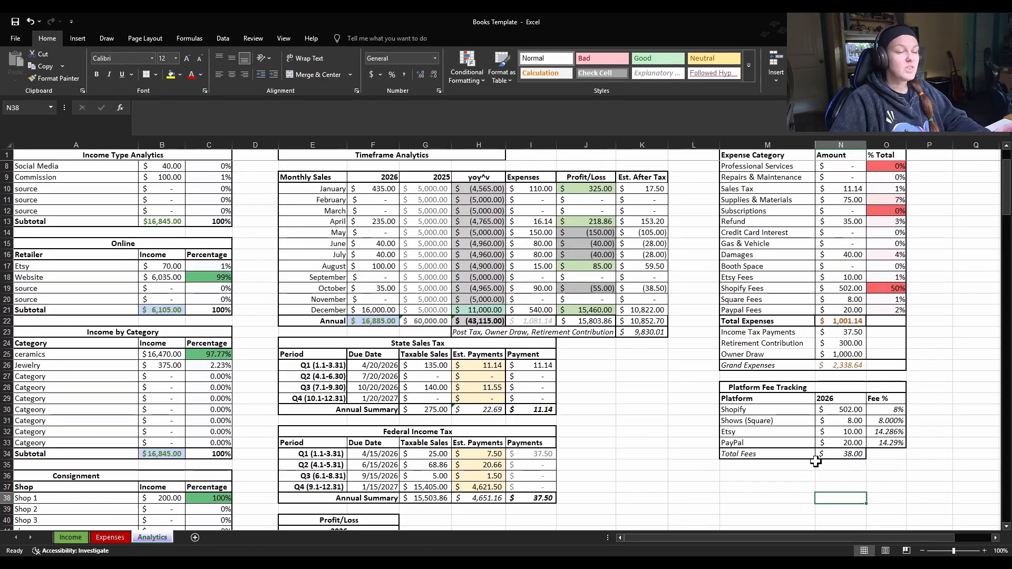
pyautogui.scroll(-3, 812, 462)
pyautogui.scroll(-2, 812, 460)
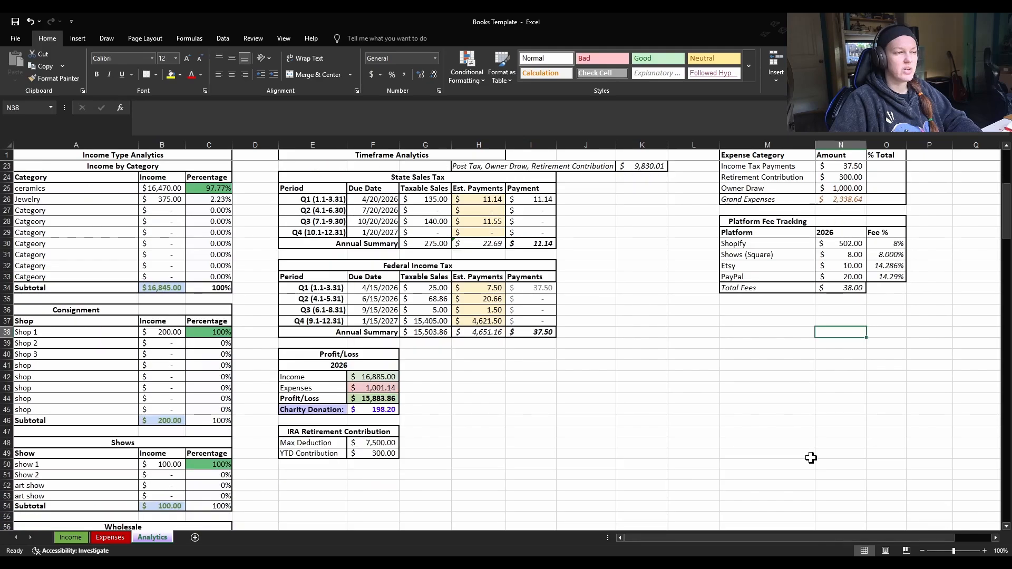
pyautogui.scroll(3, 809, 460)
pyautogui.scroll(4, 808, 459)
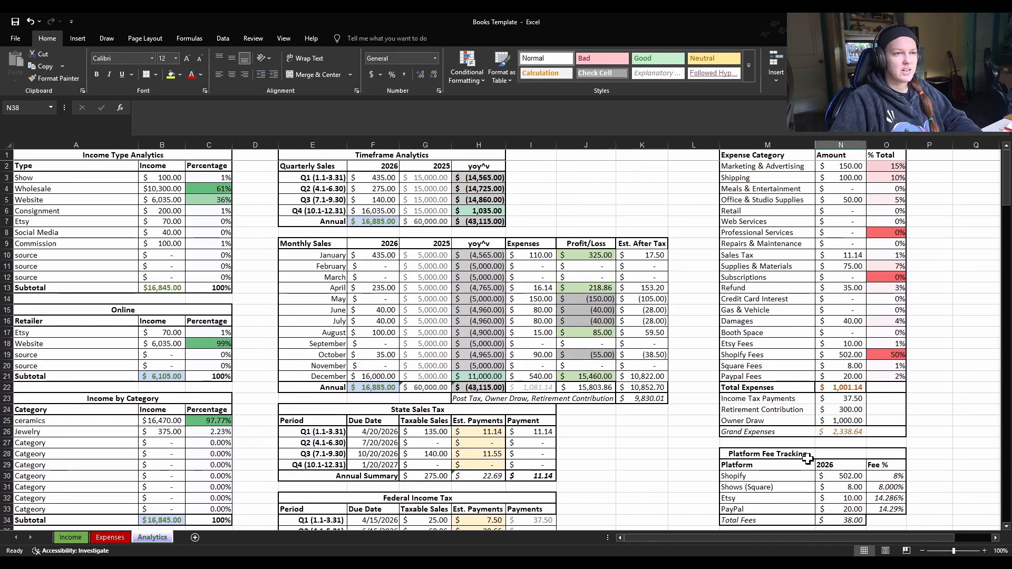
pyautogui.scroll(-4, 780, 446)
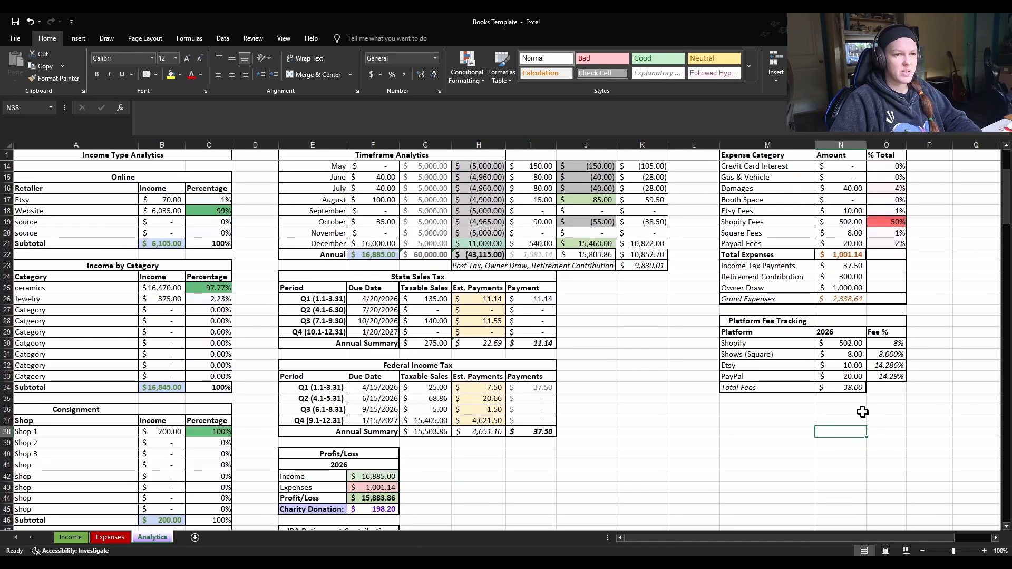
pyautogui.click(852, 345)
pyautogui.click(929, 465)
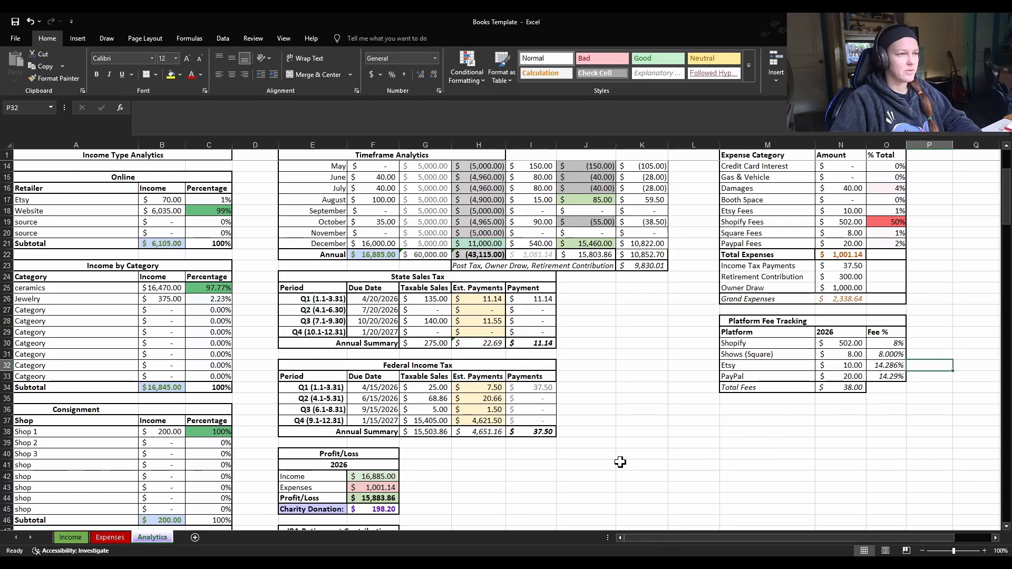
# Inspect the monthly Profit/Loss and Est. After Tax formulas and the quarterly formulas in the State Sales Tax table.
pyautogui.scroll(3, 618, 461)
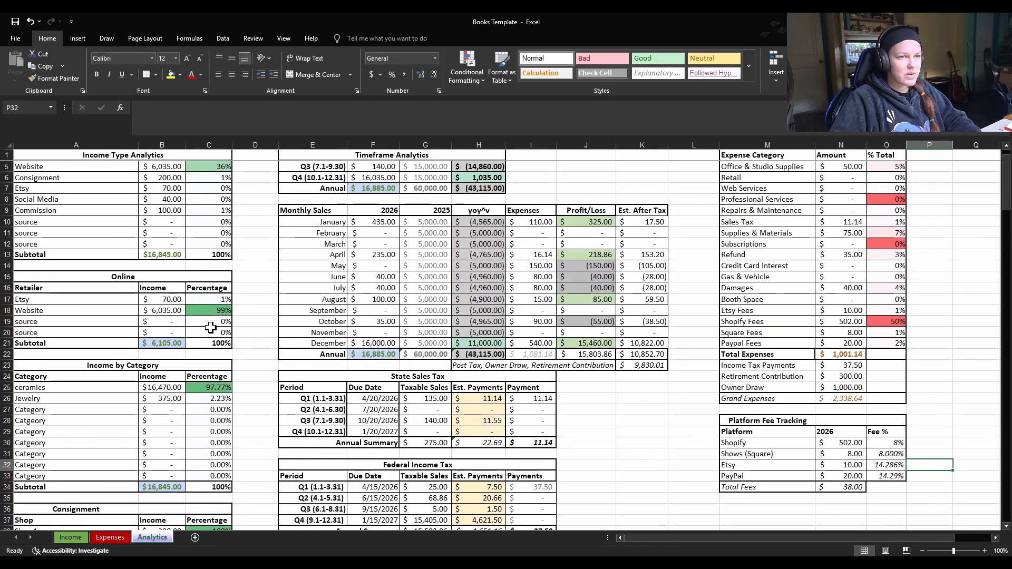
pyautogui.scroll(1, 689, 398)
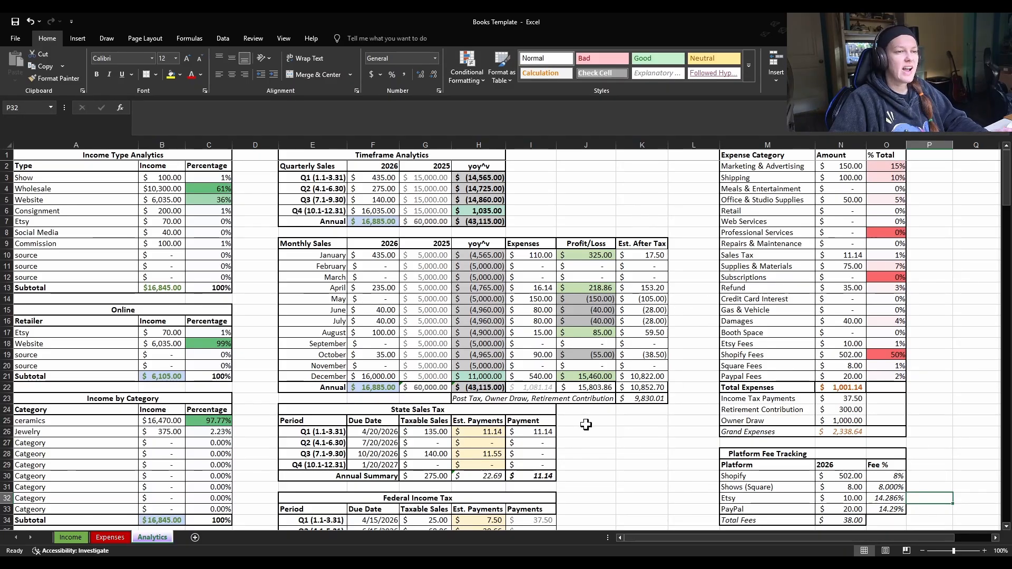
pyautogui.scroll(-2, 822, 417)
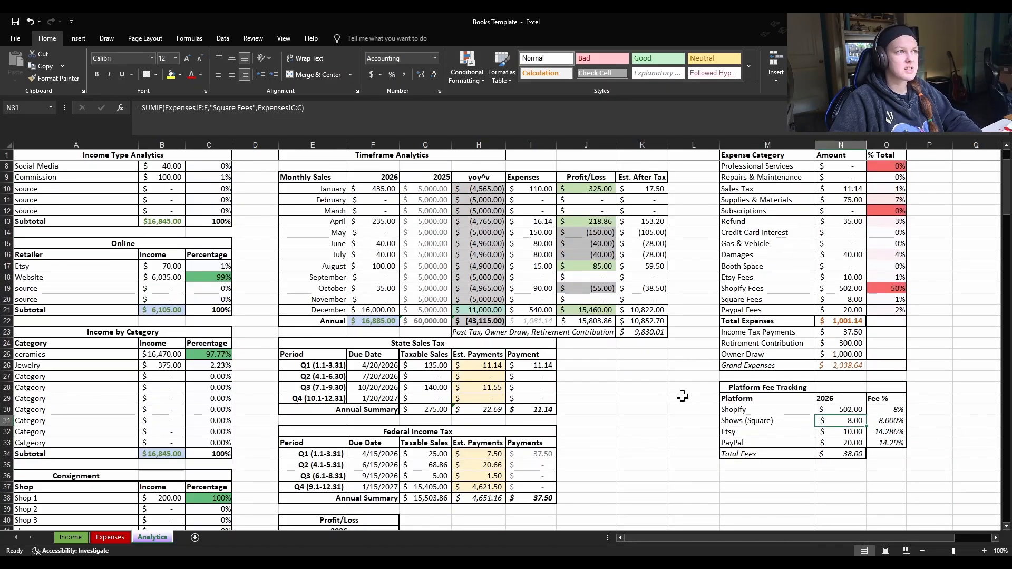
pyautogui.click(569, 254)
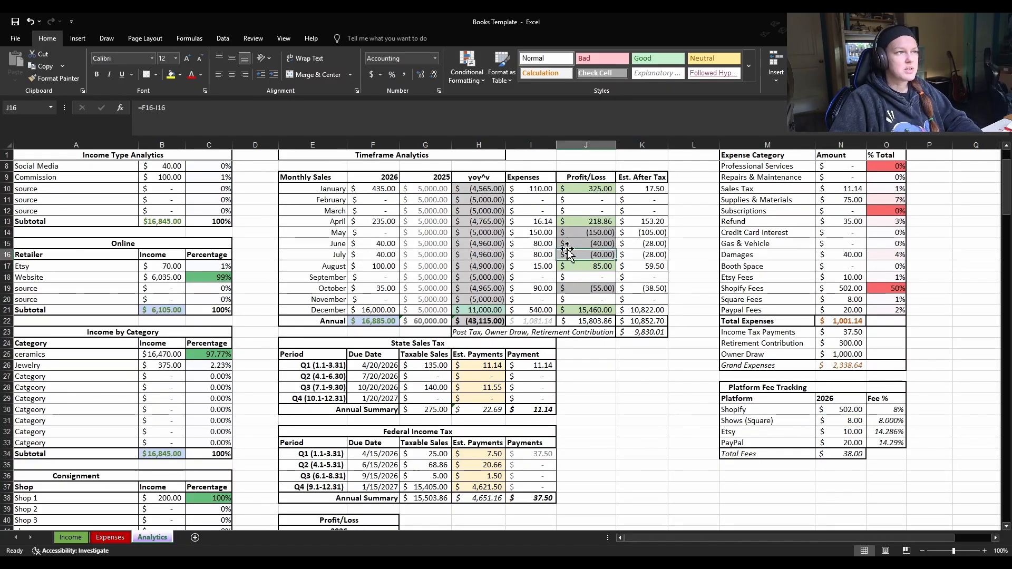
pyautogui.click(632, 241)
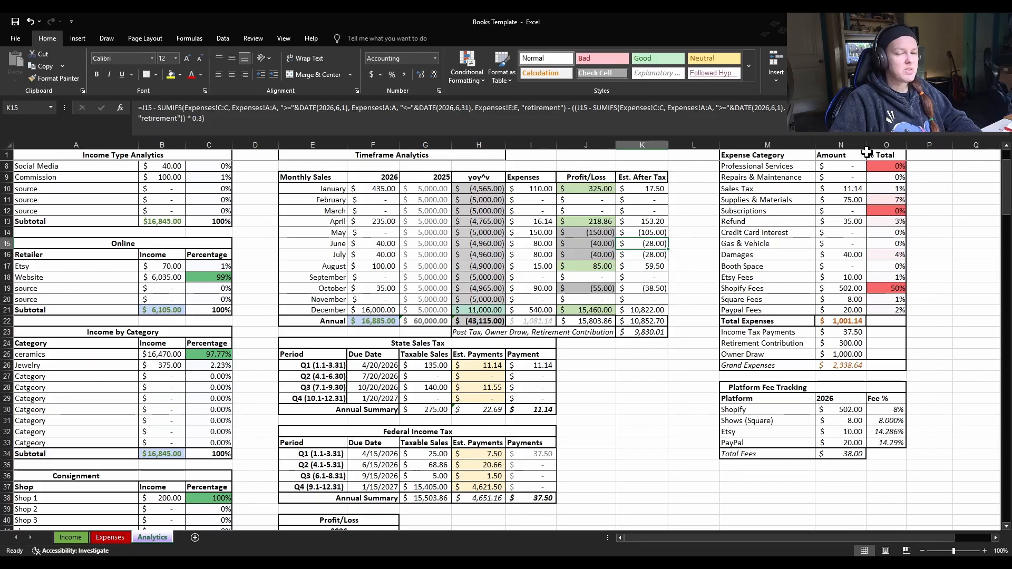
pyautogui.scroll(-1, 633, 379)
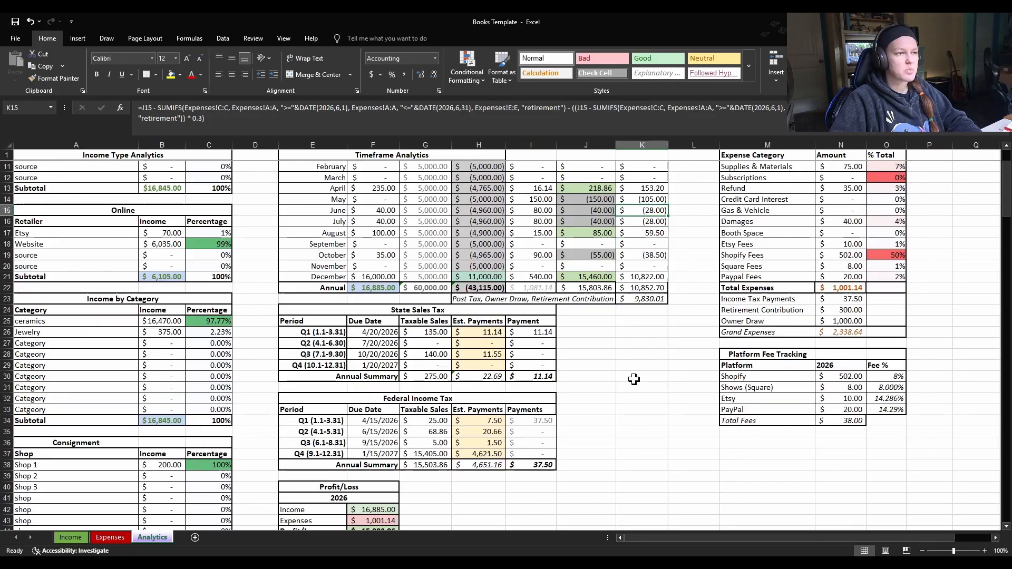
pyautogui.click(605, 444)
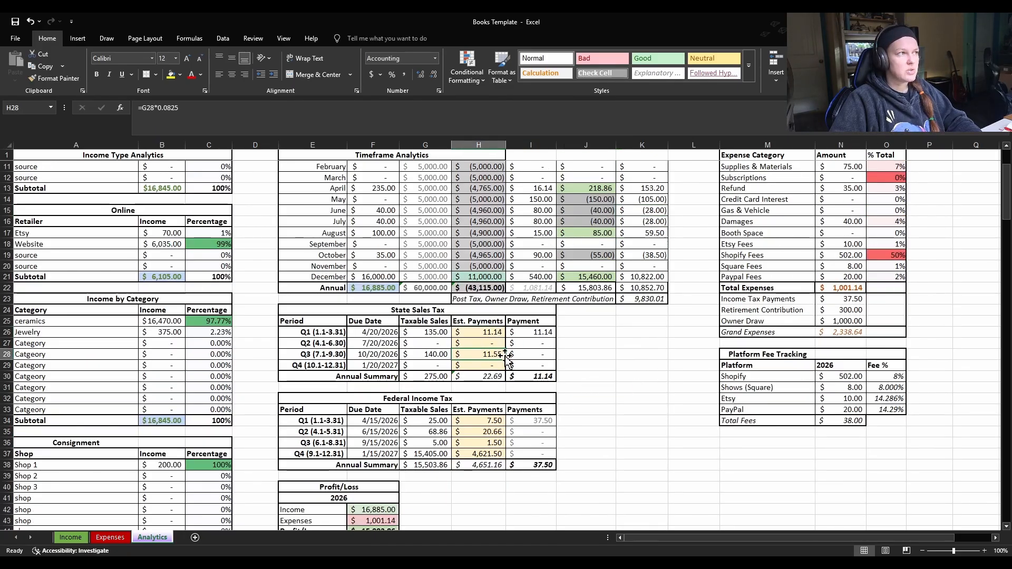
pyautogui.click(543, 343)
pyautogui.click(543, 332)
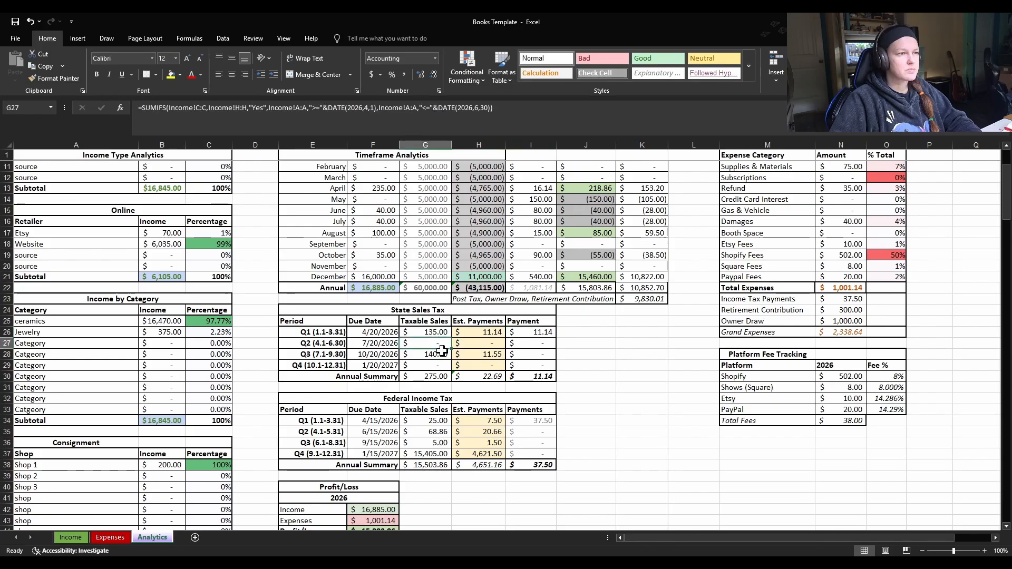
pyautogui.click(590, 364)
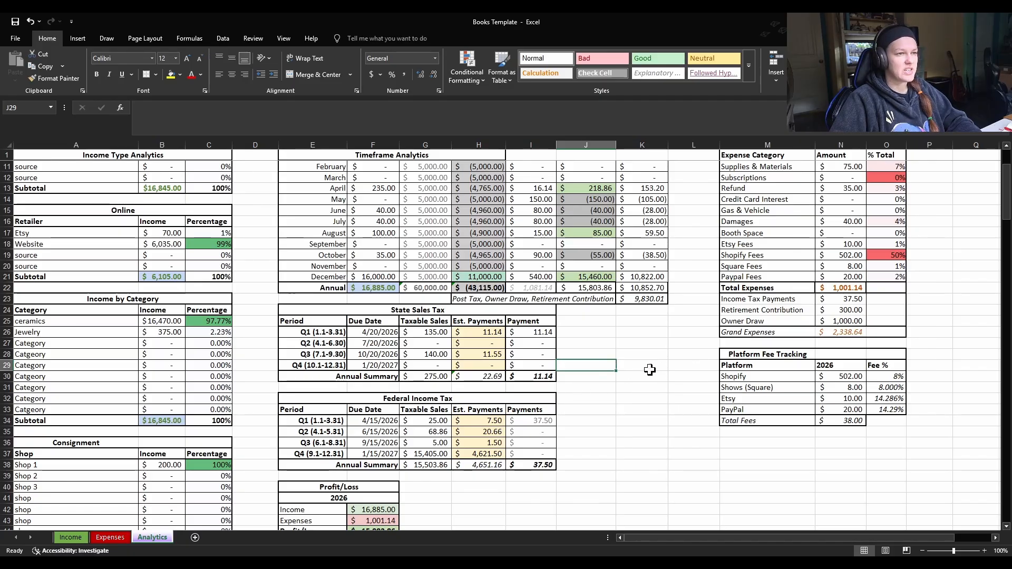
# Review the Analytics tables from the sales and expense summaries down to Profit/Loss and IRA Retirement Contribution.
pyautogui.scroll(3, 612, 448)
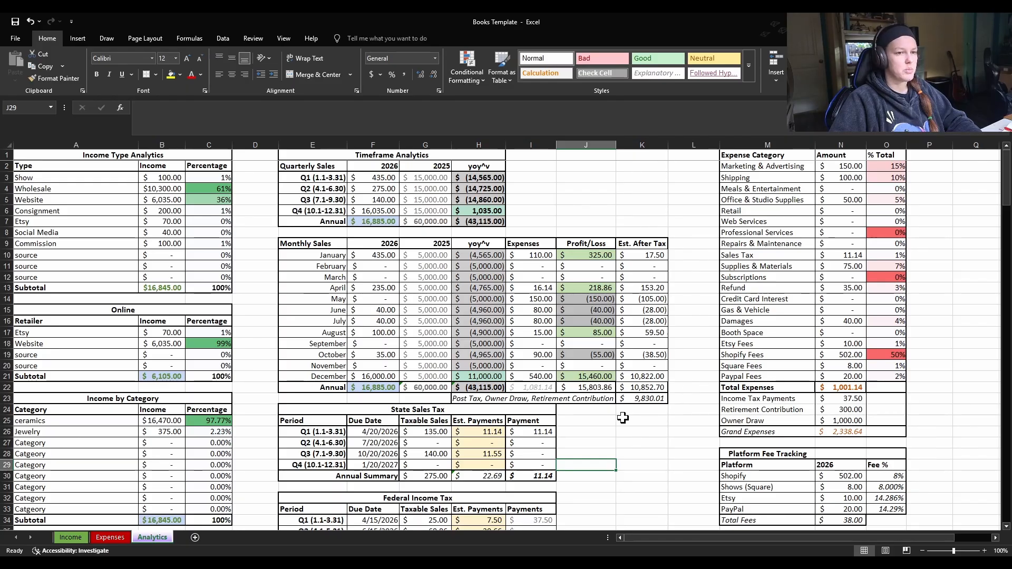
pyautogui.scroll(-5, 335, 470)
pyautogui.scroll(4, 335, 471)
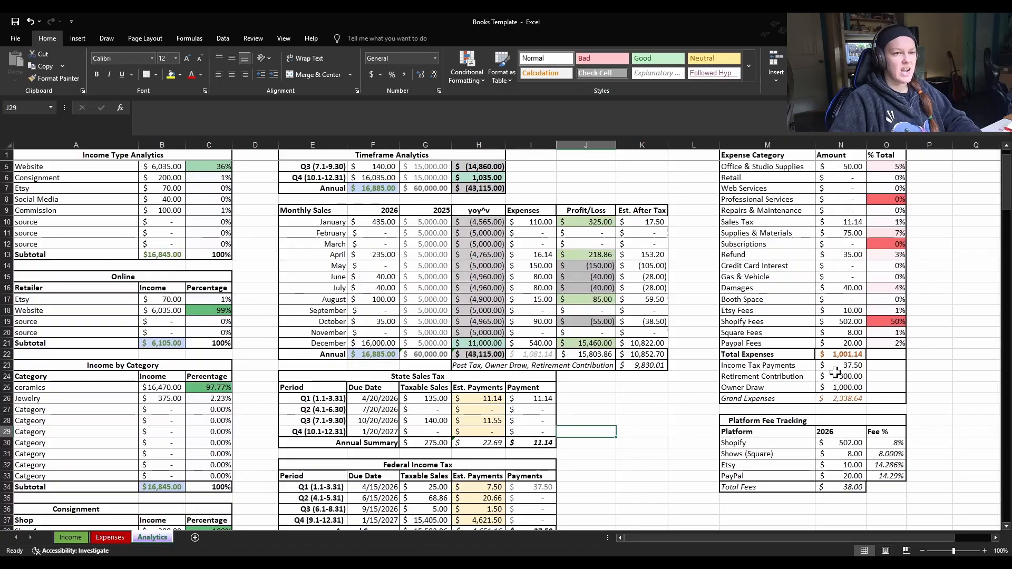
pyautogui.scroll(1, 565, 461)
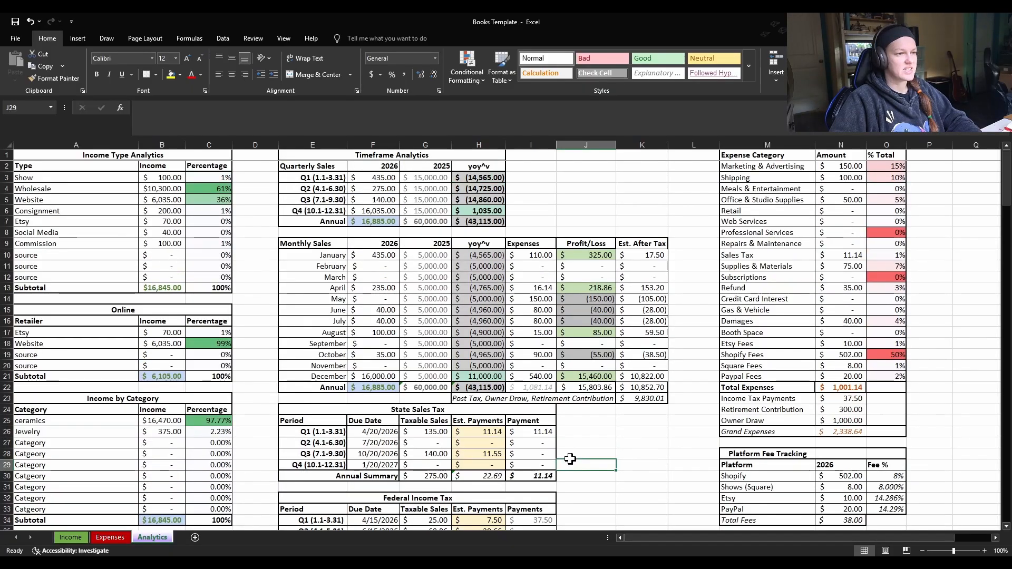
pyautogui.scroll(-4, 565, 461)
pyautogui.scroll(4, 541, 483)
pyautogui.scroll(-3, 541, 483)
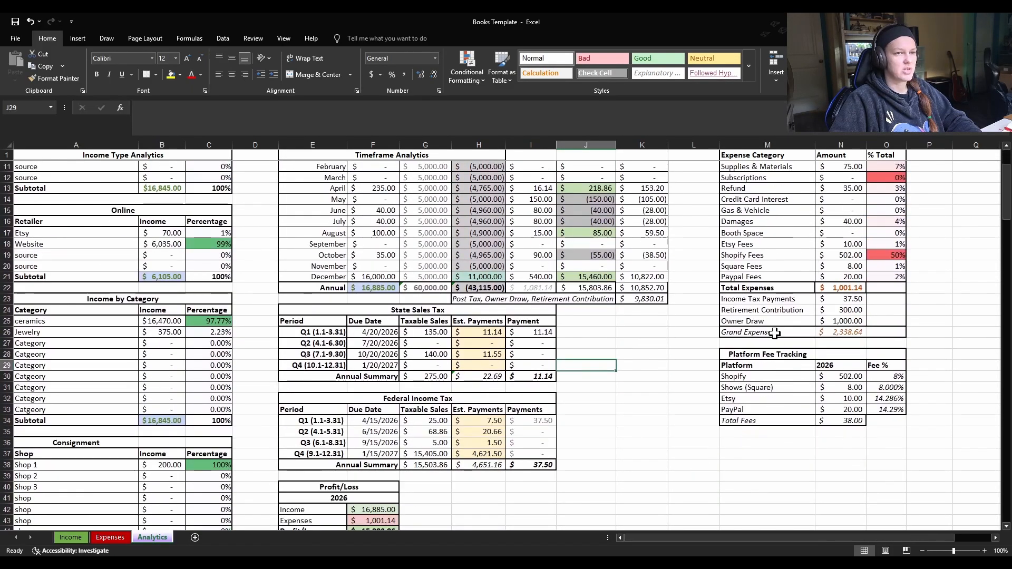
pyautogui.scroll(-2, 152, 519)
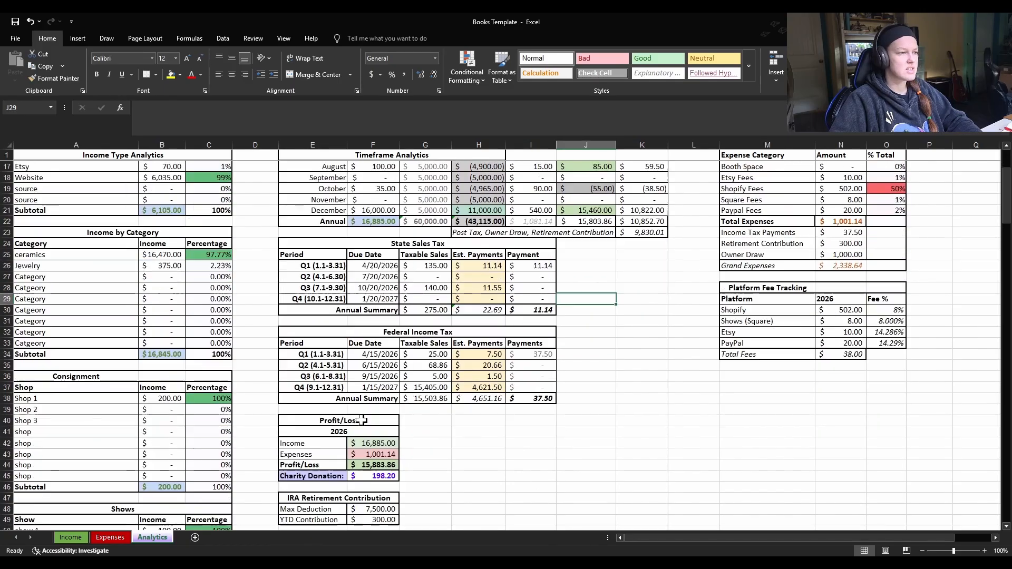
# Reapply the date sort on the Expenses sheet so the entries run from oldest to newest.
pyautogui.click(115, 540)
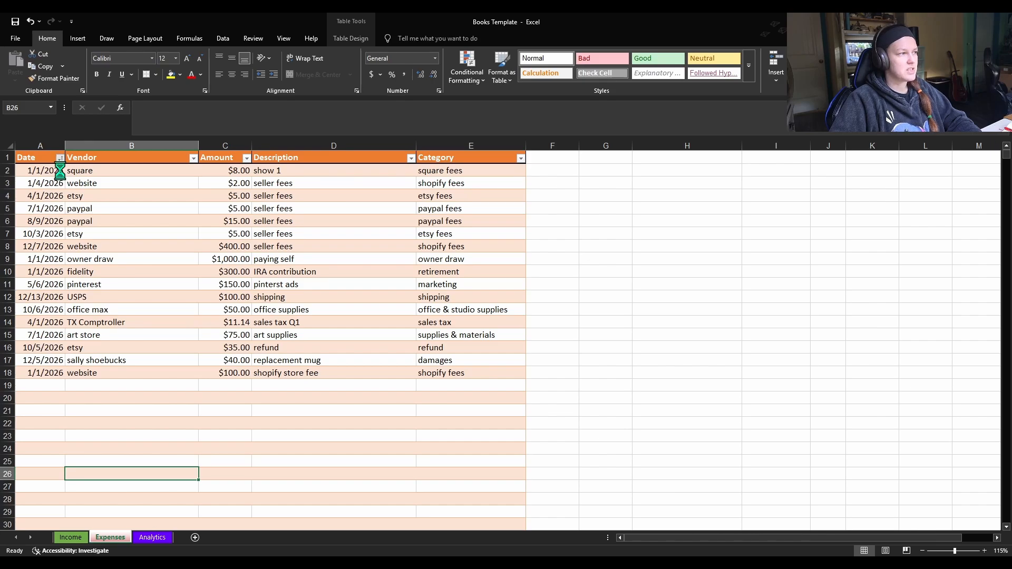
pyautogui.hotkey('ctrl', 'alt', 'l')
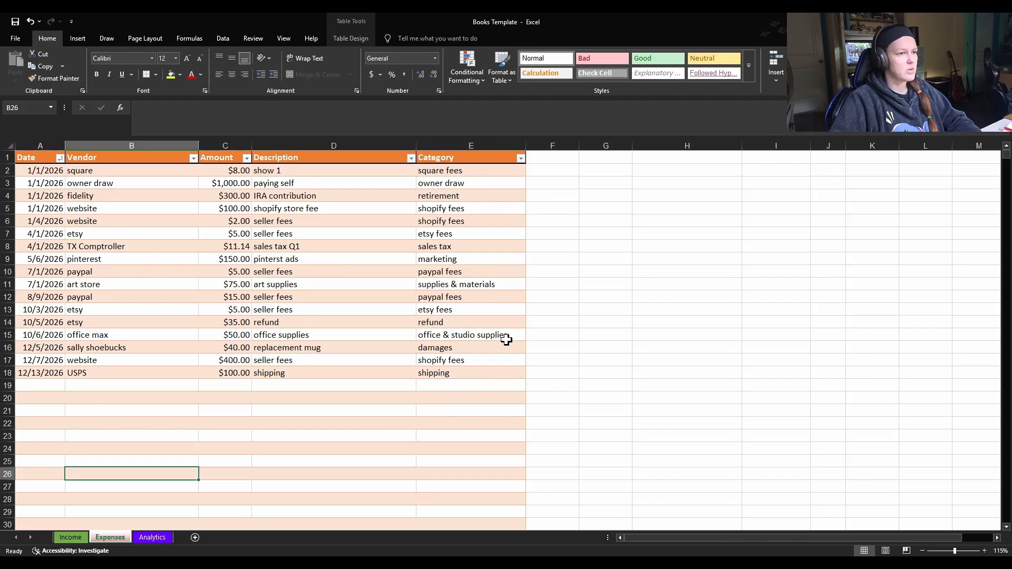
pyautogui.scroll(-5, 394, 492)
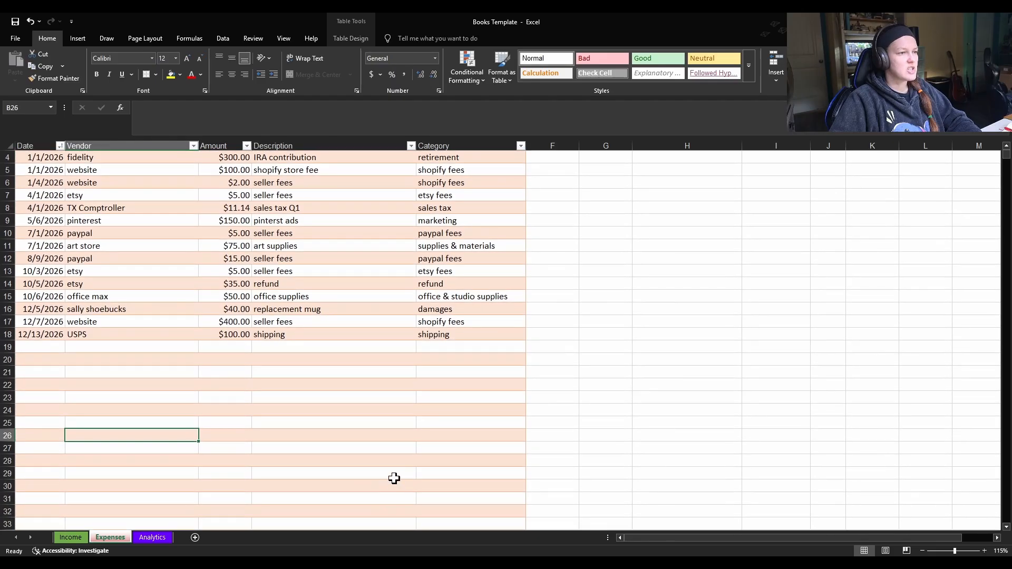
pyautogui.scroll(5, 219, 506)
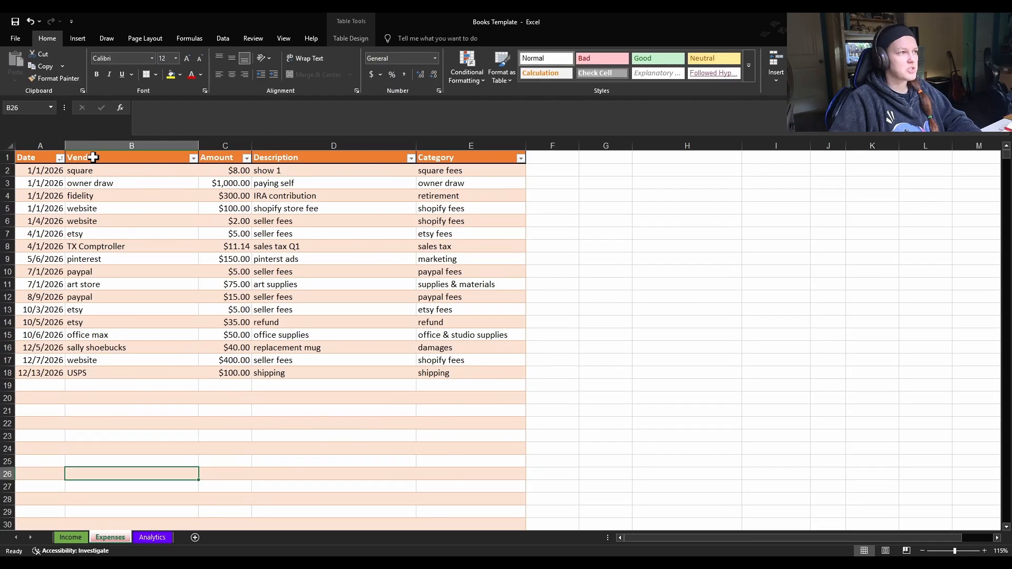
# Look over the sample entries on the Income sheet, and return to the Analytics sheet to review its summary tables.
pyautogui.click(70, 537)
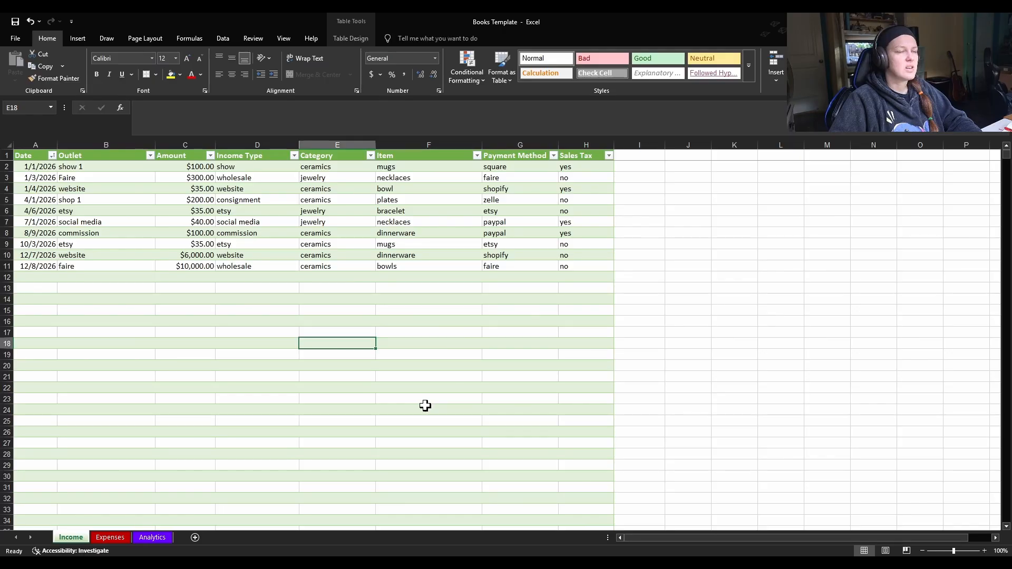
pyautogui.click(152, 537)
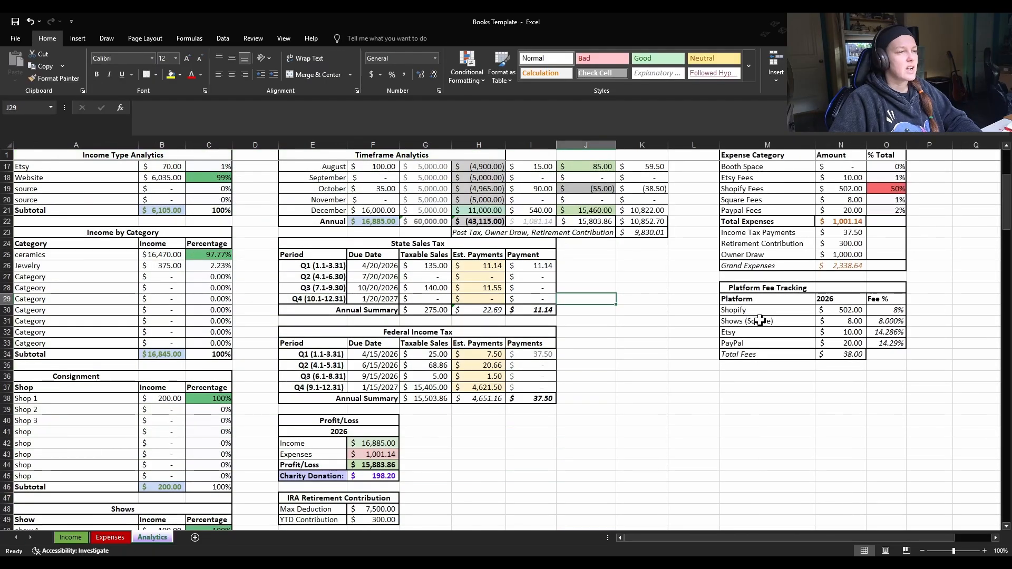
pyautogui.scroll(2, 743, 432)
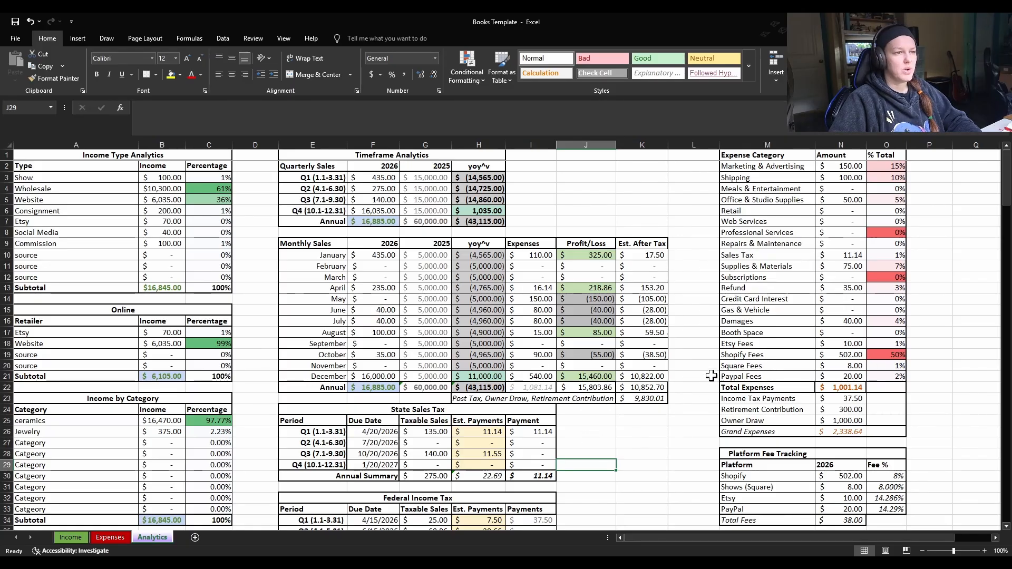
pyautogui.scroll(-2, 685, 375)
pyautogui.scroll(2, 561, 445)
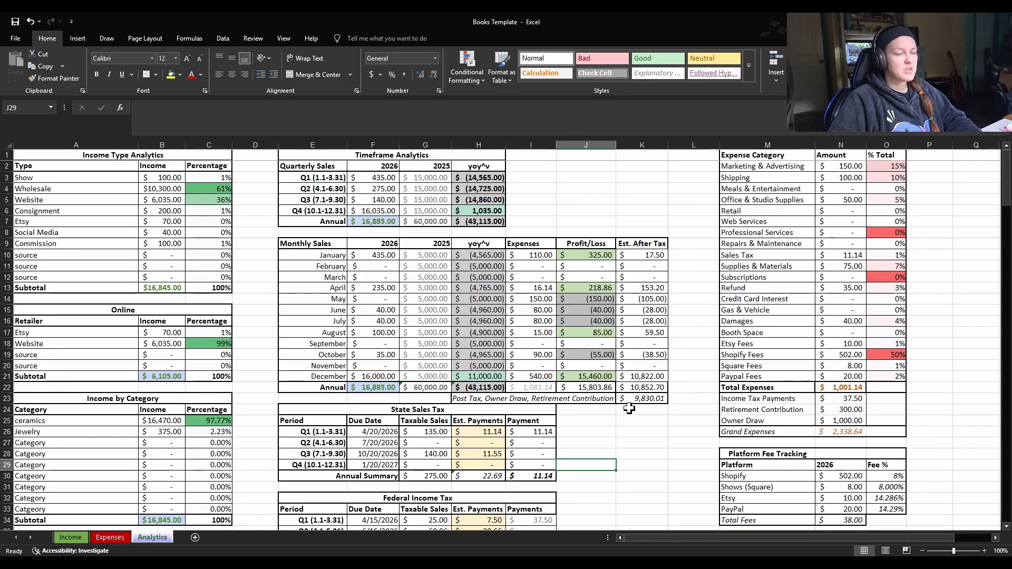
pyautogui.scroll(-3, 595, 432)
pyautogui.scroll(3, 622, 459)
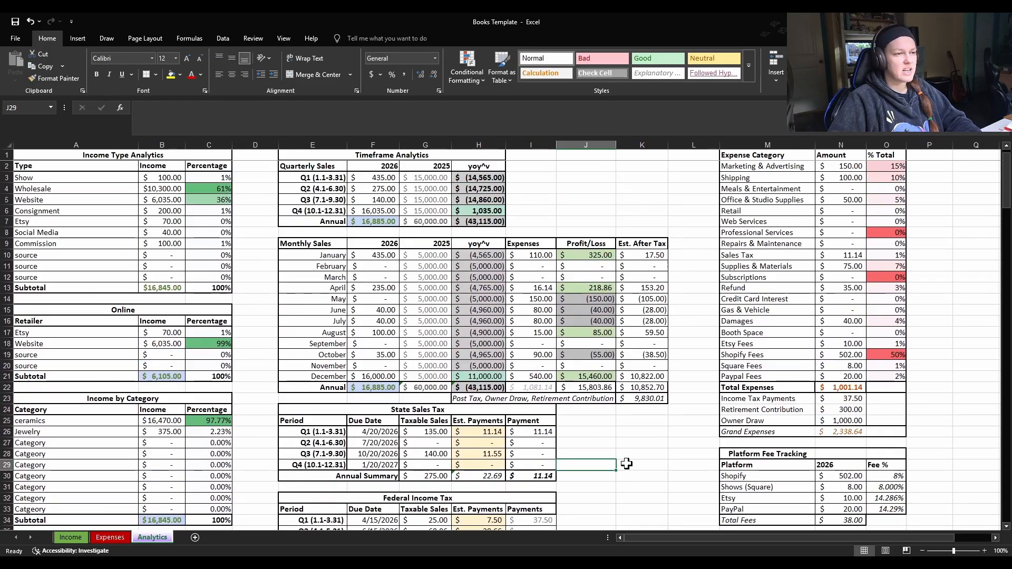
pyautogui.click(662, 200)
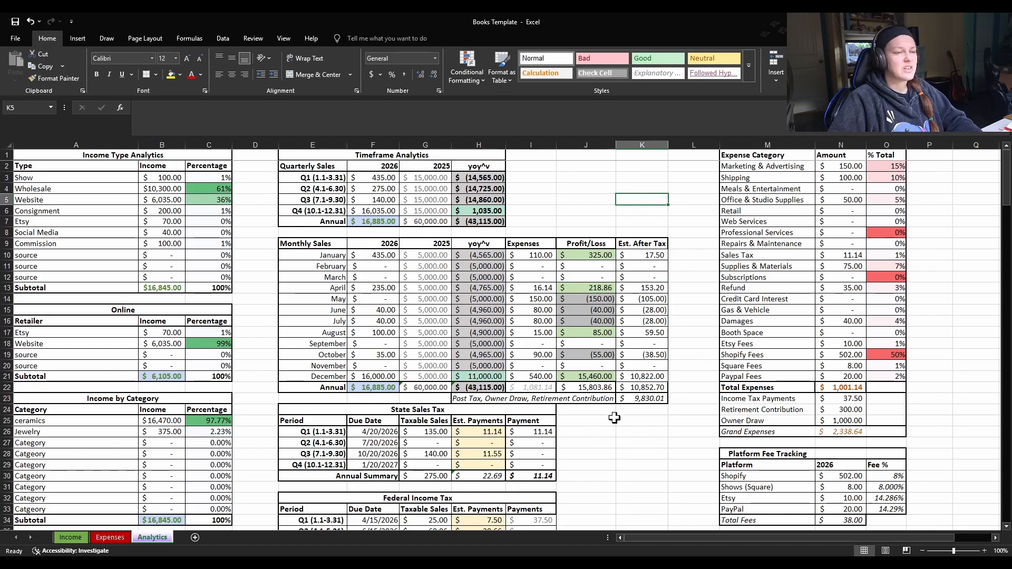
pyautogui.scroll(-1, 616, 419)
pyautogui.scroll(1, 616, 422)
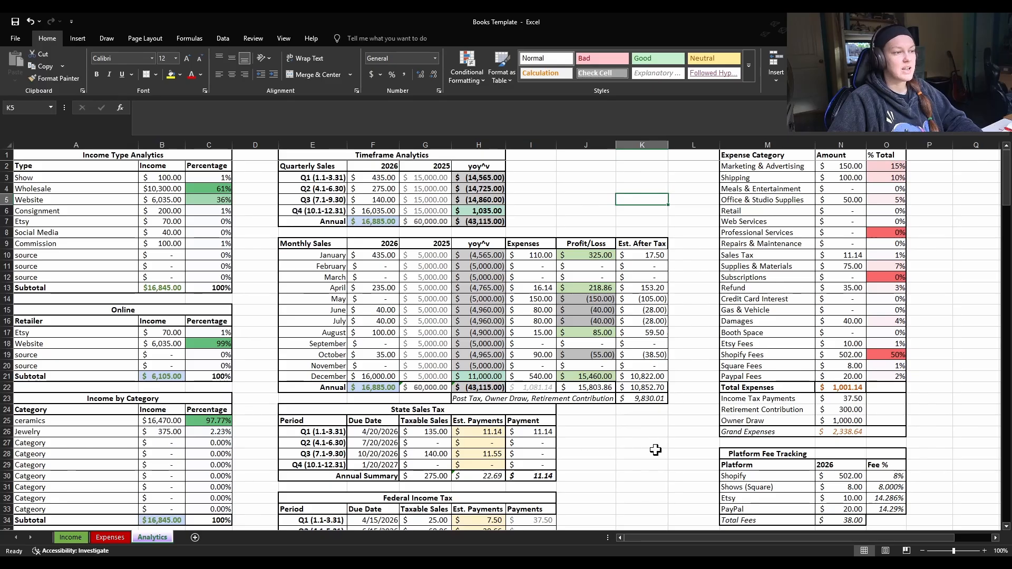
pyautogui.scroll(-3, 617, 443)
pyautogui.scroll(-1, 606, 453)
pyautogui.scroll(4, 592, 463)
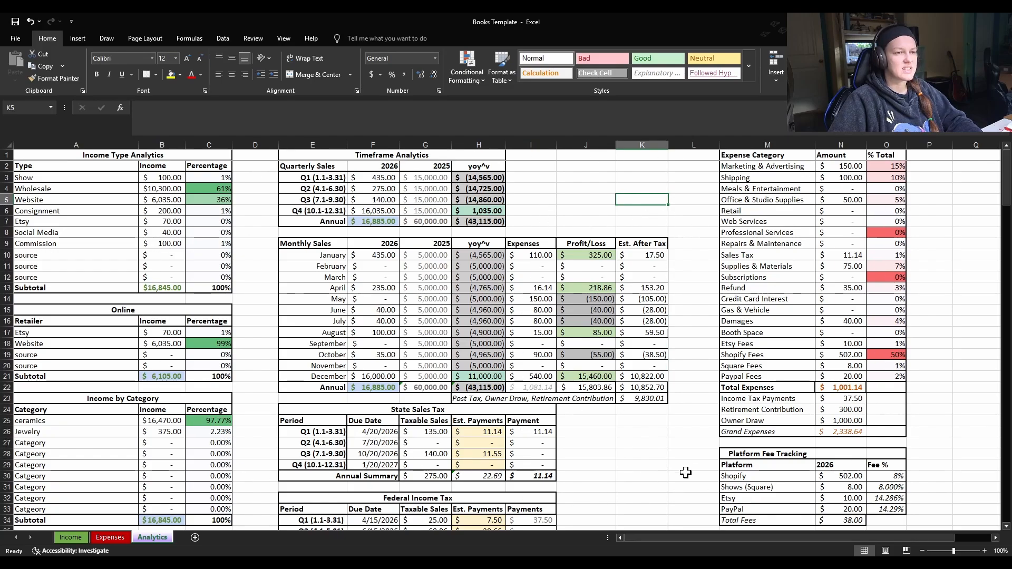
pyautogui.scroll(-4, 649, 466)
pyautogui.scroll(1, 601, 484)
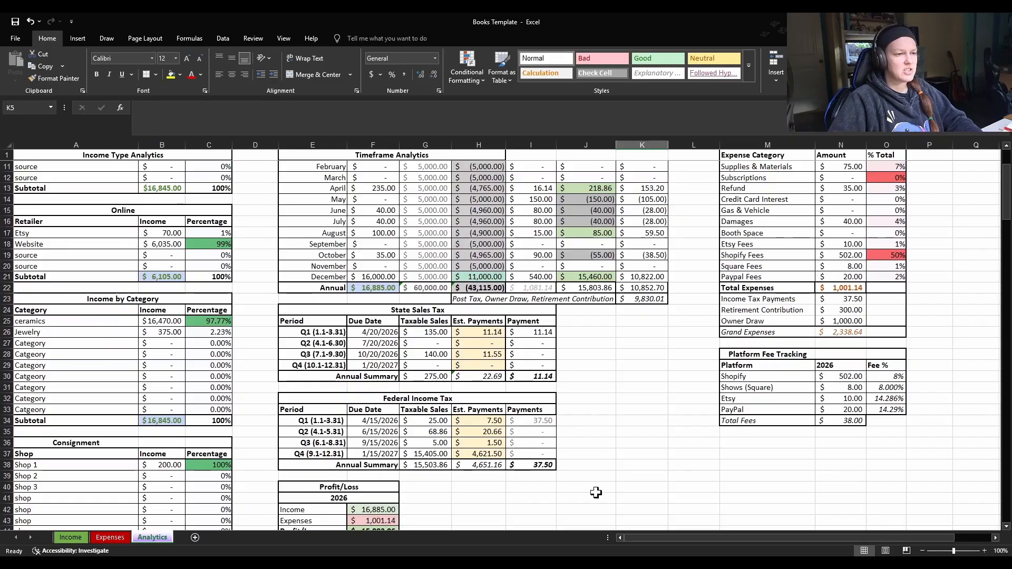
pyautogui.scroll(3, 601, 488)
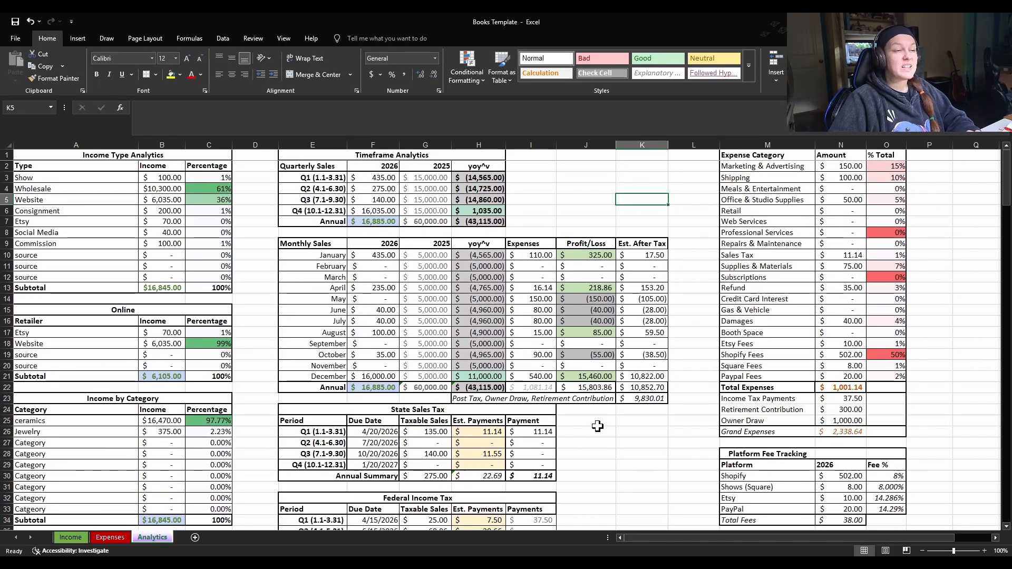